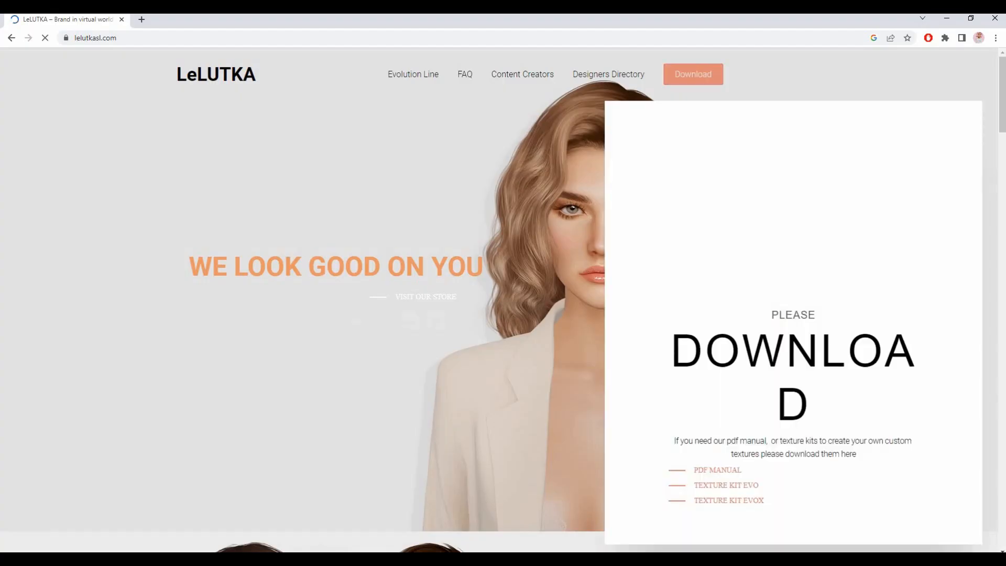
# Download the EvoX texture kit from the LeLUTKA website's download section.
pyautogui.click(693, 74)
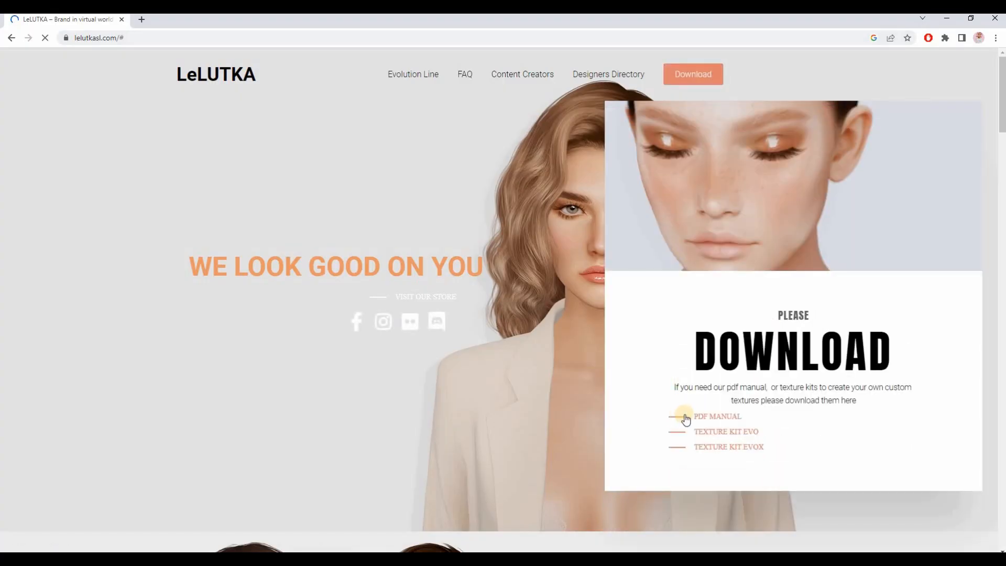
pyautogui.click(731, 452)
pyautogui.click(413, 279)
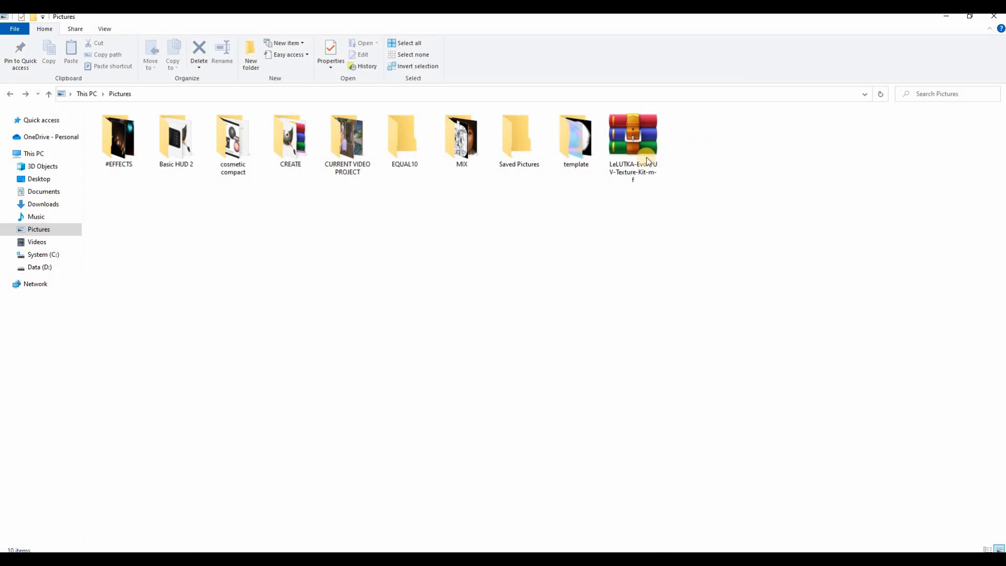
# Extract the LeLUTKA EvoX UV texture kit archive into the Pictures folder and delete the archive.
pyautogui.rightClick(647, 130)
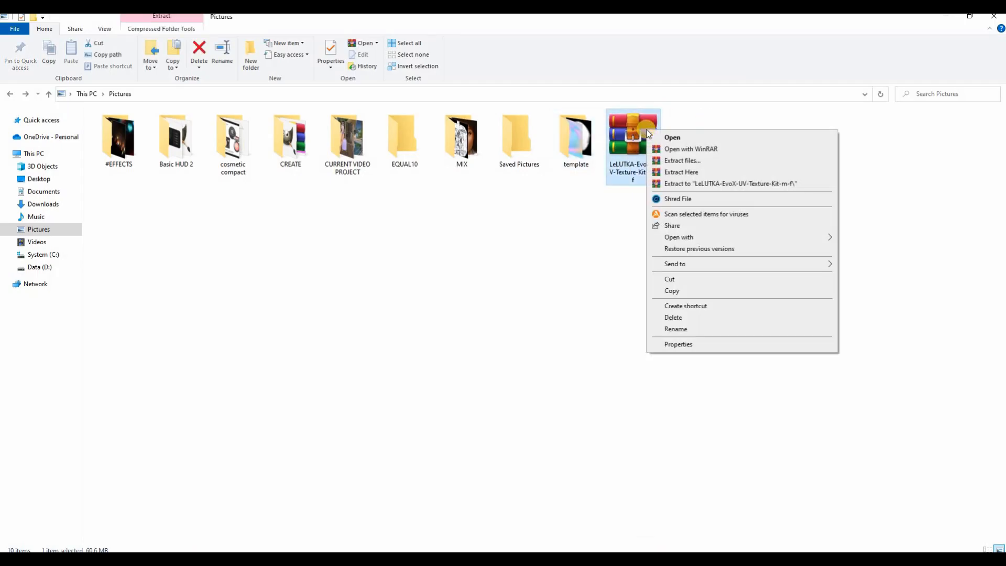
pyautogui.click(681, 172)
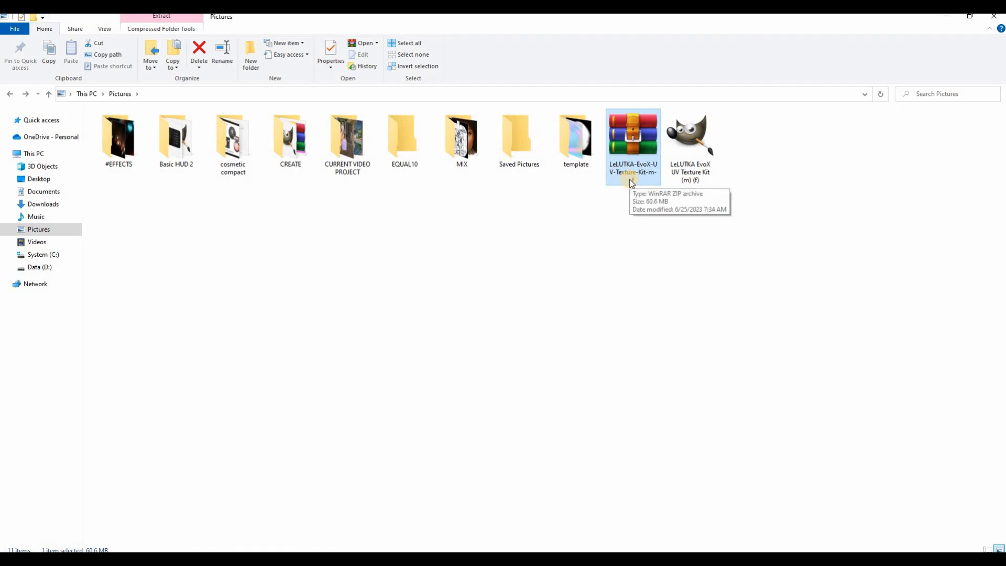
pyautogui.press('Delete')
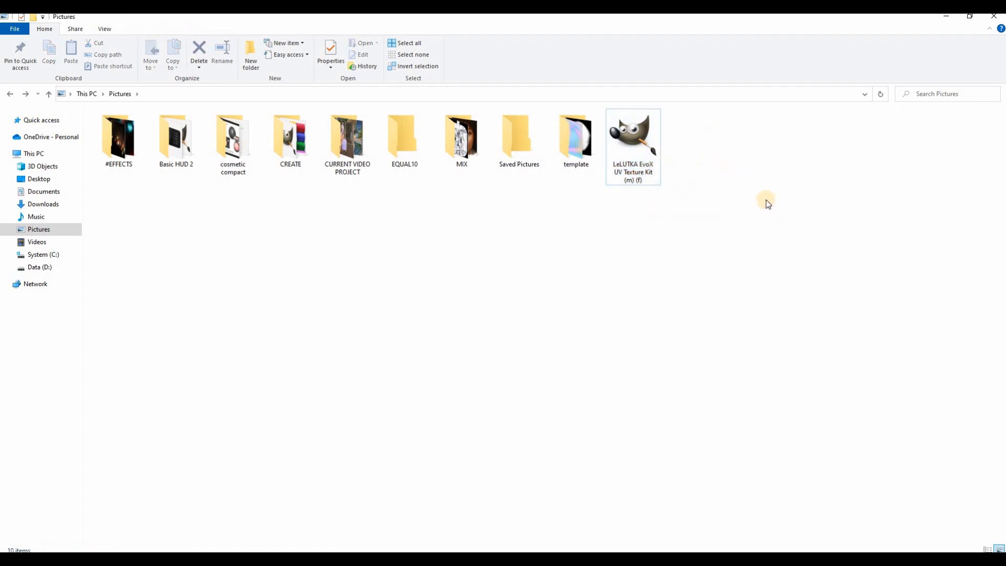
pyautogui.click(618, 119)
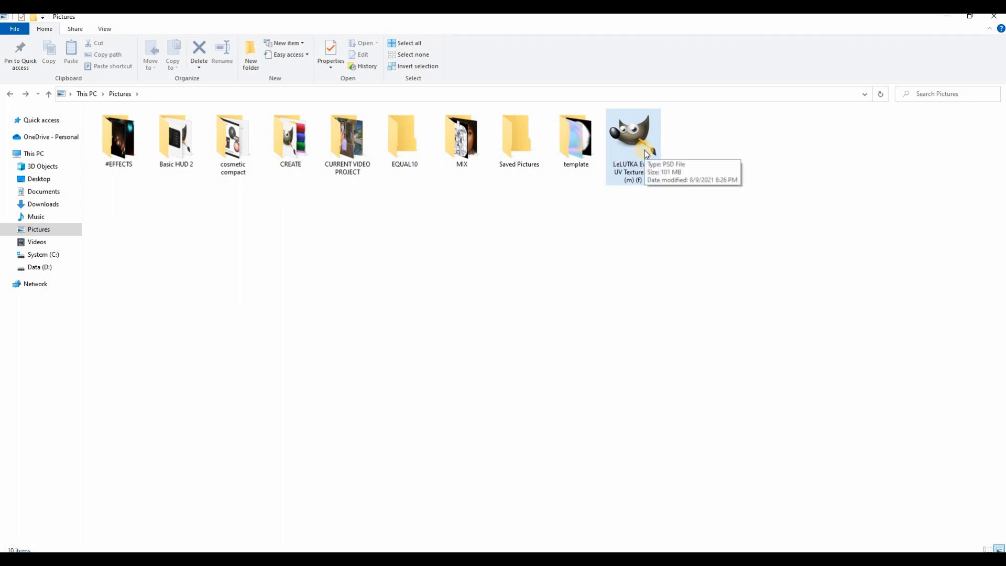
pyautogui.click(686, 210)
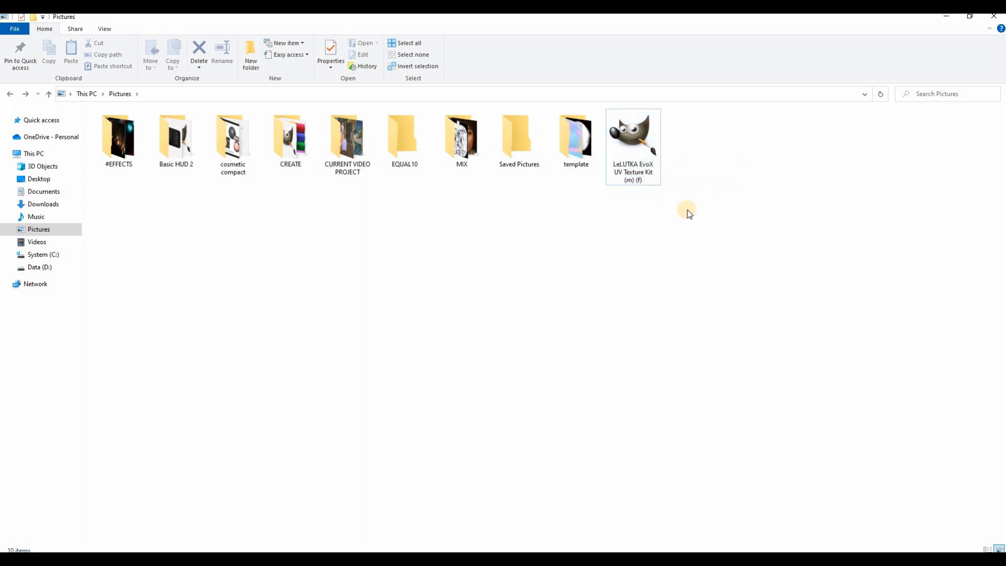
# Open the extracted LeLUTKA EvoX texture kit PSD in GIMP and look through its layers.
pyautogui.moveTo(634, 178); pyautogui.dragTo(504, 252)
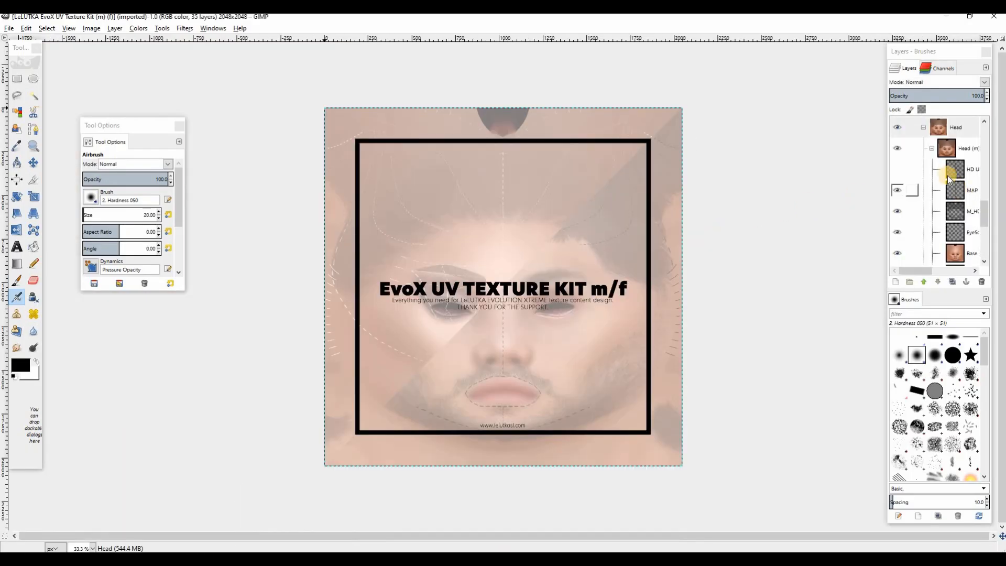
pyautogui.scroll(-6, 948, 181)
pyautogui.scroll(10, 940, 182)
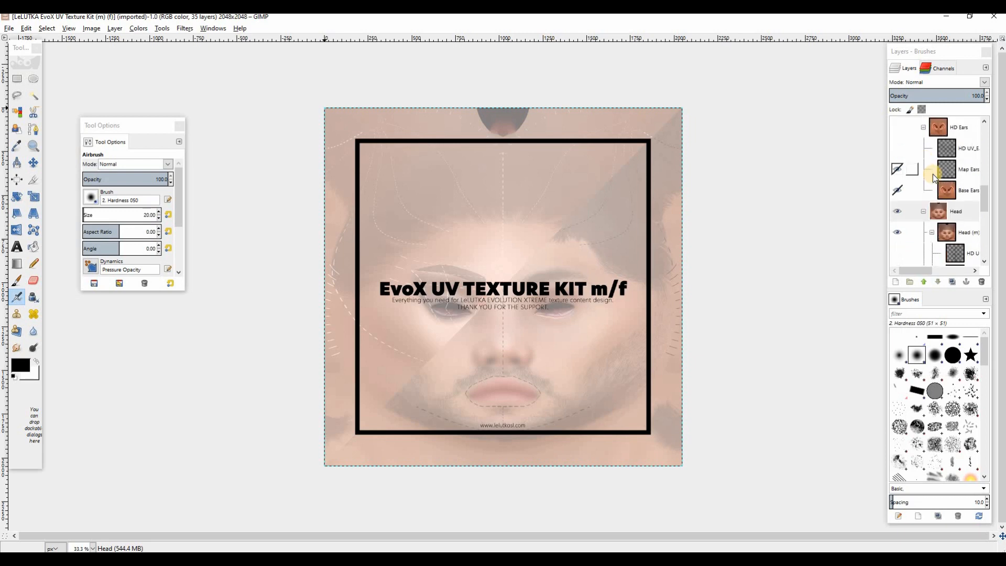
pyautogui.scroll(5, 936, 178)
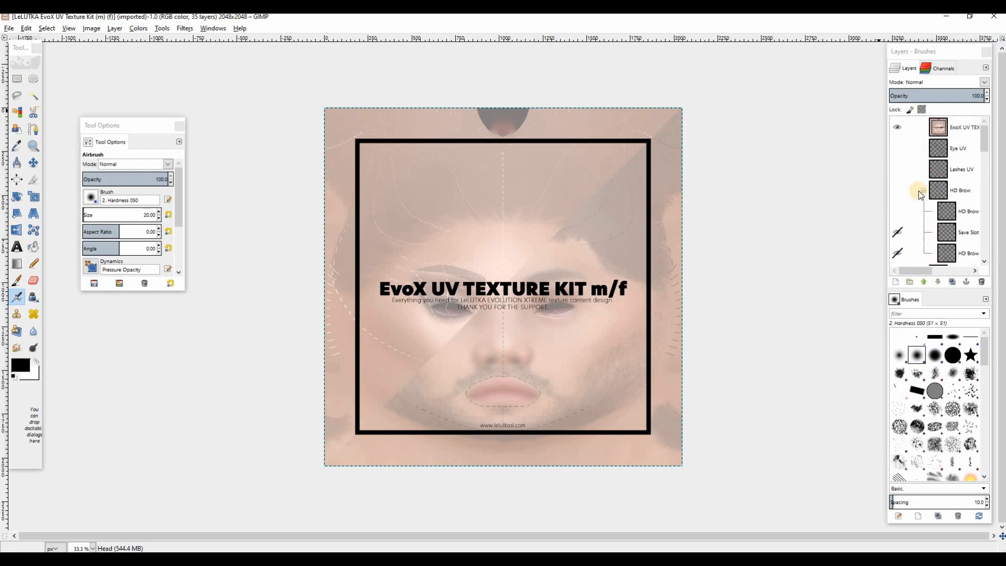
# Switch to Photopea in the browser and open the LeLUTKA EvoX UV Texture Kit PSD from Pictures.
pyautogui.click(400, 559)
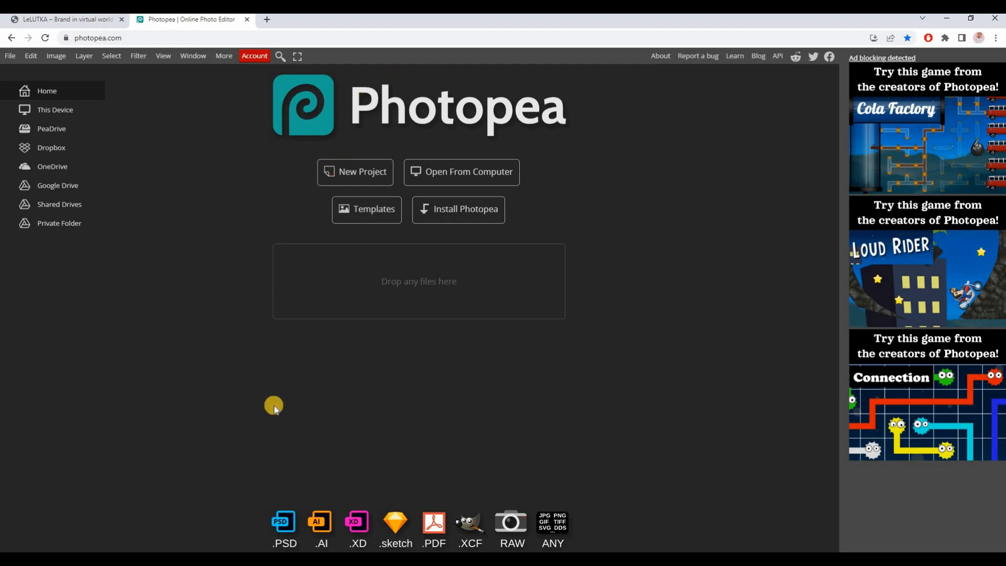
pyautogui.click(275, 558)
pyautogui.moveTo(638, 177); pyautogui.dragTo(434, 295)
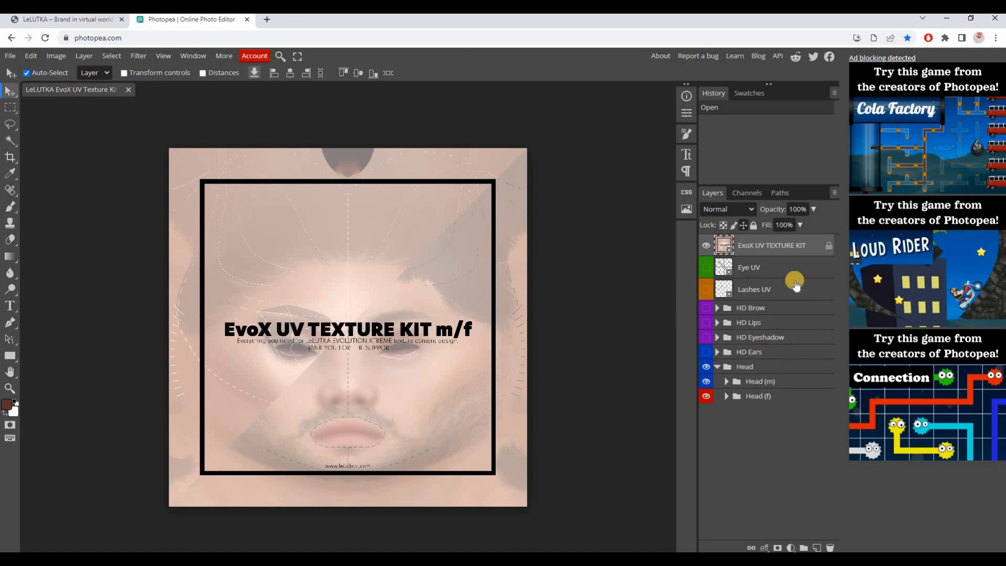
# Hide the ExoX UV TEXTURE KIT cover layer and the male head group, Head (m).
pyautogui.click(706, 245)
pyautogui.click(706, 245)
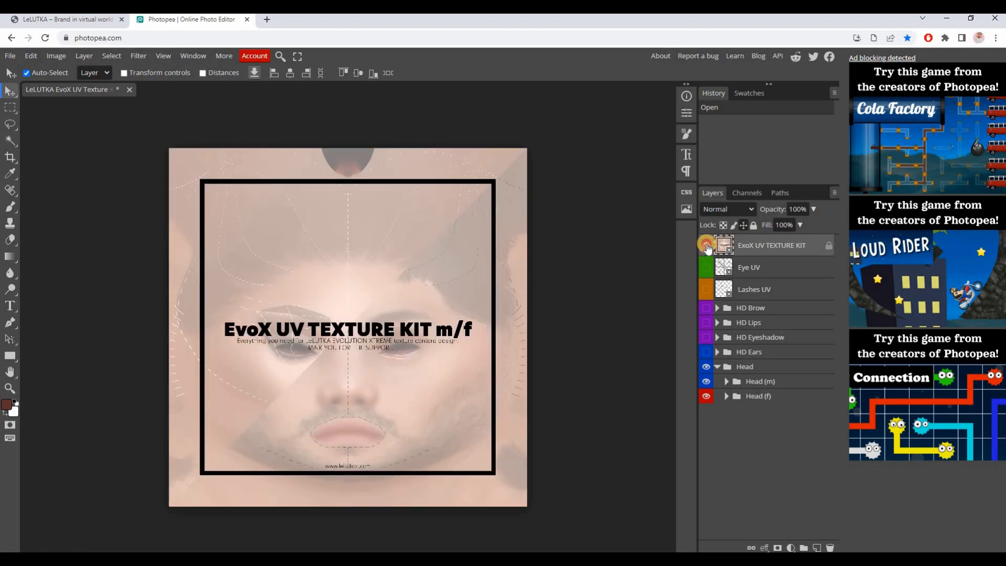
pyautogui.click(707, 245)
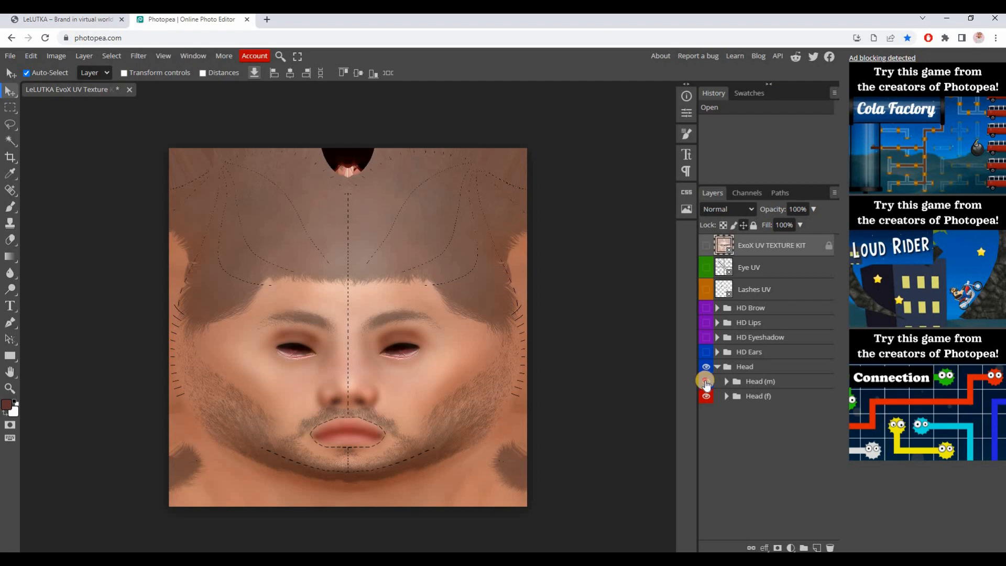
pyautogui.click(706, 382)
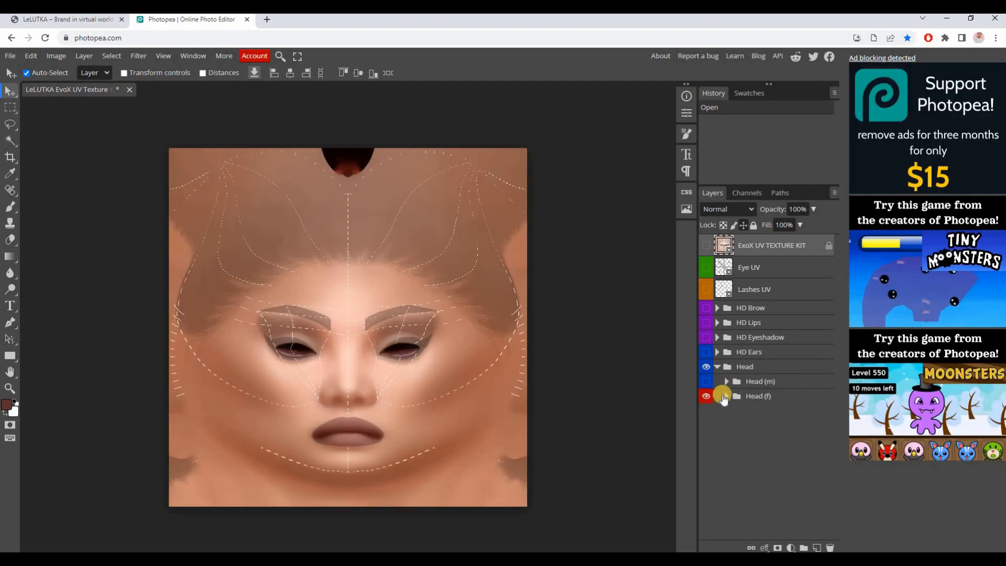
# Expand the Head (f) group and compare the face with its Map layer shown and hidden.
pyautogui.click(725, 397)
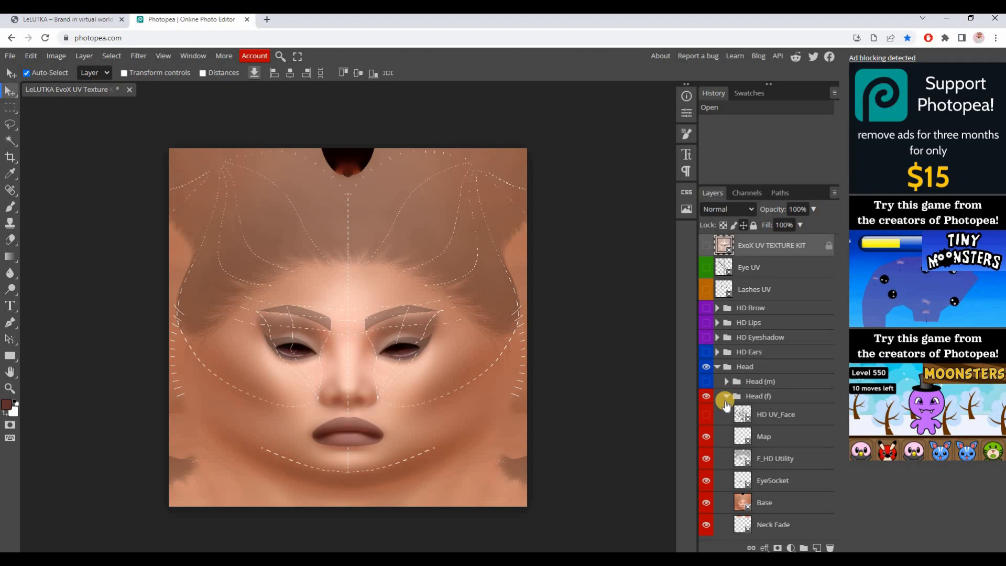
pyautogui.click(707, 436)
pyautogui.click(707, 436)
pyautogui.click(707, 436)
pyautogui.click(706, 436)
pyautogui.click(707, 436)
pyautogui.click(707, 436)
# Hide the F_HD Utility and Map layers in the Head (f) group.
pyautogui.click(708, 459)
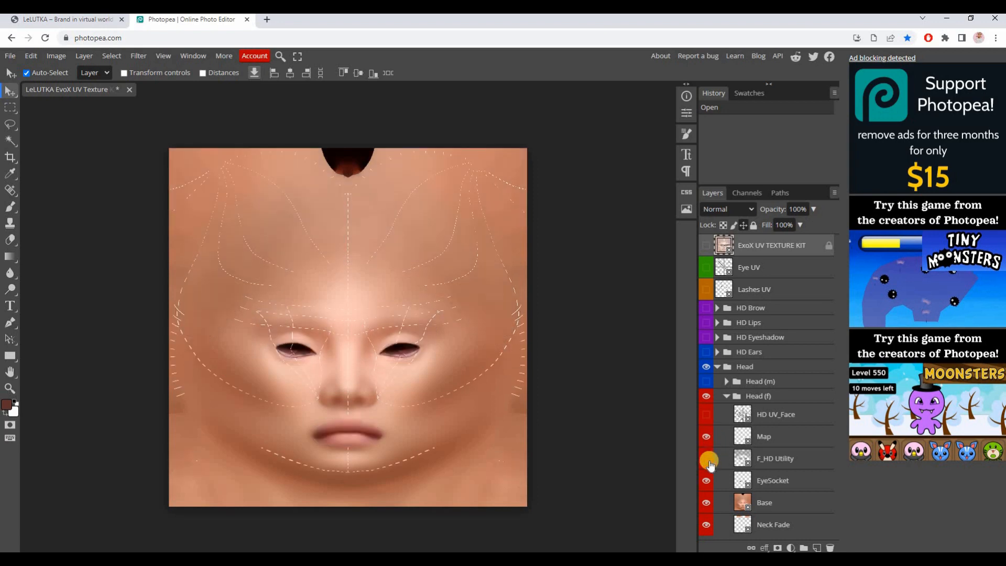
pyautogui.click(707, 459)
pyautogui.click(707, 460)
pyautogui.click(706, 460)
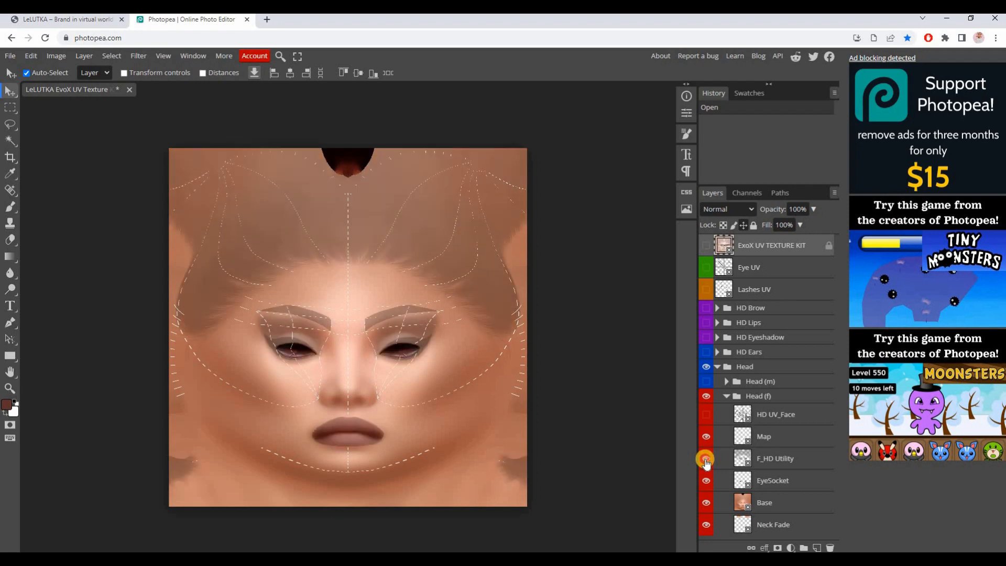
pyautogui.click(706, 459)
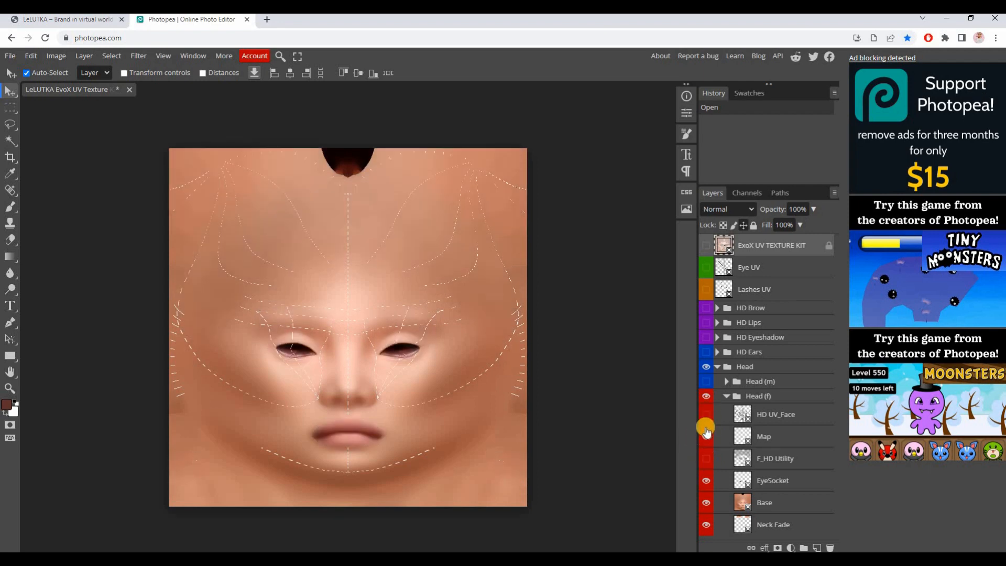
pyautogui.click(706, 431)
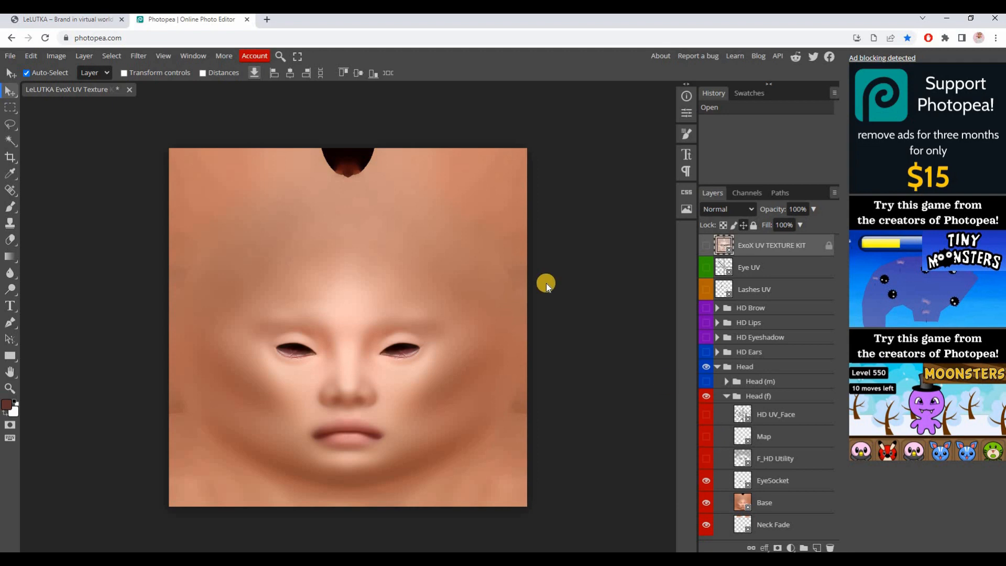
# Export the female head texture as a JPG named head in the Pictures folder.
pyautogui.click(8, 56)
pyautogui.moveTo(33, 209)
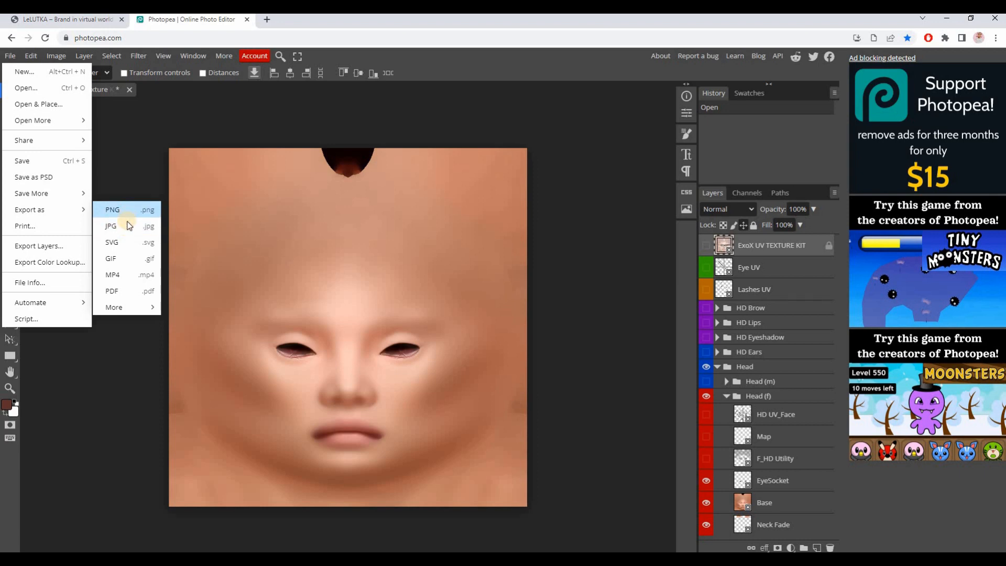
pyautogui.click(130, 226)
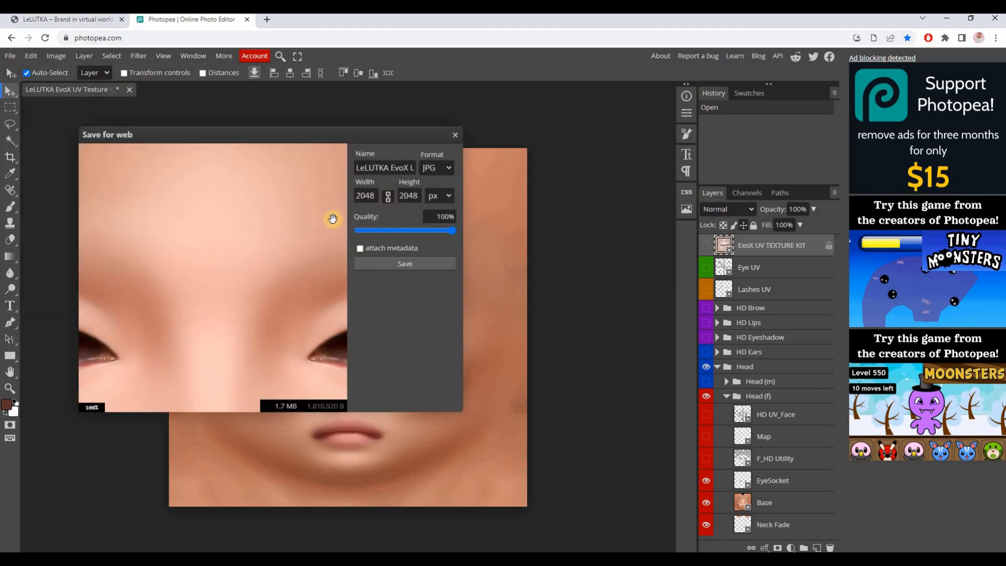
pyautogui.click(415, 266)
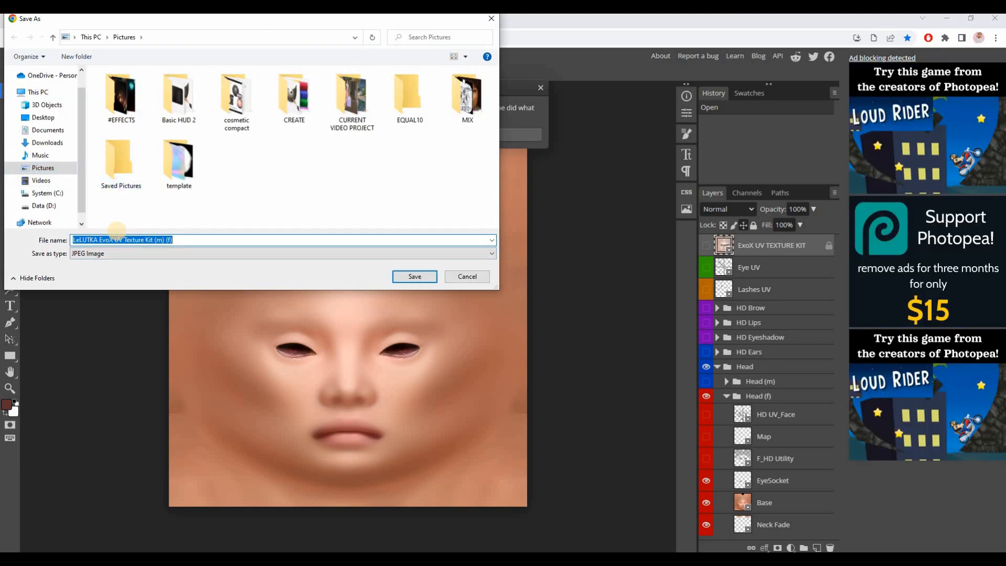
pyautogui.write('head')
pyautogui.press('Return')
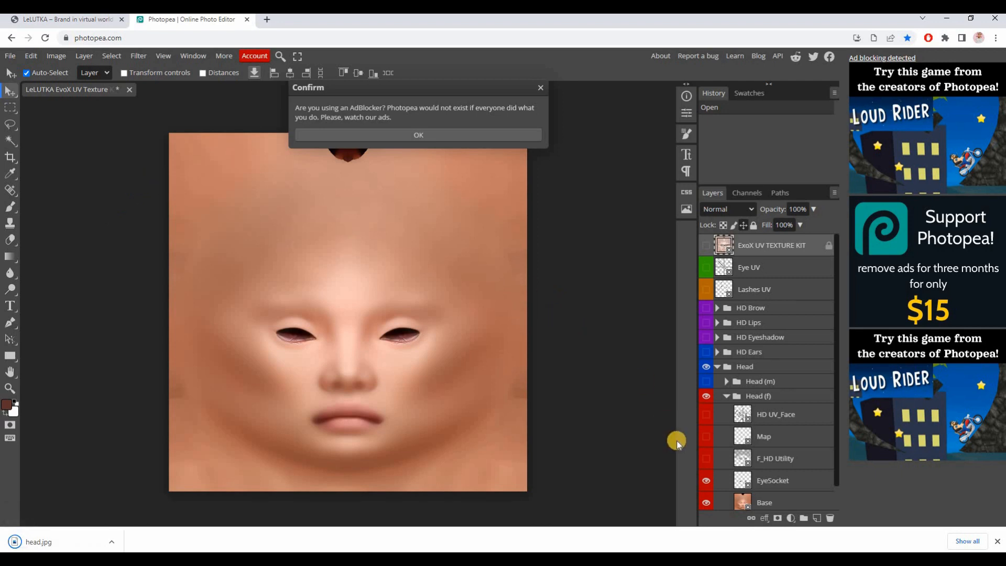
# Hide the EyeSocket layer, the Head (f) group and the parent Head group.
pyautogui.click(705, 503)
pyautogui.click(705, 503)
pyautogui.click(705, 503)
pyautogui.click(703, 490)
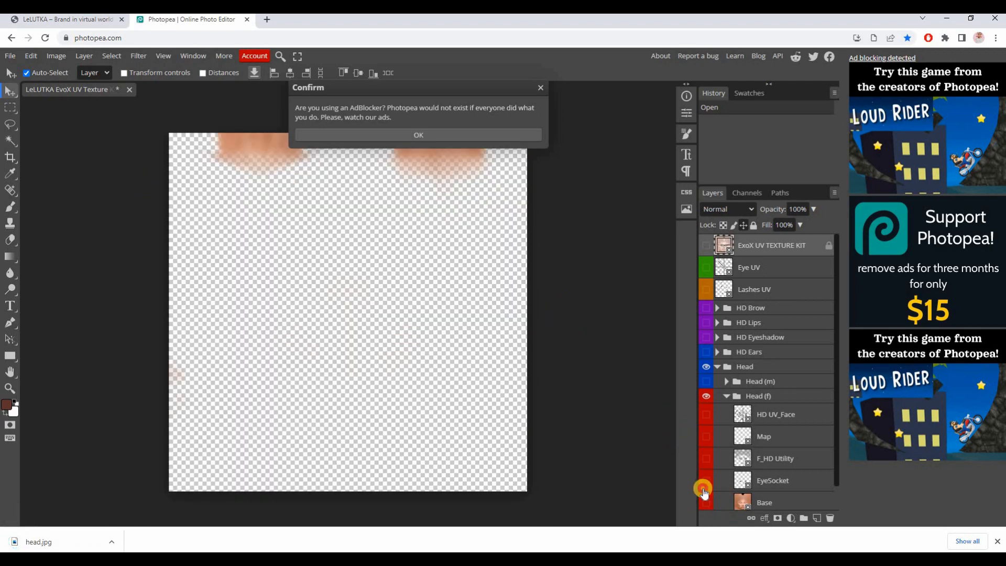
pyautogui.click(704, 490)
pyautogui.click(705, 502)
pyautogui.click(705, 480)
pyautogui.click(705, 396)
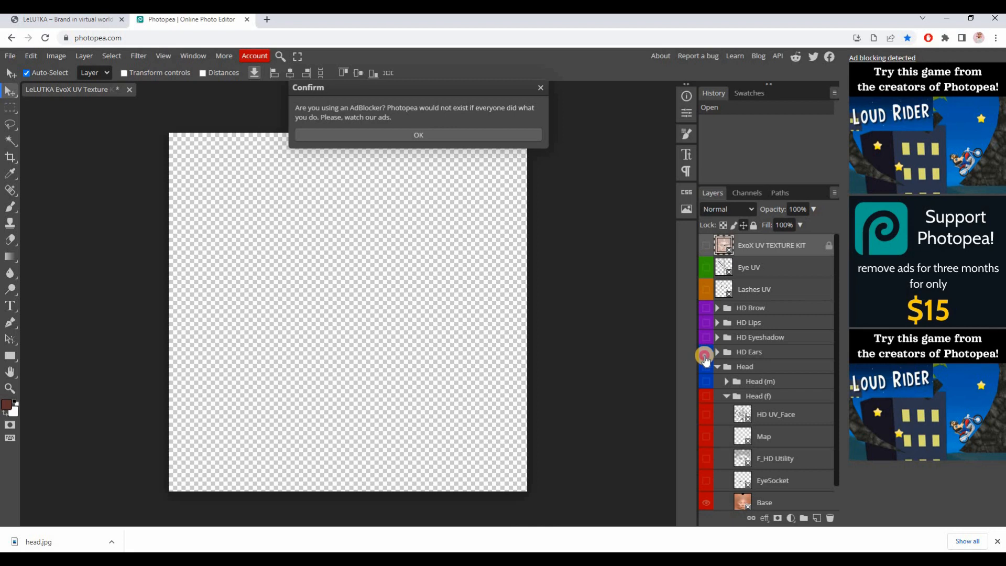
# Show and expand the HD Ears group, dismissing the ad-blocker notice and collapsing the Head group.
pyautogui.click(705, 352)
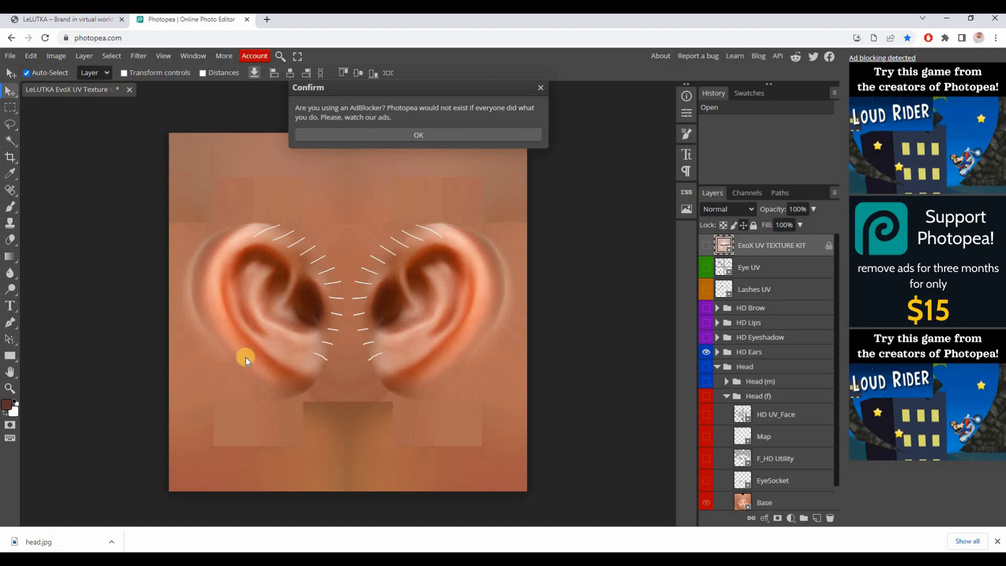
pyautogui.click(417, 134)
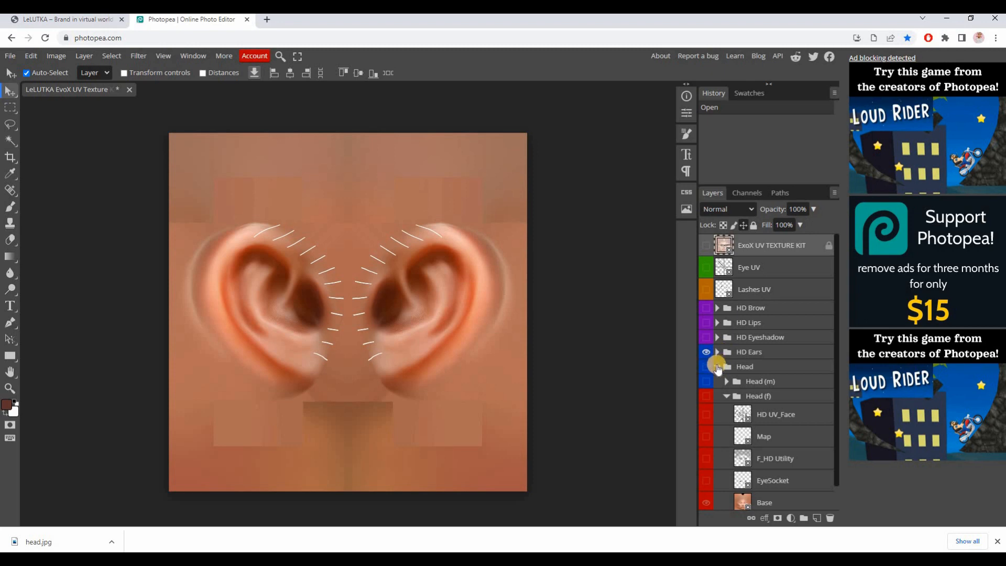
pyautogui.click(718, 366)
pyautogui.click(720, 355)
pyautogui.click(719, 354)
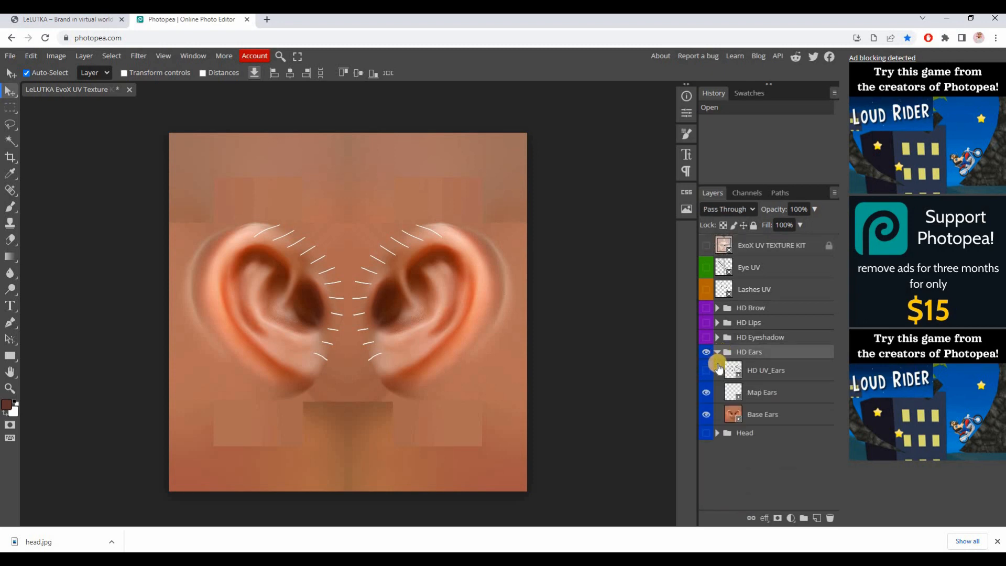
# Hide the Map Ears layer so only the Base Ears texture is shown.
pyautogui.click(706, 392)
pyautogui.click(706, 392)
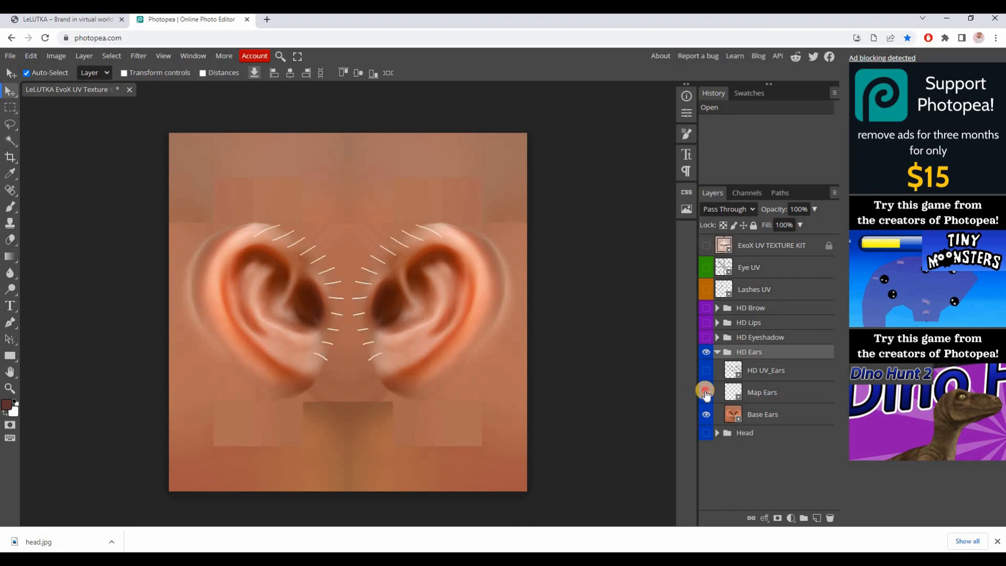
pyautogui.click(705, 392)
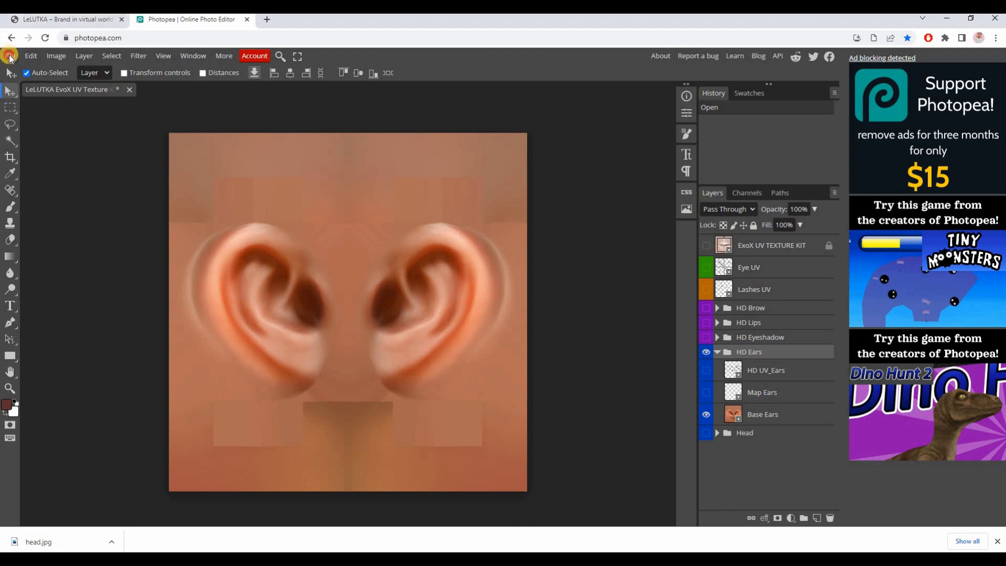
# Export the base ears texture as a JPG named ears in the Pictures folder.
pyautogui.click(10, 55)
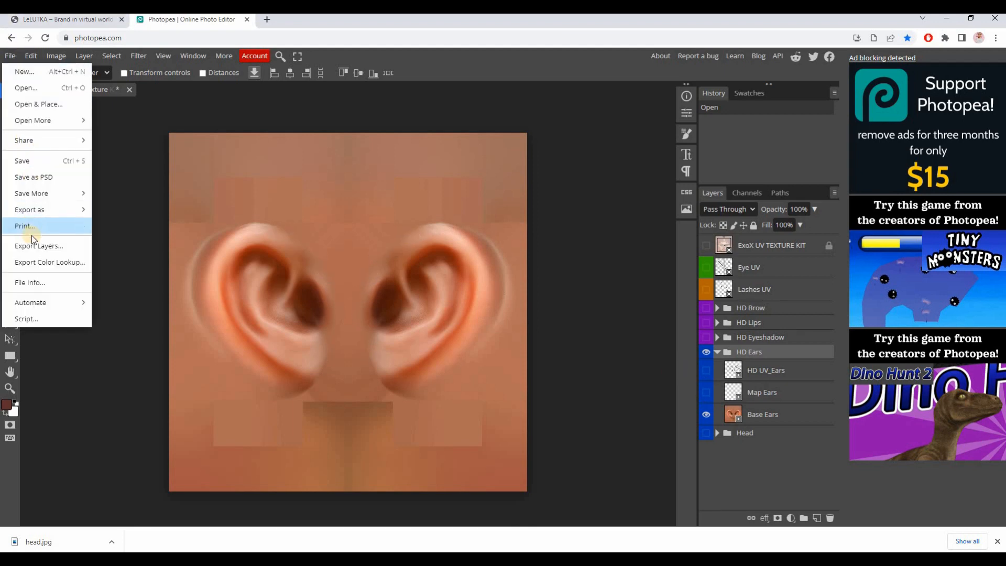
pyautogui.click(47, 209)
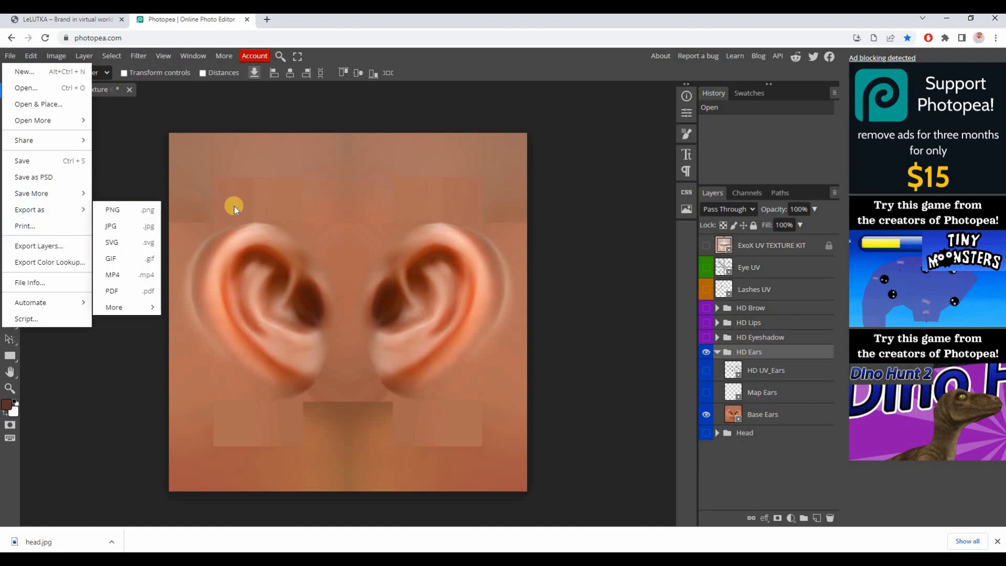
pyautogui.click(114, 220)
pyautogui.click(397, 263)
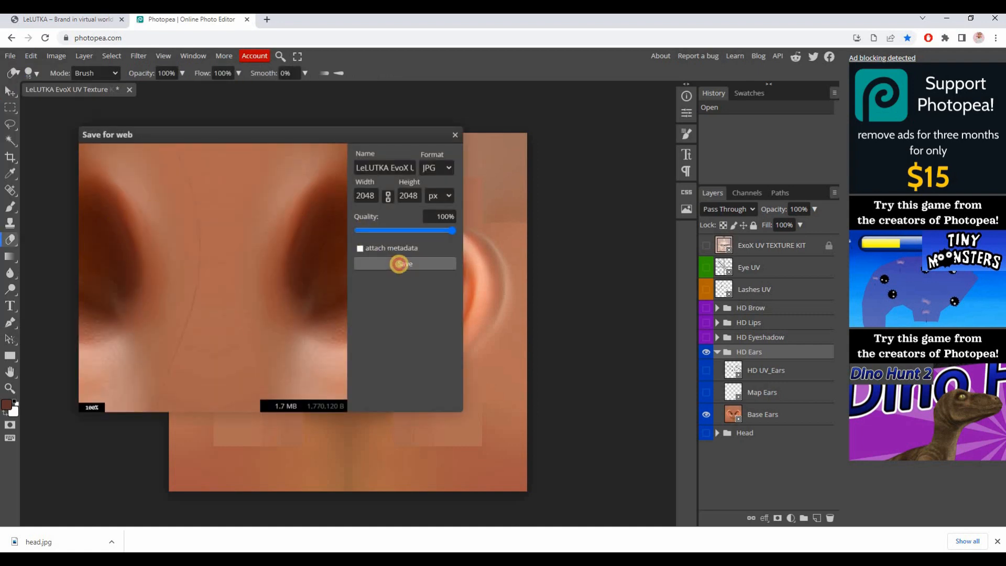
pyautogui.write('ears')
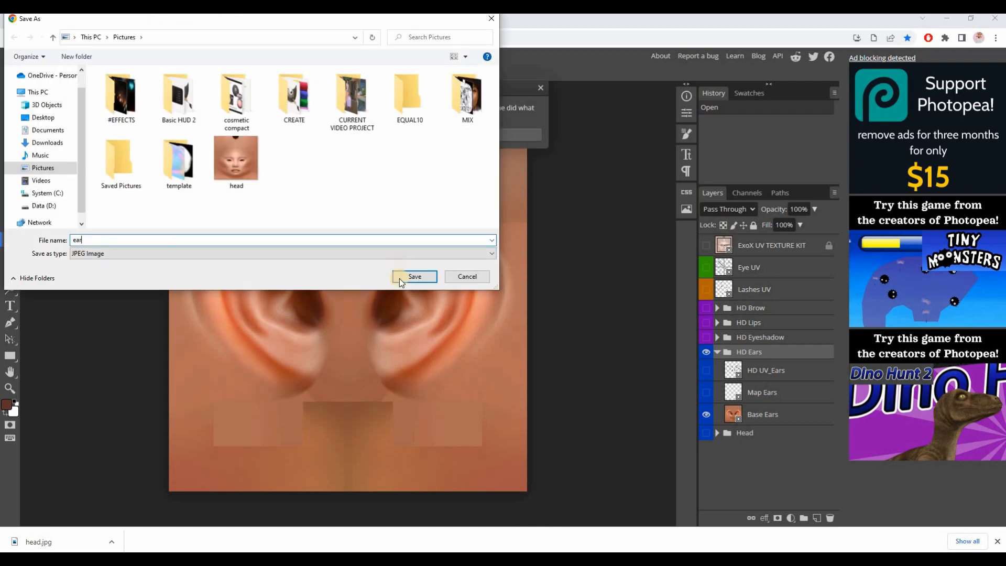
pyautogui.click(417, 277)
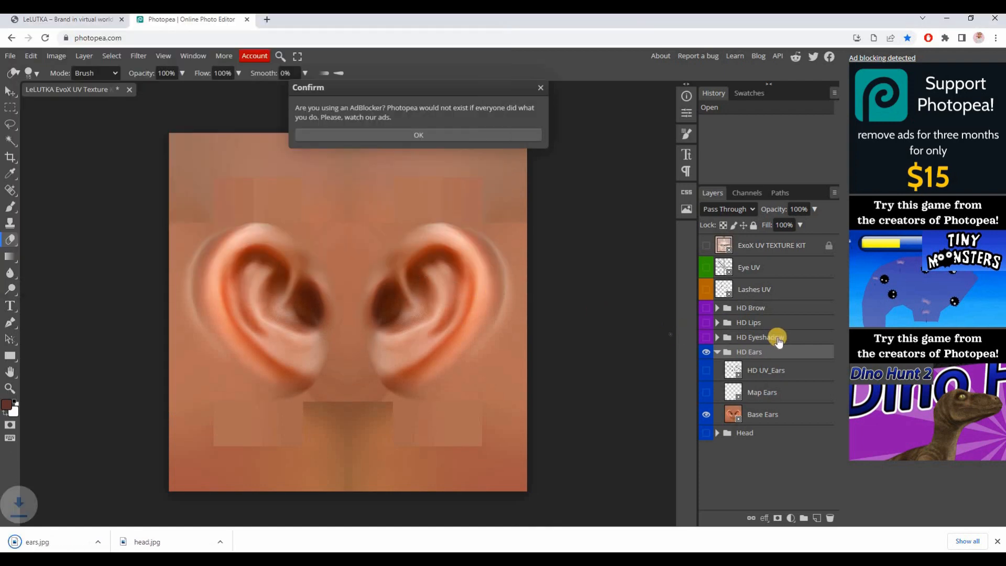
# Hide and collapse the HD Ears group, and show the HD Eyeshadow group with its layers expanded.
pyautogui.click(706, 353)
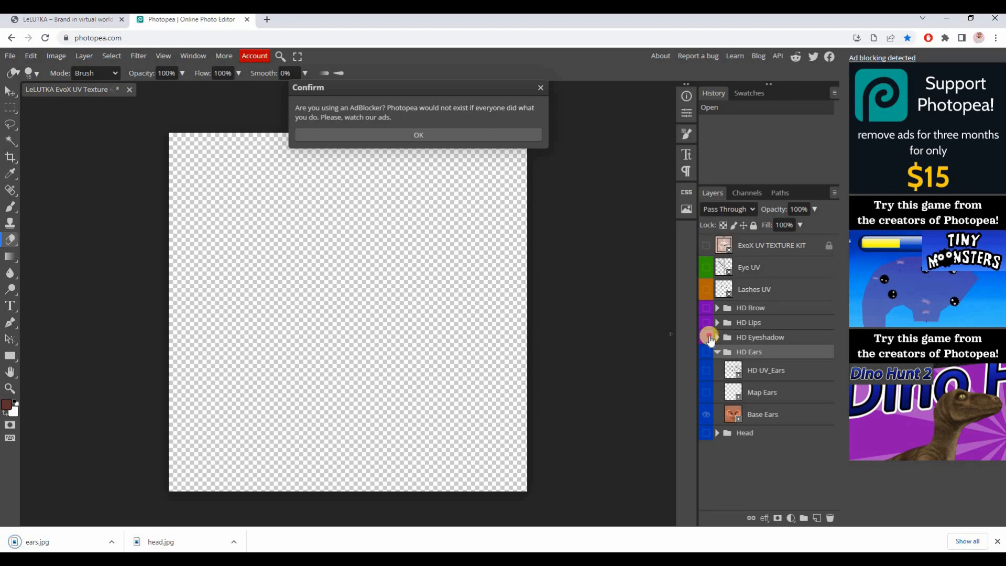
pyautogui.click(709, 338)
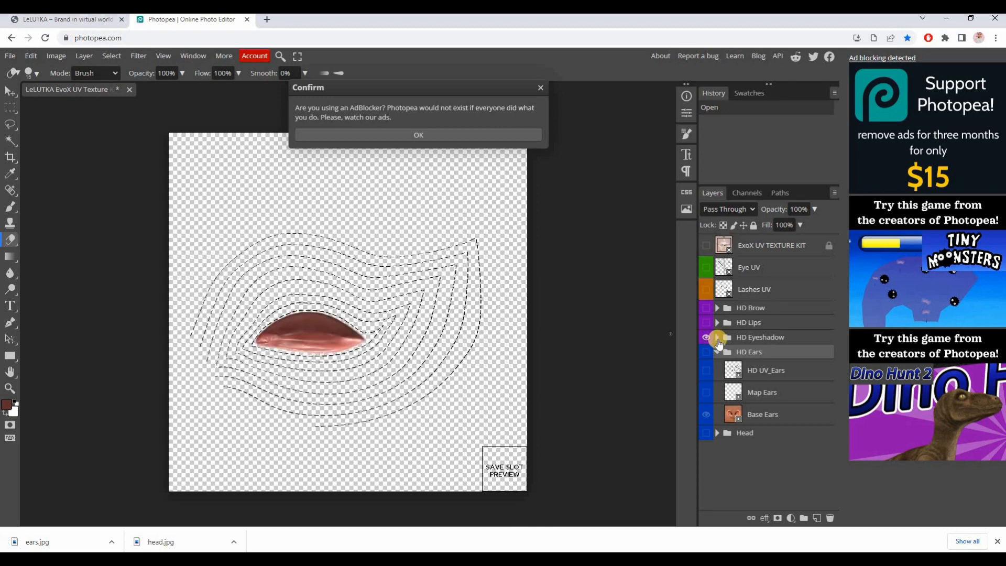
pyautogui.click(718, 350)
pyautogui.click(718, 338)
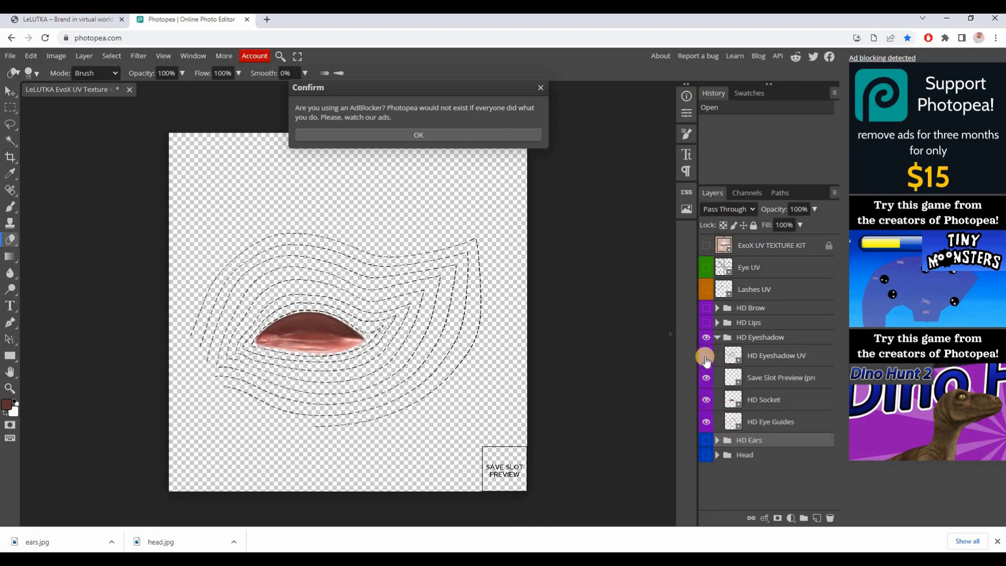
# Toggle the HD Eyeshadow UV and Save Slot Preview layers off and on to examine what each contains.
pyautogui.click(707, 357)
pyautogui.click(706, 357)
pyautogui.click(707, 356)
pyautogui.click(707, 357)
pyautogui.click(706, 378)
pyautogui.click(706, 378)
# Toggle the HD Socket and HD Eye Guides layers to compare the eyeshadow canvas with and without each.
pyautogui.click(703, 402)
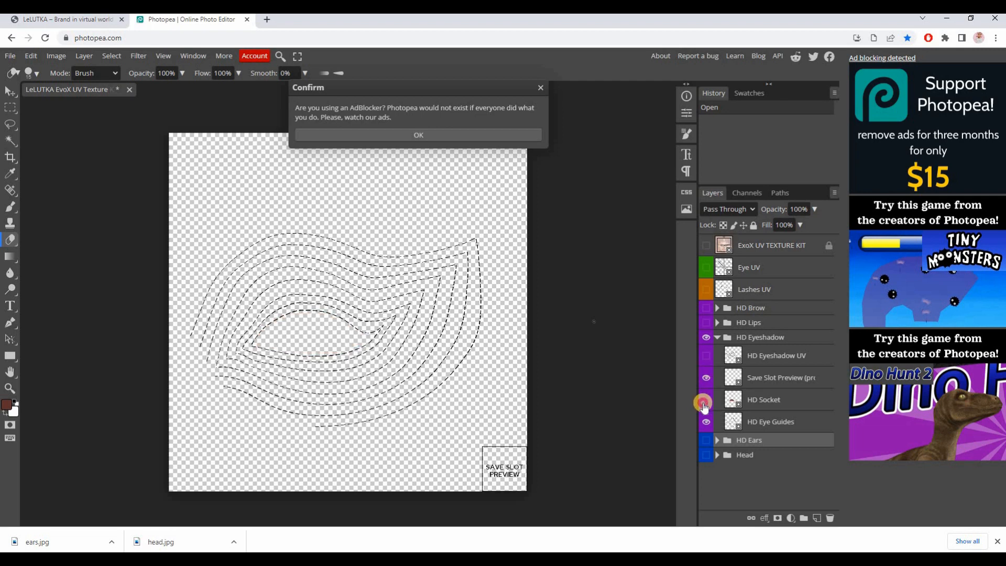
pyautogui.click(703, 402)
pyautogui.click(703, 402)
pyautogui.click(703, 402)
pyautogui.click(703, 402)
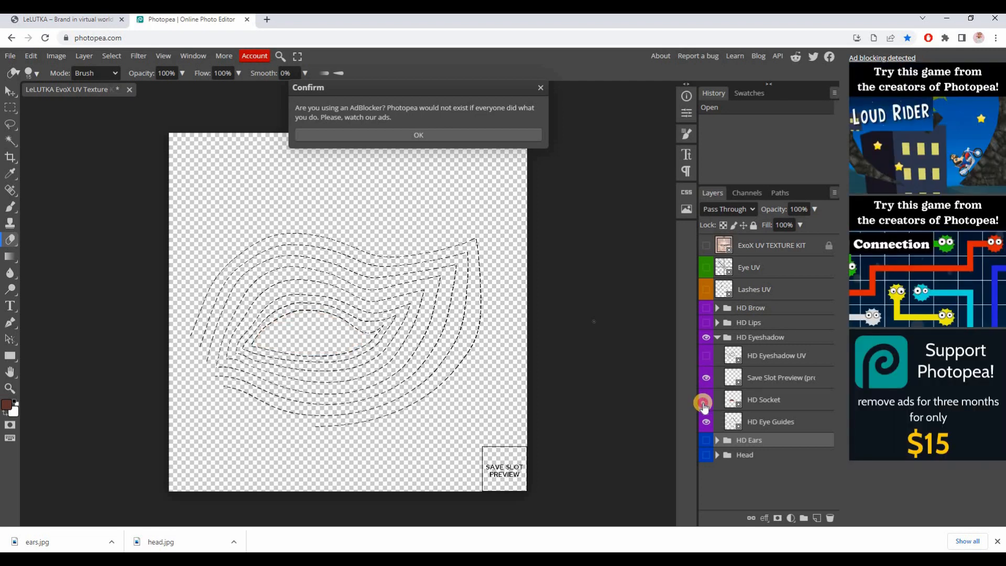
pyautogui.click(704, 402)
pyautogui.click(707, 425)
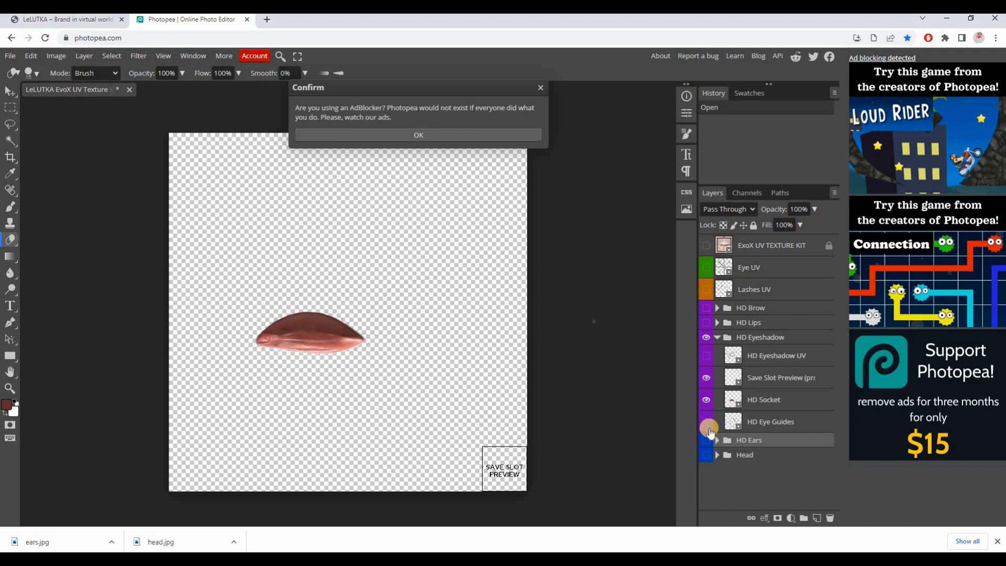
pyautogui.click(707, 423)
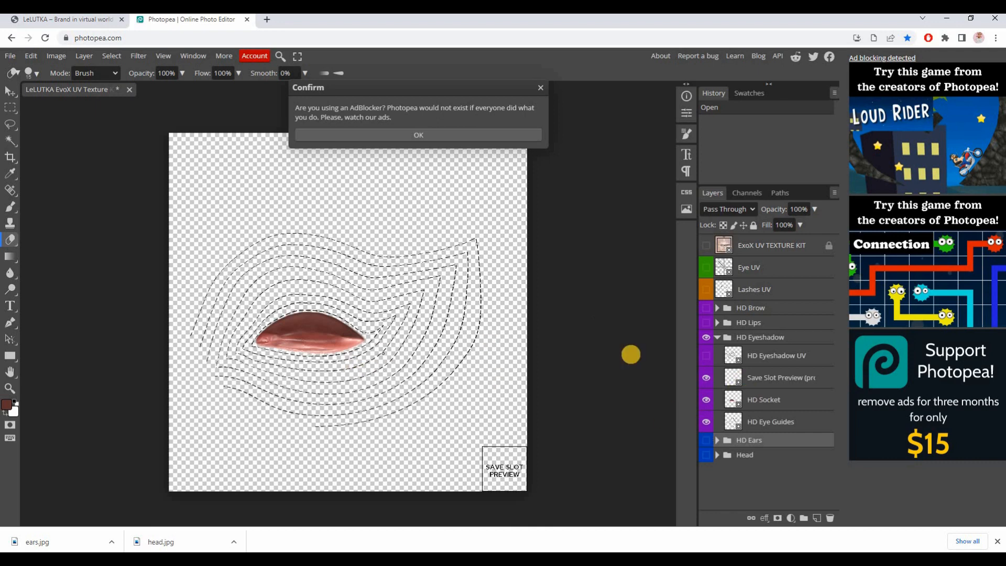
# Hide the Save Slot Preview layer in the HD Eyeshadow group.
pyautogui.click(706, 377)
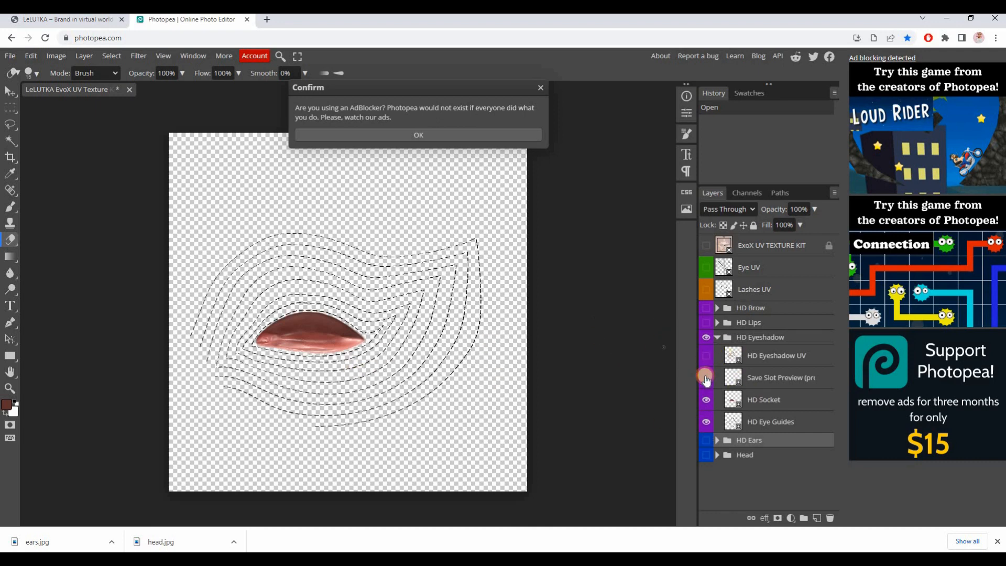
pyautogui.click(705, 377)
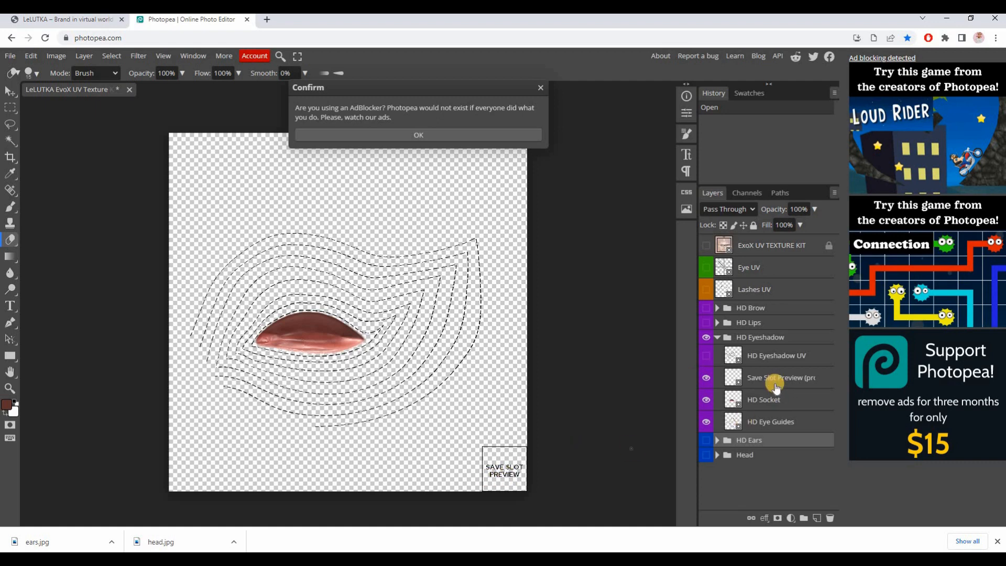
pyautogui.click(705, 378)
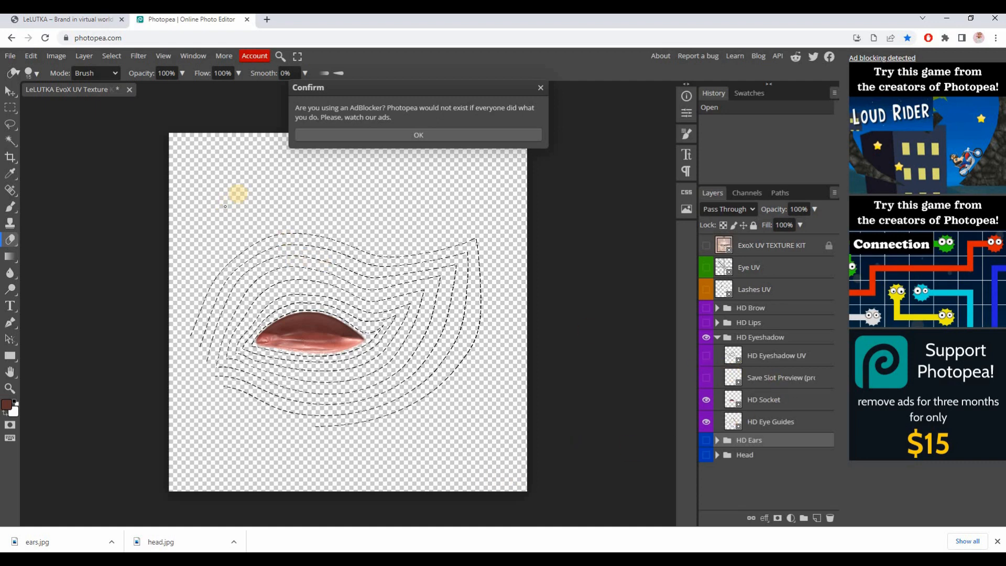
# Export the eyeshadow template as a PNG named eyeshadow in the Pictures folder.
pyautogui.click(10, 55)
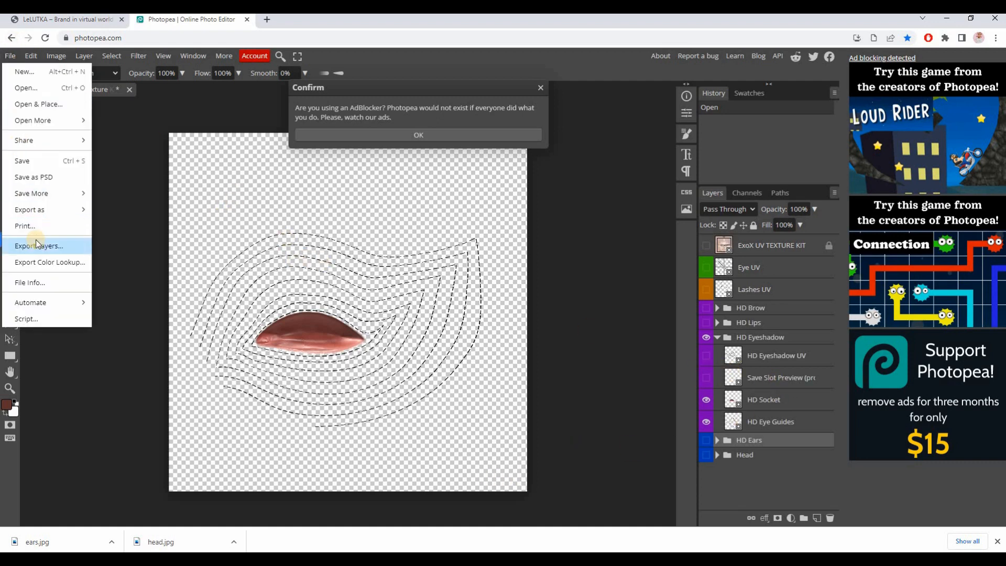
pyautogui.moveTo(63, 210)
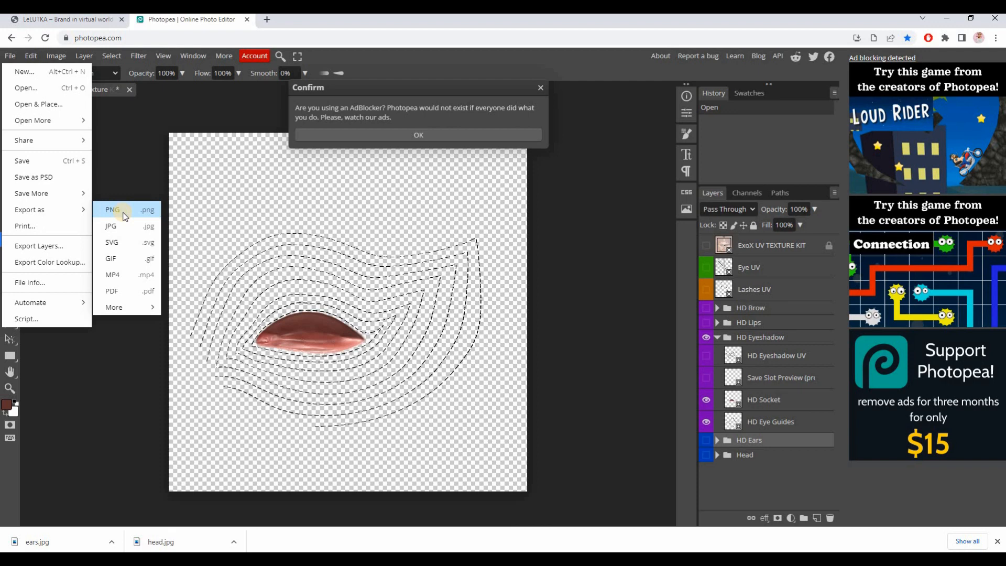
pyautogui.click(125, 216)
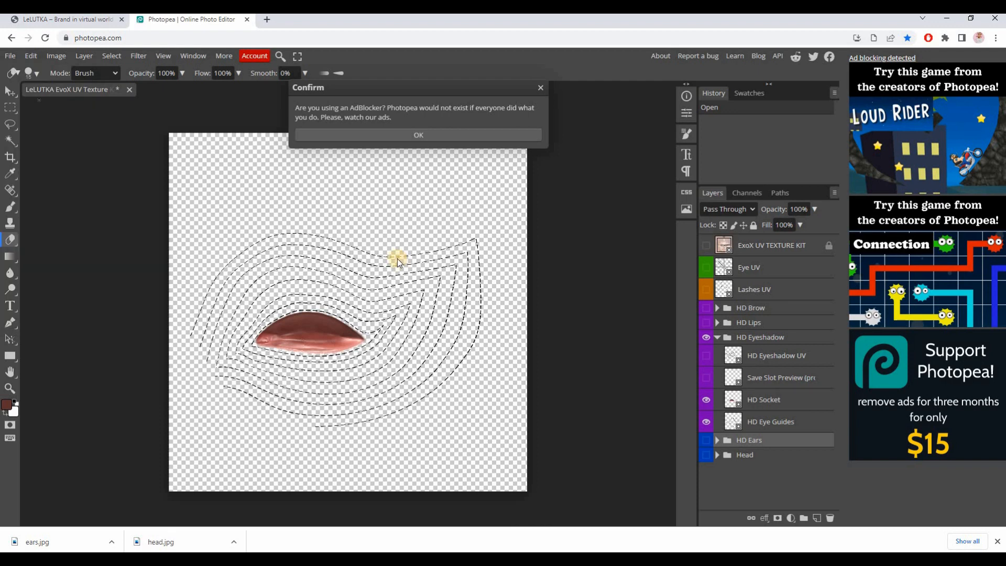
pyautogui.write('eyeshadow')
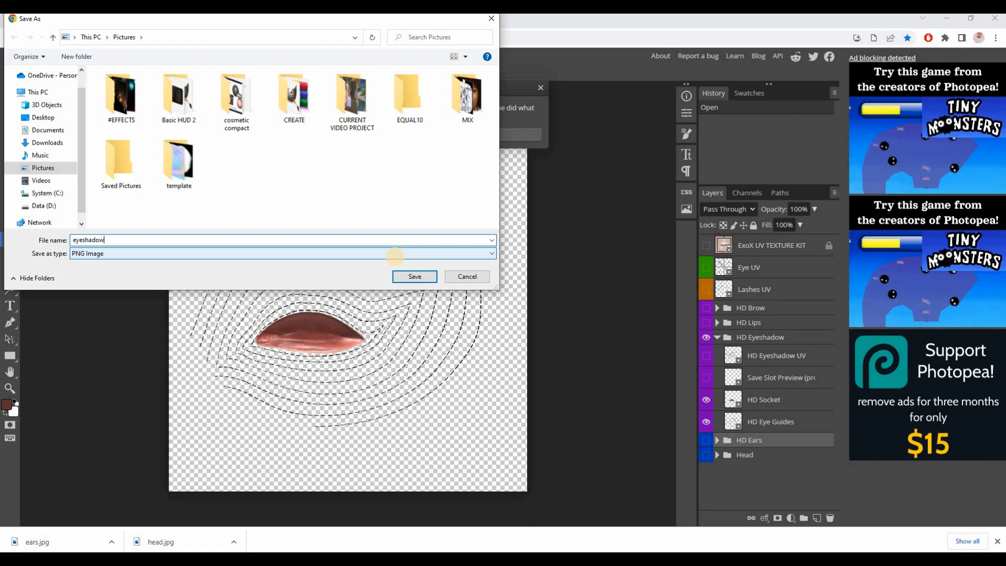
pyautogui.press('Return')
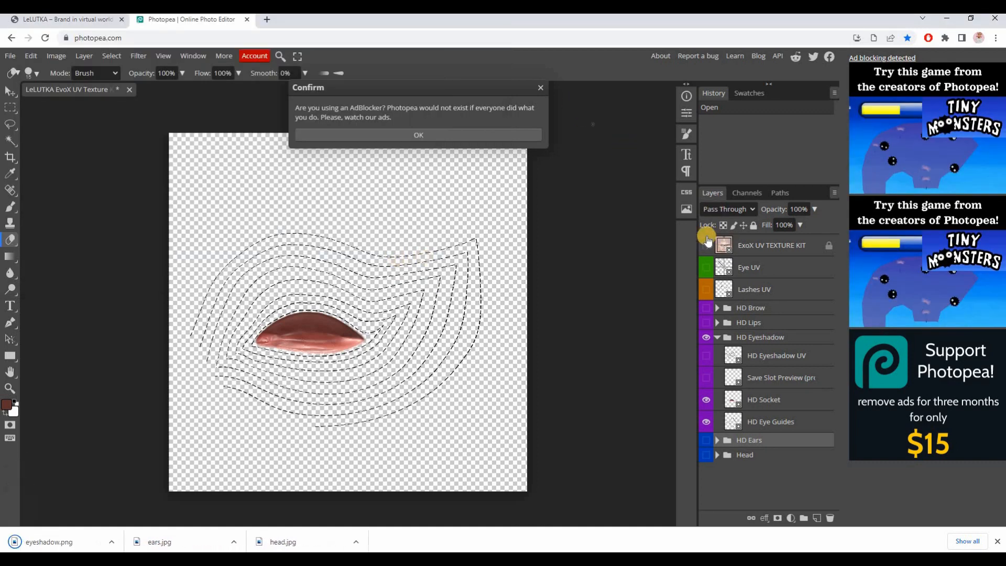
# Hide and collapse the HD Eyeshadow group, and expand the HD Lips group.
pyautogui.click(706, 337)
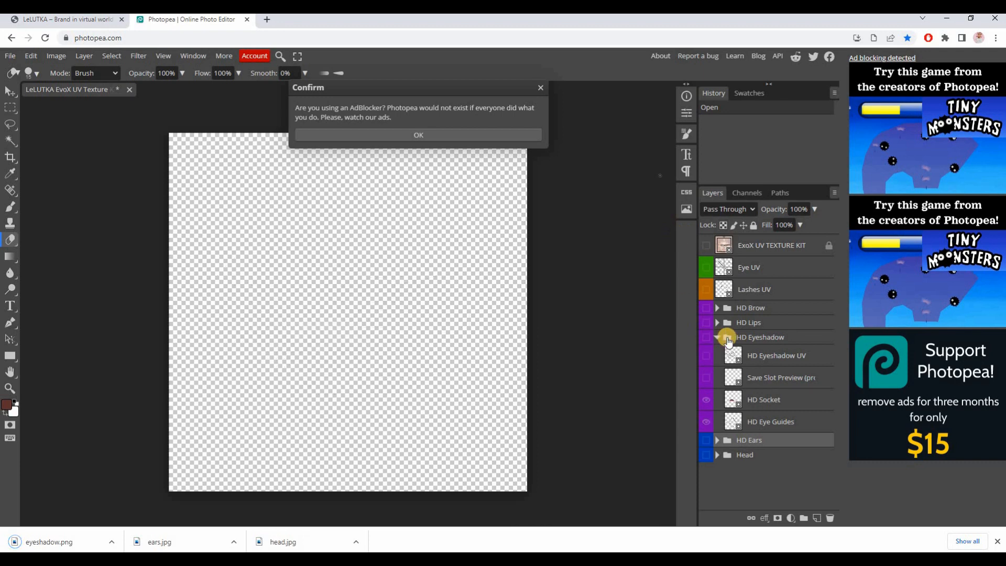
pyautogui.click(718, 338)
pyautogui.click(718, 322)
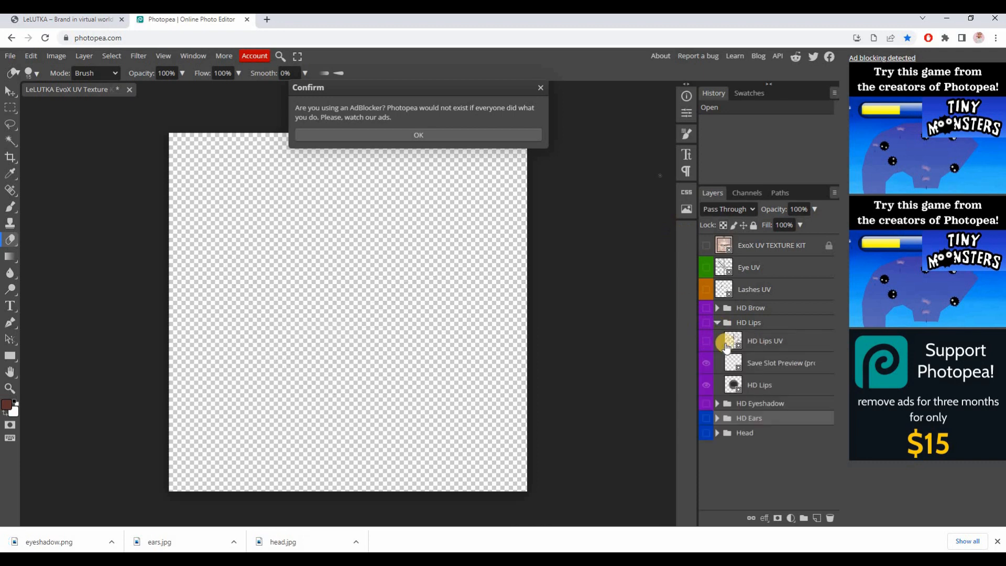
# Show the HD Lips group with only its HD Lips layer visible, leaving out the UV and Save Slot Preview layers.
pyautogui.click(706, 341)
pyautogui.click(707, 341)
pyautogui.click(707, 323)
pyautogui.click(706, 323)
pyautogui.click(706, 324)
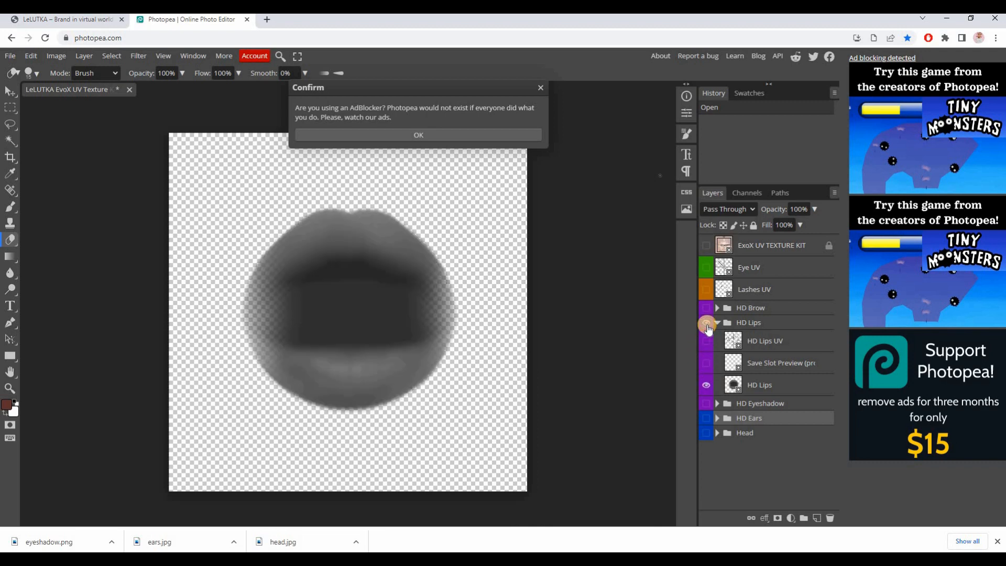
# Briefly show the Save Slot Preview and HD Lips UV layers over the lips to examine them, hiding each again.
pyautogui.click(706, 363)
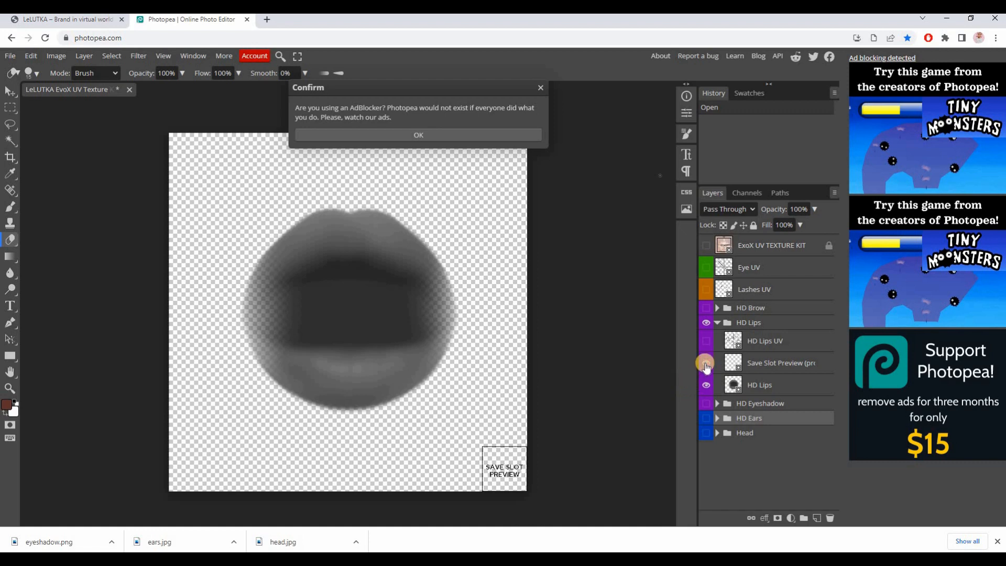
pyautogui.click(705, 363)
pyautogui.click(704, 341)
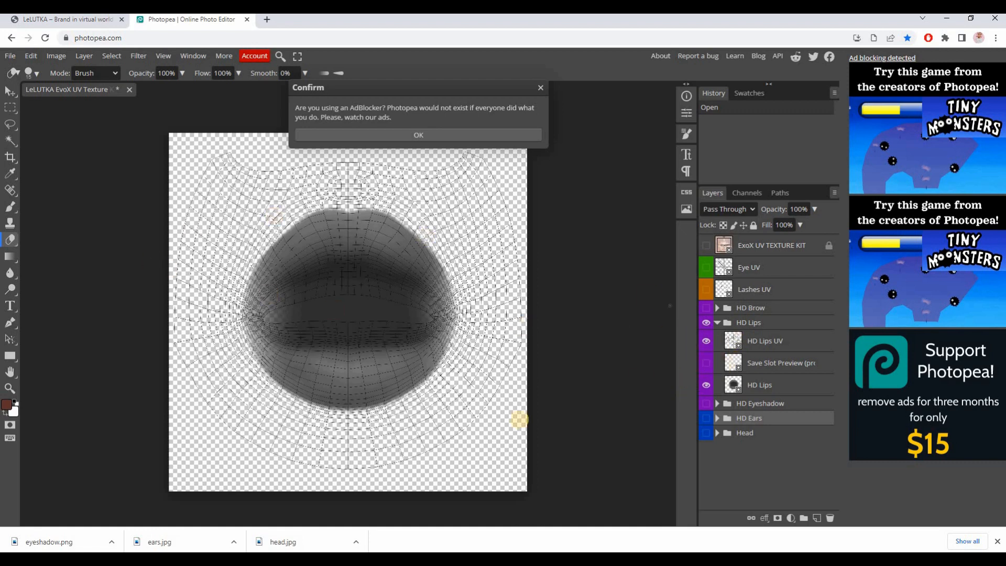
pyautogui.click(706, 341)
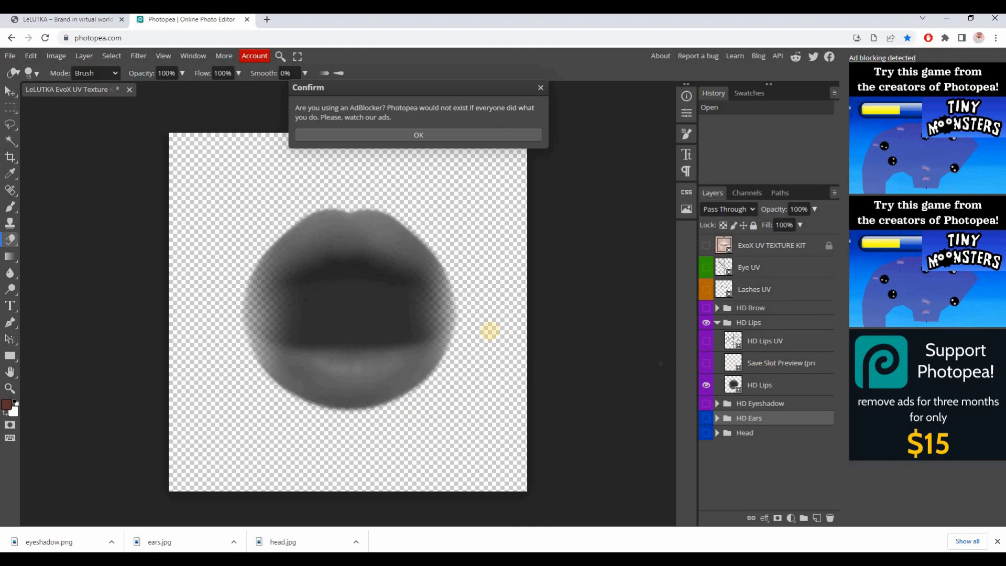
# Dismiss the ad-blocker notice and export the lips texture as a PNG named lips in the Pictures folder.
pyautogui.click(426, 135)
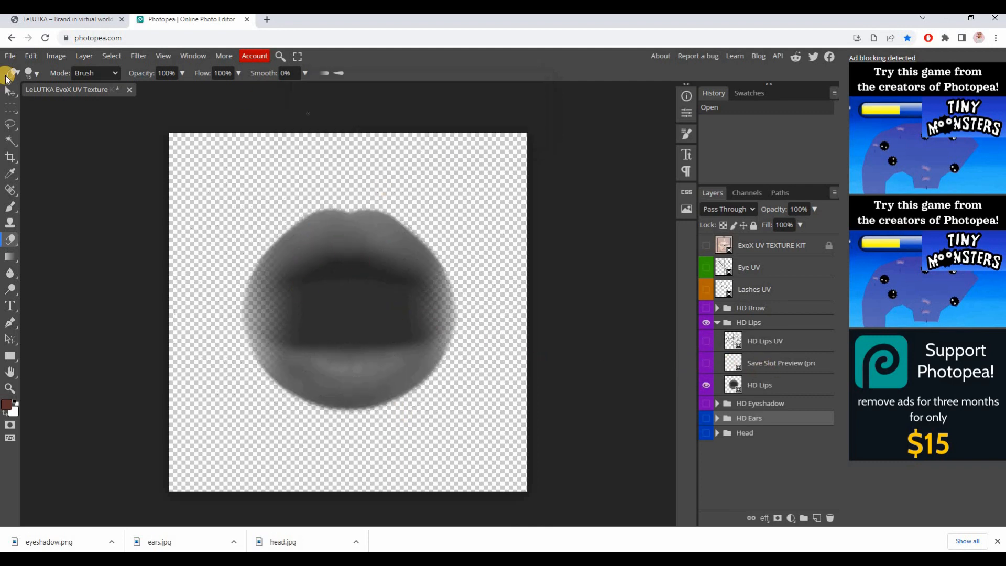
pyautogui.click(10, 56)
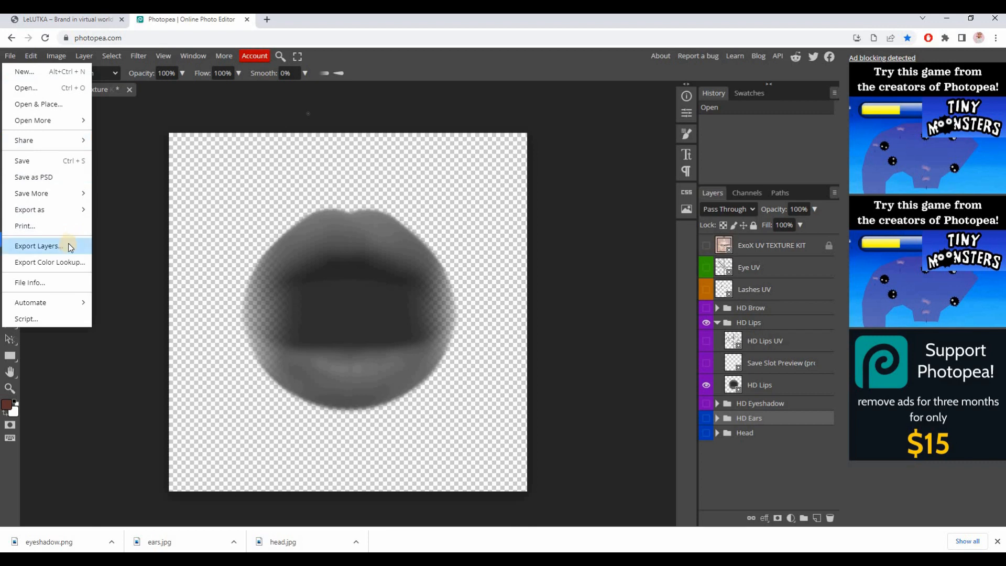
pyautogui.moveTo(68, 208)
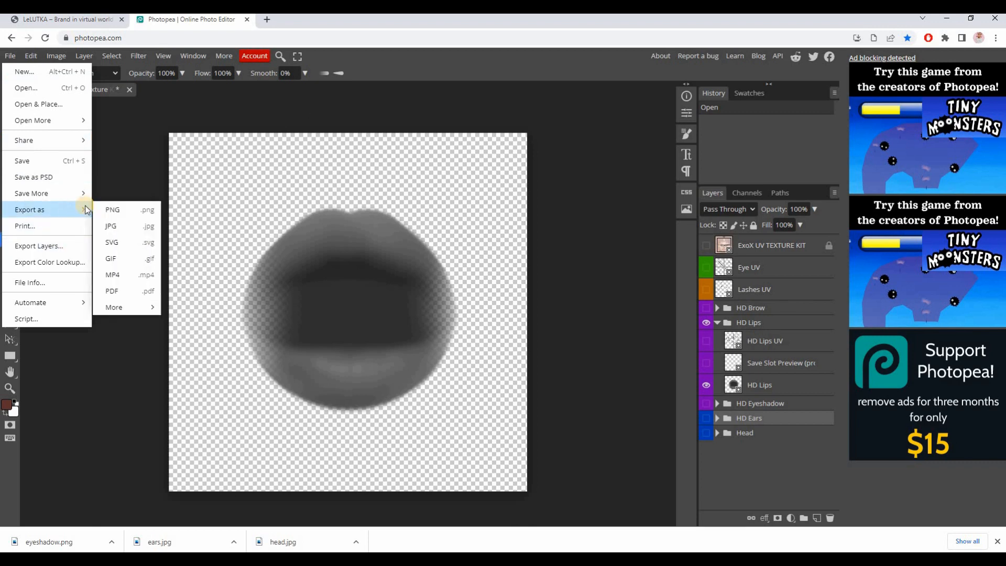
pyautogui.click(113, 210)
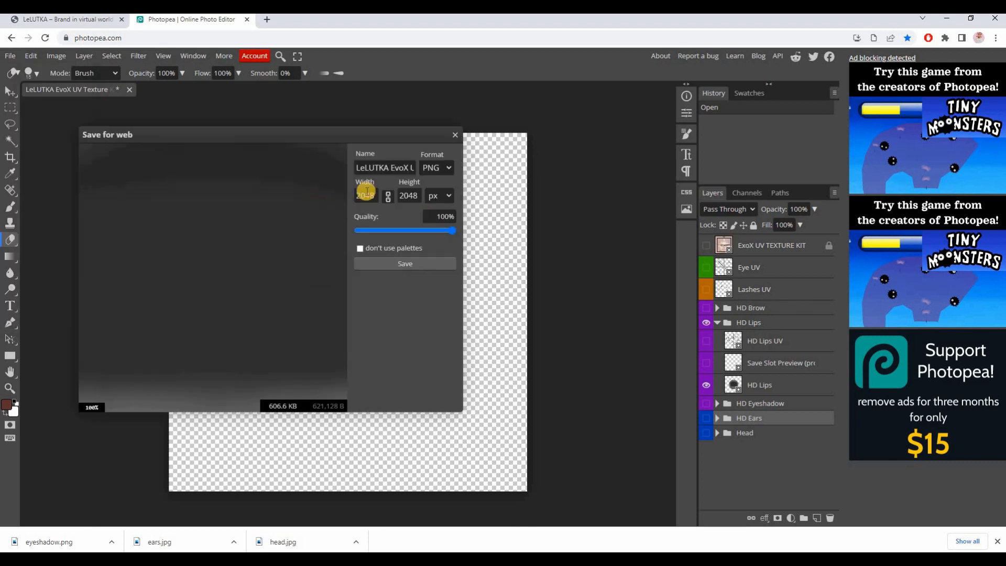
pyautogui.click(403, 264)
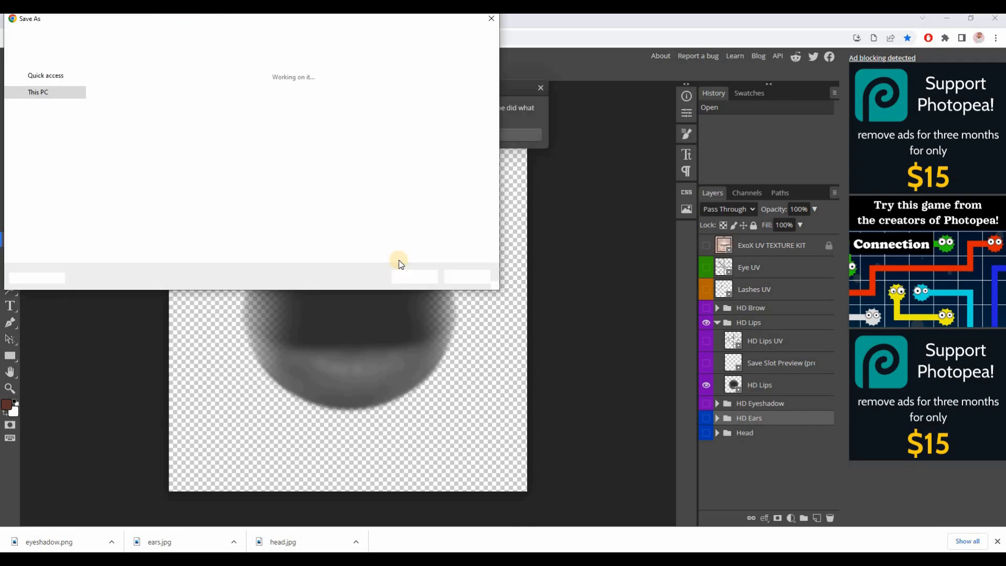
pyautogui.press('BackSpace')
pyautogui.write('lips')
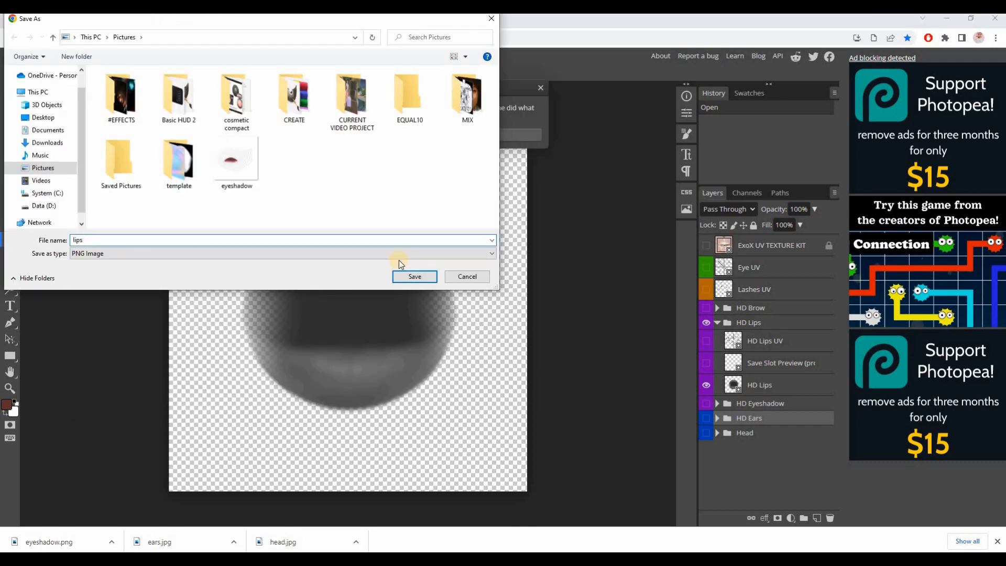
pyautogui.press('Return')
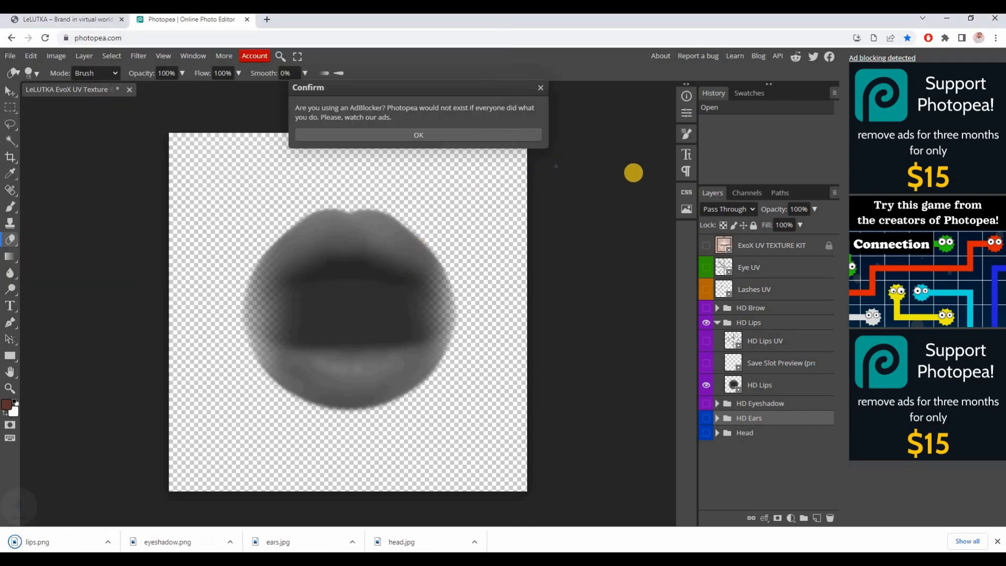
# Hide and collapse the HD Lips group, and show and expand the HD Brow group.
pyautogui.click(705, 321)
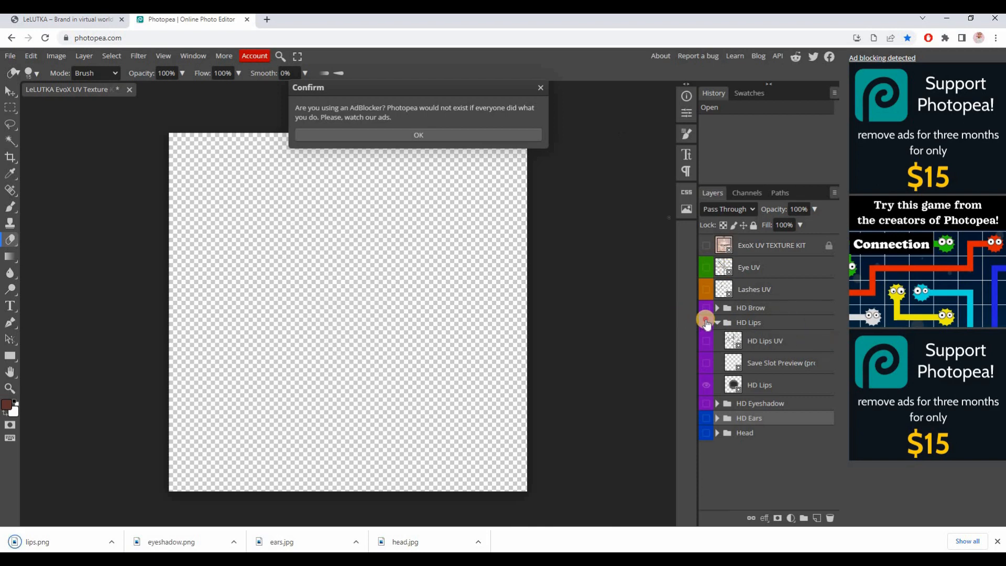
pyautogui.click(706, 321)
pyautogui.click(706, 321)
pyautogui.click(721, 323)
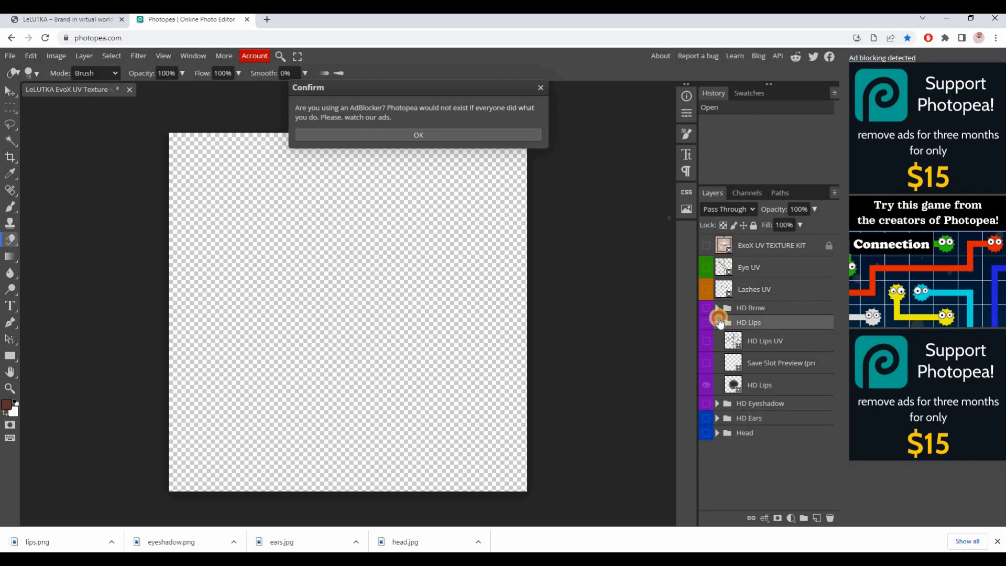
pyautogui.click(707, 308)
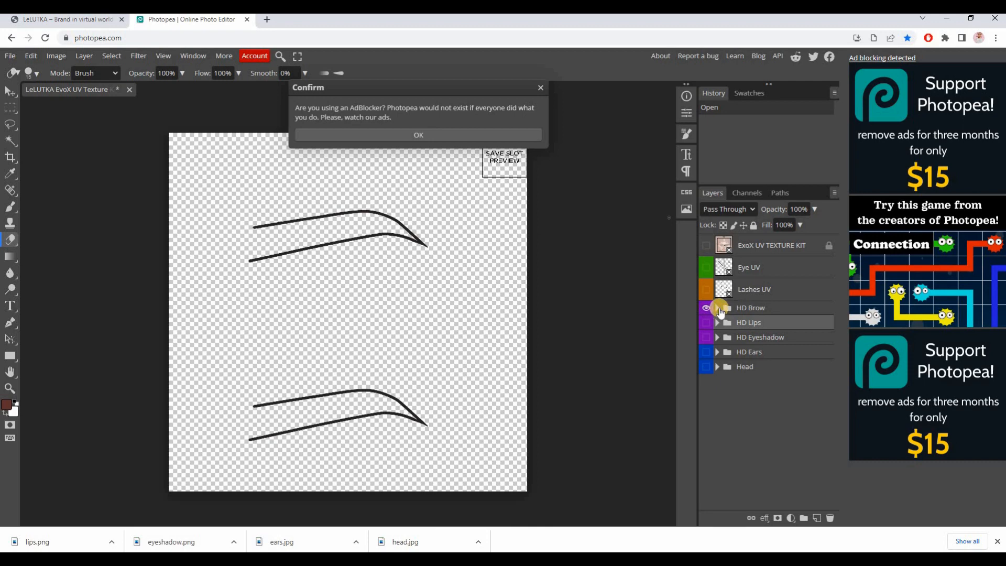
pyautogui.click(718, 308)
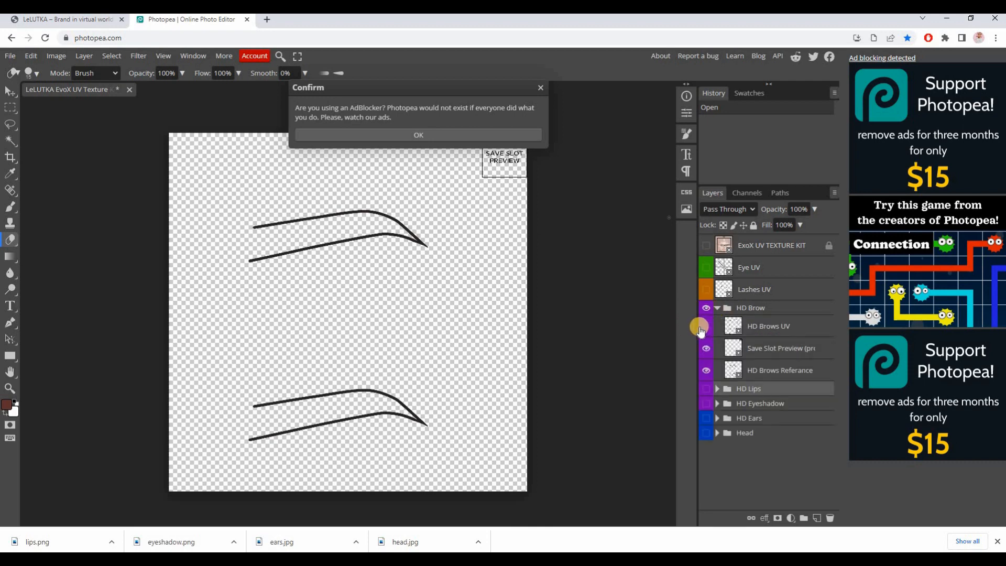
# Briefly show the HD Brows UV layer to examine it, and hide Save Slot Preview so only HD Brows Referance remains visible.
pyautogui.click(705, 327)
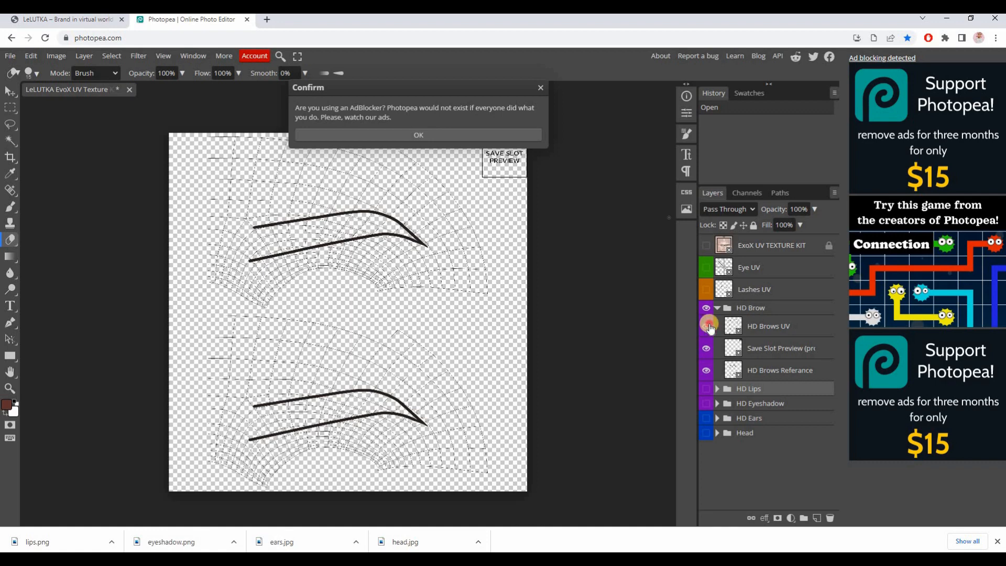
pyautogui.click(703, 326)
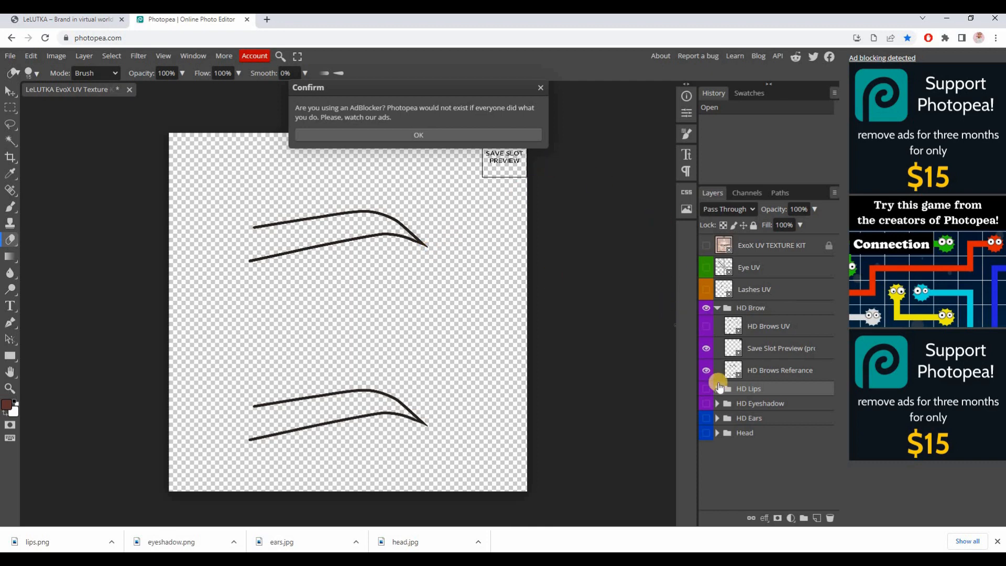
pyautogui.click(707, 370)
pyautogui.click(707, 371)
pyautogui.click(708, 348)
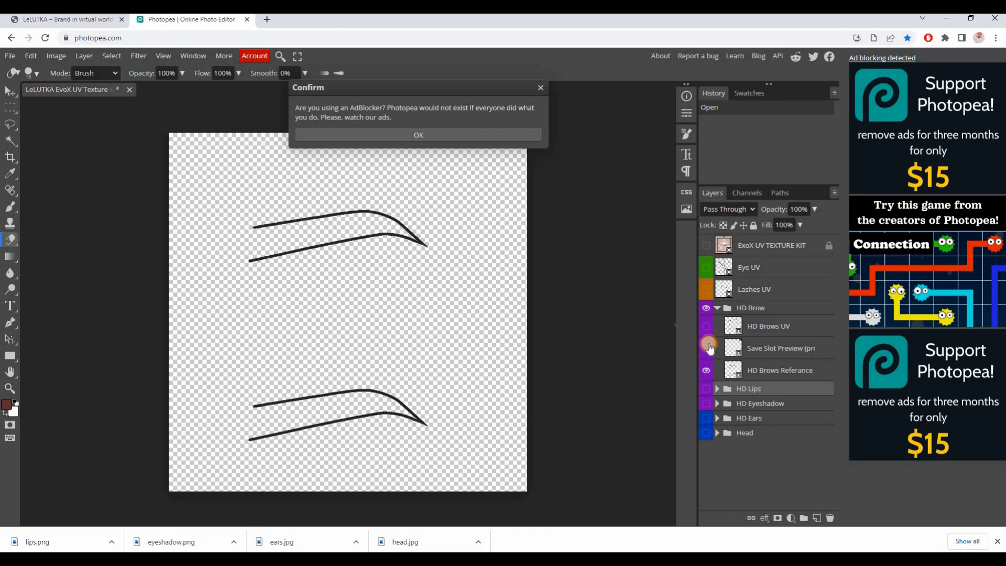
# Dismiss the ad-blocker notice and export the brows texture as a PNG named brows in the Pictures folder.
pyautogui.click(470, 136)
pyautogui.click(19, 56)
pyautogui.click(37, 209)
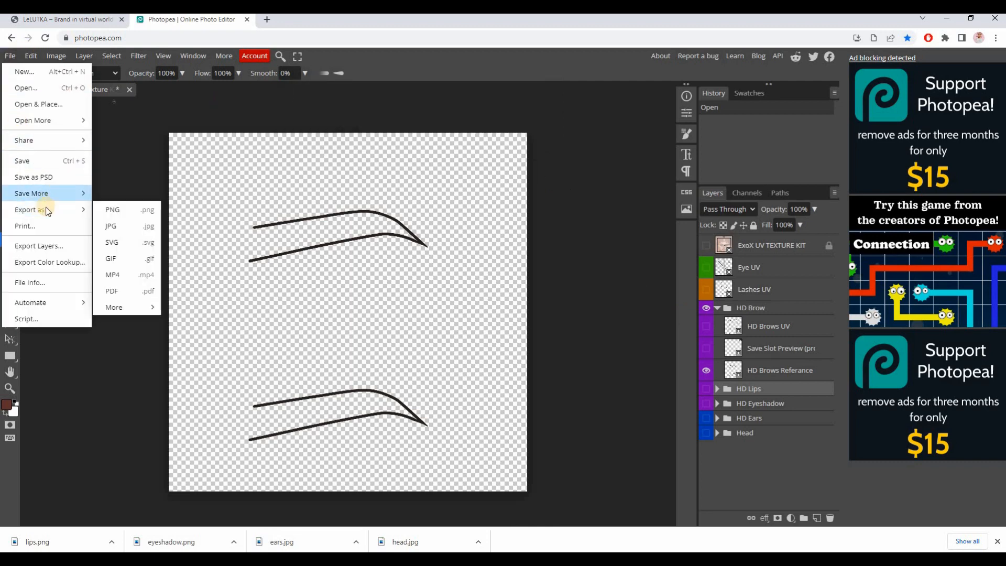
pyautogui.click(123, 210)
pyautogui.click(390, 263)
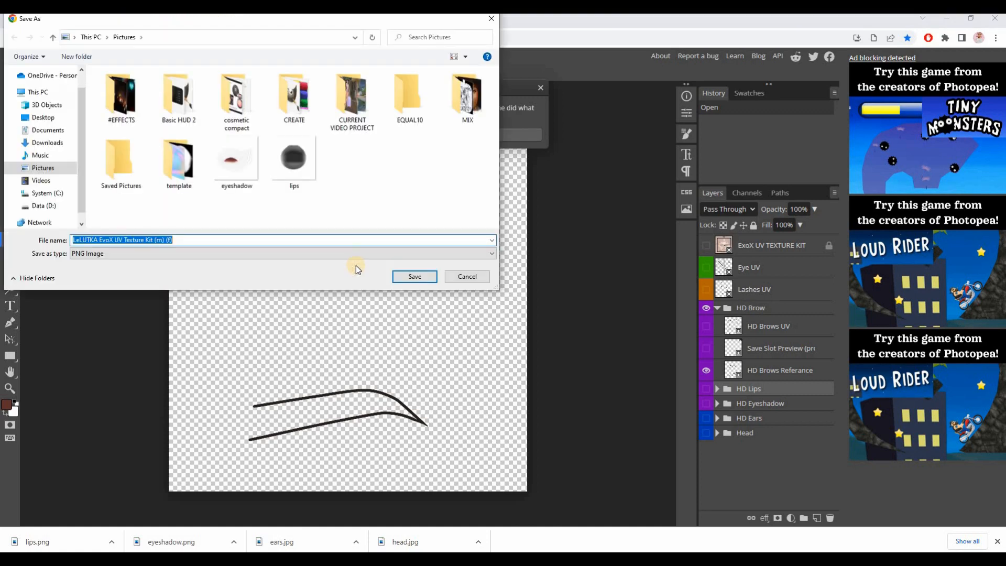
pyautogui.write('brows')
pyautogui.press('Return')
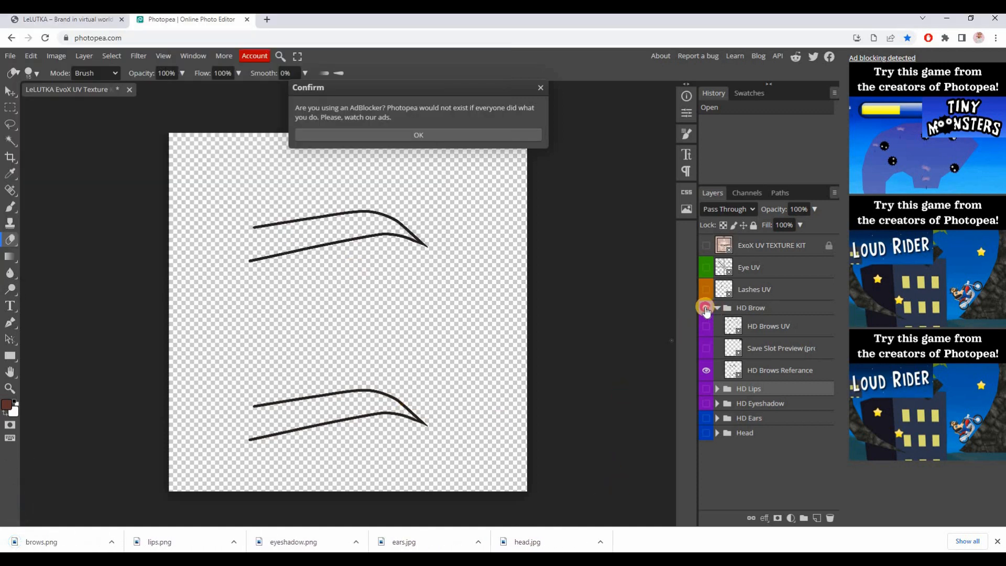
# Hide the HD Brow group and make the Lashes UV layer the only visible one.
pyautogui.click(705, 308)
pyautogui.click(703, 291)
pyautogui.click(703, 291)
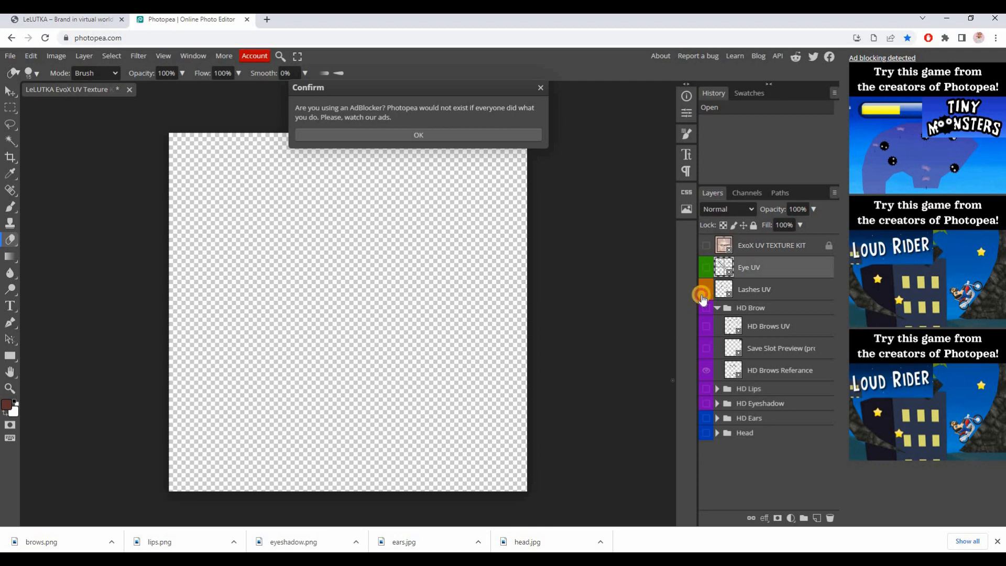
pyautogui.click(703, 294)
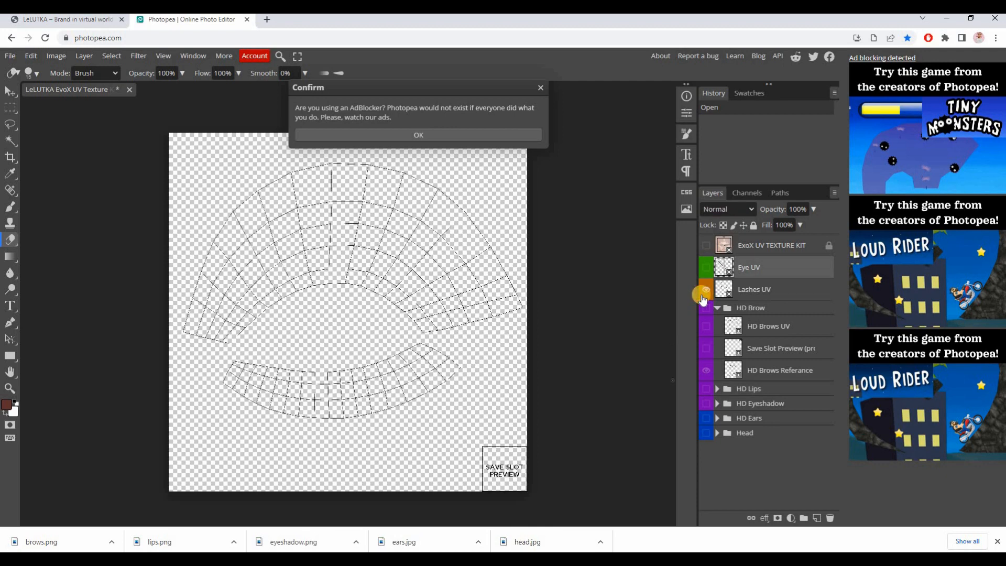
# Export the lashes UV as a PNG named lashes in the Pictures folder.
pyautogui.click(9, 57)
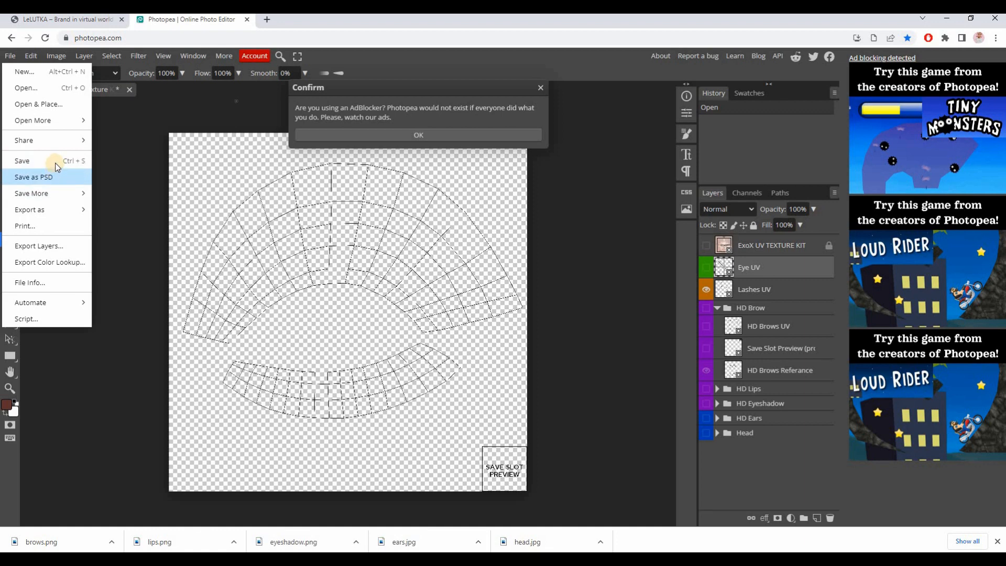
pyautogui.moveTo(55, 208)
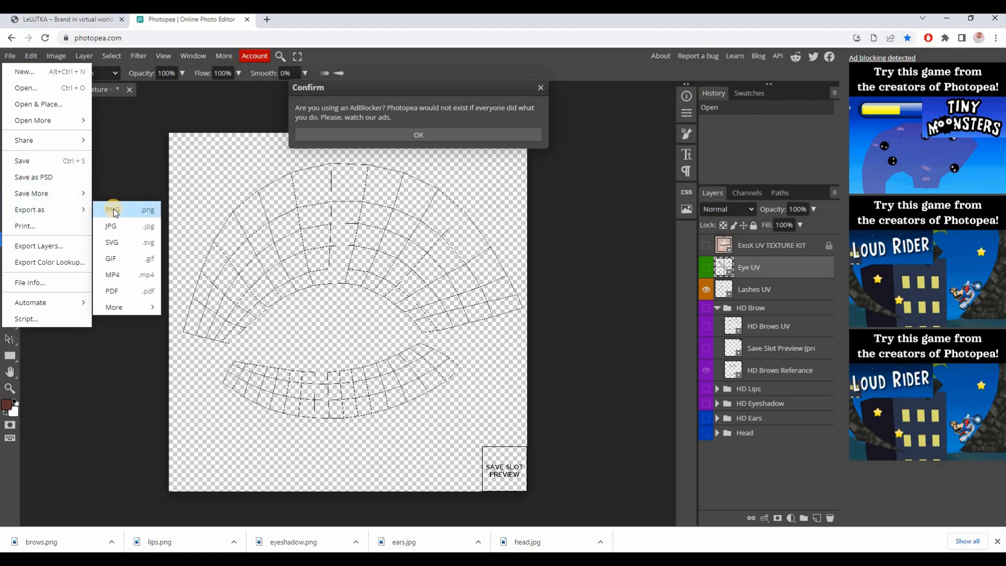
pyautogui.click(114, 210)
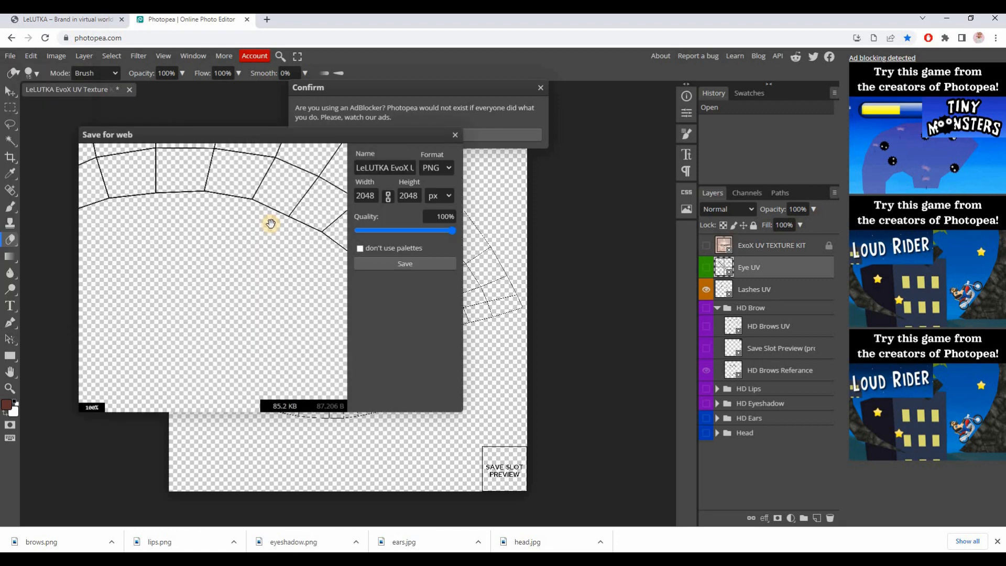
pyautogui.click(403, 263)
pyautogui.write('lashes')
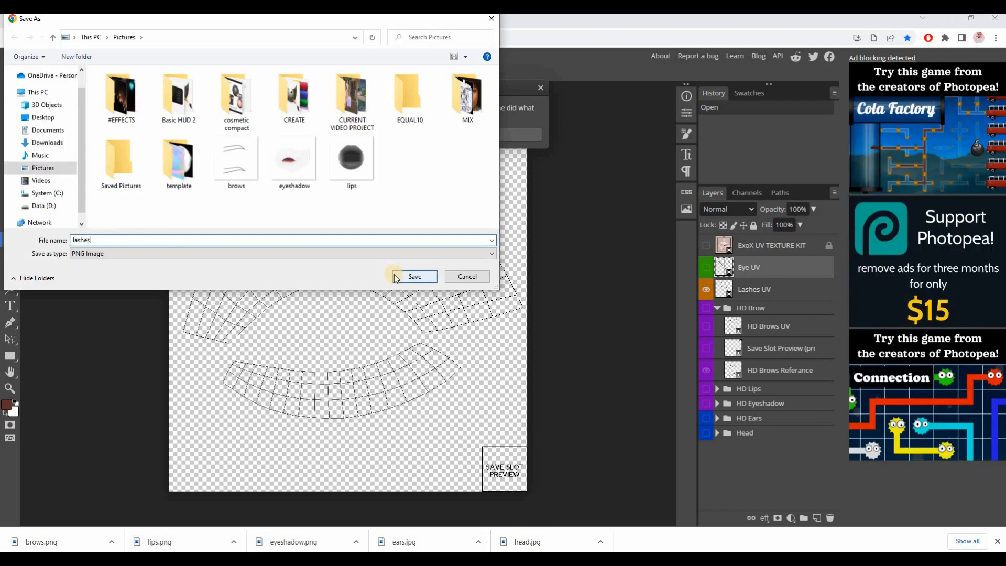
pyautogui.click(396, 277)
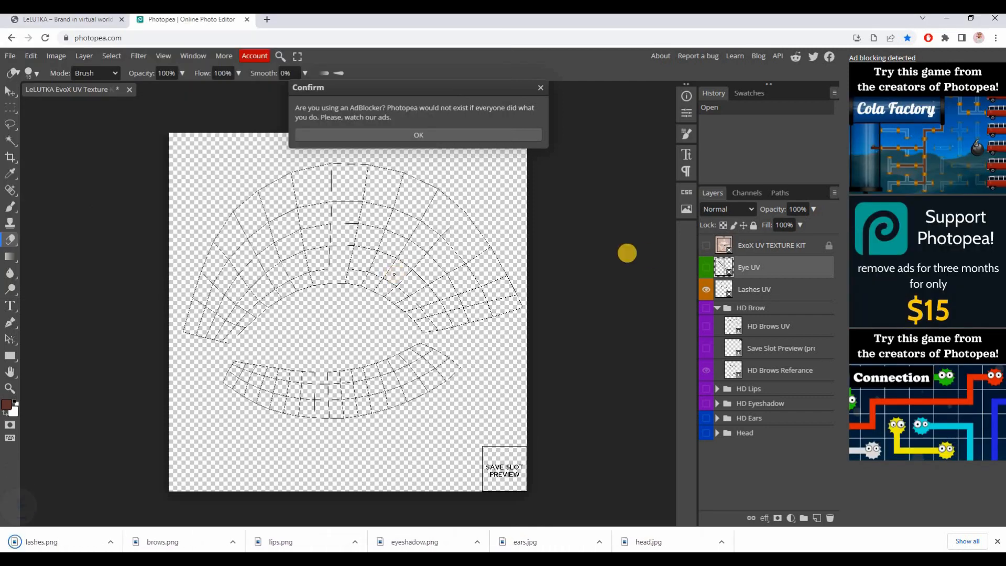
# Hide the Lashes UV layer, show the Eye UV layer and dismiss the ad-blocker notice.
pyautogui.click(706, 290)
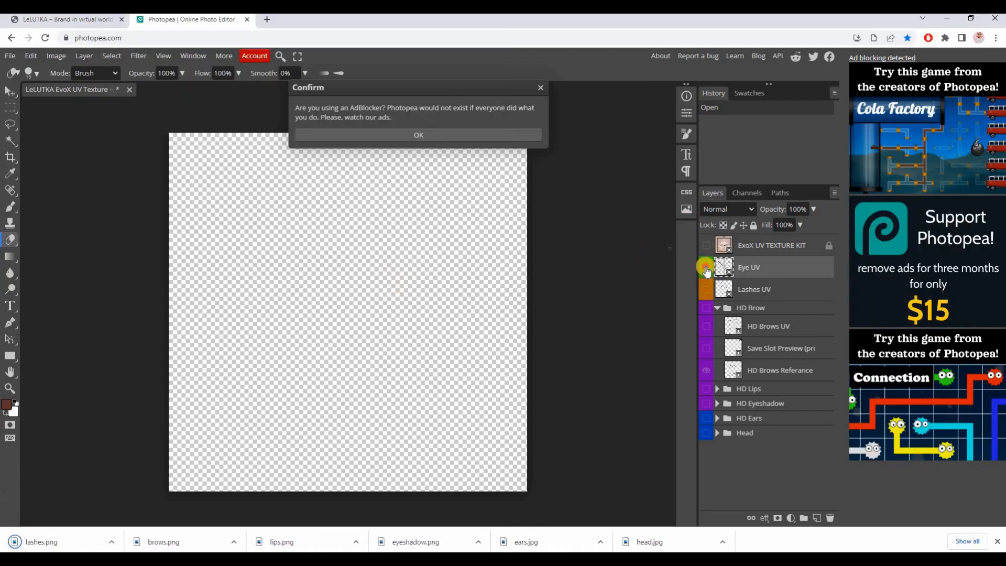
pyautogui.click(705, 267)
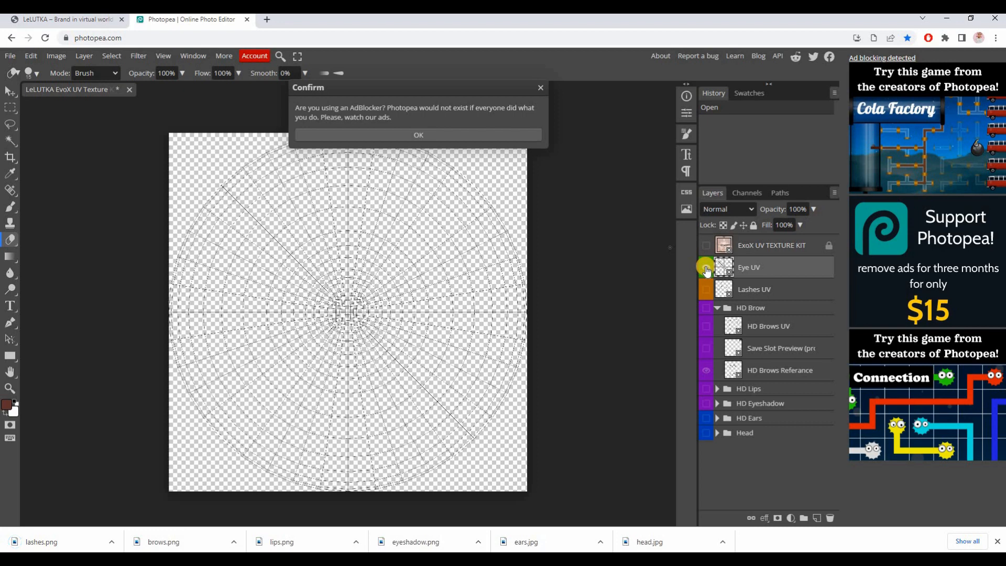
pyautogui.click(444, 131)
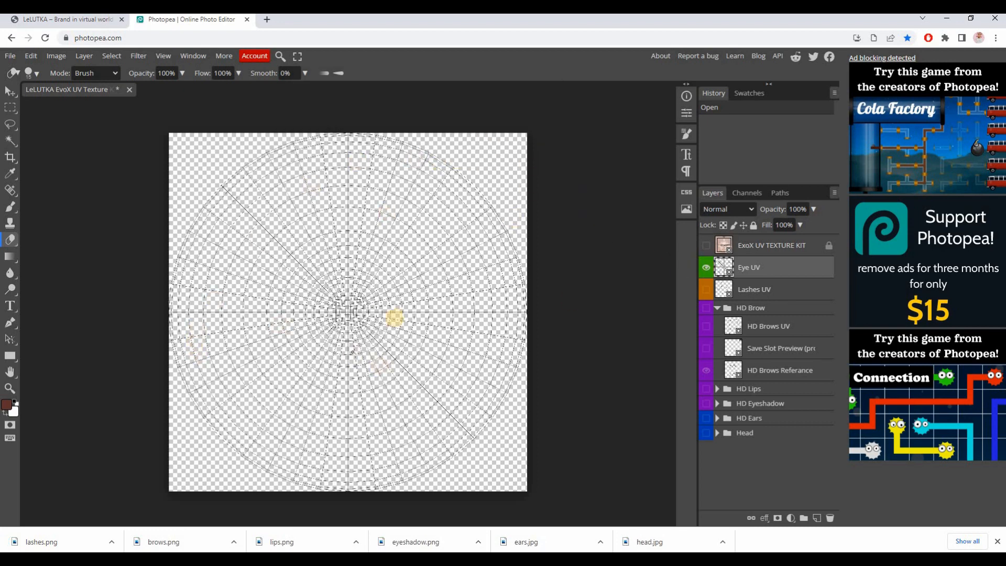
# Export the eye UV as a PNG named eyes in the Pictures folder.
pyautogui.click(10, 55)
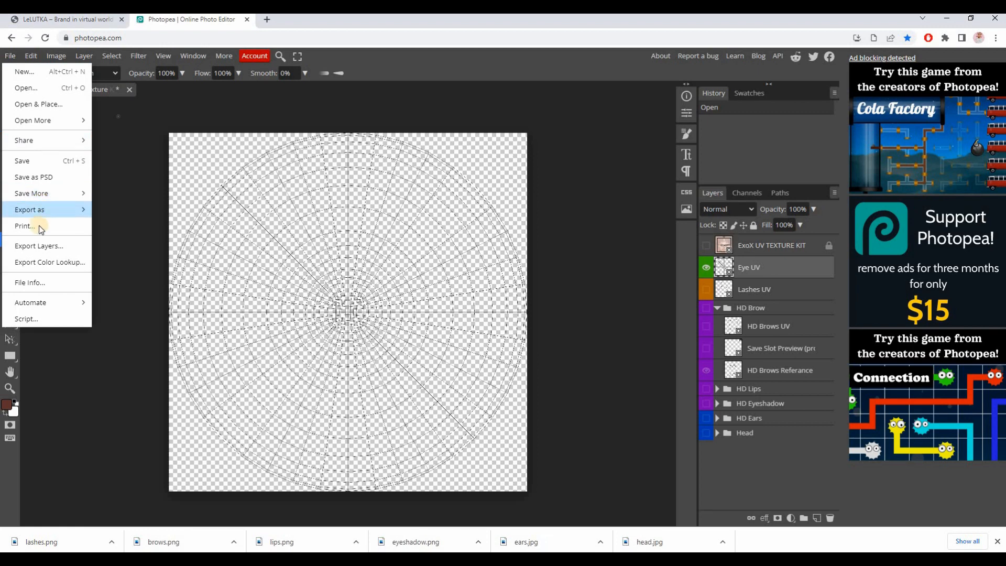
pyautogui.moveTo(58, 210)
pyautogui.click(125, 211)
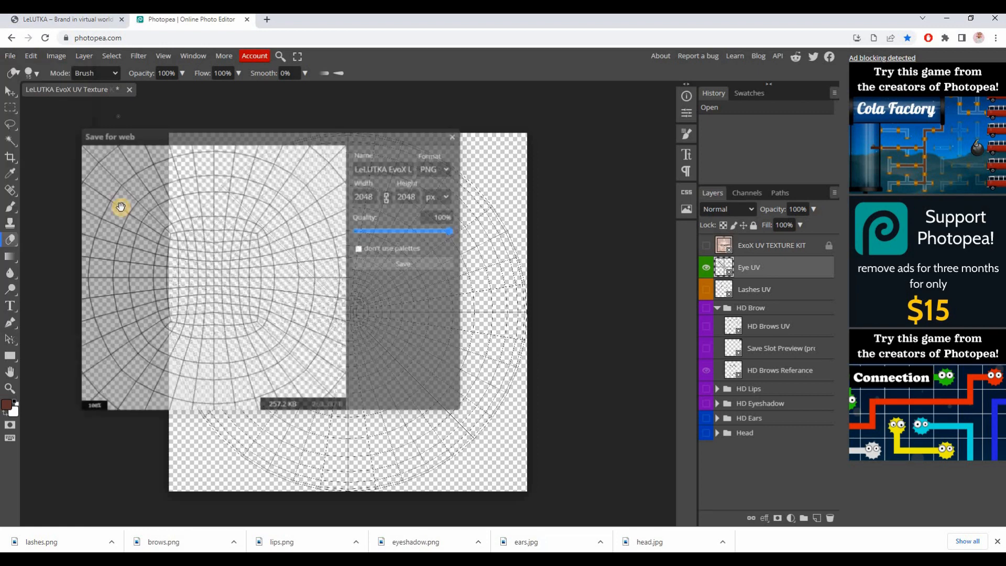
pyautogui.click(425, 261)
pyautogui.write('e')
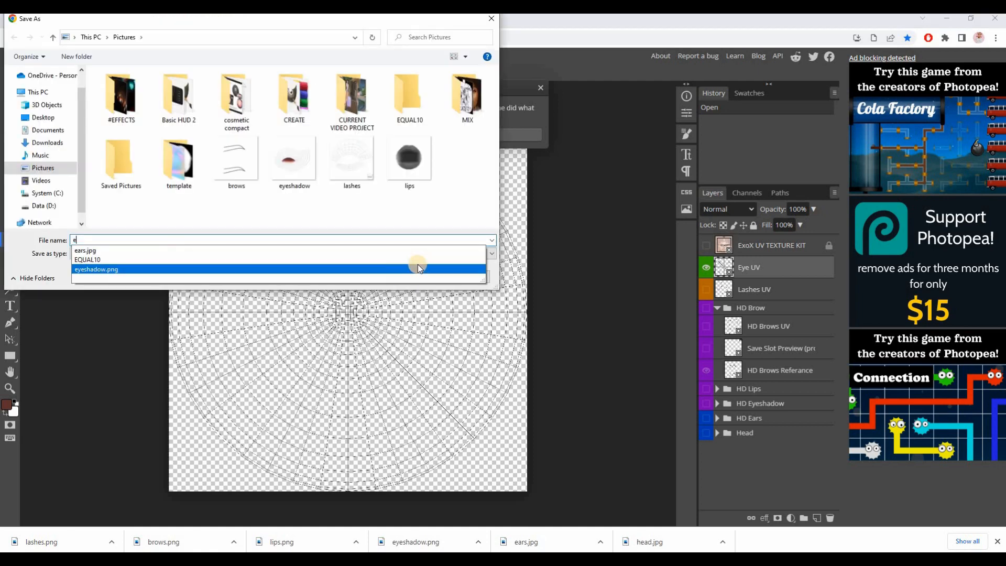
pyautogui.write('yes')
pyautogui.click(416, 278)
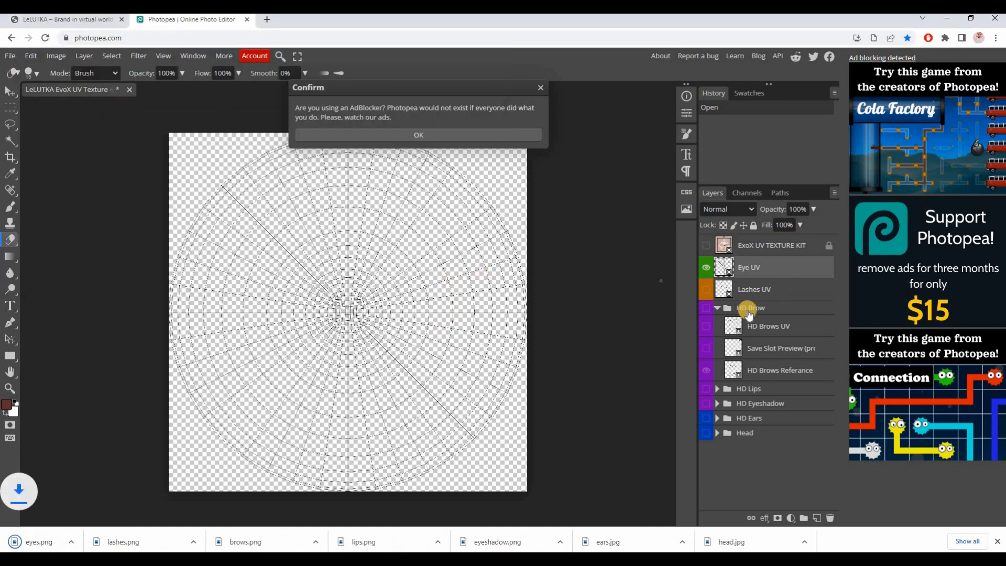
# Hide the Eye UV layer and show the ExoX UV TEXTURE KIT layer.
pyautogui.click(705, 265)
pyautogui.click(706, 244)
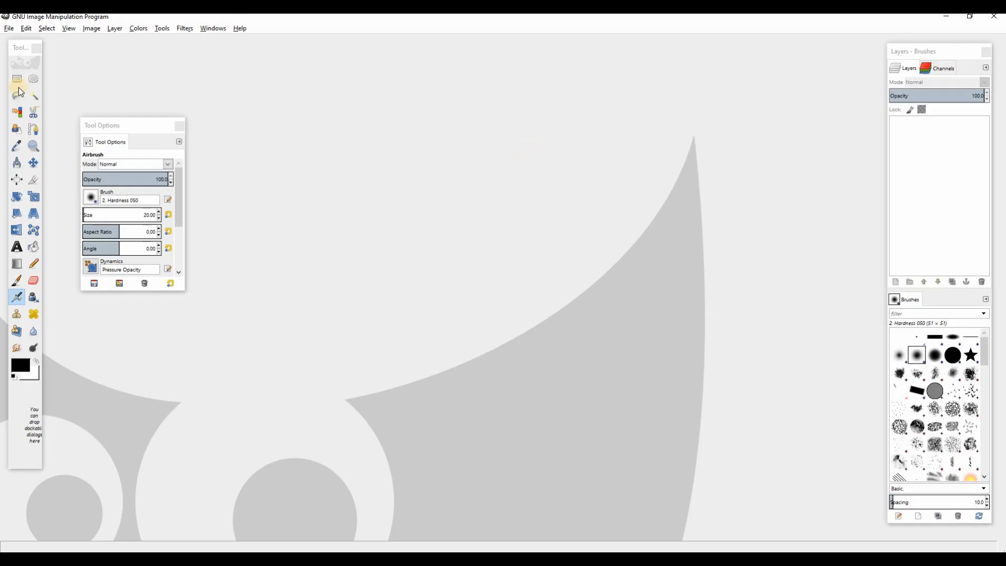
# Switch from GIMP to the Pictures folder and try to open the exported head image in GIMP.
pyautogui.hotkey('alt', 'Tab')
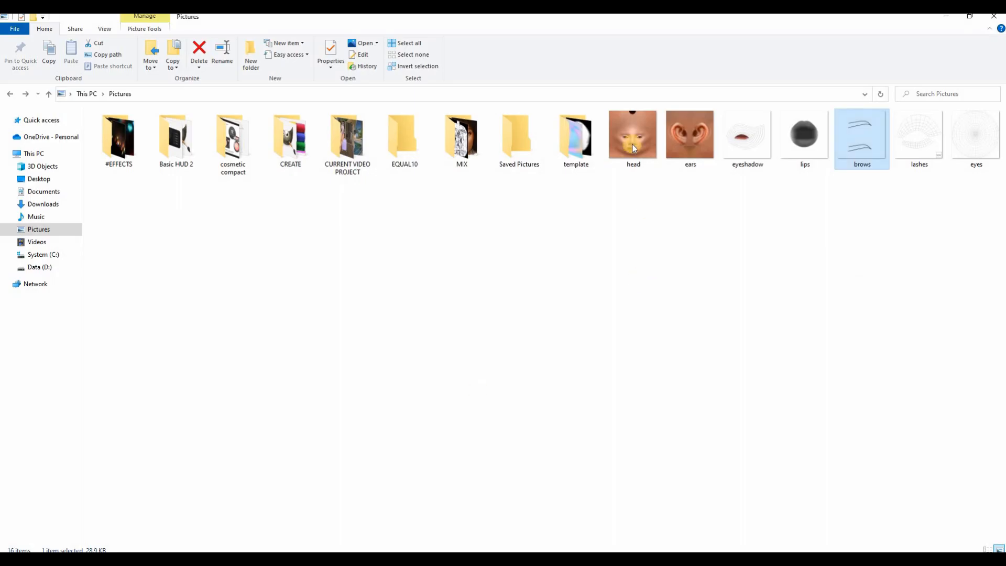
pyautogui.moveTo(632, 145); pyautogui.dragTo(447, 266)
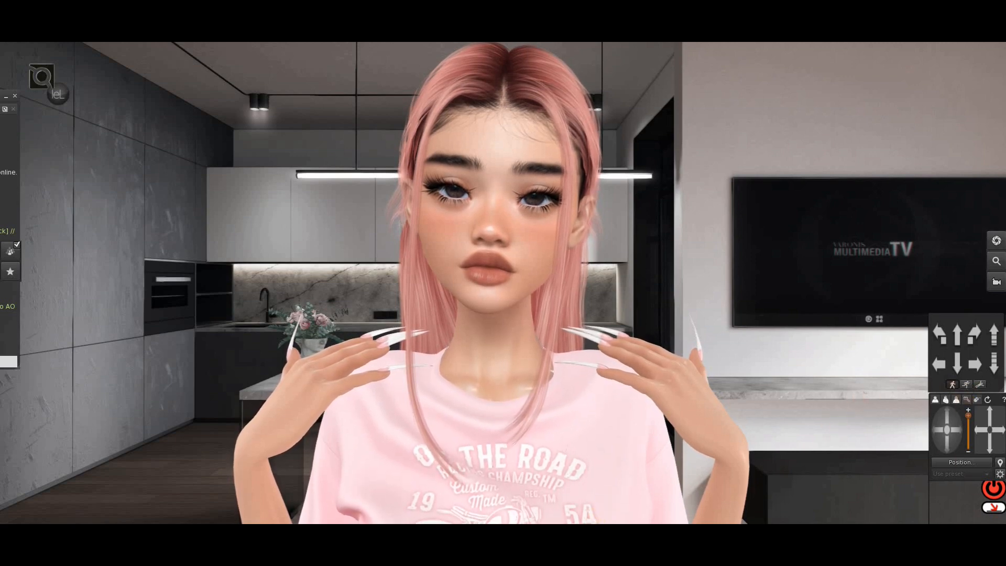
# In the Firestorm viewer, open the inventory, collapse its folders and create a new Universal clothing item.
pyautogui.hotkey('ctrl', 'i')
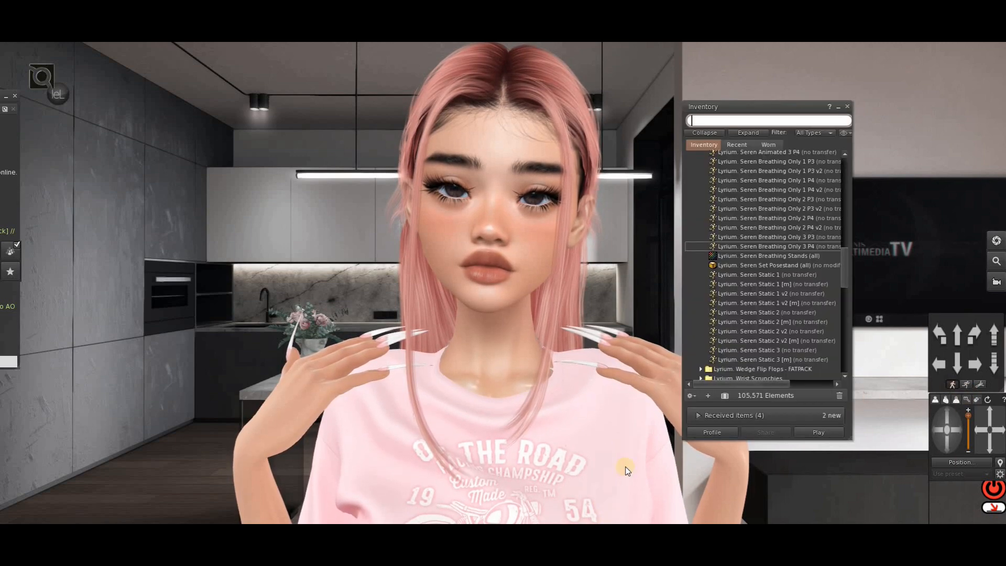
pyautogui.click(704, 132)
pyautogui.click(703, 396)
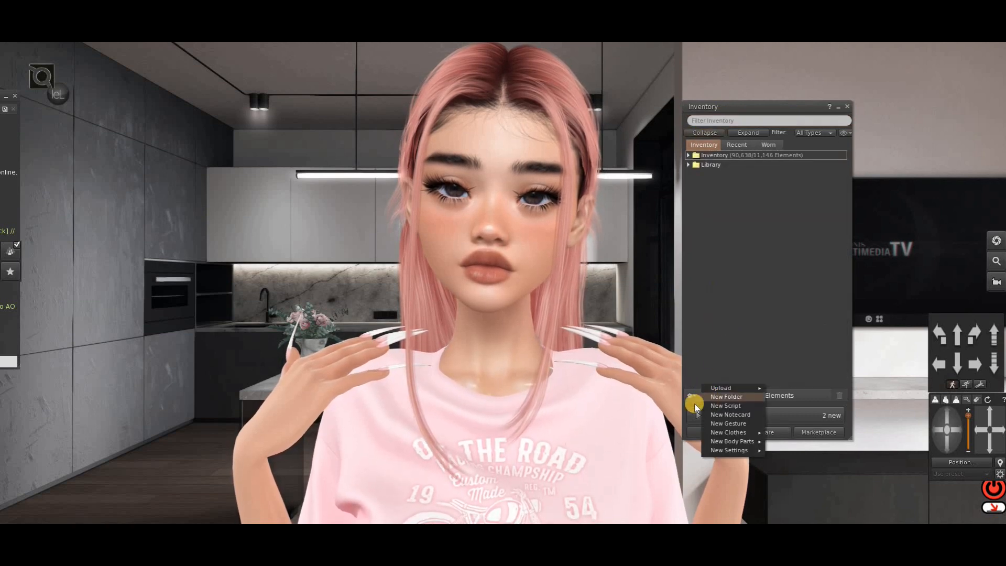
pyautogui.click(709, 397)
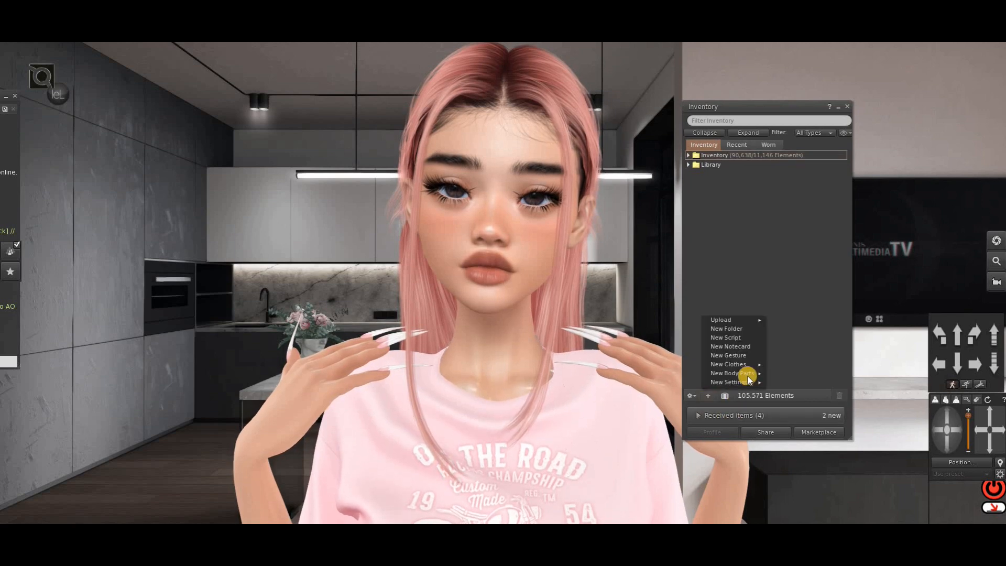
pyautogui.moveTo(754, 364)
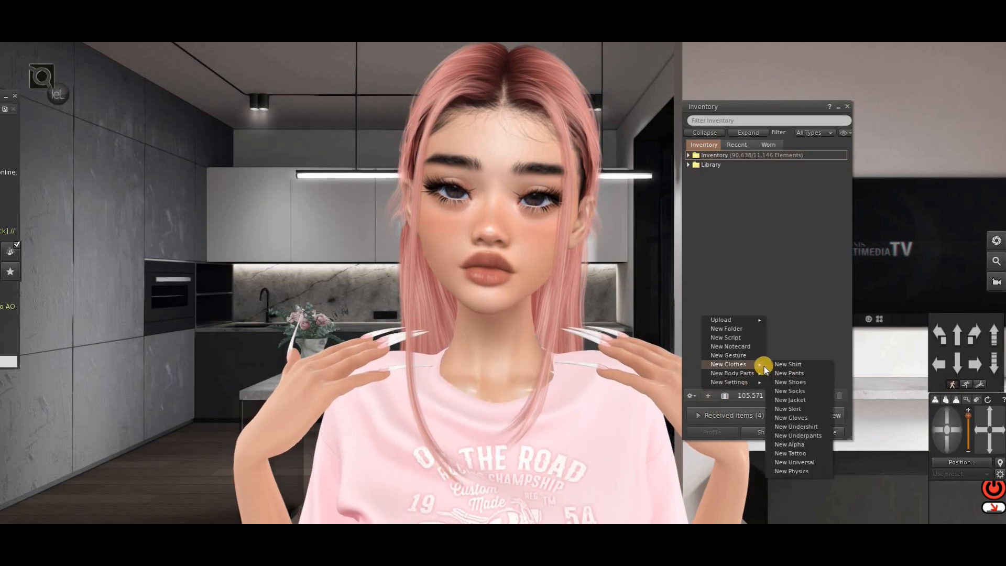
pyautogui.click(811, 468)
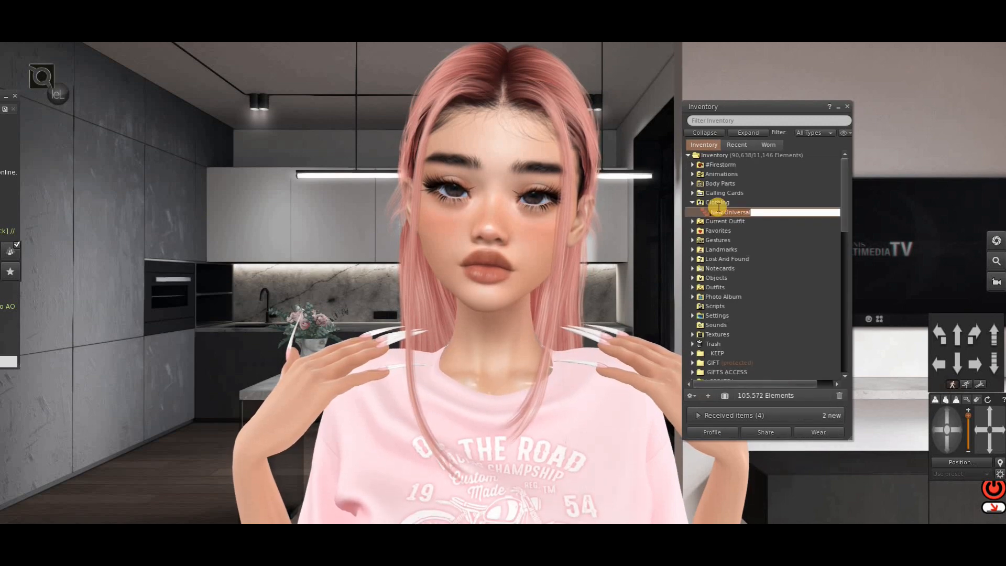
# Add the New Universal item to the avatar's outfit and open it for editing with the avatar's face in view.
pyautogui.rightClick(722, 214)
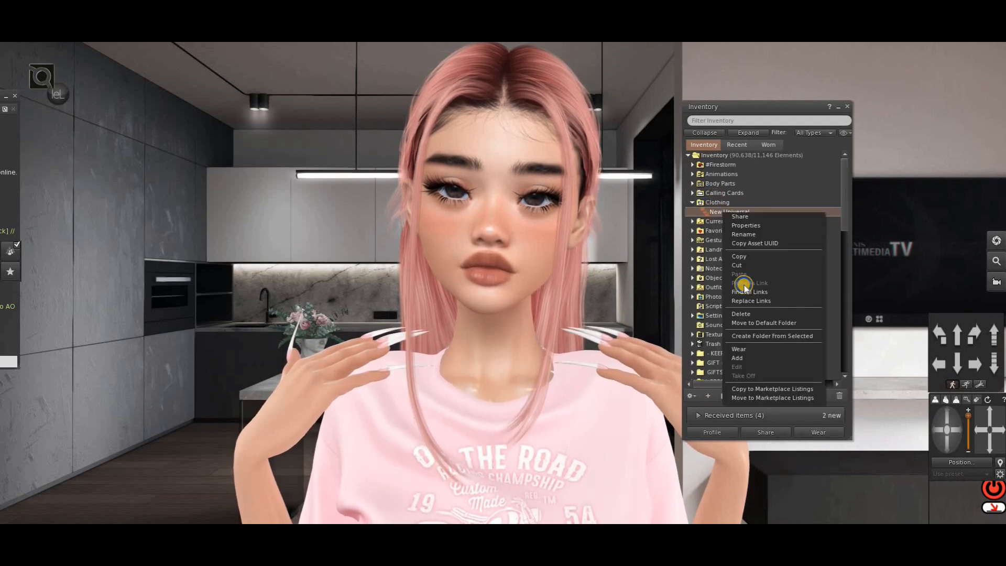
pyautogui.click(742, 357)
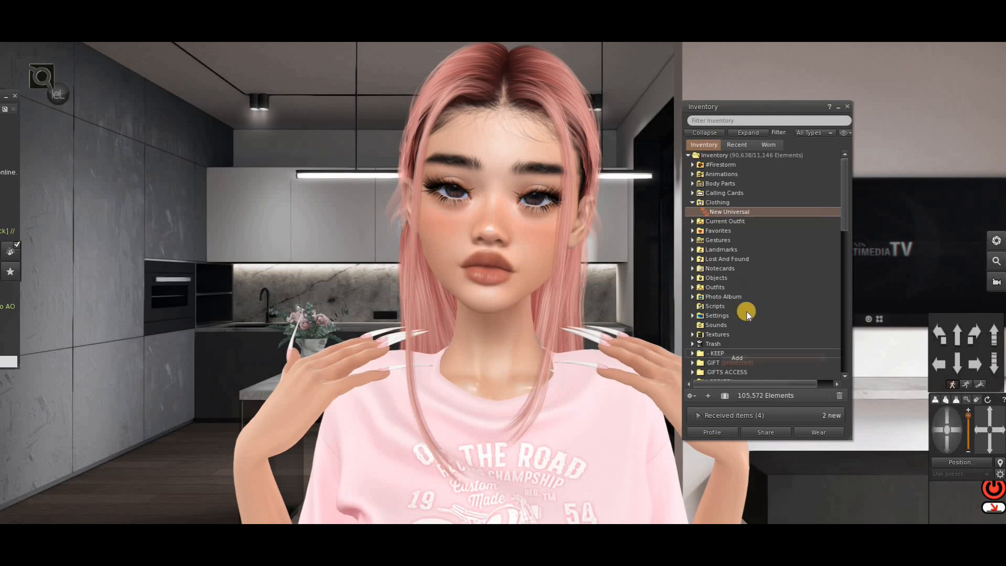
pyautogui.rightClick(746, 212)
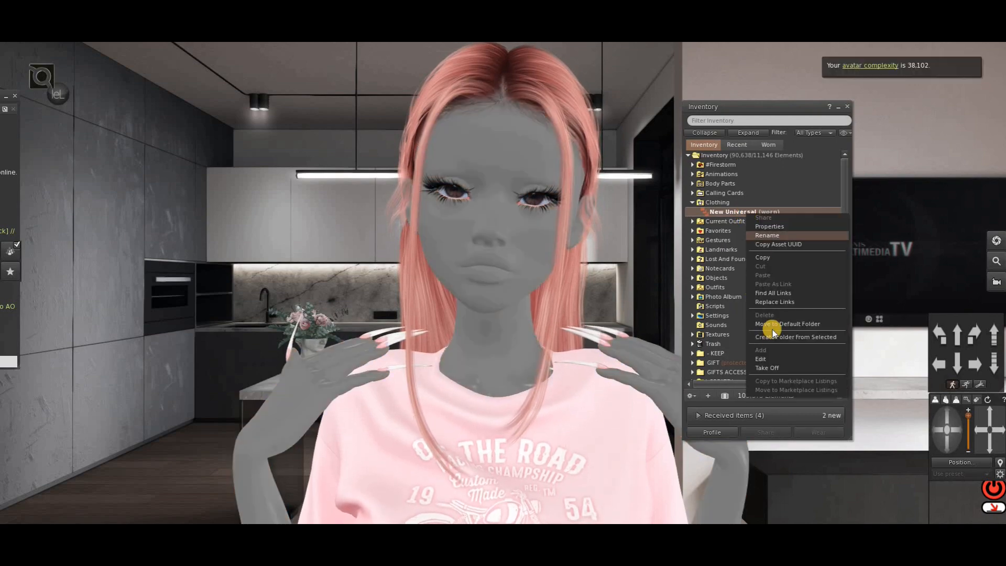
pyautogui.click(767, 361)
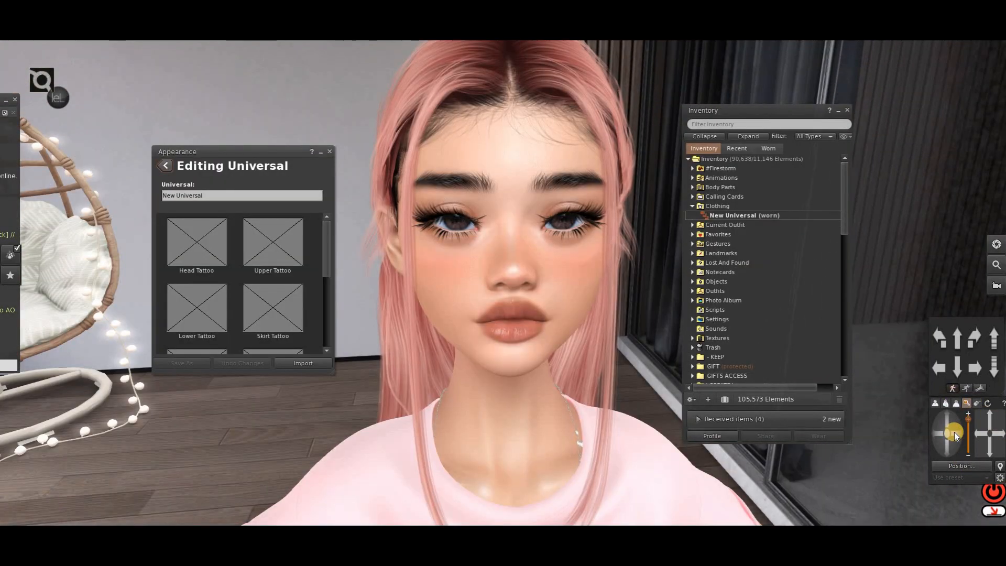
pyautogui.moveTo(954, 433); pyautogui.dragTo(948, 448)
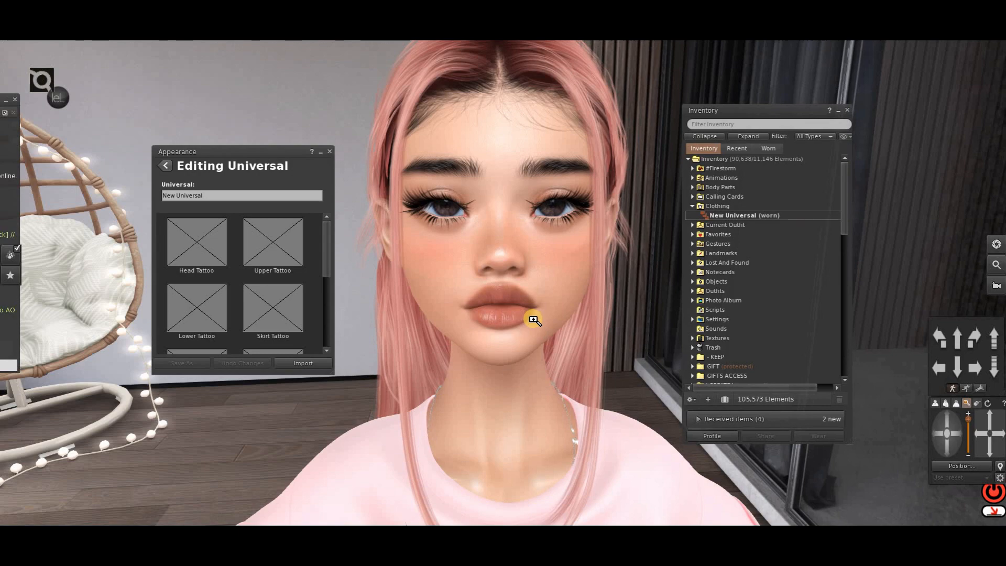
pyautogui.scroll(1, 532, 319)
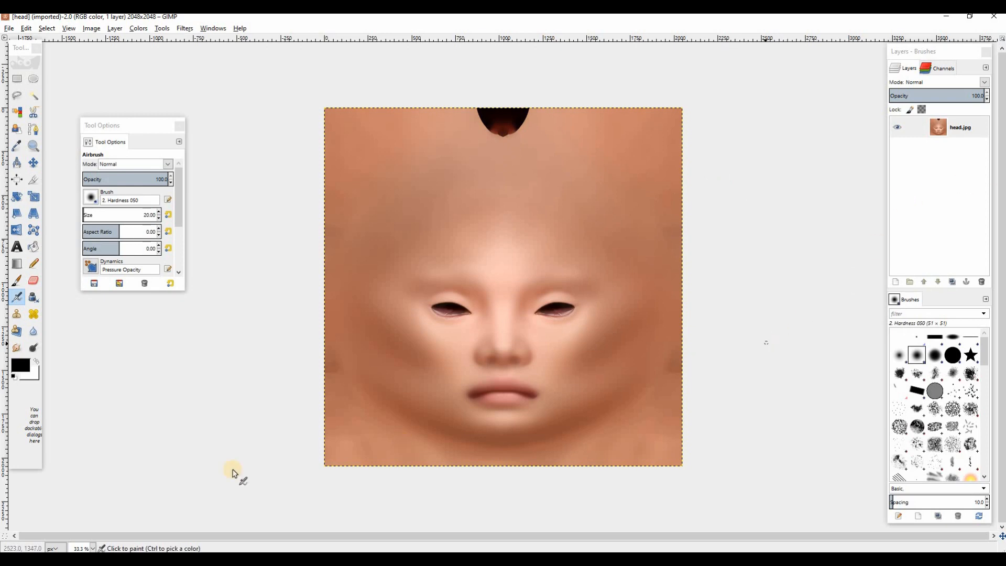
# In GIMP, add a transparent 2048 × 2048 px layer above the head.jpg layer.
pyautogui.click(93, 548)
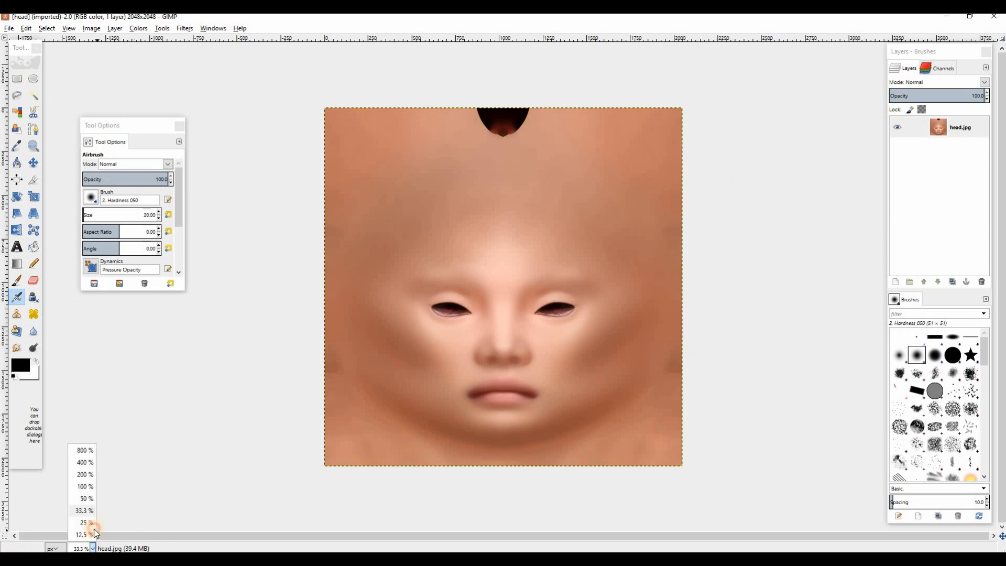
pyautogui.click(81, 502)
pyautogui.scroll(-1, 357, 368)
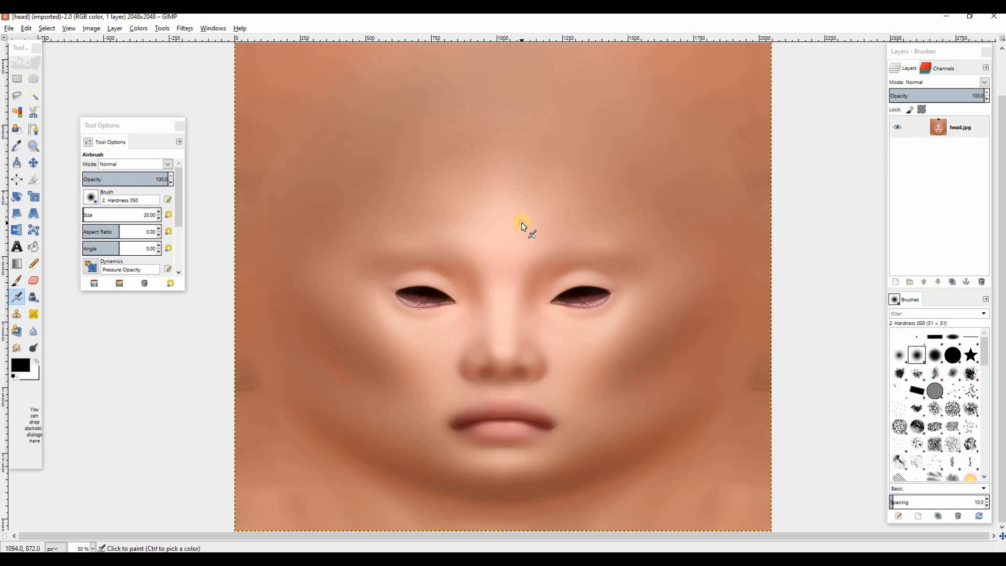
pyautogui.click(895, 282)
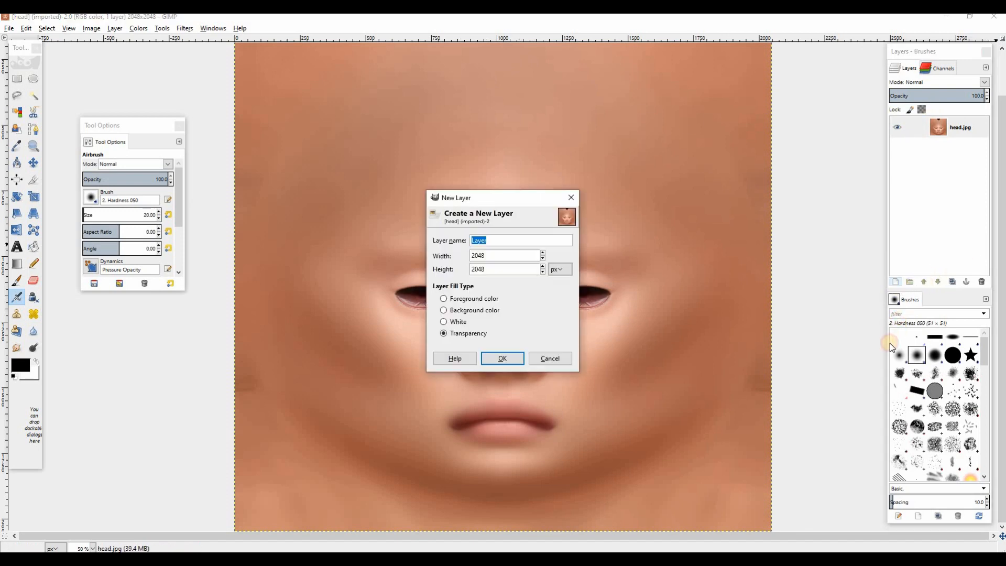
pyautogui.click(502, 358)
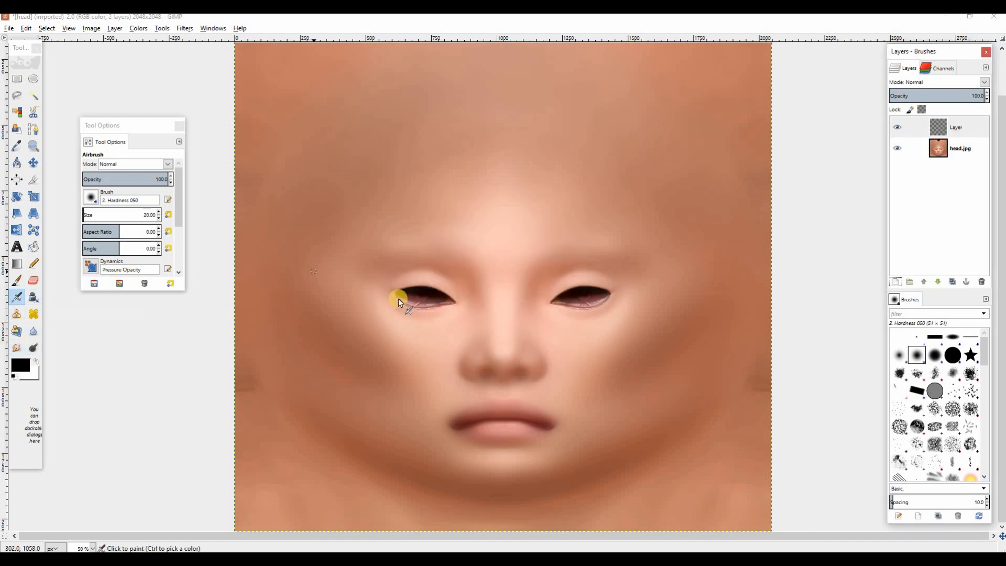
# Draw an elliptical selection at about 1163, 1112 px whose upper arc follows the upper lid line of the right-hand eye.
pyautogui.click(92, 548)
pyautogui.click(87, 487)
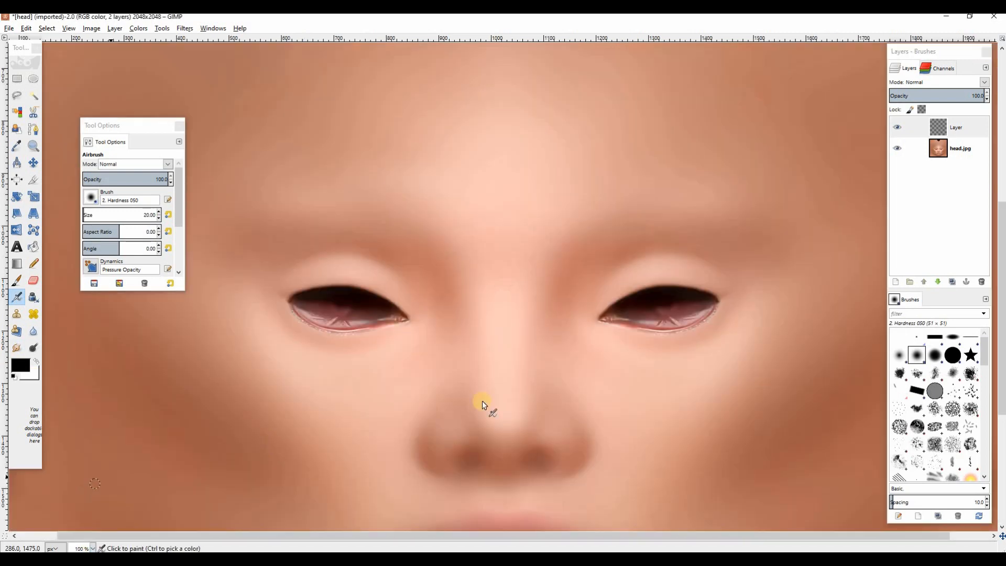
pyautogui.moveTo(494, 531); pyautogui.dragTo(533, 536)
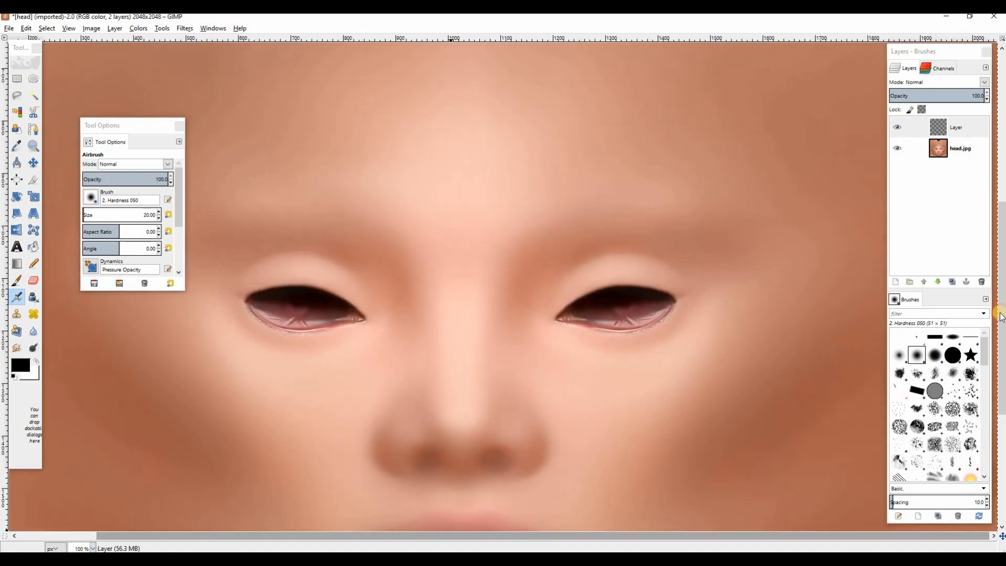
pyautogui.click(34, 79)
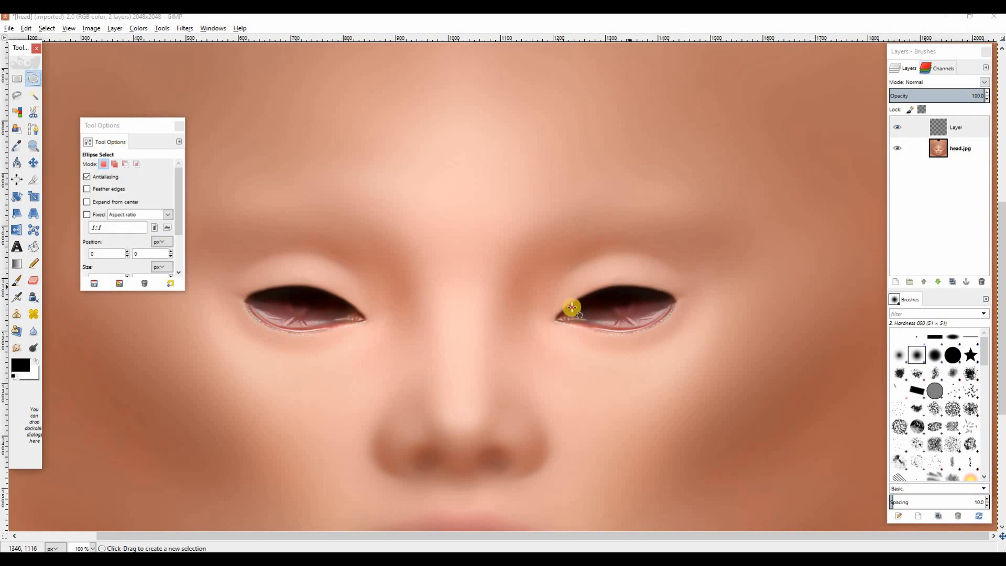
pyautogui.moveTo(560, 269); pyautogui.dragTo(771, 455)
pyautogui.moveTo(702, 383)
pyautogui.mouseDown()
pyautogui.moveTo(674, 399)
pyautogui.moveTo(695, 402)
pyautogui.mouseUp()
pyautogui.moveTo(607, 399); pyautogui.dragTo(607, 396)
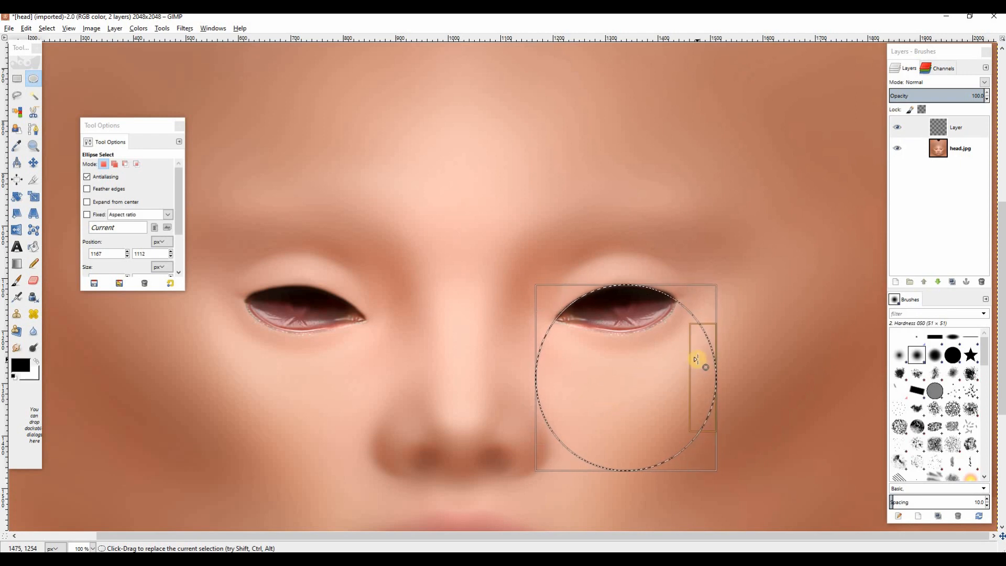
pyautogui.moveTo(700, 356); pyautogui.dragTo(698, 360)
pyautogui.moveTo(540, 360); pyautogui.dragTo(538, 359)
# Invert the elliptical selection so that the area outside it can be painted.
pyautogui.hotkey('alt', 'h')
pyautogui.click(47, 29)
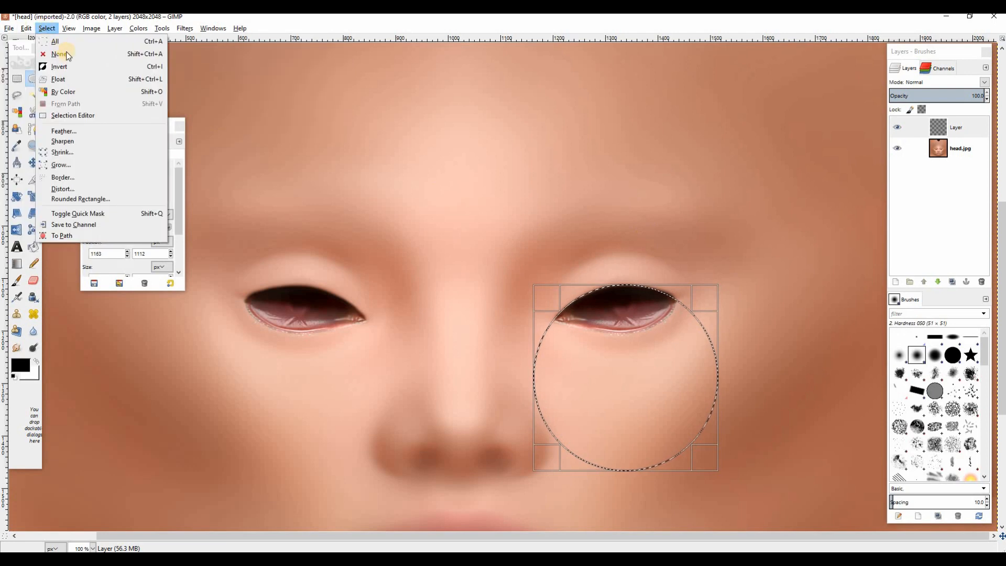
pyautogui.click(67, 66)
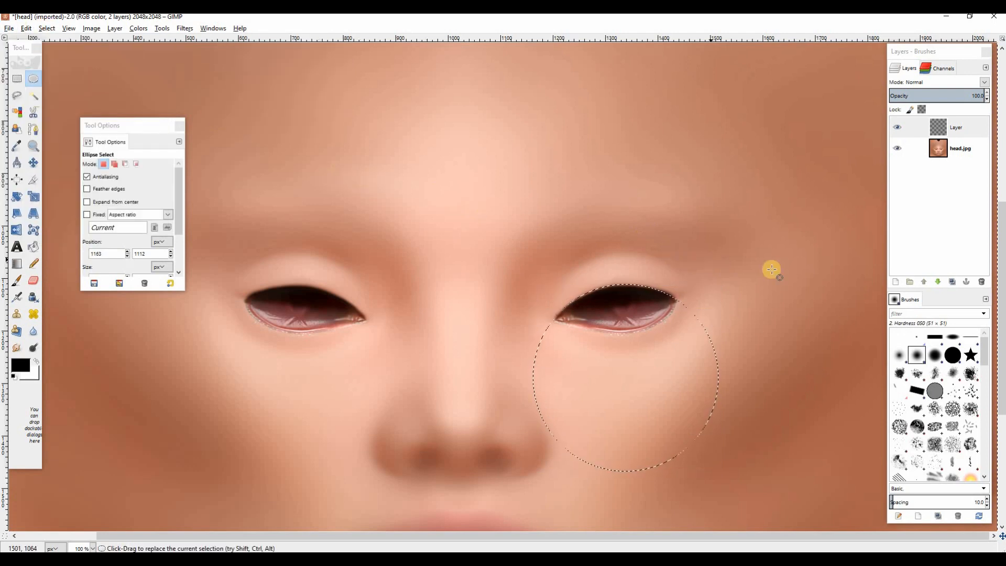
# Set the foreground colour to the red b93d47 from the recent colours.
pyautogui.click(19, 364)
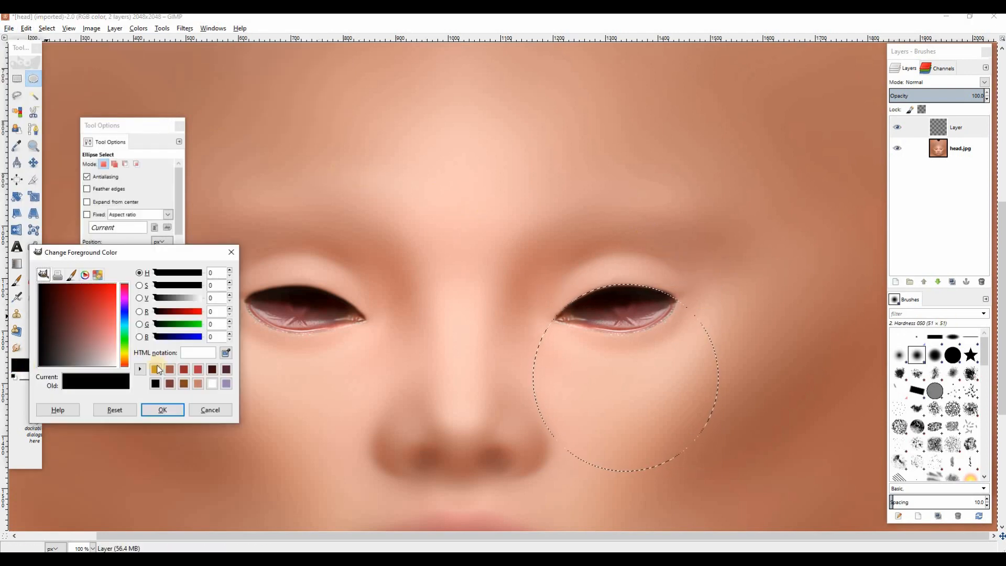
pyautogui.click(198, 369)
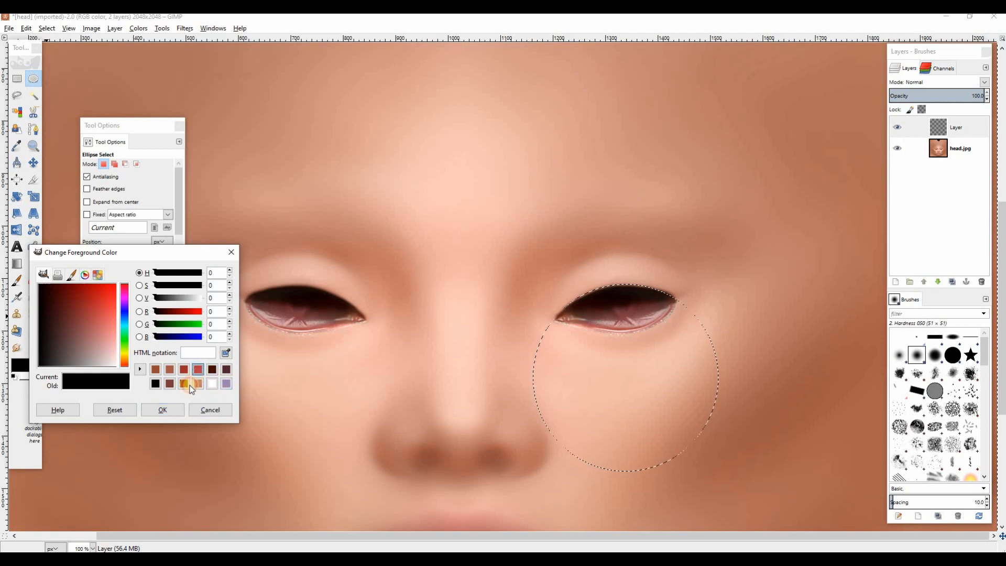
pyautogui.click(164, 409)
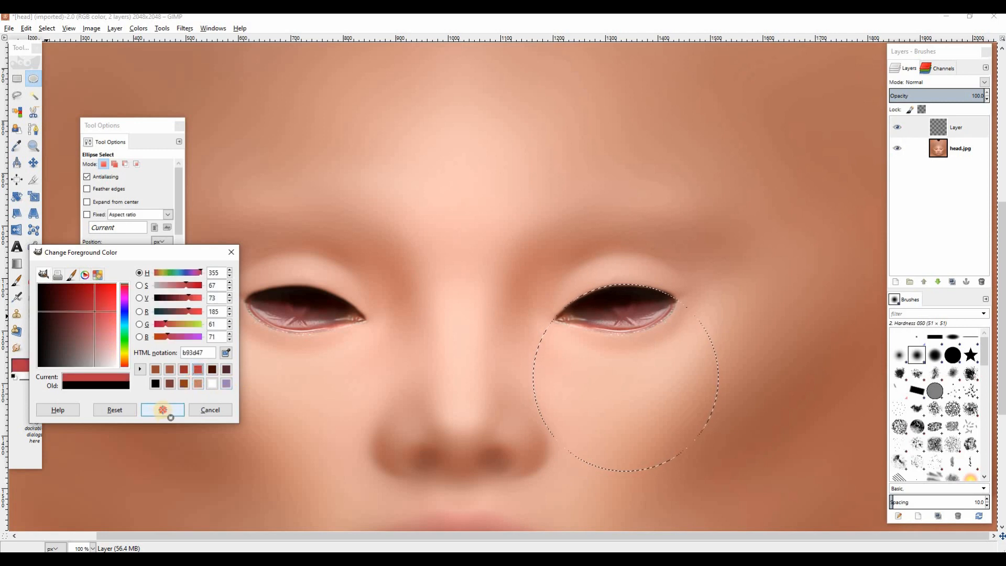
# Airbrush red eyeshadow over the right-hand eye's upper lid with the 2. Hardness 075 brush at size 178.13.
pyautogui.click(17, 297)
pyautogui.click(111, 224)
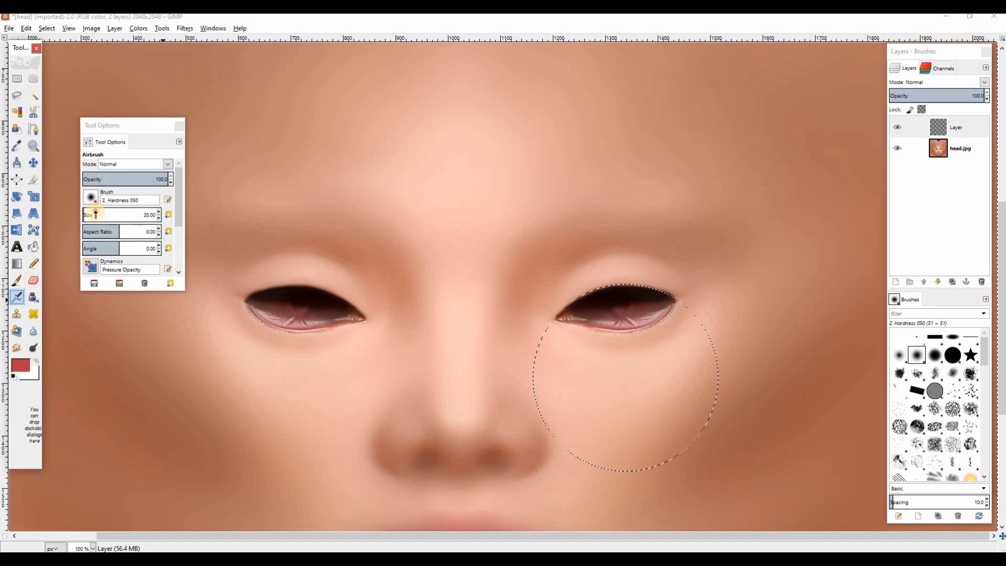
pyautogui.click(935, 356)
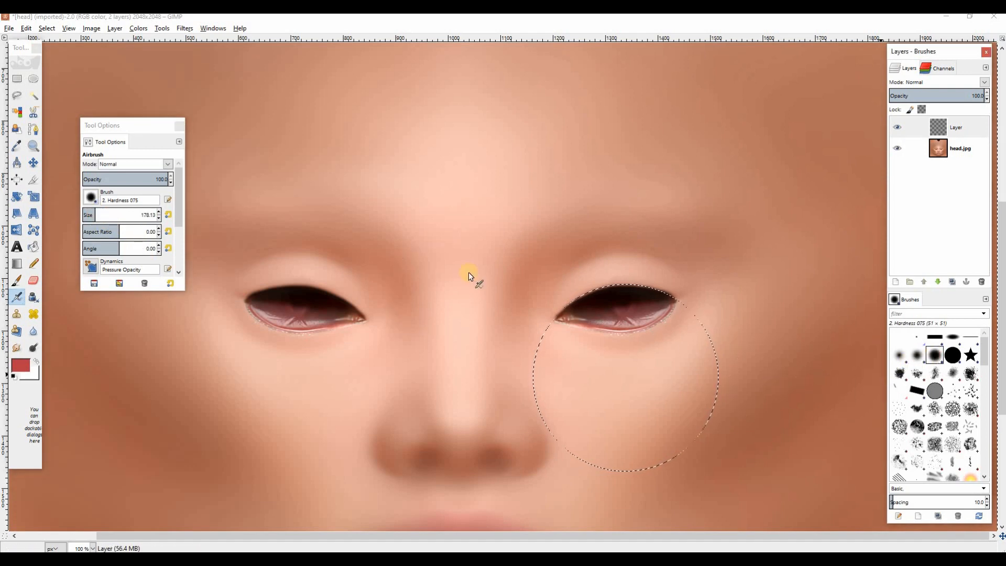
pyautogui.click(598, 326)
pyautogui.click(602, 304)
pyautogui.moveTo(602, 304)
pyautogui.mouseDown()
pyautogui.moveTo(583, 328)
pyautogui.moveTo(615, 285)
pyautogui.moveTo(603, 306)
pyautogui.moveTo(642, 299)
pyautogui.moveTo(608, 281)
pyautogui.moveTo(656, 288)
pyautogui.moveTo(614, 305)
pyautogui.moveTo(591, 300)
pyautogui.moveTo(586, 313)
pyautogui.moveTo(607, 286)
pyautogui.moveTo(583, 310)
pyautogui.moveTo(643, 289)
pyautogui.moveTo(655, 316)
pyautogui.moveTo(568, 370)
pyautogui.moveTo(559, 323)
pyautogui.moveTo(631, 321)
pyautogui.moveTo(654, 301)
pyautogui.mouseUp()
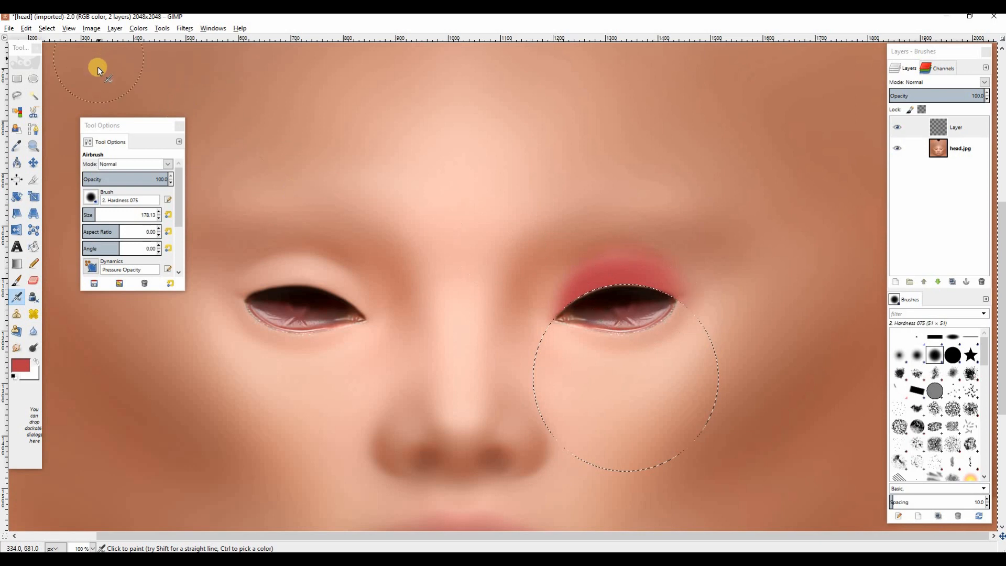
# Clear the selection and erase the stray eyeshadow beside the right-hand eye's outer corner.
pyautogui.click(45, 29)
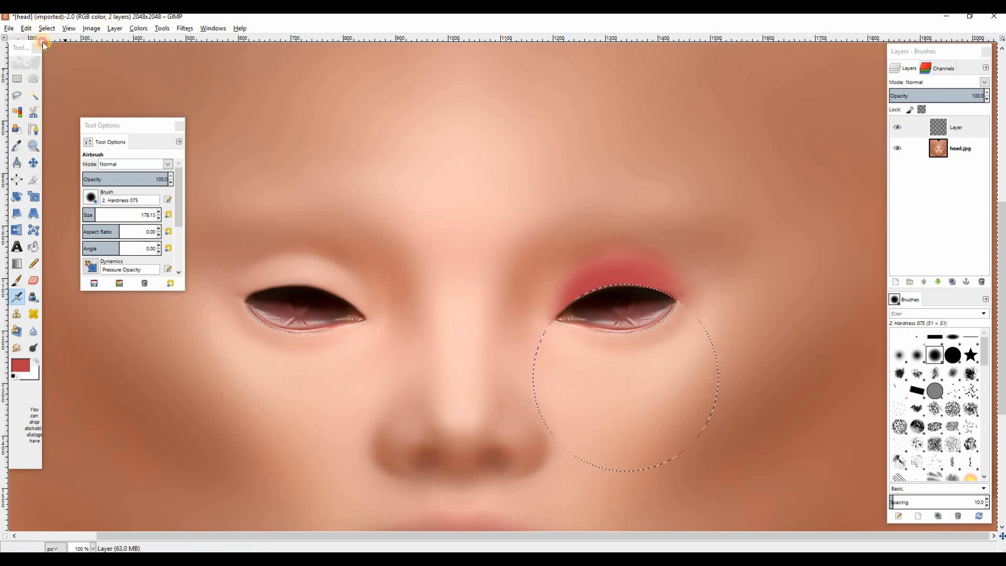
pyautogui.click(46, 65)
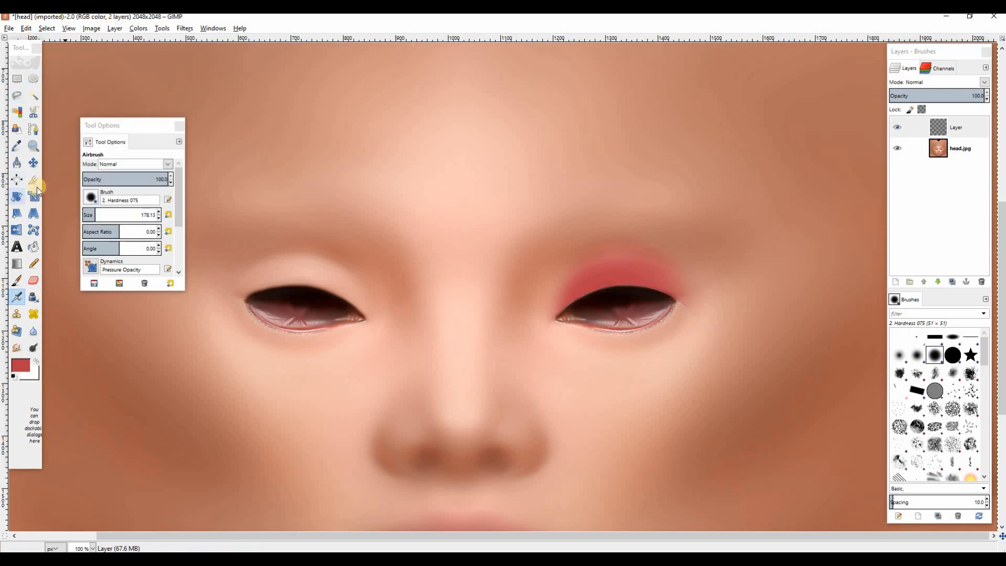
pyautogui.click(34, 281)
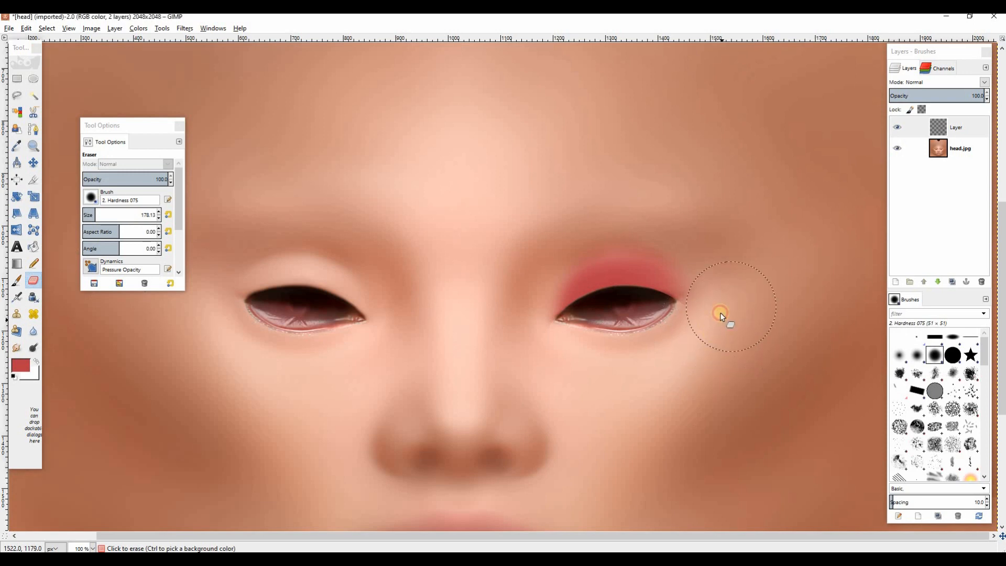
pyautogui.moveTo(714, 321)
pyautogui.mouseDown()
pyautogui.moveTo(739, 285)
pyautogui.moveTo(860, 196)
pyautogui.mouseUp()
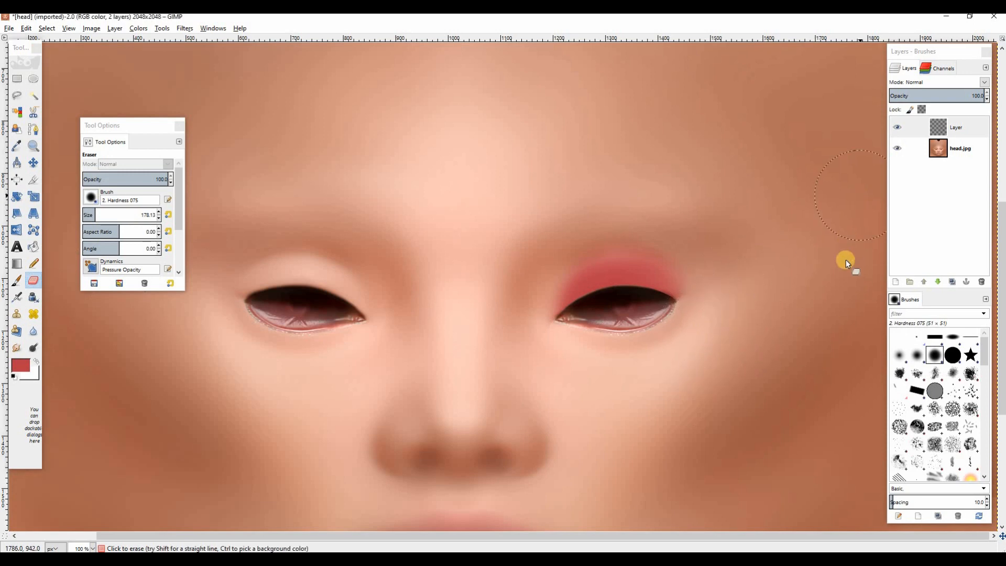
# Add another new layer and draw a closed free selection from the eye's outer corner up toward the temple and around the face.
pyautogui.click(894, 283)
pyautogui.click(505, 357)
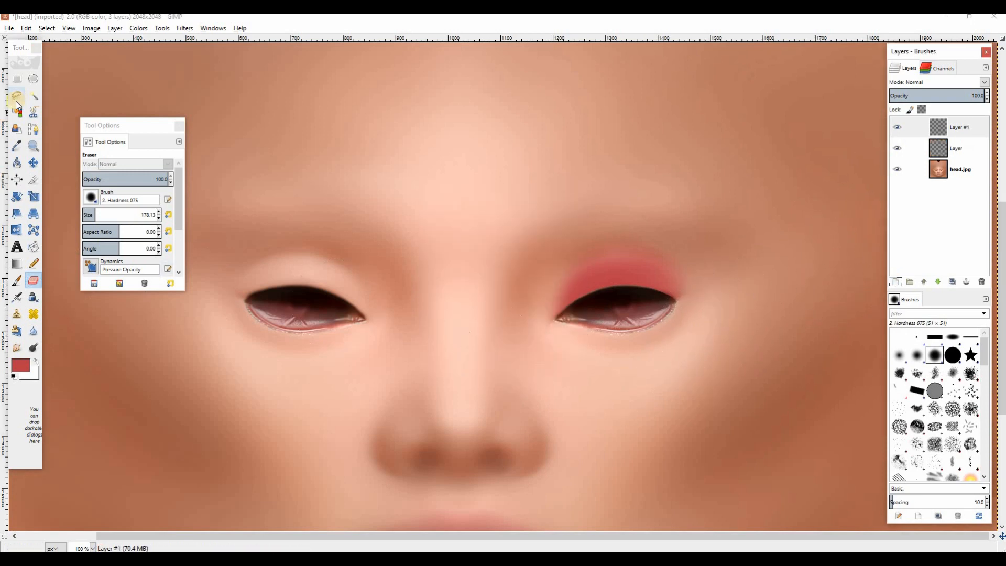
pyautogui.click(17, 99)
pyautogui.click(672, 302)
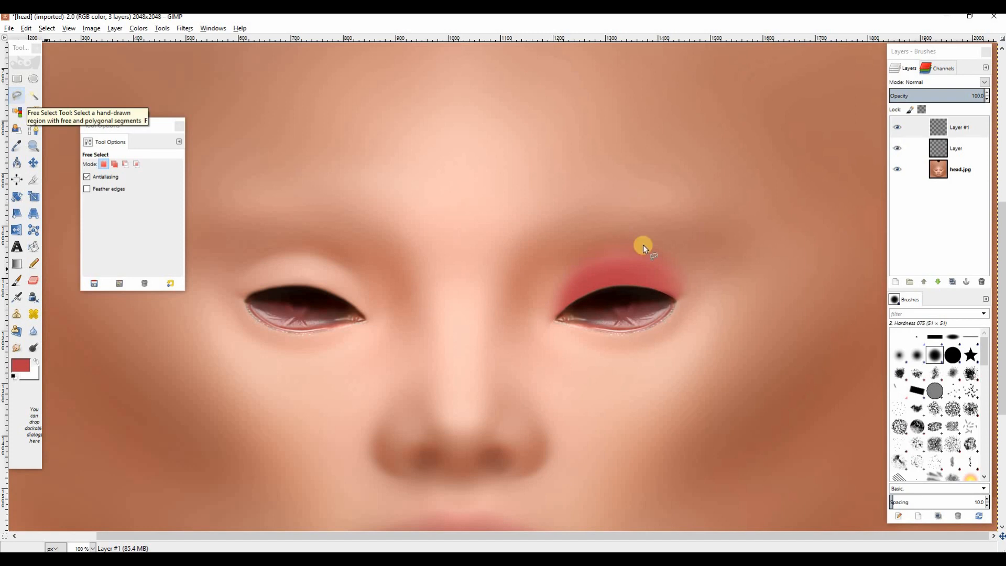
pyautogui.click(734, 254)
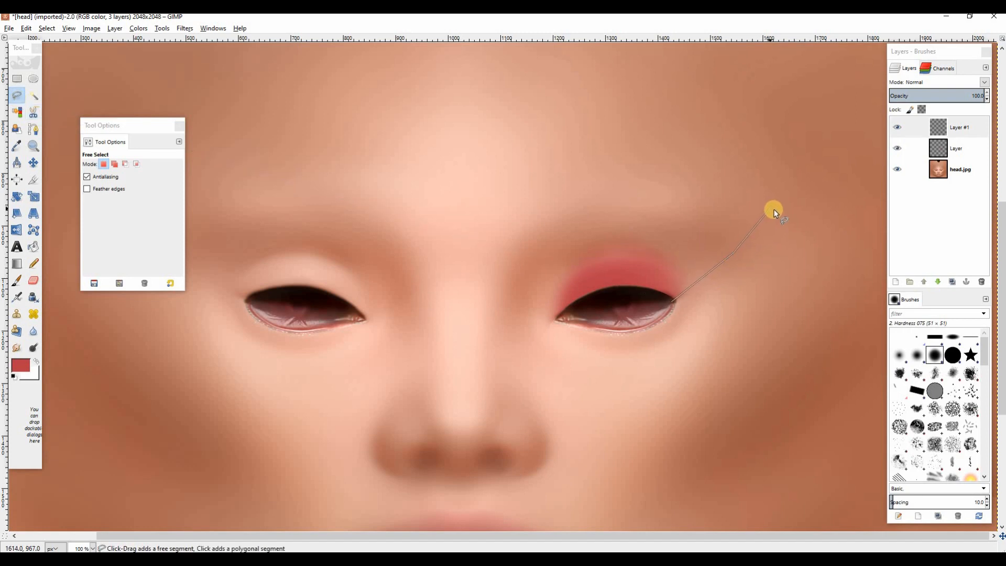
pyautogui.moveTo(776, 209)
pyautogui.mouseDown()
pyautogui.moveTo(428, 50)
pyautogui.moveTo(356, 56)
pyautogui.moveTo(627, 398)
pyautogui.moveTo(674, 318)
pyautogui.moveTo(674, 277)
pyautogui.mouseUp()
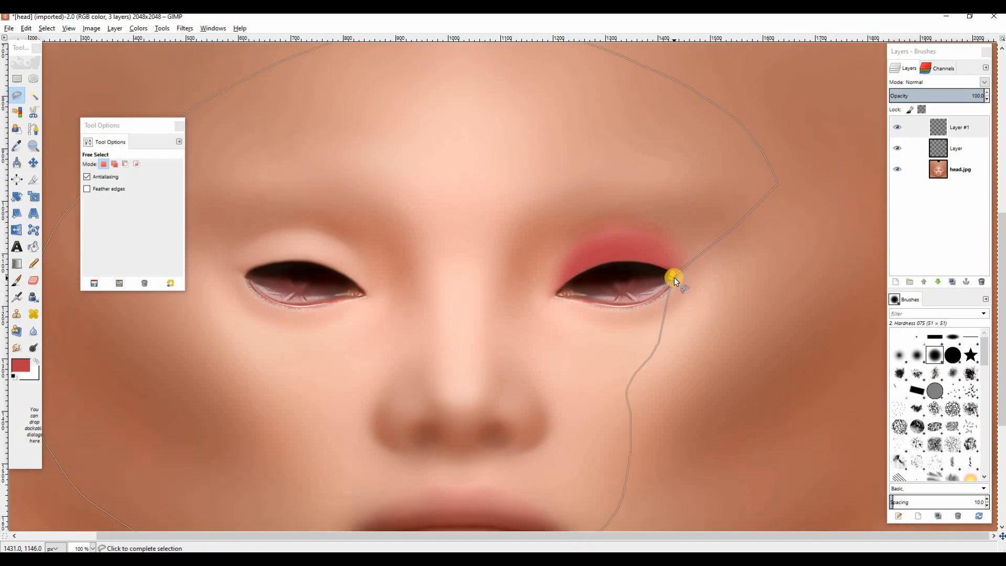
pyautogui.click(673, 274)
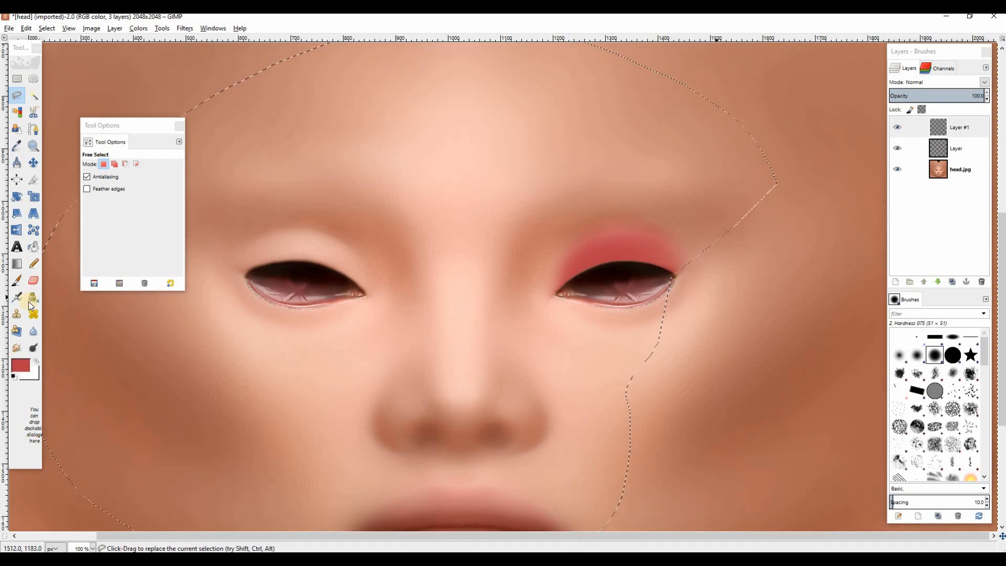
# Set the foreground to a darker red and airbrush it over the right-hand eye's outer corner along the selection edge.
pyautogui.click(22, 367)
pyautogui.click(458, 257)
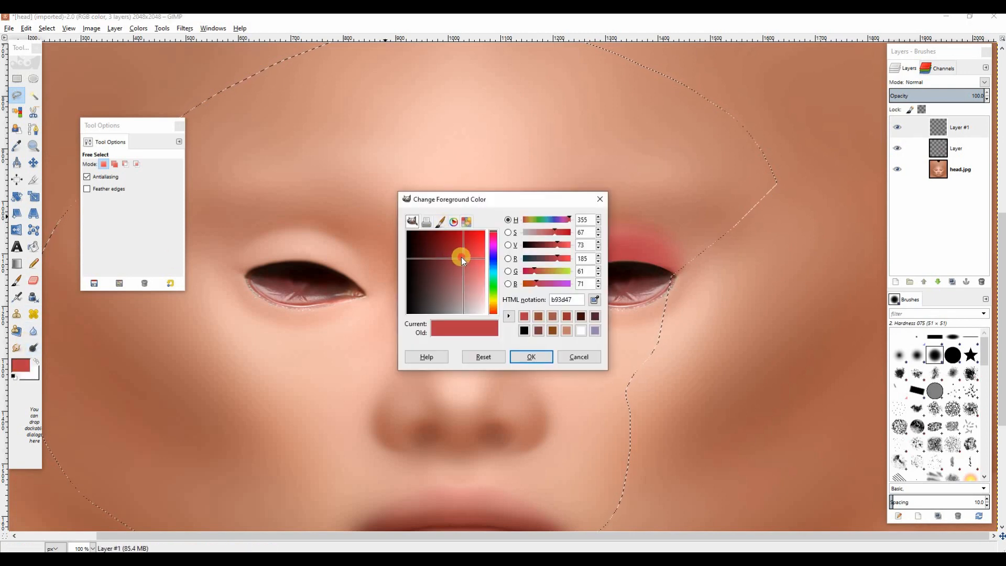
pyautogui.moveTo(461, 257); pyautogui.dragTo(453, 253)
pyautogui.click(530, 357)
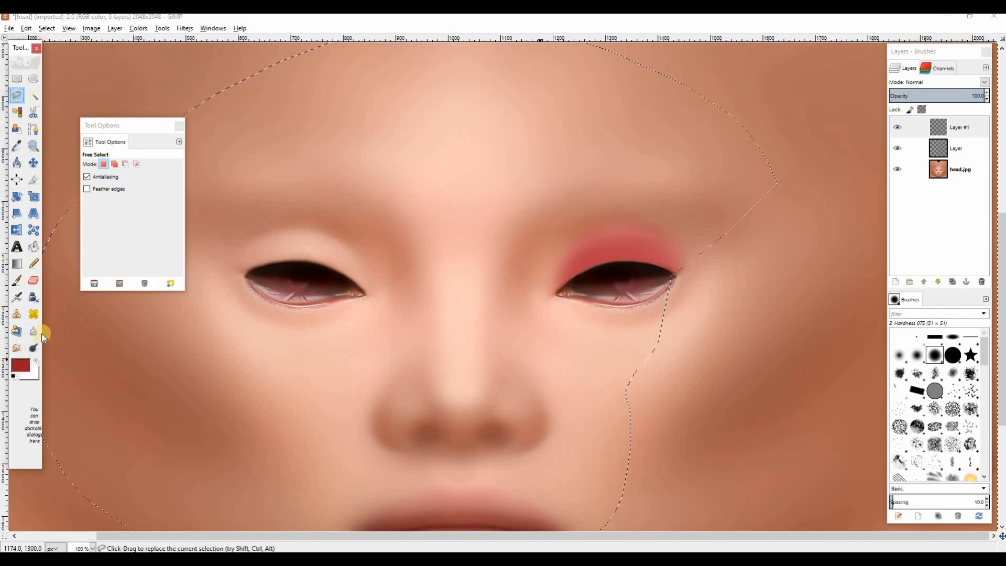
pyautogui.click(17, 297)
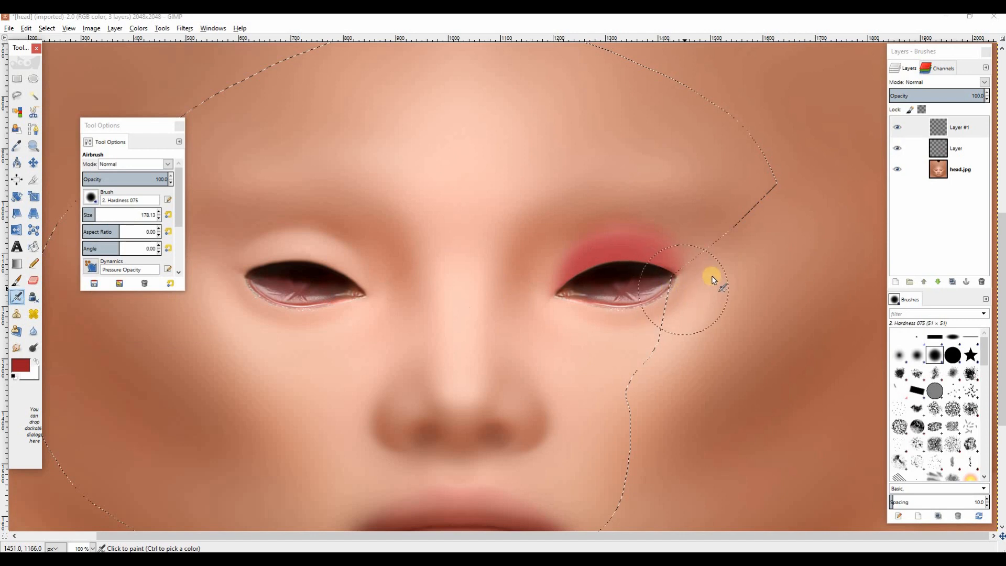
pyautogui.moveTo(682, 293)
pyautogui.mouseDown()
pyautogui.moveTo(678, 279)
pyautogui.moveTo(636, 276)
pyautogui.mouseUp()
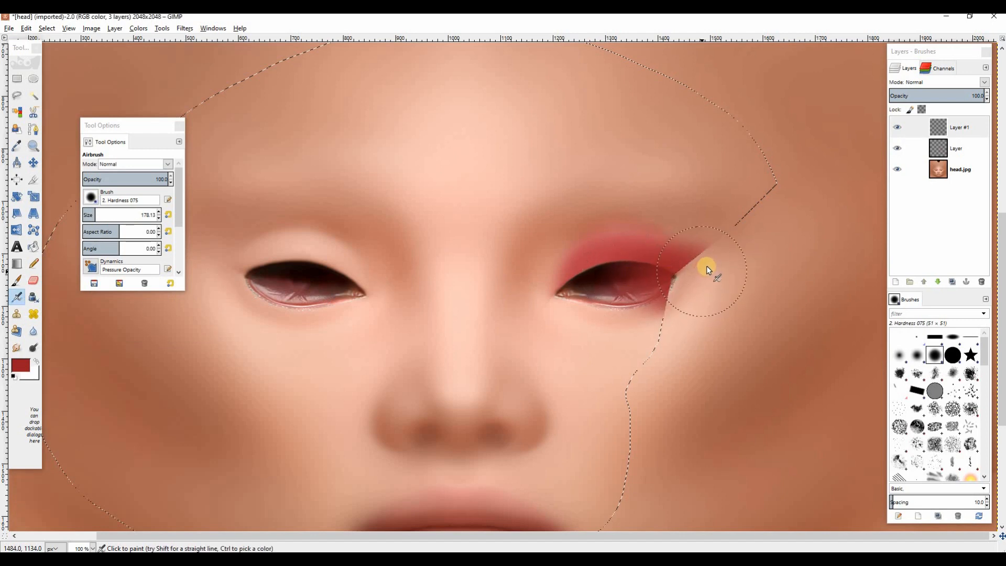
# Clear the selection and erase the stray darker red below the right-hand eye and its outer corner.
pyautogui.hotkey('shift', 'ctrl', 'a')
pyautogui.hotkey('shift', 'e')
pyautogui.moveTo(676, 357)
pyautogui.mouseDown()
pyautogui.moveTo(642, 330)
pyautogui.moveTo(656, 315)
pyautogui.moveTo(617, 312)
pyautogui.moveTo(639, 316)
pyautogui.mouseUp()
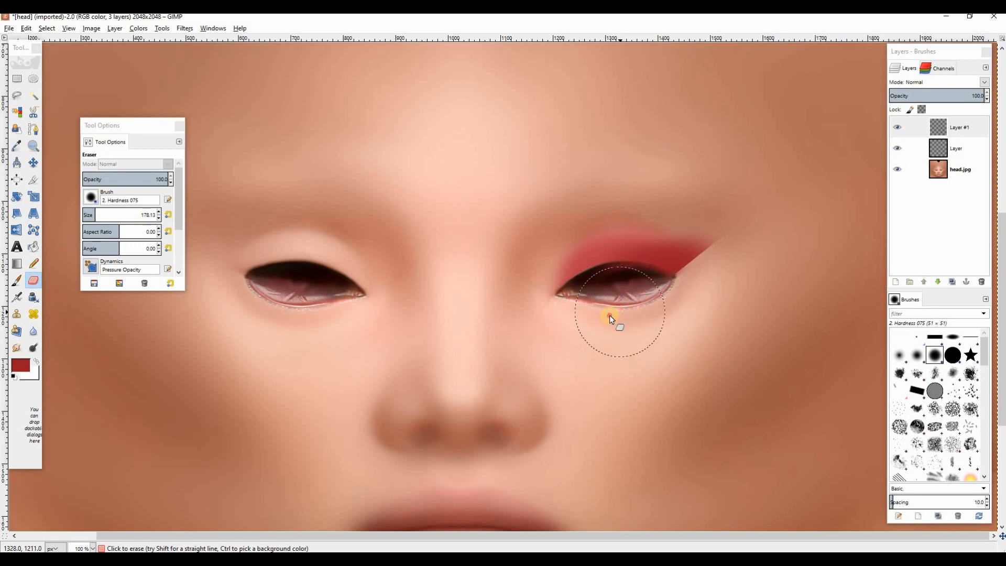
# Add another new layer and draw a closed triangular free selection for a winged liner from the right-hand eye's outer corner to the upper lid.
pyautogui.click(896, 282)
pyautogui.click(497, 355)
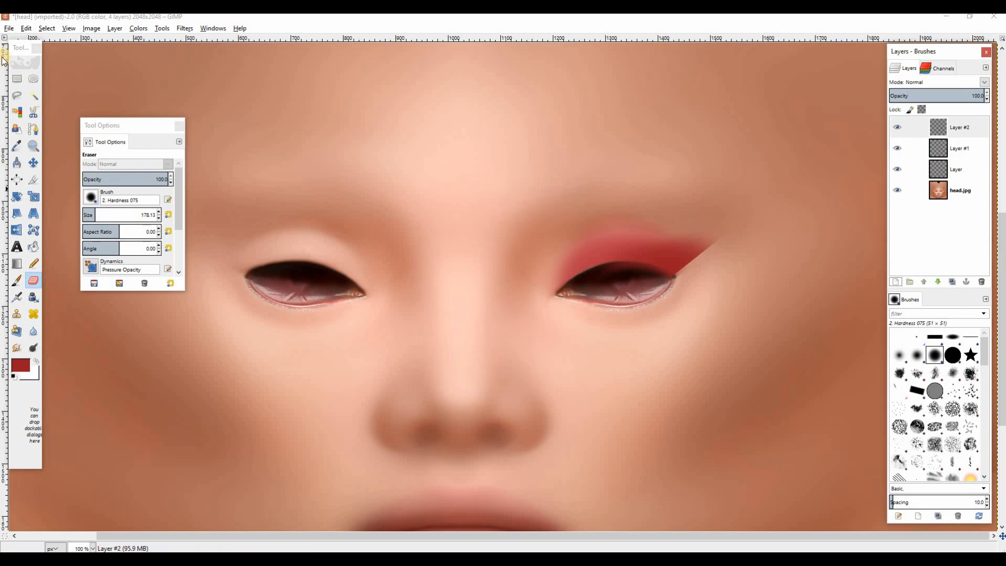
pyautogui.click(16, 79)
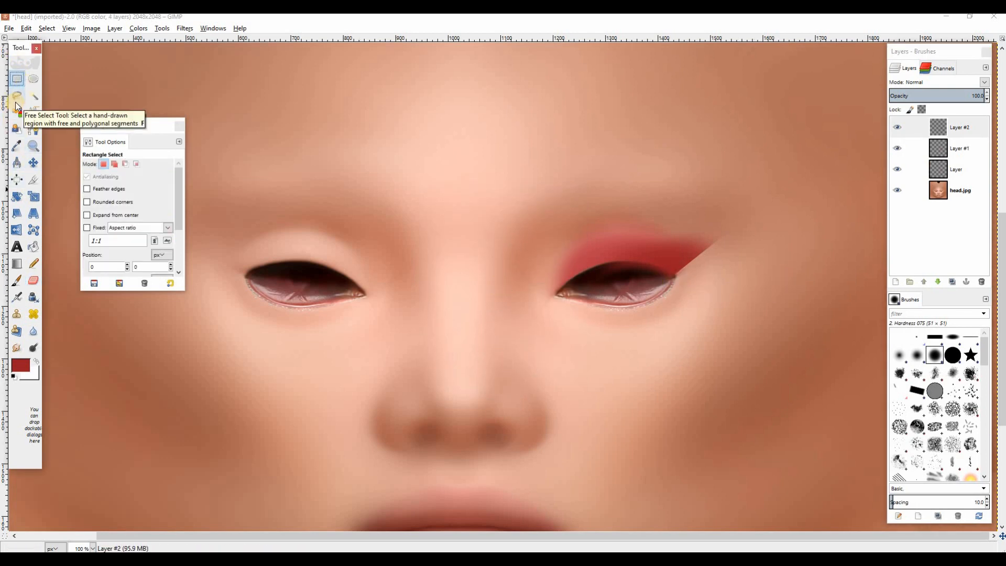
pyautogui.click(17, 97)
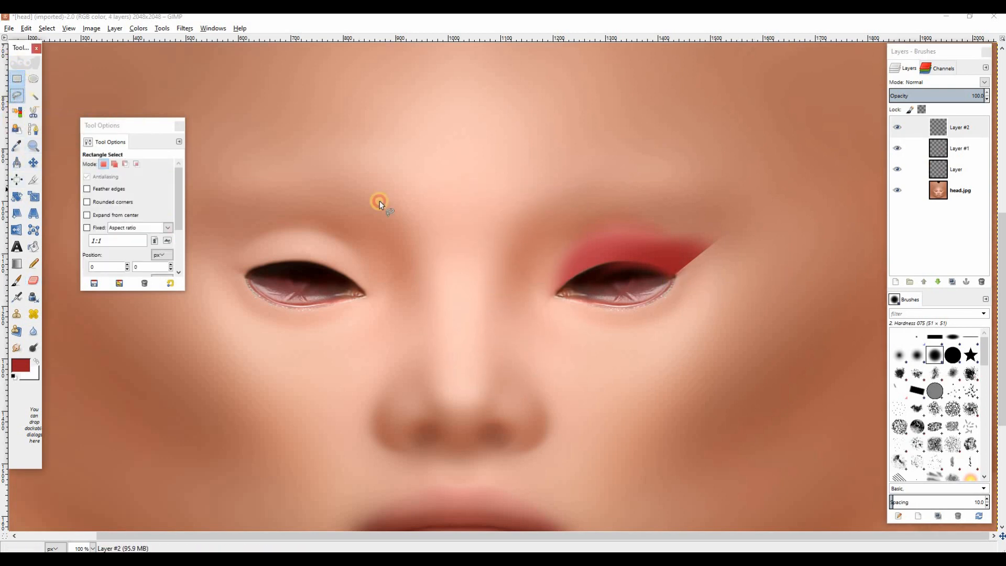
pyautogui.click(725, 234)
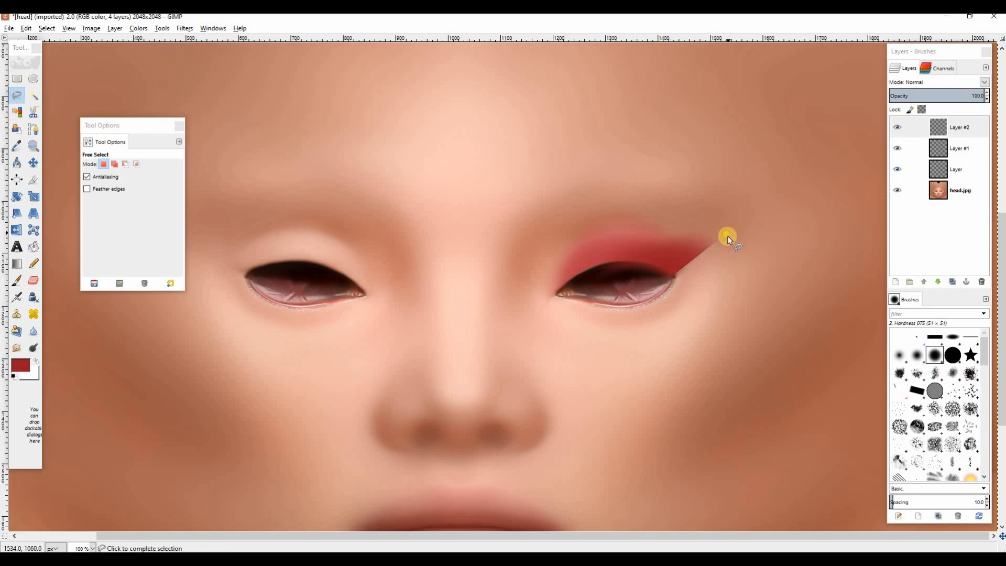
pyautogui.click(725, 234)
pyautogui.click(674, 277)
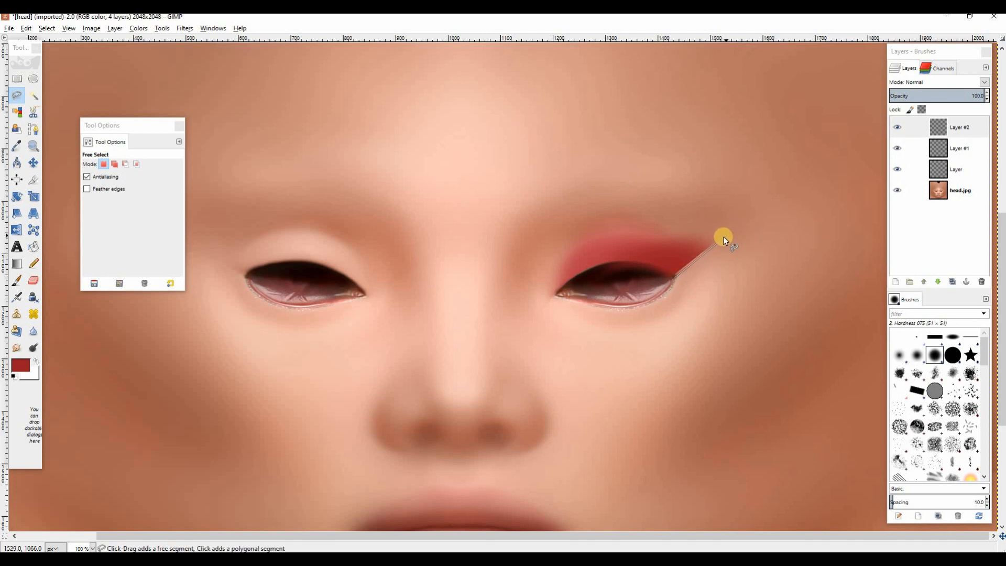
pyautogui.click(721, 238)
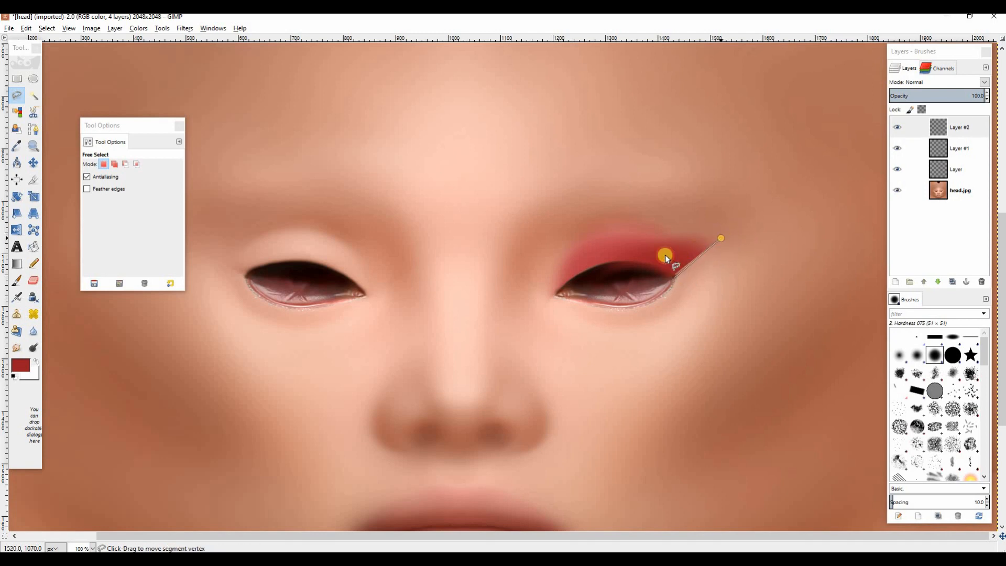
pyautogui.click(600, 264)
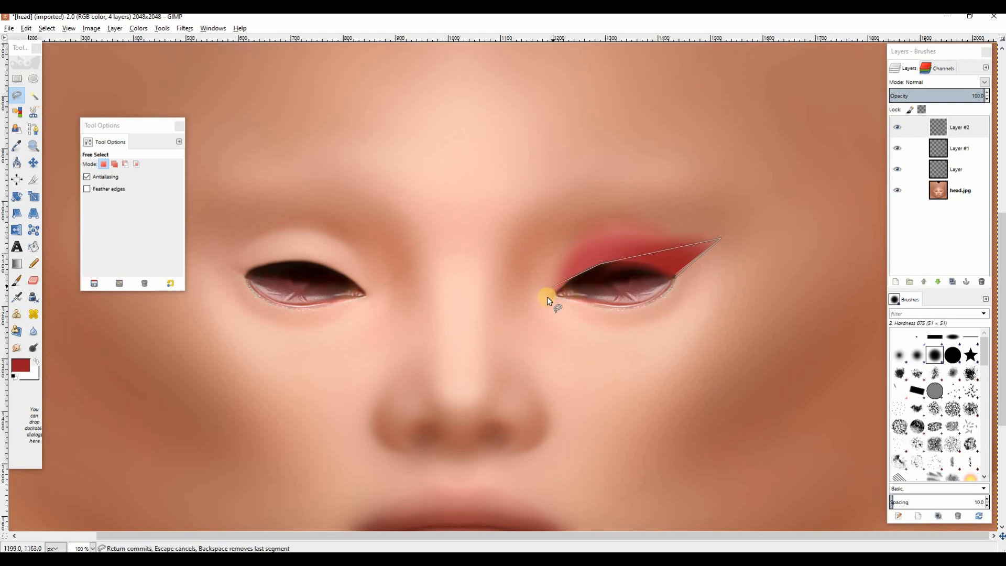
pyautogui.press('Return')
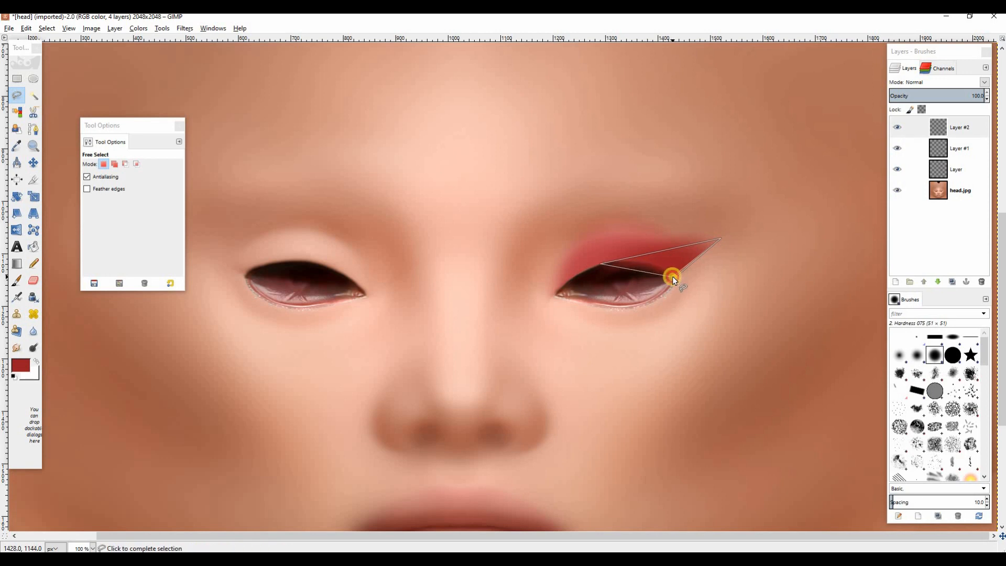
# Set the foreground to black, airbrush the triangular wing selection solid, and clear the selection.
pyautogui.click(20, 366)
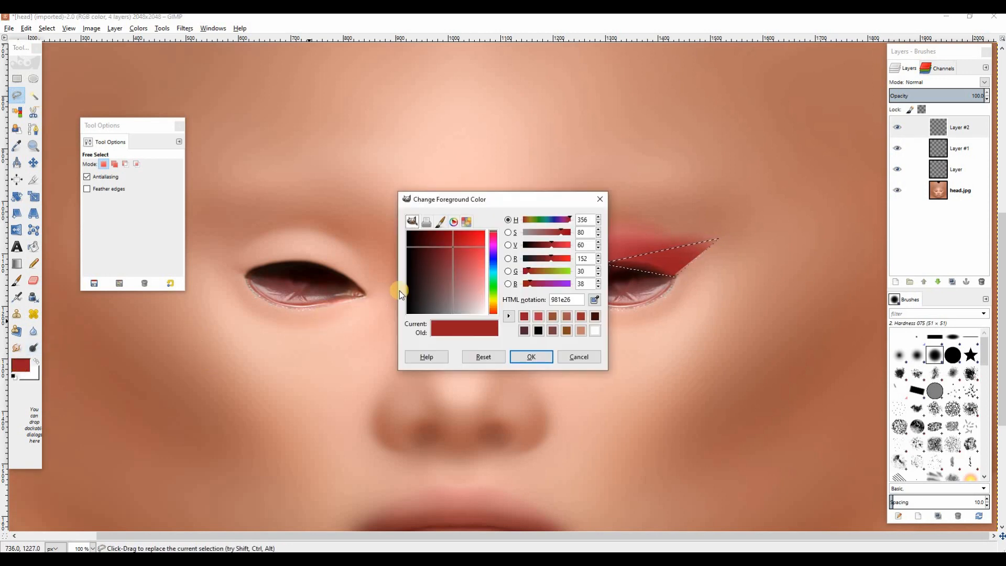
pyautogui.moveTo(407, 289); pyautogui.dragTo(385, 342)
pyautogui.click(522, 353)
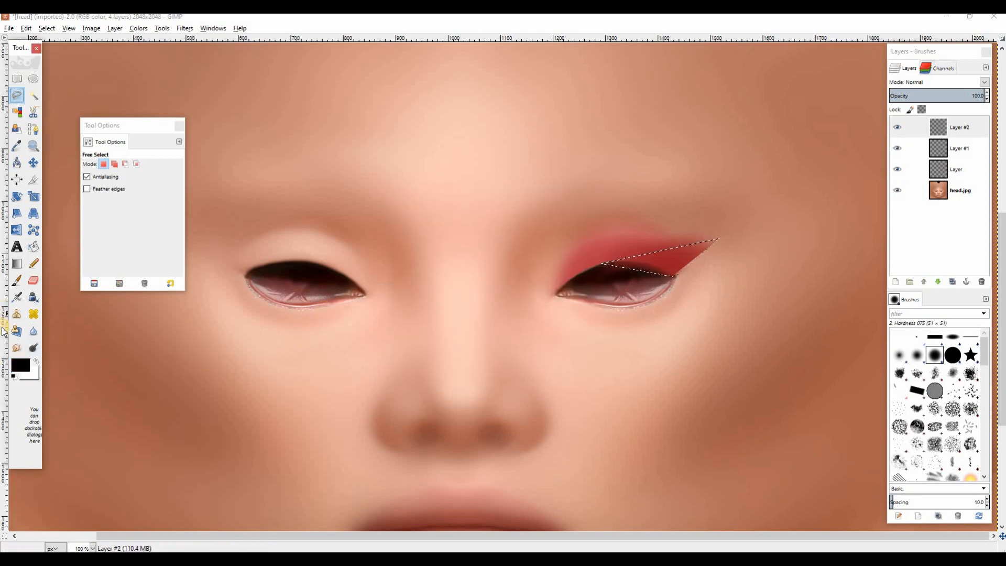
pyautogui.click(17, 297)
pyautogui.moveTo(579, 309)
pyautogui.mouseDown()
pyautogui.moveTo(733, 261)
pyautogui.moveTo(709, 246)
pyautogui.moveTo(889, 162)
pyautogui.mouseUp()
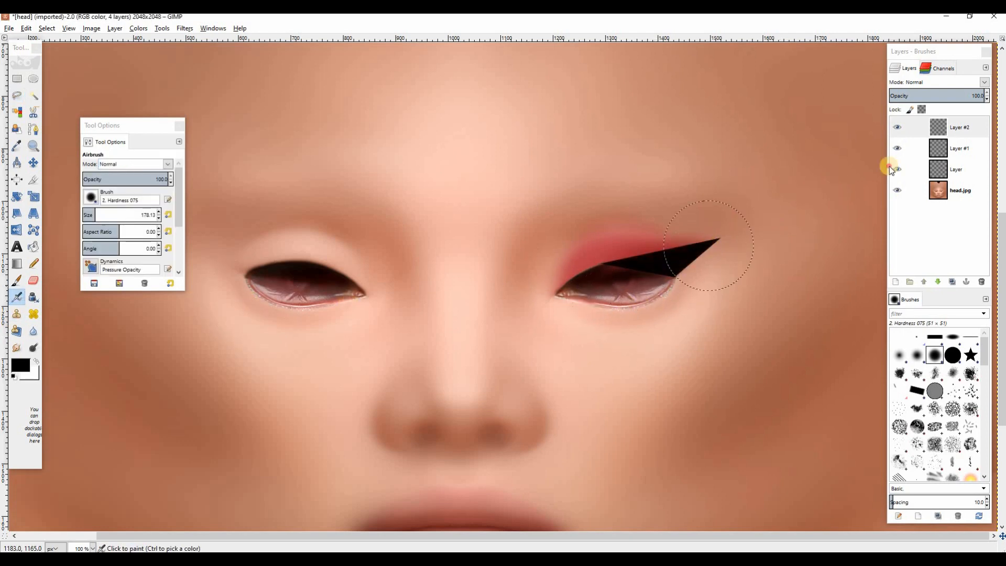
pyautogui.click(46, 28)
pyautogui.click(52, 56)
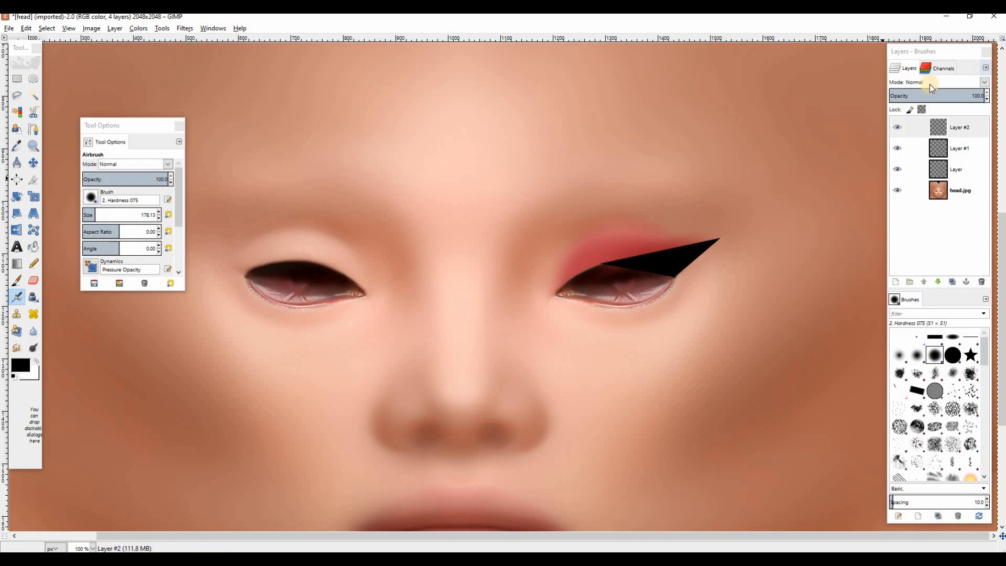
pyautogui.hotkey('shift', 'u')
# Duplicate the lowest eyeshadow layer, flip the copy horizontally onto the other eye, and merge it down.
pyautogui.click(938, 173)
pyautogui.click(952, 282)
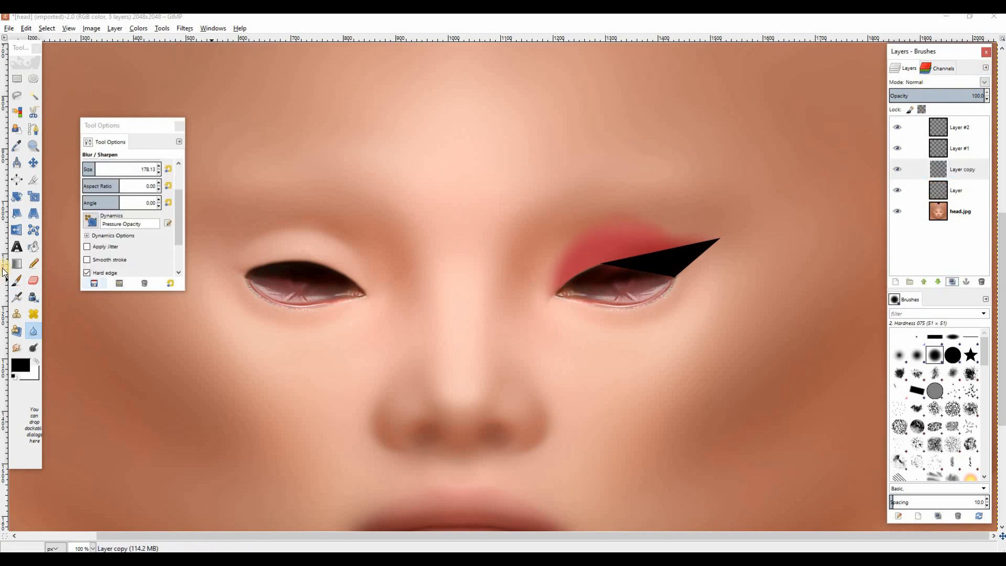
pyautogui.click(19, 231)
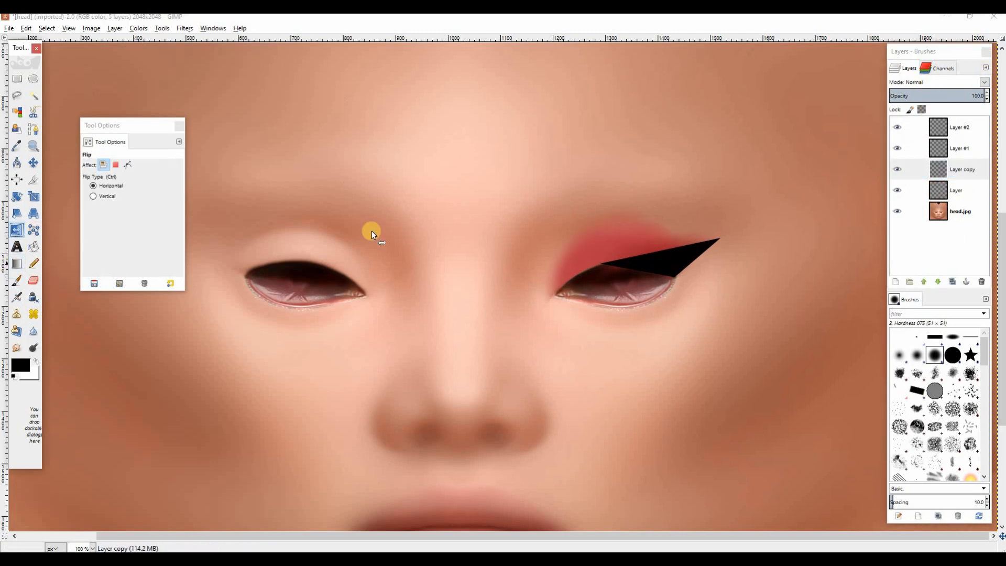
pyautogui.click(590, 256)
pyautogui.rightClick(953, 175)
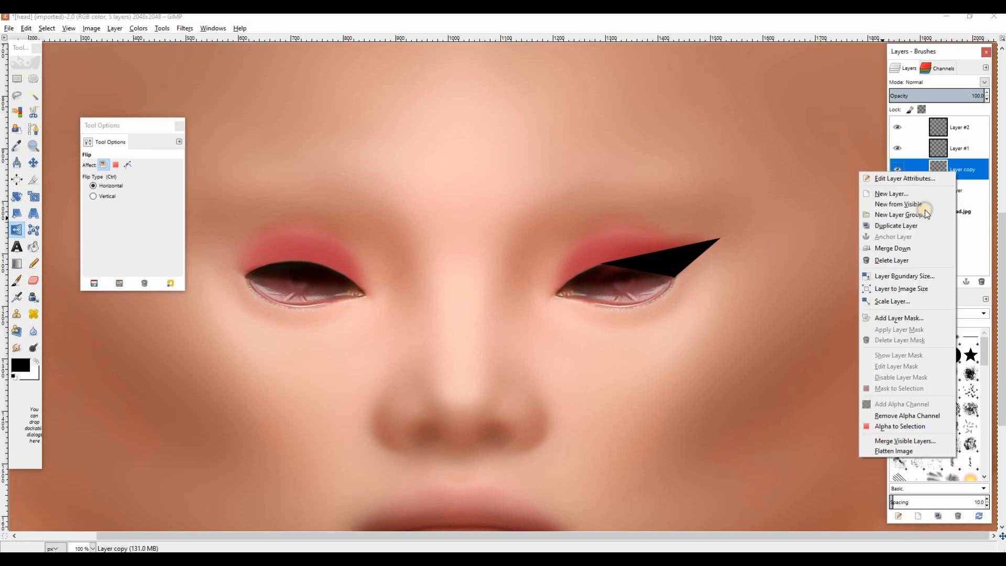
pyautogui.click(894, 249)
# Duplicate the darker red Layer #1, flip the copy horizontally onto the other eye, and merge it down.
pyautogui.click(947, 144)
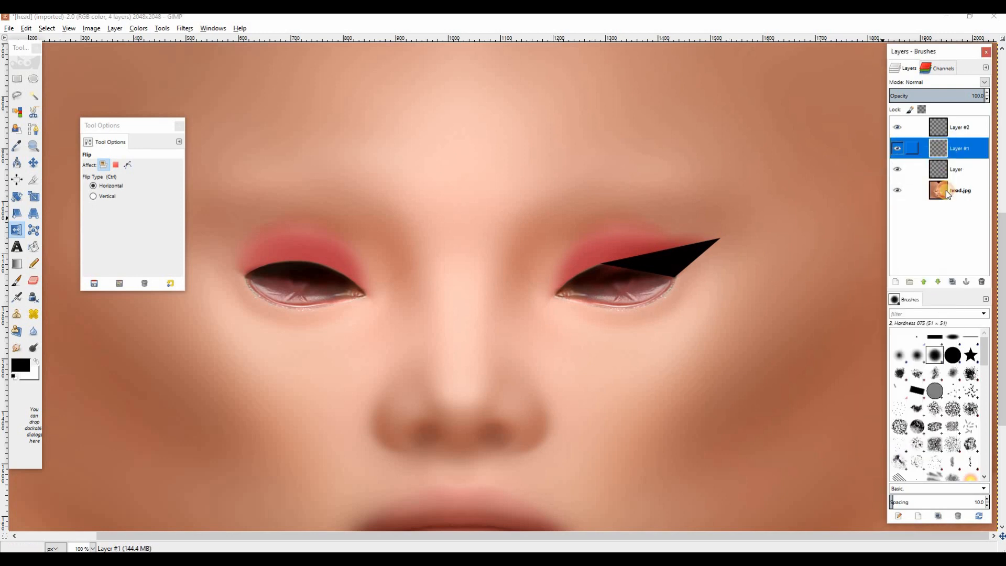
pyautogui.click(952, 282)
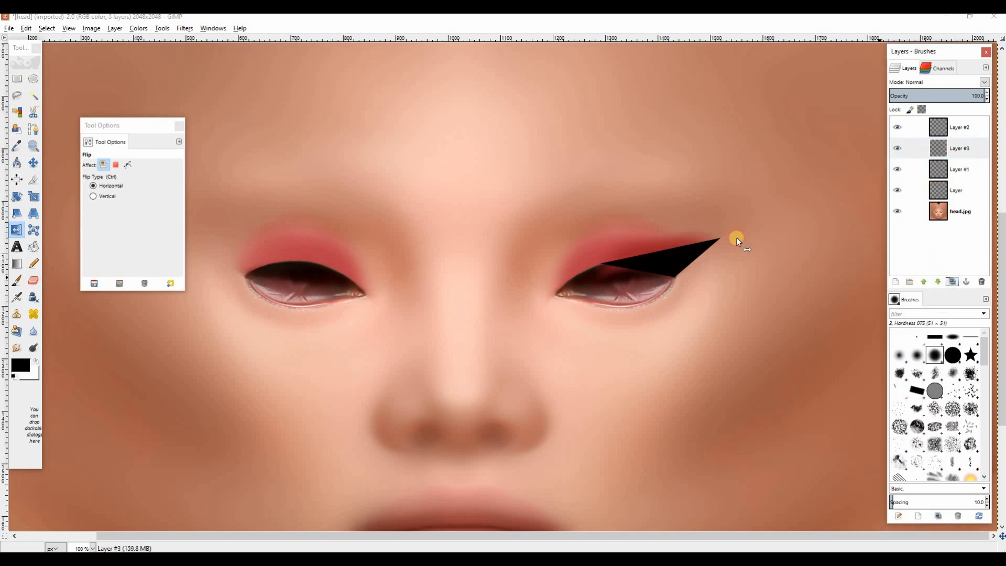
pyautogui.click(659, 241)
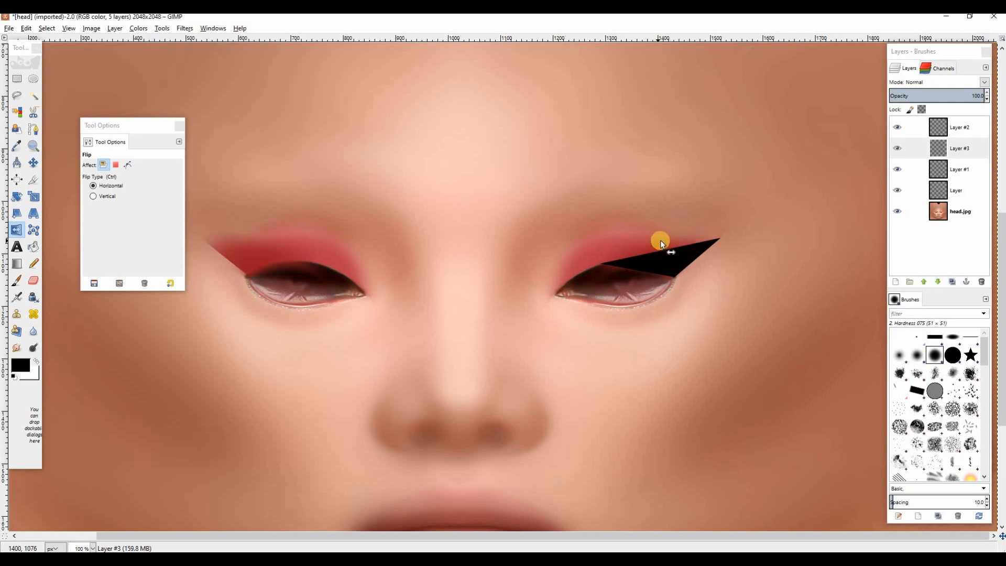
pyautogui.rightClick(943, 151)
pyautogui.click(888, 227)
# Duplicate the black wing on Layer #2, flip the copy horizontally onto the other eye, and merge it down.
pyautogui.click(949, 131)
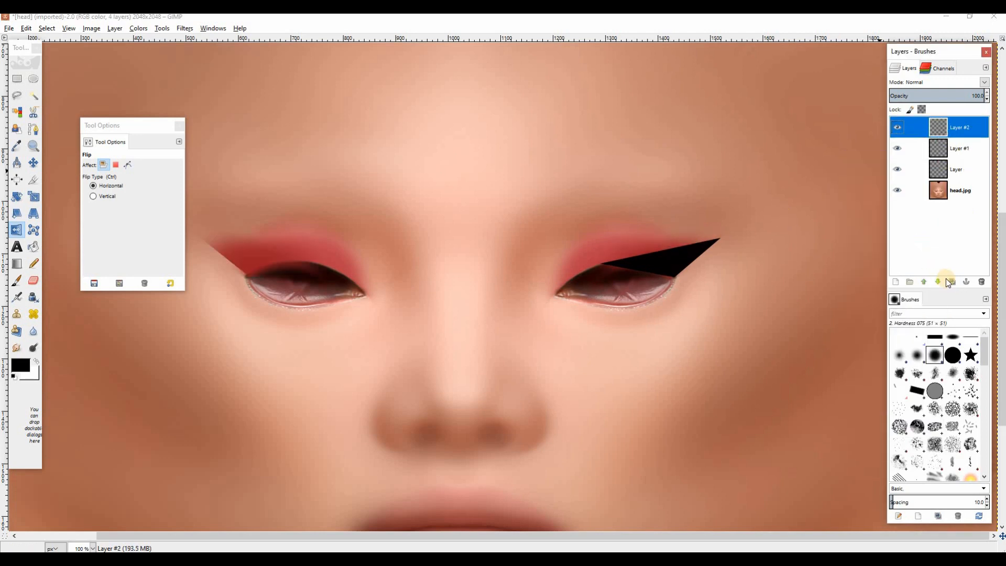
pyautogui.click(953, 281)
pyautogui.click(676, 261)
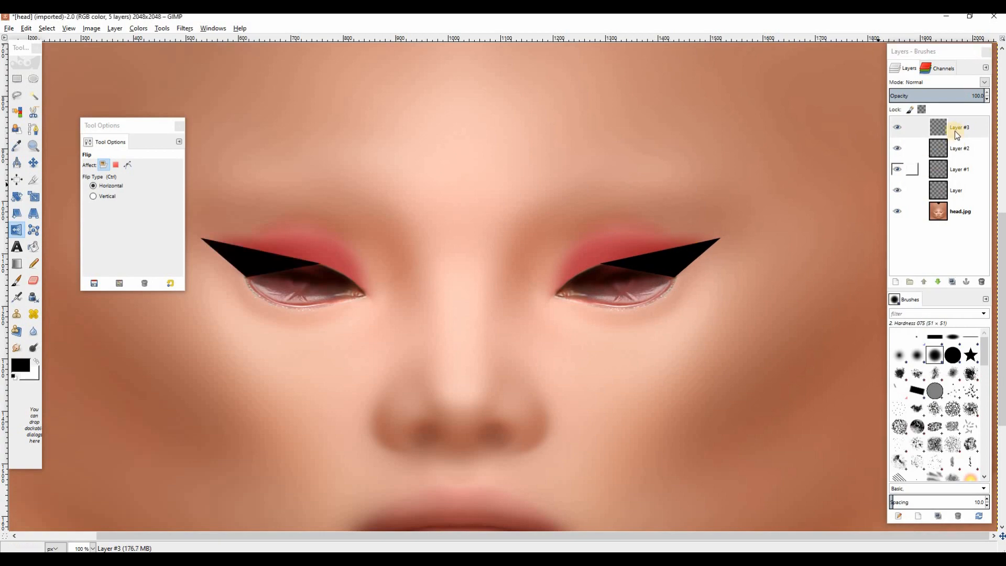
pyautogui.rightClick(955, 131)
pyautogui.click(891, 206)
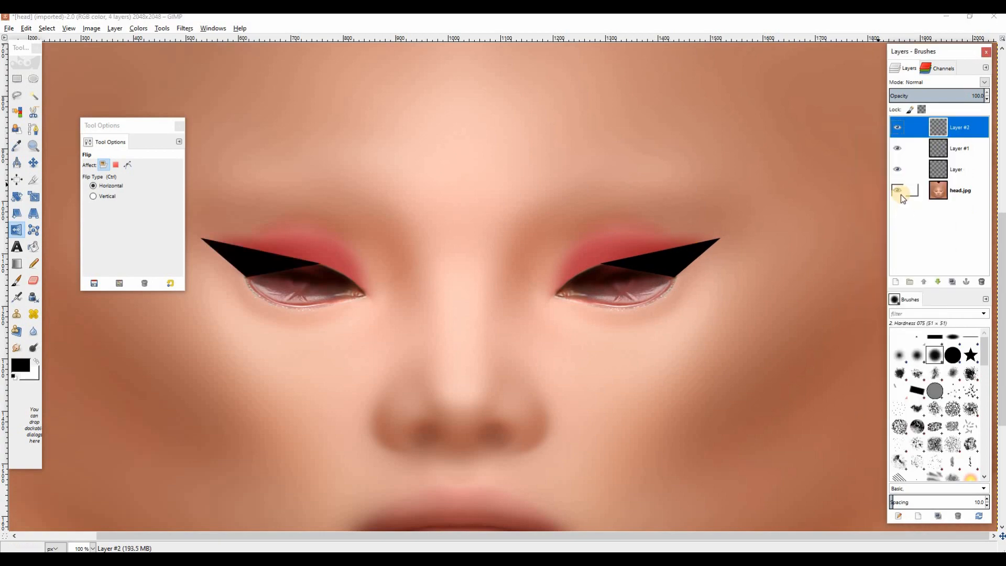
# Hide the head.jpg layer and export the makeup on transparency as head.png in the Pictures folder.
pyautogui.click(901, 194)
pyautogui.click(900, 194)
pyautogui.click(900, 193)
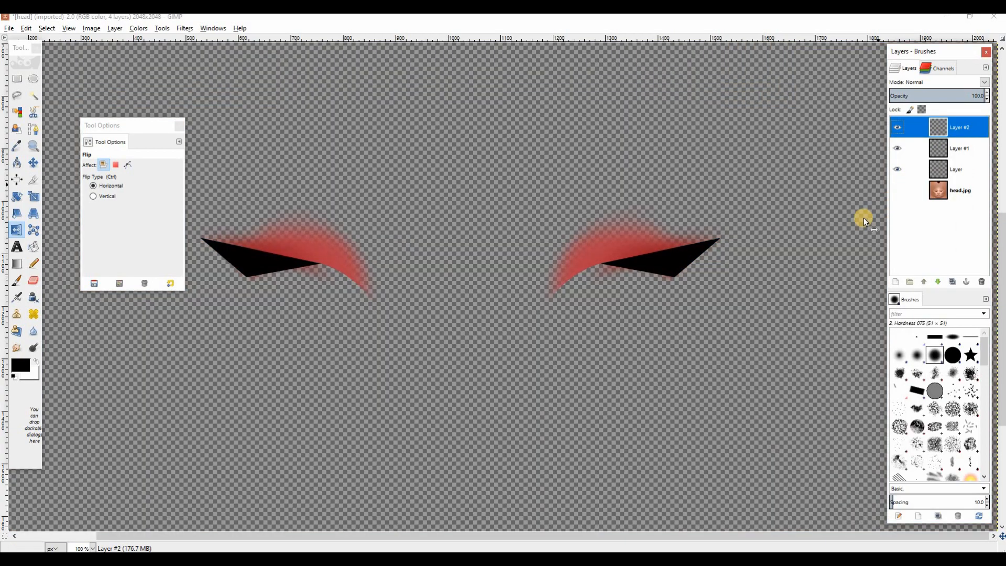
pyautogui.hotkey('ctrl', 'shift', 'e')
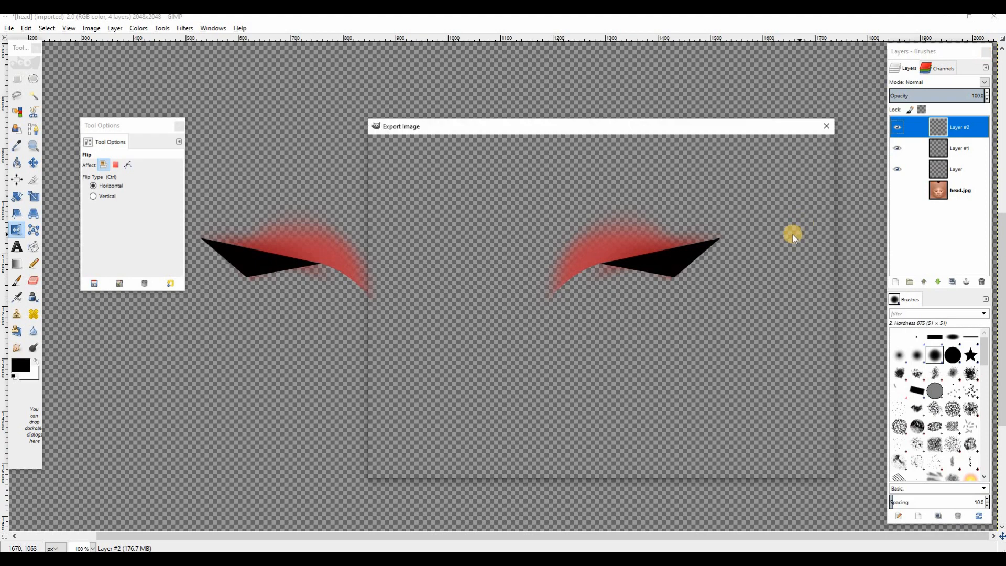
pyautogui.click(407, 277)
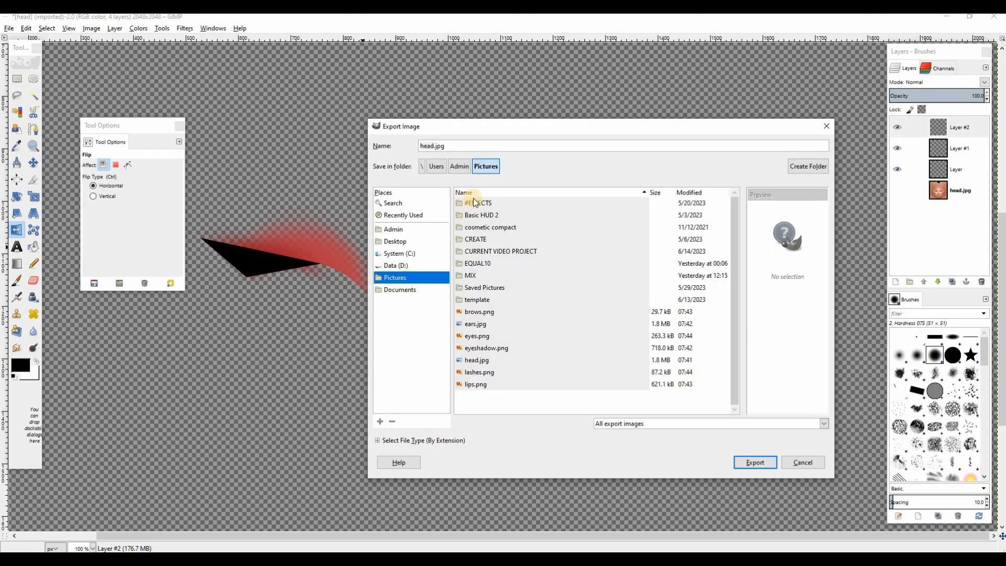
pyautogui.click(502, 147)
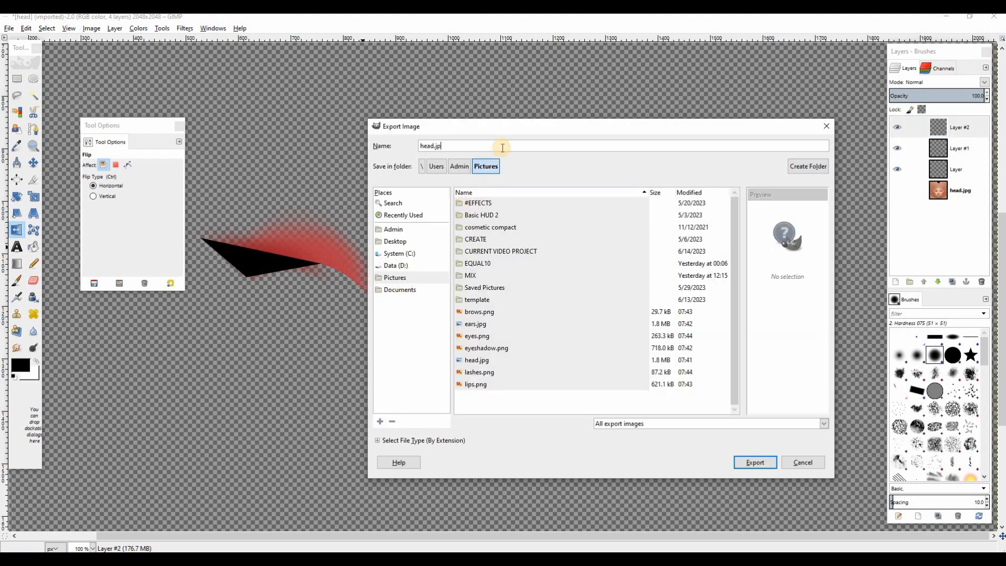
pyautogui.press('BackSpace')
pyautogui.press('BackSpace')
pyautogui.write('png')
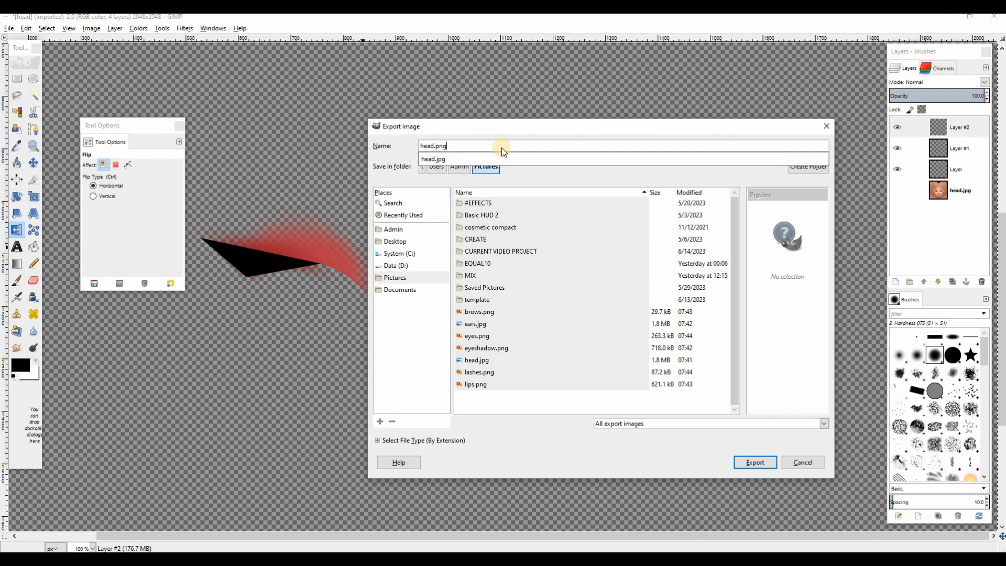
pyautogui.press('Return')
pyautogui.click(501, 366)
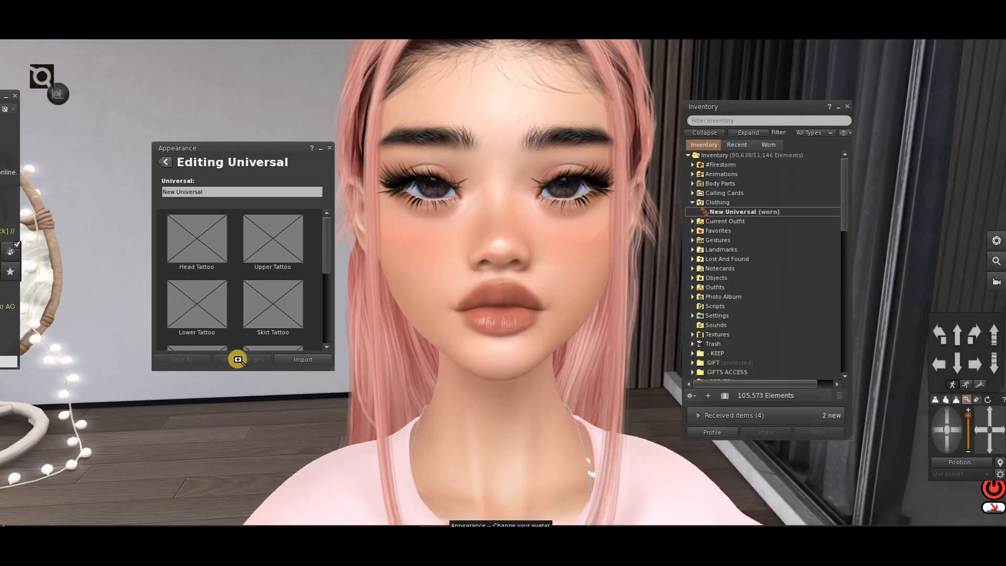
# In the Second Life viewer, add the exported head.png as a local texture and apply it to the New Universal's Head Tattoo.
pyautogui.click(202, 241)
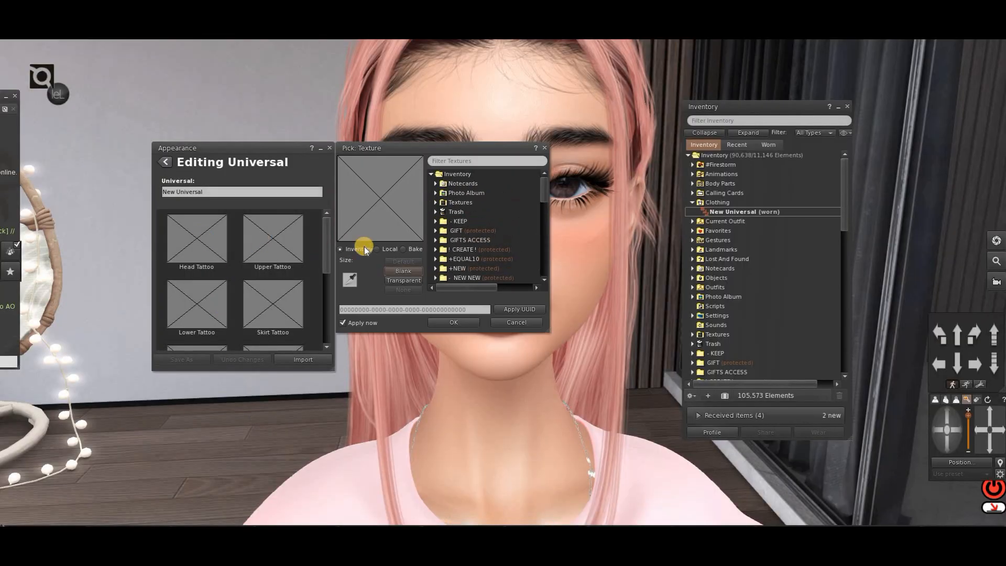
pyautogui.click(377, 250)
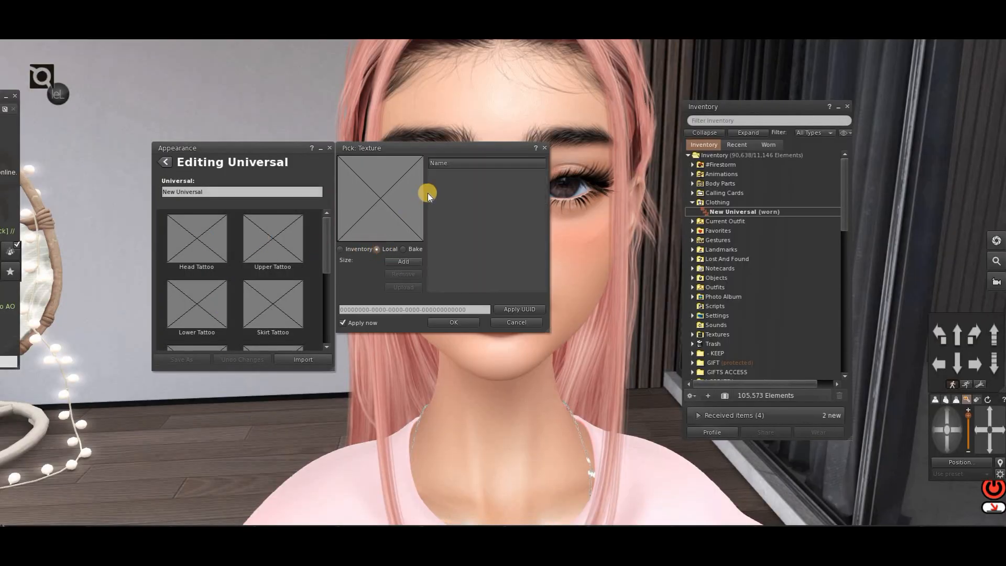
pyautogui.click(403, 262)
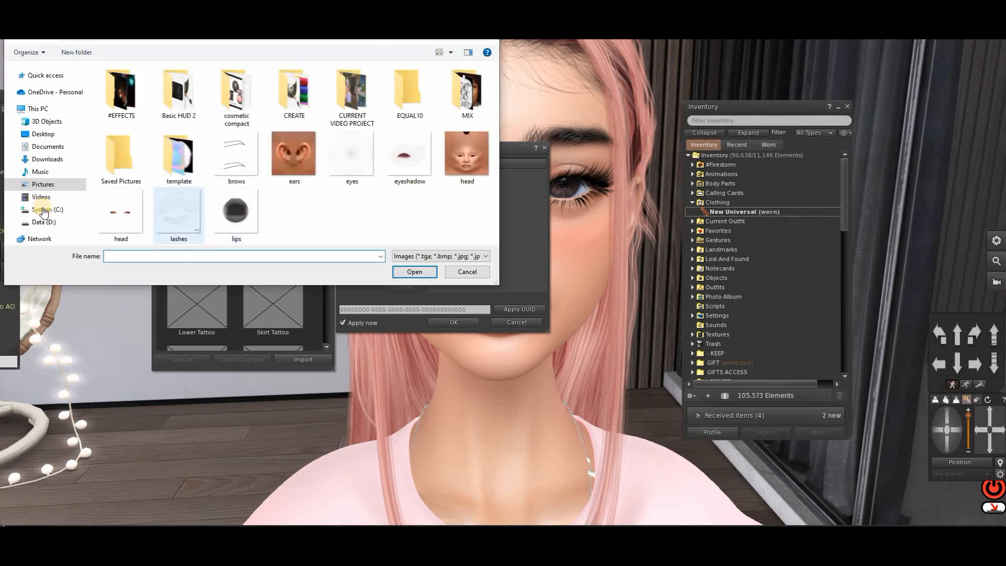
pyautogui.click(107, 216)
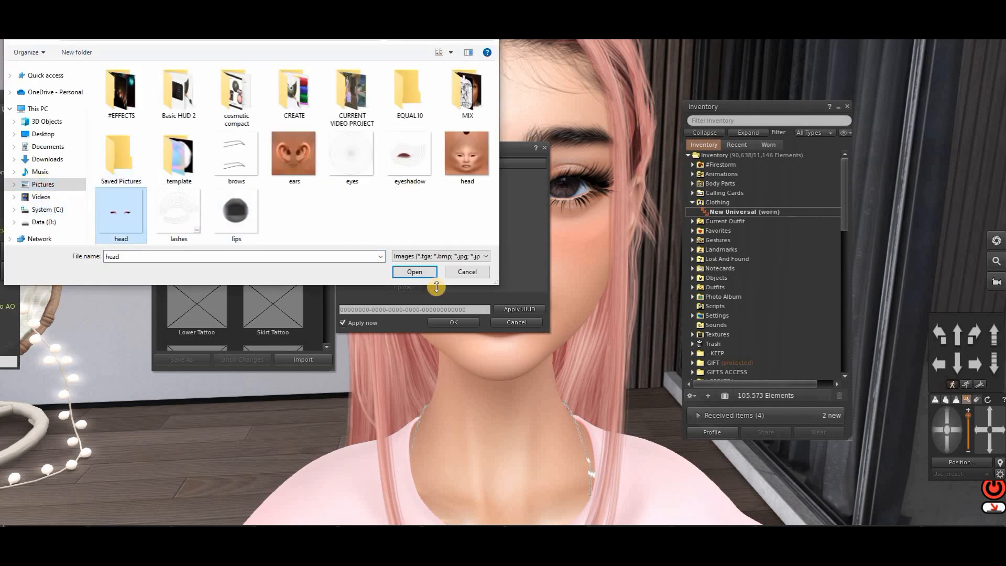
pyautogui.click(426, 272)
pyautogui.click(460, 175)
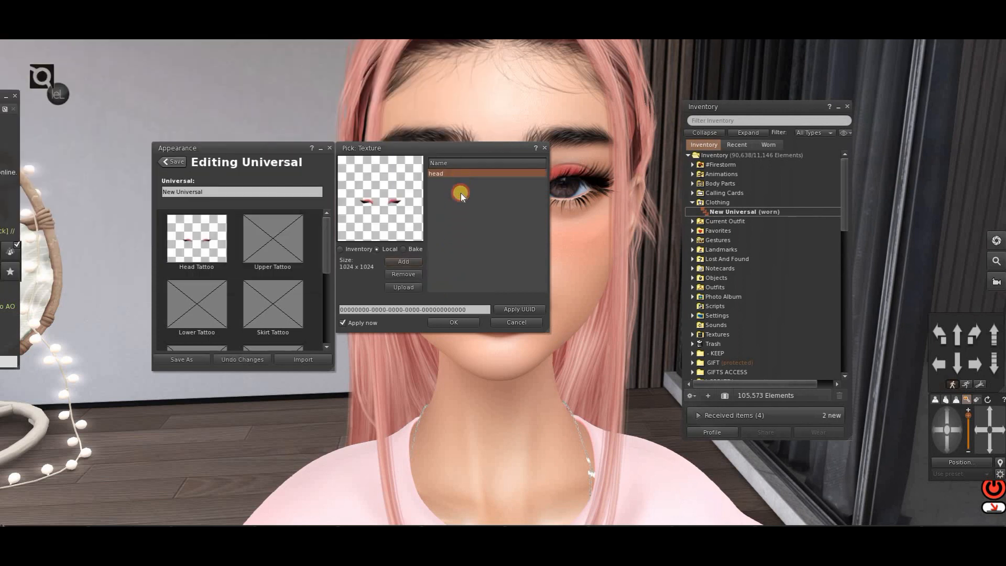
pyautogui.click(456, 323)
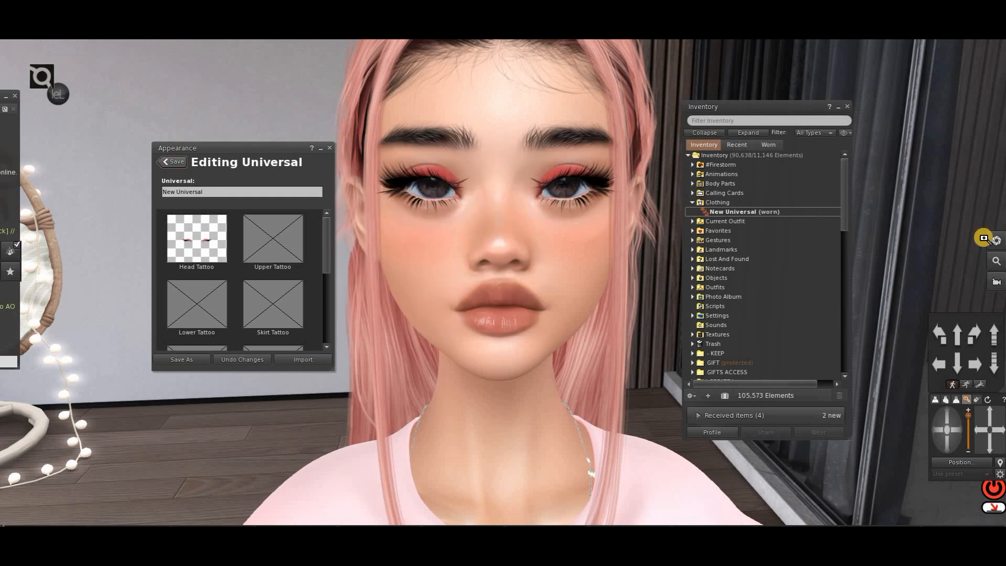
pyautogui.moveTo(943, 430); pyautogui.dragTo(957, 428)
pyautogui.click(948, 448)
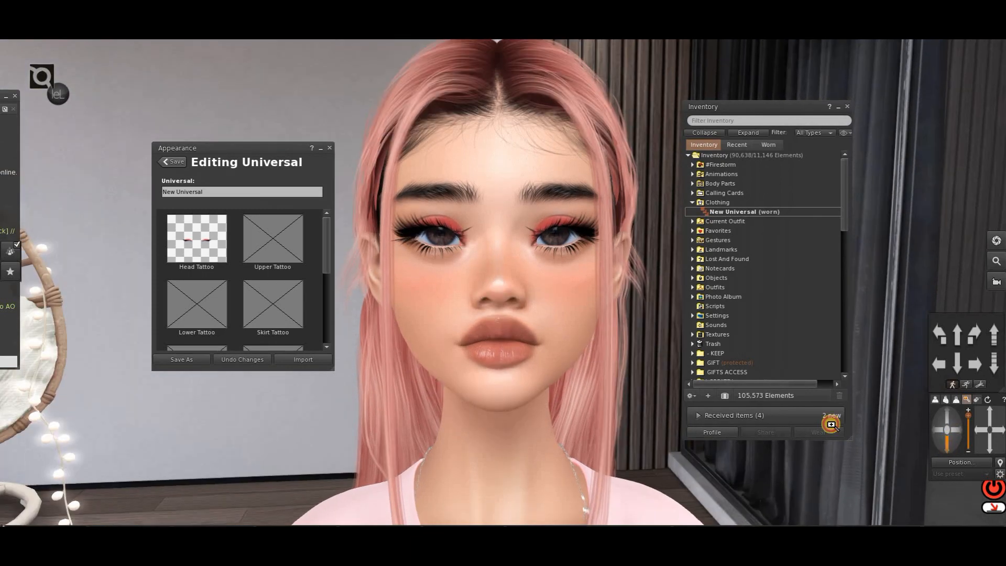
# In GIMP, add a new transparent layer above the eye makeup and choose a muted red foreground colour from the saved swatches.
pyautogui.click(951, 418)
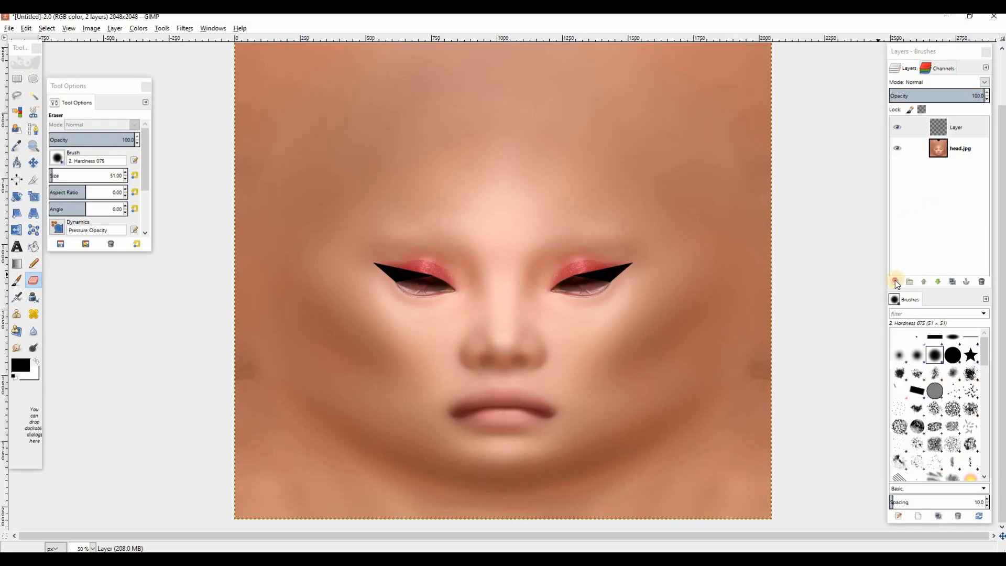
pyautogui.click(895, 281)
pyautogui.click(503, 357)
pyautogui.click(20, 362)
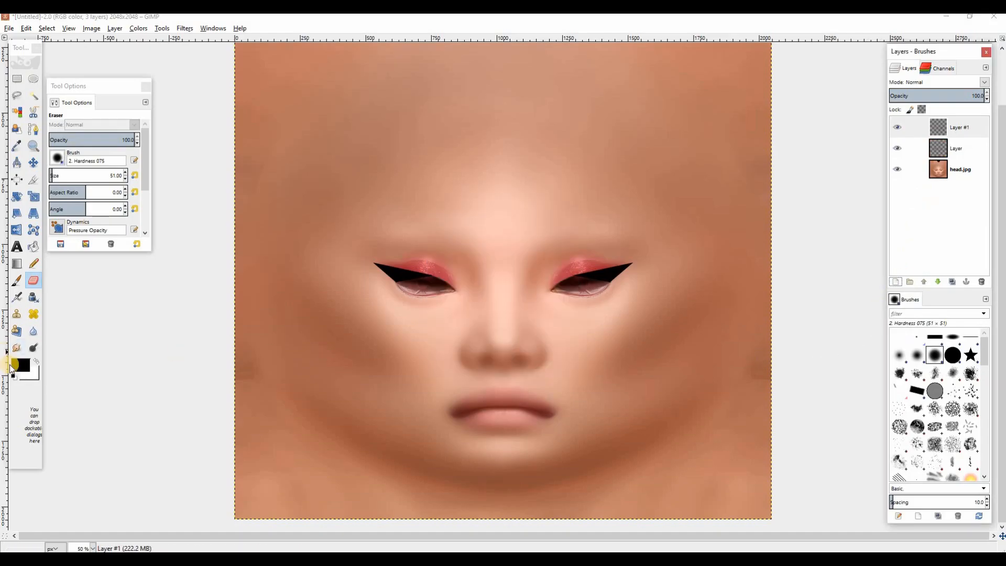
pyautogui.click(552, 317)
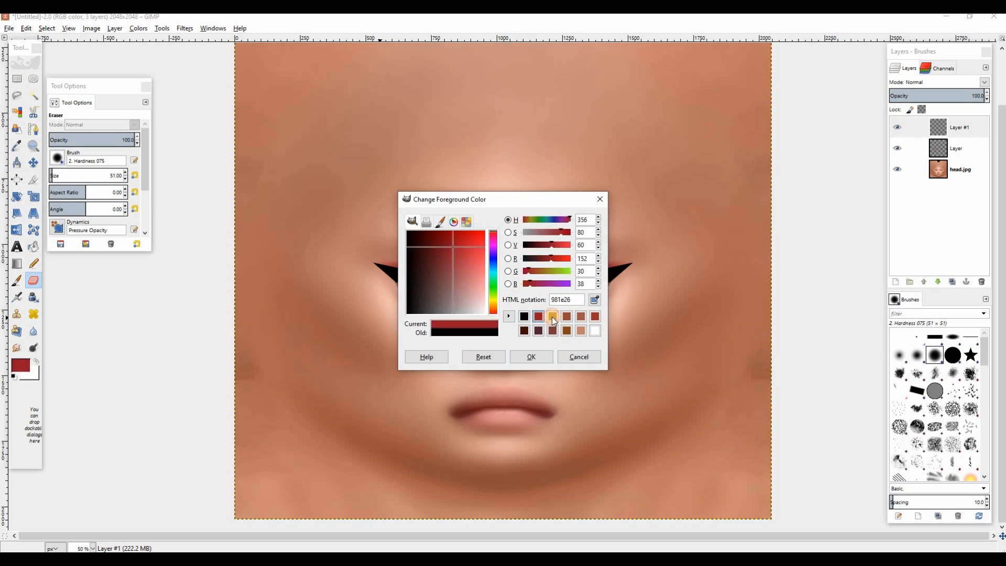
pyautogui.click(528, 356)
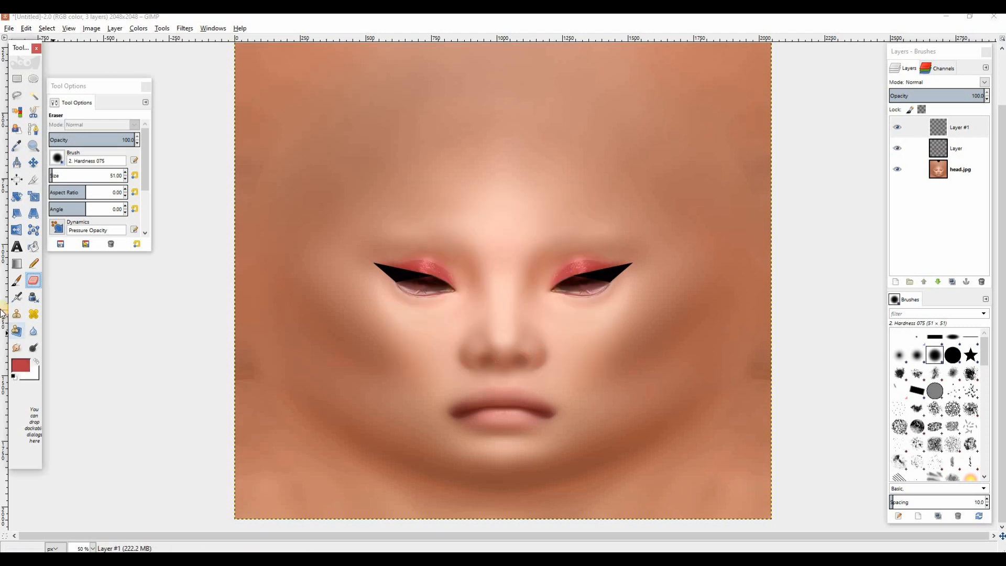
# Set the Airbrush size to about 419 and paint a diagonal red blush across one cheek, starting beside the eye's outer corner.
pyautogui.click(16, 280)
pyautogui.moveTo(58, 175); pyautogui.dragTo(126, 173)
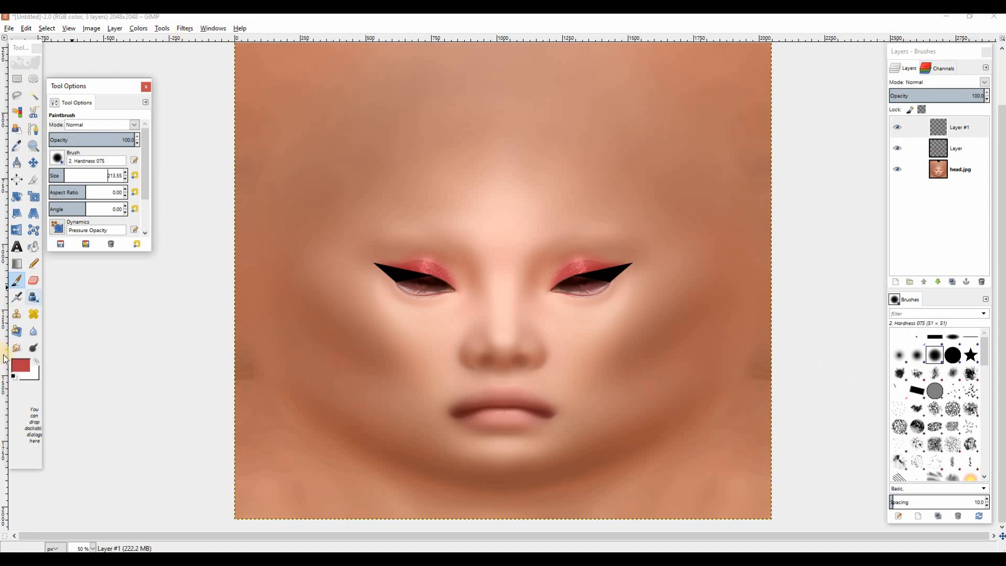
pyautogui.click(17, 298)
pyautogui.moveTo(90, 175); pyautogui.dragTo(80, 176)
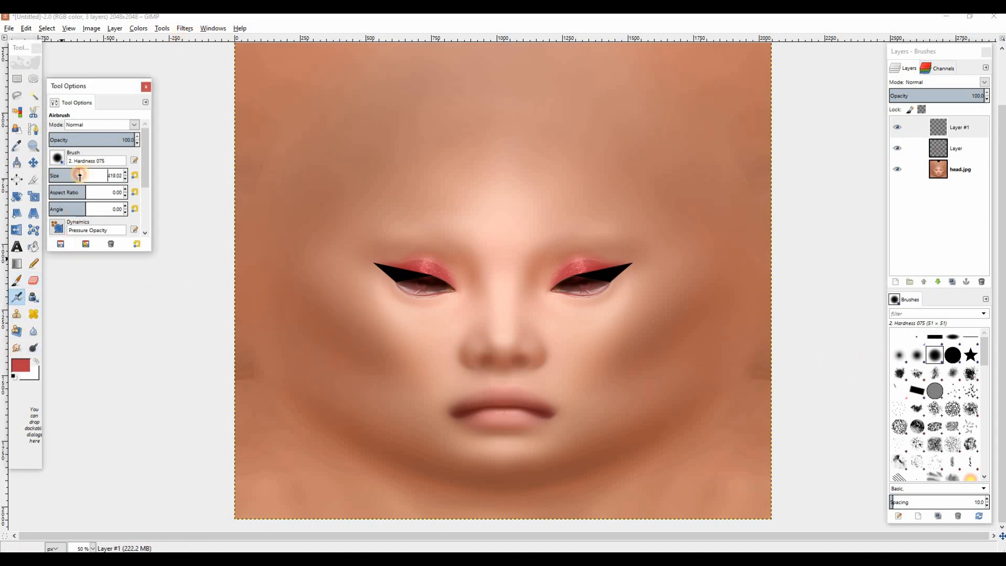
pyautogui.click(326, 286)
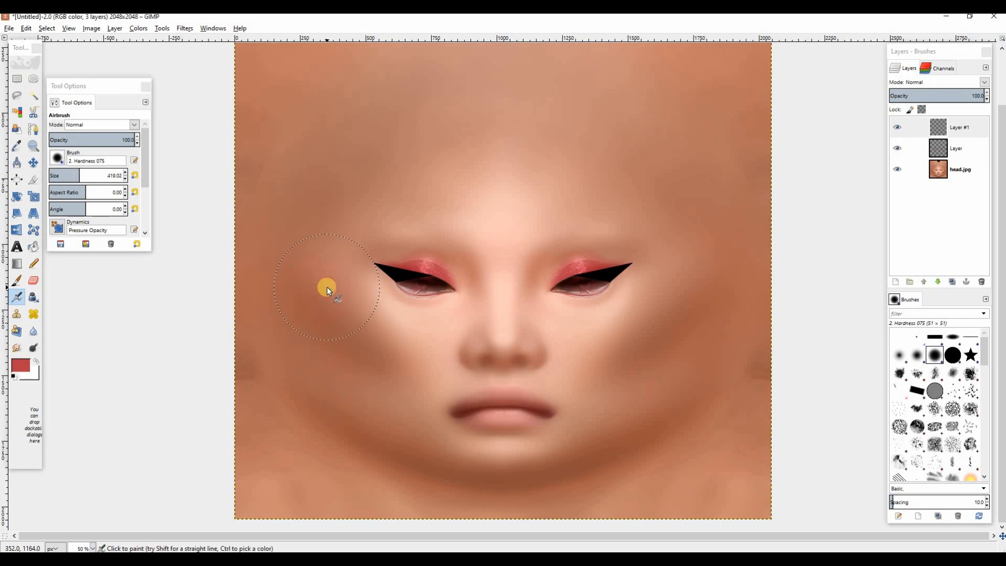
pyautogui.keyDown('shift'); pyautogui.click(389, 335); pyautogui.keyUp('shift')
# Soften the painted cheek blush with a Gaussian Blur of 28 px.
pyautogui.click(184, 28)
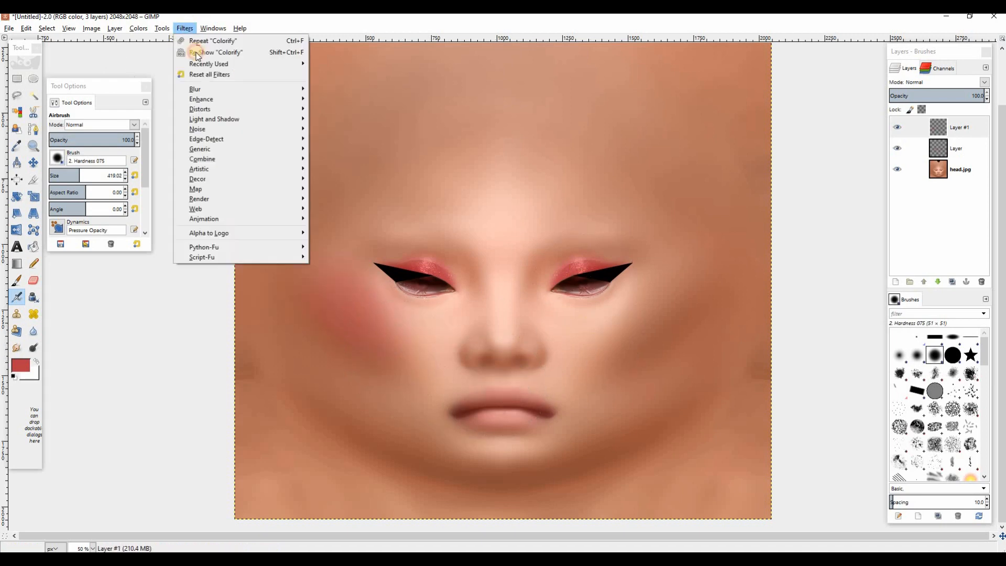
pyautogui.click(466, 288)
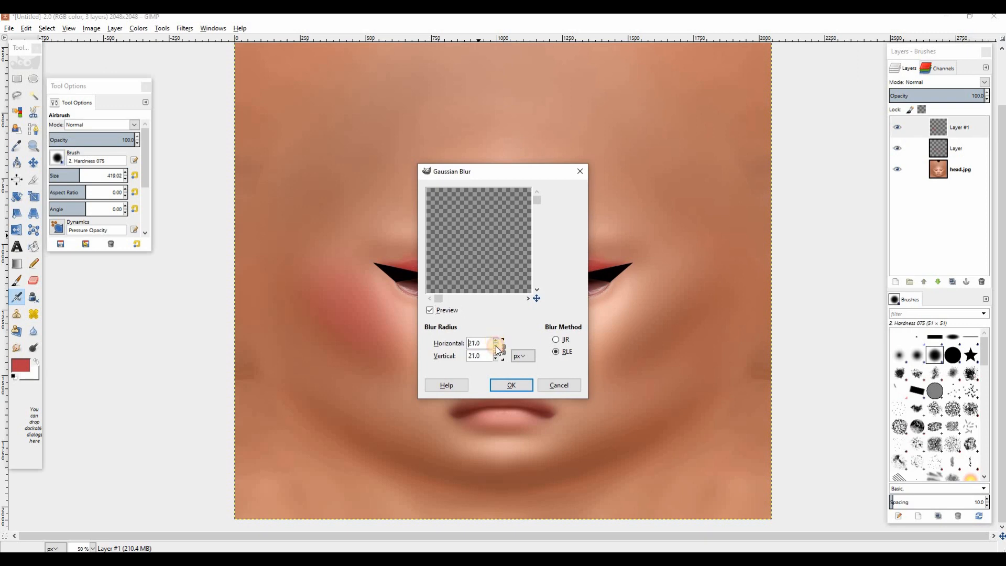
pyautogui.click(504, 382)
pyautogui.press('Tab')
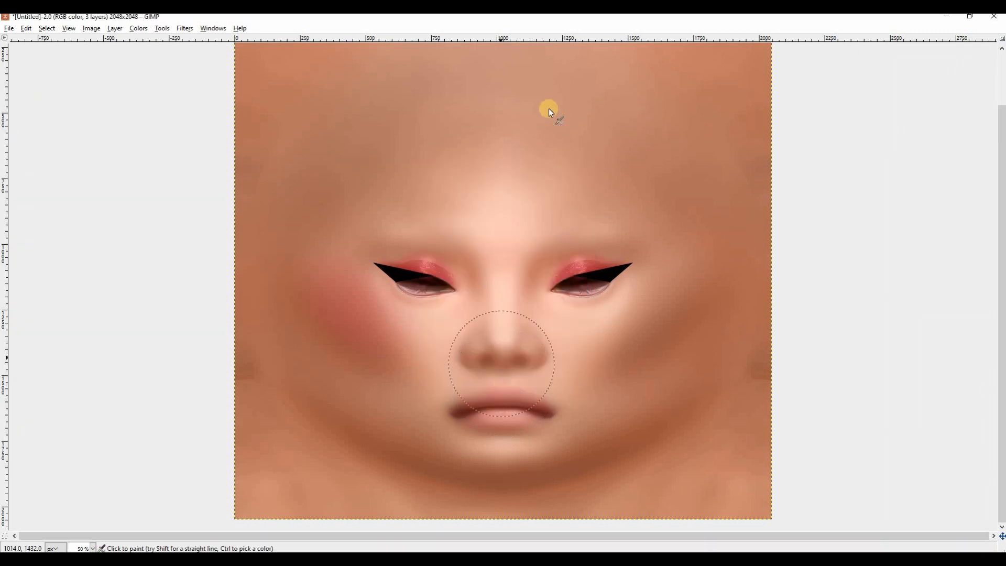
pyautogui.press('Tab')
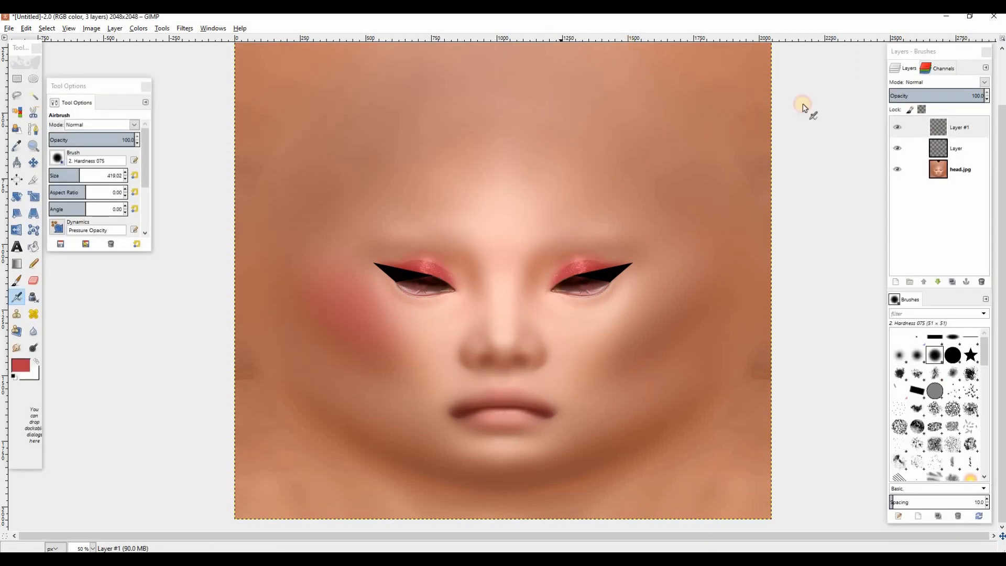
# Merge a horizontally flipped copy of the blush onto the other cheek and re-export head.png with the head.jpg layer hidden.
pyautogui.click(952, 282)
pyautogui.click(17, 229)
pyautogui.click(360, 314)
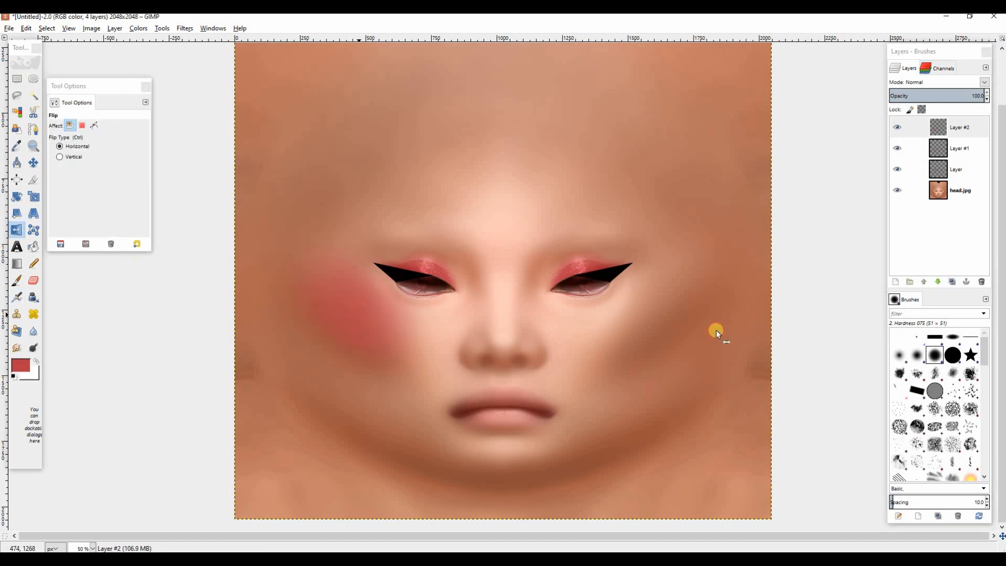
pyautogui.click(896, 192)
pyautogui.hotkey('ctrl', 'e')
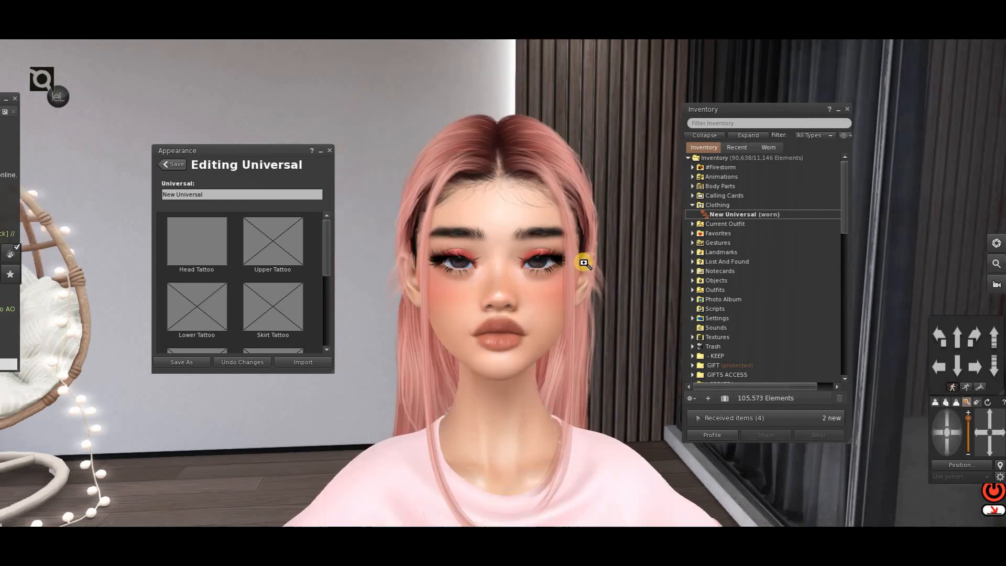
# In the Second Life viewer, examine the avatar's cheek blush up close and from different angles.
pyautogui.scroll(-3, 571, 243)
pyautogui.scroll(3, 581, 259)
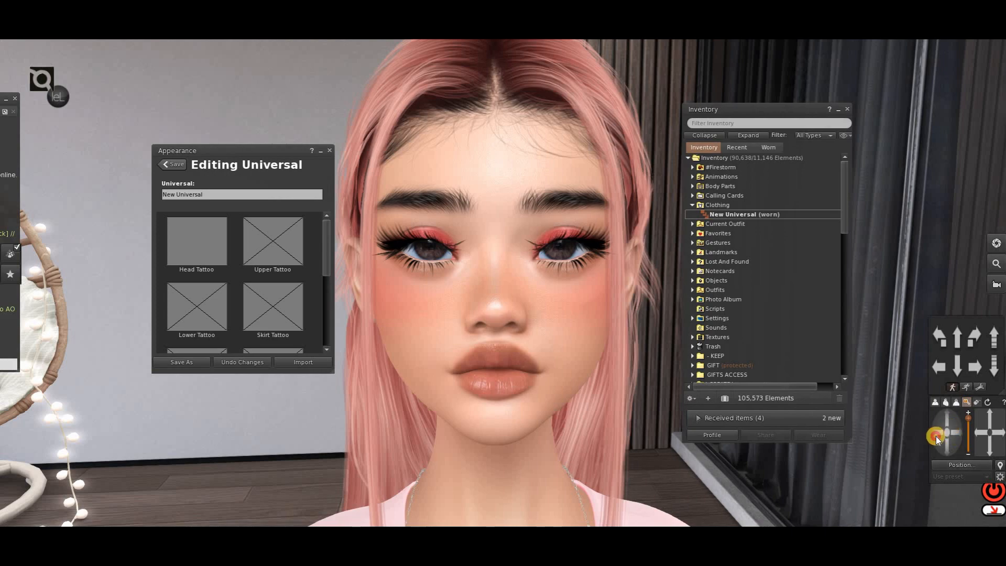
pyautogui.moveTo(936, 436); pyautogui.dragTo(938, 435)
pyautogui.moveTo(970, 436); pyautogui.dragTo(927, 433)
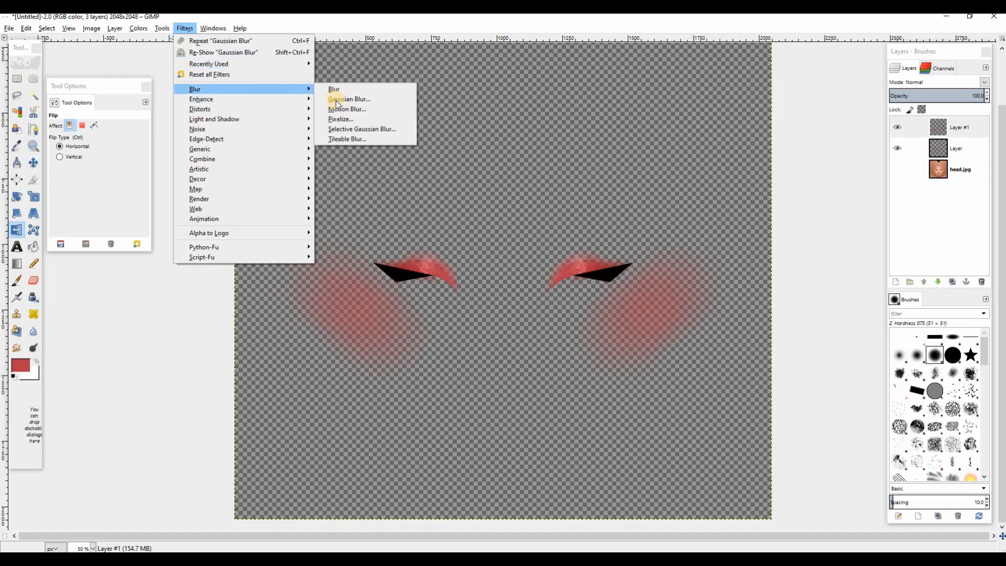
# In GIMP, apply another 28 px Gaussian Blur to the merged blush layer, checking the blush edges in the preview.
pyautogui.click(337, 102)
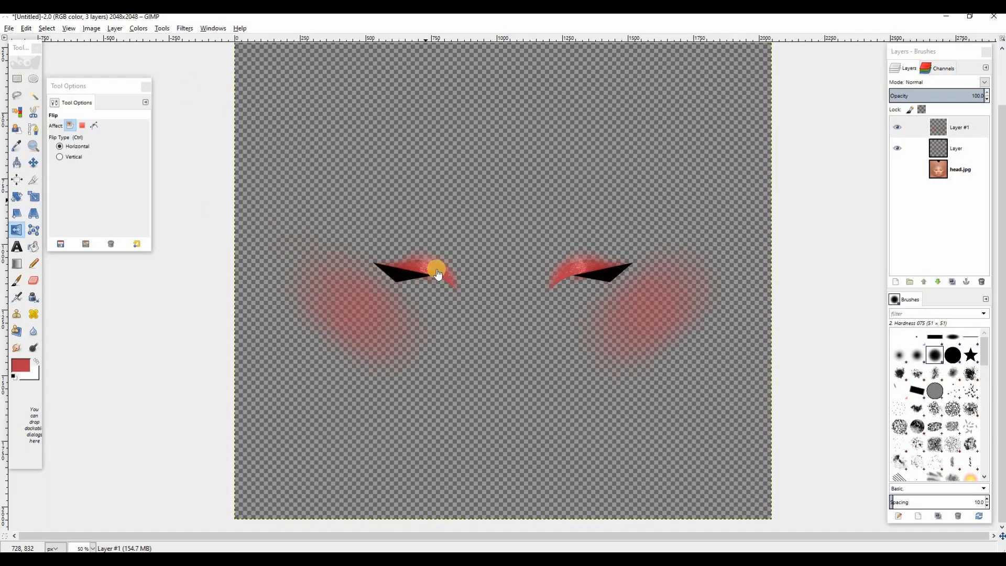
pyautogui.moveTo(473, 270); pyautogui.dragTo(448, 212)
pyautogui.moveTo(510, 264); pyautogui.dragTo(468, 185)
pyautogui.moveTo(503, 235); pyautogui.dragTo(435, 193)
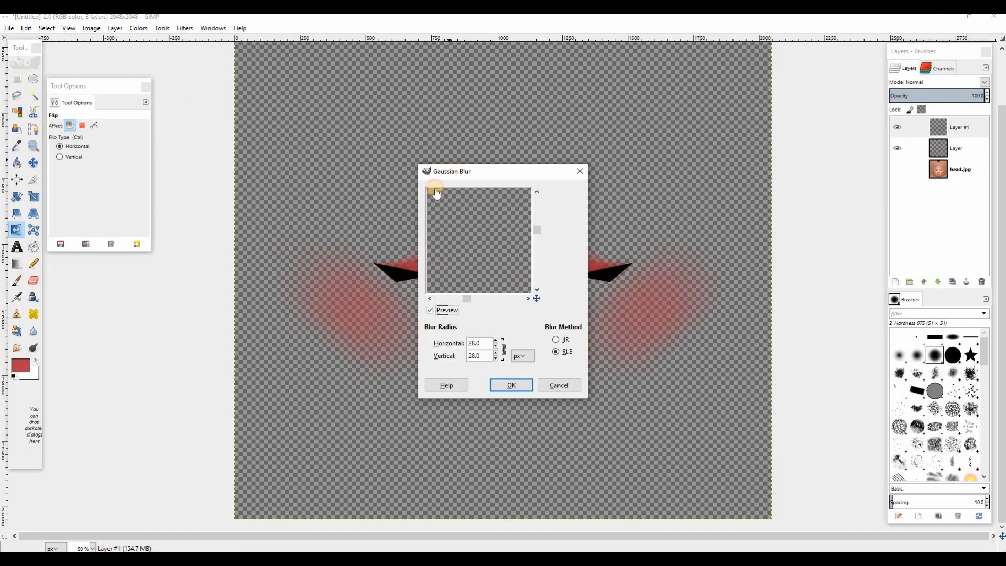
pyautogui.moveTo(502, 219); pyautogui.dragTo(435, 199)
pyautogui.moveTo(517, 257); pyautogui.dragTo(462, 177)
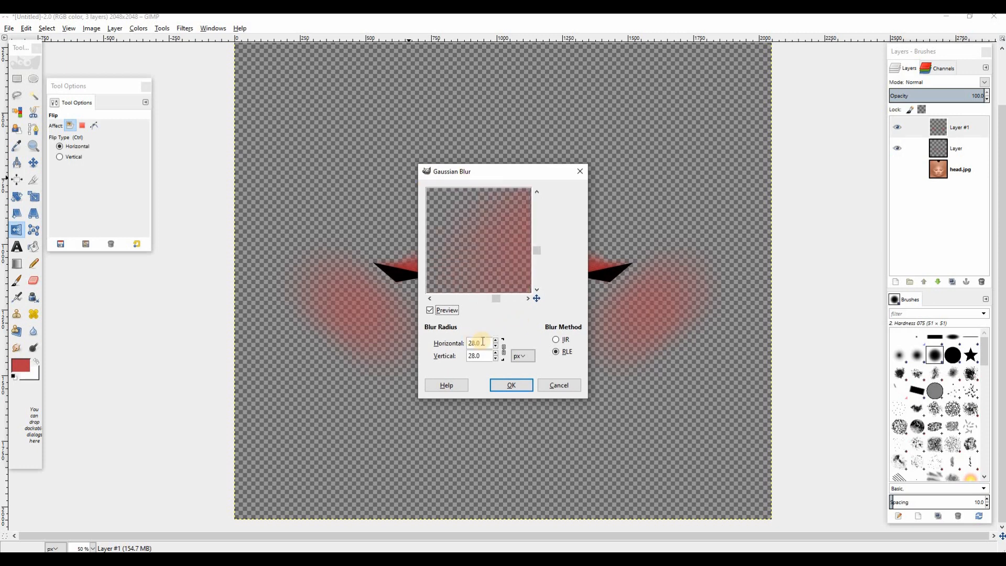
pyautogui.click(514, 388)
pyautogui.press('Tab')
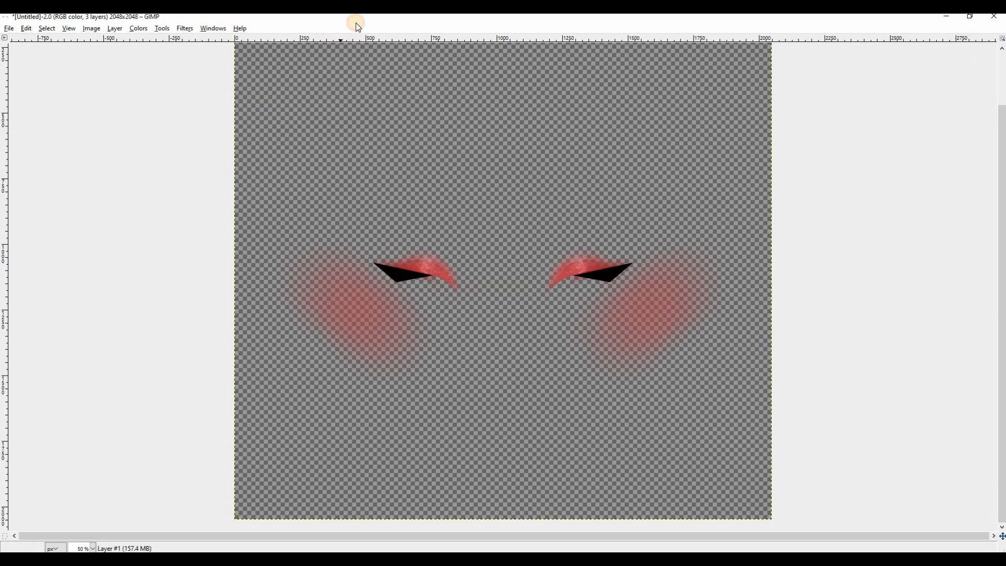
pyautogui.press('Tab')
# Smooth the edges of both cheek blushes with the Blur tool and re-export the makeup to head.png.
pyautogui.click(28, 332)
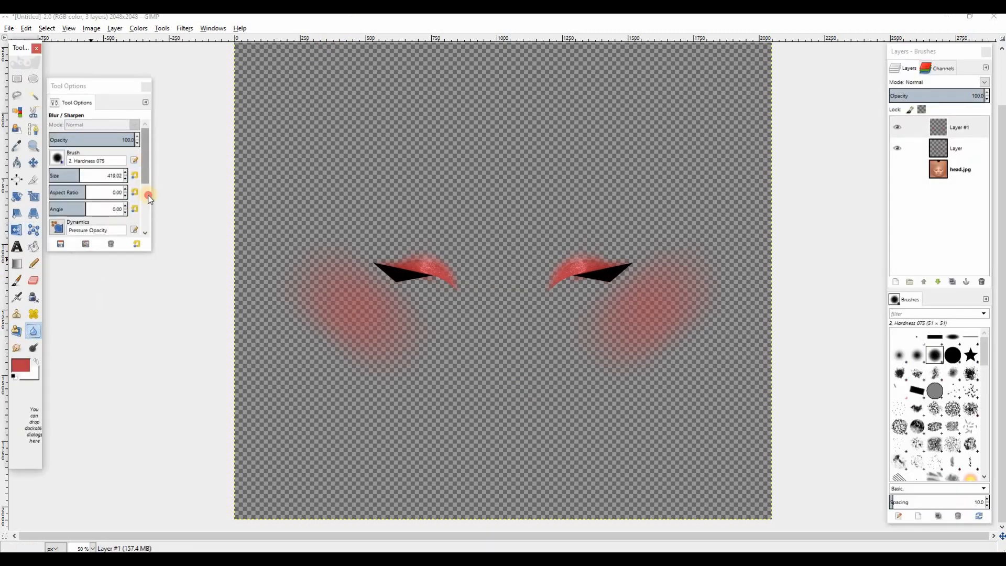
pyautogui.moveTo(148, 196); pyautogui.dragTo(78, 229)
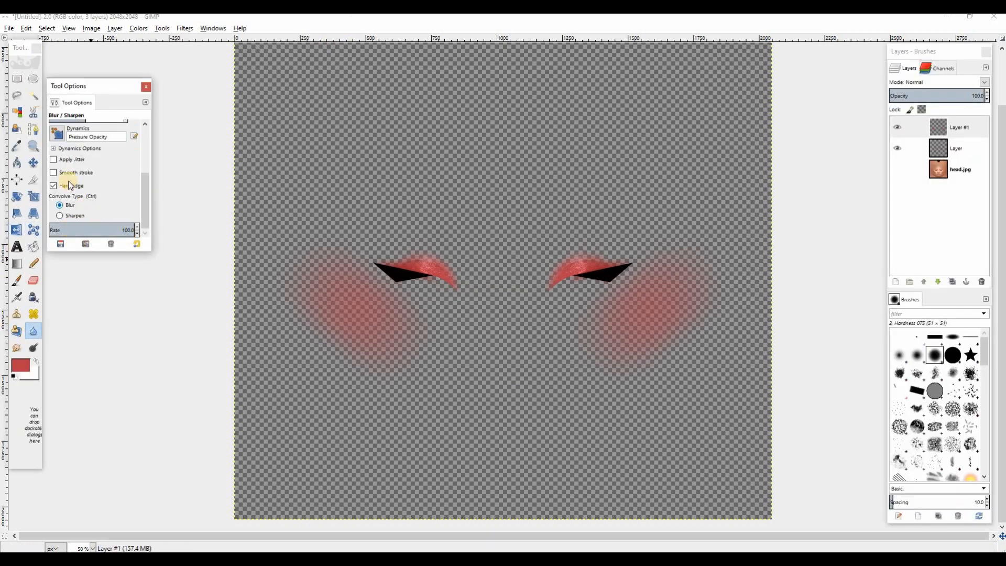
pyautogui.moveTo(326, 319); pyautogui.dragTo(351, 370)
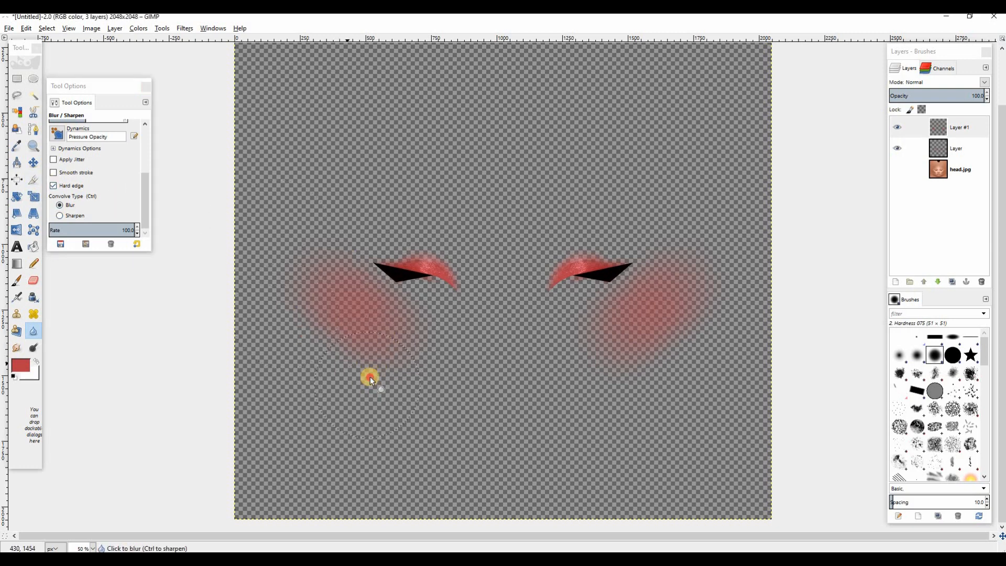
pyautogui.moveTo(696, 323); pyautogui.dragTo(692, 320)
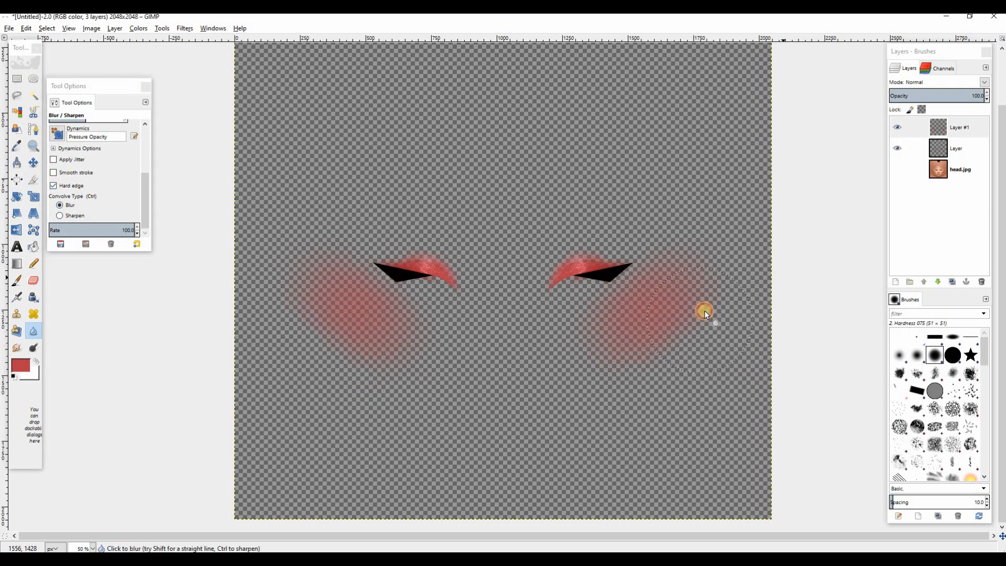
pyautogui.hotkey('ctrl', 'e')
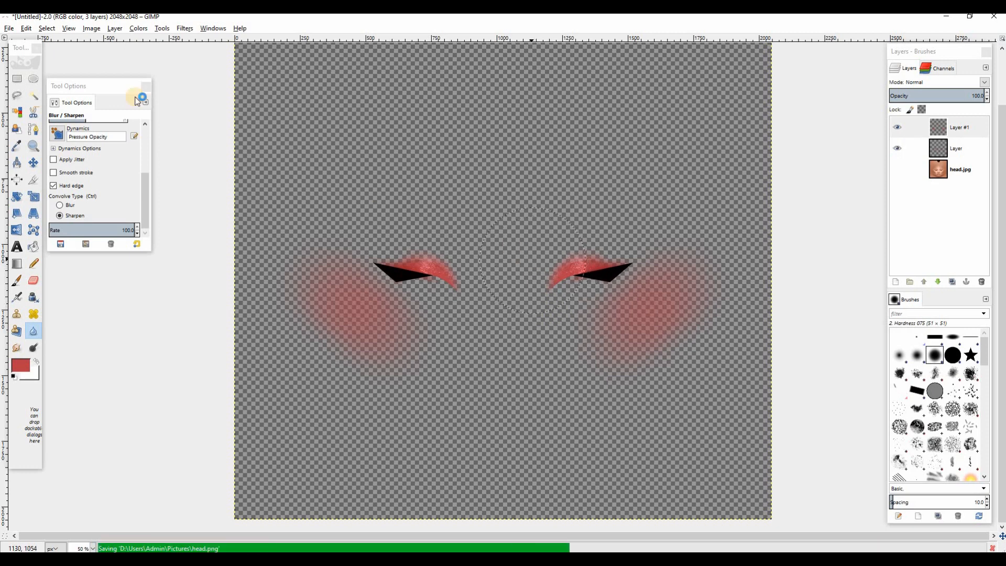
pyautogui.click(9, 28)
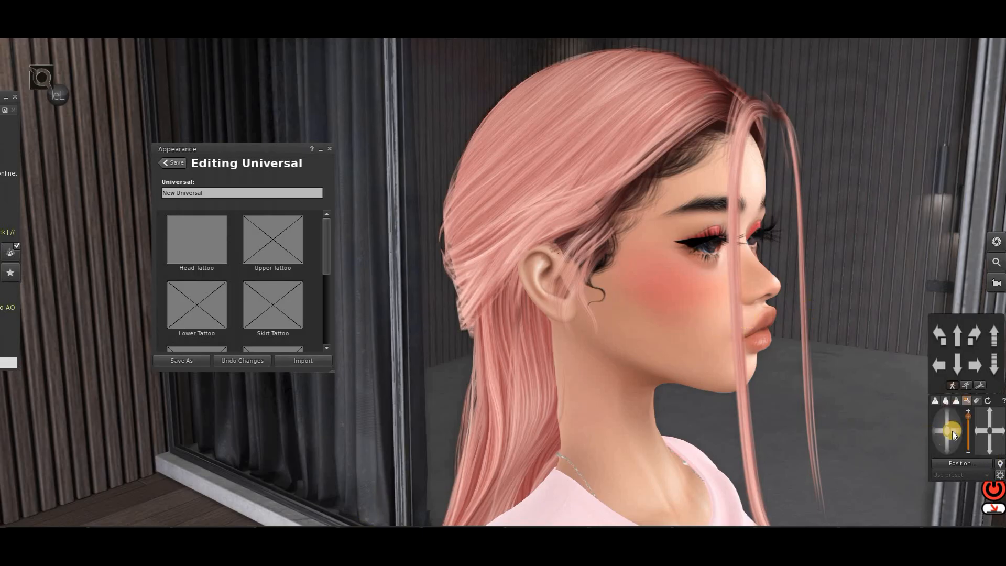
# In the Second Life viewer, start an image upload from the inventory and locate the exported head.png in the Pictures folder.
pyautogui.moveTo(954, 435); pyautogui.dragTo(926, 432)
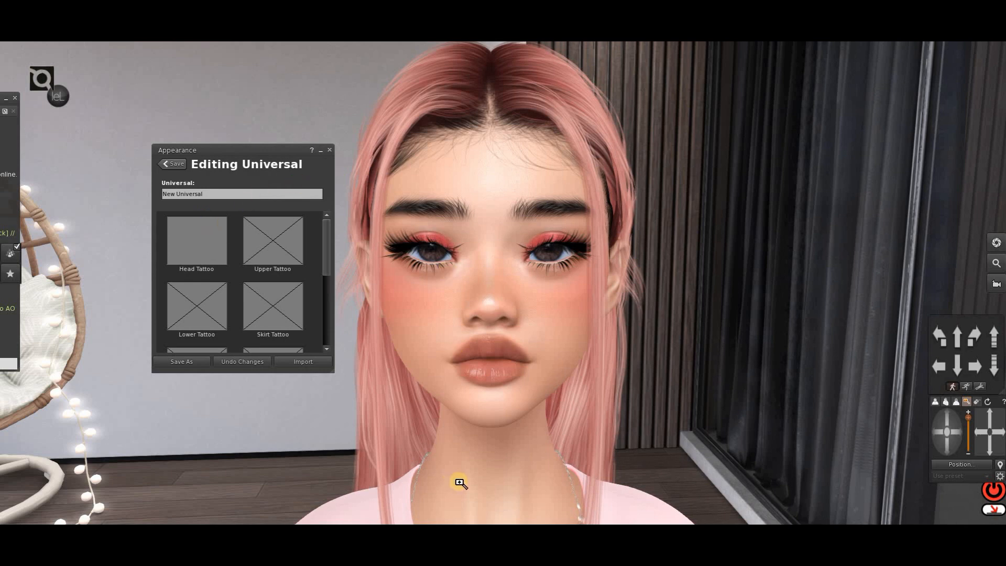
pyautogui.hotkey('ctrl', 'i')
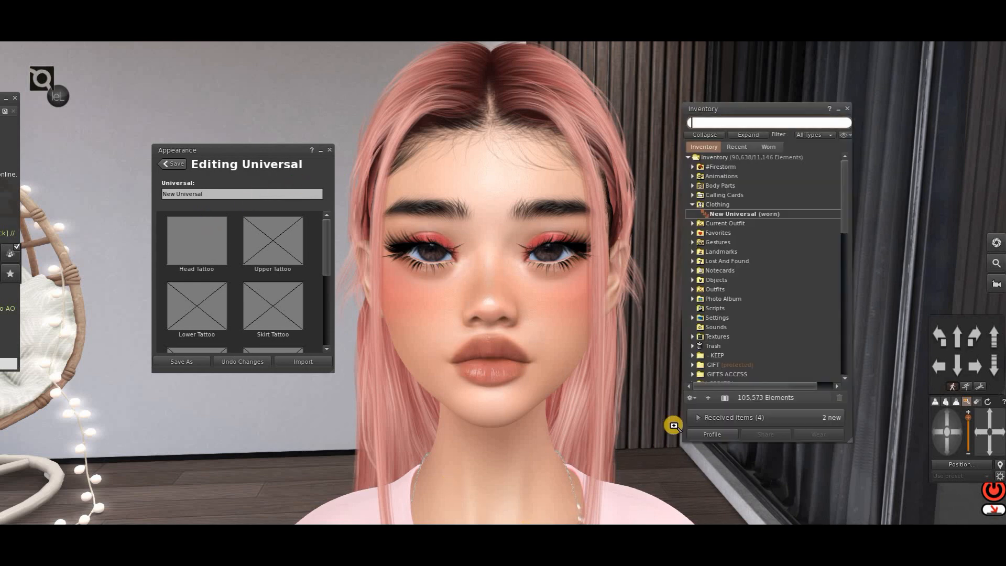
pyautogui.click(708, 397)
pyautogui.moveTo(761, 320)
pyautogui.click(791, 322)
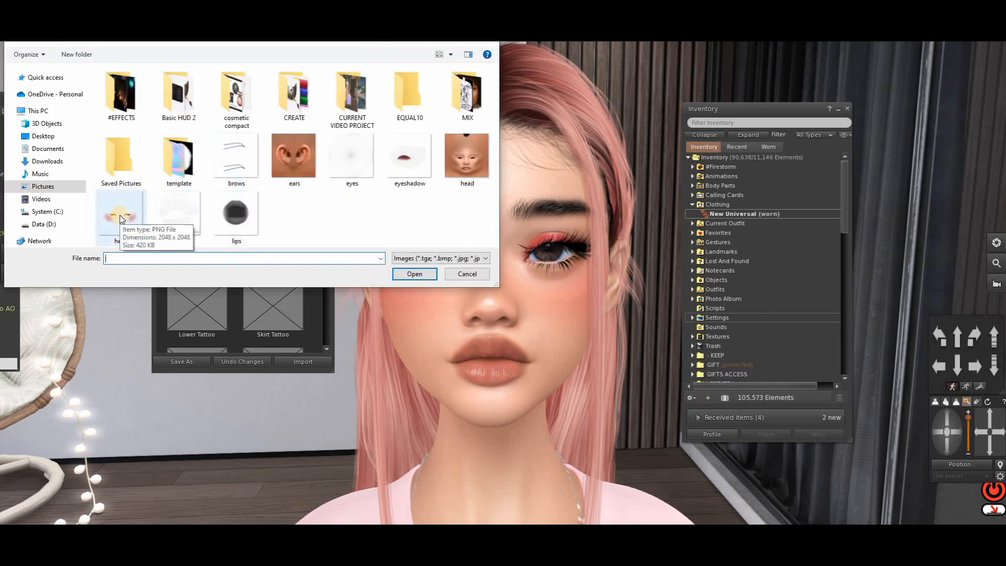
pyautogui.press('Escape')
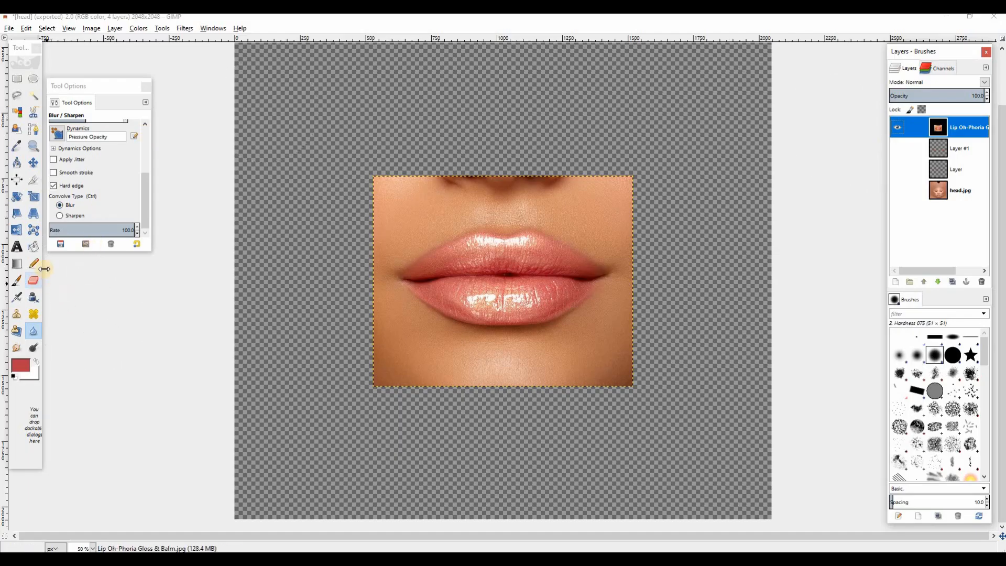
# In GIMP, set the brush size to 158.87 and try to erase skin below the lips on the Lip Oh-Phoria photo layer.
pyautogui.moveTo(145, 192); pyautogui.dragTo(143, 142)
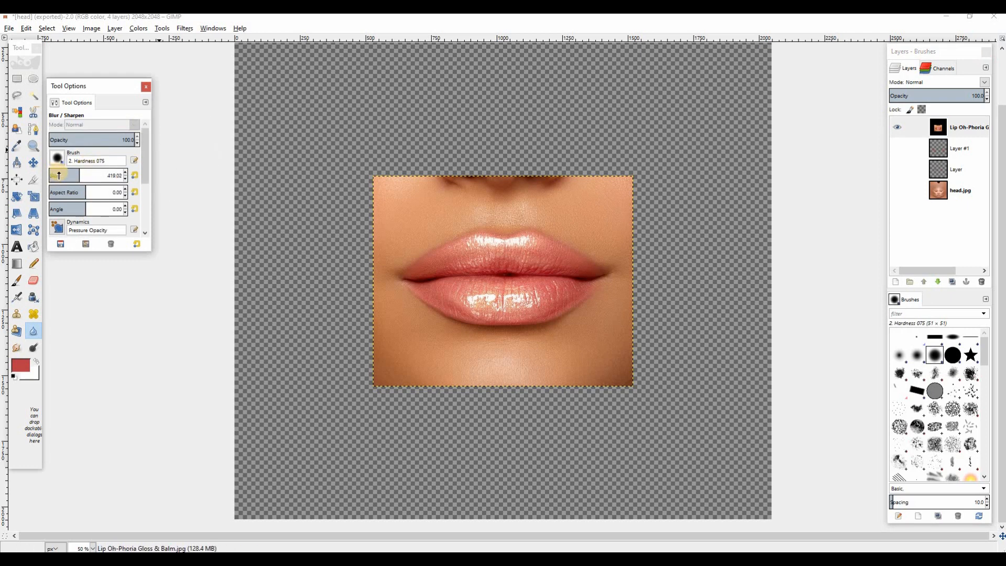
pyautogui.click(60, 175)
pyautogui.moveTo(410, 351)
pyautogui.mouseDown()
pyautogui.moveTo(602, 350)
pyautogui.moveTo(526, 374)
pyautogui.moveTo(590, 360)
pyautogui.mouseUp()
pyautogui.click(964, 127)
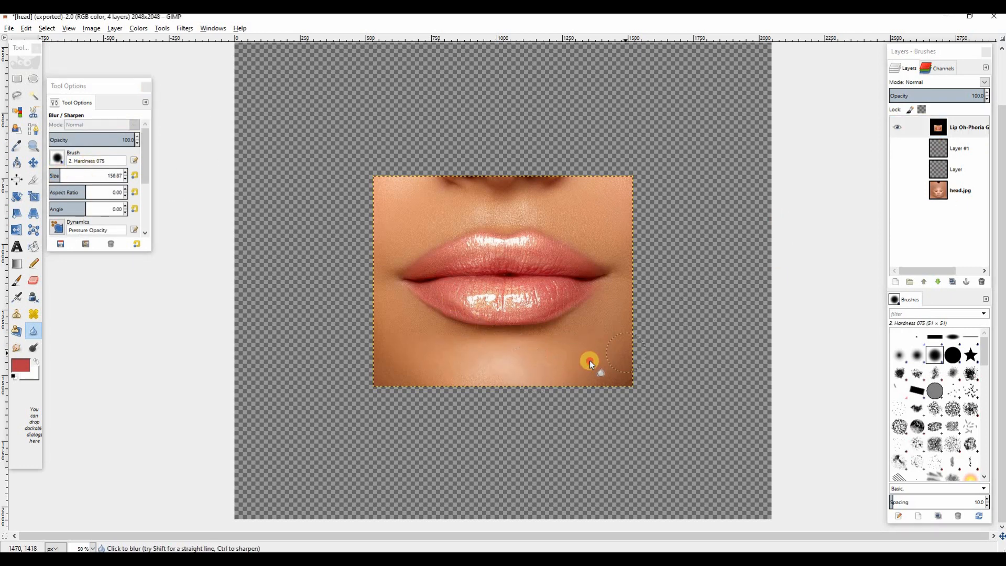
pyautogui.hotkey('shift', 'e')
pyautogui.moveTo(614, 174); pyautogui.dragTo(669, 182)
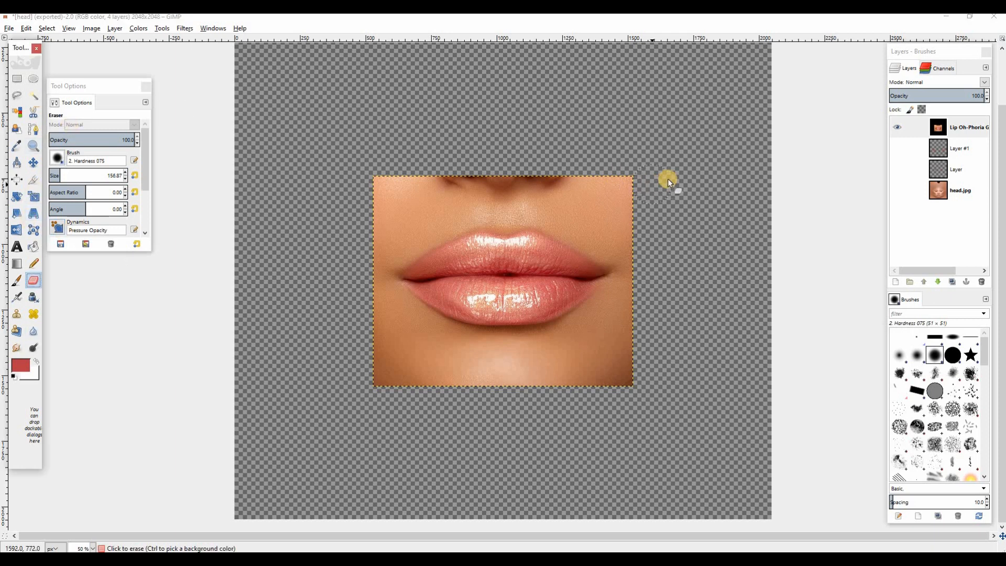
pyautogui.moveTo(541, 362); pyautogui.dragTo(586, 368)
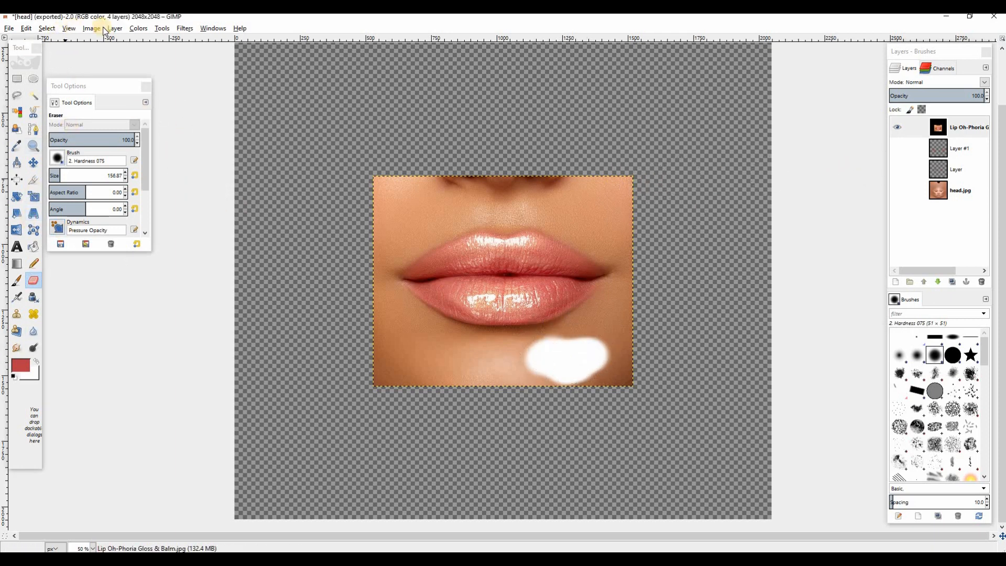
# Add an alpha channel to the Lip Oh-Phoria photo layer and erase all skin around the lips to transparency.
pyautogui.click(90, 38)
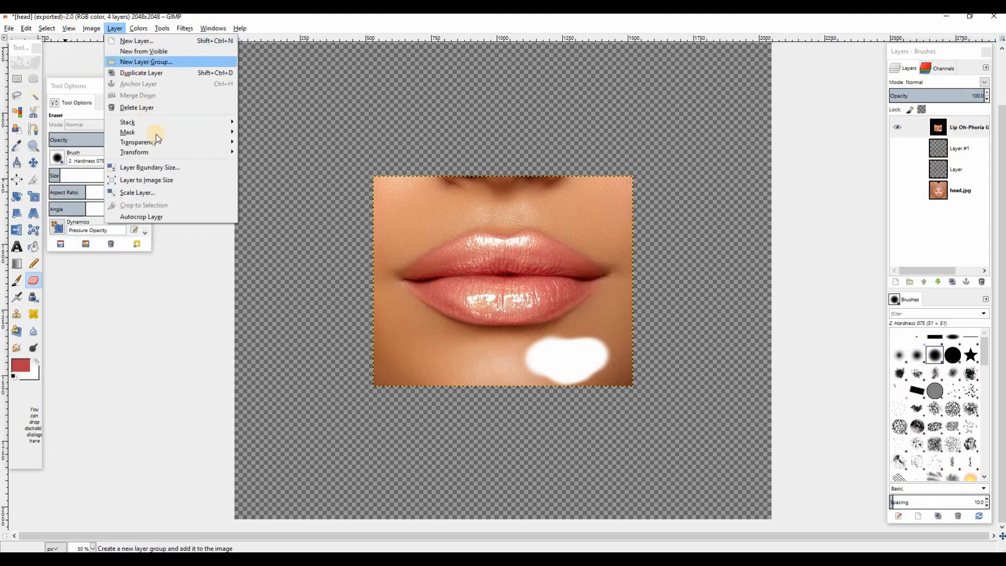
pyautogui.moveTo(218, 141)
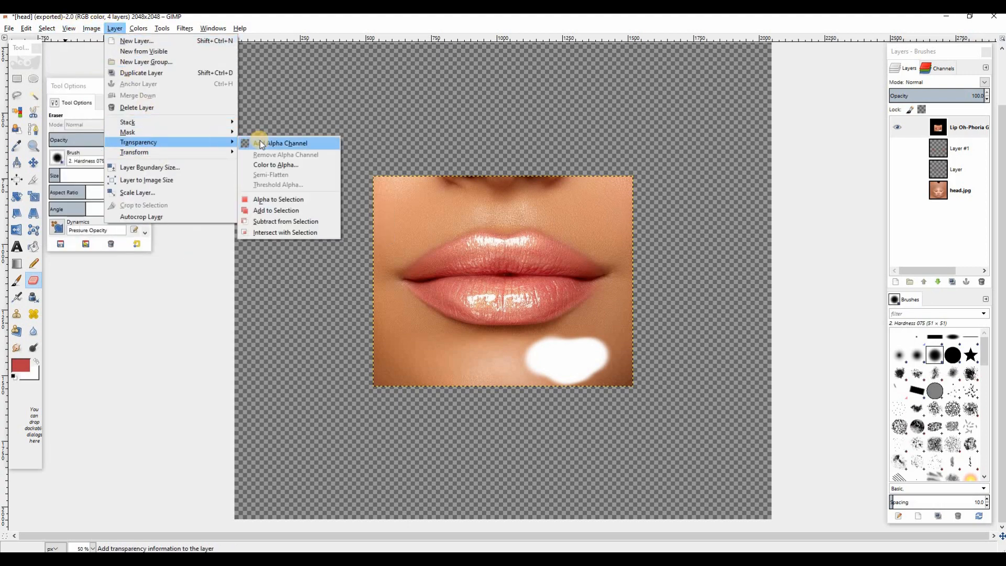
pyautogui.click(260, 141)
pyautogui.moveTo(558, 361)
pyautogui.mouseDown()
pyautogui.moveTo(593, 337)
pyautogui.moveTo(619, 370)
pyautogui.moveTo(639, 363)
pyautogui.moveTo(541, 351)
pyautogui.mouseUp()
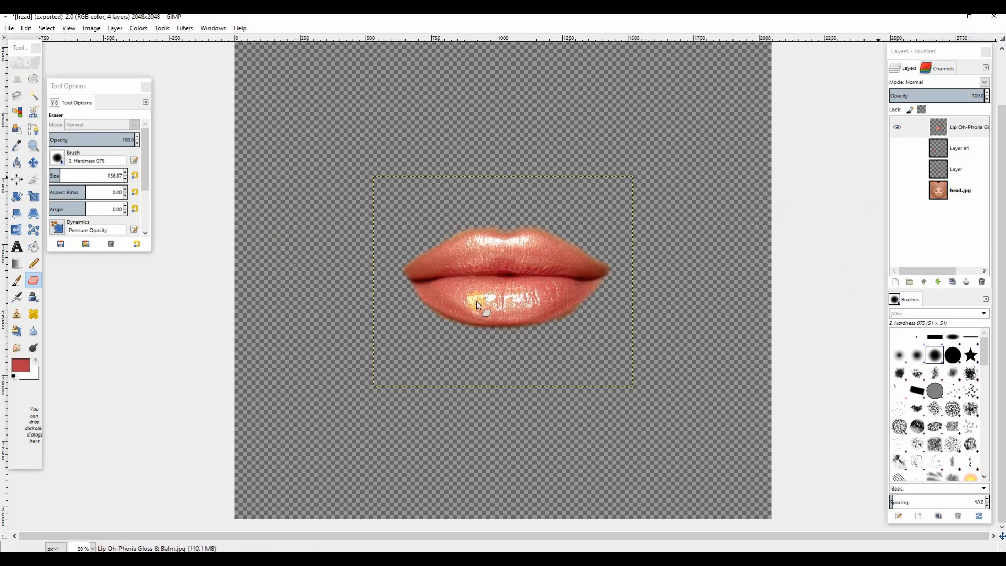
# Duplicate the lip layer and erase the lips so the copy keeps only the upper lip and the original only the lower.
pyautogui.click(952, 282)
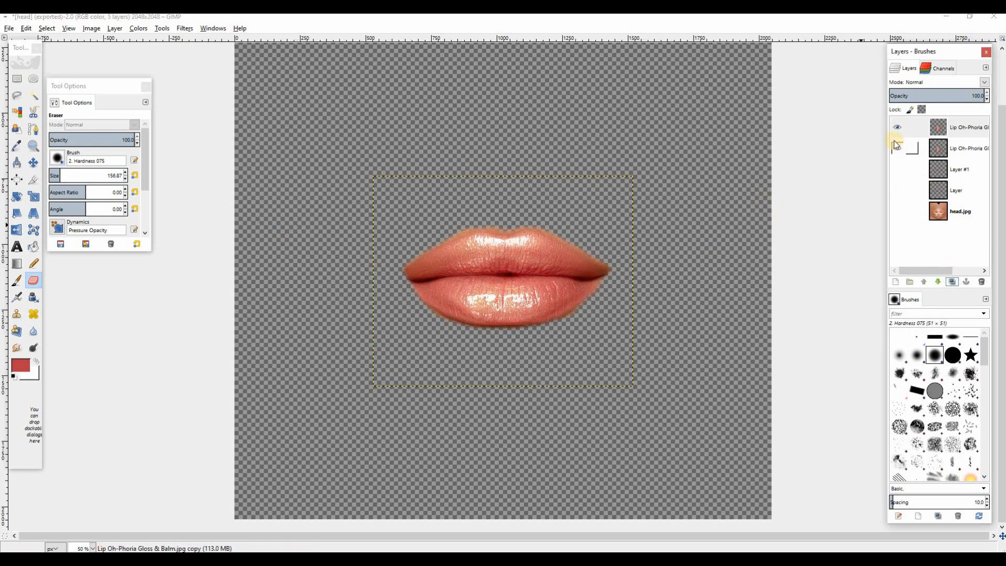
pyautogui.click(897, 128)
pyautogui.click(946, 148)
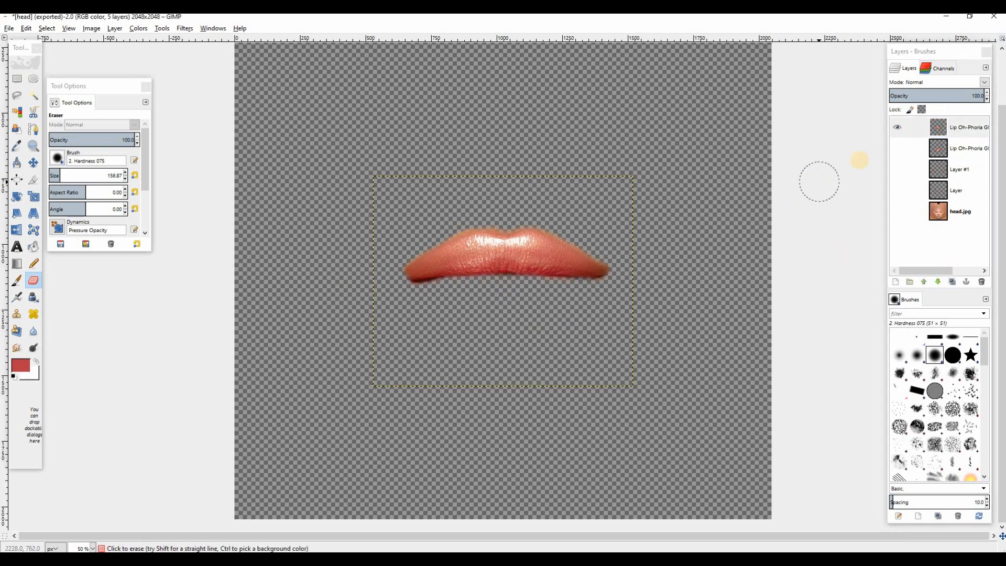
pyautogui.click(896, 148)
pyautogui.click(899, 127)
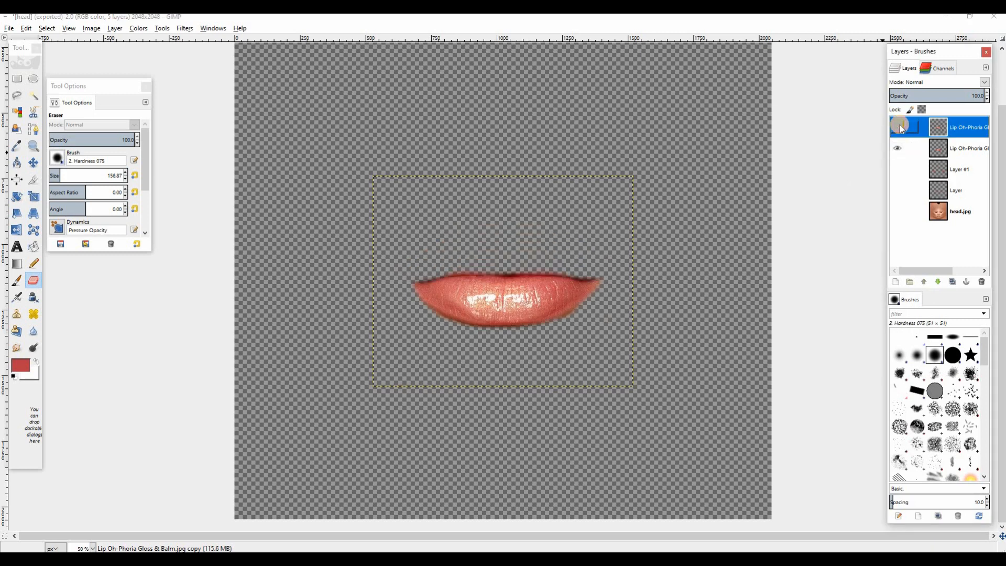
pyautogui.click(899, 127)
# Show head.jpg, hide the upper-lip copy, and move the lower-lip layer down over the head's mouth.
pyautogui.click(897, 211)
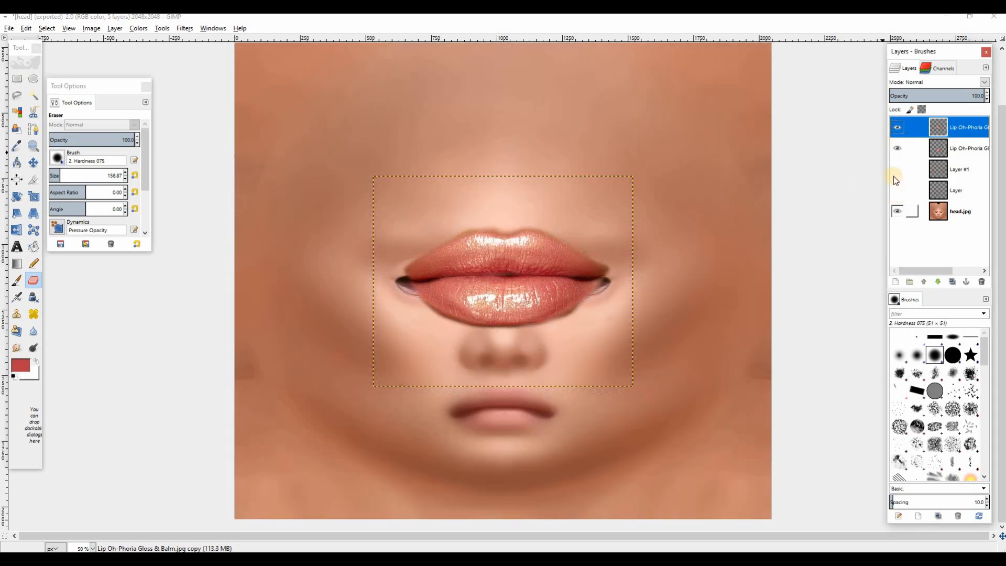
pyautogui.click(898, 129)
pyautogui.click(947, 150)
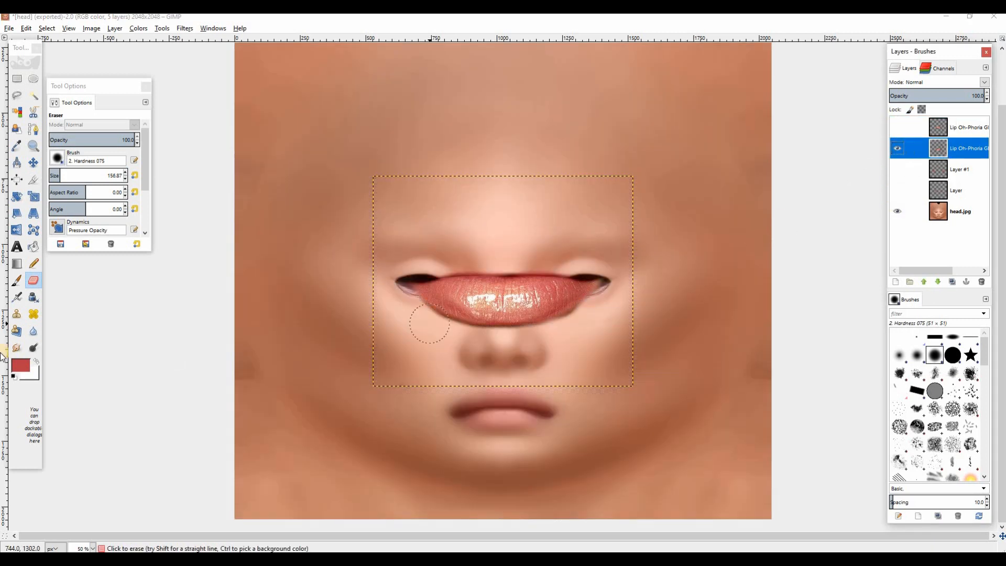
pyautogui.click(93, 548)
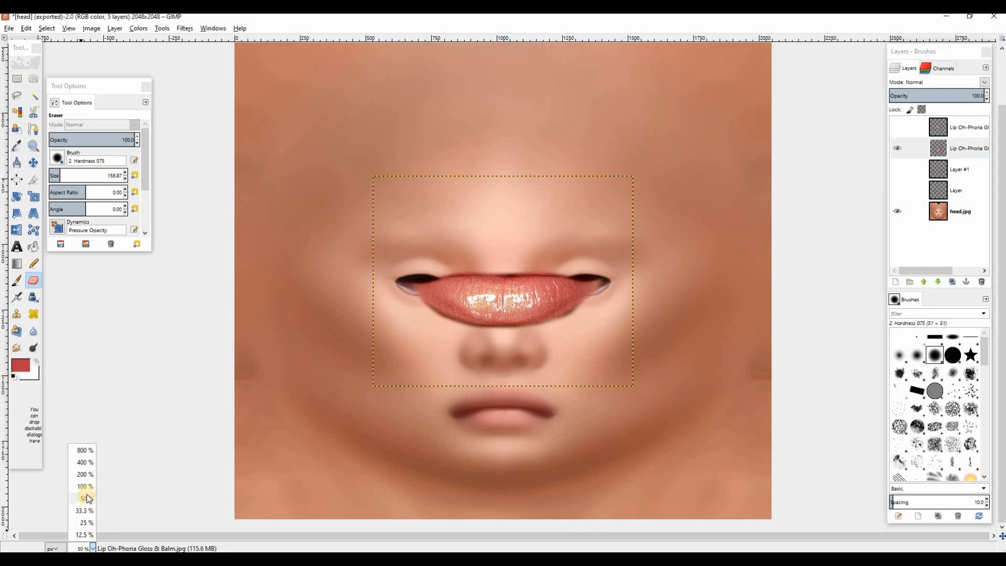
pyautogui.click(83, 478)
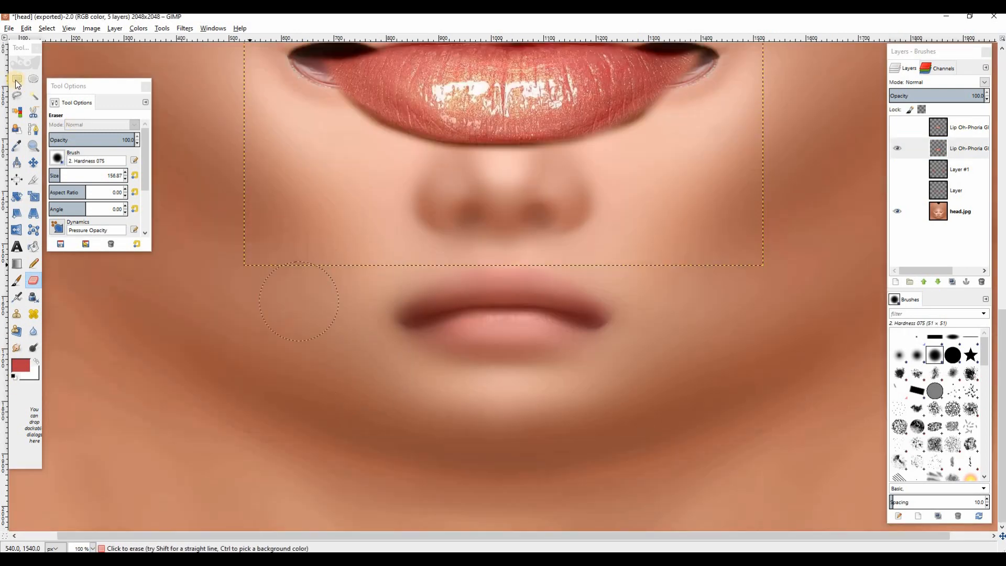
pyautogui.click(33, 163)
pyautogui.moveTo(508, 102); pyautogui.dragTo(528, 336)
# Scale the lower-lip layer down close to the head's mouth size and place it on the lower lip.
pyautogui.click(35, 197)
pyautogui.click(681, 267)
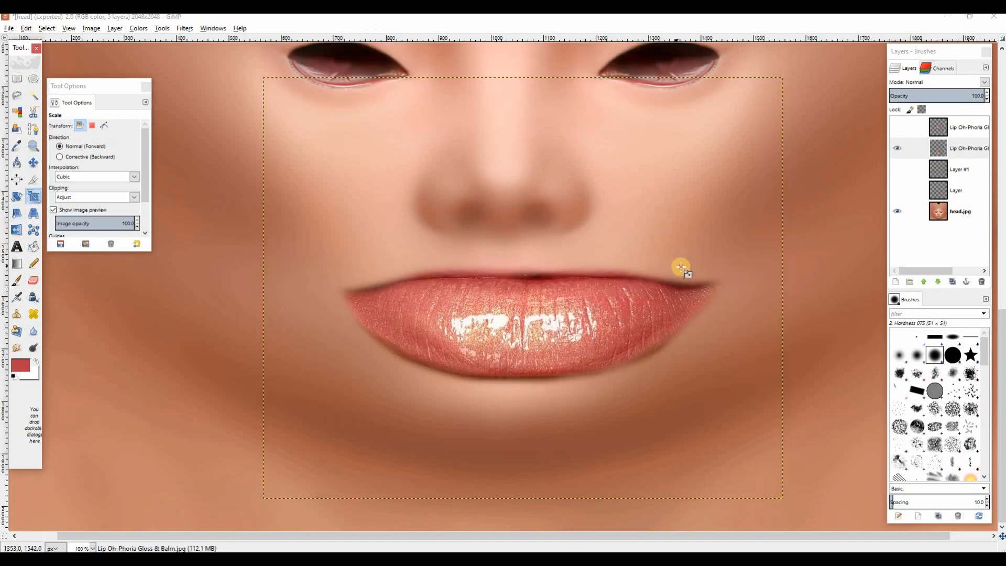
pyautogui.click(69, 78)
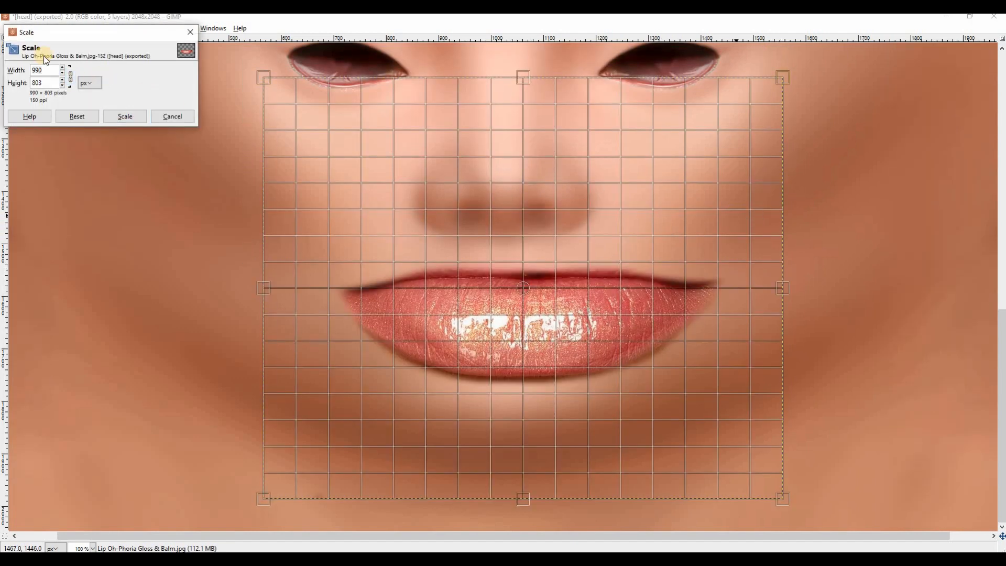
pyautogui.moveTo(739, 139); pyautogui.dragTo(366, 398)
pyautogui.click(125, 117)
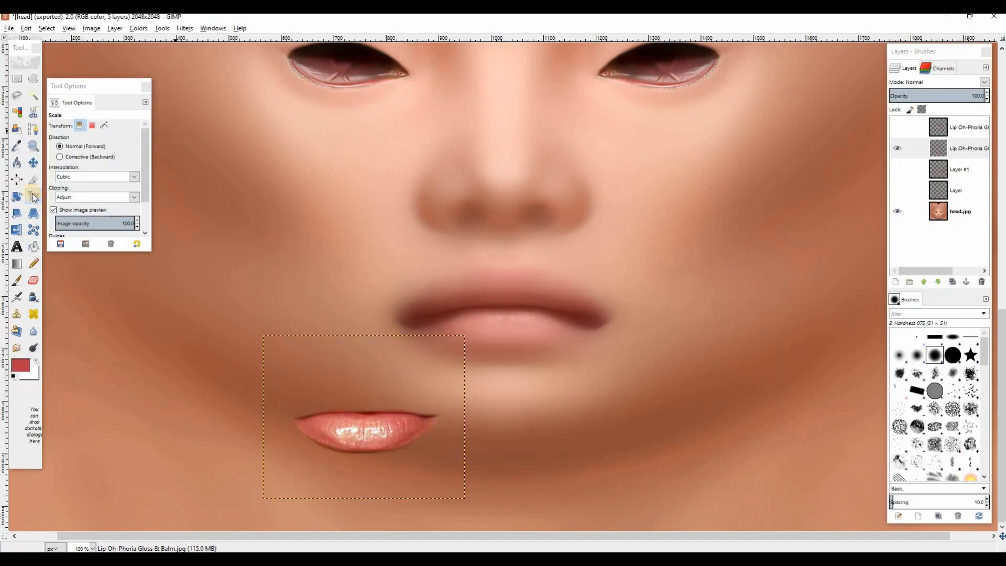
pyautogui.click(33, 163)
pyautogui.moveTo(352, 427); pyautogui.dragTo(492, 323)
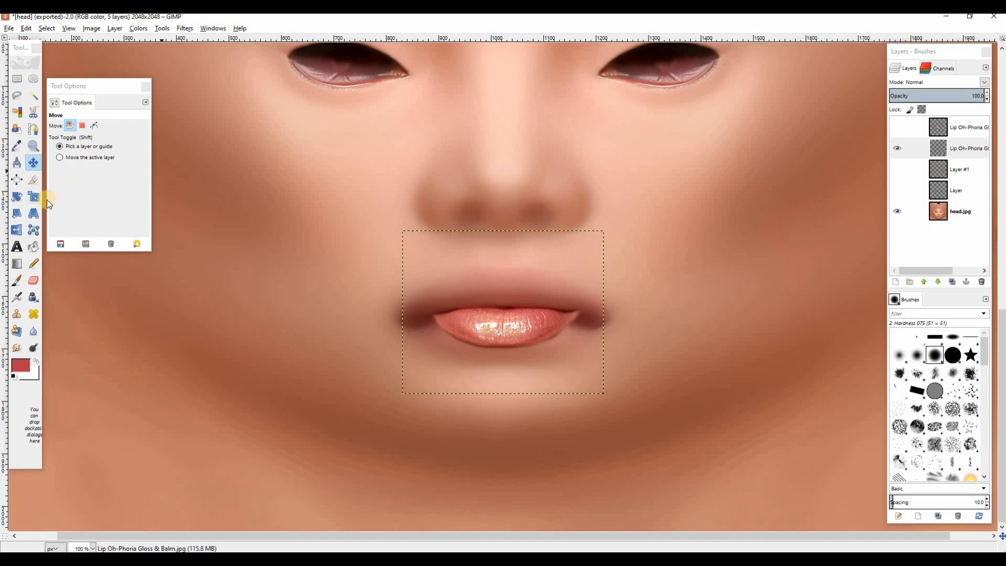
# Stretch the lower-lip layer to 492 × 320 pixels with the Scale tool.
pyautogui.click(33, 197)
pyautogui.click(593, 321)
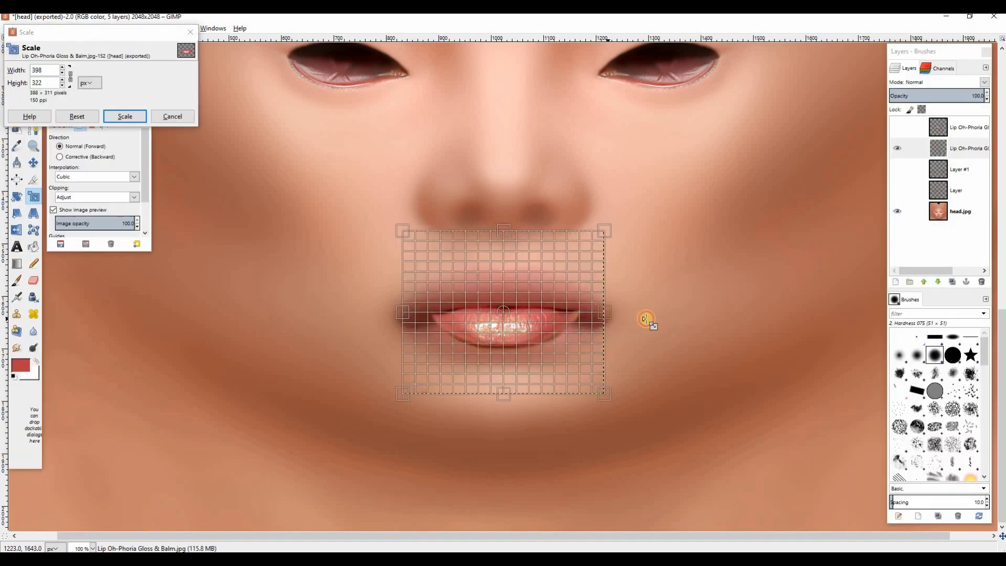
pyautogui.moveTo(645, 318); pyautogui.dragTo(657, 318)
pyautogui.moveTo(529, 397); pyautogui.dragTo(529, 403)
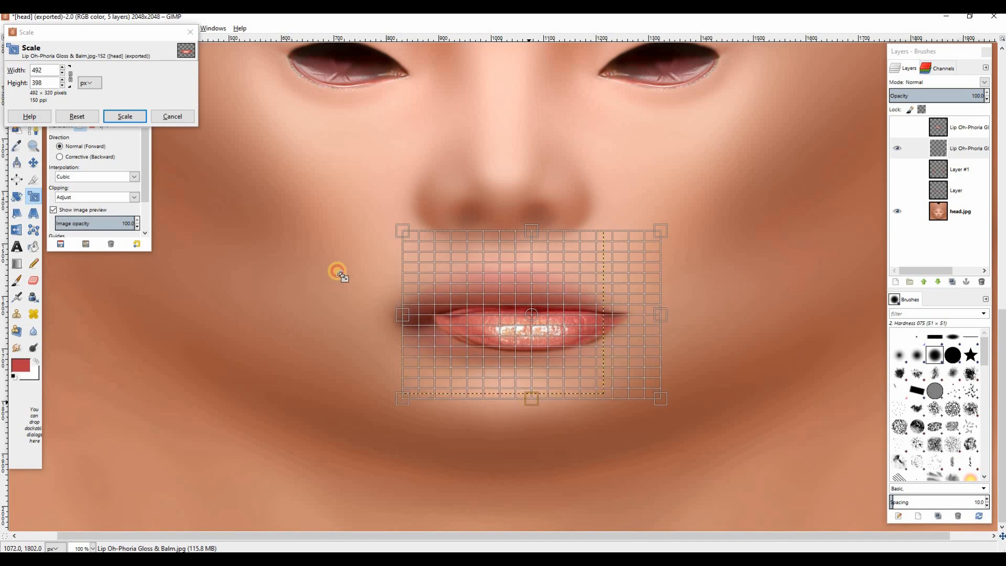
pyautogui.click(124, 115)
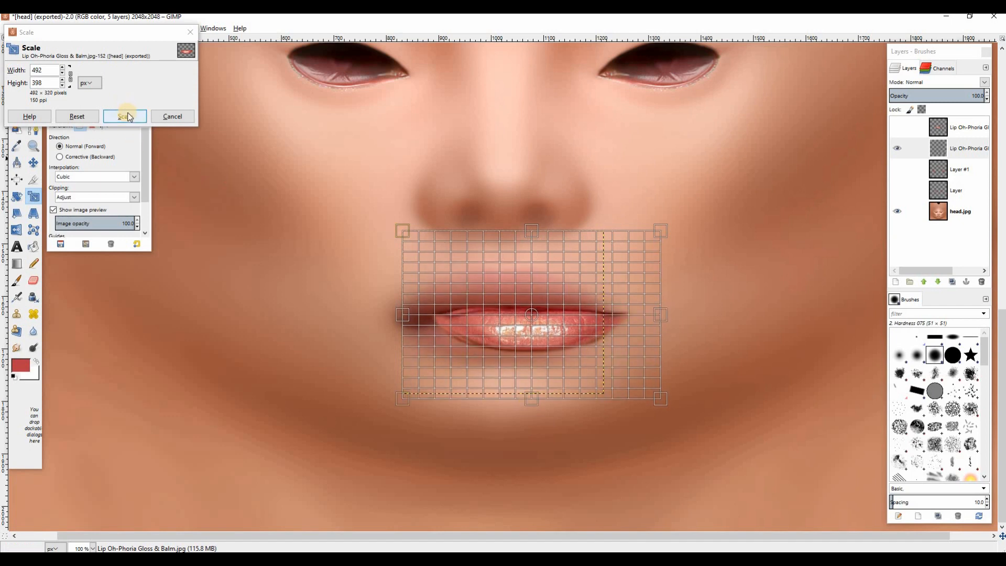
# Centre the stretched lower lip over the head's mouth and set its layer opacity to 44.5.
pyautogui.click(33, 163)
pyautogui.moveTo(512, 336); pyautogui.dragTo(499, 335)
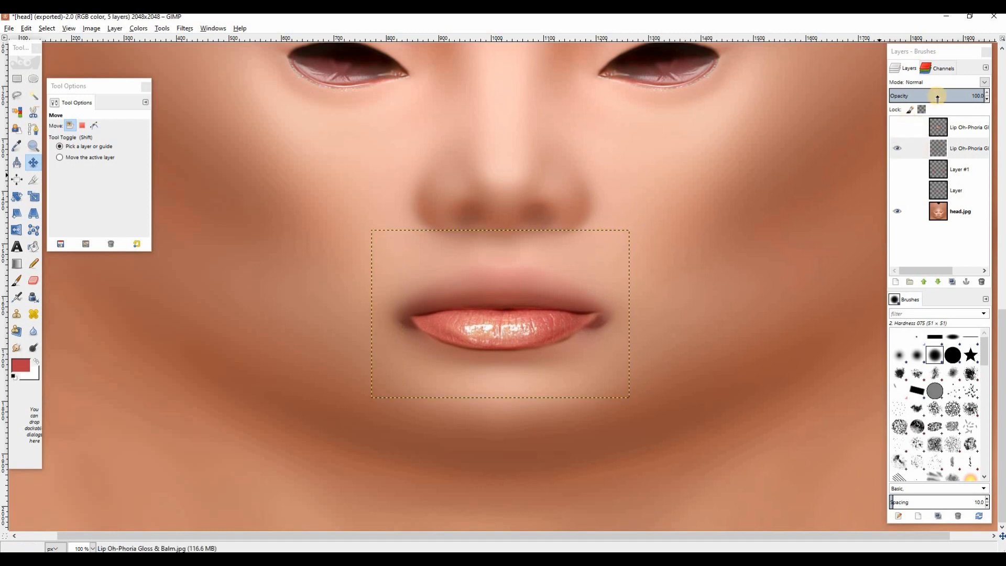
pyautogui.moveTo(938, 97); pyautogui.dragTo(932, 121)
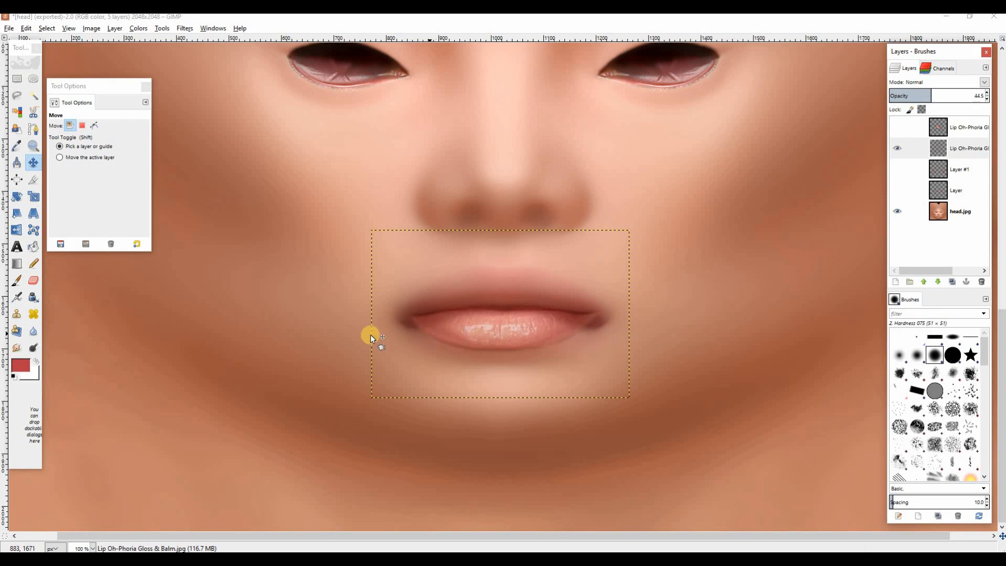
# Start the IWarp filter on the lower-lip layer and set the deform radius to 52 in Move mode.
pyautogui.click(184, 28)
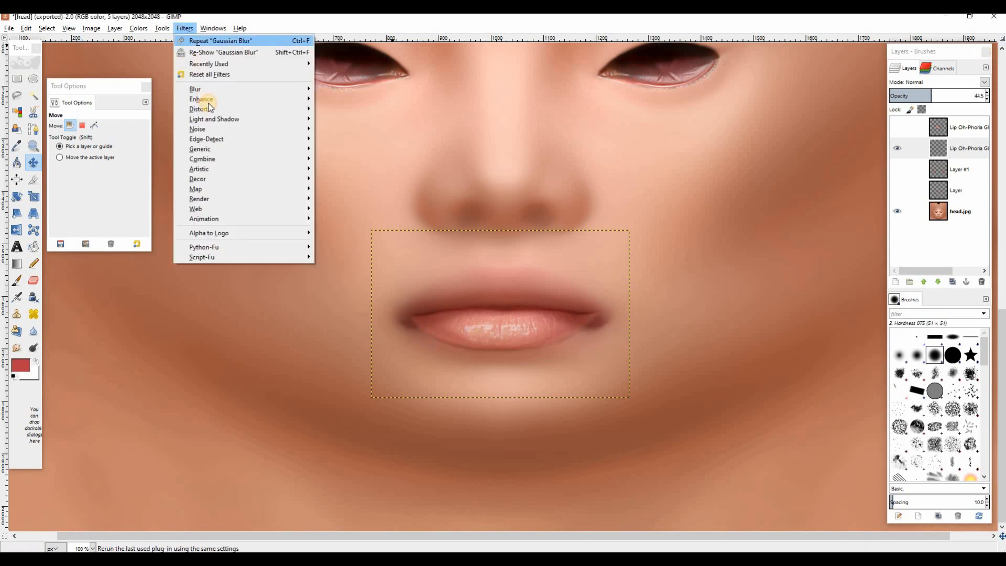
pyautogui.moveTo(247, 119)
pyautogui.moveTo(294, 109)
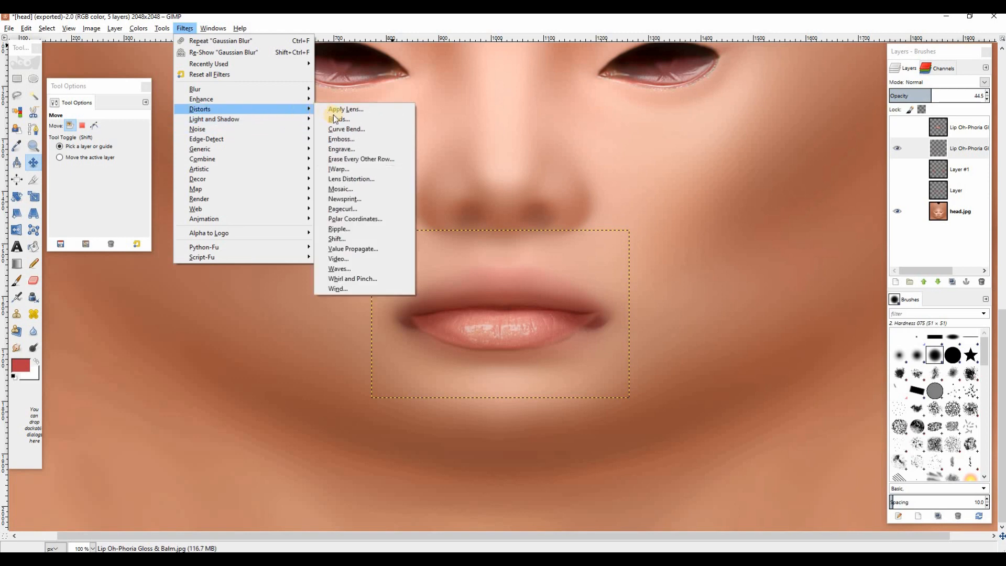
pyautogui.click(344, 173)
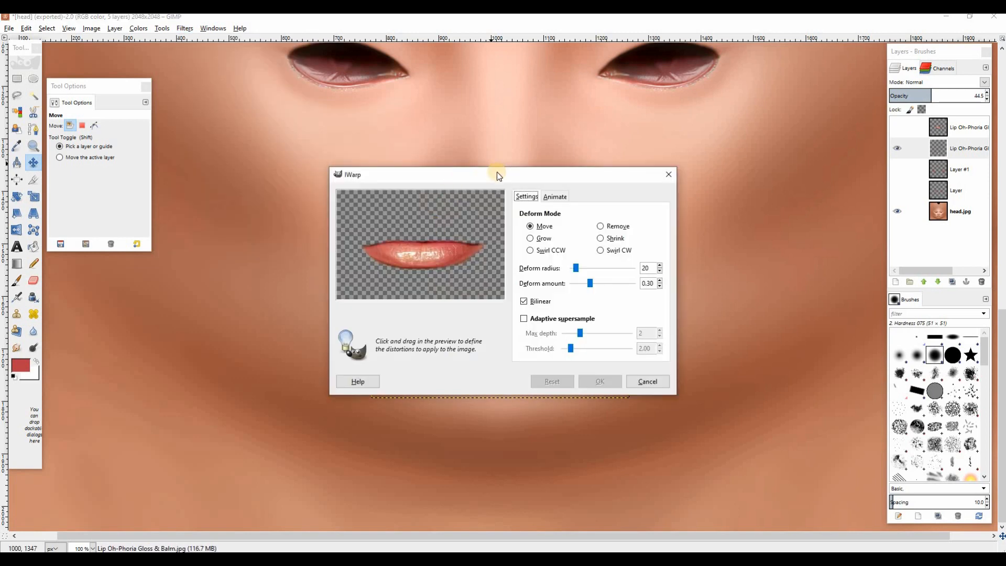
pyautogui.moveTo(497, 175); pyautogui.dragTo(573, 192)
pyautogui.moveTo(653, 285); pyautogui.dragTo(670, 290)
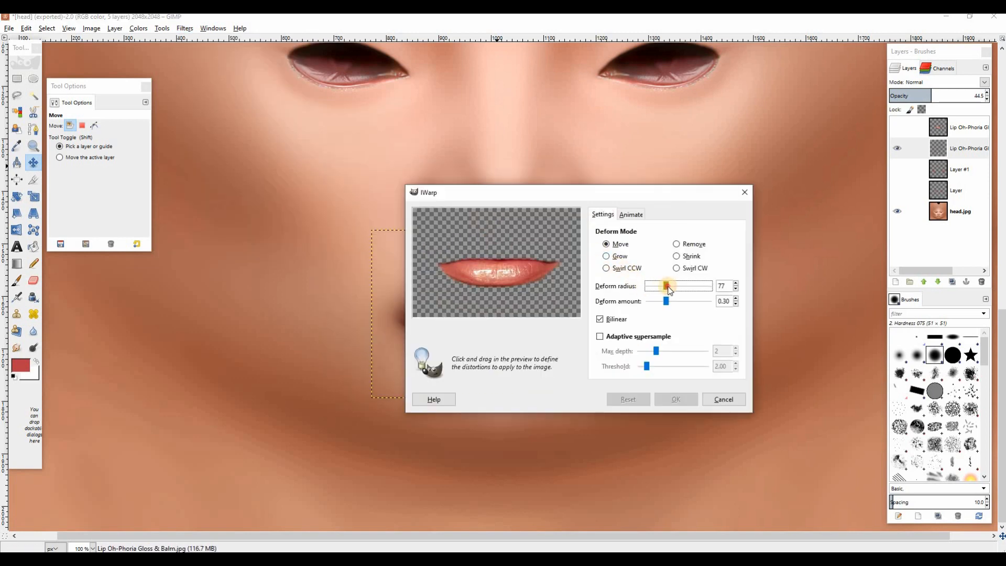
pyautogui.moveTo(626, 197); pyautogui.dragTo(805, 230)
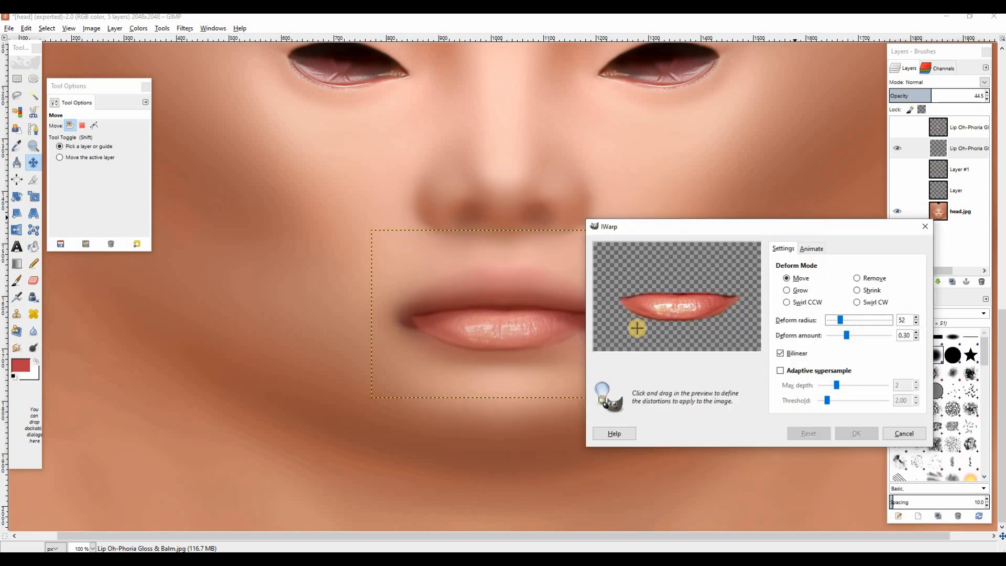
# Warp the lower lip's corners outward and its upper edge slightly upward, apply the distortion, and check the fit on the face.
pyautogui.moveTo(626, 321)
pyautogui.mouseDown()
pyautogui.moveTo(606, 326)
pyautogui.moveTo(621, 311)
pyautogui.mouseUp()
pyautogui.moveTo(725, 317)
pyautogui.mouseDown()
pyautogui.moveTo(765, 313)
pyautogui.moveTo(691, 295)
pyautogui.moveTo(732, 317)
pyautogui.mouseUp()
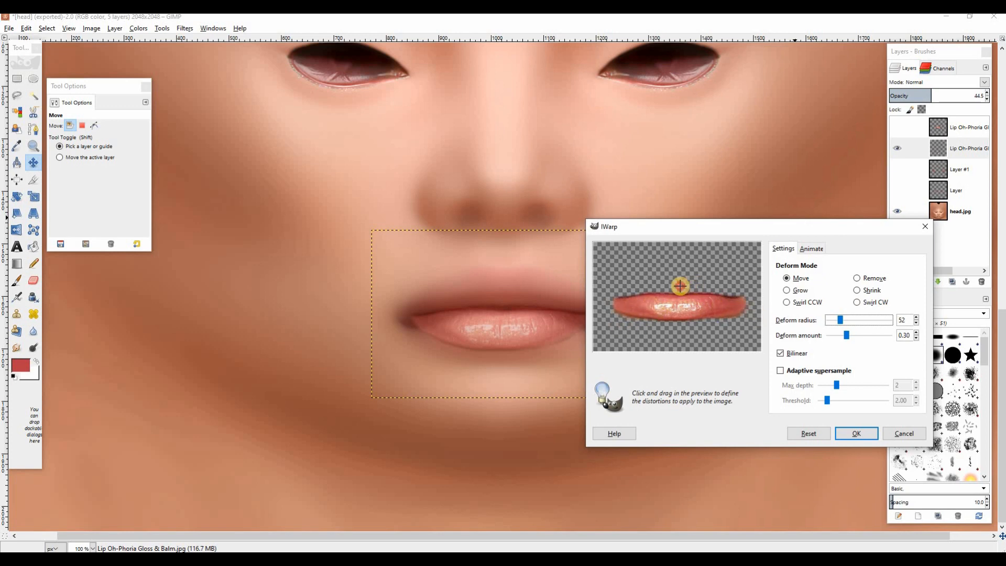
pyautogui.moveTo(680, 282); pyautogui.dragTo(680, 279)
pyautogui.click(857, 434)
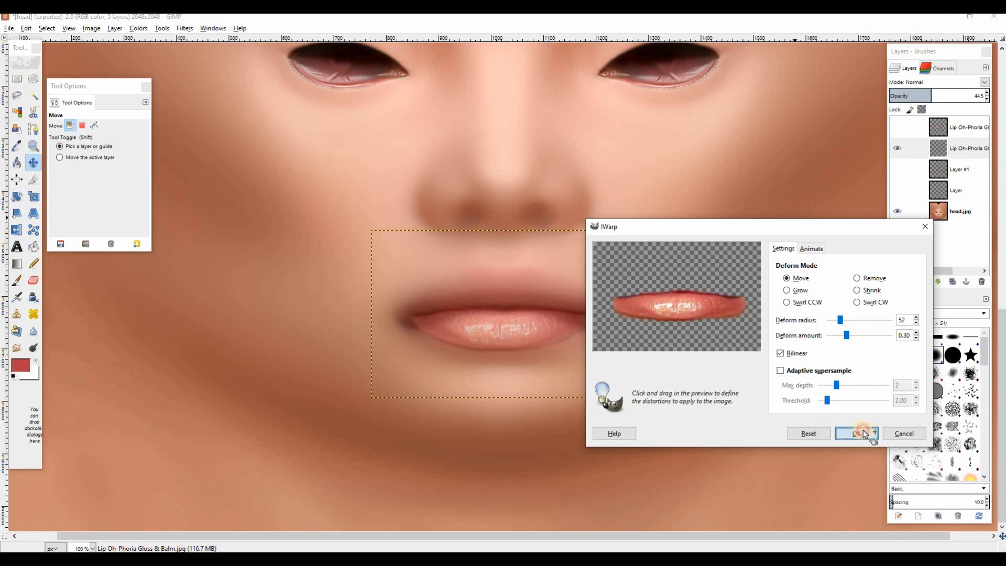
pyautogui.press('Tab')
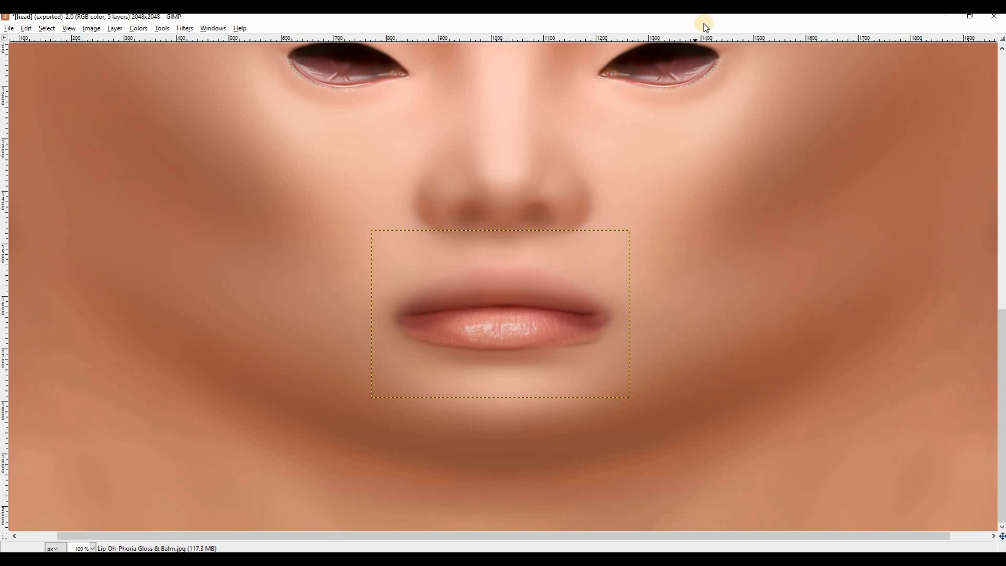
pyautogui.press('Tab')
# Lower the lower-lip layer's opacity to 14.8 and erase around the lip's lower edge.
pyautogui.moveTo(931, 92); pyautogui.dragTo(899, 97)
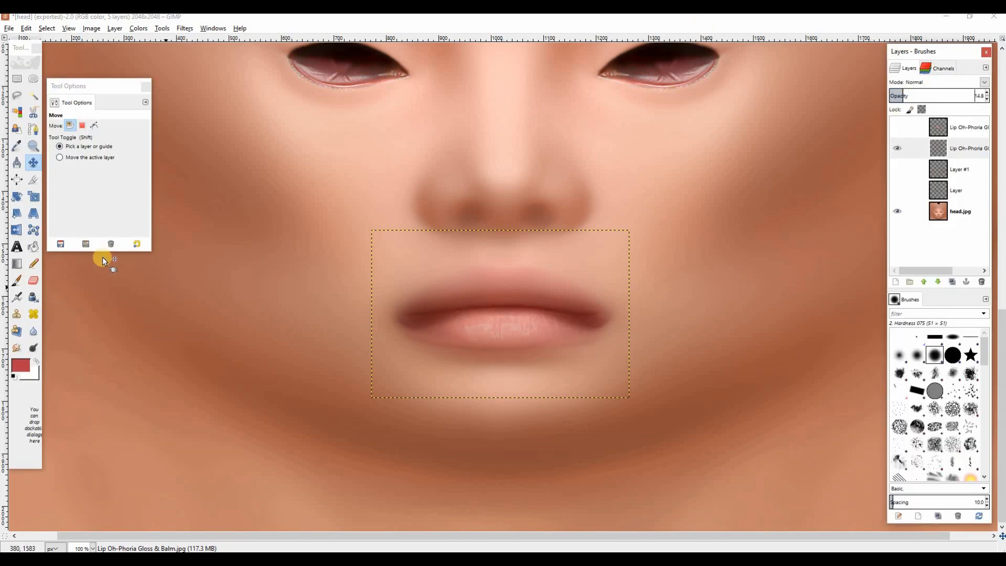
pyautogui.click(33, 280)
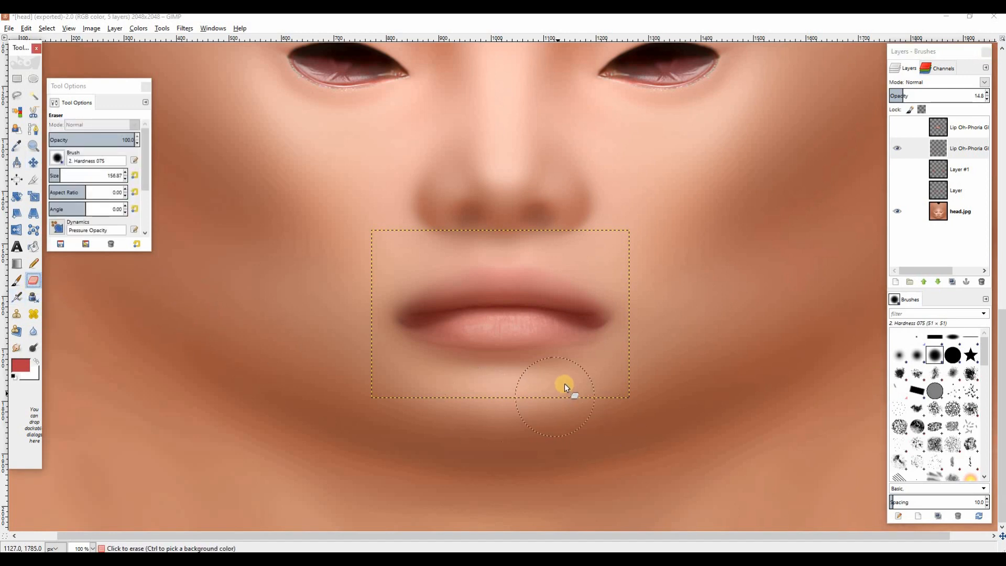
pyautogui.moveTo(565, 383); pyautogui.dragTo(609, 375)
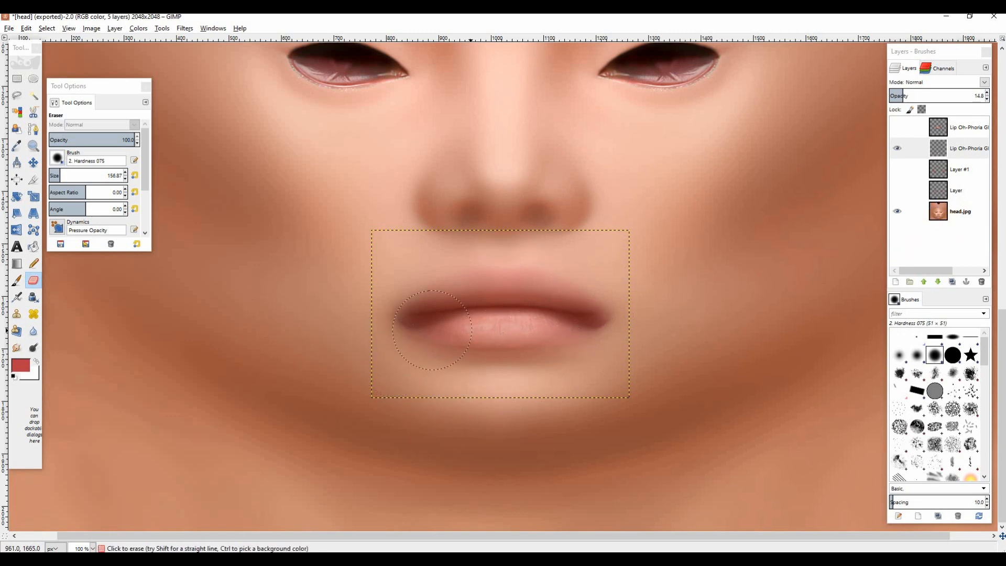
# Set the lower-lip layer's opacity to 72.5 and erase excess along the lip's corners and upper edge.
pyautogui.moveTo(922, 96); pyautogui.dragTo(960, 111)
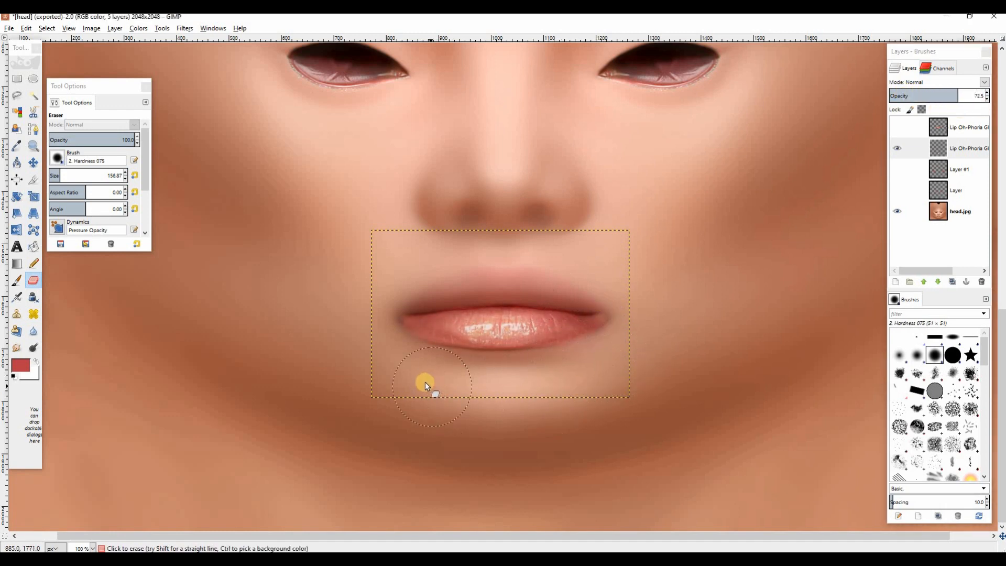
pyautogui.click(394, 288)
pyautogui.click(601, 283)
pyautogui.moveTo(601, 283); pyautogui.dragTo(532, 263)
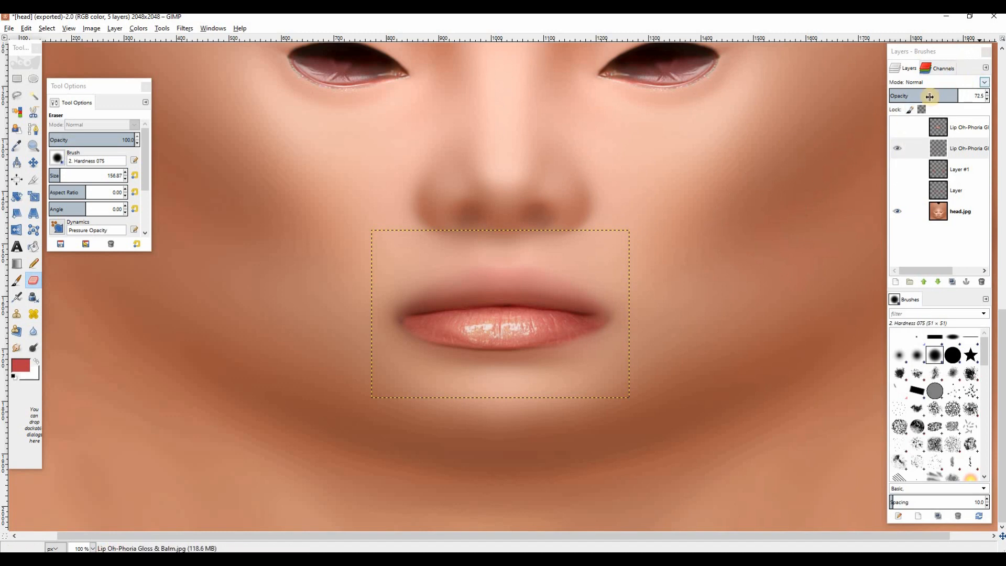
# Hide the lower-lip layer, show and select the upper-lip layer, and move it down toward the mouth.
pyautogui.click(907, 126)
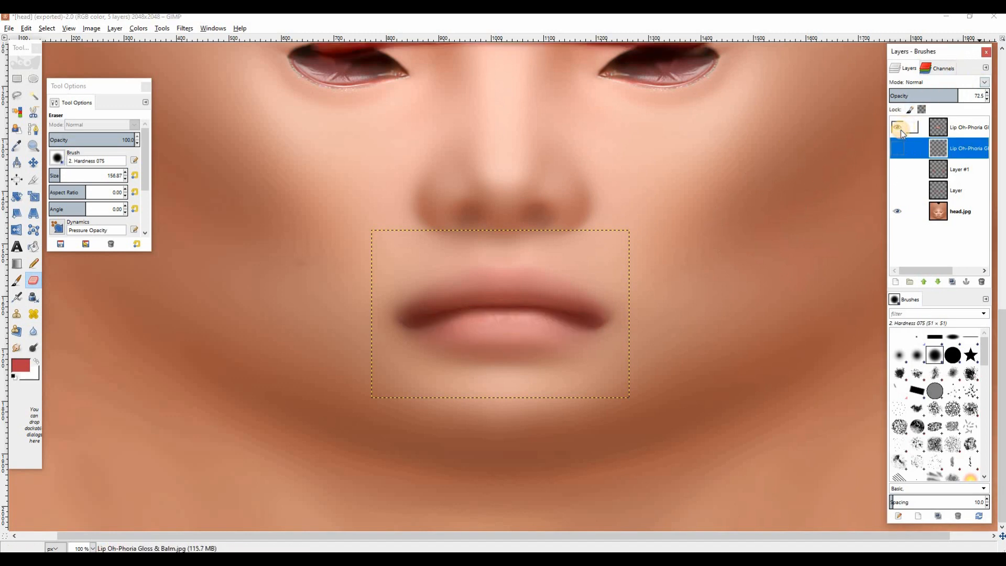
pyautogui.click(948, 126)
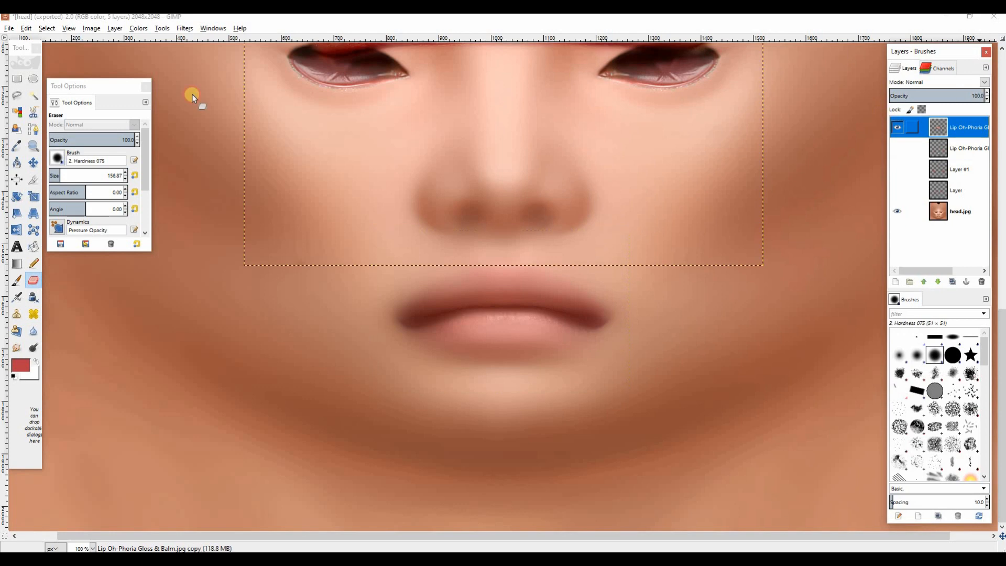
pyautogui.click(33, 163)
pyautogui.scroll(5, 558, 200)
pyautogui.moveTo(539, 226); pyautogui.dragTo(536, 417)
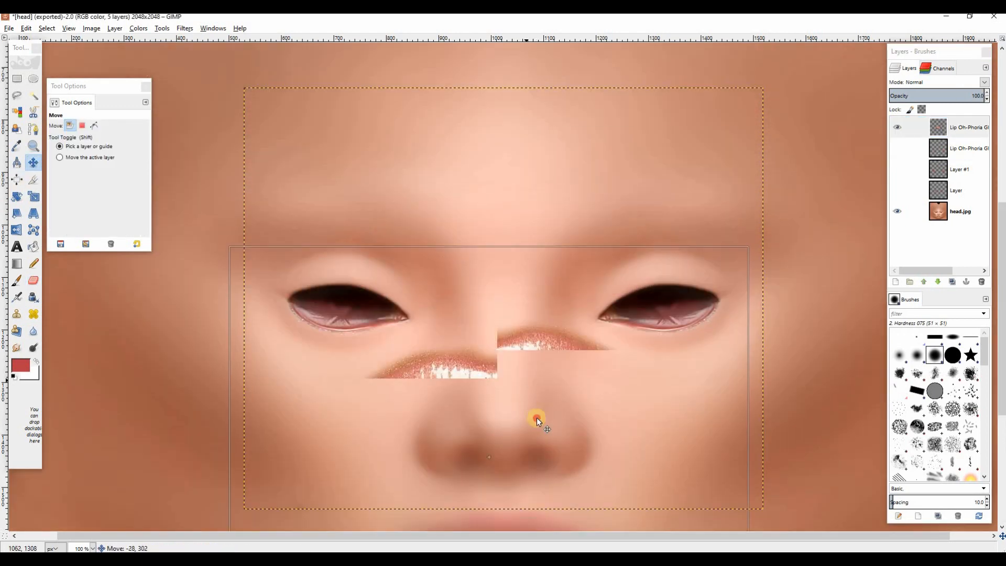
pyautogui.scroll(-5, 589, 314)
# Scale the upper-lip layer to 381 × 309 px and move it onto the mouth.
pyautogui.moveTo(543, 201); pyautogui.dragTo(146, 446)
pyautogui.click(39, 194)
pyautogui.click(124, 117)
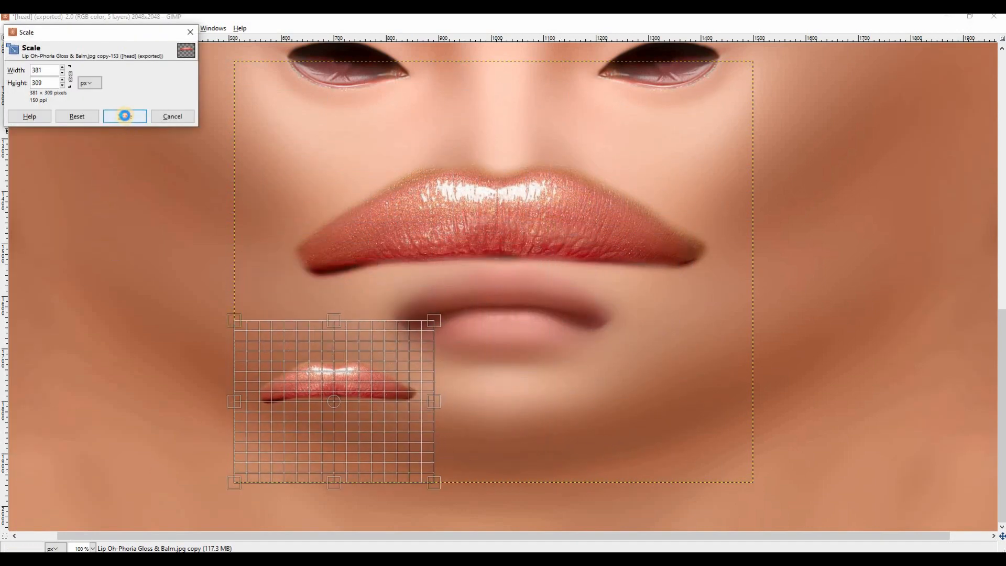
pyautogui.moveTo(318, 370); pyautogui.dragTo(504, 281)
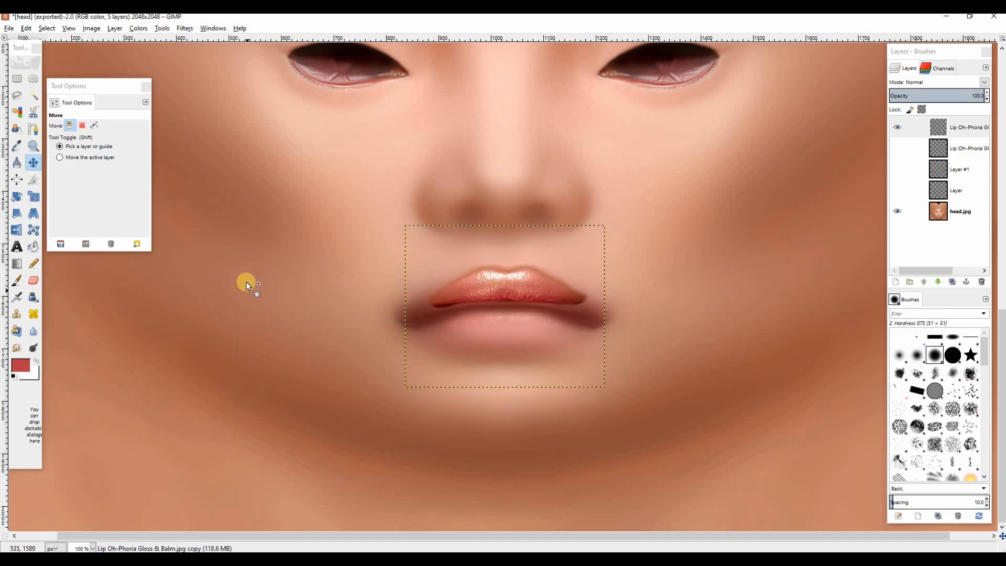
# Enlarge the upper-lip layer to 436 × 354 px and center it over the head texture's upper lip.
pyautogui.click(34, 196)
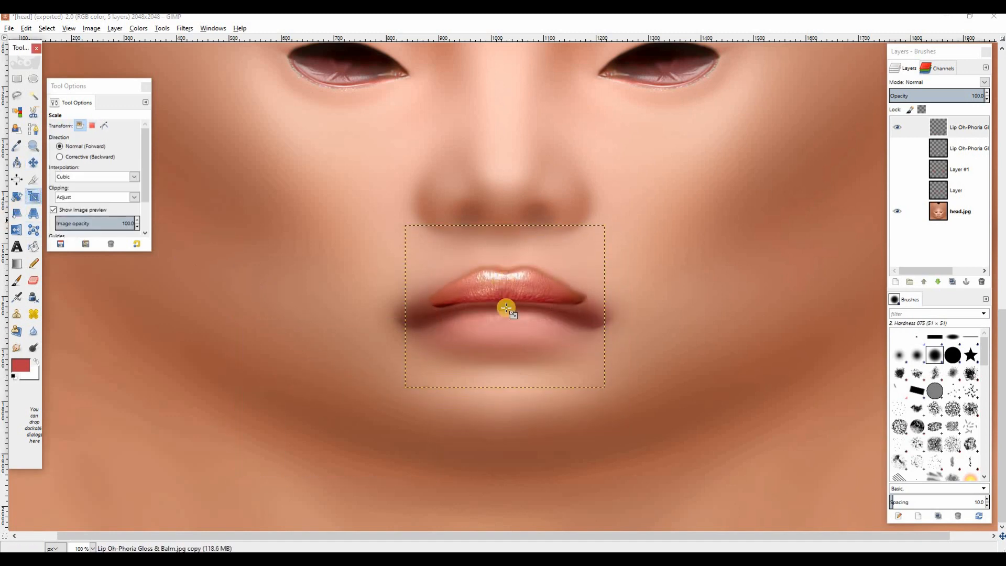
pyautogui.click(414, 341)
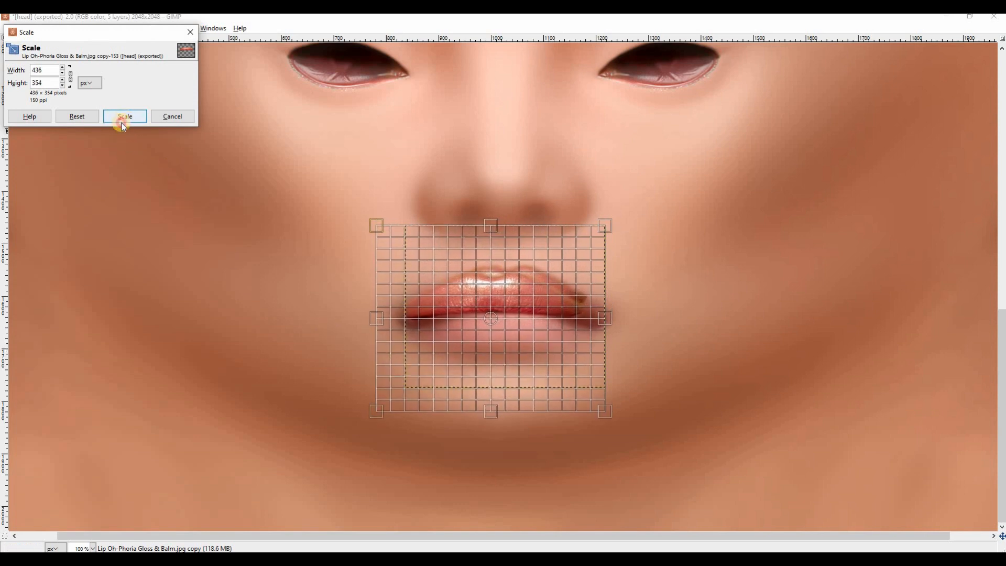
pyautogui.click(124, 116)
pyautogui.click(33, 163)
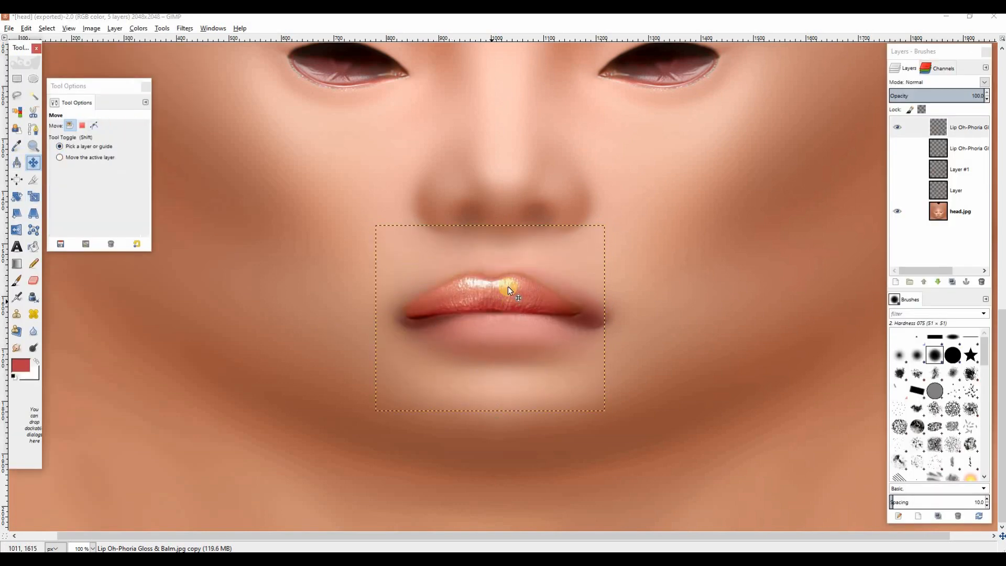
pyautogui.moveTo(508, 287); pyautogui.dragTo(520, 280)
# Warp the upper-lip layer's corners outward and down with IWarp in Move mode, deform radius 52, and apply the distortion.
pyautogui.click(183, 29)
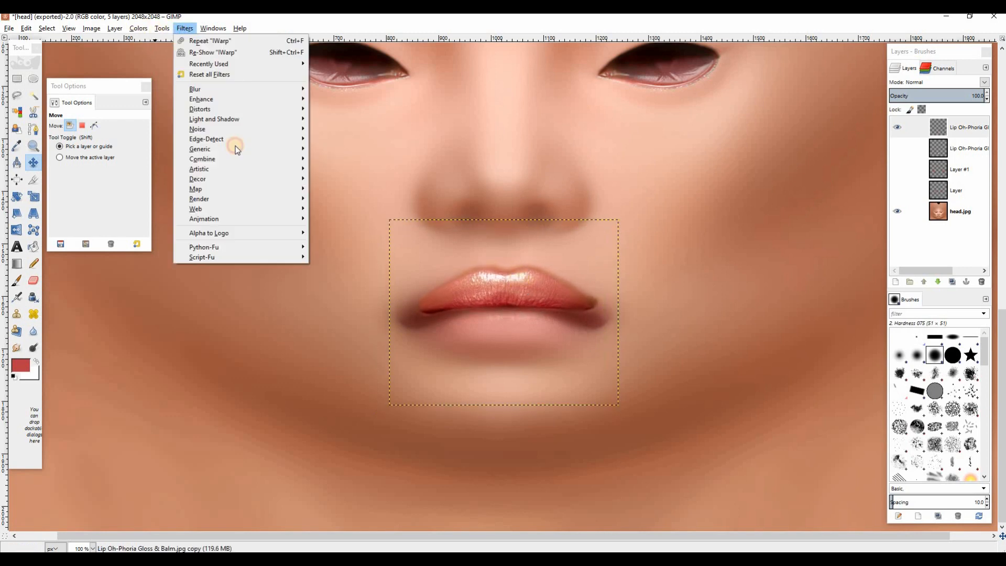
pyautogui.moveTo(307, 118)
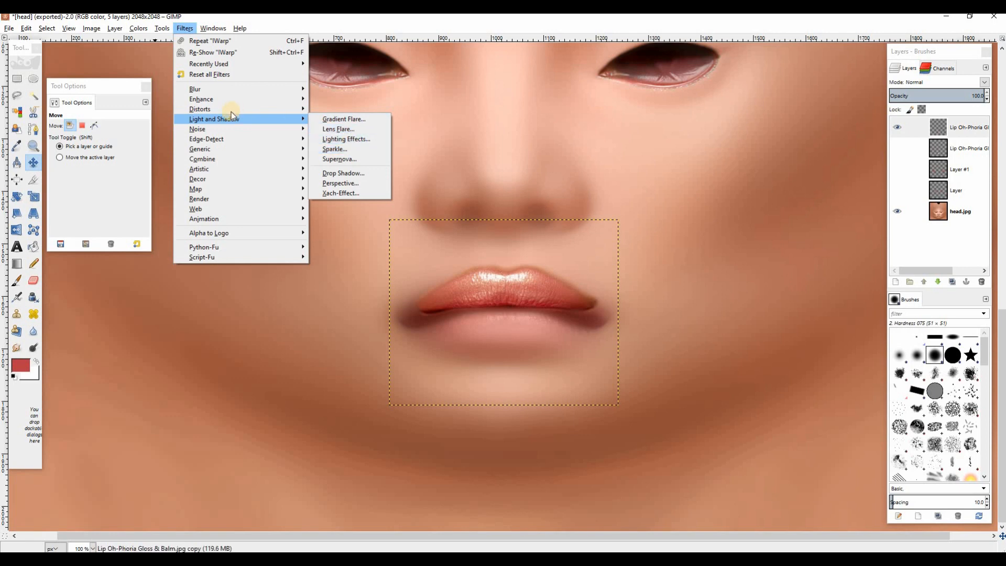
pyautogui.moveTo(234, 109)
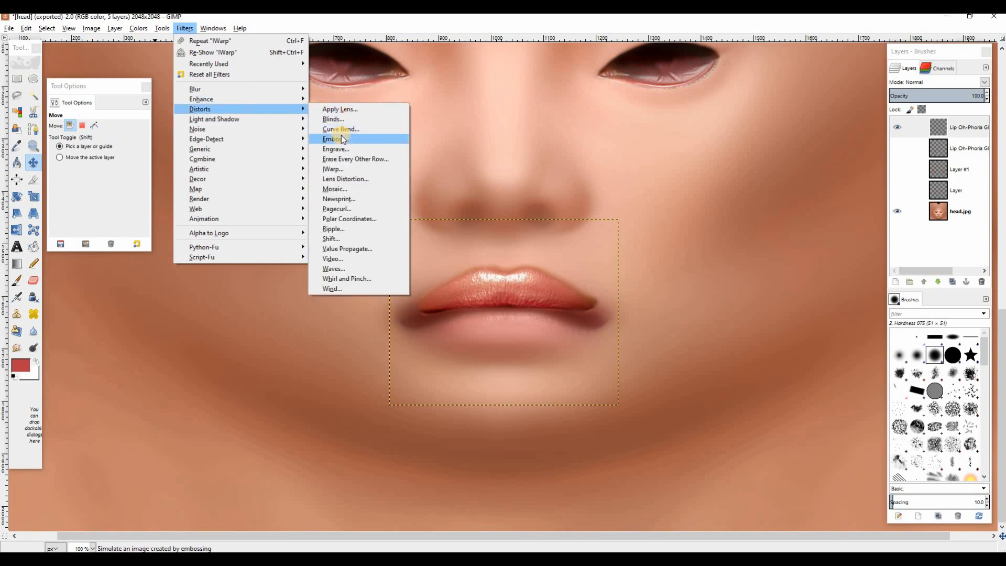
pyautogui.click(338, 172)
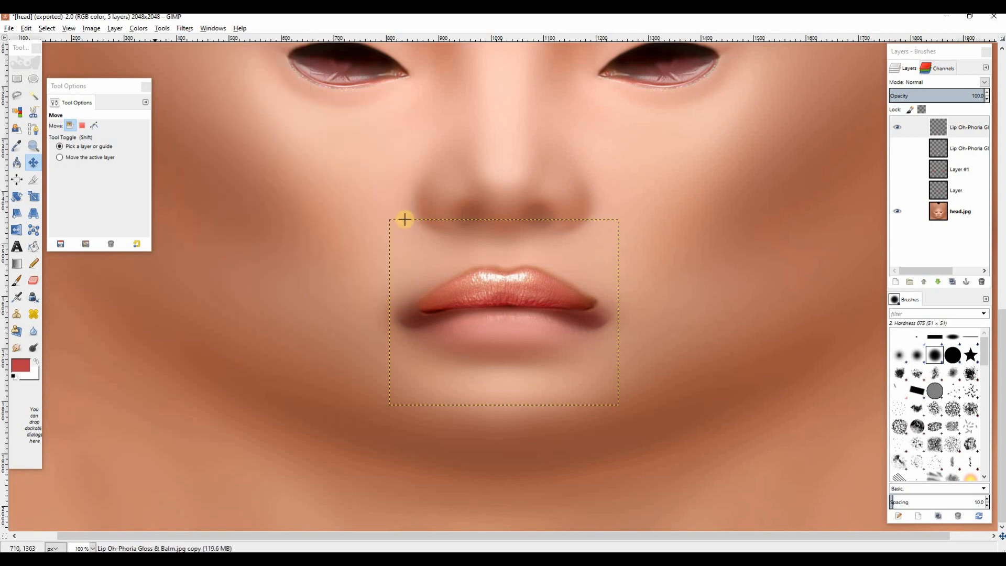
pyautogui.moveTo(331, 268); pyautogui.dragTo(348, 265)
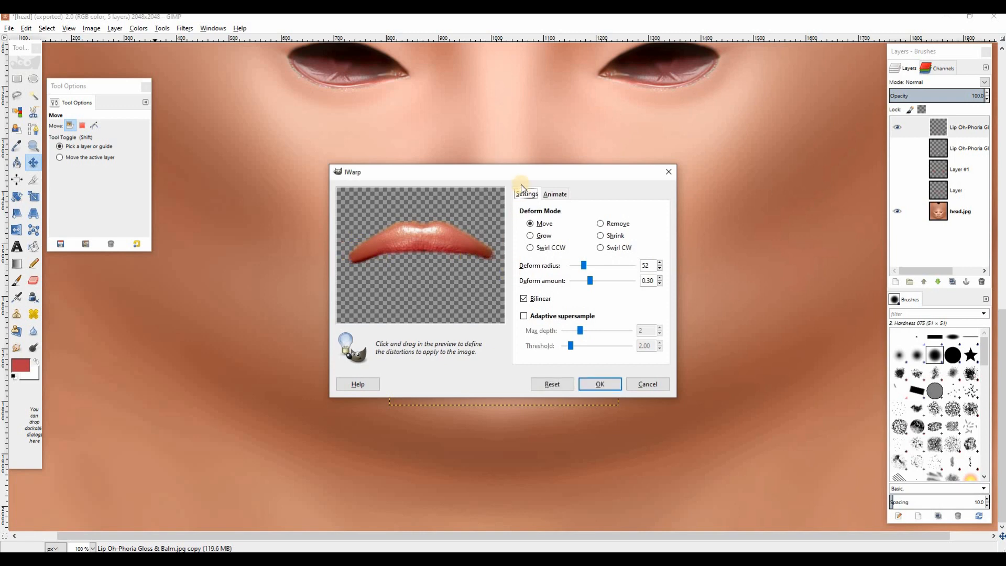
pyautogui.moveTo(522, 167); pyautogui.dragTo(517, 362)
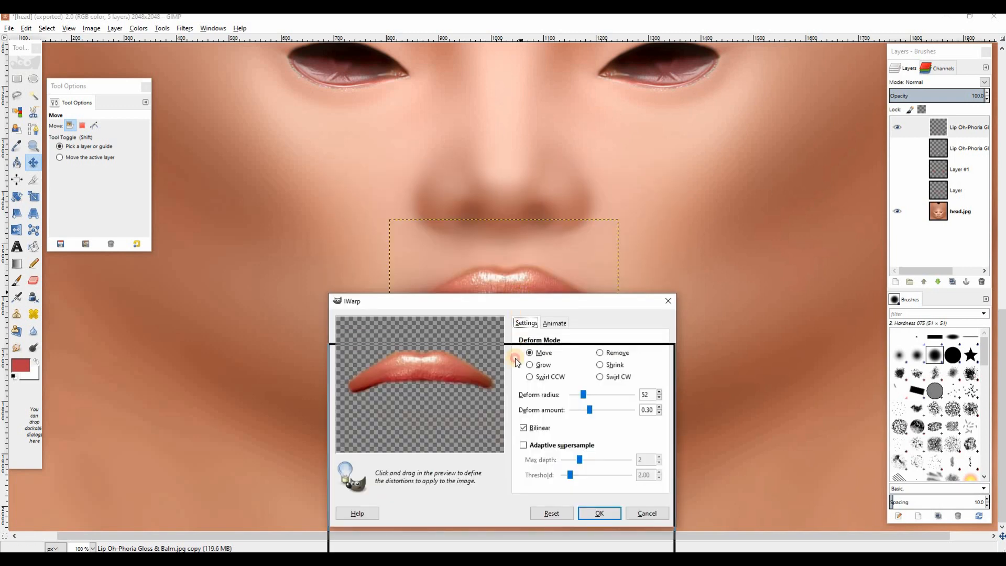
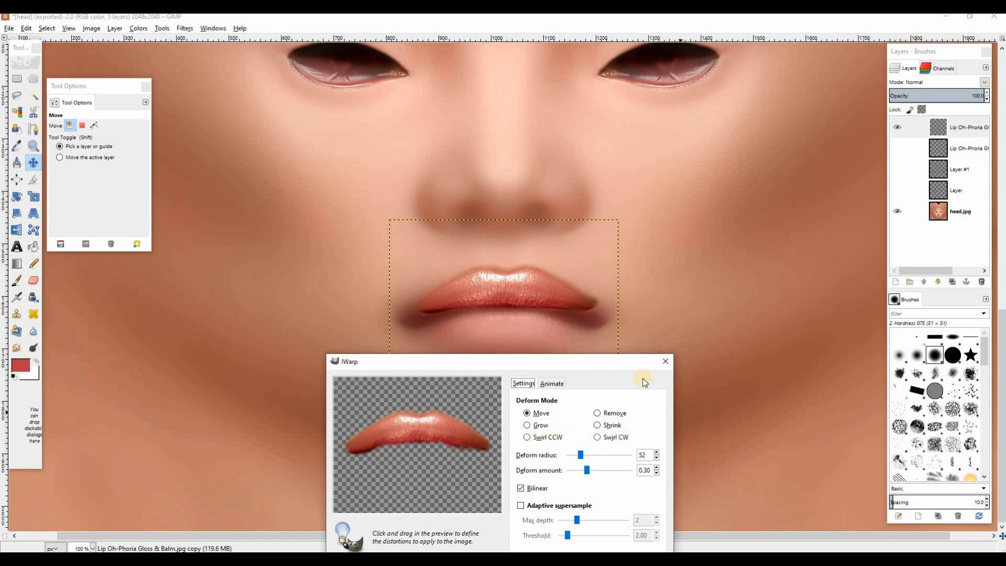
pyautogui.moveTo(644, 323); pyautogui.dragTo(690, 252)
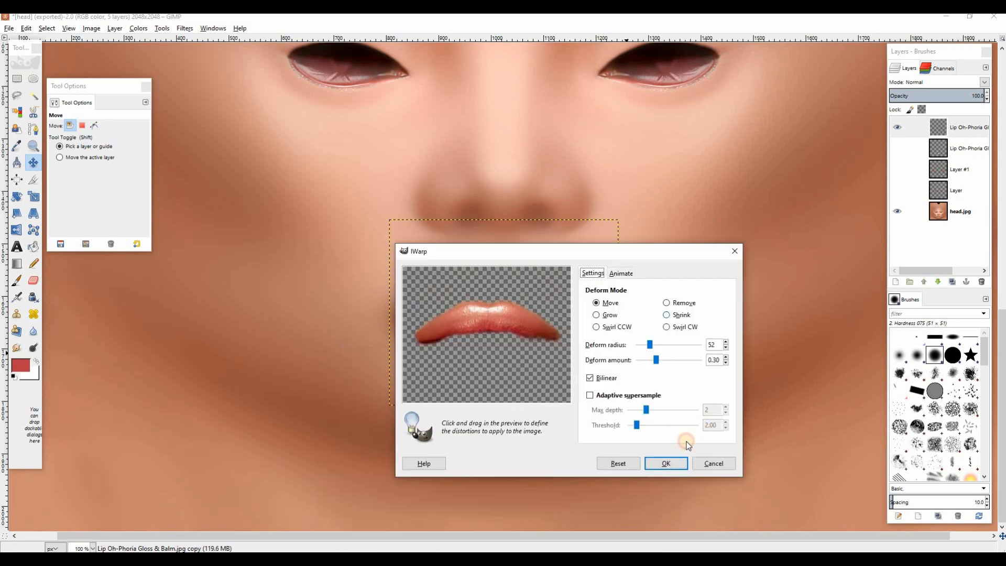
pyautogui.click(661, 464)
pyautogui.click(659, 456)
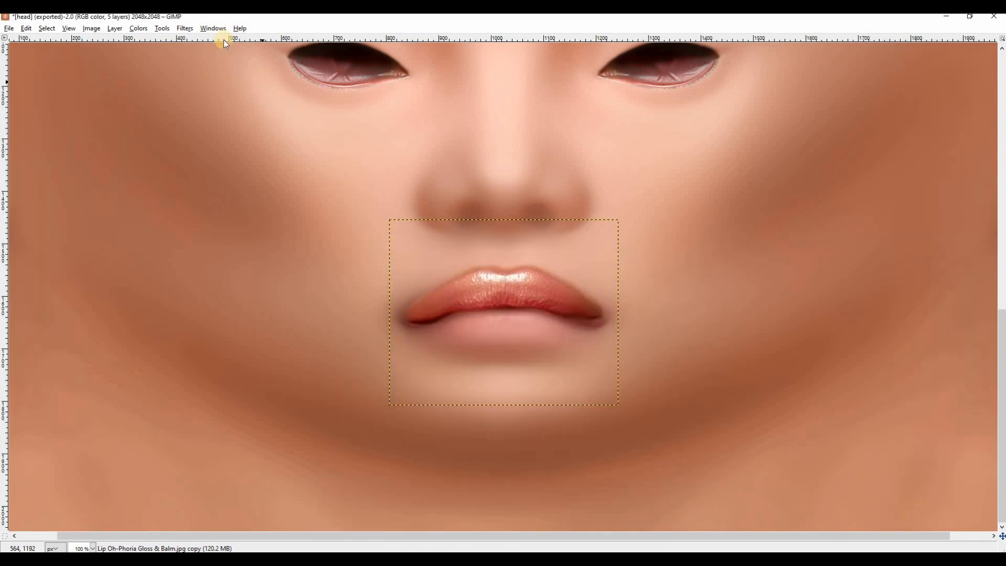
# Apply IWarp again to stretch both upper-lip corners slightly further out, and check the fit on the face.
pyautogui.click(184, 30)
pyautogui.moveTo(283, 108)
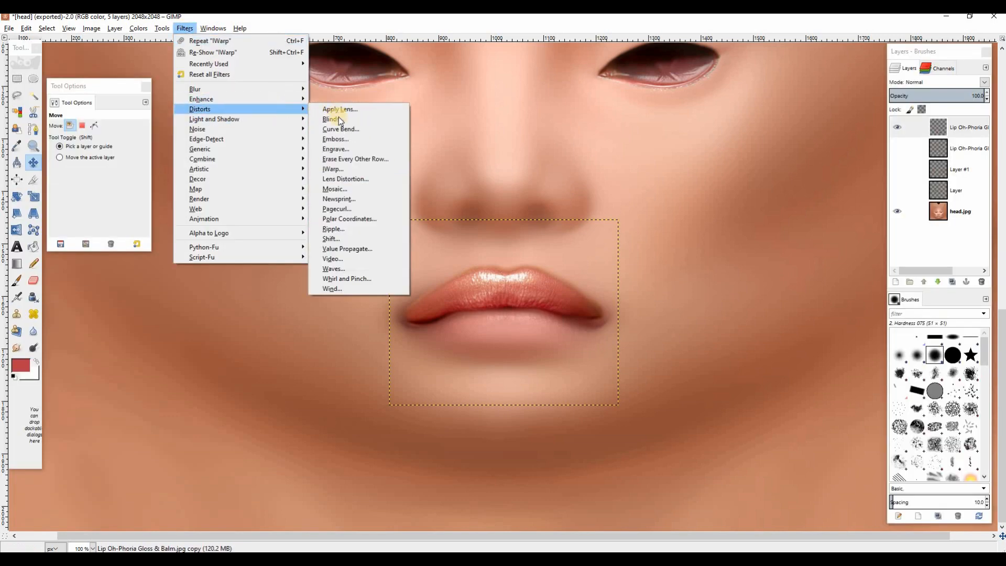
pyautogui.click(332, 169)
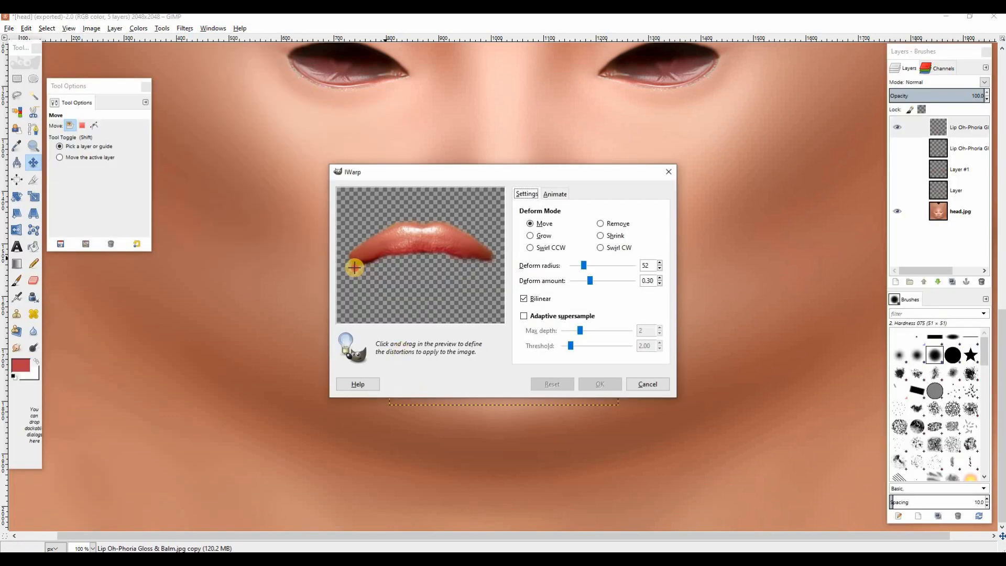
pyautogui.moveTo(354, 268); pyautogui.dragTo(377, 269)
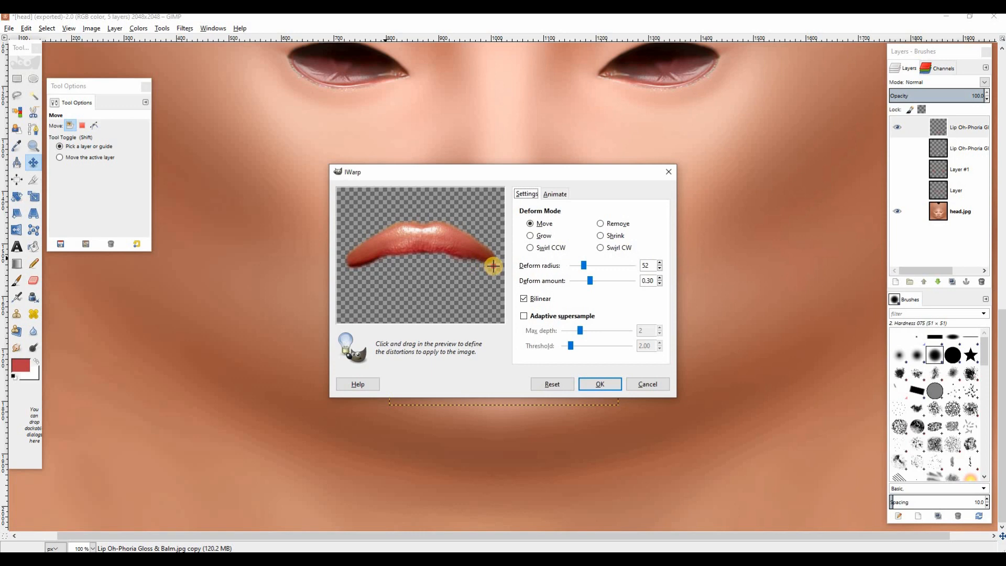
pyautogui.click(606, 382)
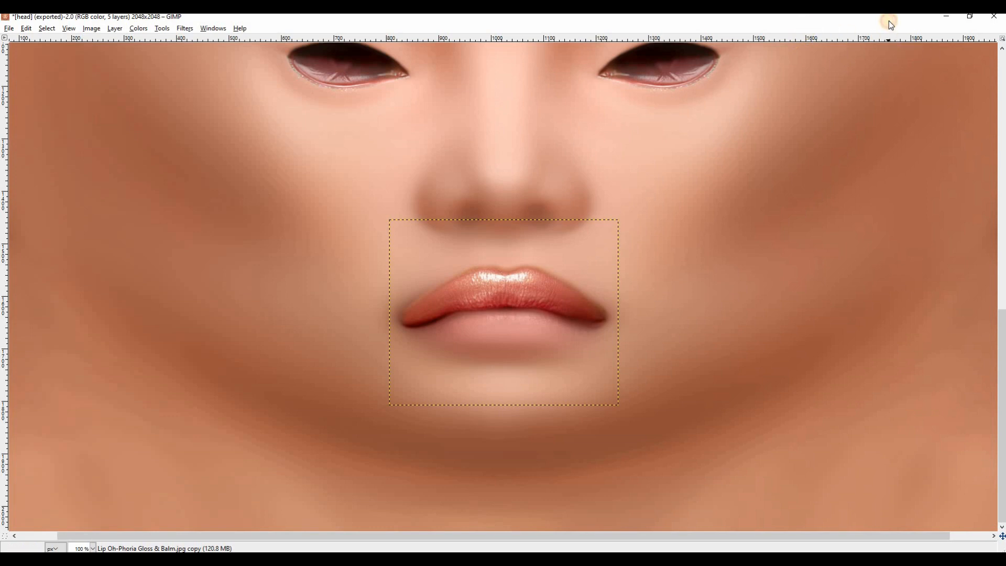
pyautogui.press('Tab')
# Show the lower-lip layer and merge the upper-lip layer down into it.
pyautogui.click(900, 150)
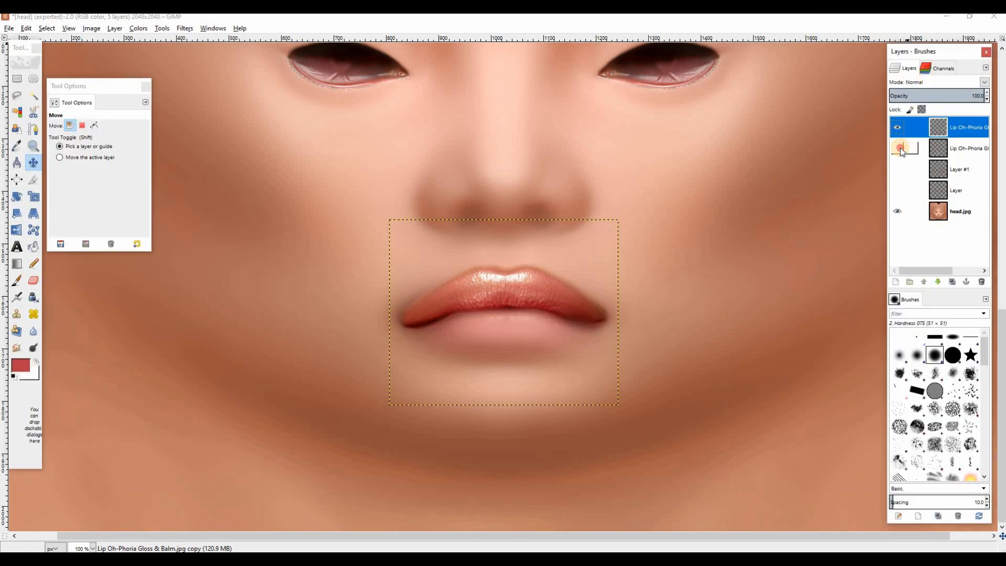
pyautogui.rightClick(954, 128)
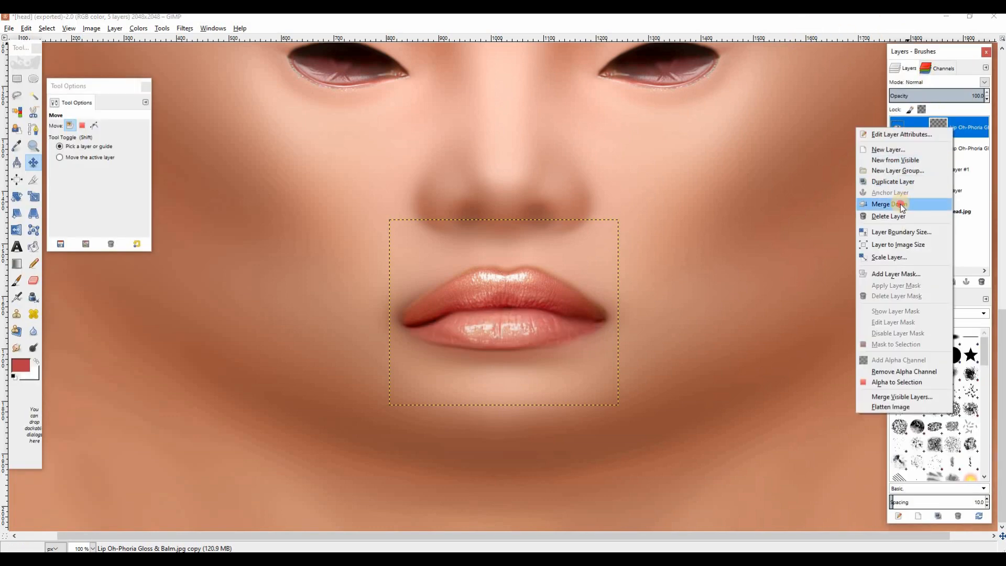
pyautogui.click(869, 201)
# Apply the Sharpen filter to the merged lip layer and check the lips without the docks in view.
pyautogui.click(179, 30)
pyautogui.moveTo(253, 100)
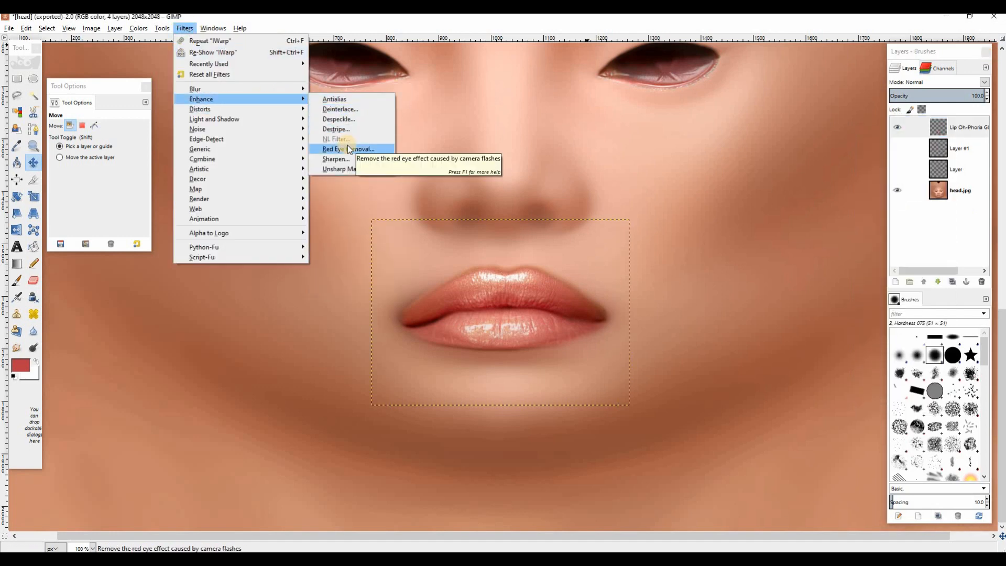
pyautogui.click(530, 332)
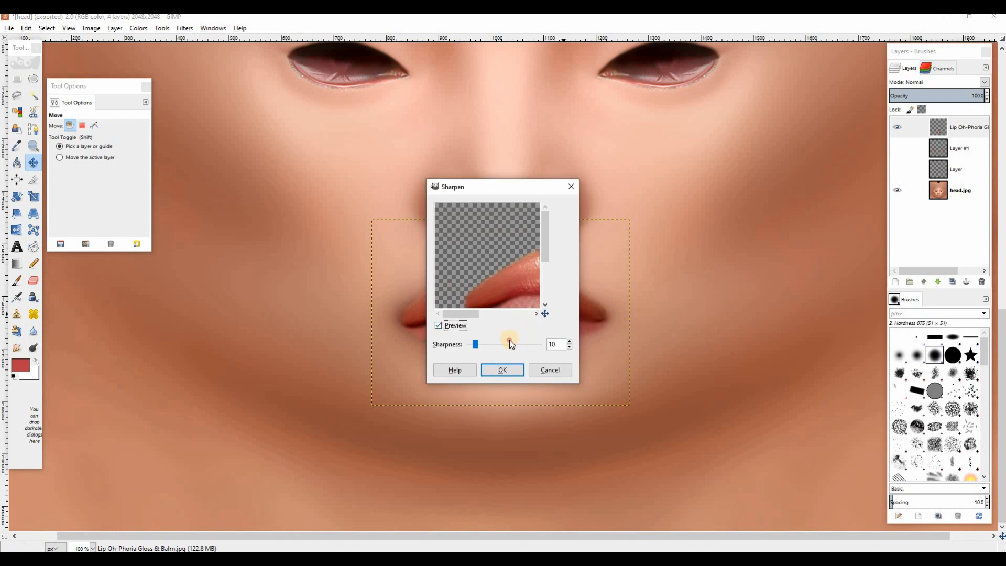
pyautogui.click(509, 340)
pyautogui.click(511, 371)
pyautogui.press('Tab')
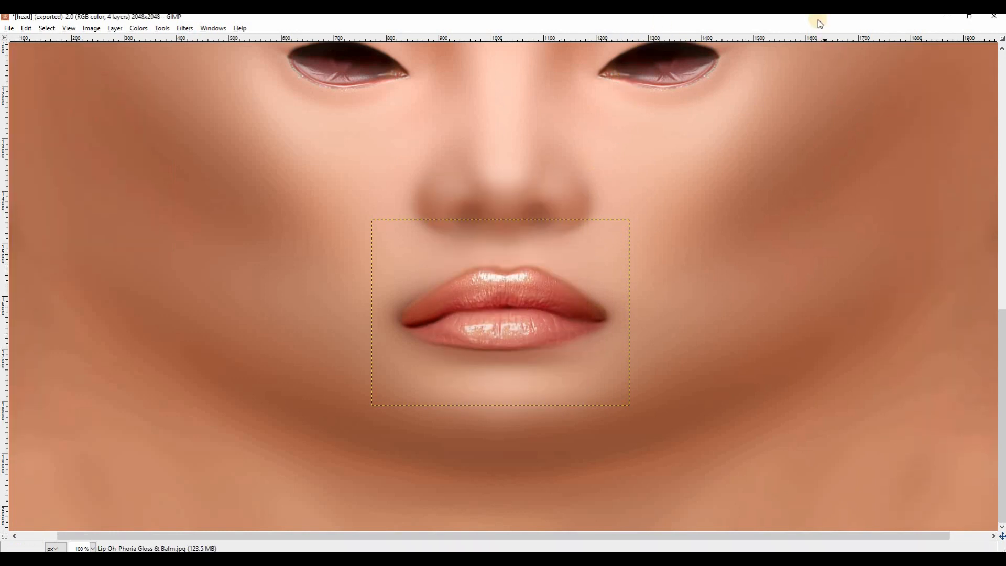
pyautogui.press('Tab')
# Hide the head.jpg layer and show the eye makeup and blush layers along with the lips.
pyautogui.click(897, 190)
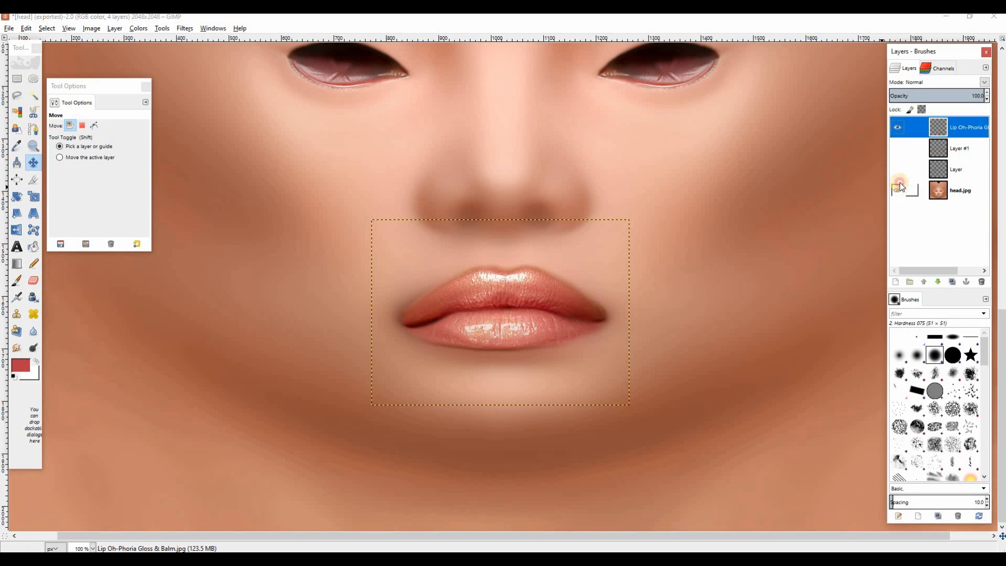
pyautogui.click(897, 168)
pyautogui.click(897, 154)
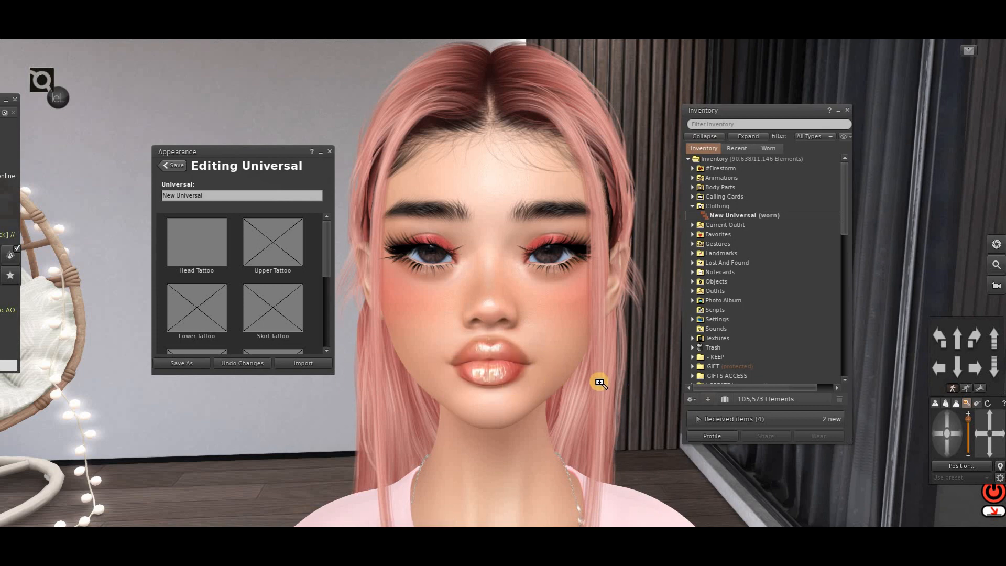
# Switch to the Second Life viewer and examine the eye makeup, blush and lips on the avatar's face up close.
pyautogui.scroll(1, 600, 382)
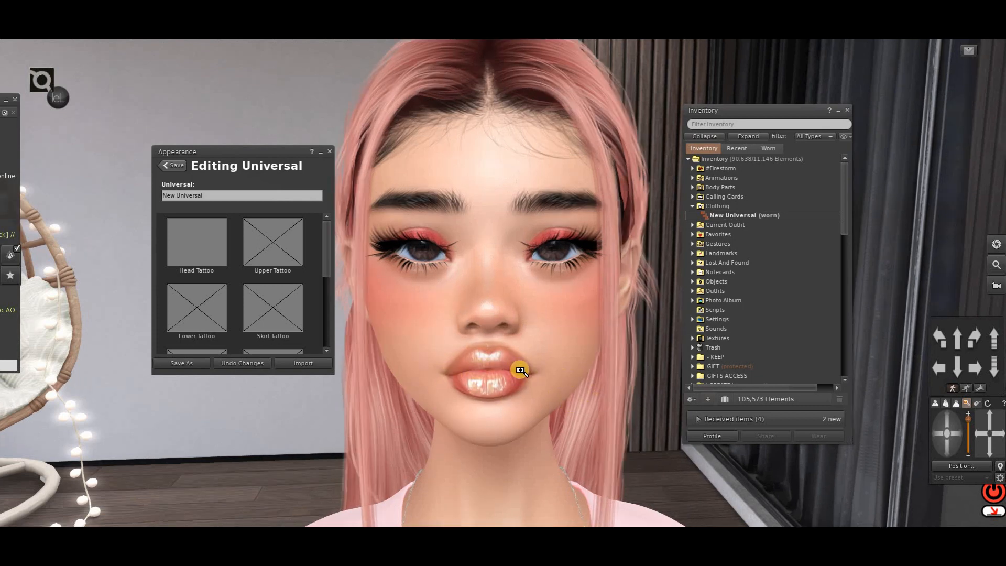
pyautogui.click(987, 449)
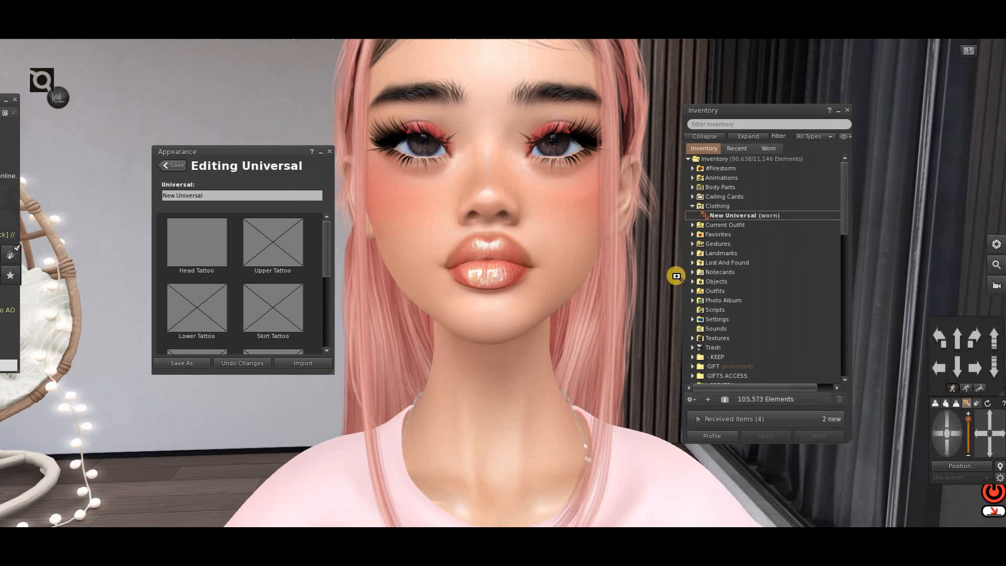
pyautogui.click(949, 425)
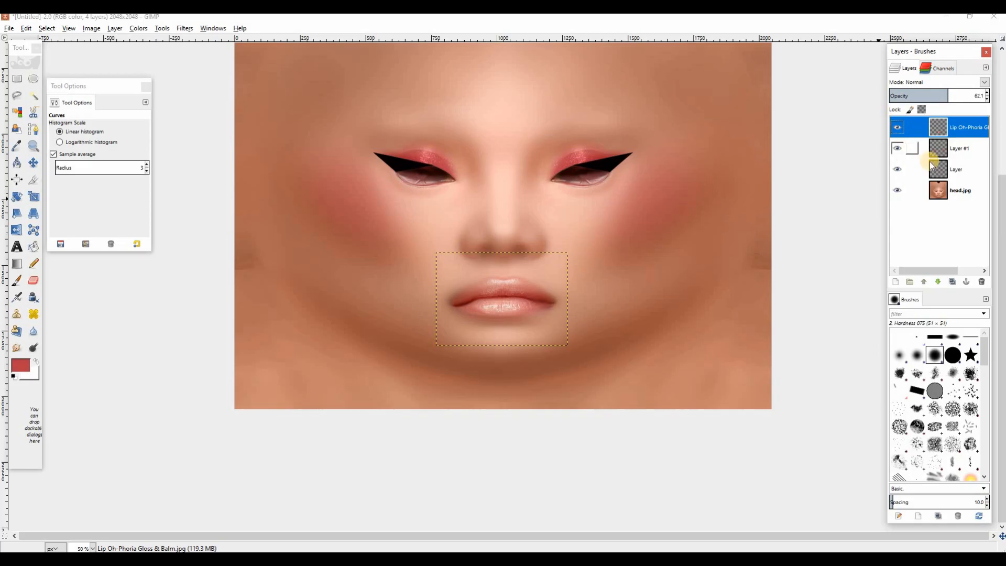
# Switch to the untitled head document in GIMP and delete its lip layer.
pyautogui.click(937, 170)
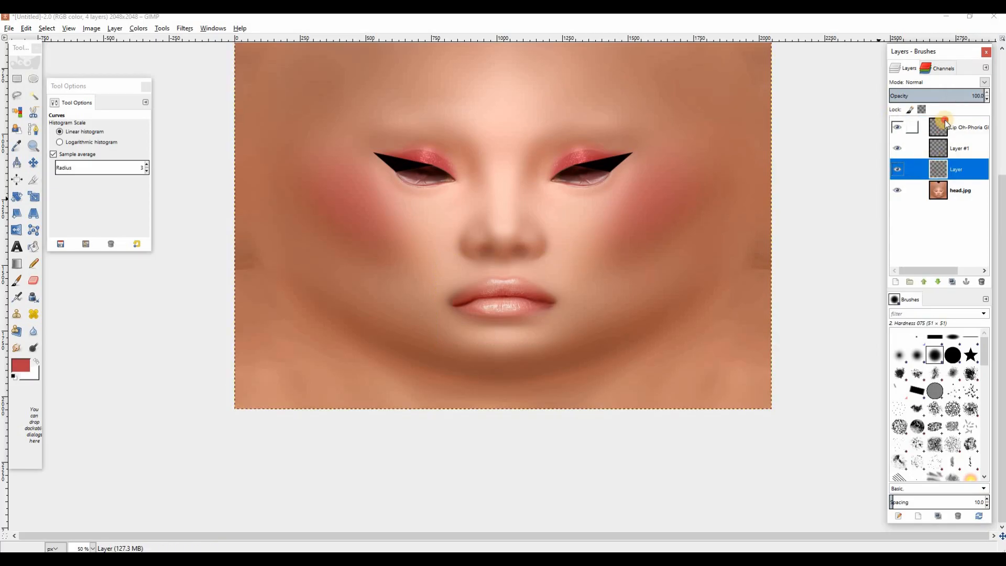
pyautogui.moveTo(945, 120); pyautogui.dragTo(982, 281)
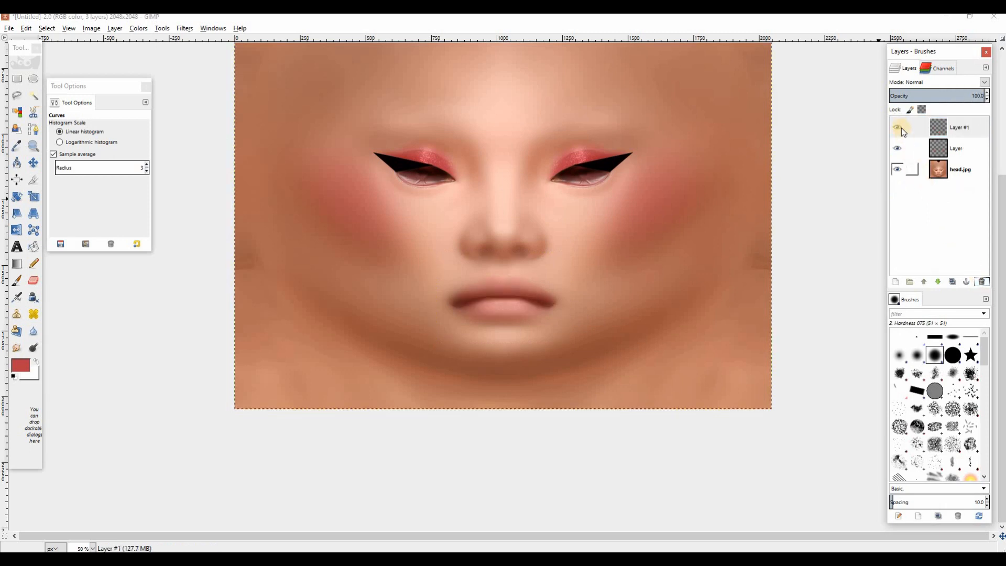
# Hide the head.jpg and eye makeup layers so only the blush on Layer #1 shows, and export the image.
pyautogui.click(898, 127)
pyautogui.click(898, 127)
pyautogui.click(894, 162)
pyautogui.click(893, 153)
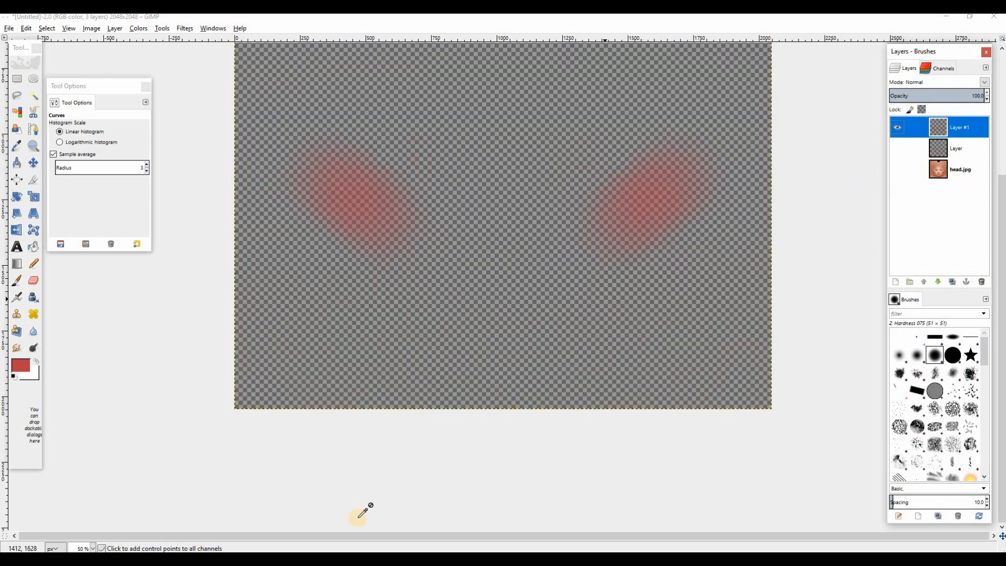
pyautogui.hotkey('ctrl', 'e')
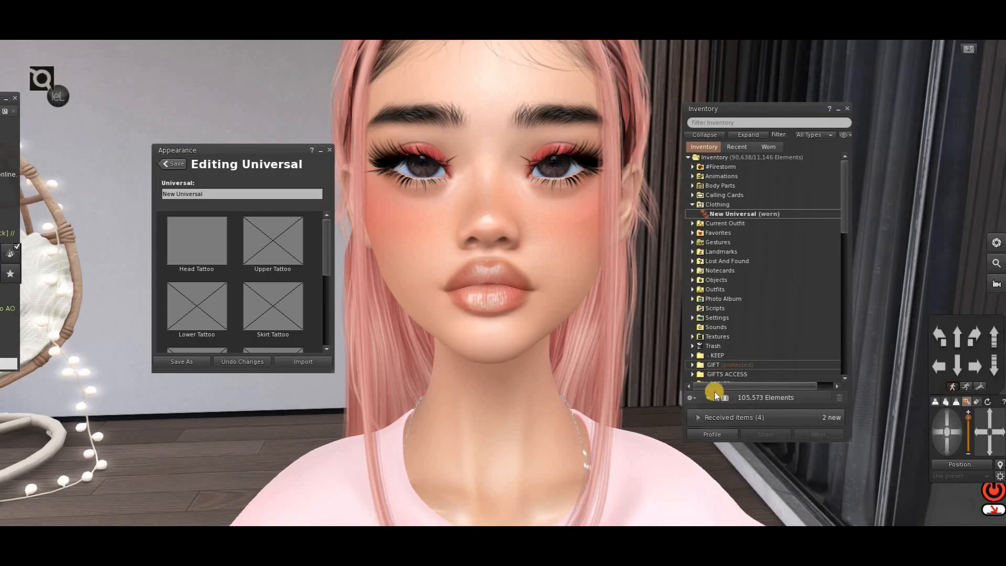
# Switch to the Second Life viewer and upload the exported head.png image as a texture named blush.
pyautogui.click(707, 400)
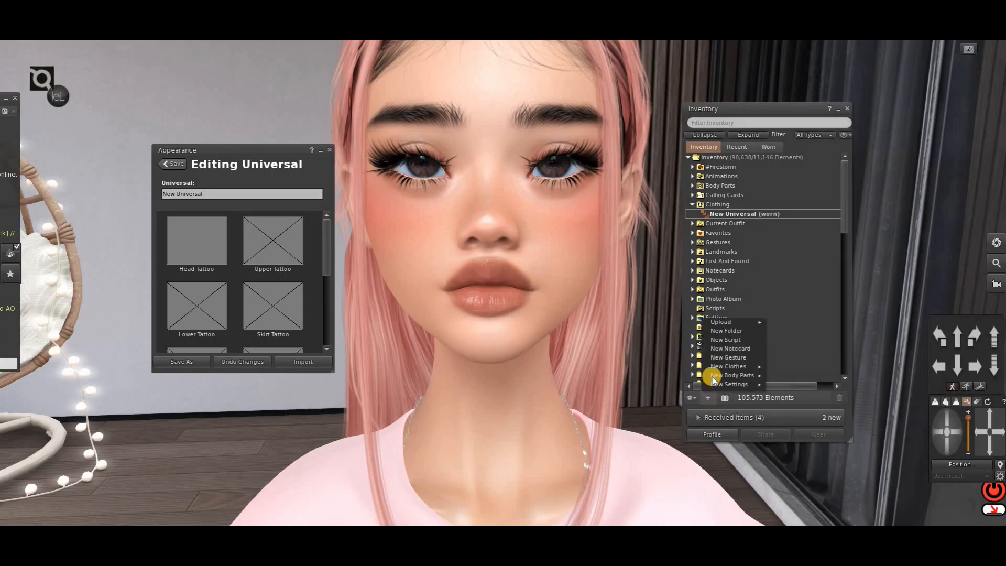
pyautogui.click(543, 321)
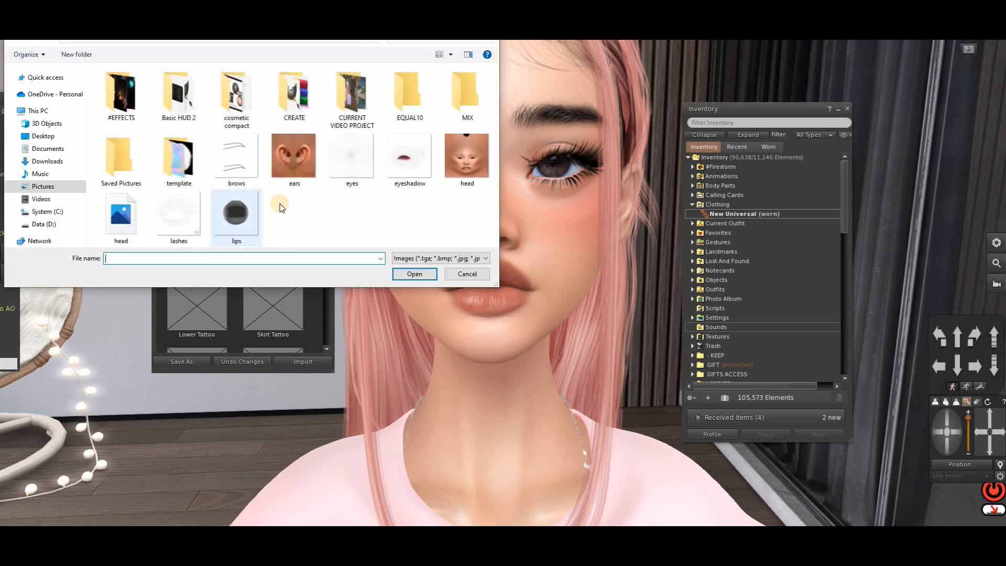
pyautogui.click(121, 215)
pyautogui.click(414, 273)
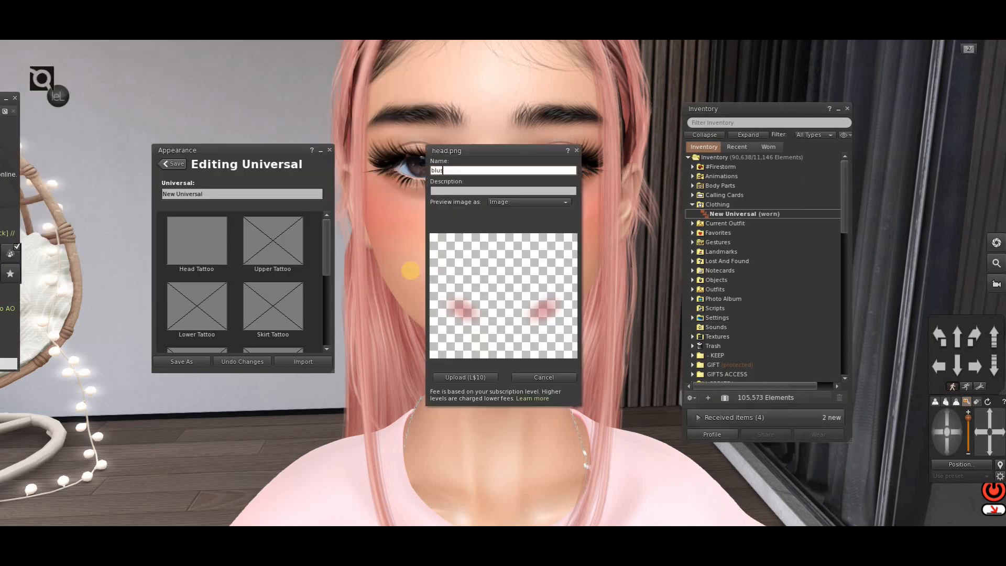
pyautogui.press('Return')
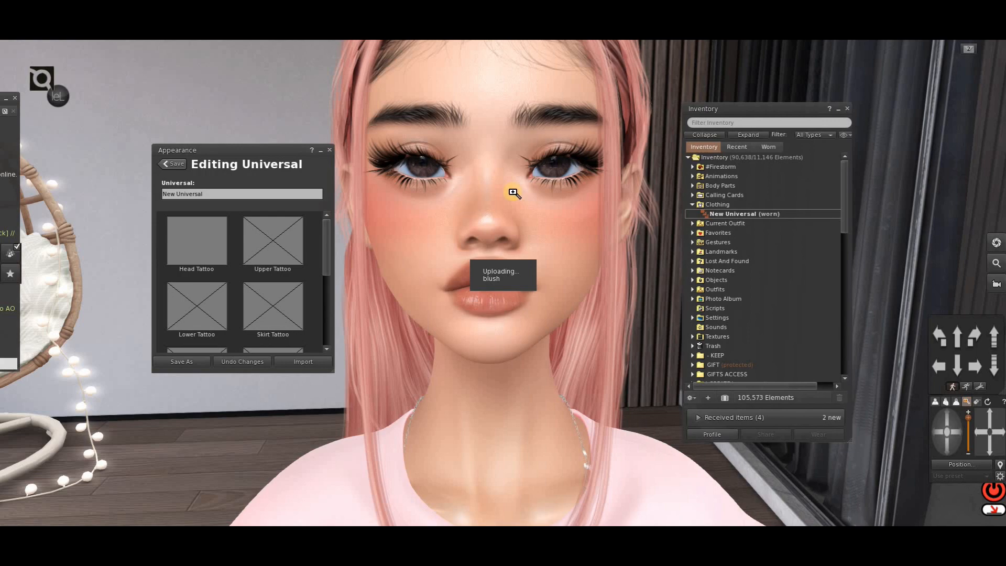
# Take off the New Universal layer and create a new tattoo clothing item with its default name.
pyautogui.rightClick(726, 179)
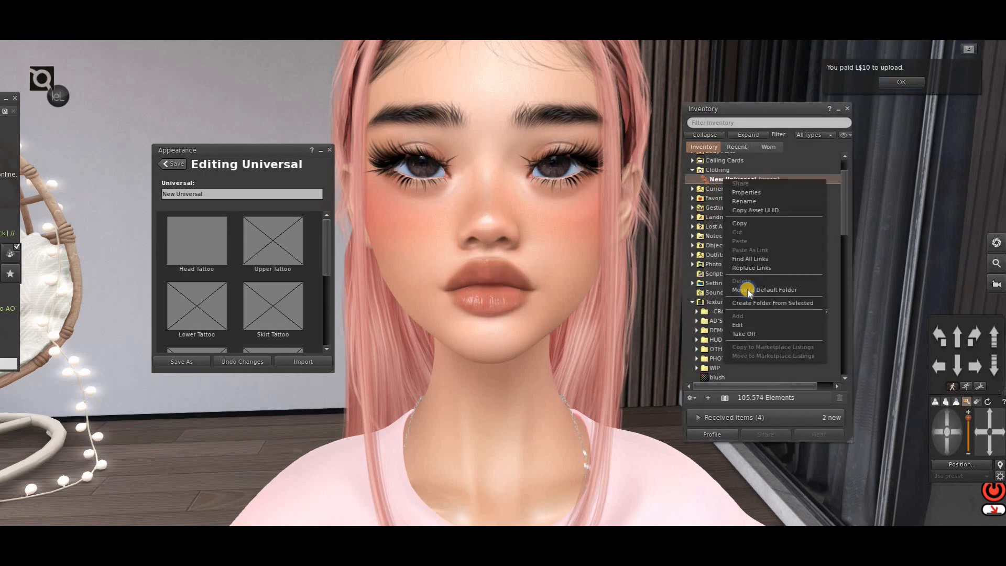
pyautogui.click(737, 334)
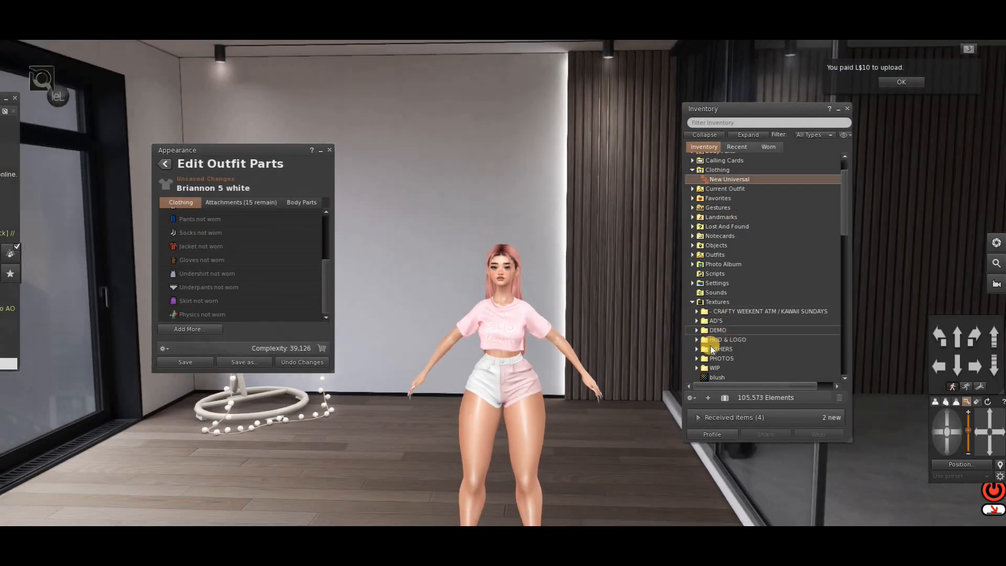
pyautogui.click(710, 398)
pyautogui.moveTo(755, 366)
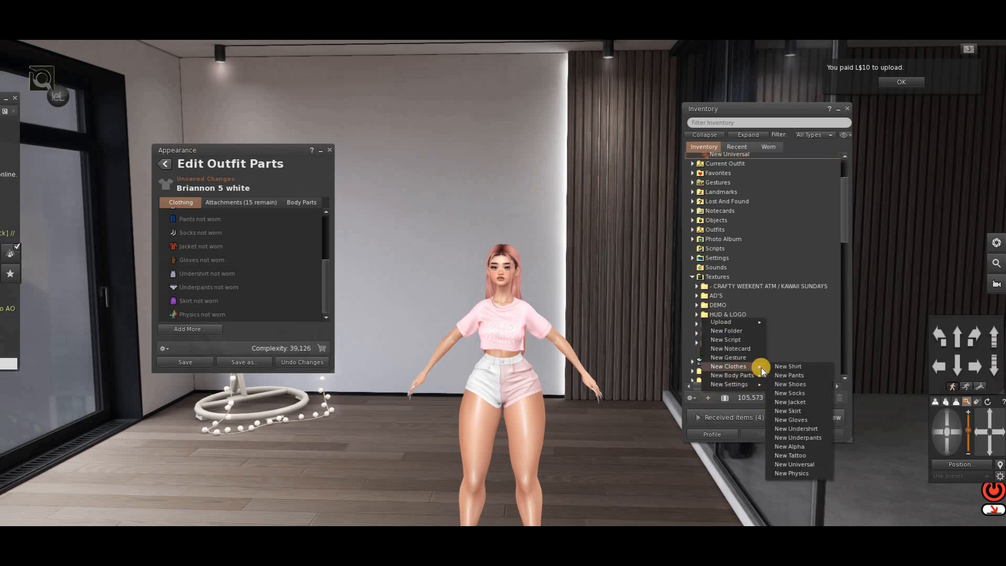
pyautogui.click(790, 456)
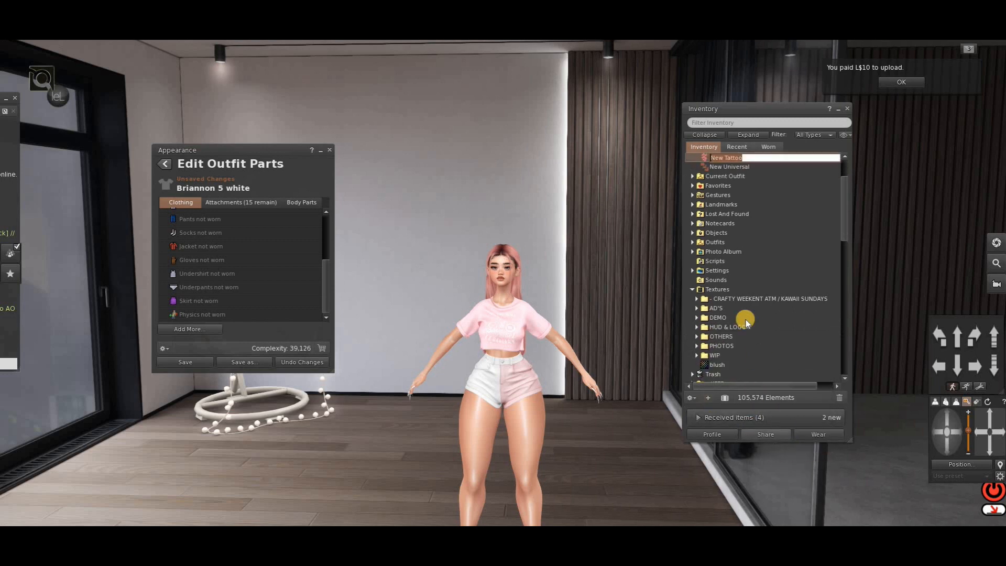
pyautogui.click(716, 154)
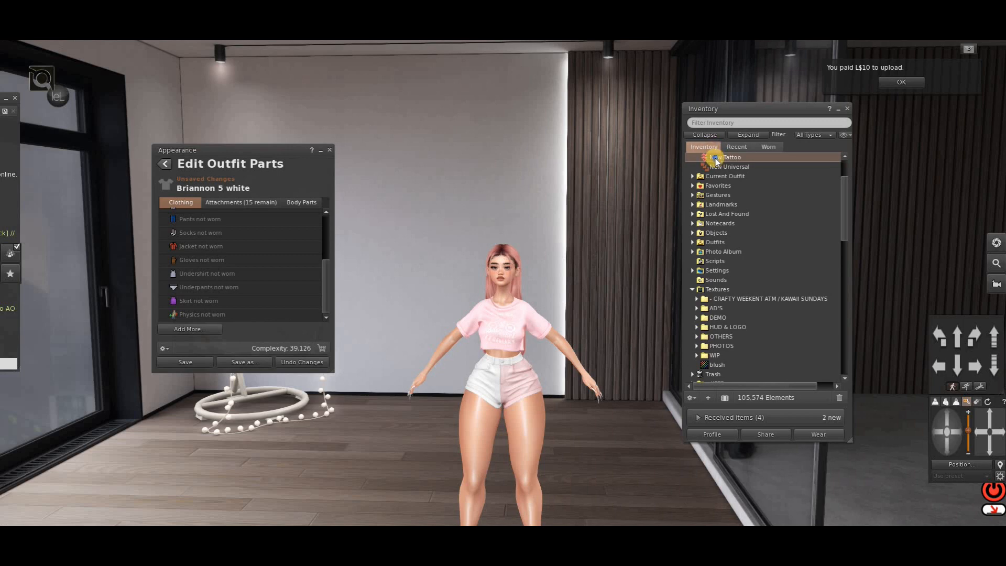
# Wear the New Tattoo item and set its head tattoo to the blush texture from the inventory's Textures folder.
pyautogui.rightClick(715, 160)
pyautogui.click(741, 302)
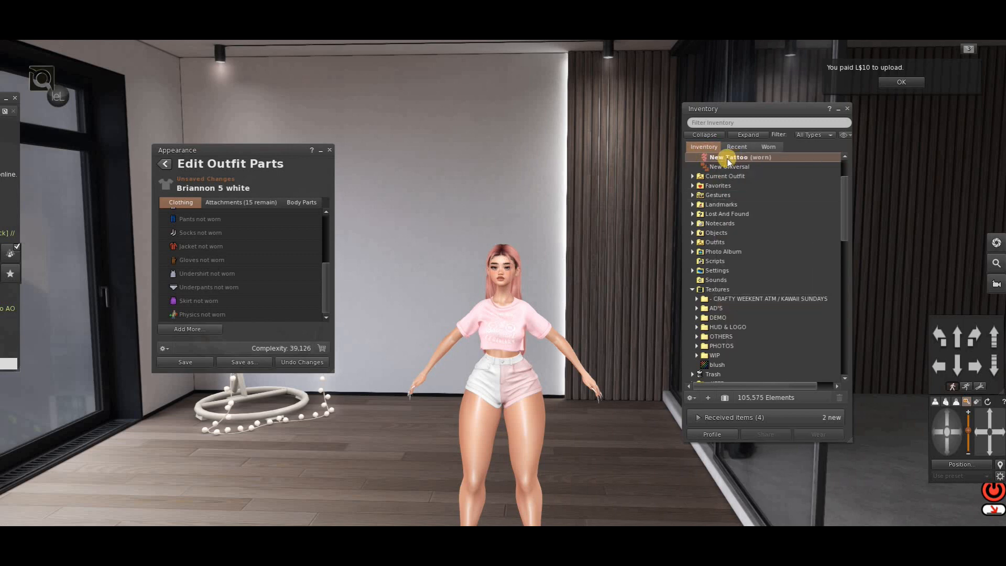
pyautogui.rightClick(722, 164)
pyautogui.click(737, 296)
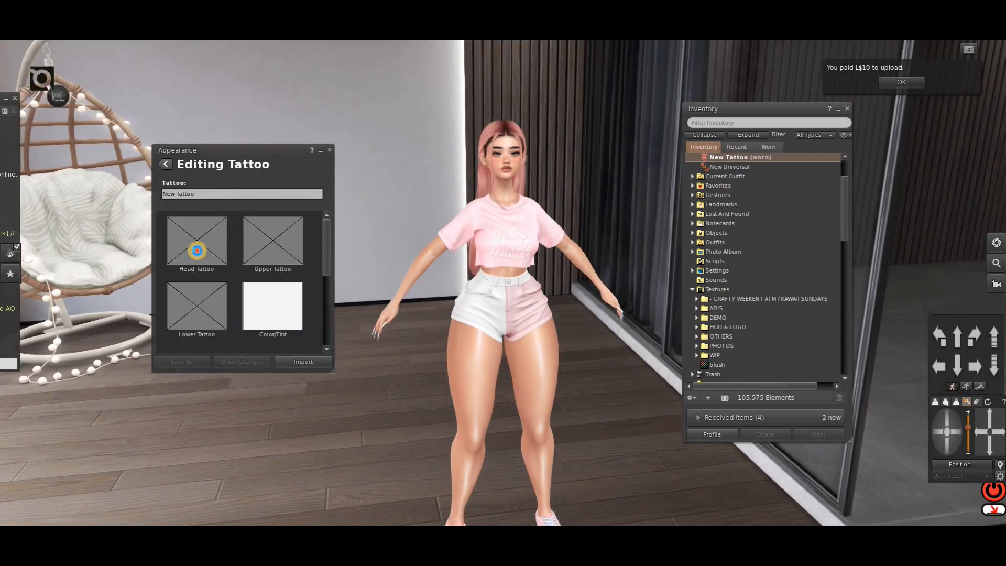
pyautogui.click(197, 250)
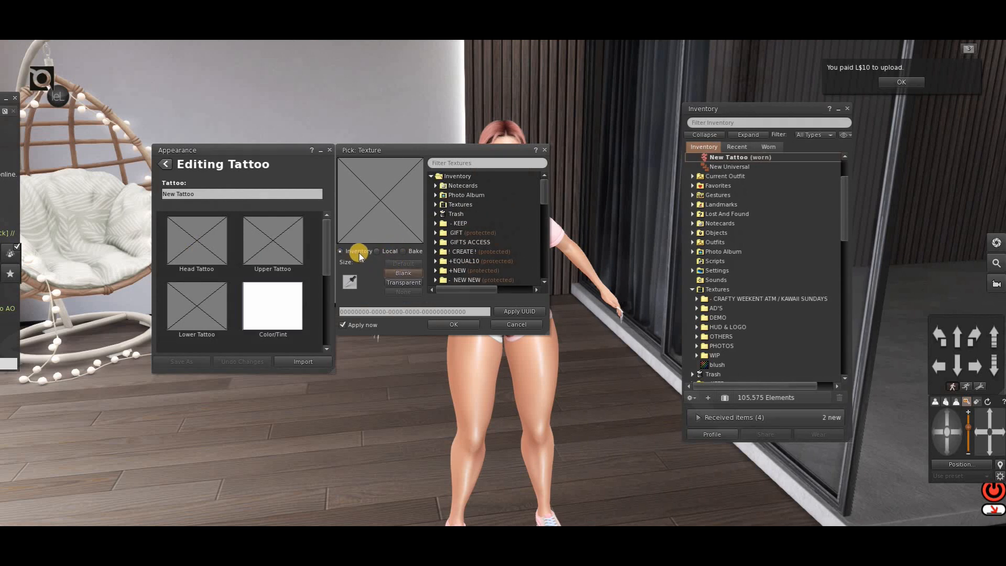
pyautogui.click(436, 204)
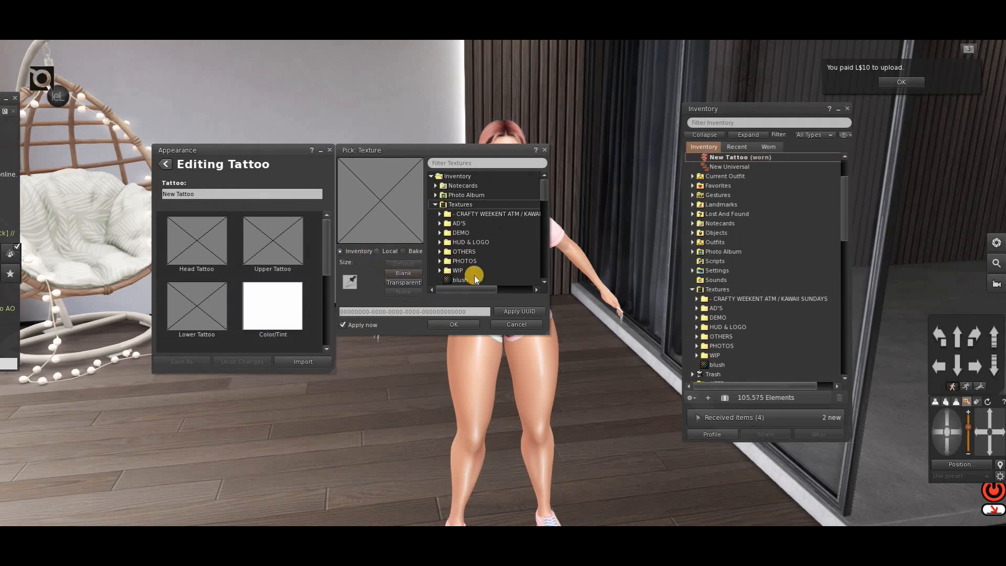
pyautogui.click(470, 281)
pyautogui.click(456, 323)
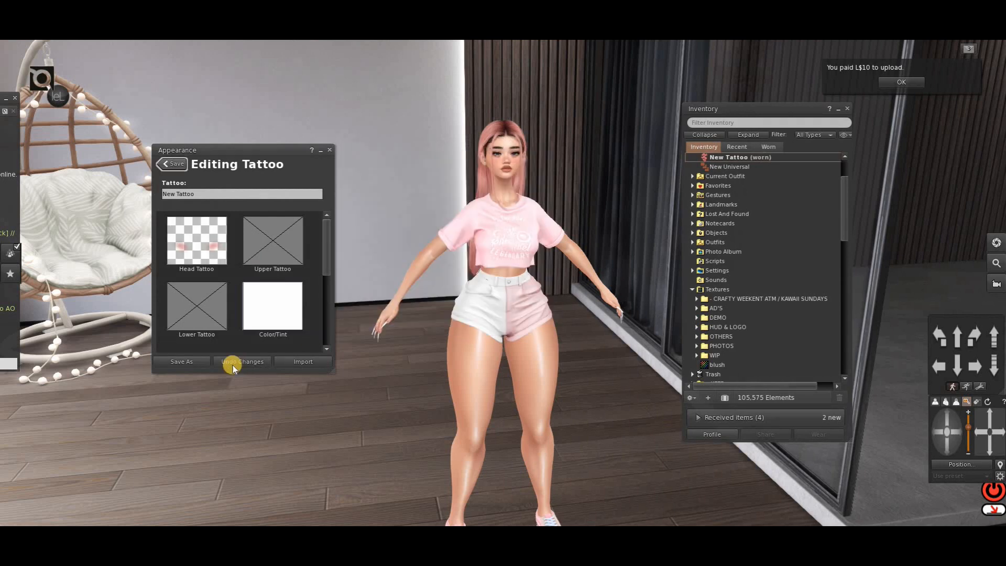
# Save the edited tattoo as a new inventory item named Blush and close the appearance editor.
pyautogui.click(182, 362)
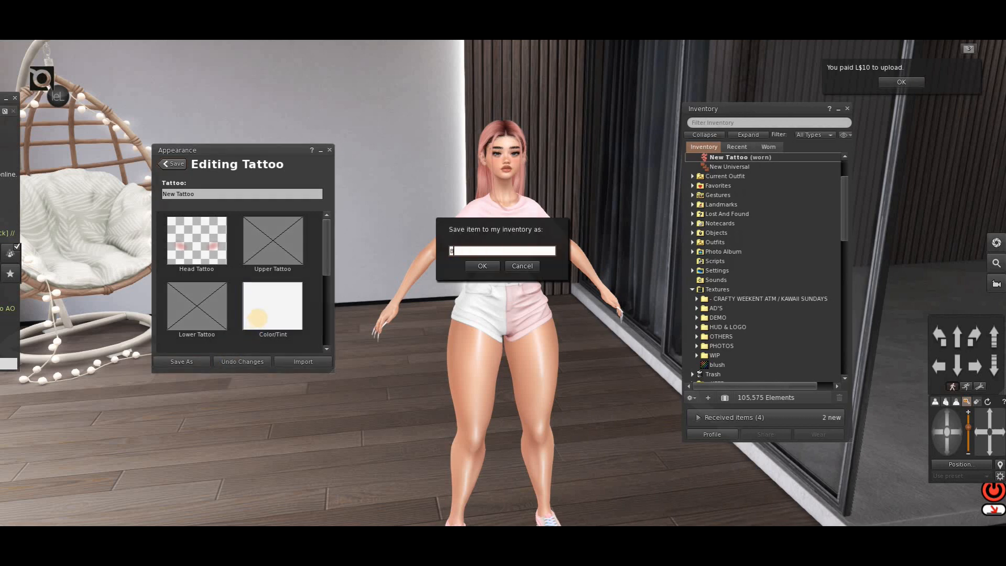
pyautogui.press('Return')
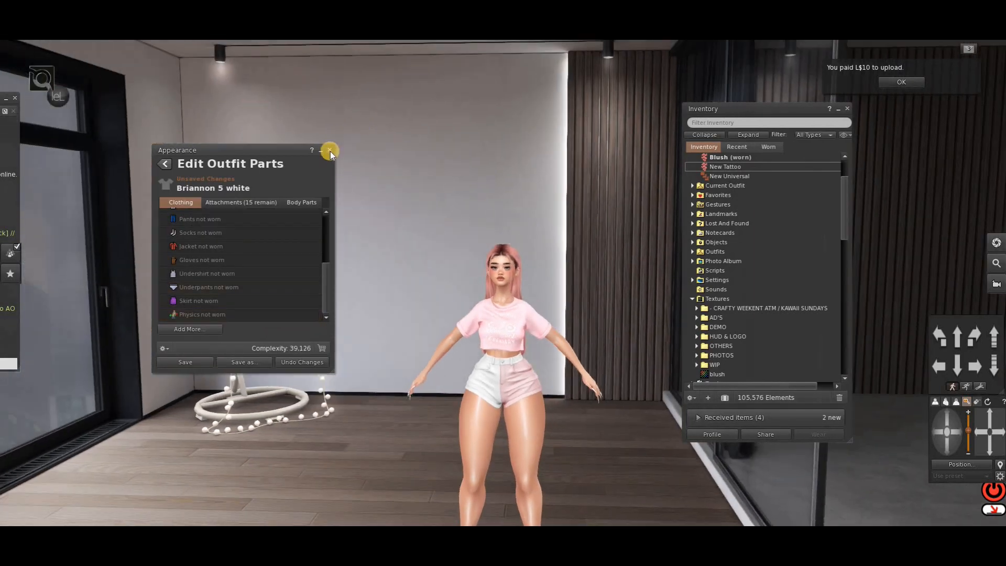
pyautogui.click(330, 151)
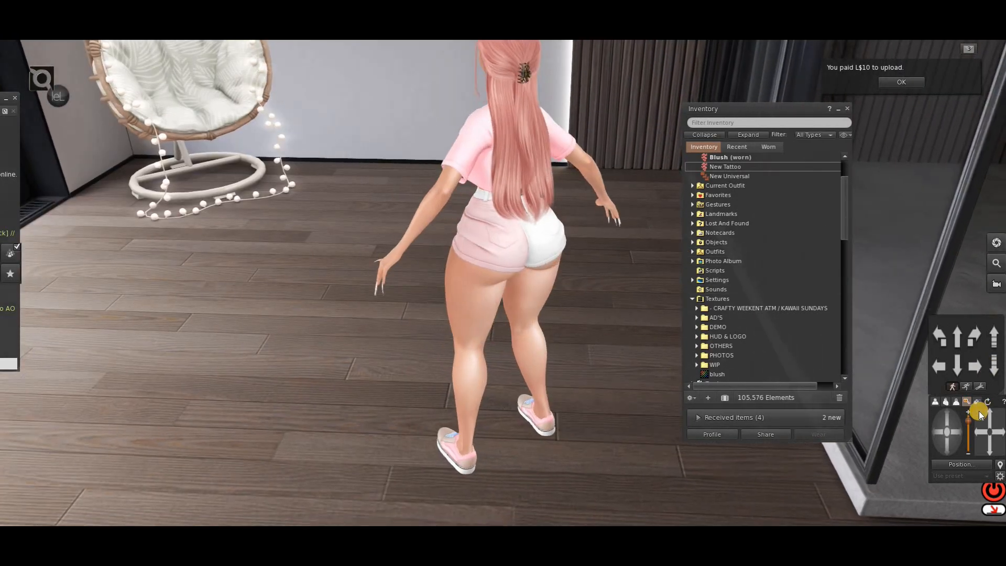
# Examine the blush on the avatar's face up close from the front.
pyautogui.click(968, 402)
pyautogui.moveTo(505, 91); pyautogui.dragTo(498, 285)
pyautogui.moveTo(957, 433); pyautogui.dragTo(981, 408)
pyautogui.click(967, 421)
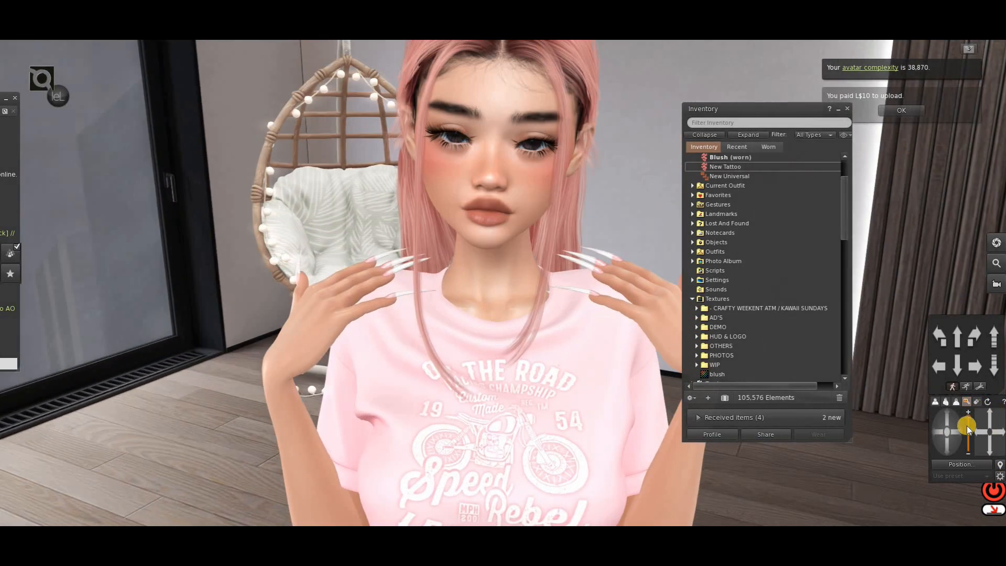
pyautogui.click(944, 443)
pyautogui.moveTo(947, 440)
pyautogui.mouseDown()
pyautogui.moveTo(933, 429)
pyautogui.moveTo(939, 446)
pyautogui.mouseUp()
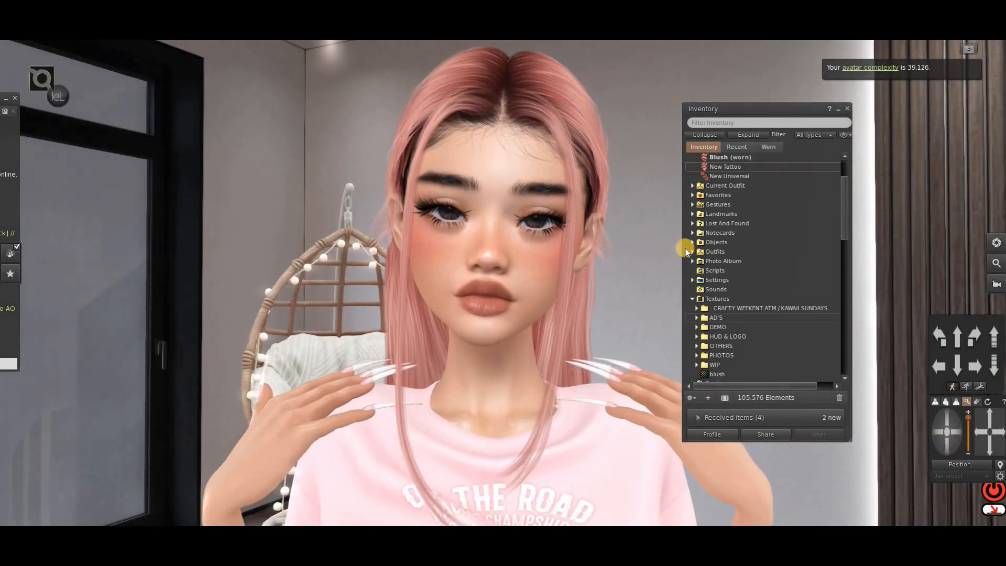
# Allow the next owner to modify, copy and transfer the Blush item, and close its properties.
pyautogui.scroll(1, 729, 206)
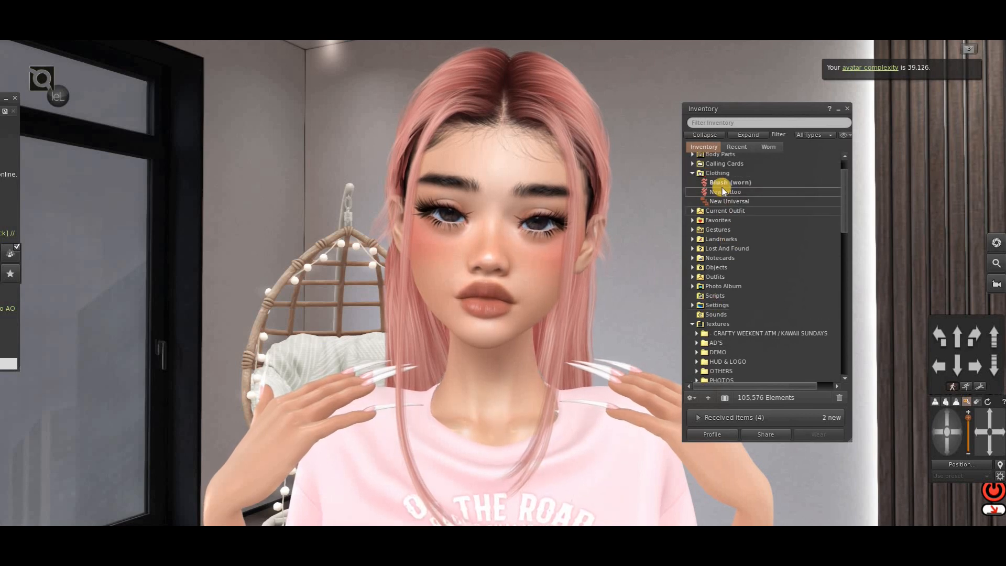
pyautogui.rightClick(726, 184)
pyautogui.click(746, 198)
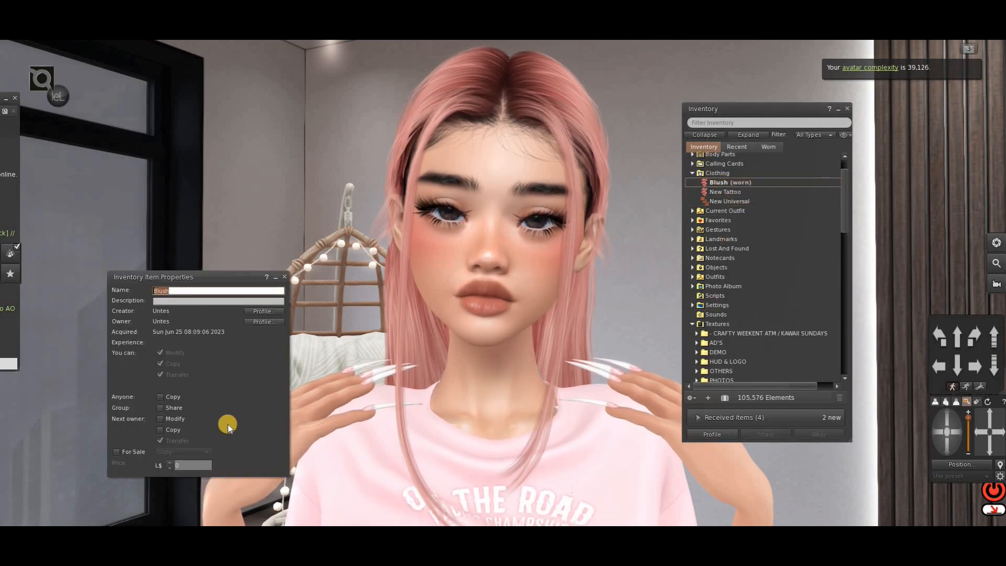
pyautogui.click(160, 419)
pyautogui.click(160, 430)
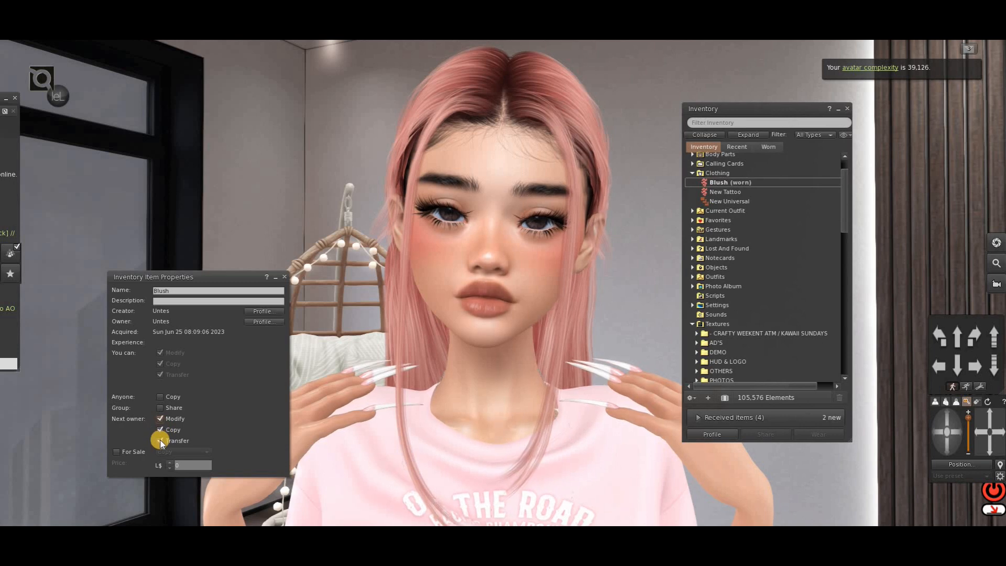
pyautogui.click(160, 441)
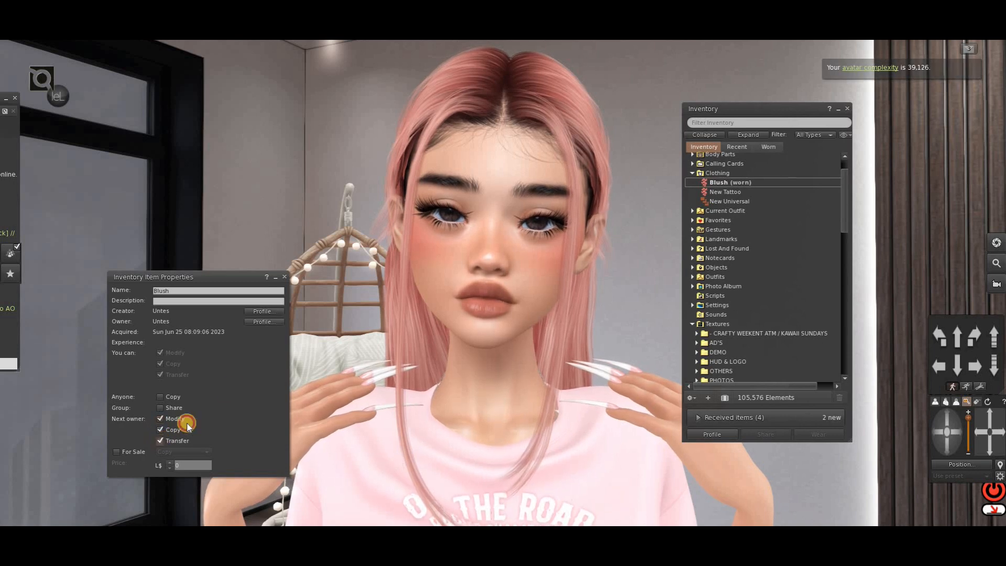
pyautogui.click(284, 277)
# Take the Blush tattoo off the avatar and put it back on.
pyautogui.rightClick(722, 183)
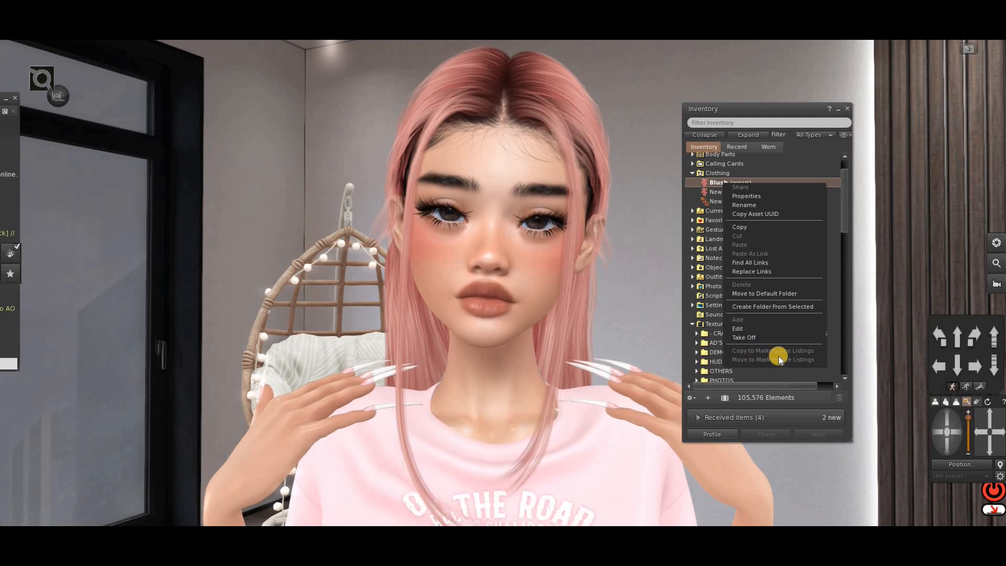
pyautogui.click(744, 338)
pyautogui.rightClick(724, 182)
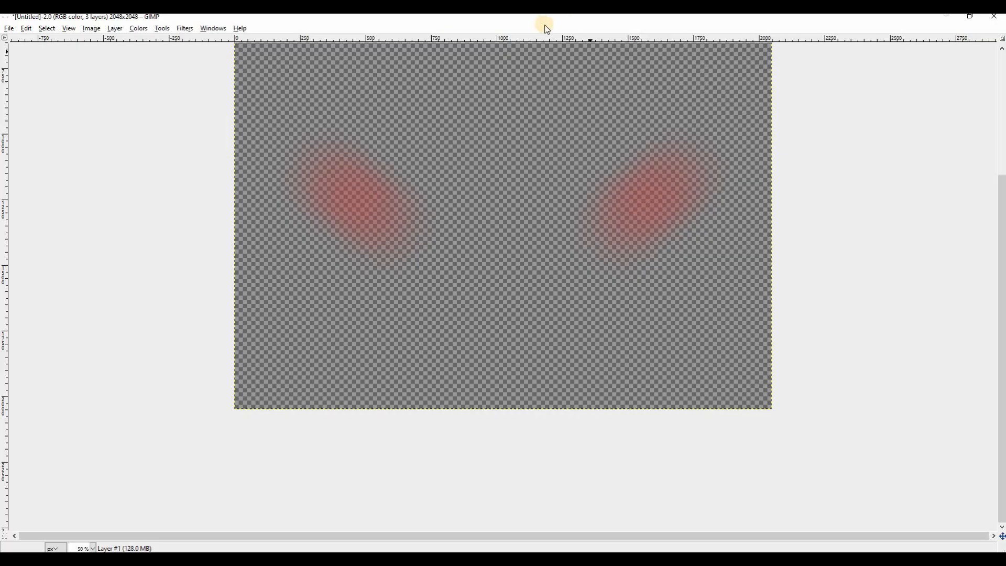
# Switch to GIMP, colorize the blush on Layer #1 with lightness 100 and export the image again.
pyautogui.click(593, 19)
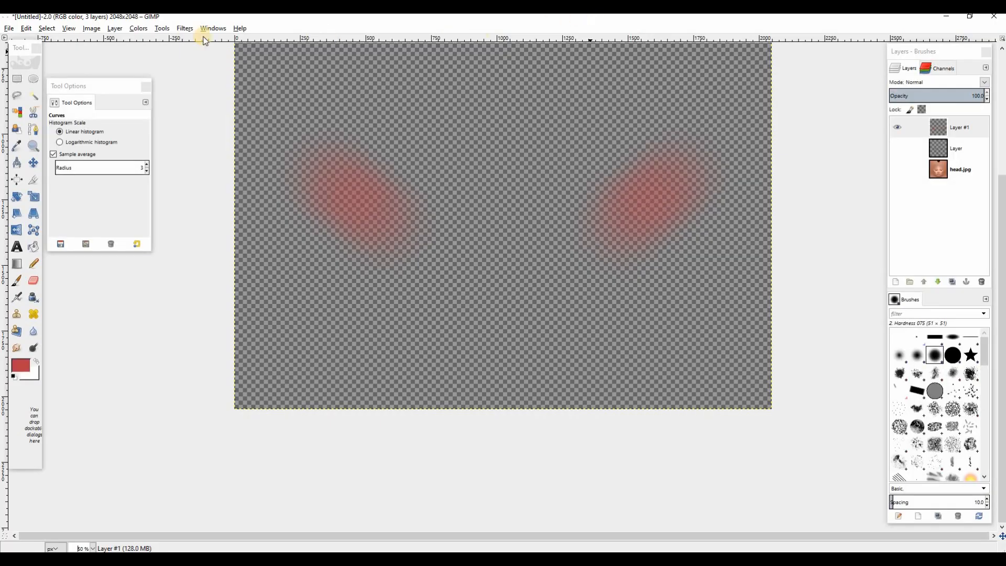
pyautogui.click(115, 29)
pyautogui.moveTo(138, 29)
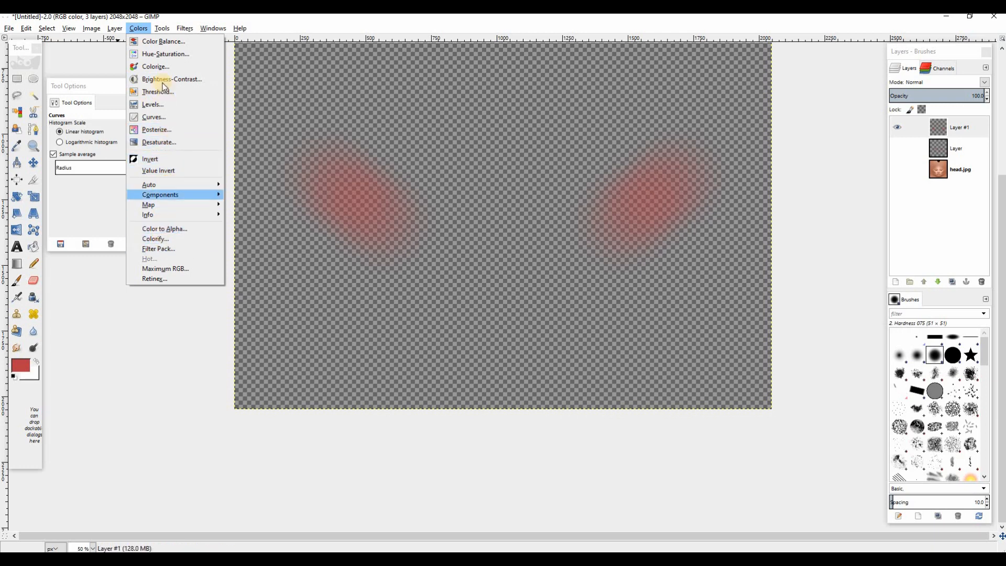
pyautogui.click(162, 67)
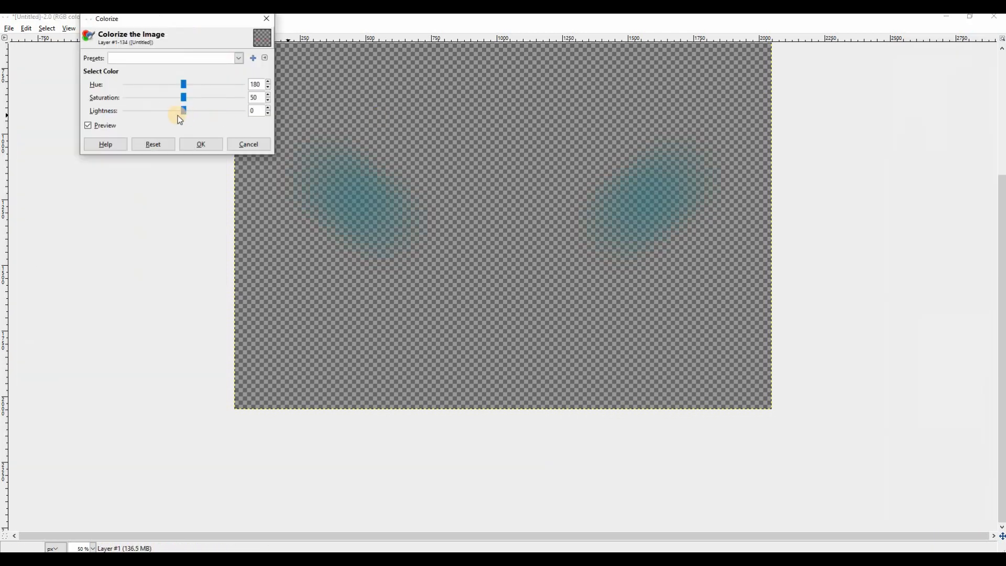
pyautogui.moveTo(289, 127); pyautogui.dragTo(246, 145)
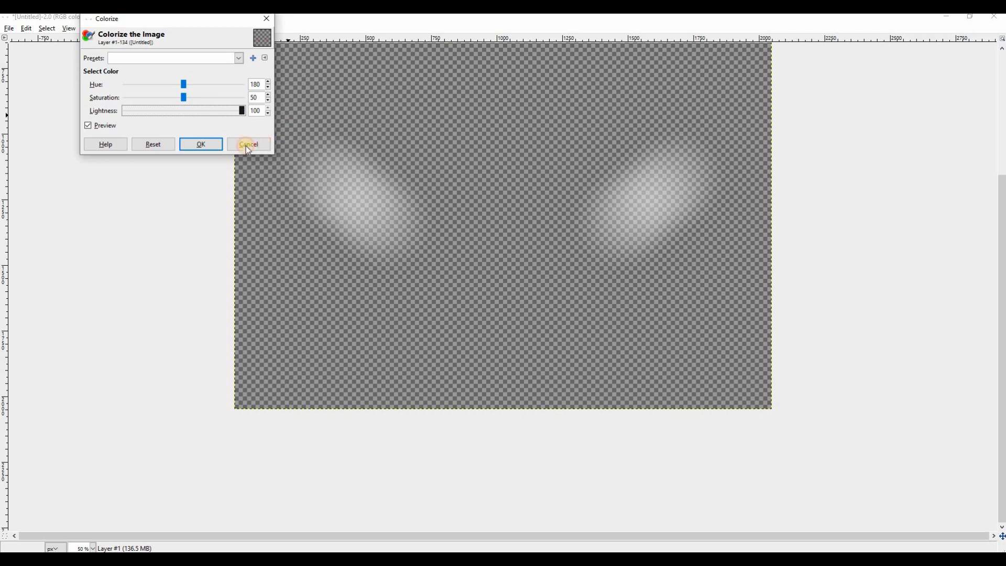
pyautogui.click(202, 145)
pyautogui.hotkey('ctrl', 'e')
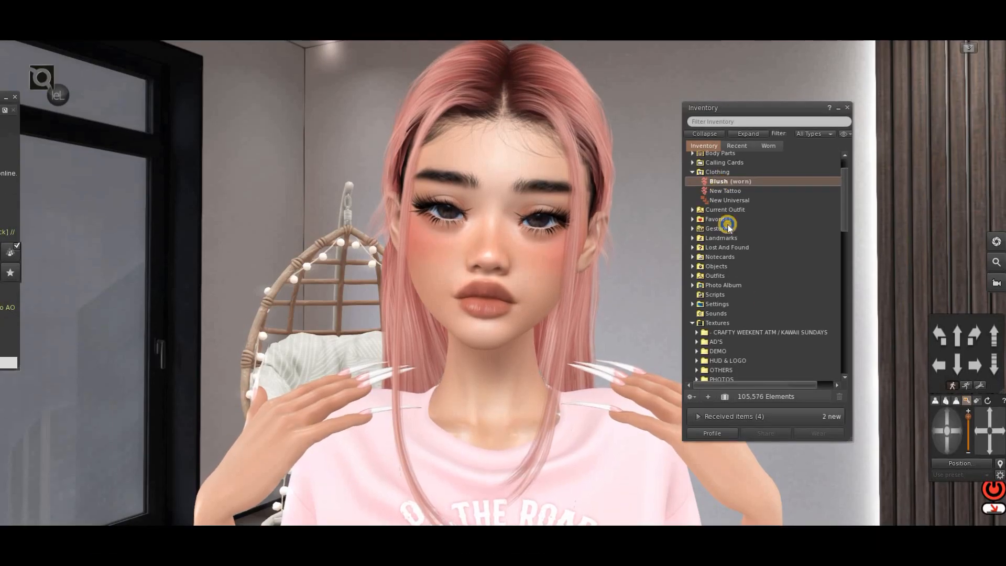
# Switch back to Second Life, take off the Blush tattoo and wear the New Tattoo item instead.
pyautogui.rightClick(720, 187)
pyautogui.click(734, 338)
pyautogui.rightClick(732, 201)
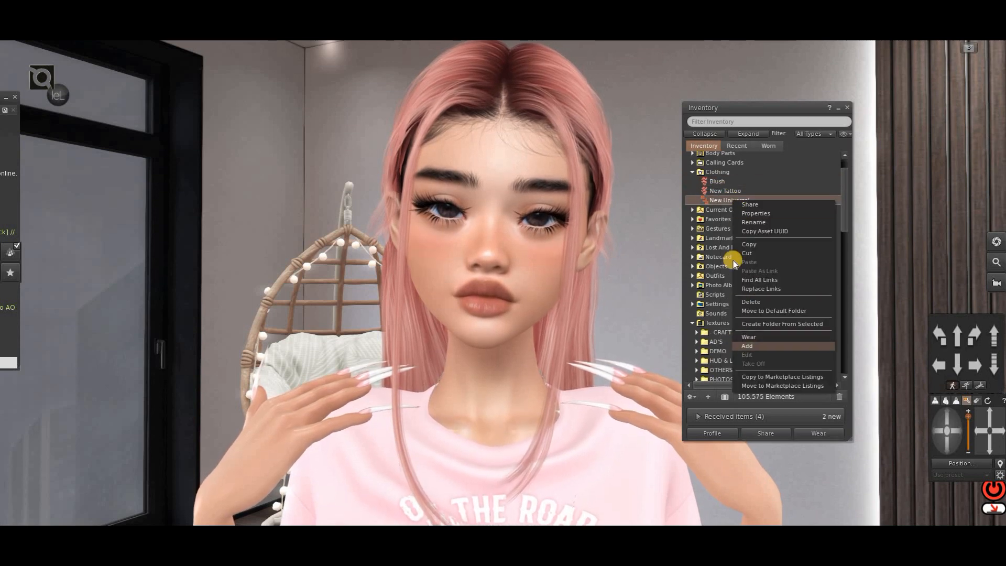
pyautogui.rightClick(723, 189)
pyautogui.click(743, 333)
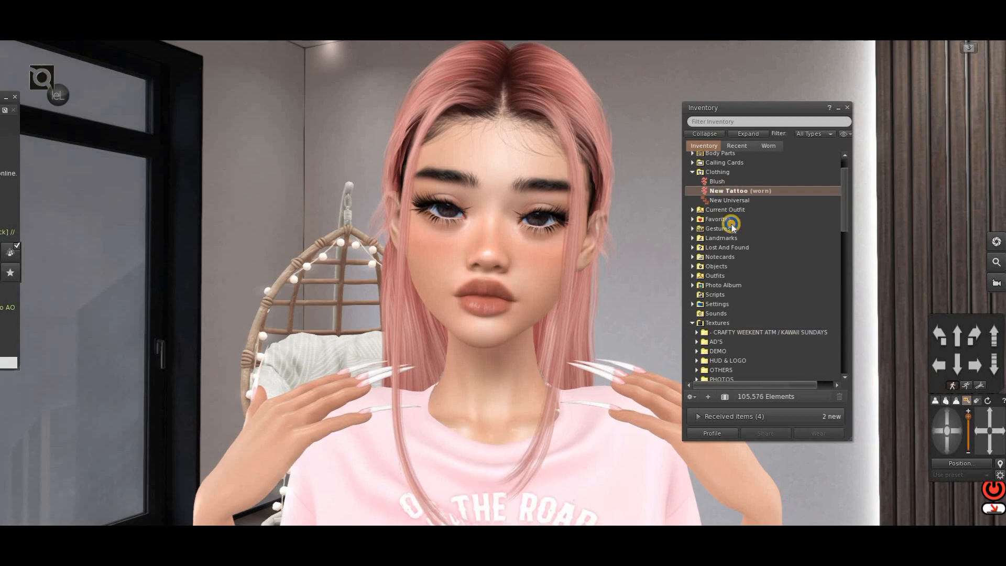
# Open the worn New Tattoo for editing and apply the newly exported local head image as its head tattoo texture.
pyautogui.rightClick(727, 192)
pyautogui.click(742, 334)
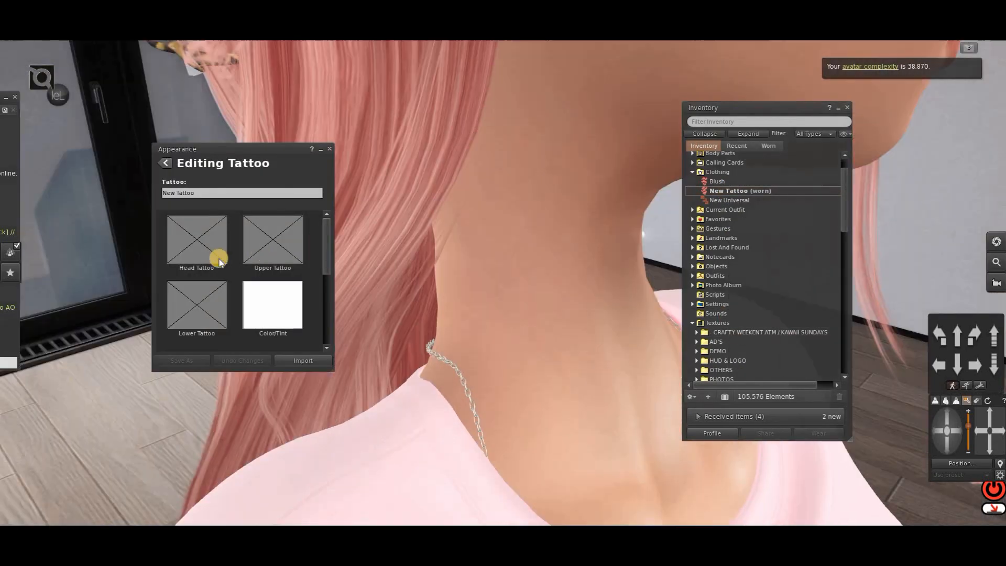
pyautogui.click(219, 262)
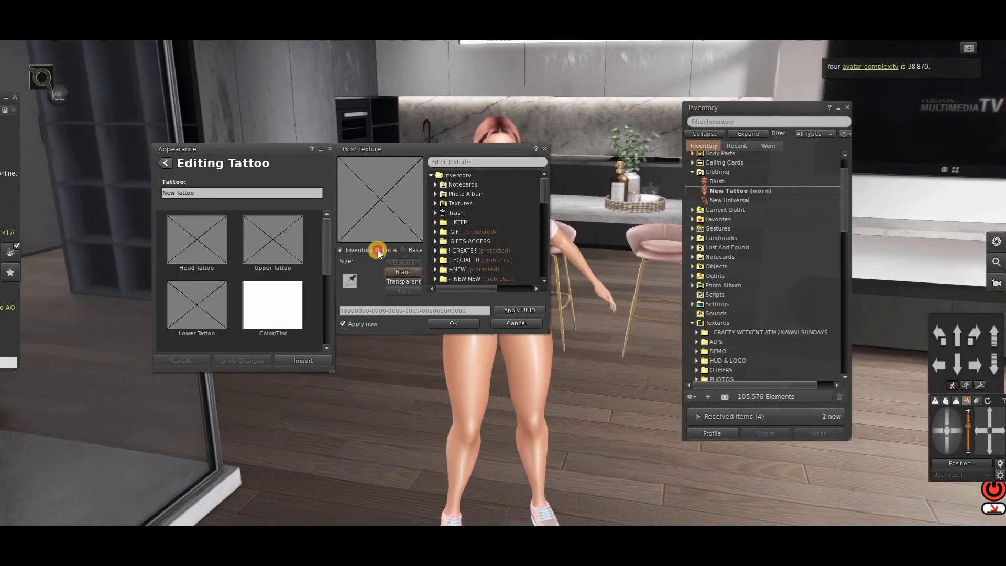
pyautogui.click(377, 250)
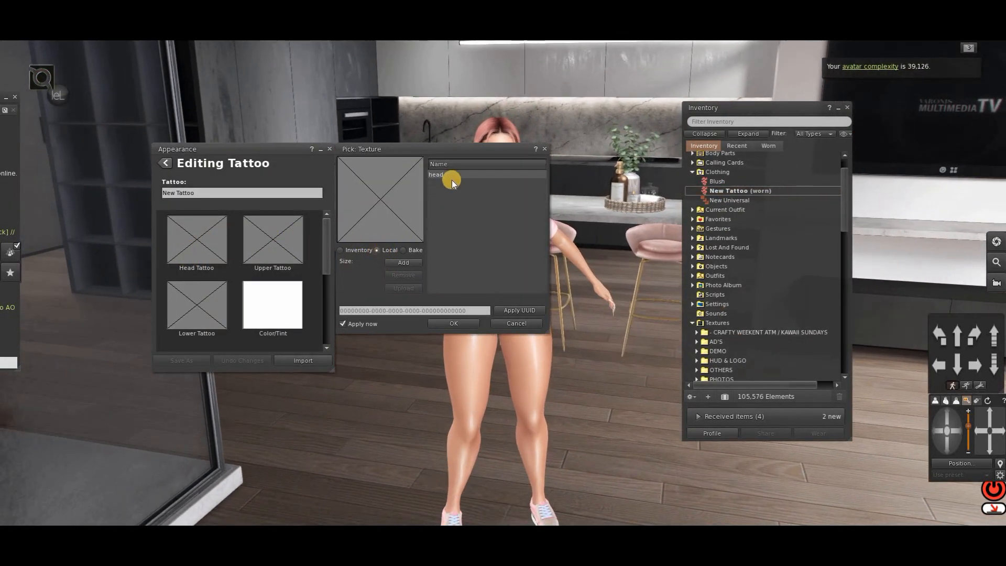
pyautogui.click(403, 262)
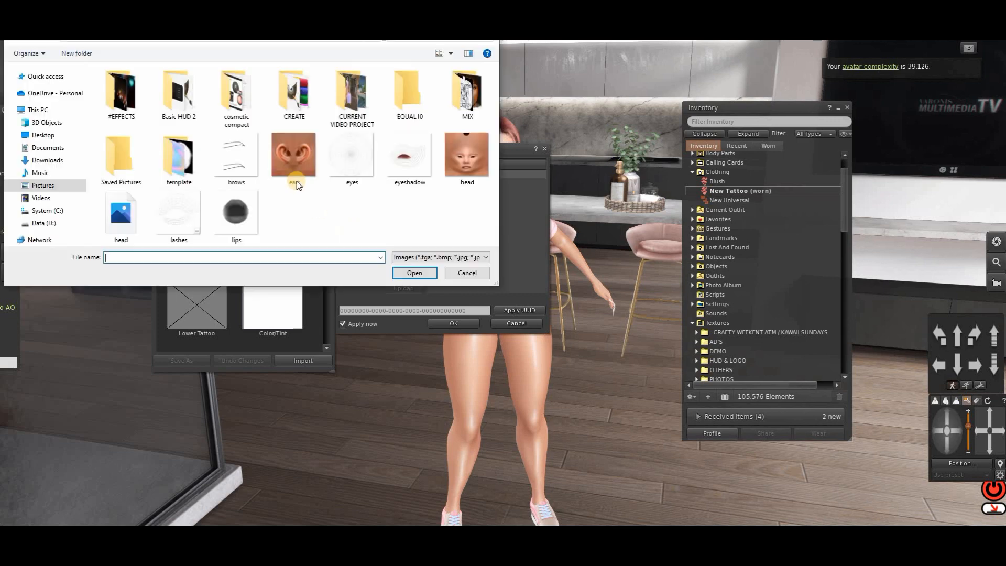
pyautogui.click(414, 273)
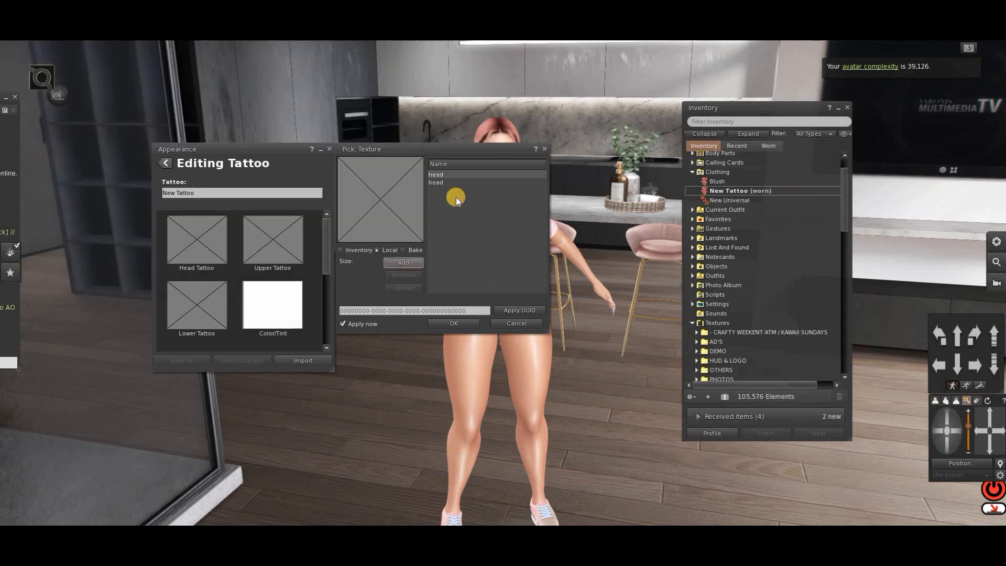
pyautogui.click(452, 324)
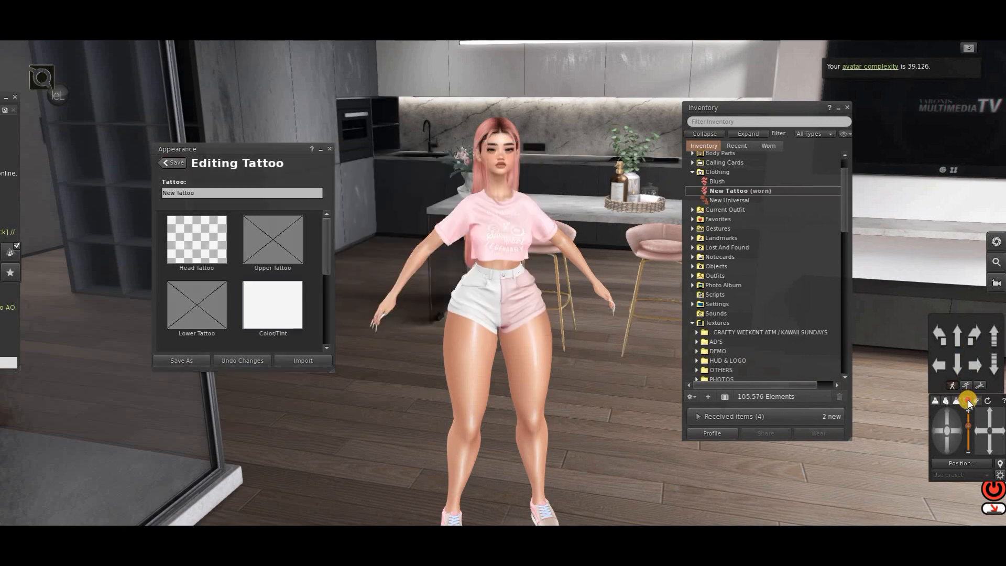
# Check the head texture on the avatar's face and save the edited tattoo as a new item named New Tattoo (new).
pyautogui.click(502, 161)
pyautogui.scroll(5, 503, 279)
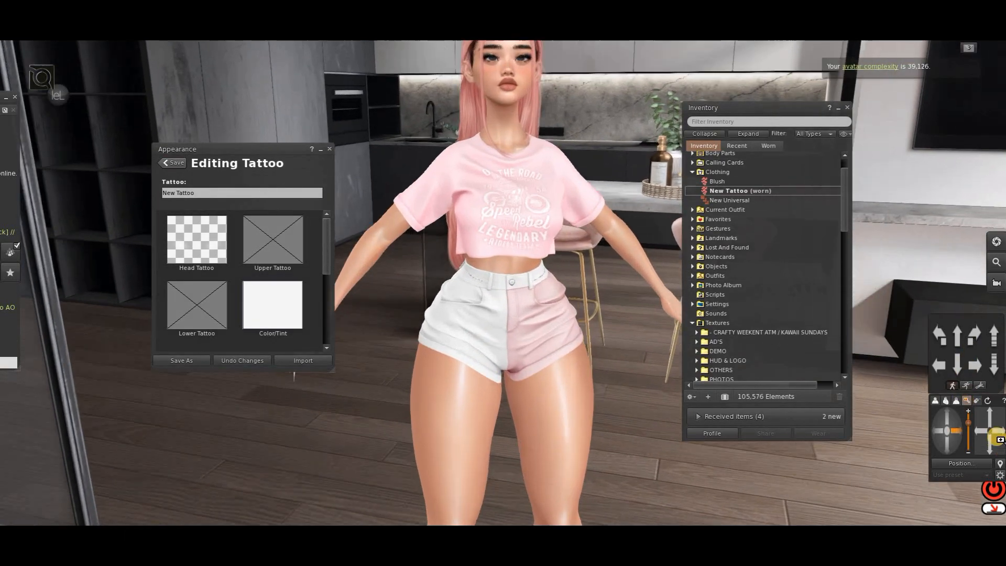
pyautogui.click(990, 411)
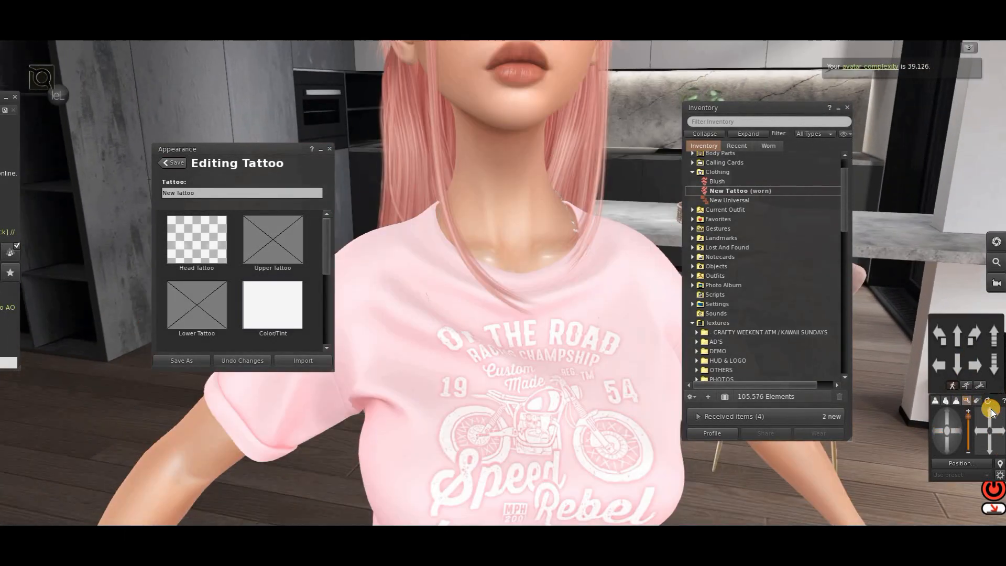
pyautogui.click(990, 410)
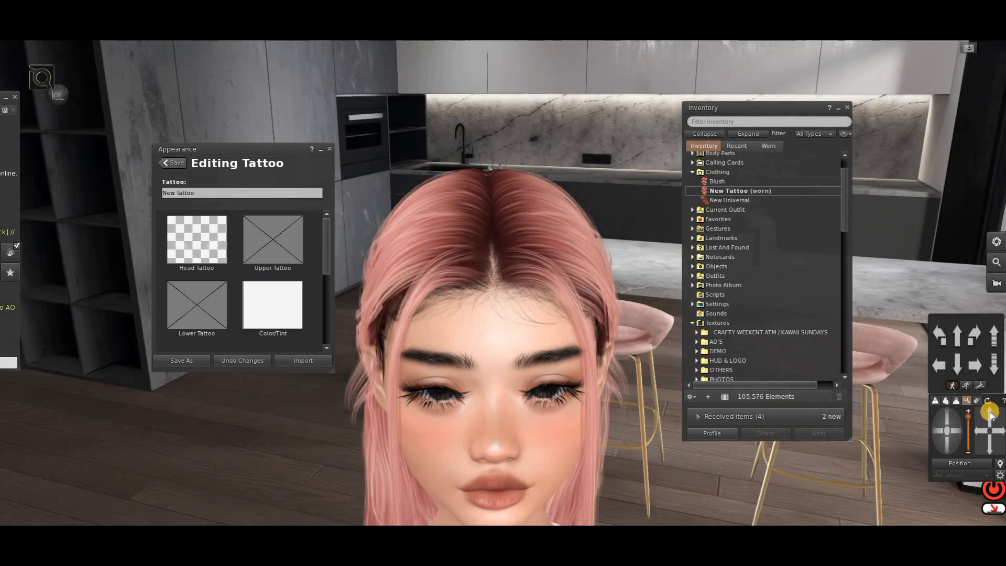
pyautogui.click(985, 444)
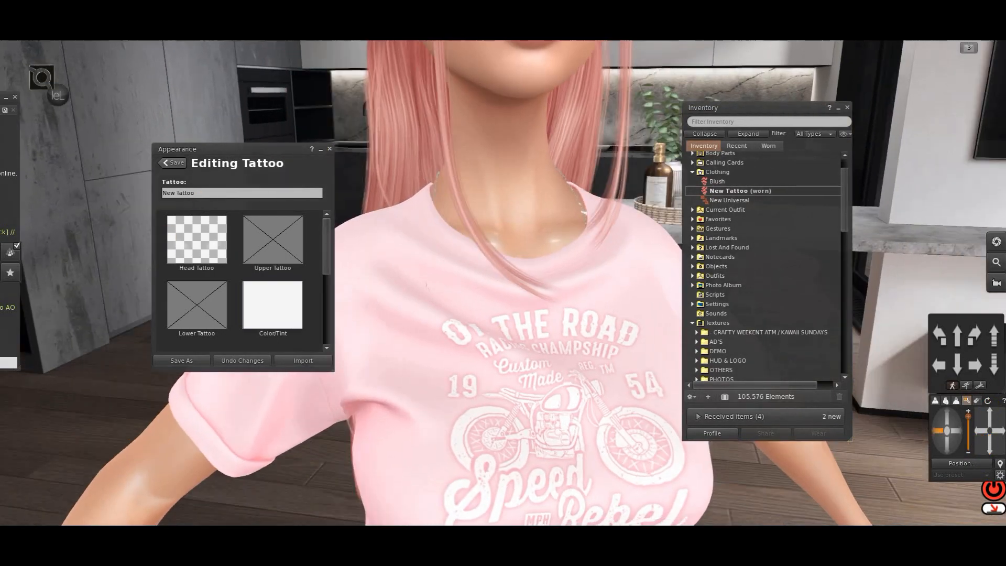
pyautogui.click(998, 414)
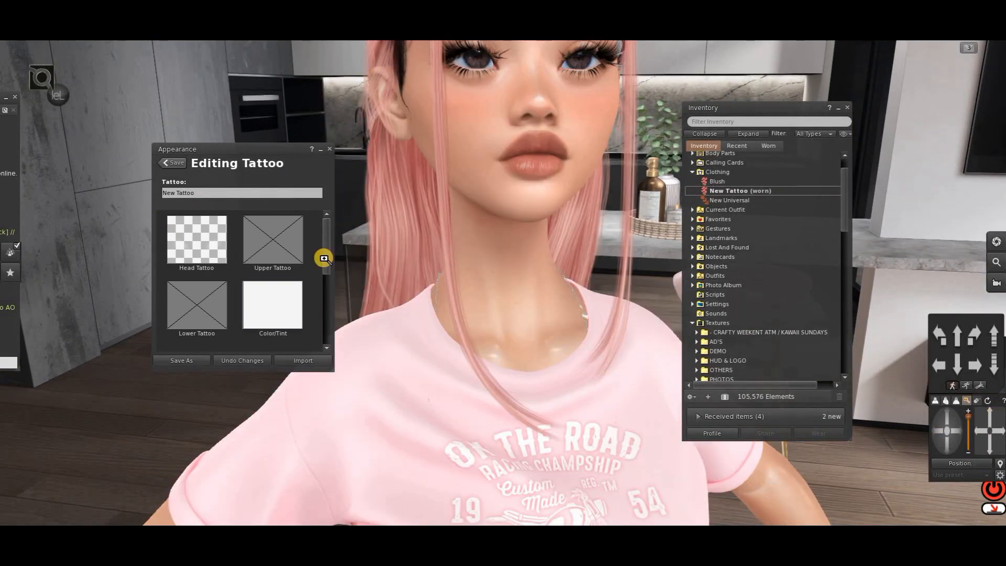
pyautogui.click(182, 360)
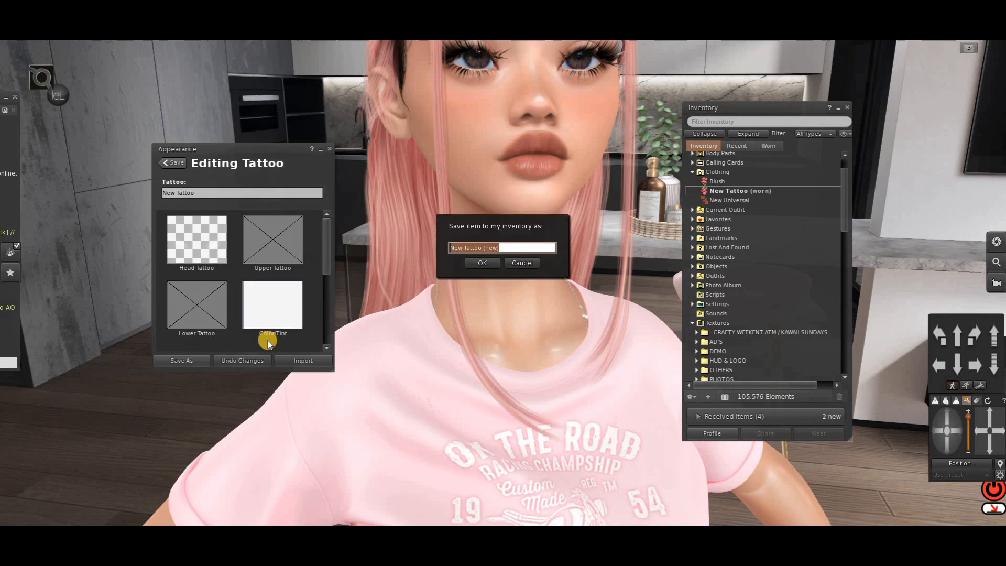
pyautogui.click(481, 263)
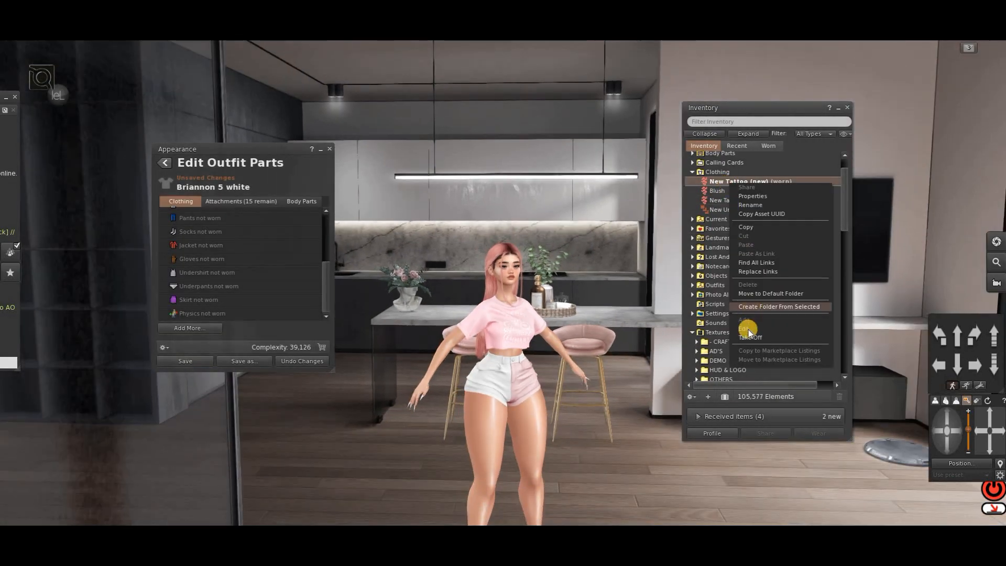
# Open New Tattoo (new) for editing and tint the blush red, adjusting the colour's luminance.
pyautogui.click(744, 329)
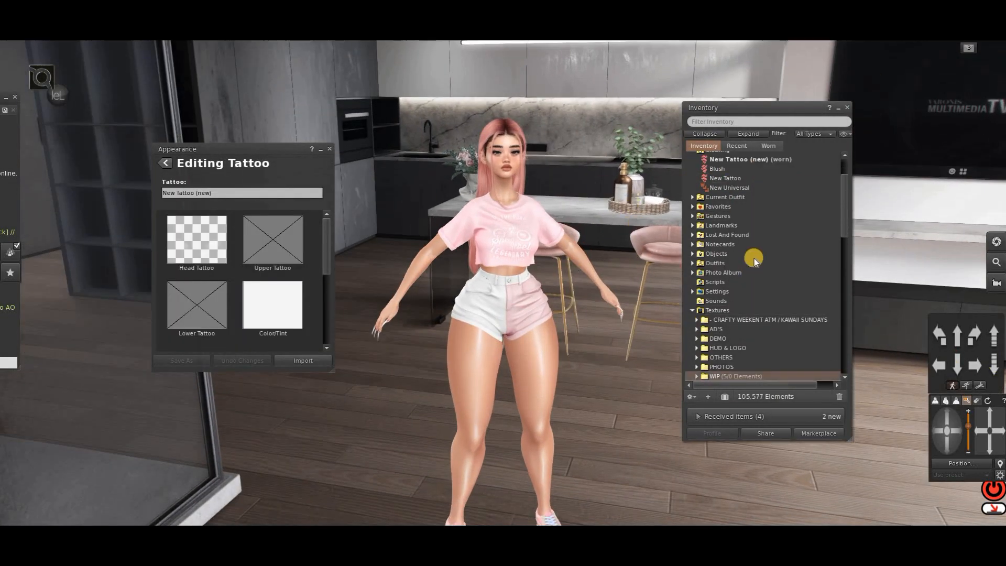
pyautogui.click(967, 400)
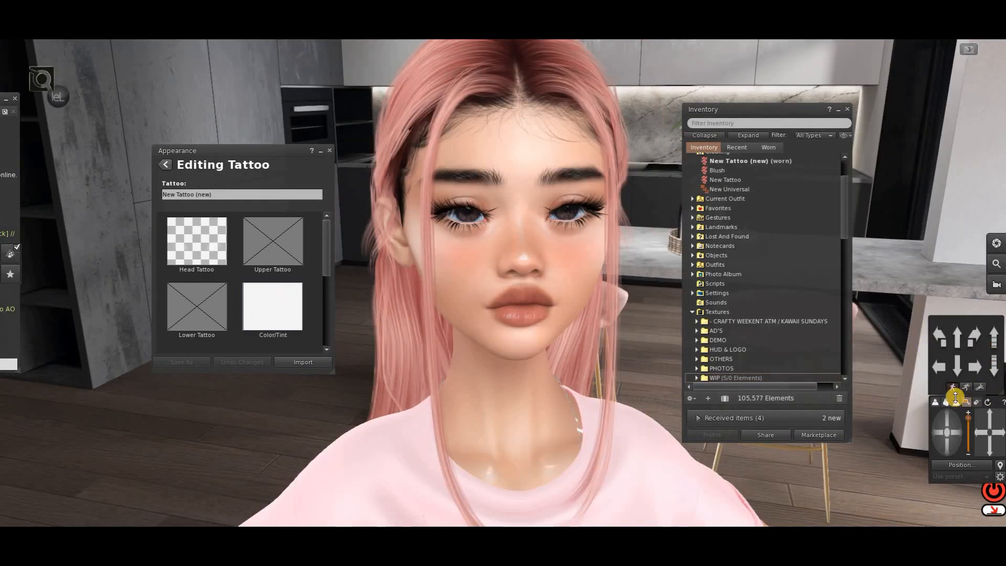
pyautogui.click(939, 433)
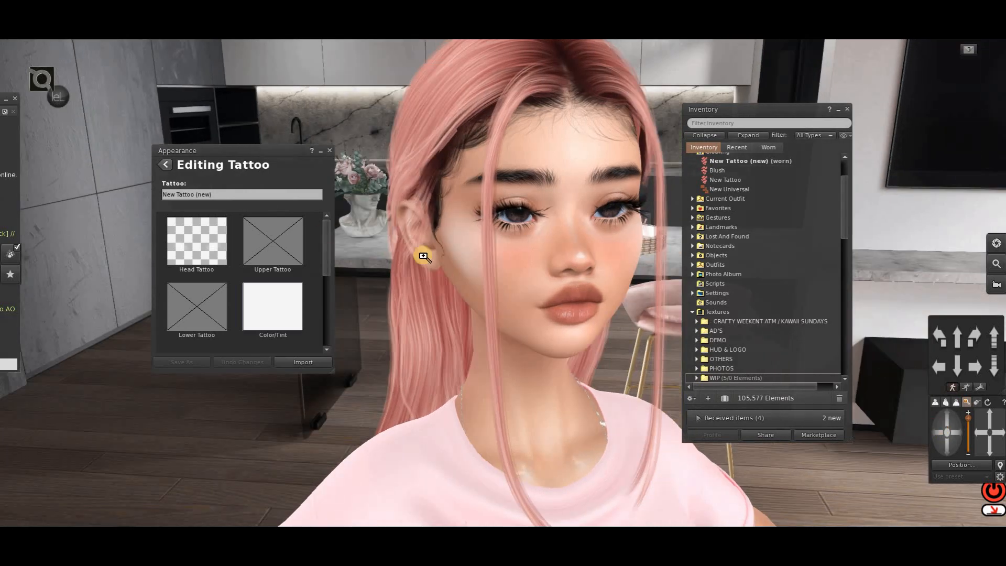
pyautogui.click(267, 306)
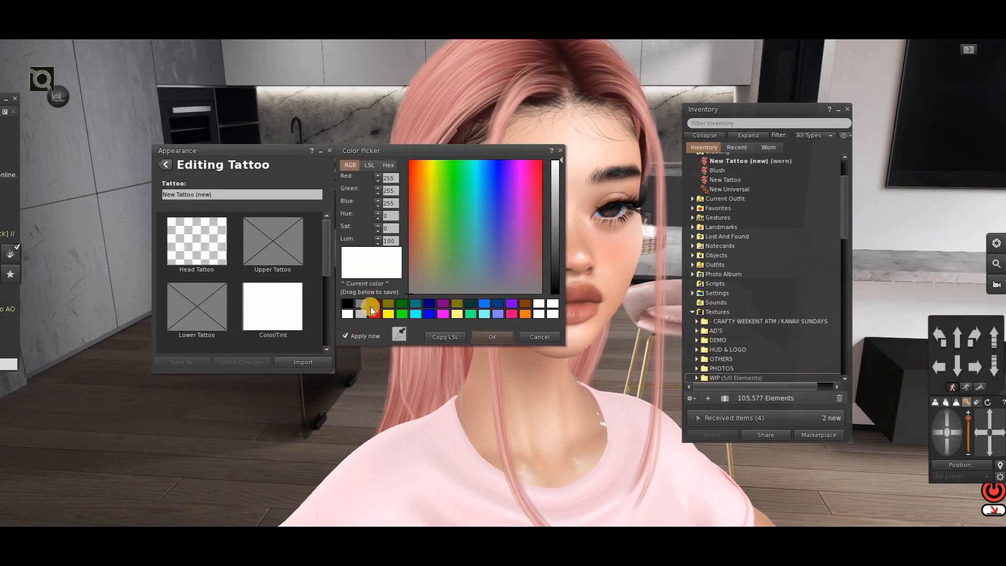
pyautogui.click(373, 312)
pyautogui.moveTo(525, 149); pyautogui.dragTo(376, 147)
pyautogui.click(411, 218)
pyautogui.moveTo(414, 197); pyautogui.dragTo(419, 206)
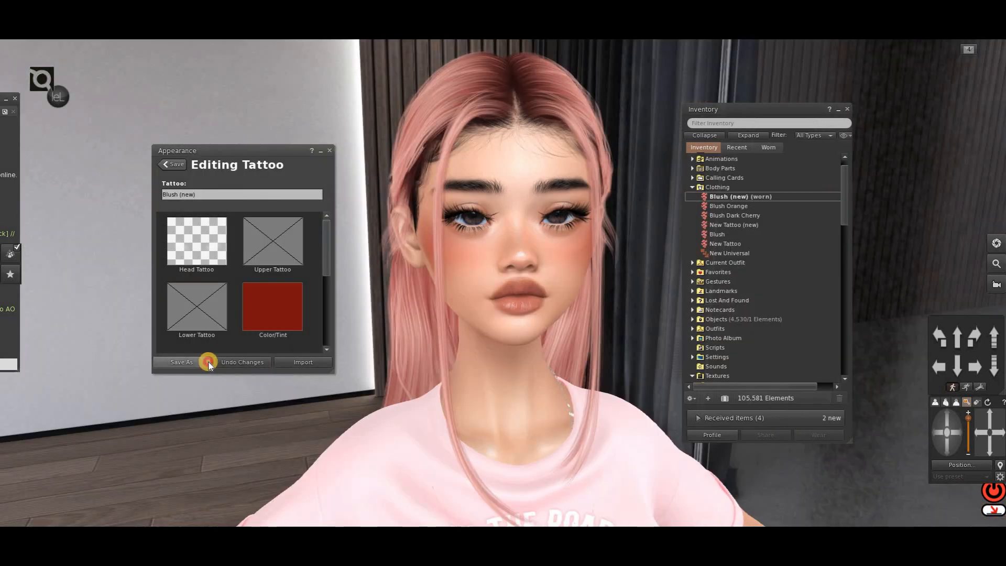
# Save the red-tinted tattoo as Blush Red and delete the leftover Blush (new) item from the Clothing folder.
pyautogui.click(207, 362)
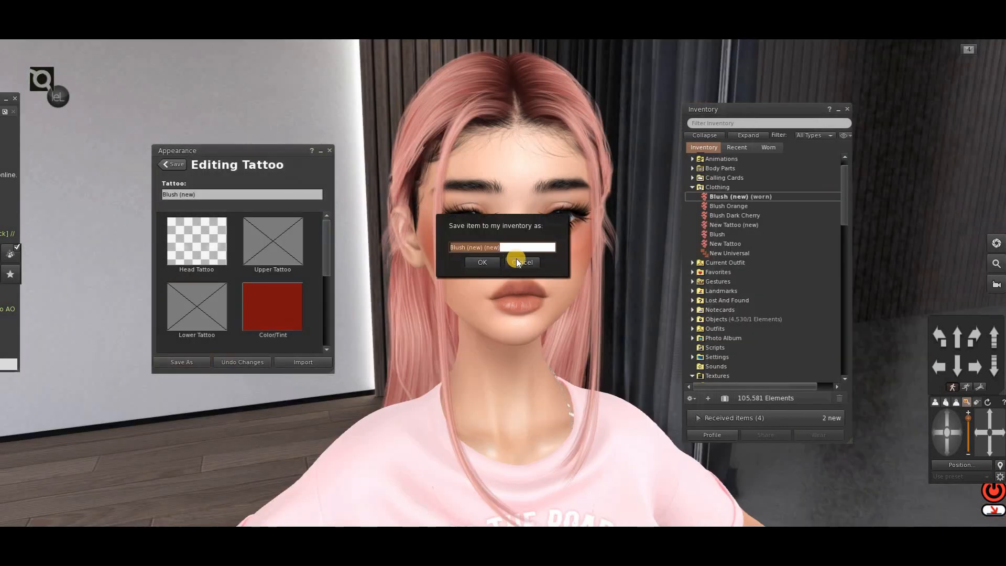
pyautogui.write('Blush Red')
pyautogui.press('Return')
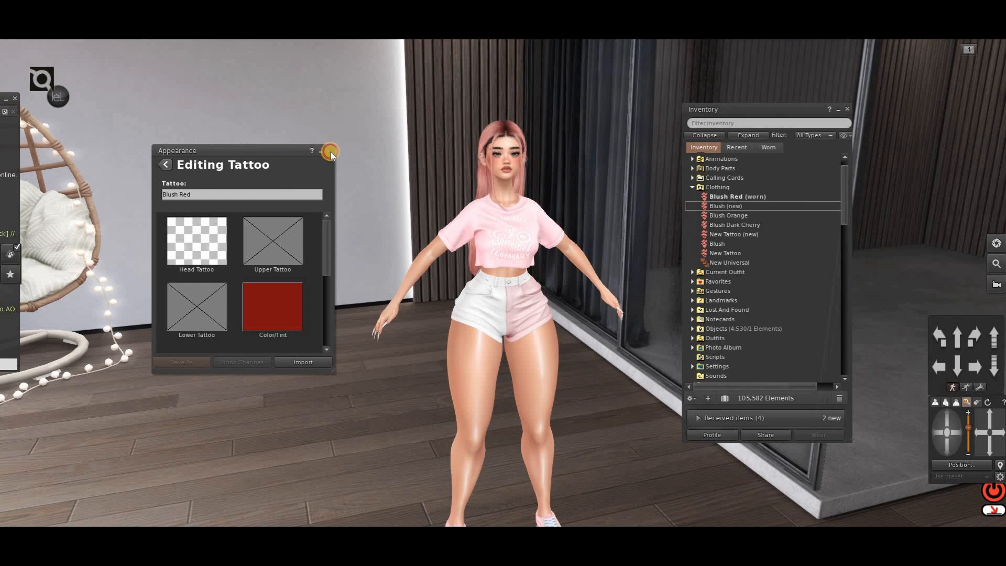
pyautogui.click(331, 152)
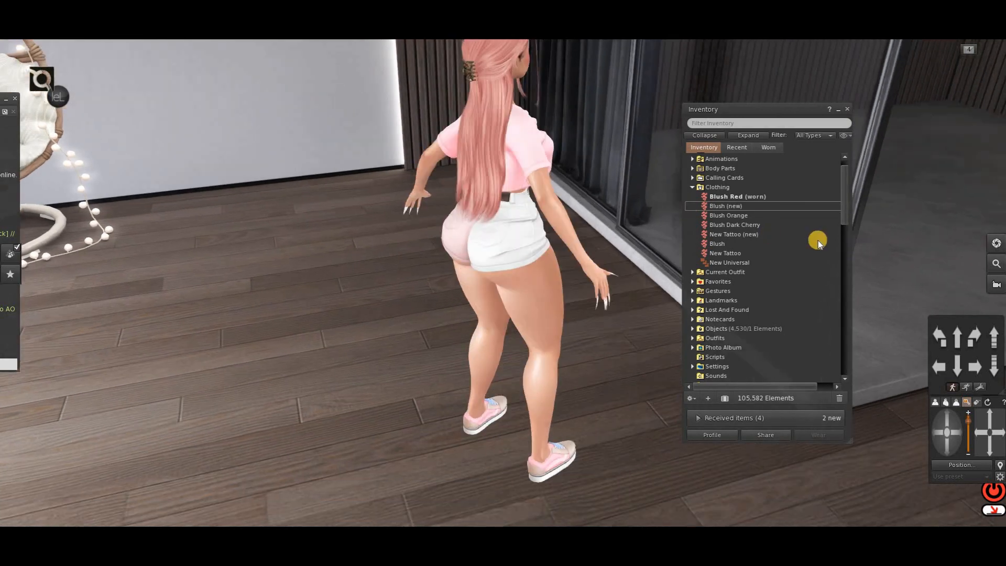
pyautogui.click(749, 209)
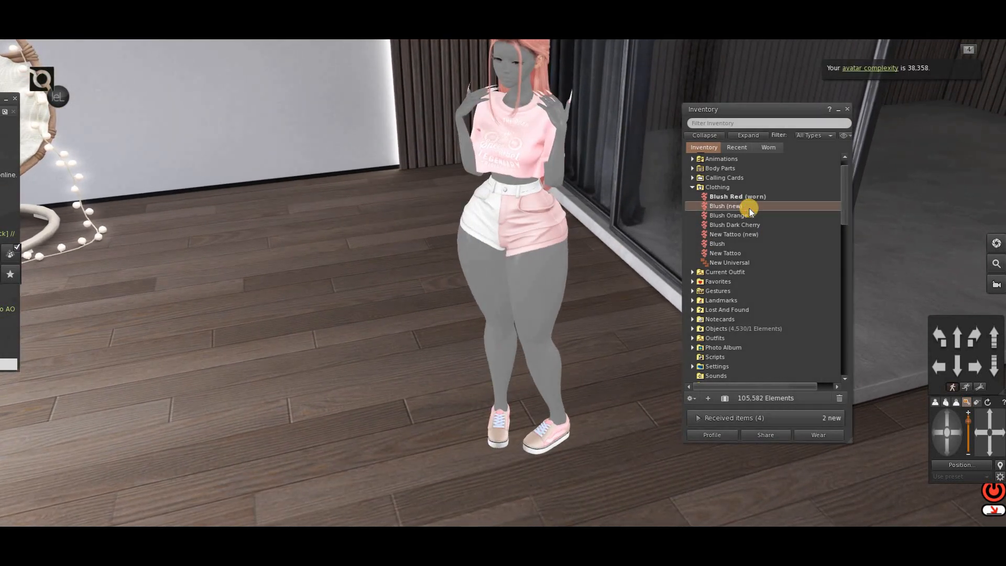
pyautogui.press('Delete')
# Examine the red blush on the avatar's face up close and bring up the actions for the Blush Orange item.
pyautogui.click(966, 400)
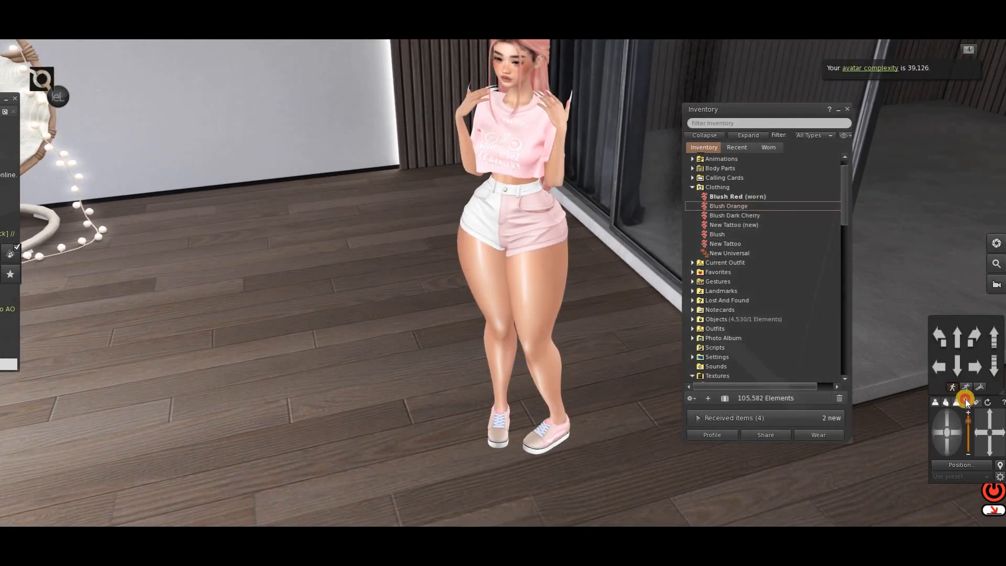
pyautogui.moveTo(504, 280); pyautogui.dragTo(503, 282)
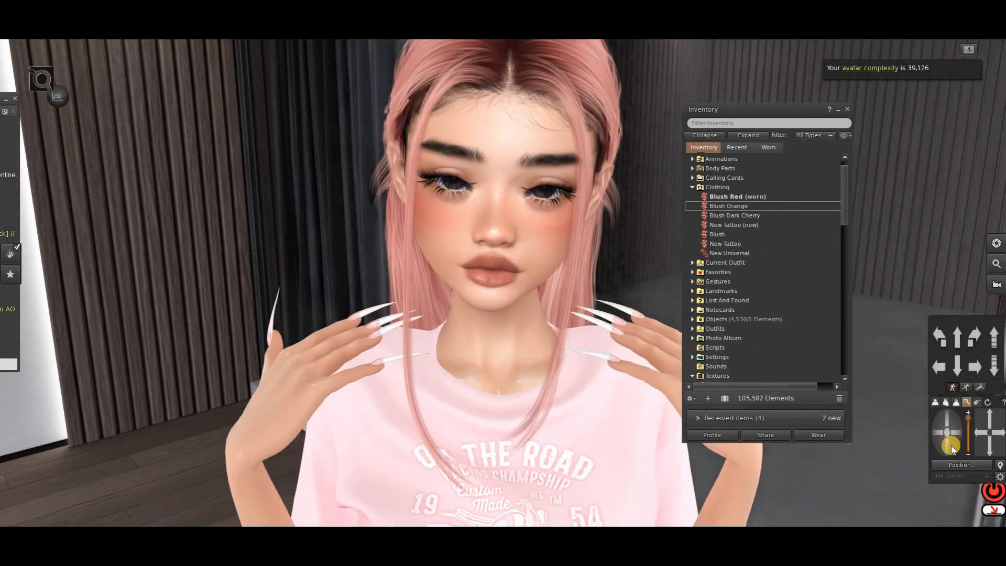
pyautogui.moveTo(953, 450); pyautogui.dragTo(947, 417)
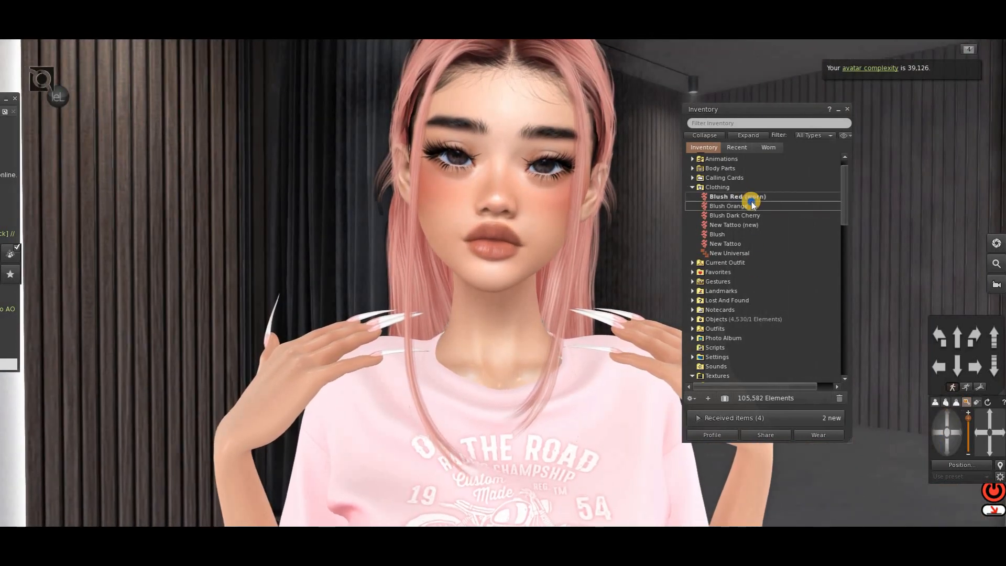
pyautogui.rightClick(752, 204)
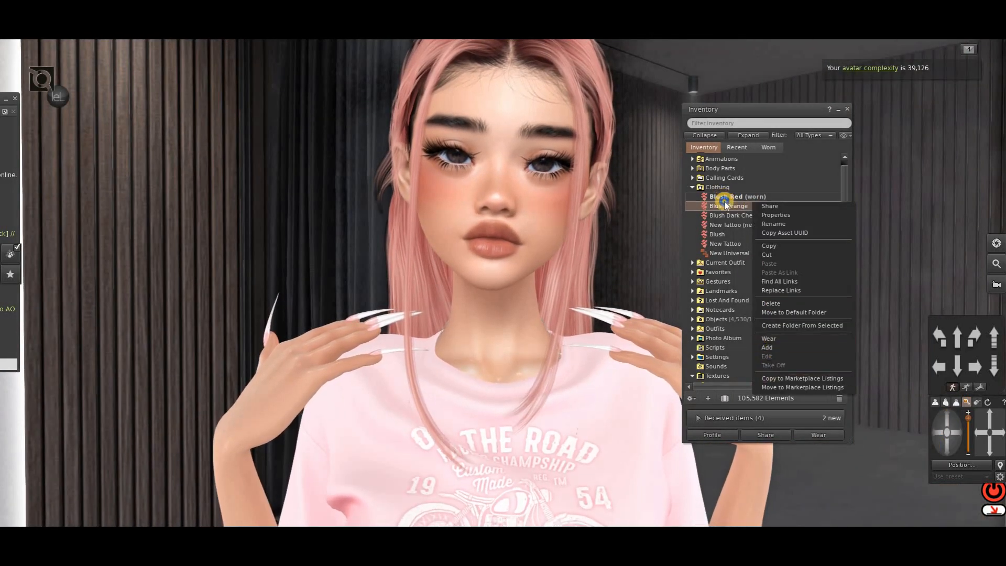
# Take off Blush Red, then try Blush Orange on the avatar and remove it again.
pyautogui.rightClick(726, 197)
pyautogui.click(761, 353)
pyautogui.rightClick(725, 207)
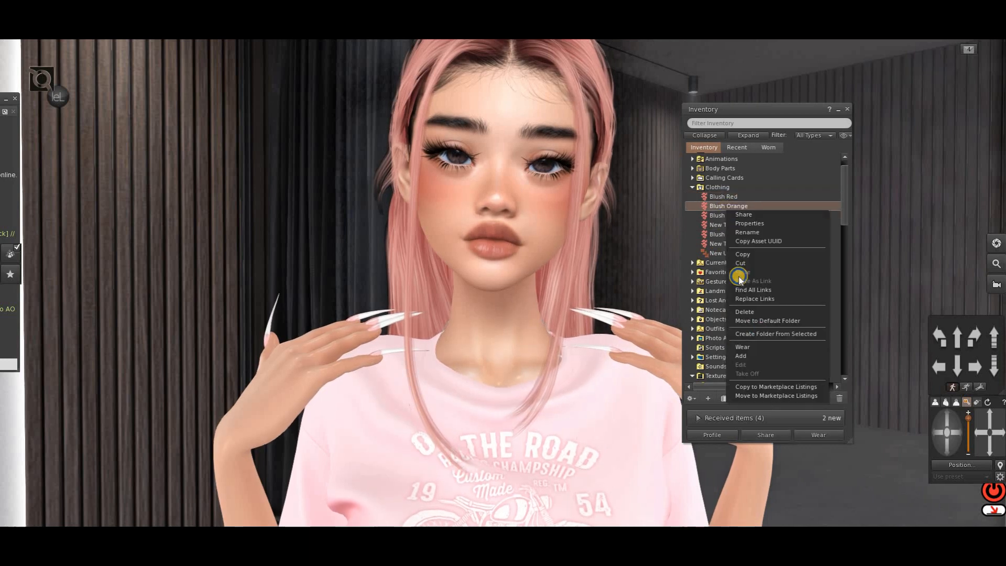
pyautogui.click(756, 356)
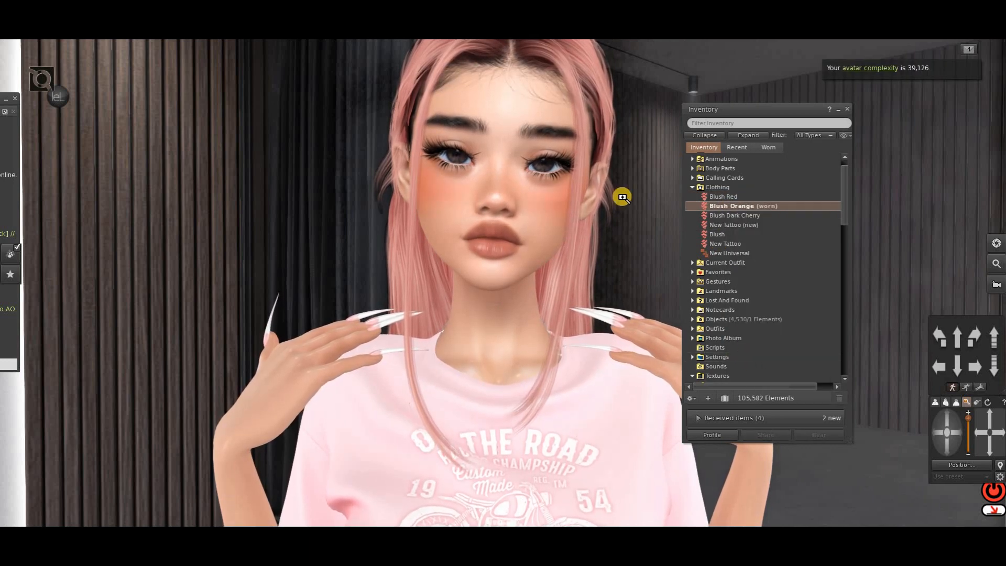
pyautogui.rightClick(759, 204)
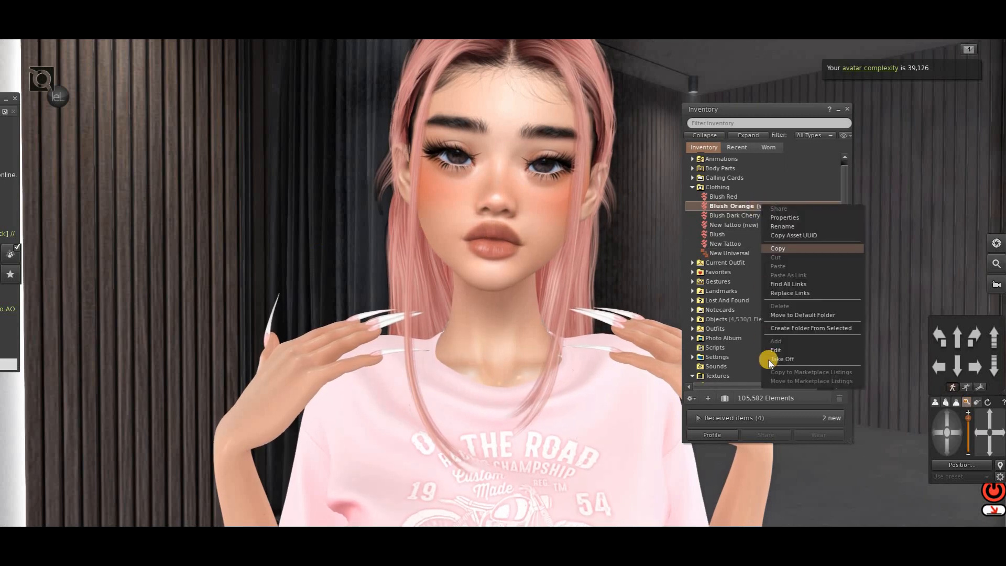
pyautogui.click(782, 359)
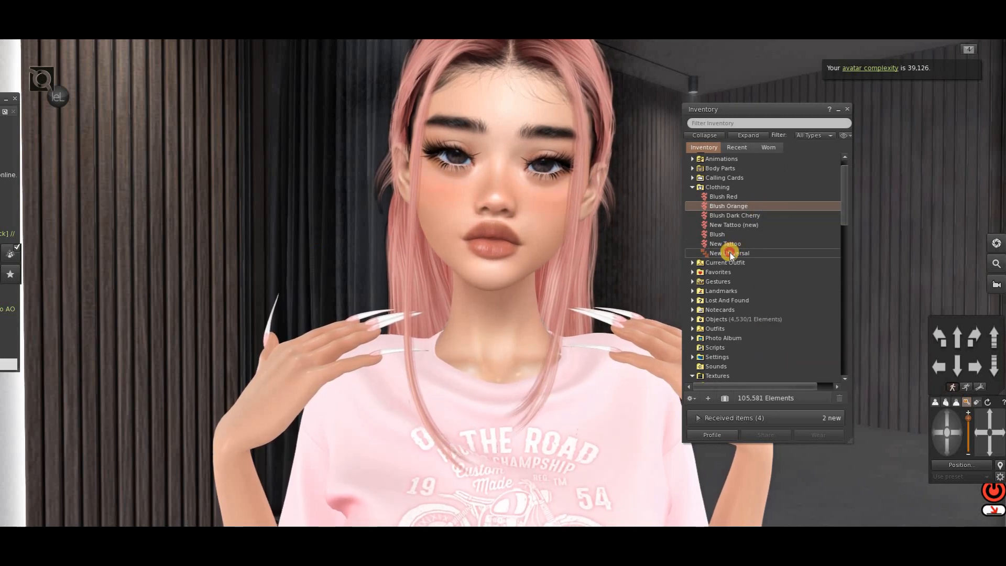
# Delete the New Tattoo (new), New Tattoo and New Universal items from the Clothing folder.
pyautogui.click(731, 253)
pyautogui.click(736, 225)
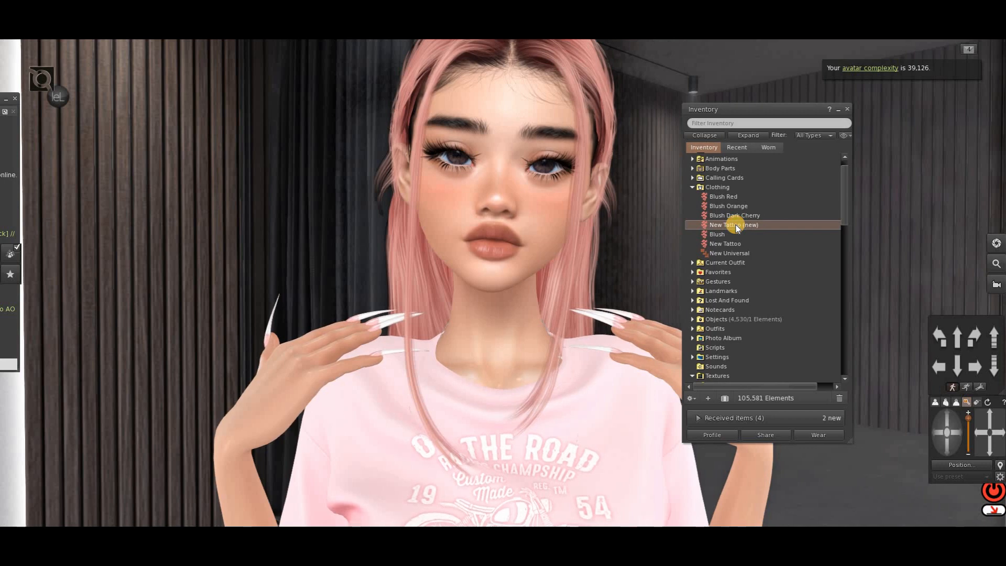
pyautogui.press('Delete')
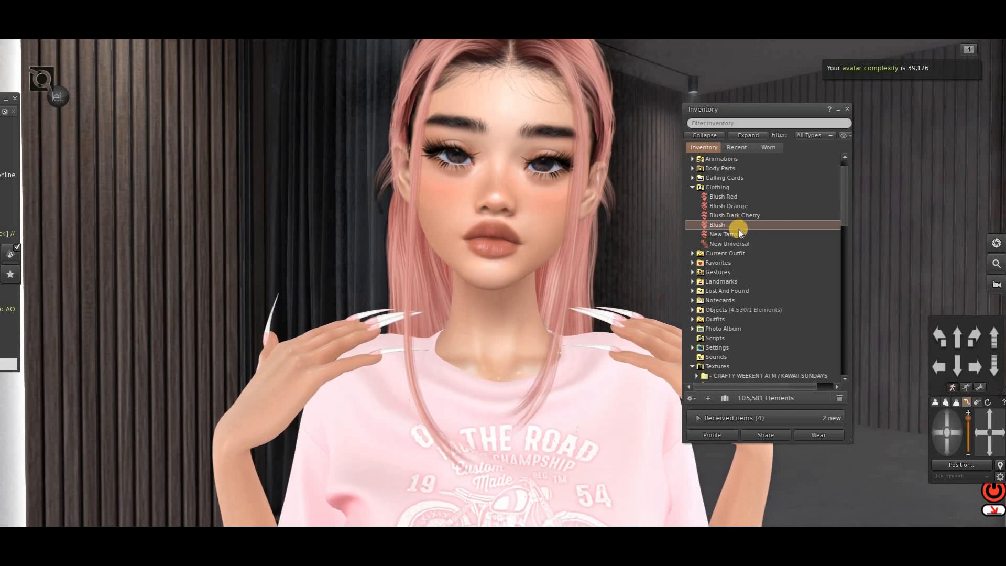
pyautogui.click(742, 236)
pyautogui.press('Delete')
pyautogui.click(742, 236)
pyautogui.press('Delete')
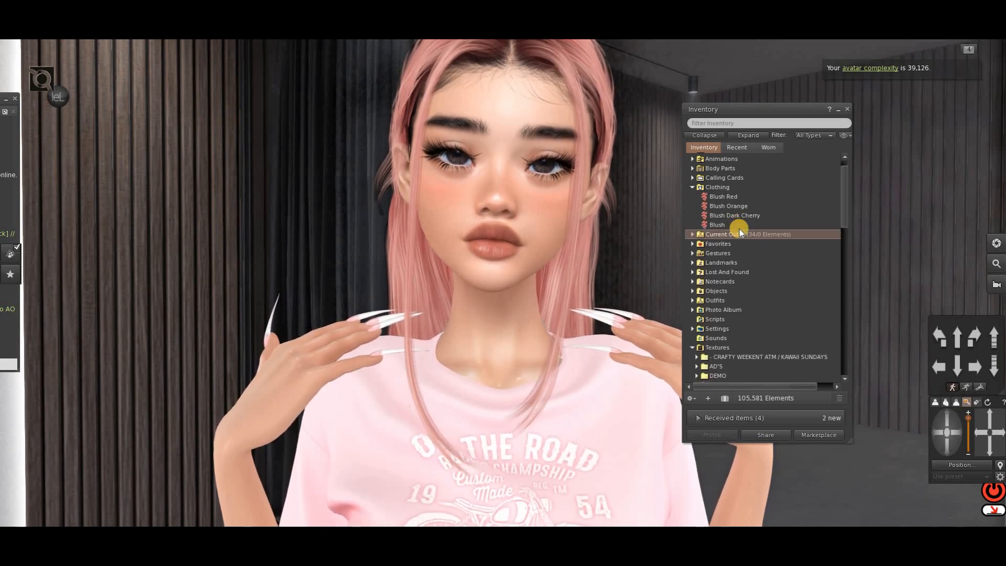
# Group the four blush items in the Clothing folder into a new folder named Blushes.
pyautogui.click(739, 224)
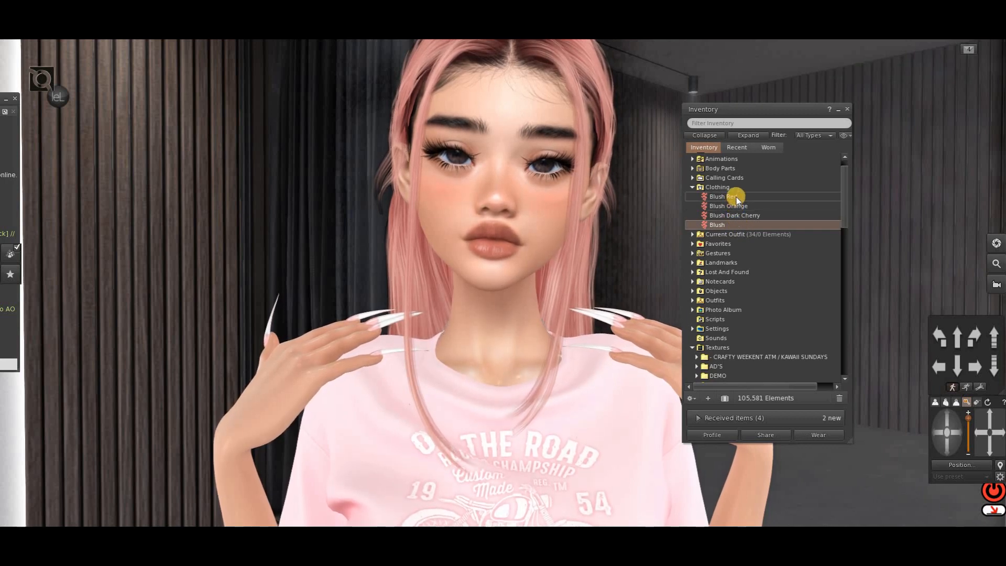
pyautogui.keyDown('shift'); pyautogui.click(736, 198); pyautogui.keyUp('shift')
pyautogui.rightClick(734, 200)
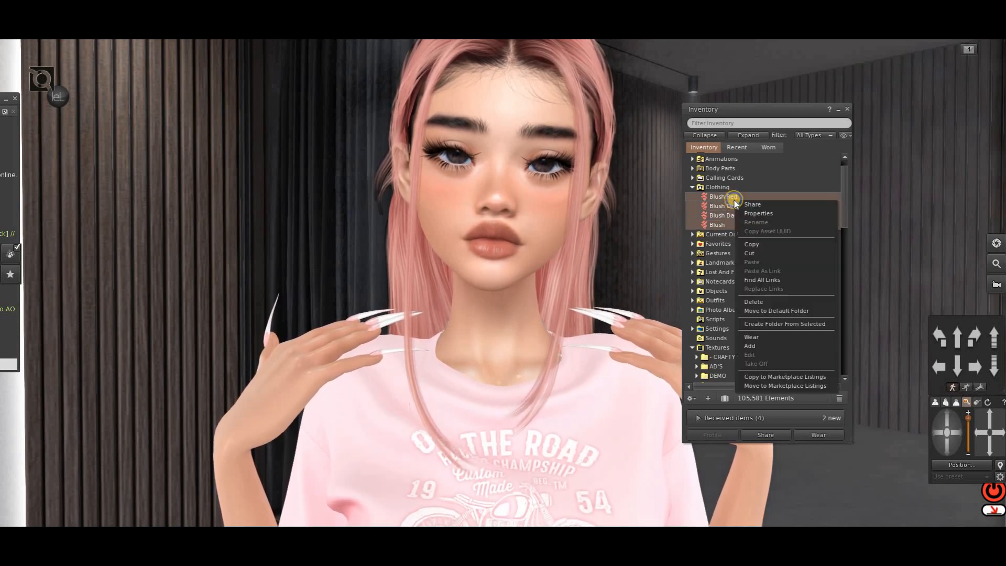
pyautogui.click(774, 323)
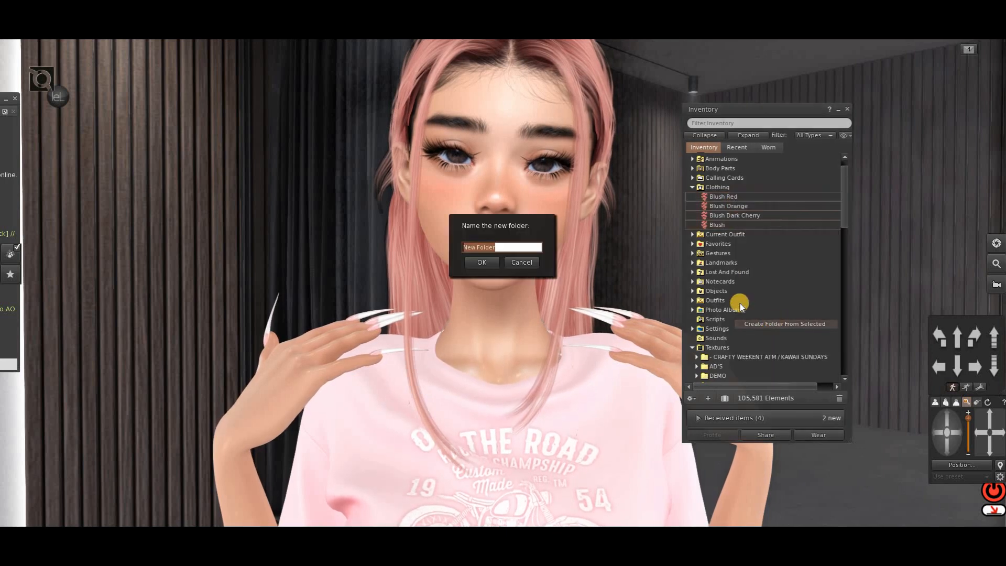
pyautogui.write('Blushes')
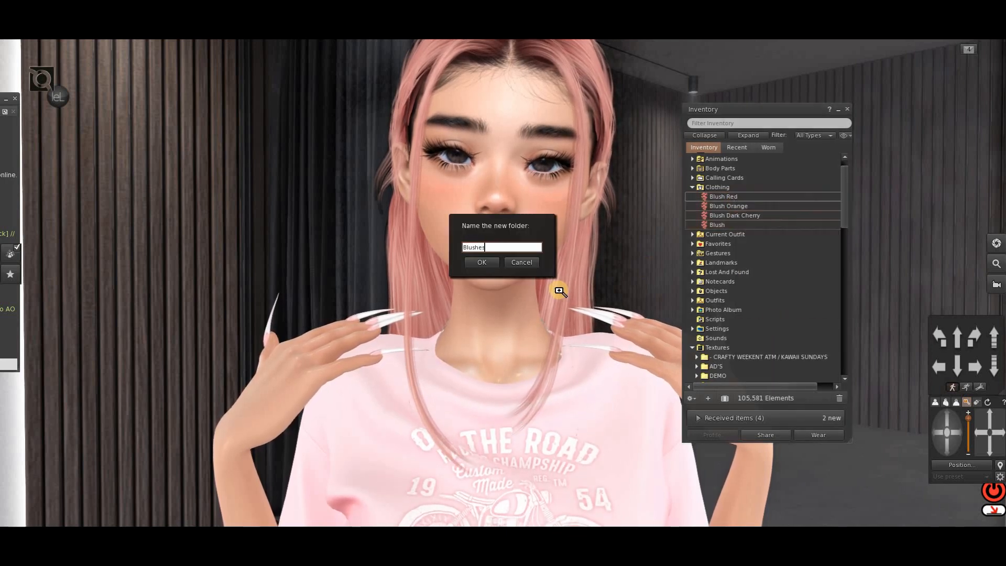
pyautogui.press('Return')
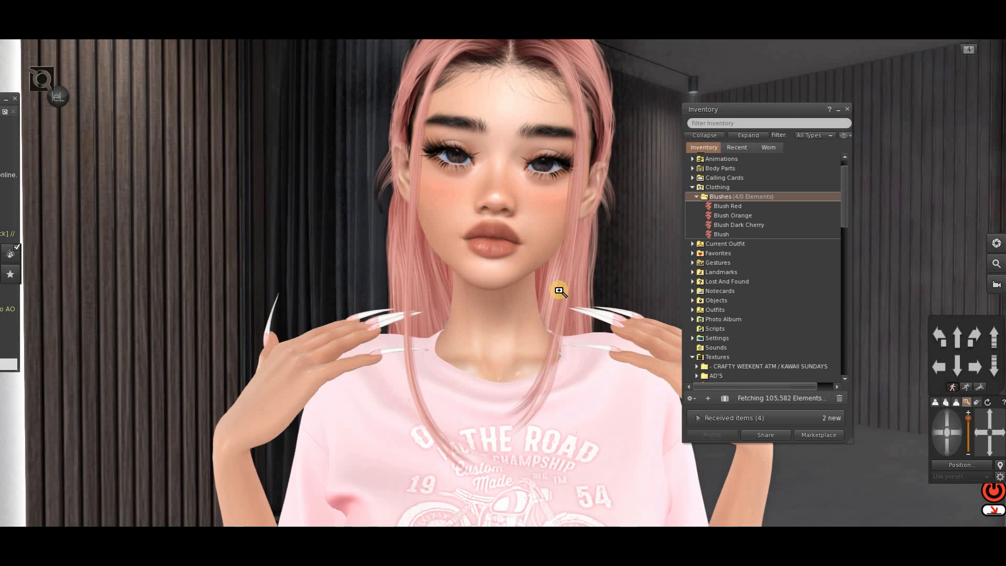
# Move the Blushes folder to the inventory's top level and open the properties of Blush Red from the recent items.
pyautogui.click(697, 196)
pyautogui.moveTo(716, 197); pyautogui.dragTo(713, 160)
pyautogui.rightClick(711, 176)
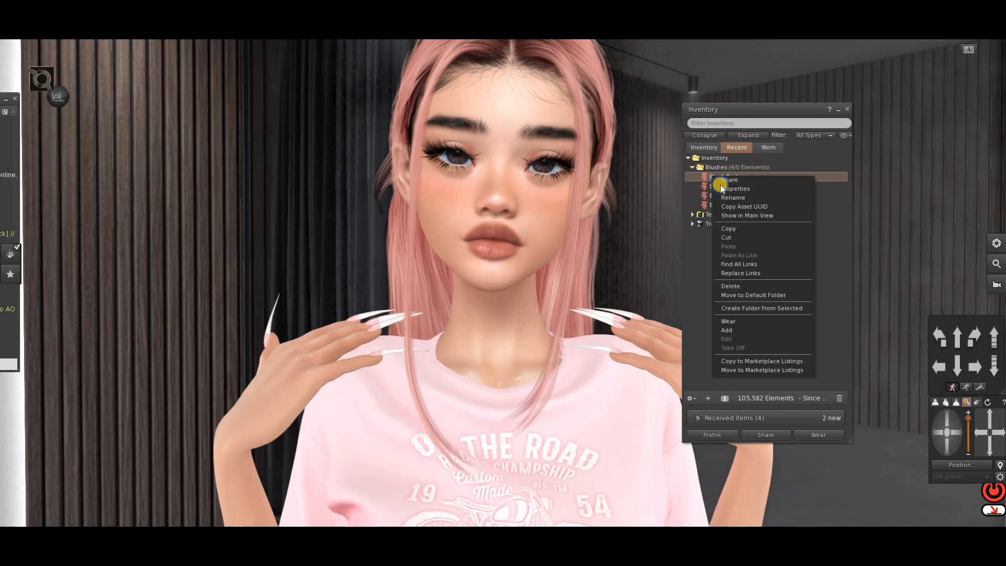
pyautogui.click(723, 189)
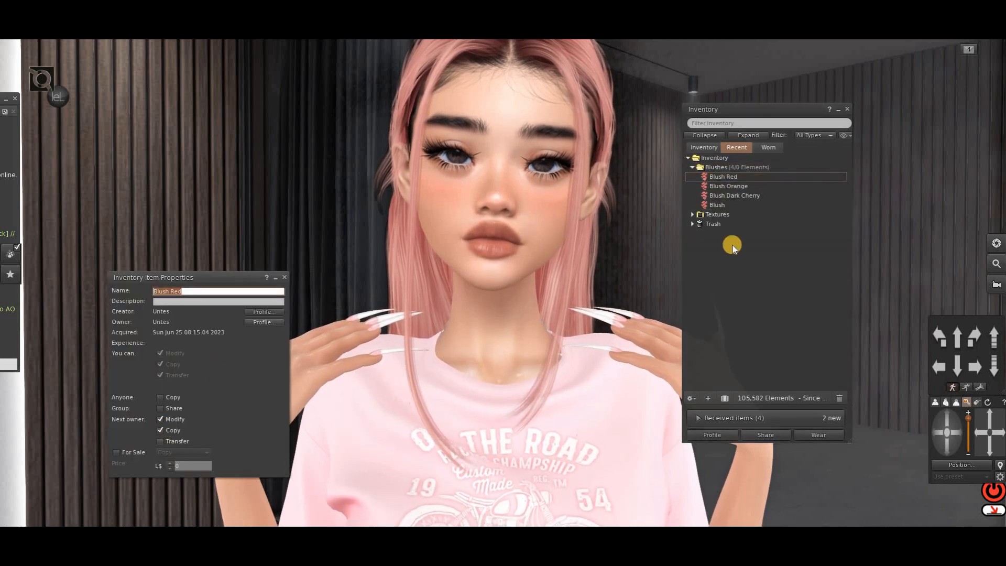
# Set Blush Orange's next-owner permissions to allow Modify and Copy but not Transfer.
pyautogui.rightClick(727, 188)
pyautogui.click(737, 199)
pyautogui.click(168, 438)
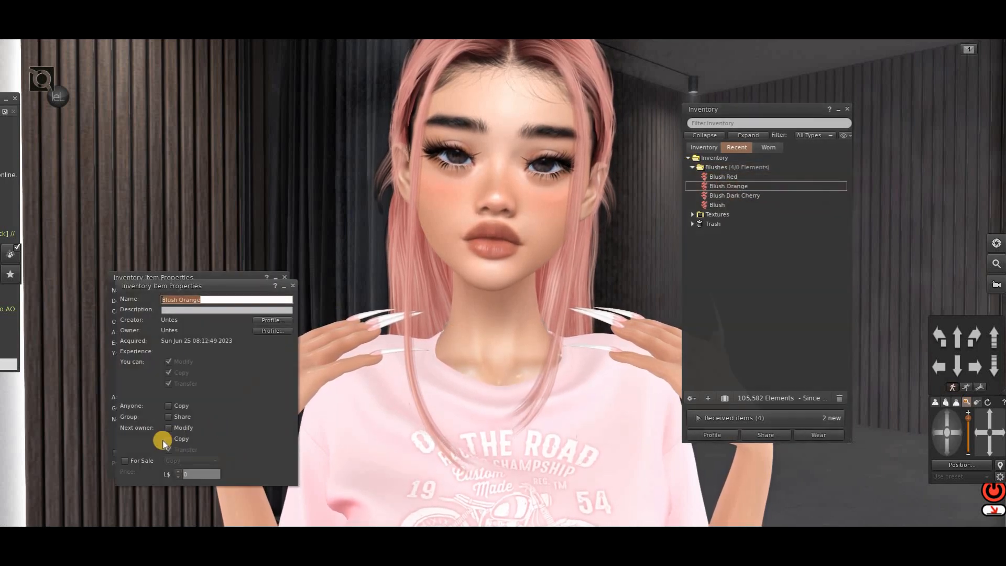
pyautogui.click(169, 428)
pyautogui.click(168, 450)
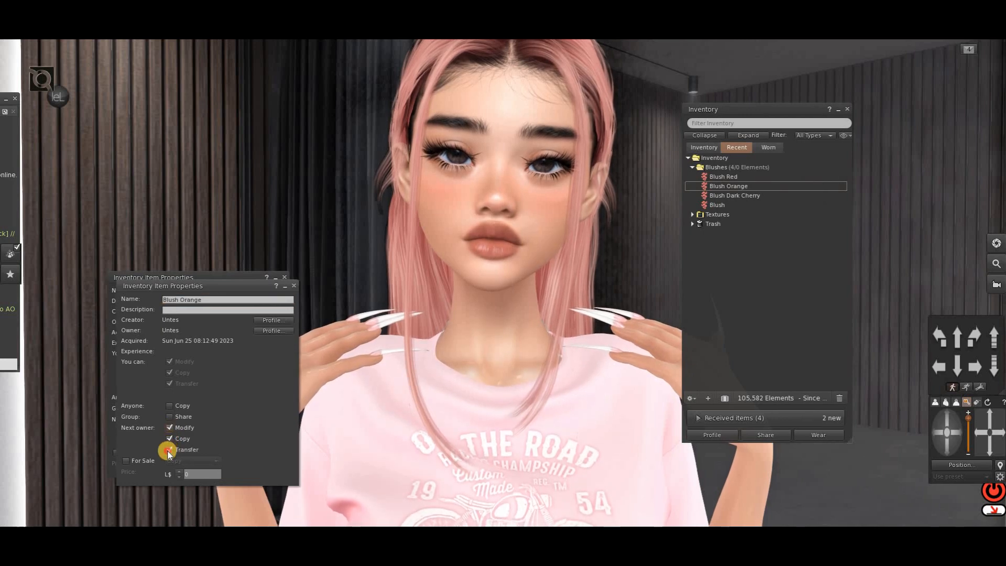
# Set Blush Dark Cherry's next-owner permissions to allow Modify and Copy but not Transfer.
pyautogui.rightClick(718, 198)
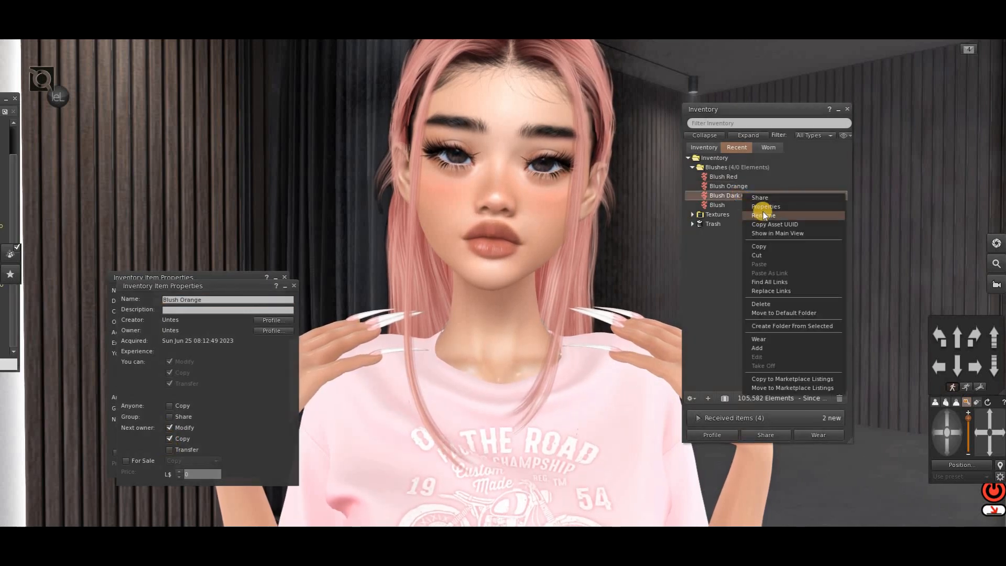
pyautogui.click(763, 212)
pyautogui.click(184, 436)
pyautogui.click(179, 447)
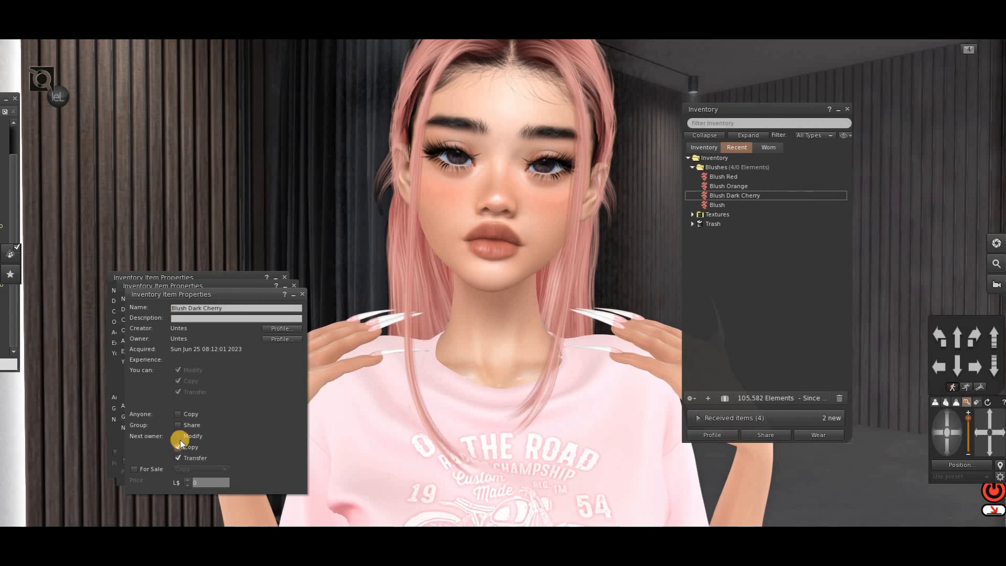
pyautogui.click(178, 458)
# Check the next-owner permissions of the plain Blush item and close all the item properties windows.
pyautogui.rightClick(716, 205)
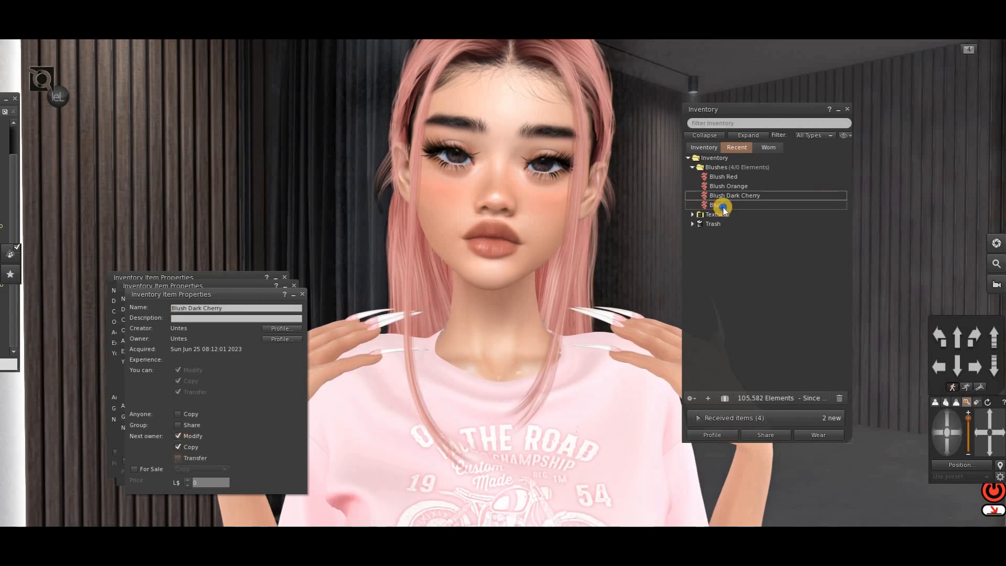
pyautogui.click(744, 219)
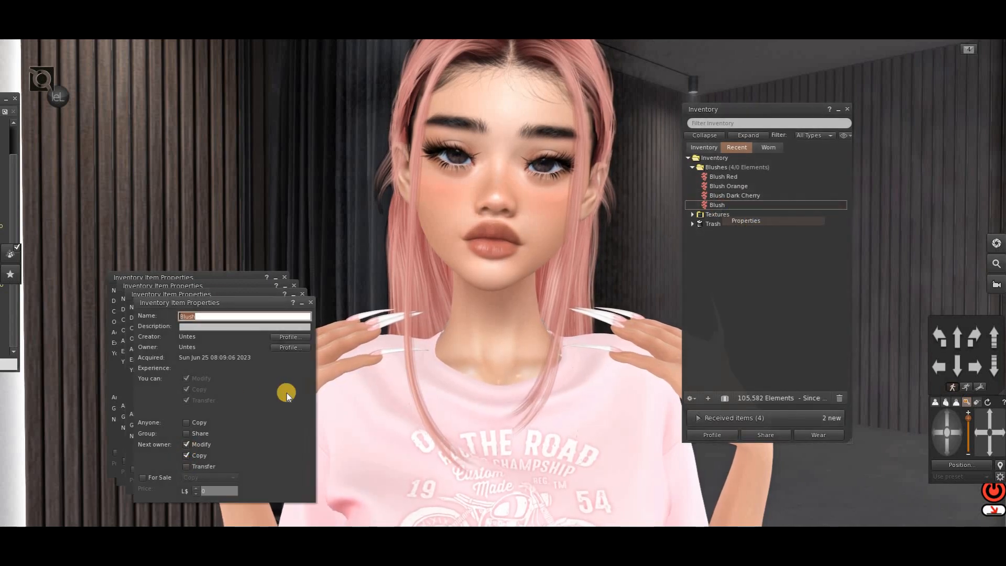
pyautogui.click(310, 302)
pyautogui.click(302, 293)
pyautogui.click(294, 284)
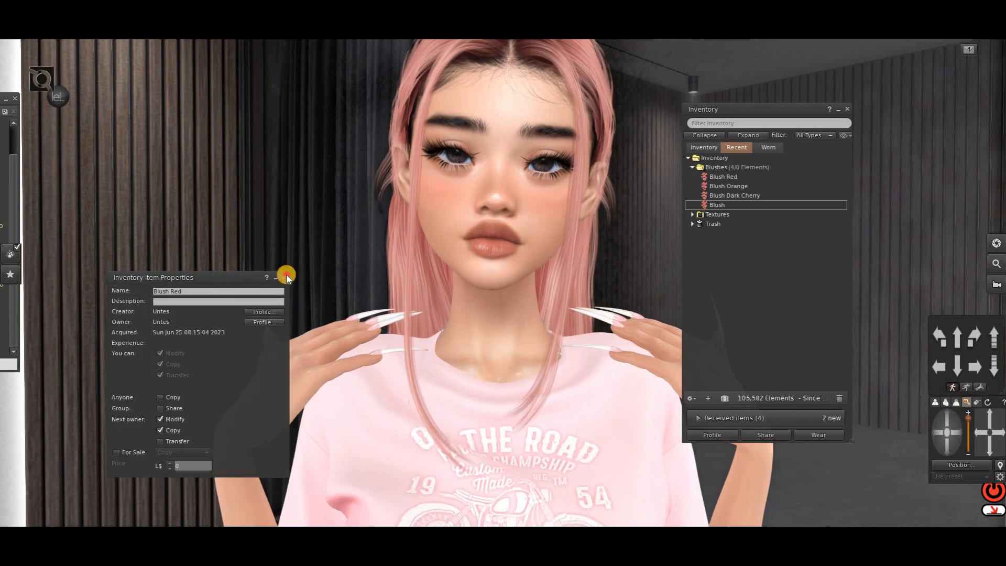
pyautogui.click(284, 277)
# Try Blush Dark Cherry from the Blushes folder on the avatar, then take it off again.
pyautogui.click(696, 167)
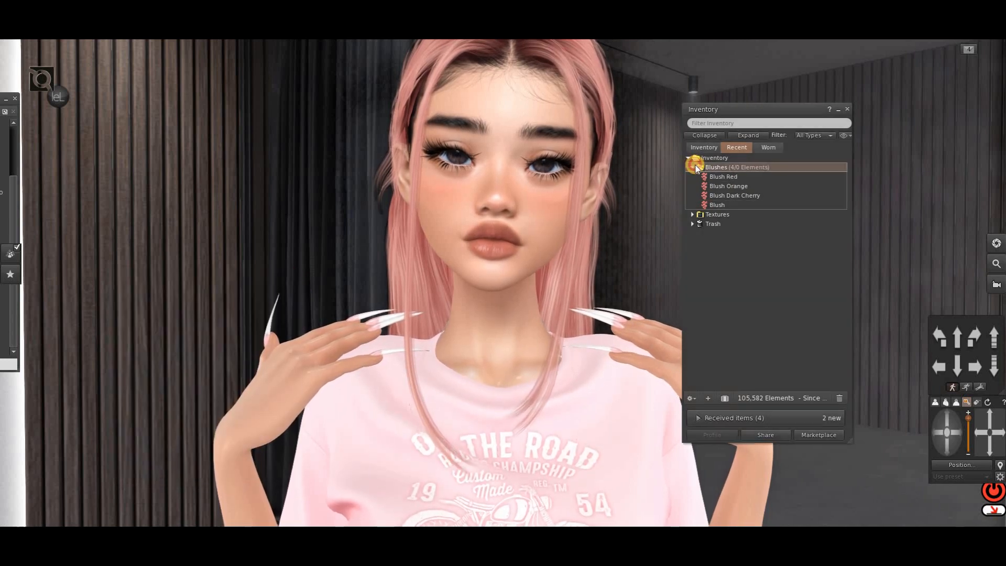
pyautogui.click(694, 167)
pyautogui.click(706, 166)
pyautogui.rightClick(718, 195)
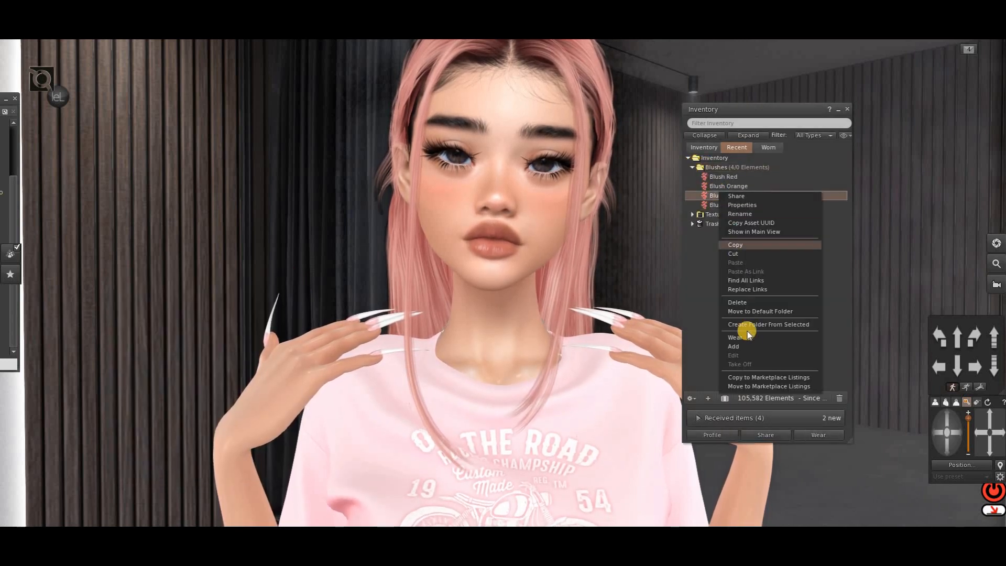
pyautogui.click(742, 346)
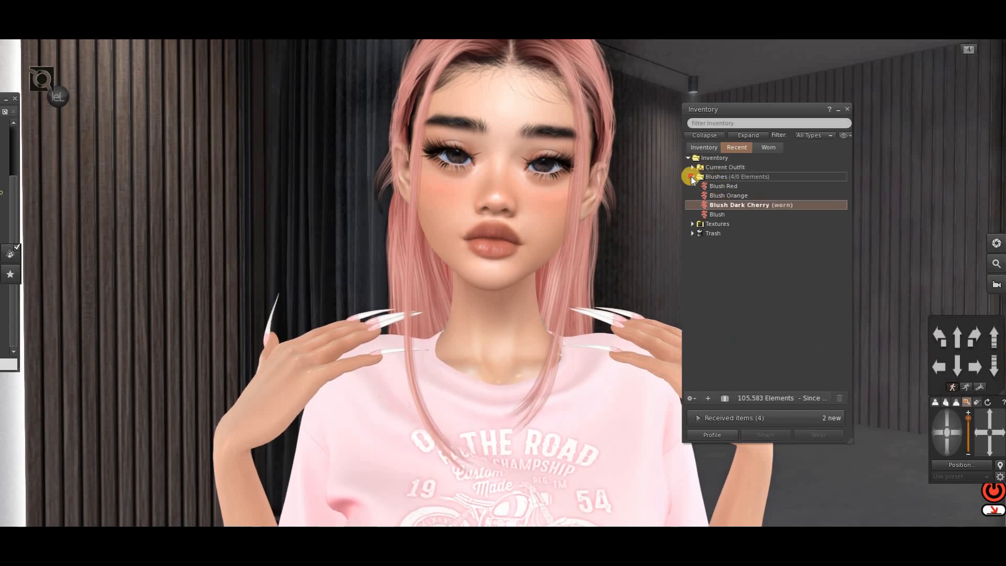
pyautogui.click(692, 177)
pyautogui.rightClick(717, 177)
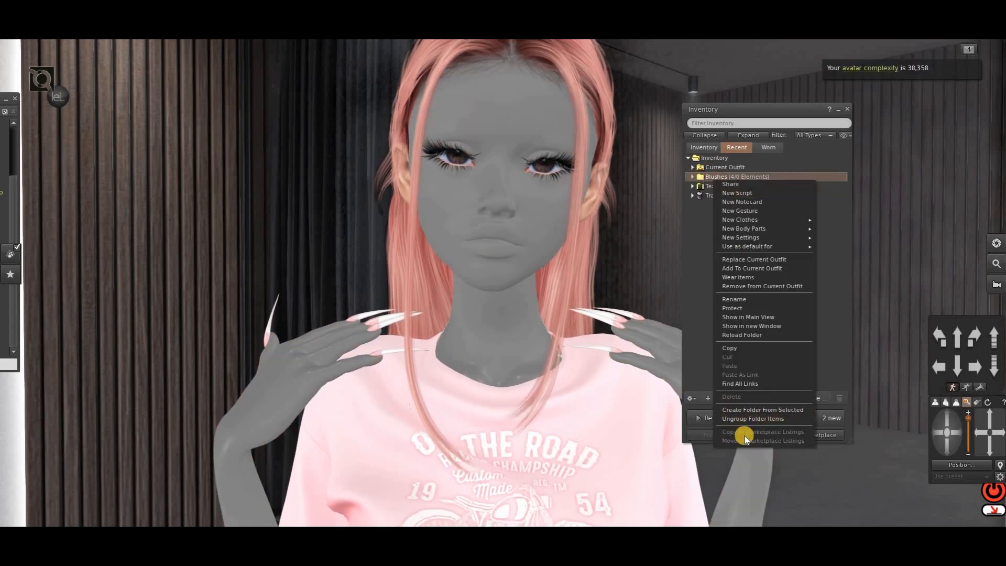
pyautogui.click(692, 177)
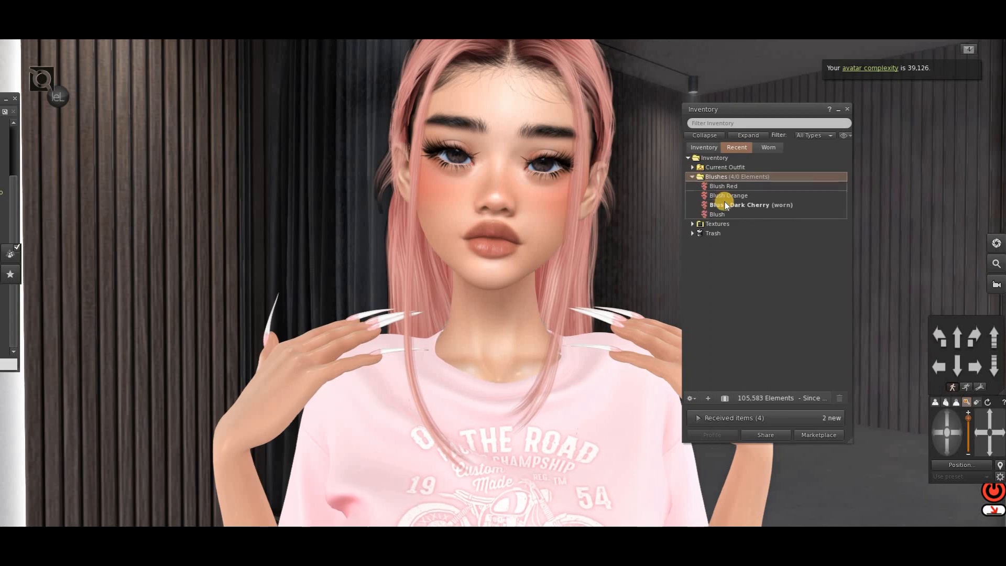
pyautogui.rightClick(724, 203)
pyautogui.click(744, 366)
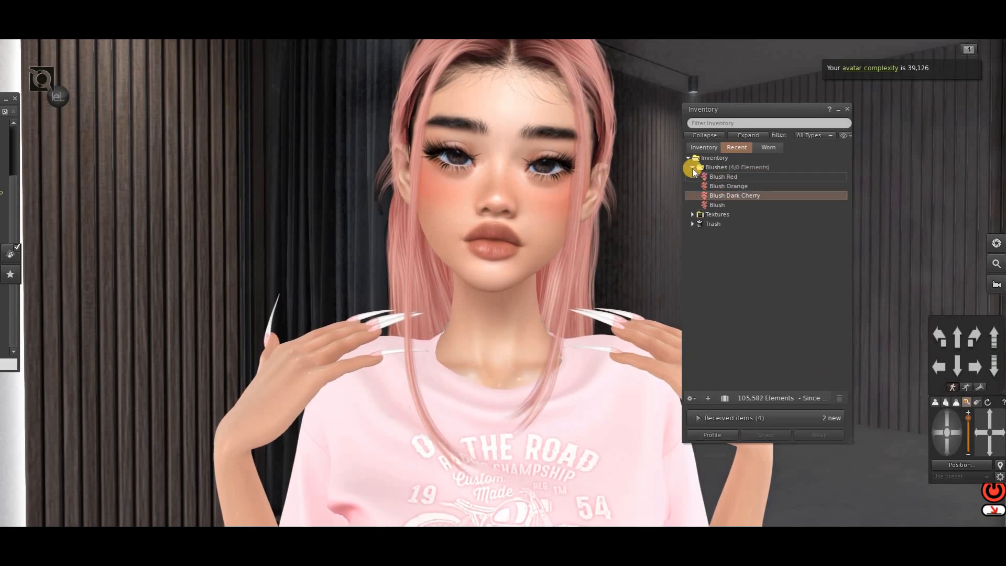
# Collapse the Blushes folder and examine the actions available for it.
pyautogui.click(693, 167)
pyautogui.rightClick(703, 168)
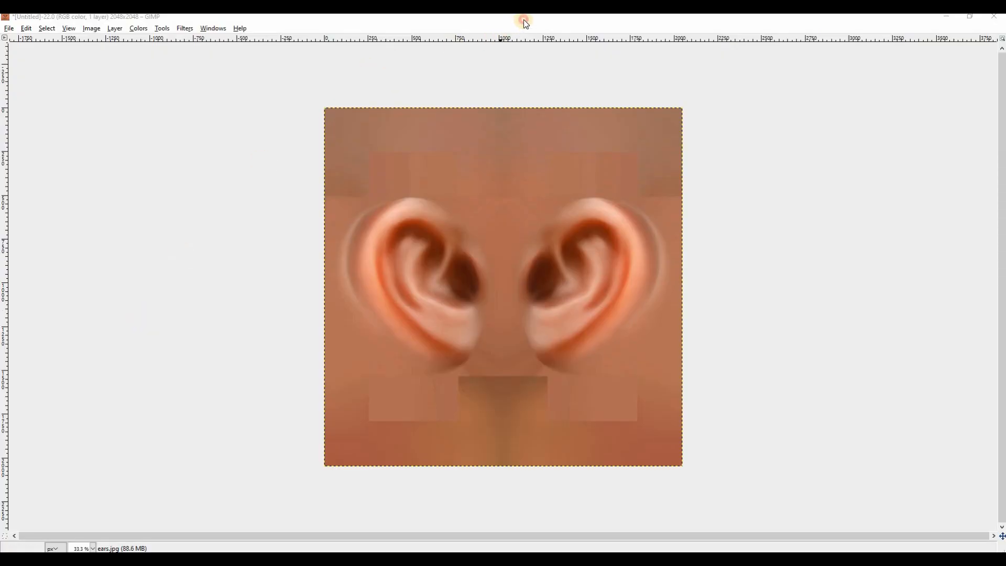
# In GIMP, show the tool and layer docks and add a transparent 2048 × 2048 px layer above ears.jpg.
pyautogui.press('Tab')
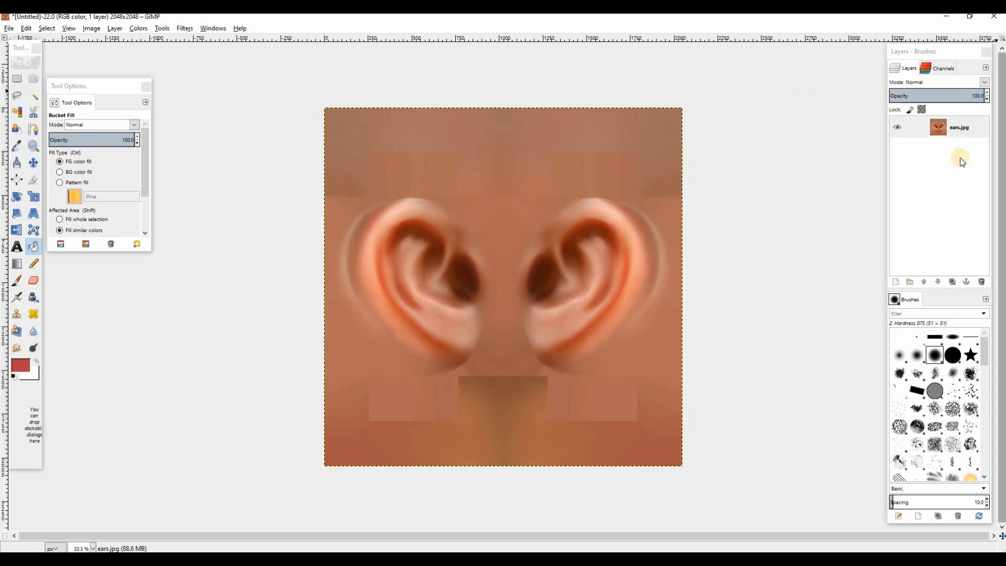
pyautogui.click(896, 283)
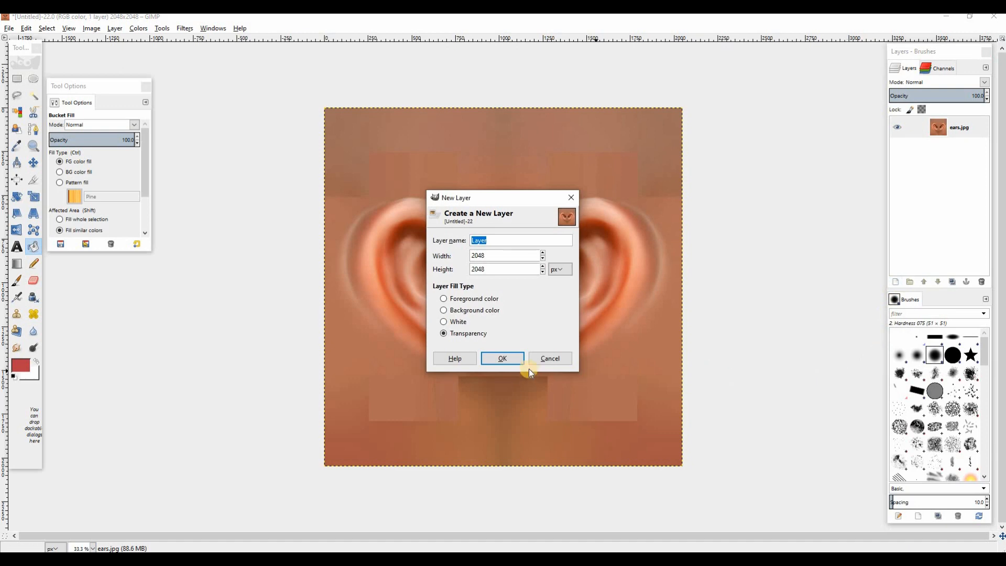
pyautogui.click(500, 360)
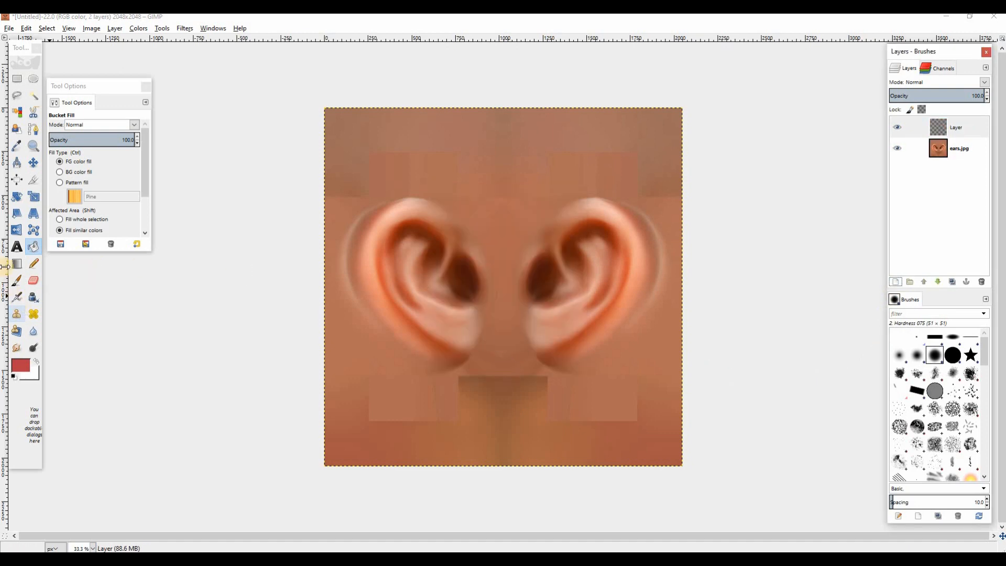
# Airbrush red blush along the outer rim and lobe of the ear on the image's left half, using brush size 206.47.
pyautogui.click(18, 299)
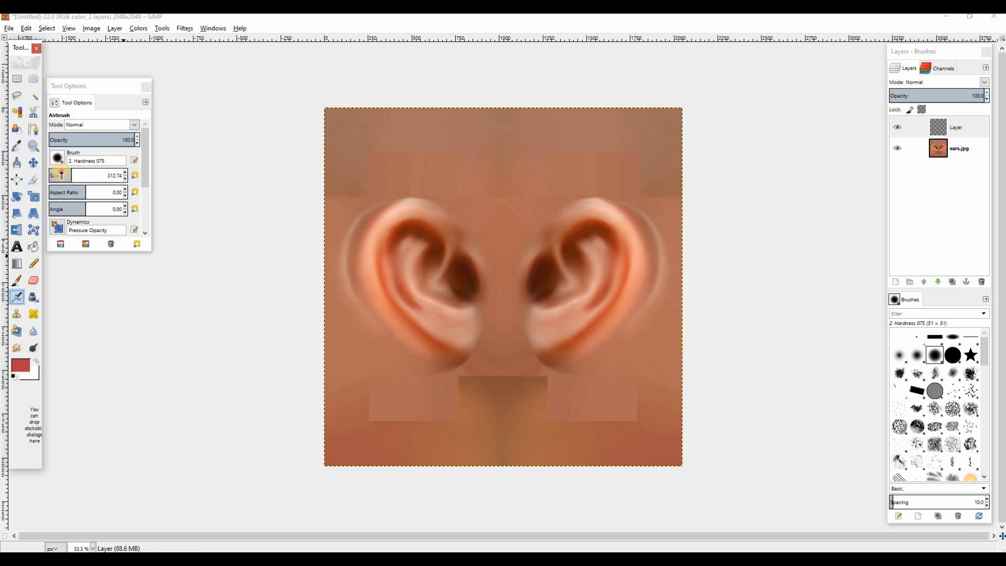
pyautogui.moveTo(62, 175); pyautogui.dragTo(59, 175)
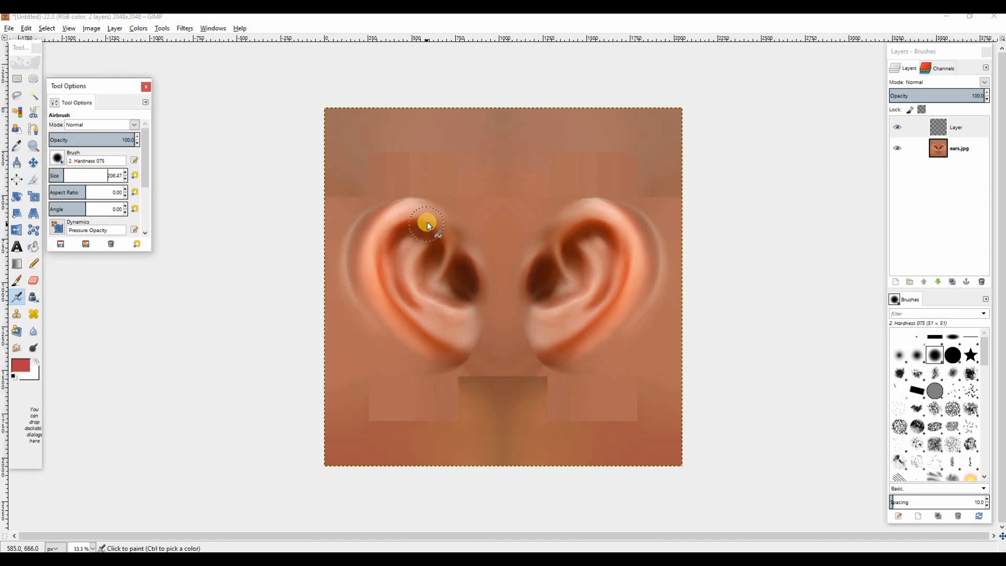
pyautogui.moveTo(435, 222); pyautogui.dragTo(389, 221)
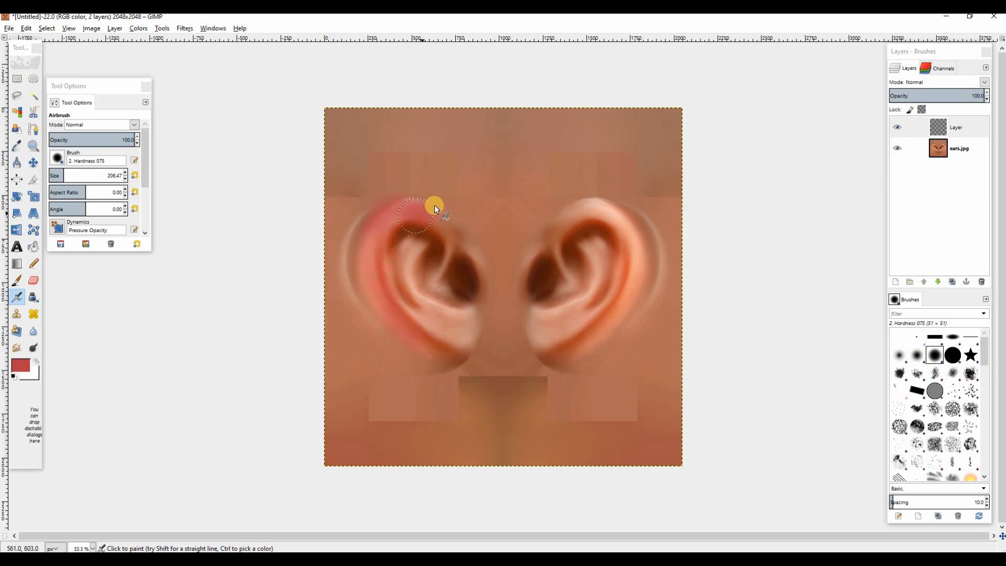
pyautogui.moveTo(407, 338); pyautogui.dragTo(448, 357)
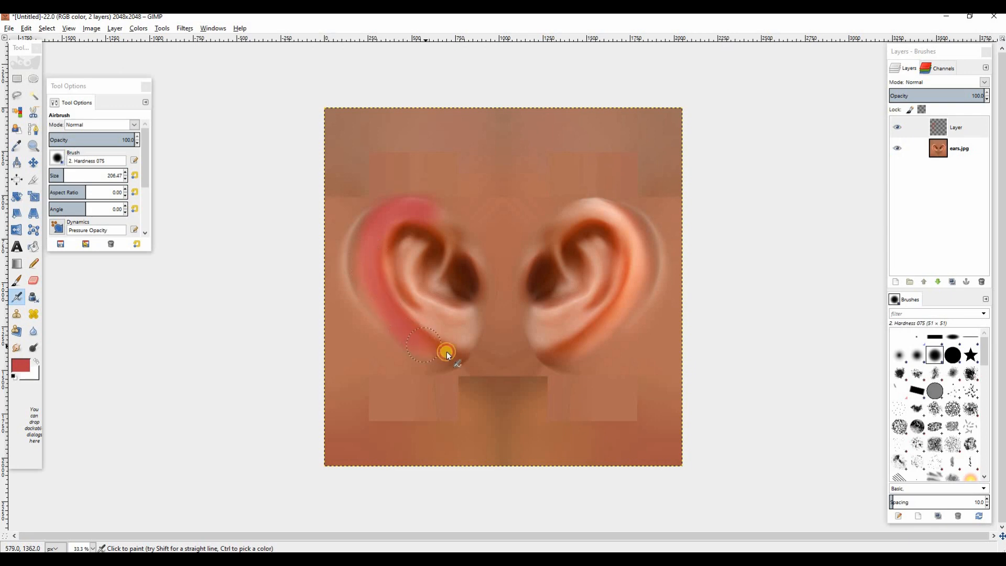
# Soften the painted ear blush with a Gaussian Blur of 44 px radius and view the image without the docks.
pyautogui.click(186, 29)
pyautogui.moveTo(276, 89)
pyautogui.click(331, 99)
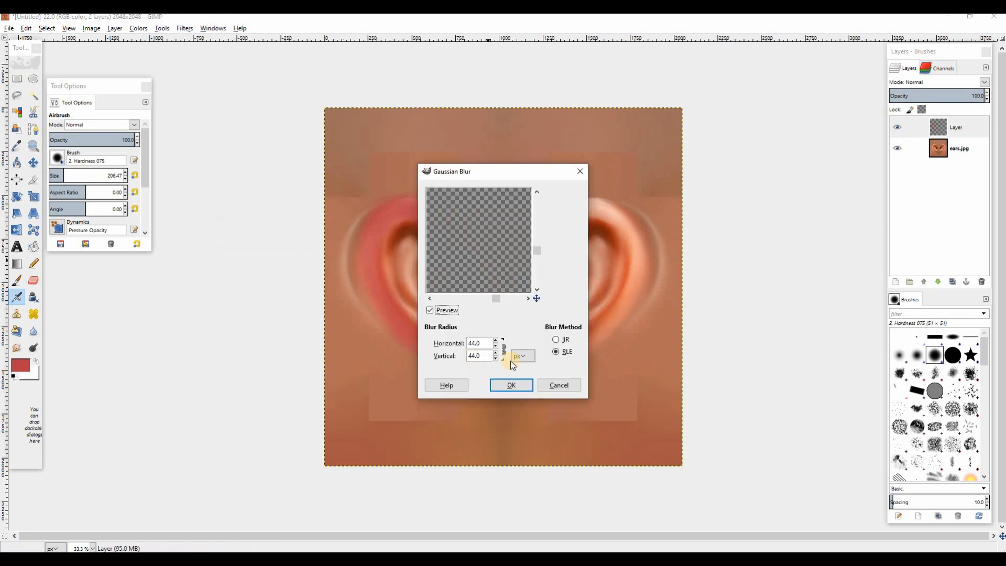
pyautogui.click(510, 386)
pyautogui.press('Tab')
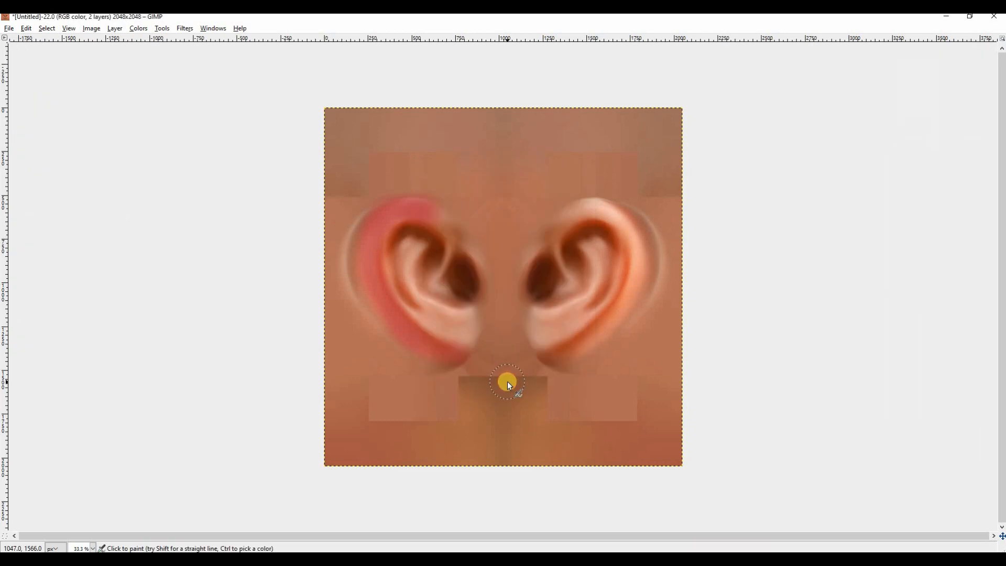
# Blur the ear blush layer again with Gaussian Blur at a 76 px radius and inspect it with the docks hidden.
pyautogui.press('Tab')
pyautogui.click(185, 29)
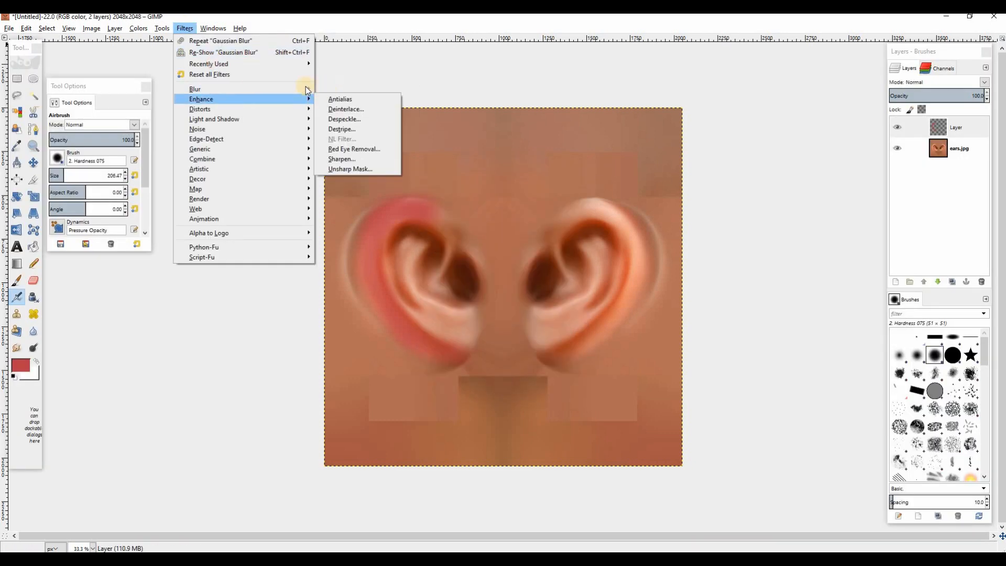
pyautogui.moveTo(283, 89)
pyautogui.click(354, 101)
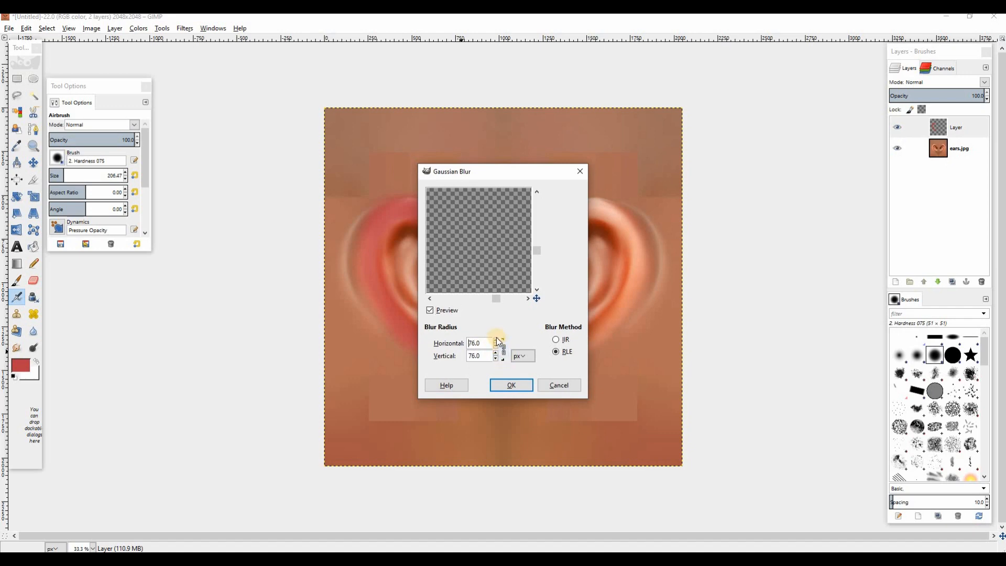
pyautogui.click(511, 385)
pyautogui.press('Tab')
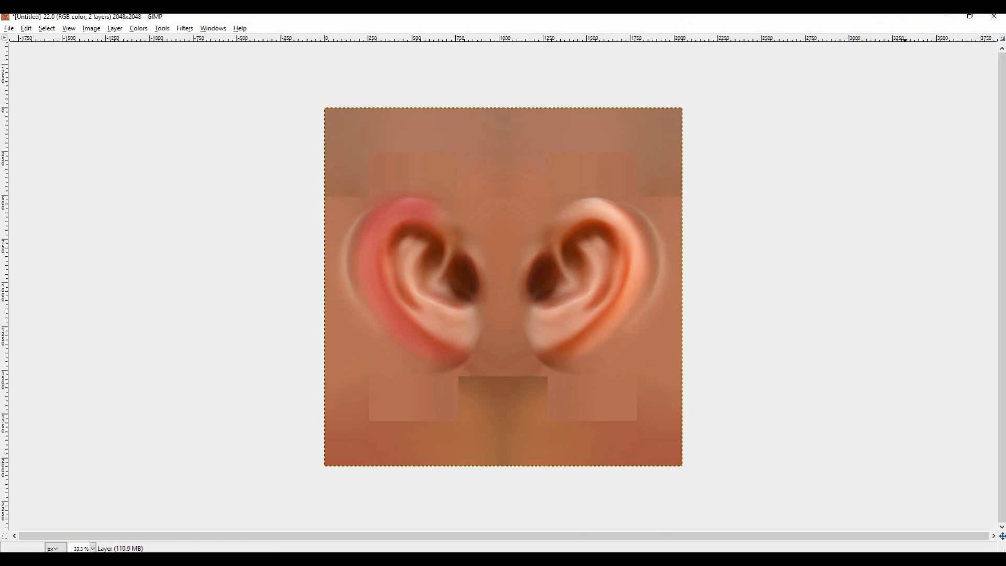
# Lower the blush layer's opacity to 68.7 and add a horizontally flipped copy of it for the other ear.
pyautogui.press('Tab')
pyautogui.moveTo(943, 97); pyautogui.dragTo(963, 100)
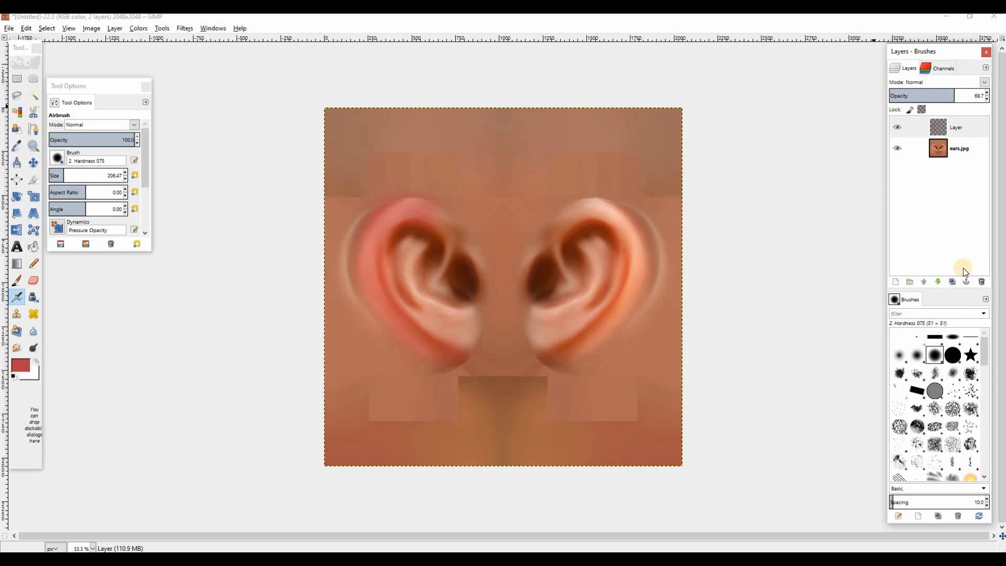
pyautogui.click(953, 283)
pyautogui.click(16, 230)
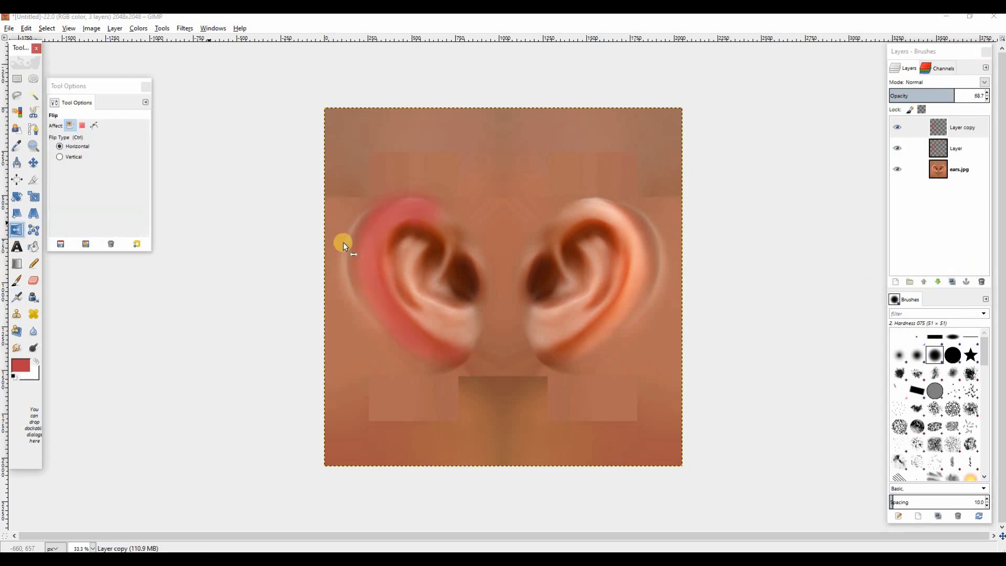
pyautogui.click(394, 247)
# Hide the ears.jpg layer and export the transparent blush image.
pyautogui.click(898, 171)
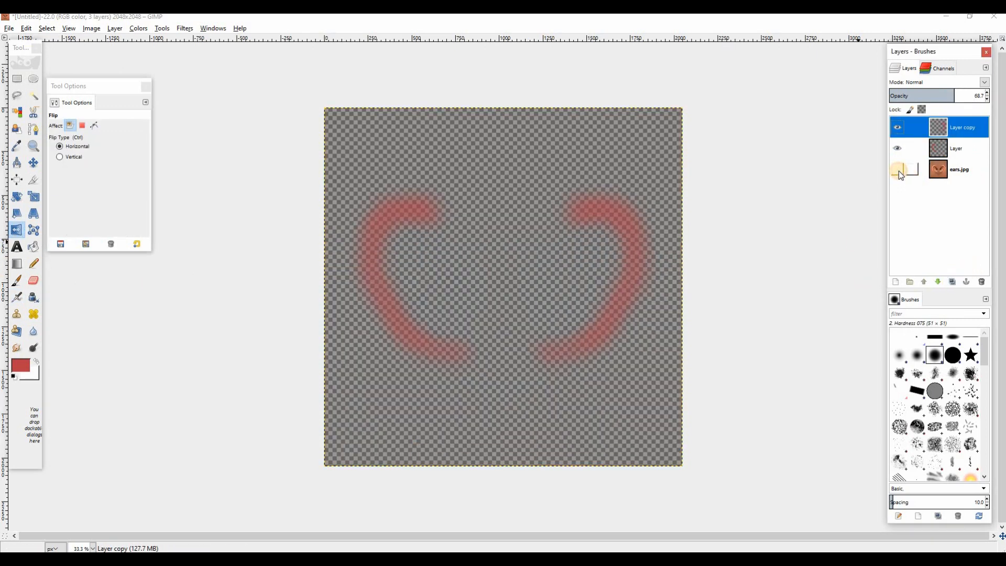
pyautogui.hotkey('ctrl', 'e')
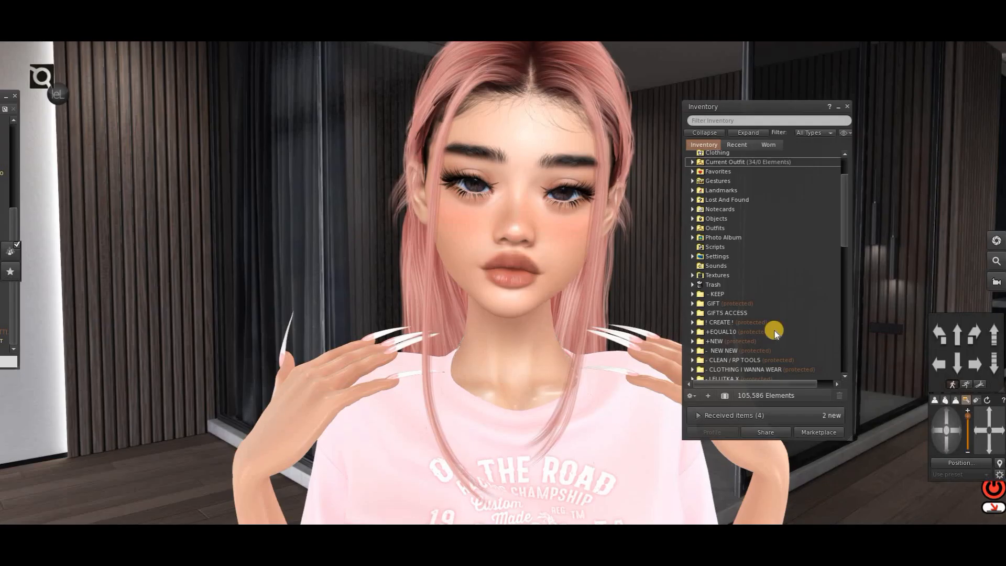
# In Second Life, create a new Universal clothing item in the inventory and add it to the avatar's outfit.
pyautogui.click(708, 396)
pyautogui.moveTo(747, 370)
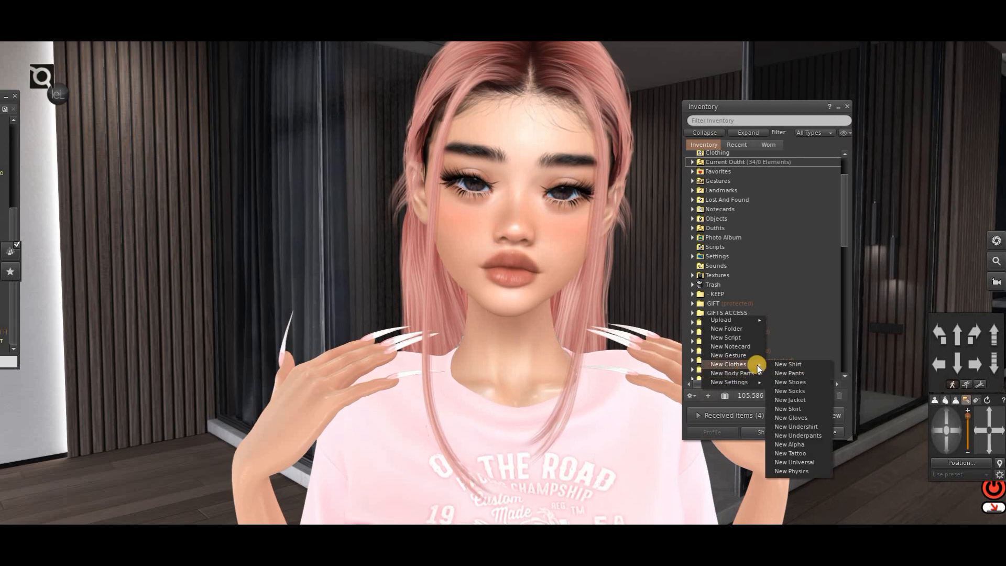
pyautogui.click(788, 461)
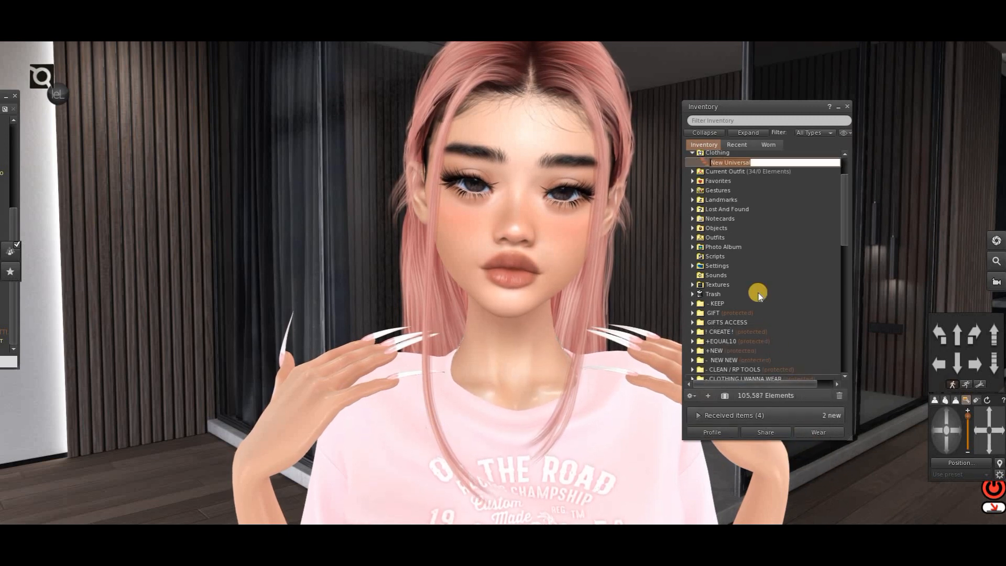
pyautogui.rightClick(716, 160)
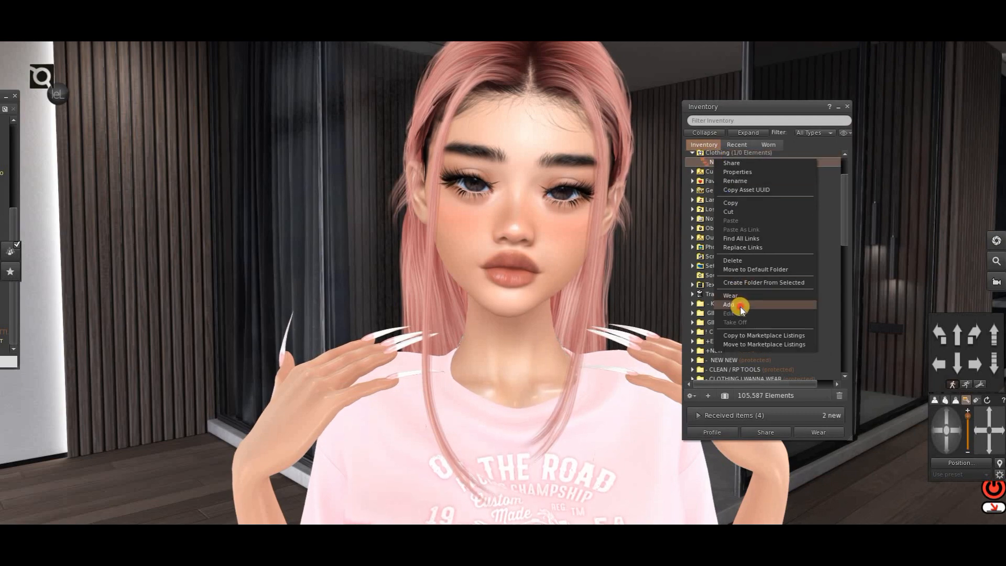
pyautogui.click(734, 305)
# Edit New Universal and assign the transparent ears blush file as a local texture to the slot below Left Arm Tattoo.
pyautogui.rightClick(723, 162)
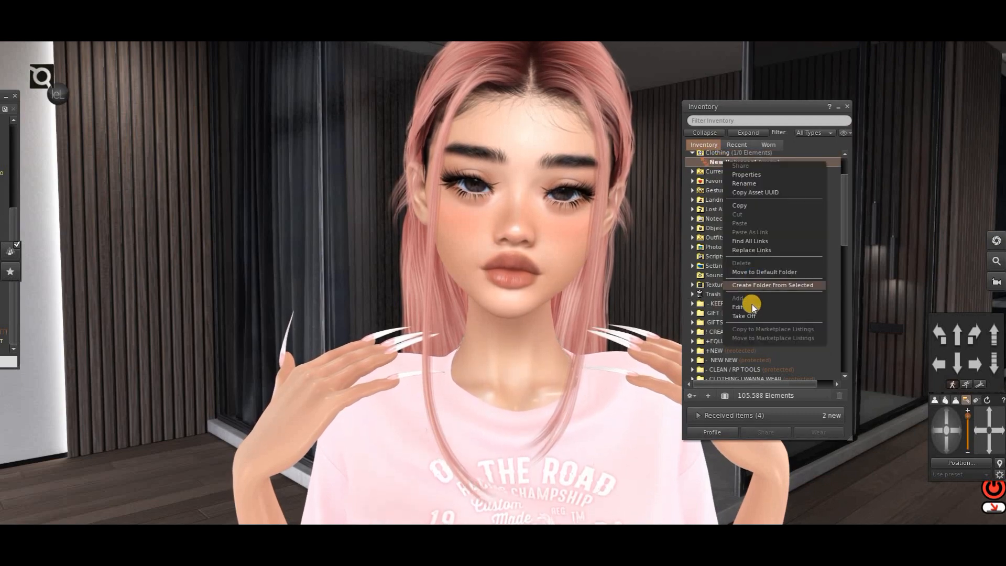
pyautogui.click(736, 297)
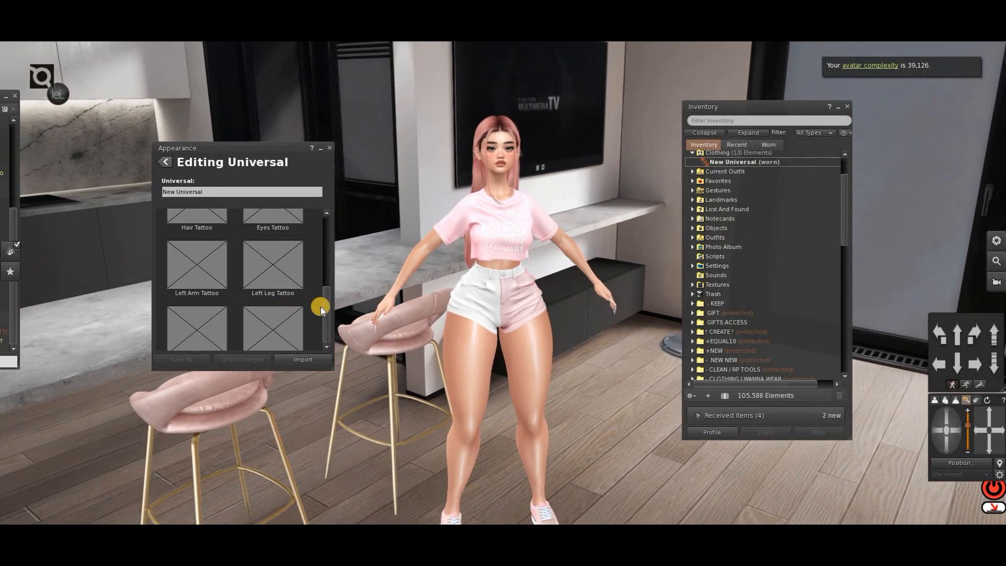
pyautogui.moveTo(326, 305); pyautogui.dragTo(328, 327)
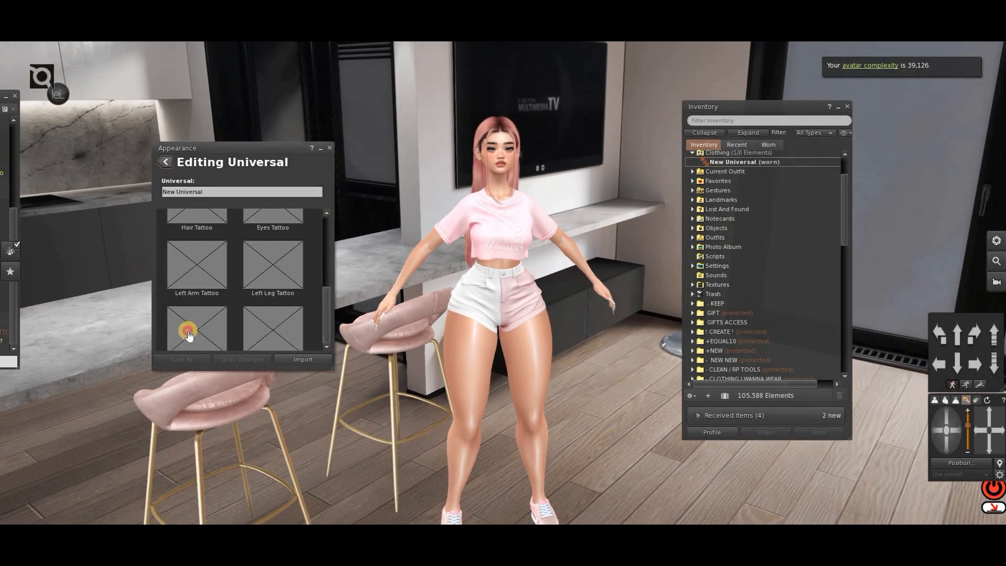
pyautogui.click(182, 330)
pyautogui.click(378, 249)
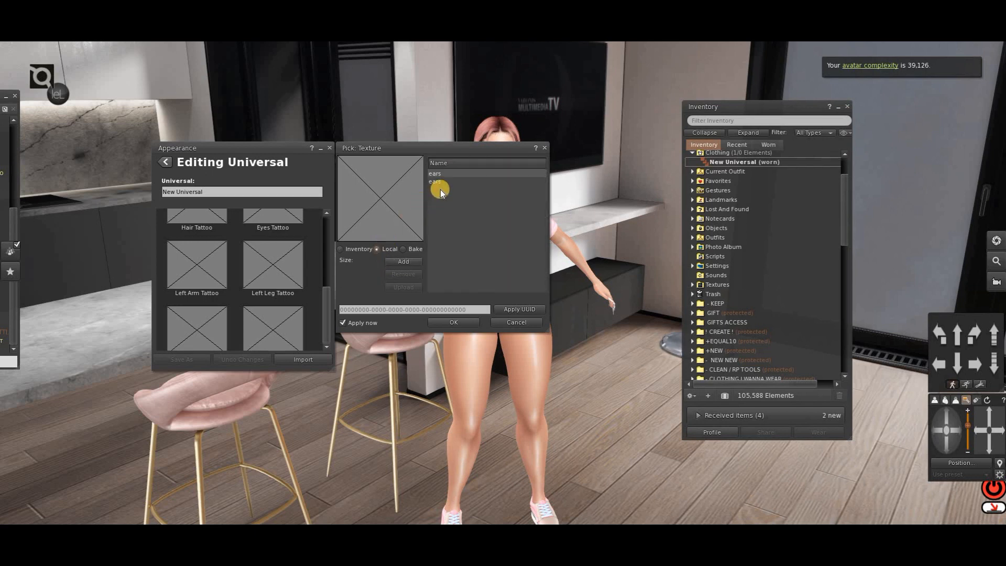
pyautogui.click(393, 264)
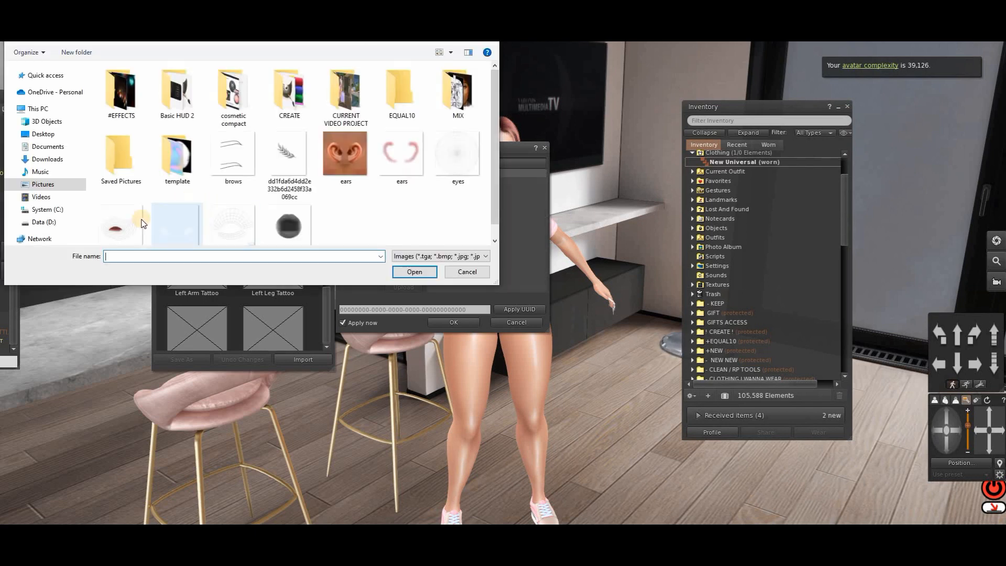
pyautogui.click(412, 182)
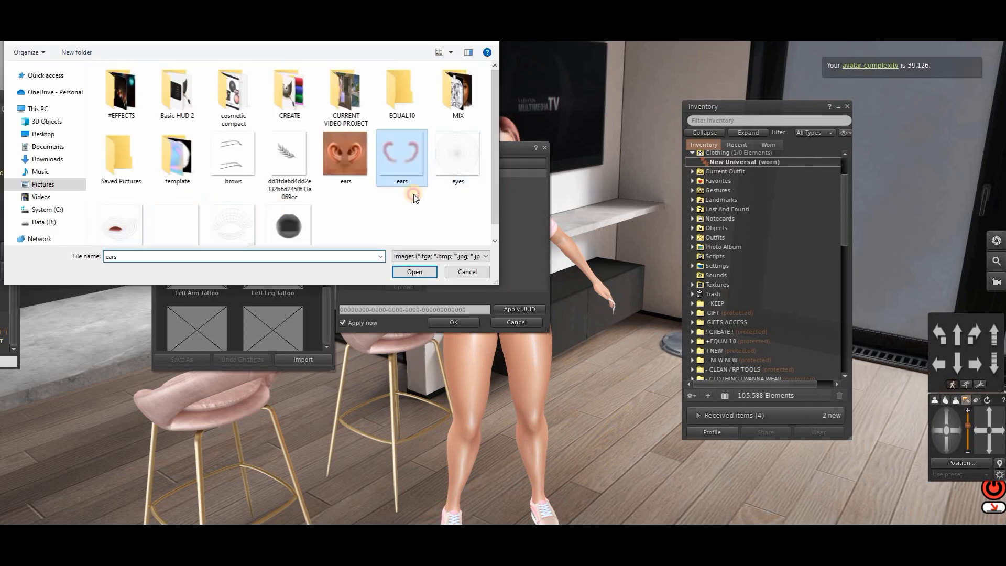
pyautogui.click(414, 272)
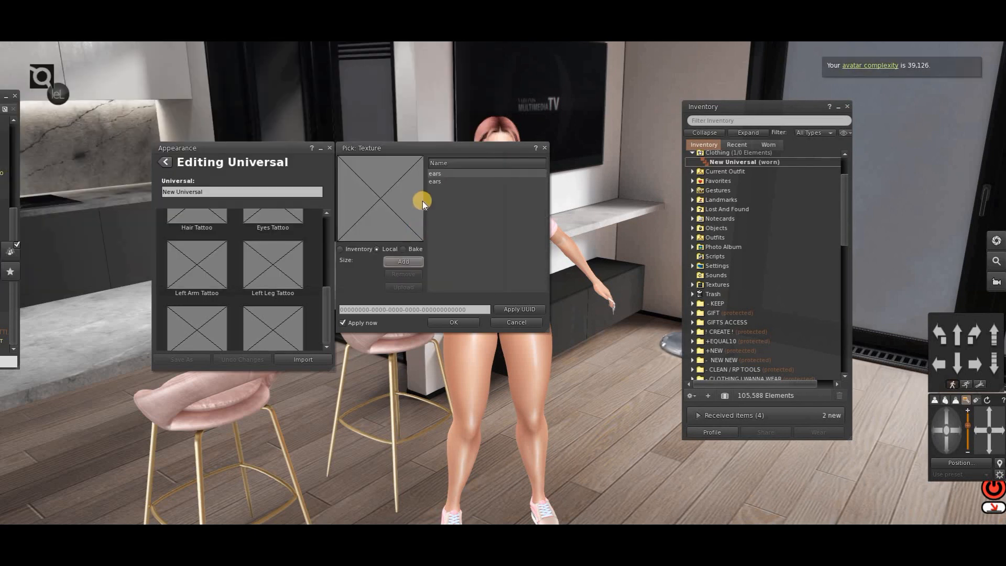
pyautogui.click(450, 318)
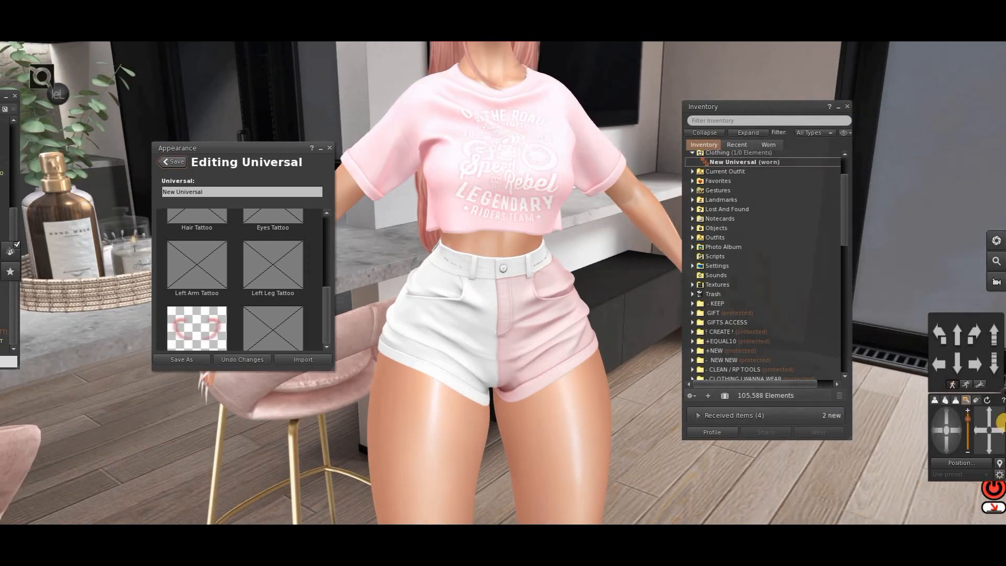
# Save the edited Universal as a separate item named New Universal (new).
pyautogui.click(995, 415)
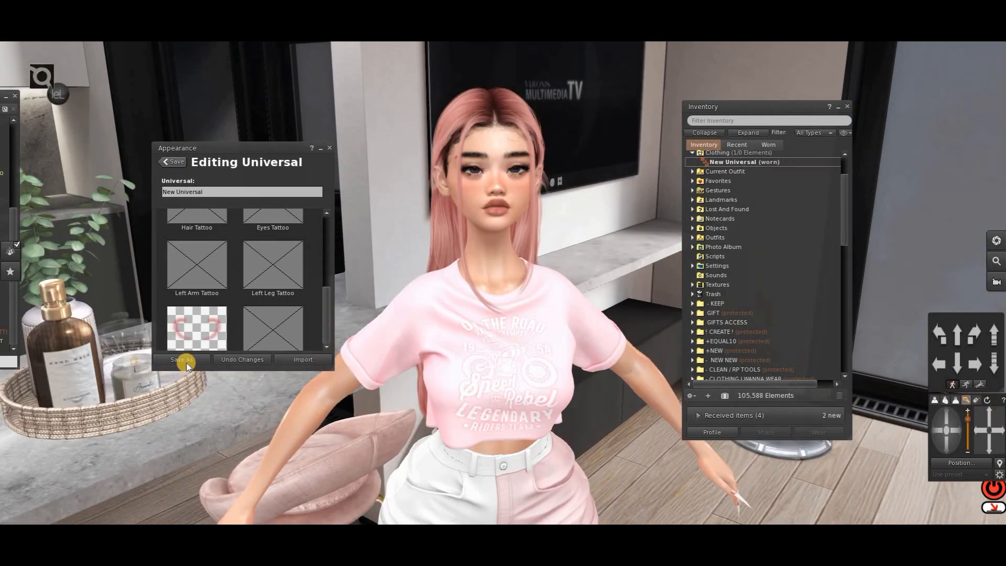
pyautogui.click(181, 359)
pyautogui.click(481, 260)
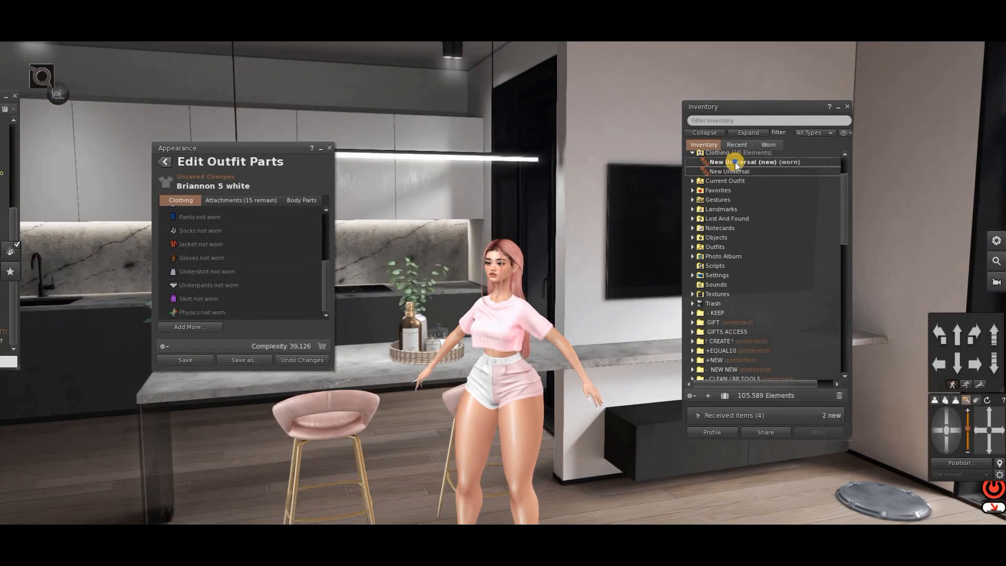
# Reopen New Universal (new) for editing and examine the avatar's ear up close.
pyautogui.rightClick(737, 162)
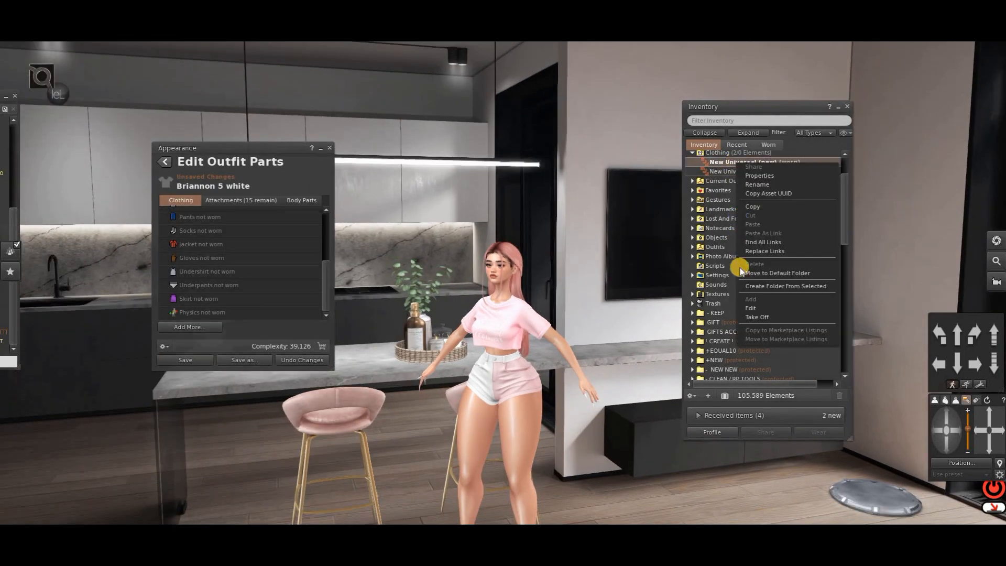
pyautogui.click(754, 309)
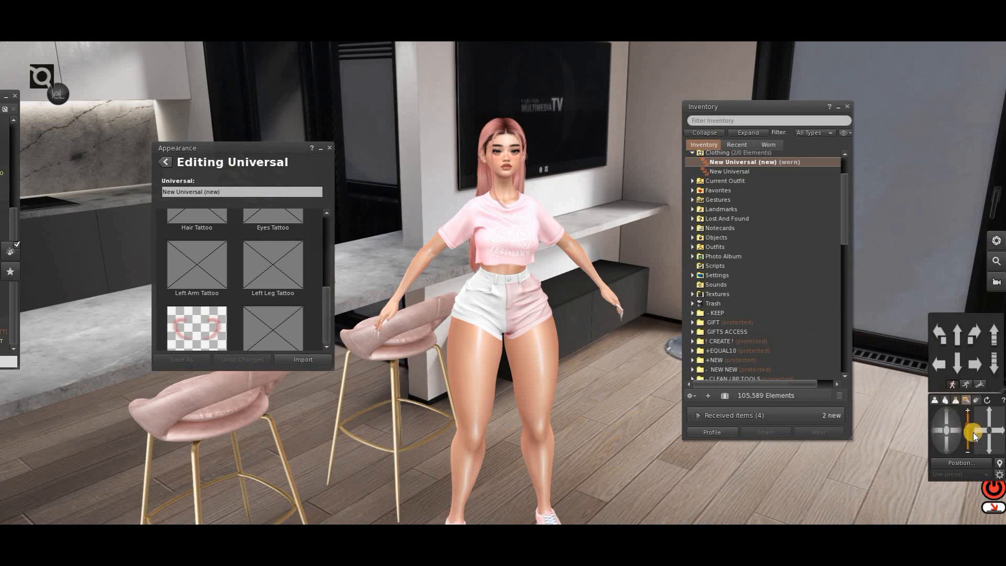
pyautogui.click(989, 411)
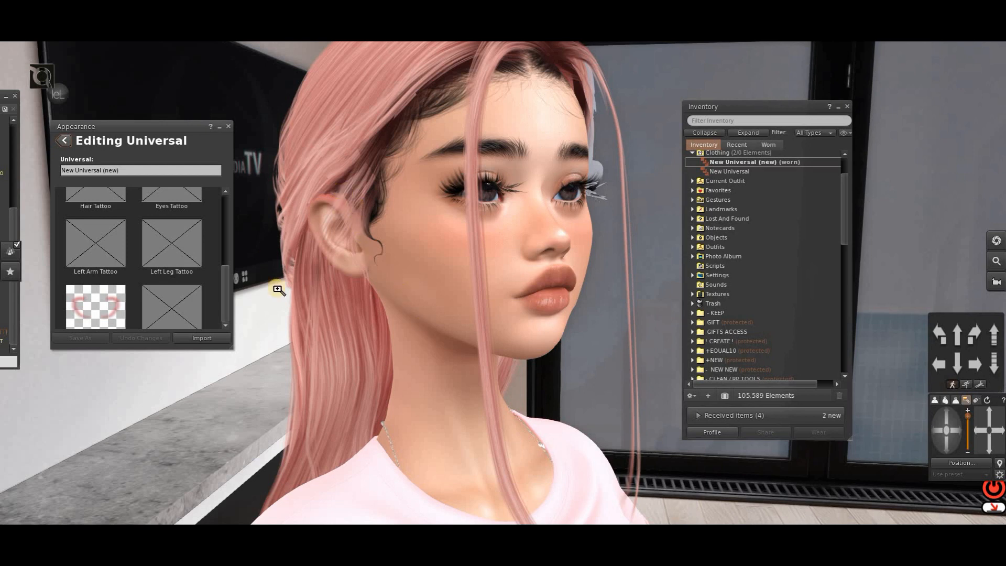
# Bring the leaf branch picture into GIMP above ears.jpg and make its white background transparent with Color to Alpha.
pyautogui.moveTo(373, 539)
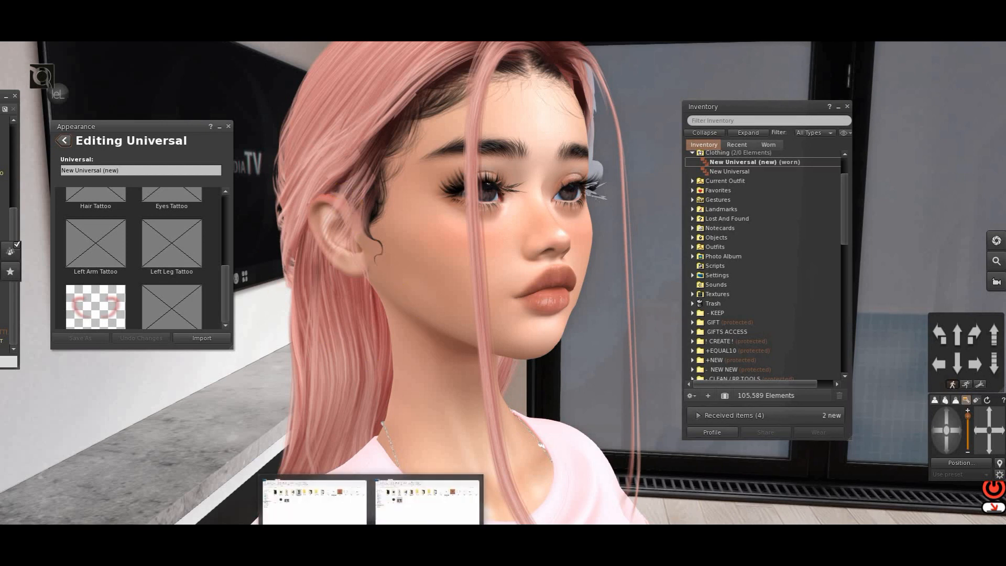
pyautogui.click(335, 499)
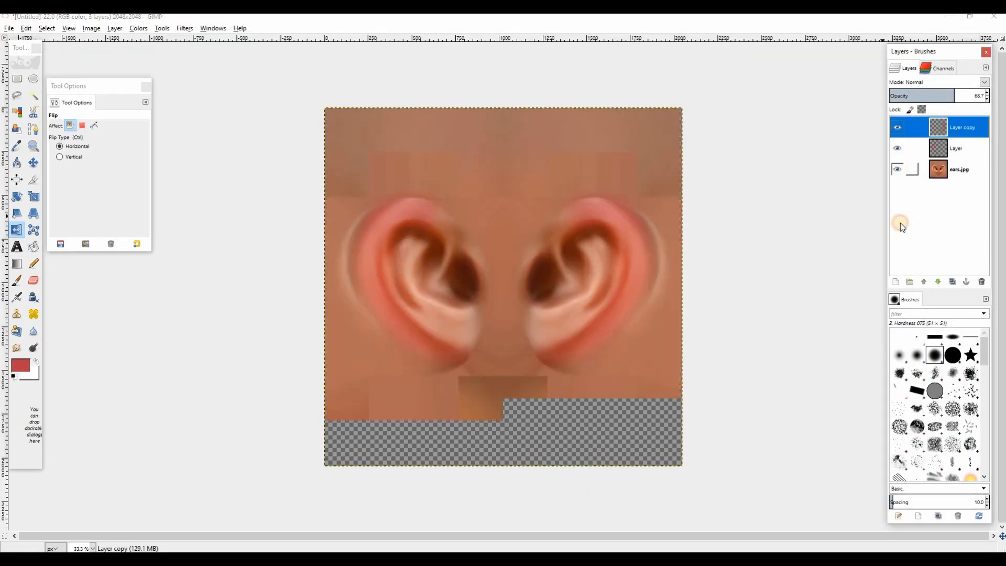
pyautogui.click(141, 29)
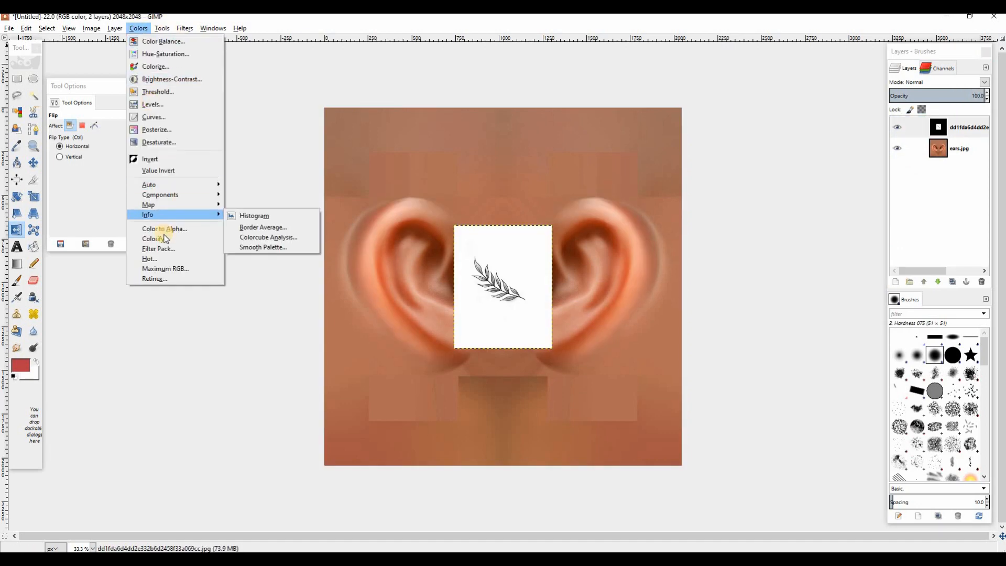
pyautogui.click(374, 359)
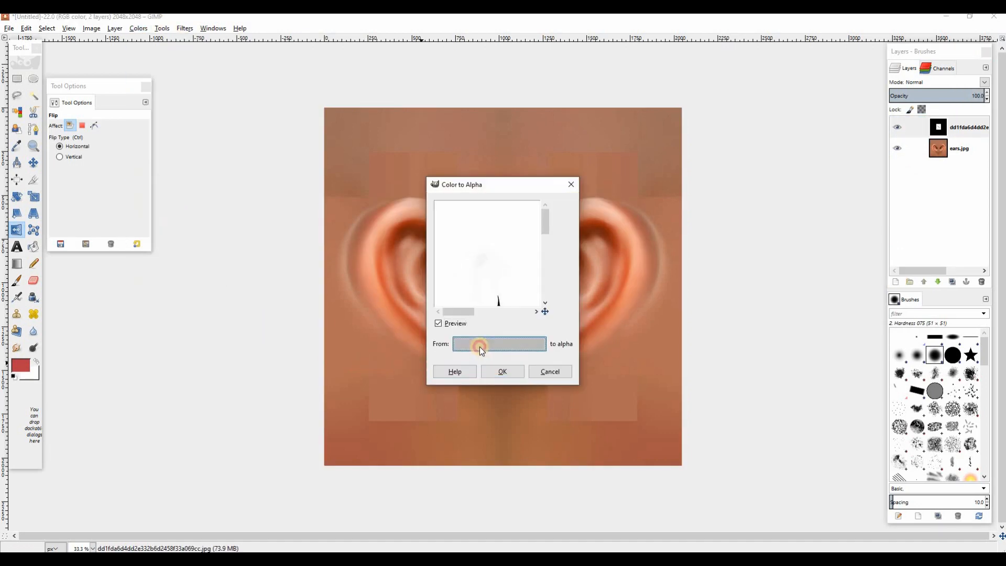
pyautogui.click(479, 347)
pyautogui.click(528, 366)
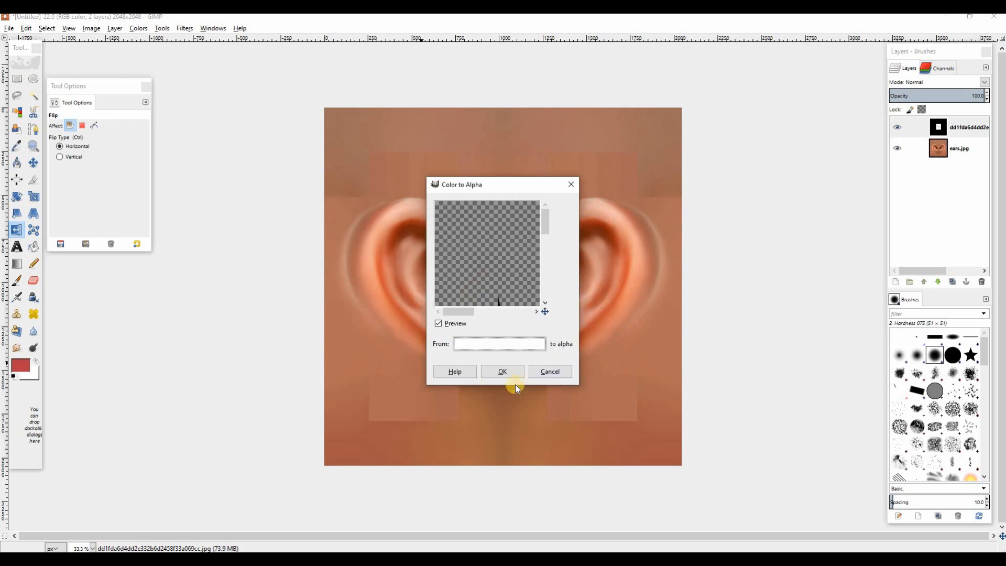
pyautogui.click(504, 371)
pyautogui.press('Tab')
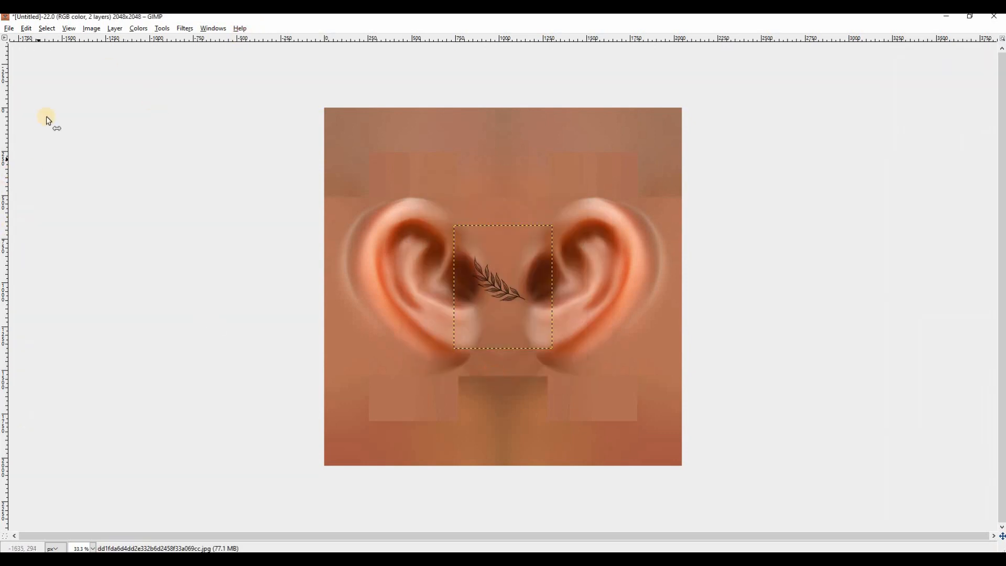
# Try flipping the leaf layer horizontally.
pyautogui.click(238, 26)
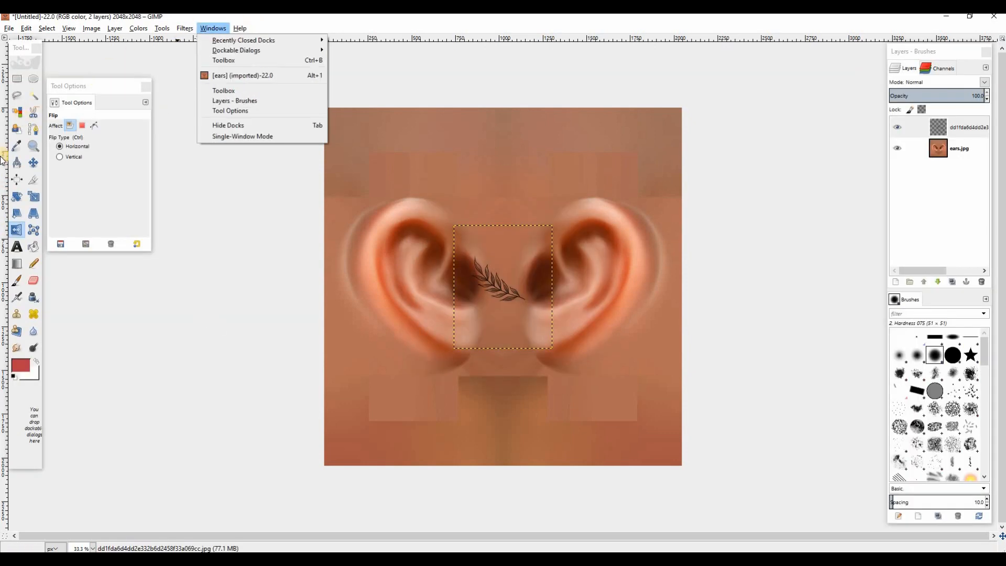
pyautogui.click(21, 198)
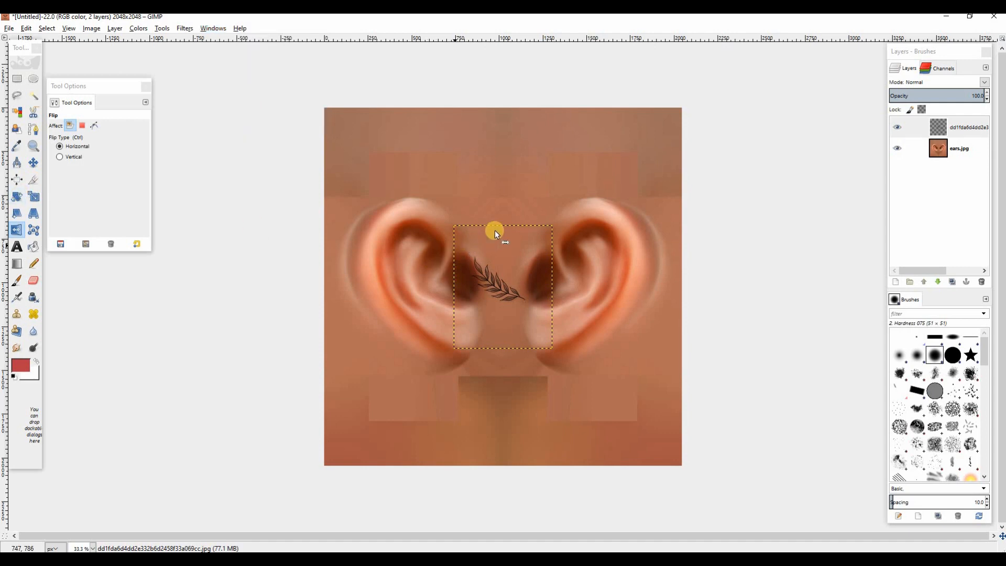
pyautogui.click(546, 231)
pyautogui.click(474, 272)
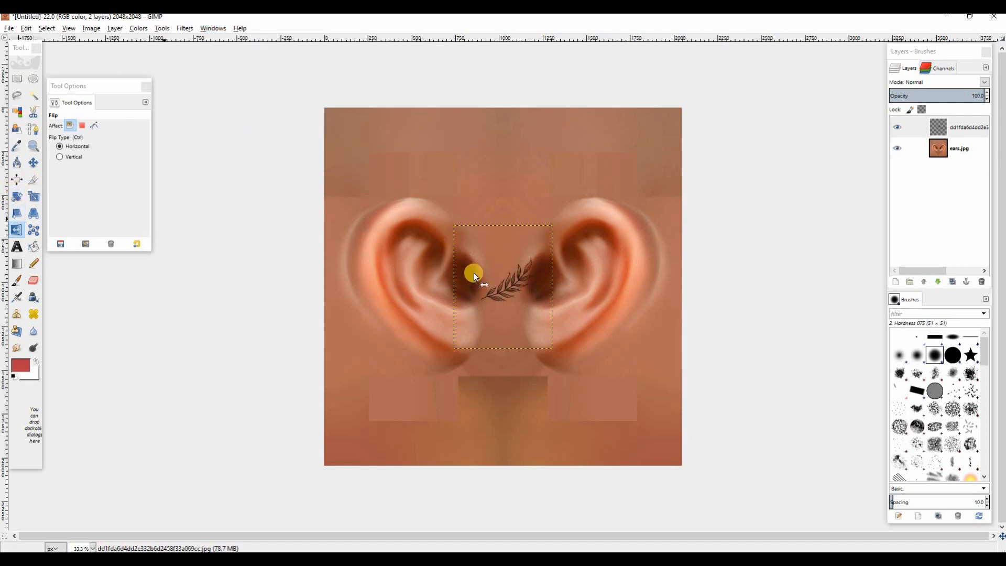
# Rotate the leaf layer by 65.91 degrees and move it onto the upper inner part of the image's left ear.
pyautogui.click(16, 197)
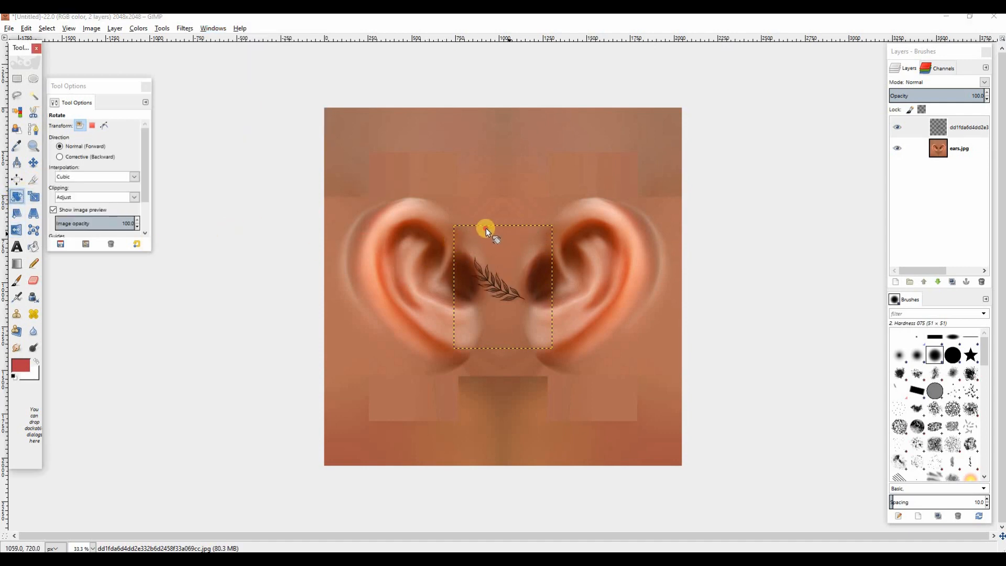
pyautogui.moveTo(485, 228); pyautogui.dragTo(538, 233)
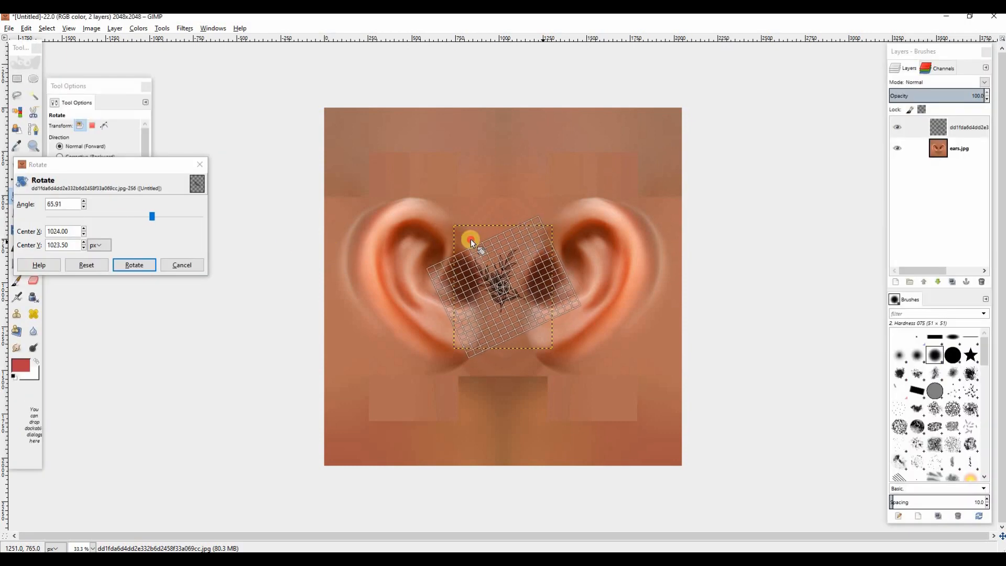
pyautogui.click(128, 265)
pyautogui.click(34, 163)
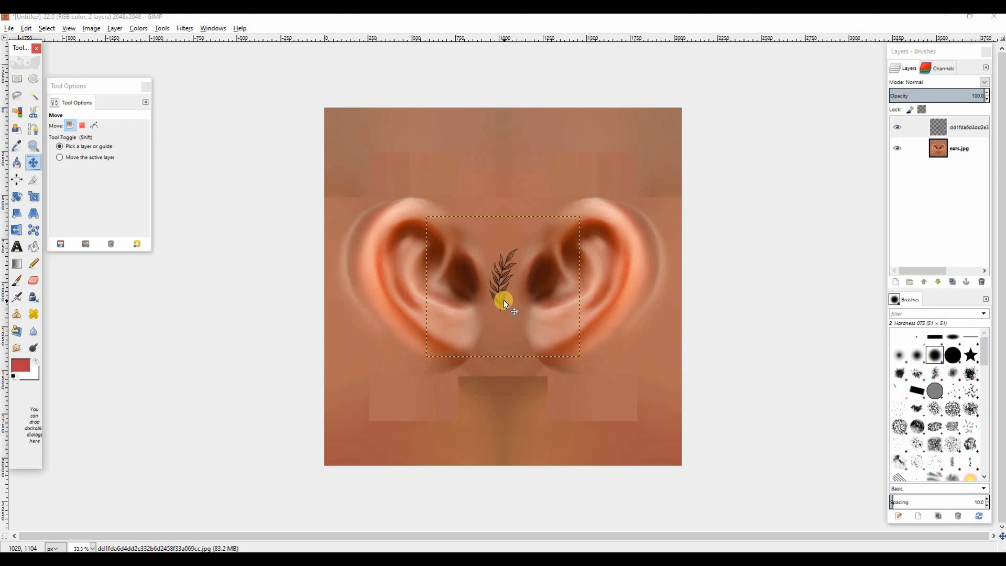
pyautogui.moveTo(504, 301); pyautogui.dragTo(400, 284)
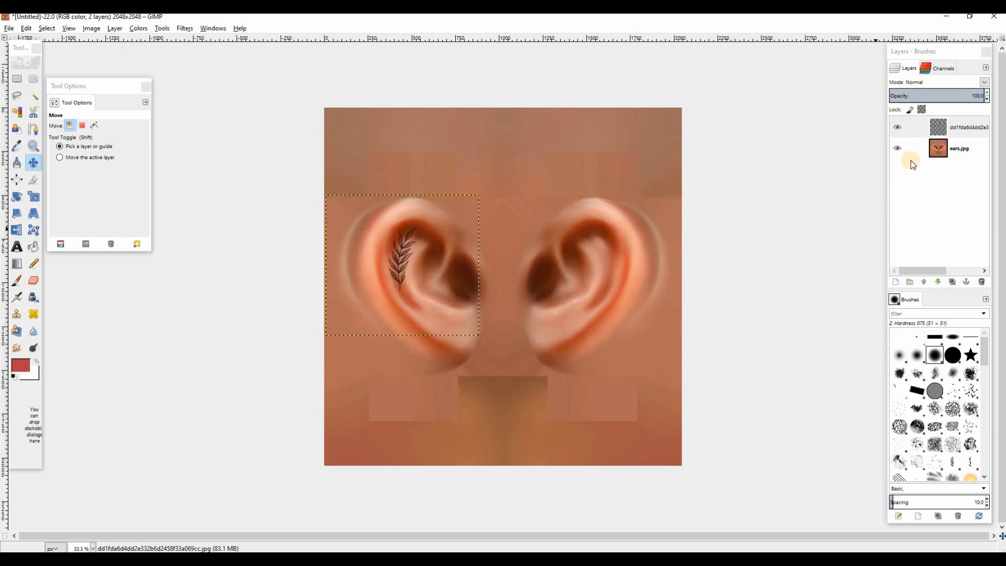
# Export the leaf design with the ears.jpg layer hidden and check it on the avatar's ear in Second Life.
pyautogui.click(899, 149)
pyautogui.hotkey('ctrl', 'e')
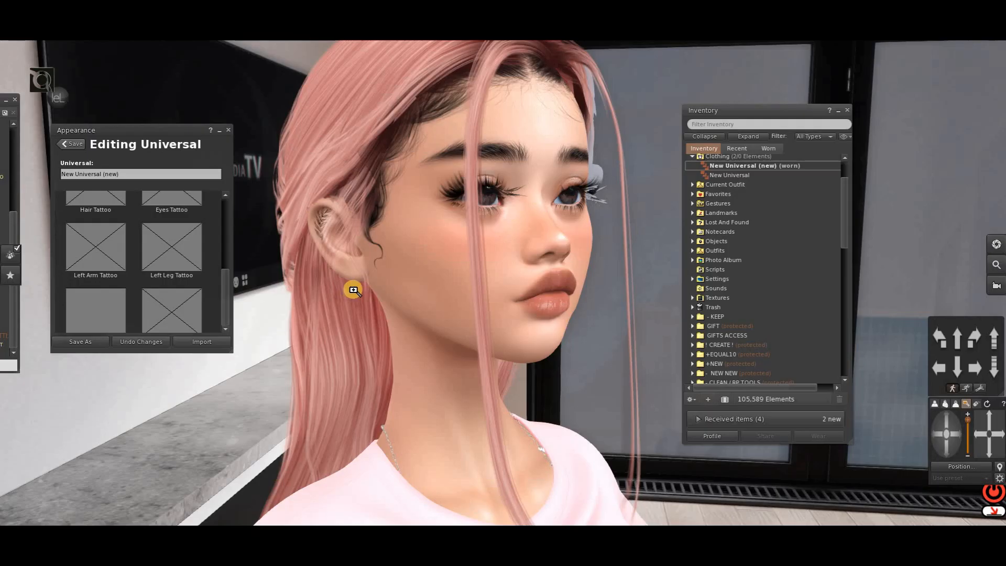
pyautogui.scroll(-5, 359, 290)
pyautogui.scroll(5, 361, 291)
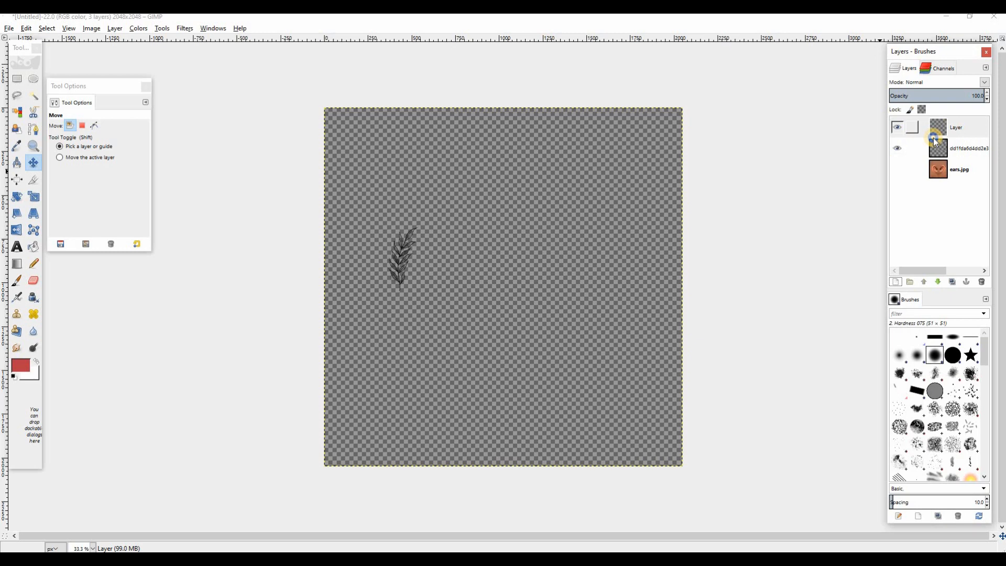
# In GIMP, merge the blank full-size layer down into the leaf layer and flip a duplicate horizontally onto the other ear.
pyautogui.rightClick(953, 129)
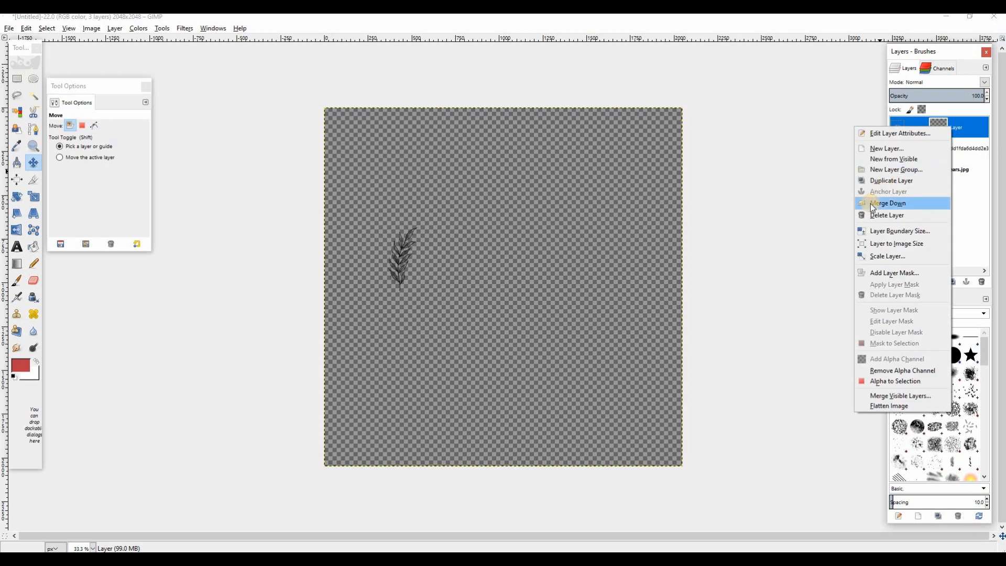
pyautogui.click(922, 201)
pyautogui.click(953, 283)
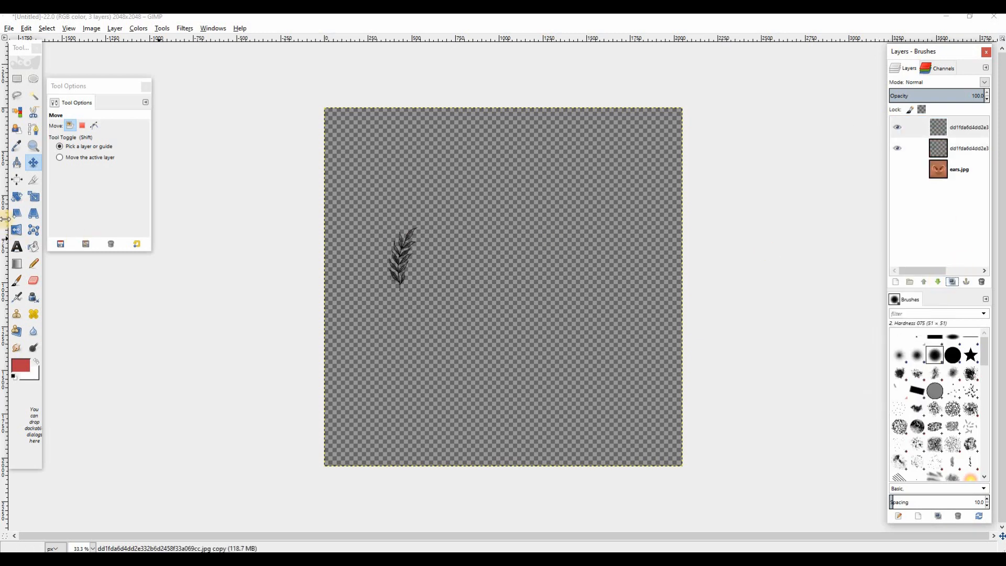
pyautogui.click(15, 231)
pyautogui.click(668, 302)
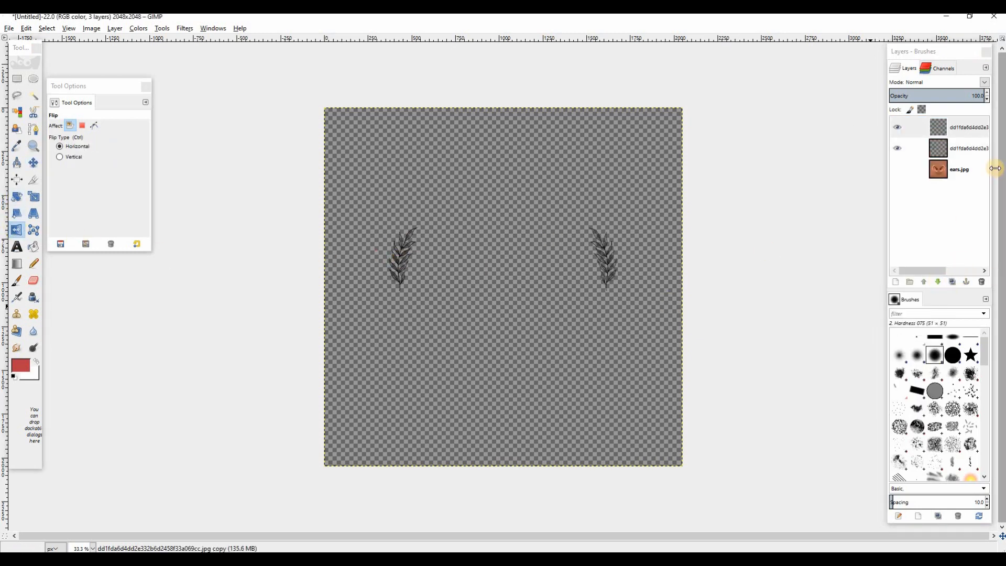
# Merge the two leaf layers into one and overlay a duplicate of it, adjusting the duplicate's opacity.
pyautogui.rightClick(959, 135)
pyautogui.click(896, 211)
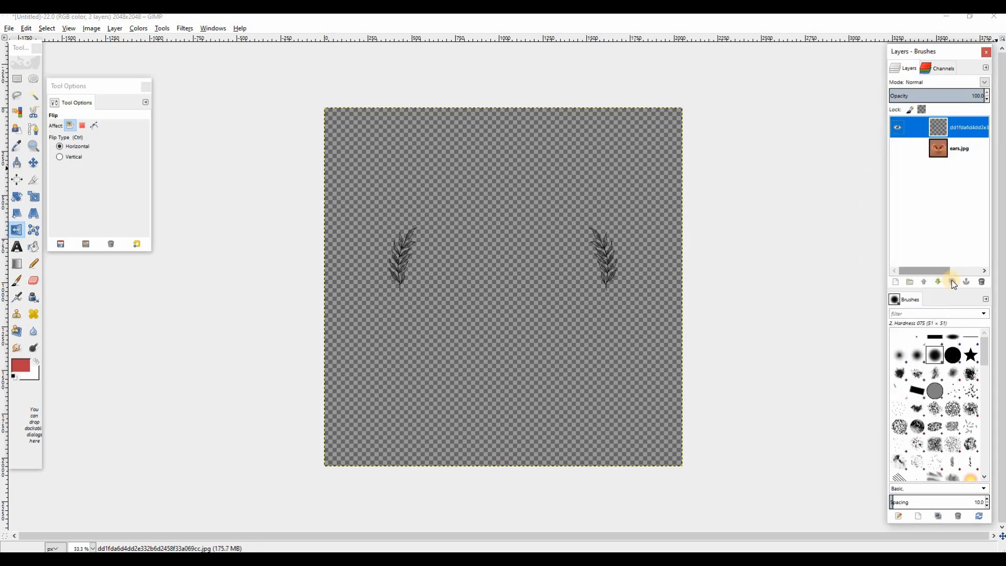
pyautogui.click(951, 281)
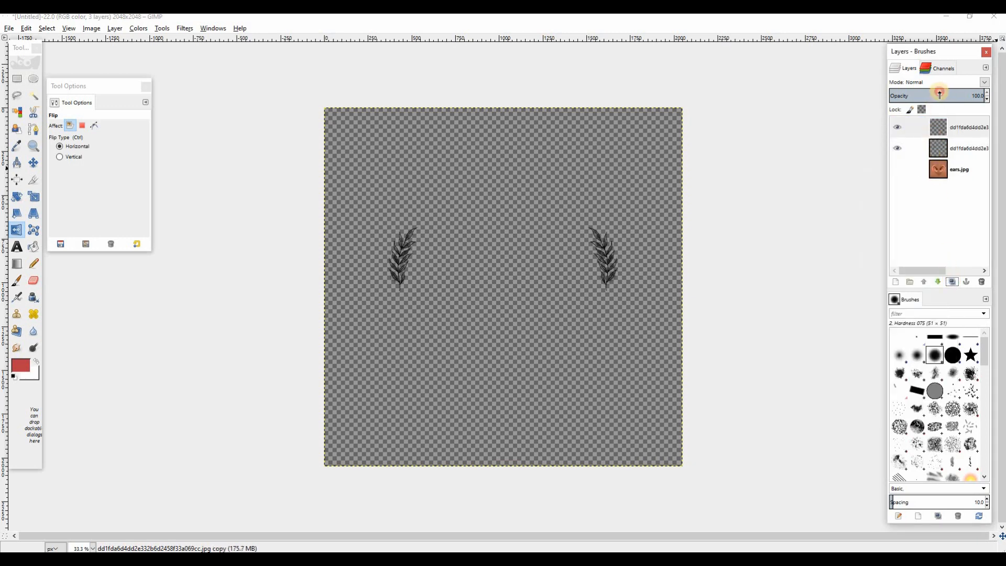
pyautogui.moveTo(939, 95); pyautogui.dragTo(949, 95)
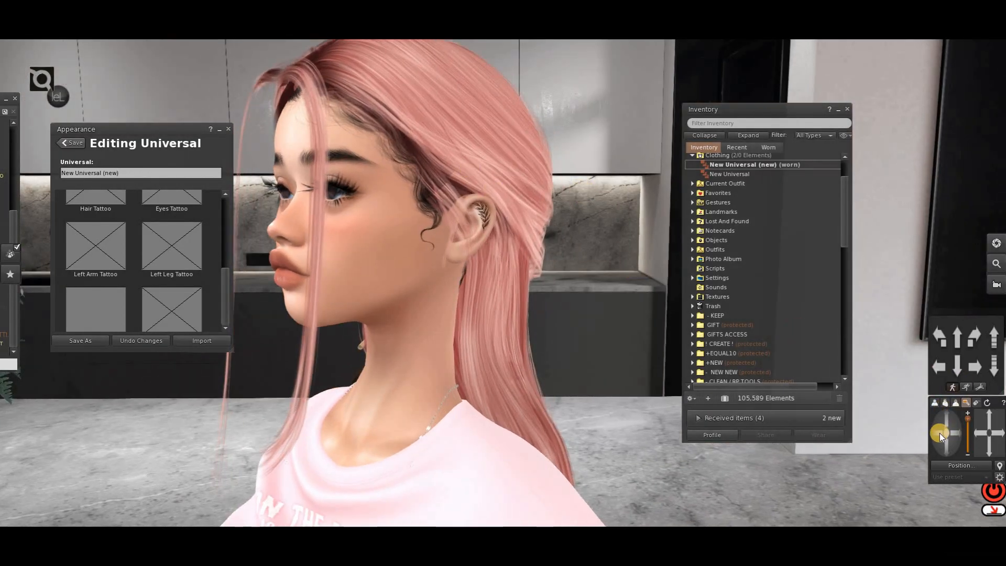
# In Second Life, inspect the leaf tattoo on both of the avatar's ears and upload ears.png as a texture.
pyautogui.moveTo(939, 433); pyautogui.dragTo(938, 433)
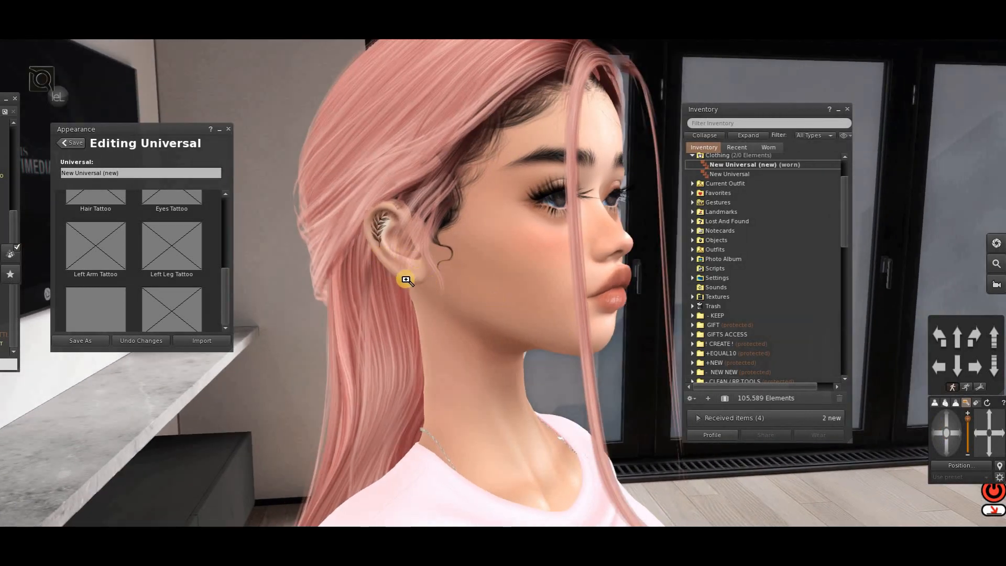
pyautogui.scroll(-3, 436, 276)
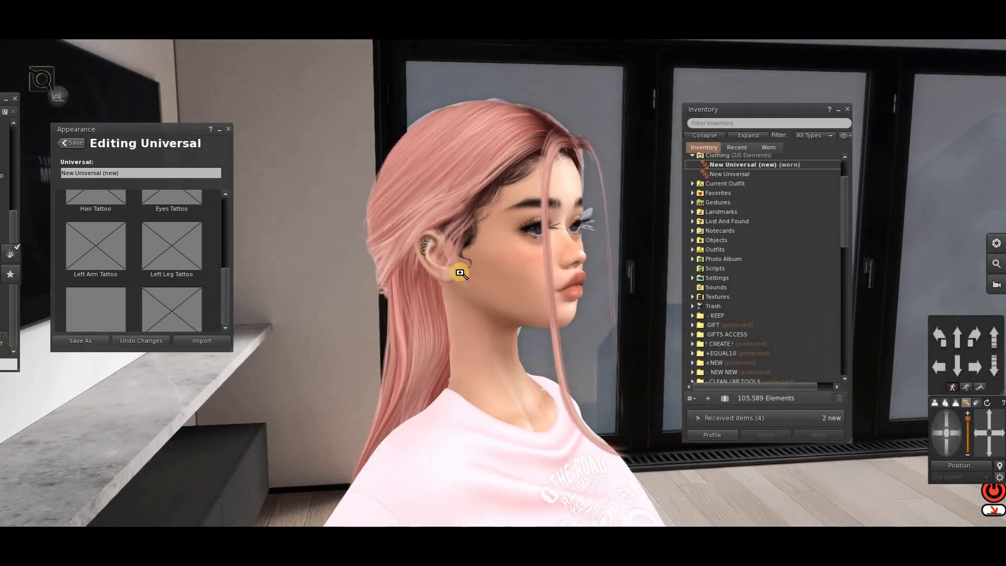
pyautogui.click(961, 434)
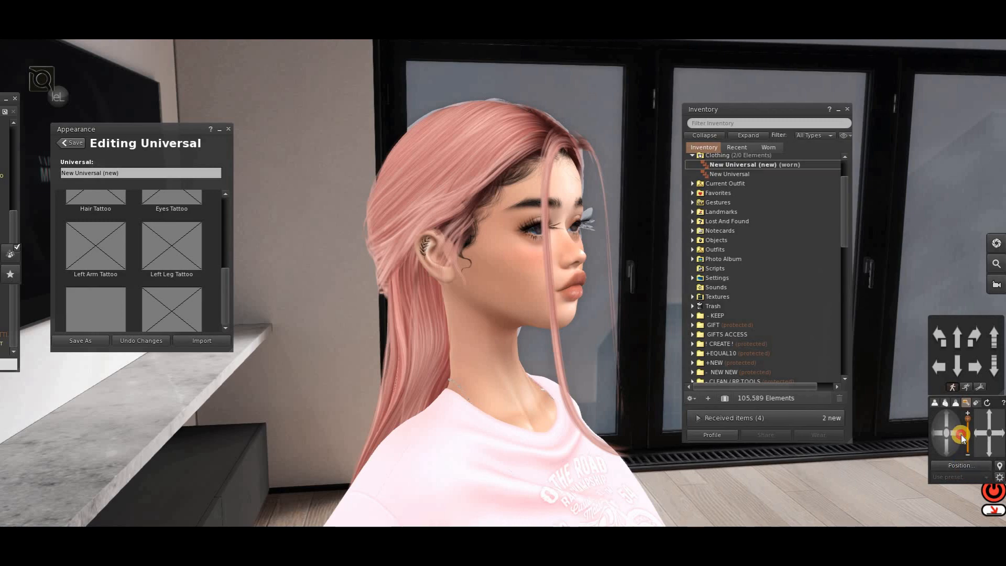
pyautogui.moveTo(962, 438); pyautogui.dragTo(928, 426)
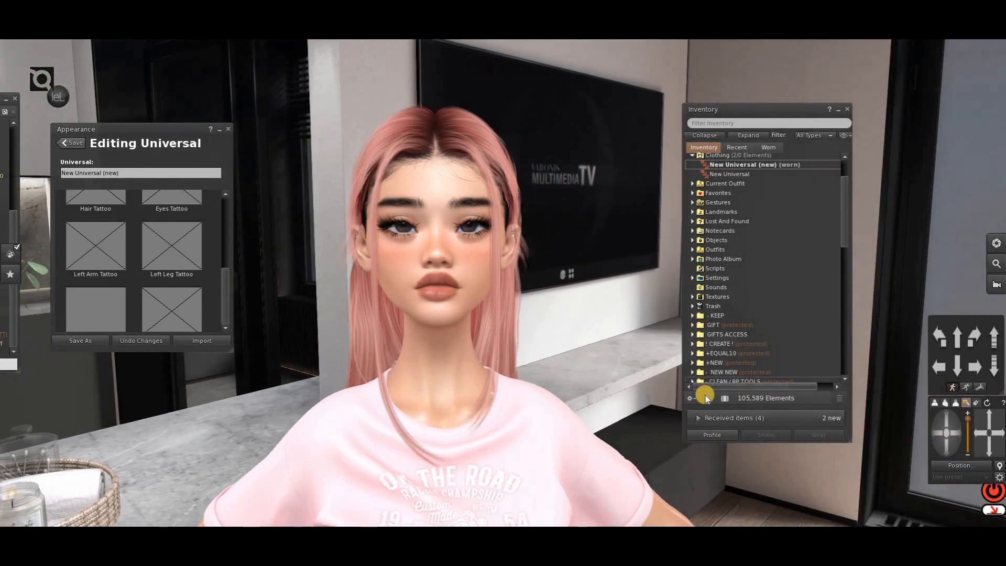
pyautogui.click(707, 398)
pyautogui.click(769, 323)
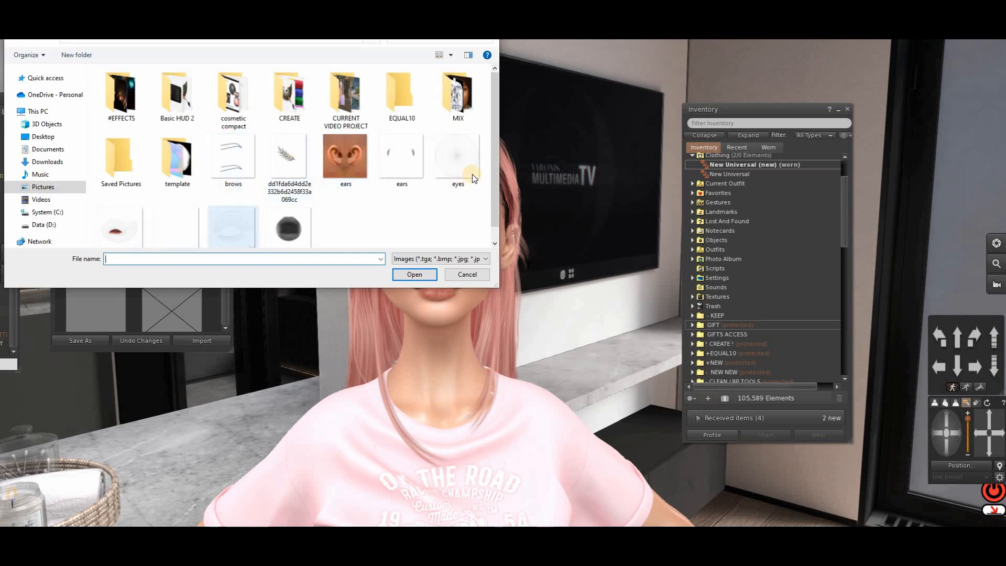
pyautogui.click(419, 183)
pyautogui.click(415, 275)
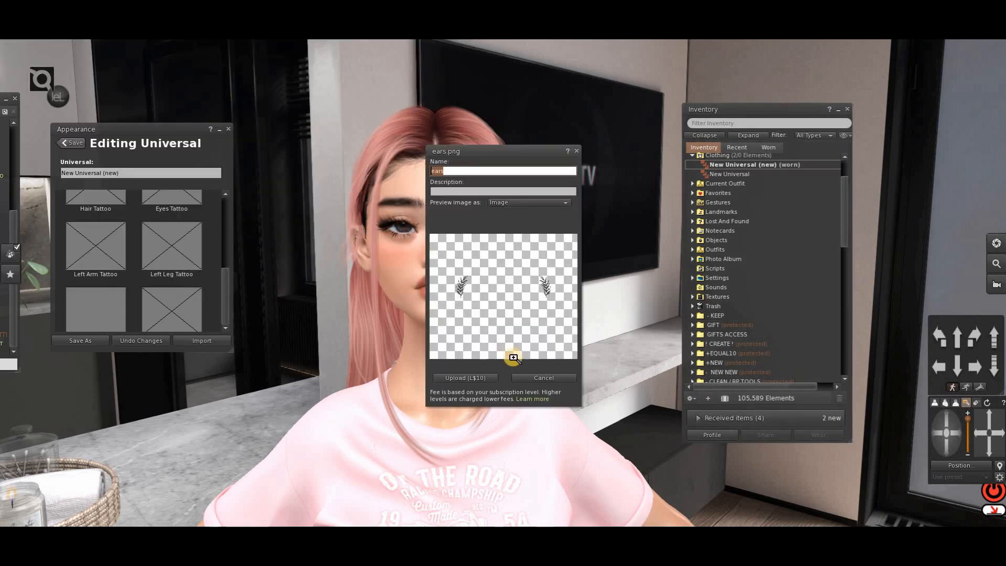
pyautogui.click(463, 378)
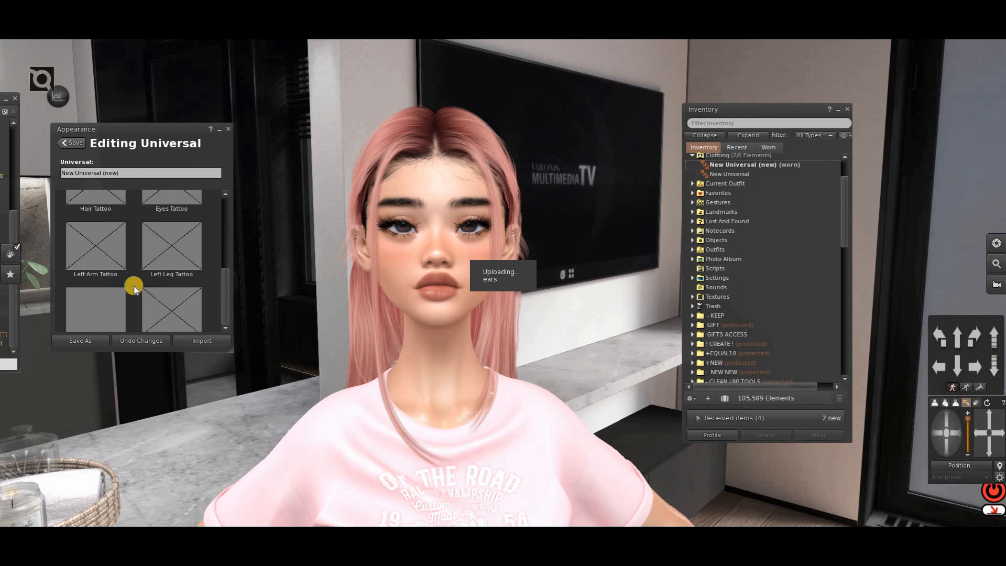
# Assign the ears texture from the inventory's Textures folder to the slot below Left Arm Tattoo.
pyautogui.click(100, 311)
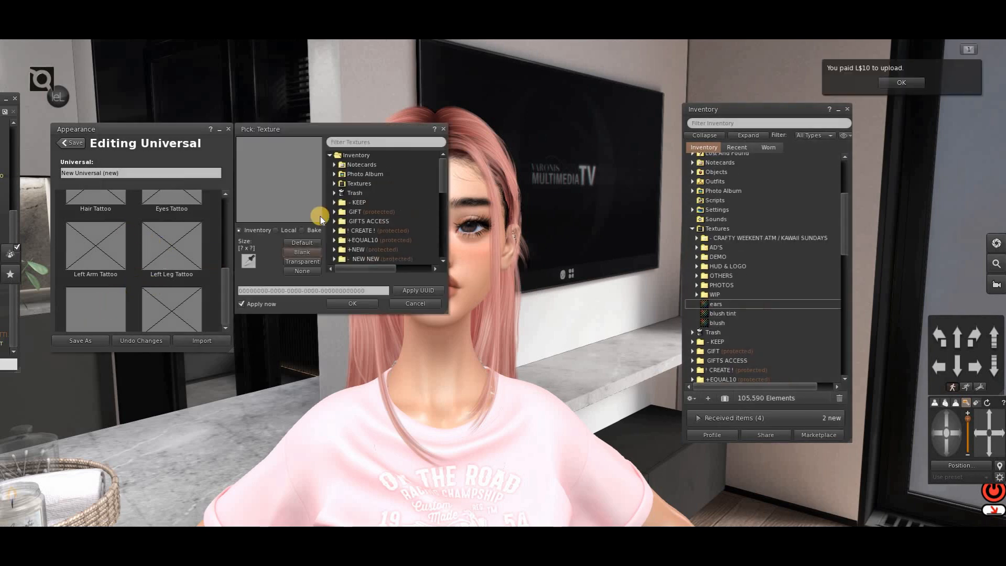
pyautogui.click(334, 183)
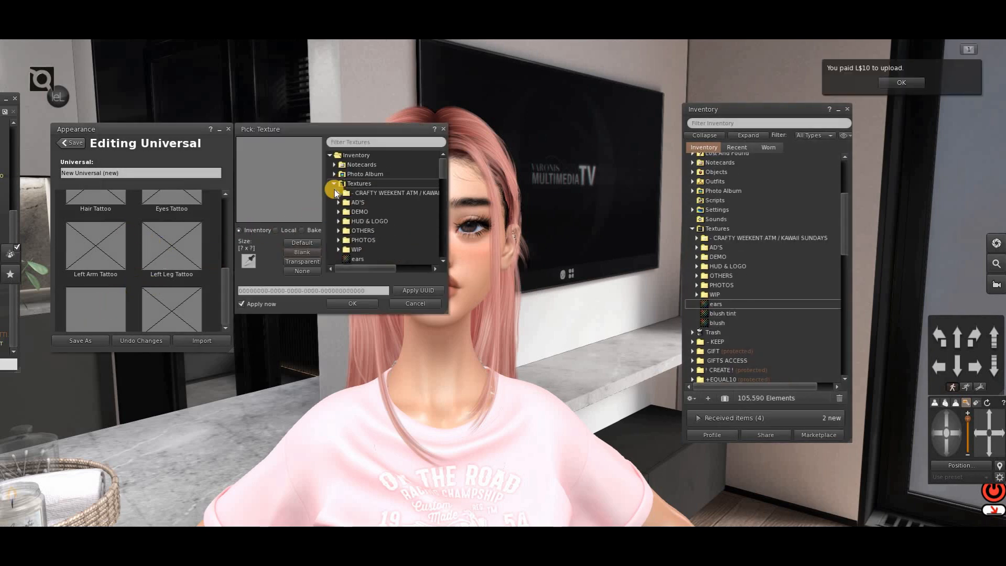
pyautogui.scroll(-2, 380, 241)
pyautogui.click(377, 242)
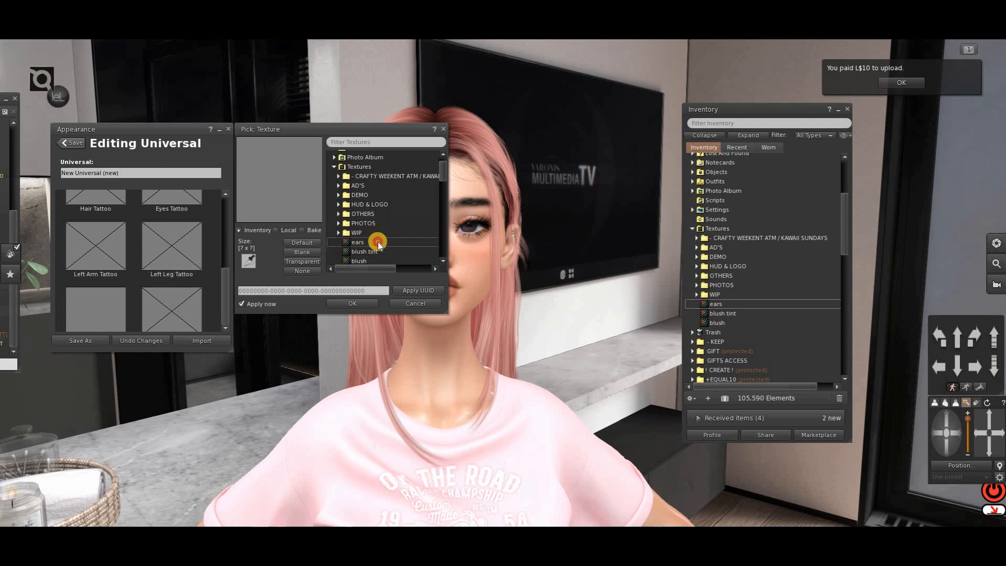
pyautogui.click(356, 304)
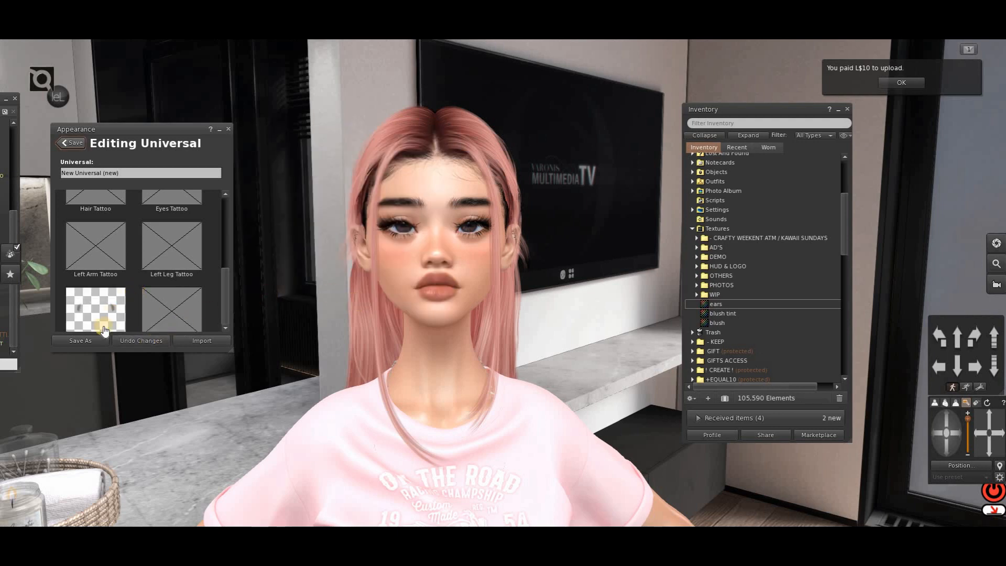
# Save the edited Universal to the inventory as a separate item named EARS.
pyautogui.click(94, 342)
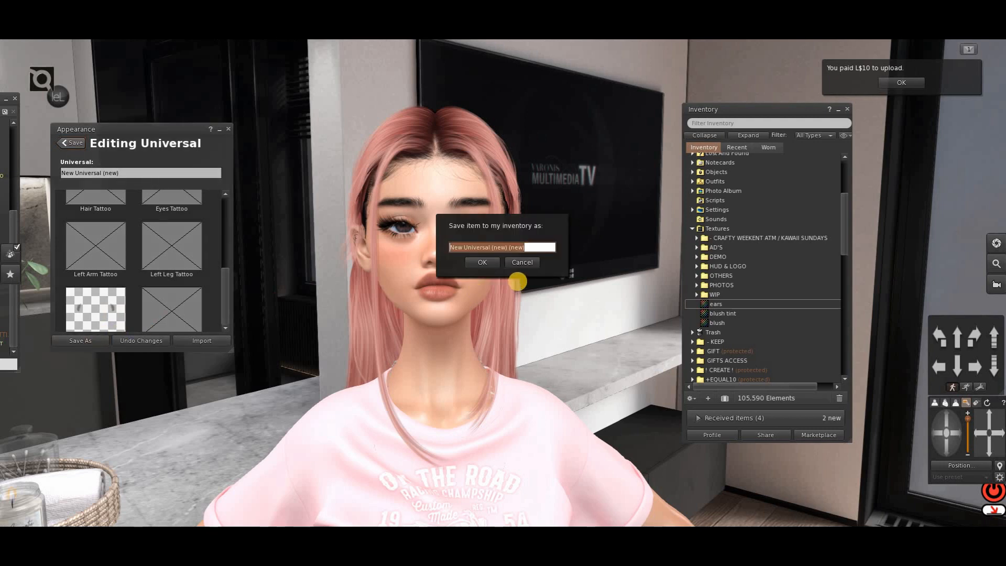
pyautogui.write('EARS')
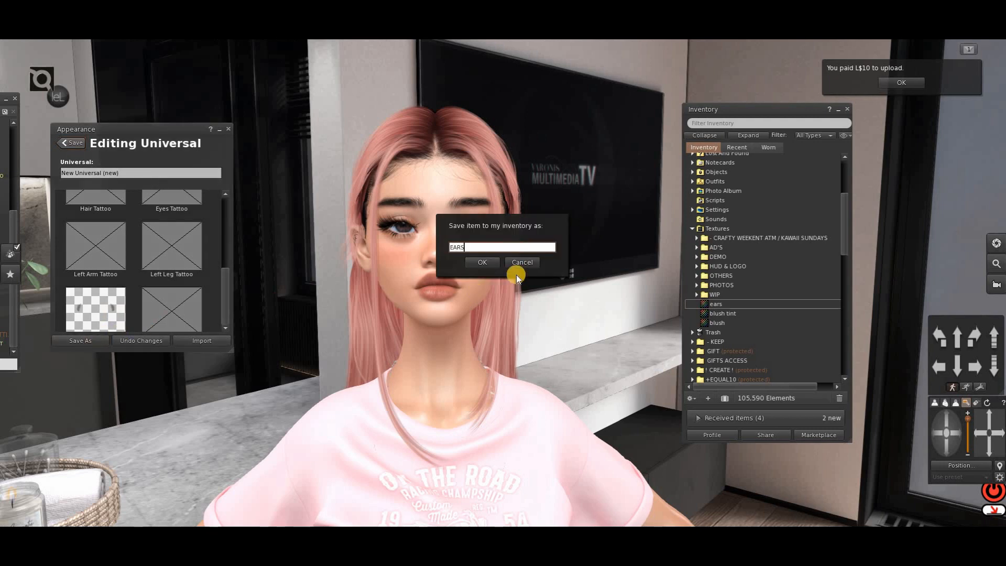
pyautogui.press('Return')
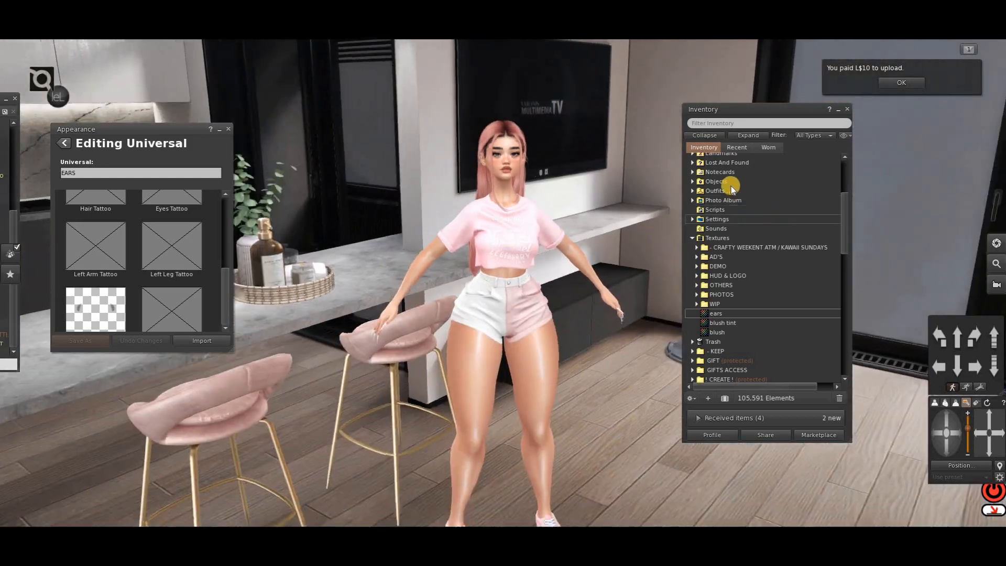
# Set the next-owner permissions of EARS to allow Modify and Copy but not Transfer, and close the properties and appearance editor.
pyautogui.scroll(5, 714, 238)
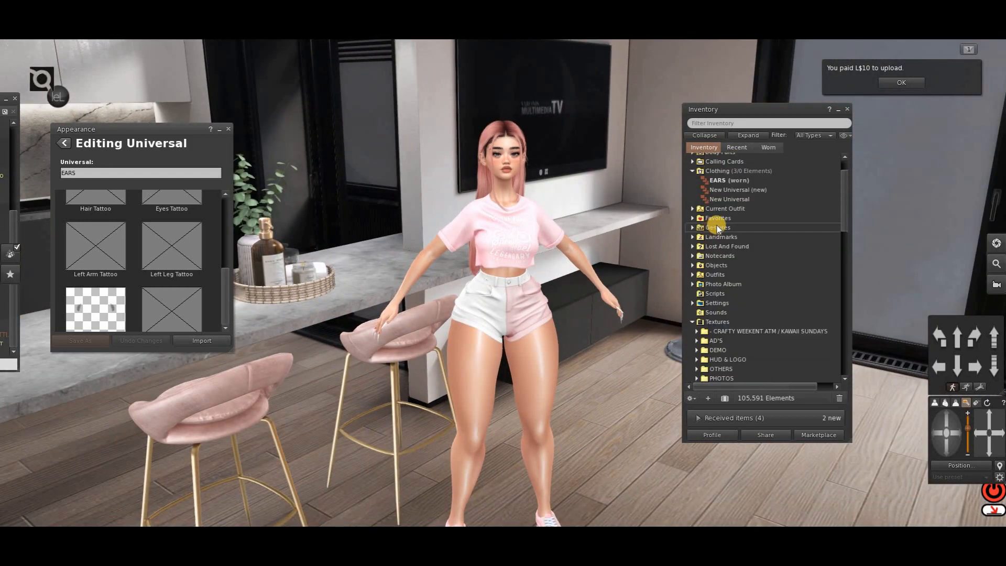
pyautogui.rightClick(727, 216)
pyautogui.click(742, 234)
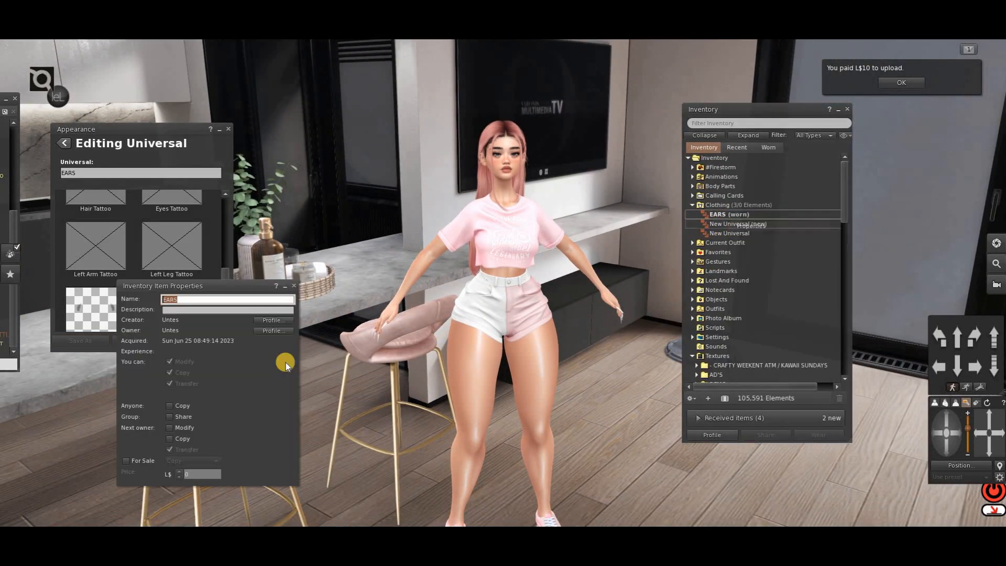
pyautogui.click(175, 439)
pyautogui.click(175, 428)
pyautogui.click(176, 449)
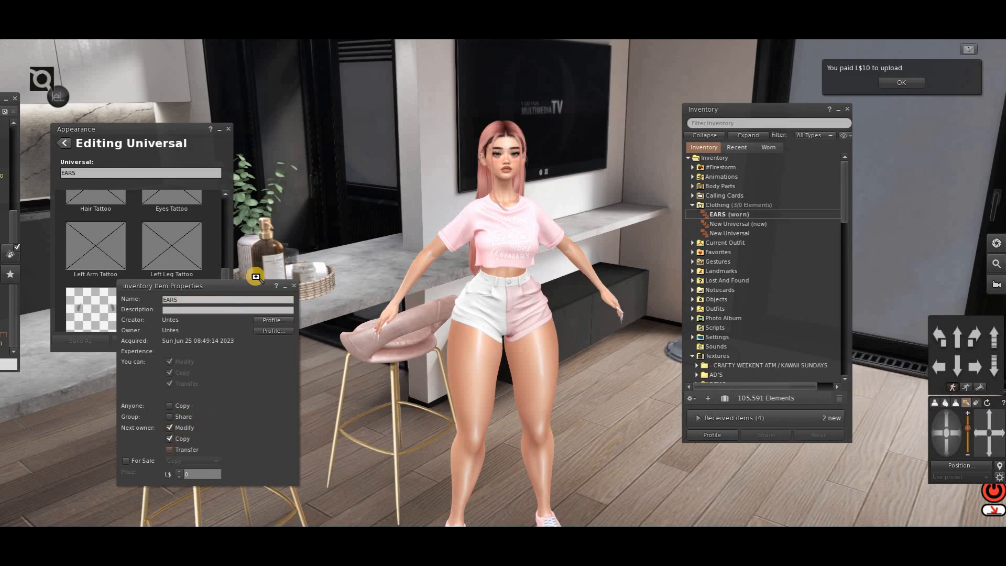
pyautogui.click(294, 286)
pyautogui.click(229, 128)
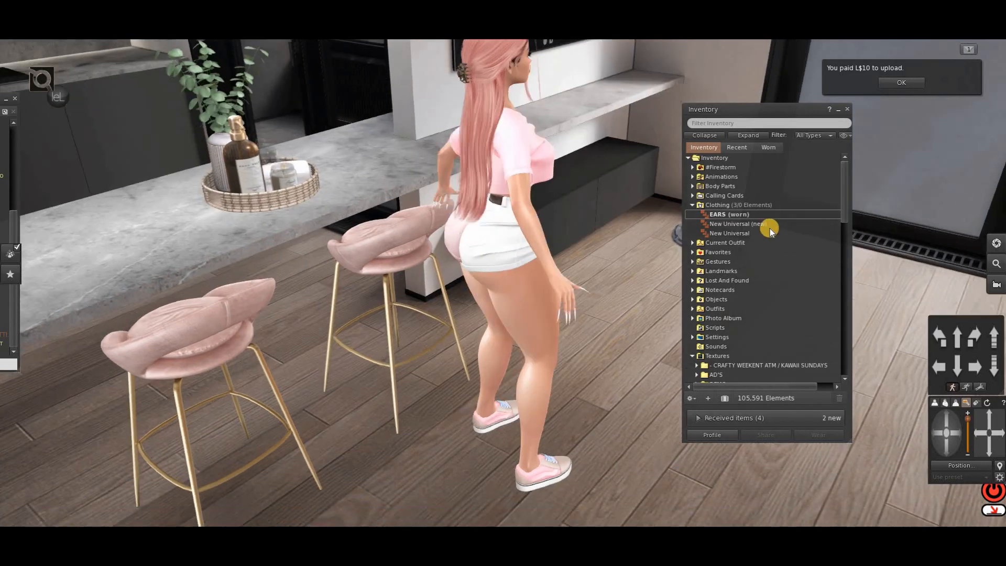
# Add Creator Kit LeLUTKA 3.1 from the LeLUTKA Avalon Head 3.1 folder to the avatar and accept the folder it offers.
pyautogui.click(729, 224)
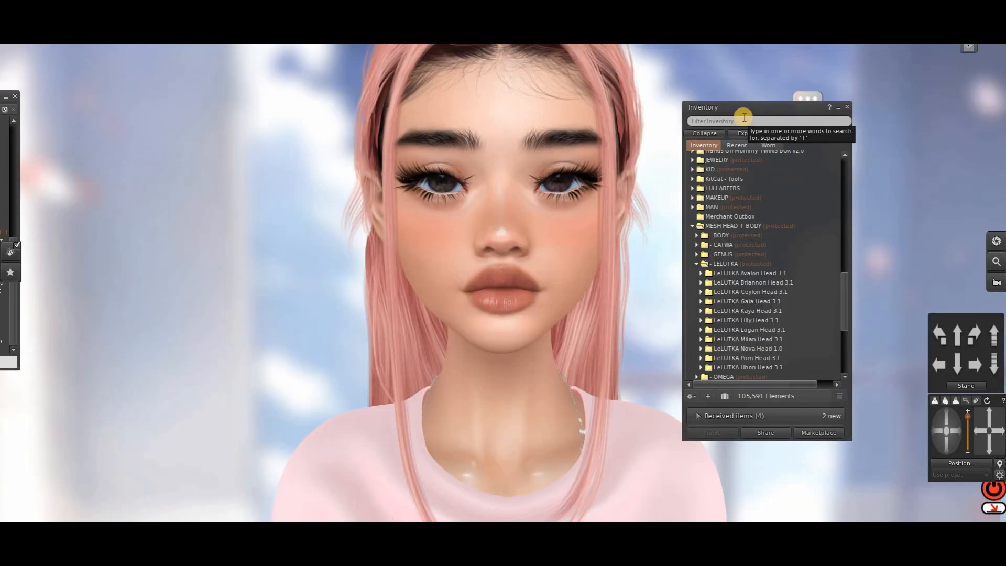
pyautogui.scroll(-1, 721, 254)
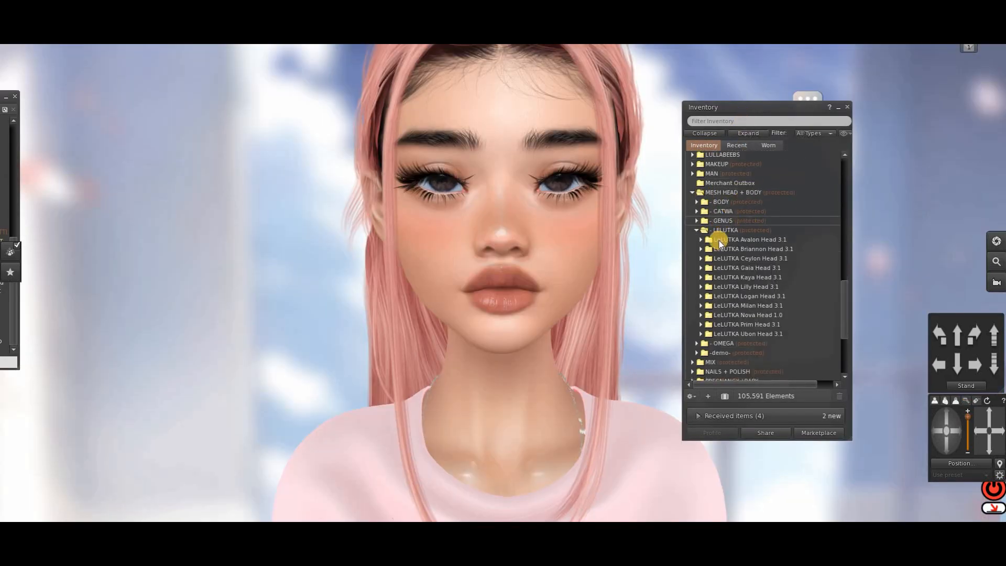
pyautogui.click(700, 239)
pyautogui.scroll(-1, 746, 260)
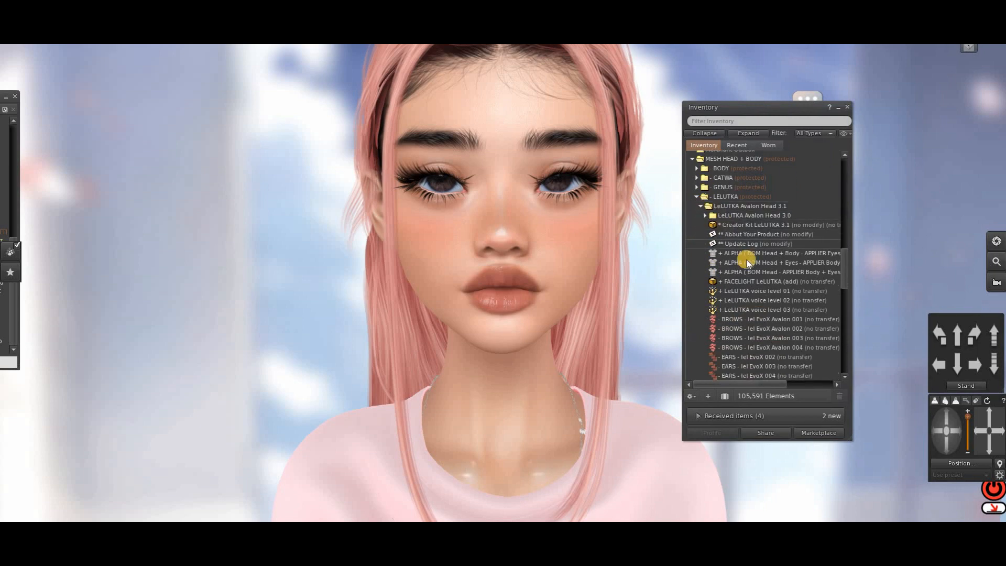
pyautogui.rightClick(762, 228)
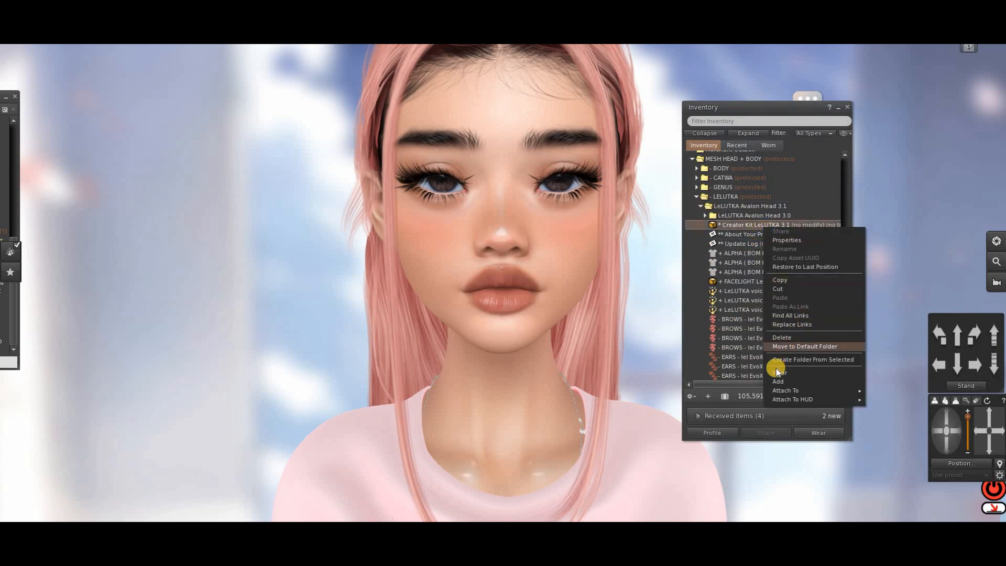
pyautogui.click(787, 383)
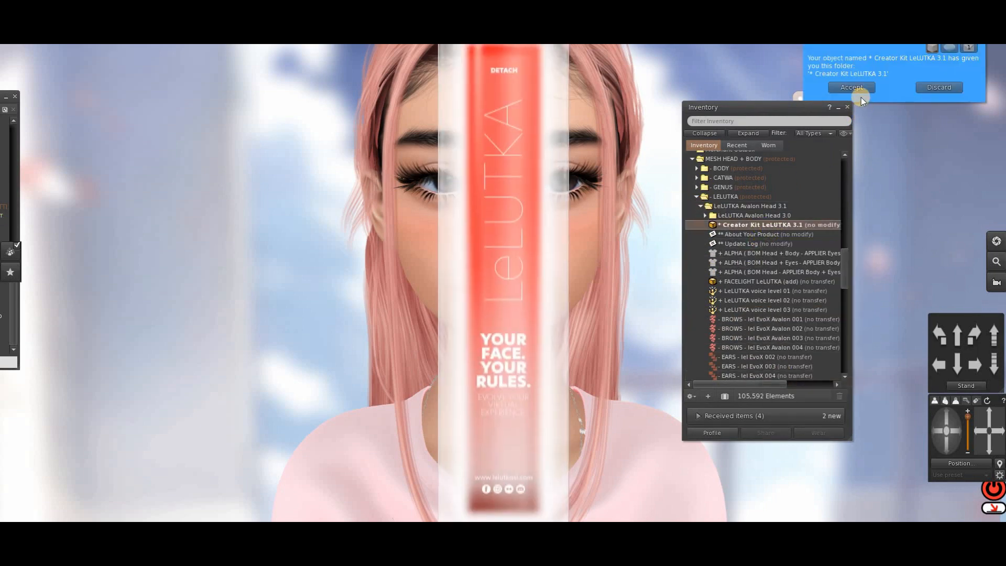
pyautogui.click(512, 255)
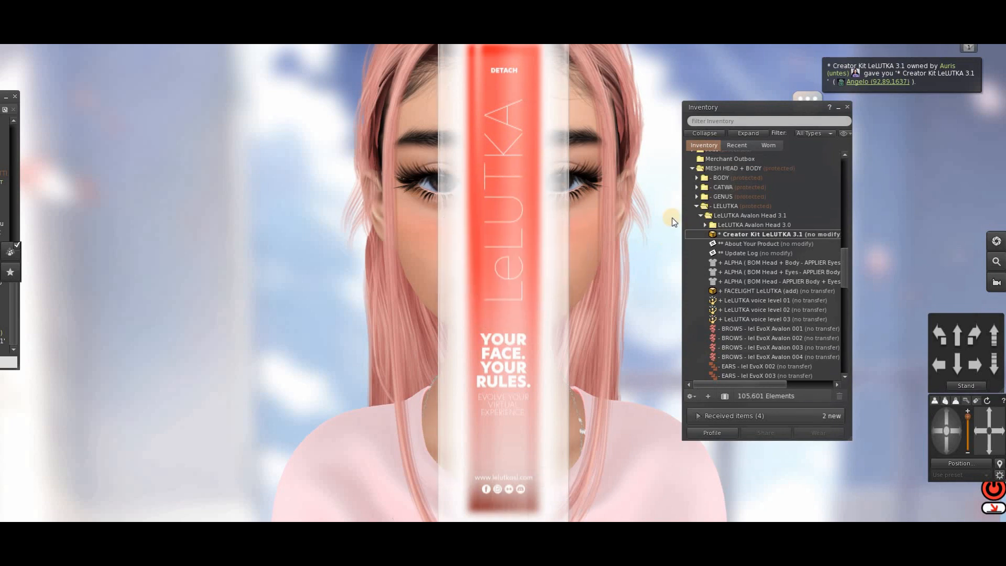
# Expand the received Creator Kit LeLUTKA 3.1 folder among the recent items and select the LTA / lel EvoX 1.3.3 script.
pyautogui.click(736, 145)
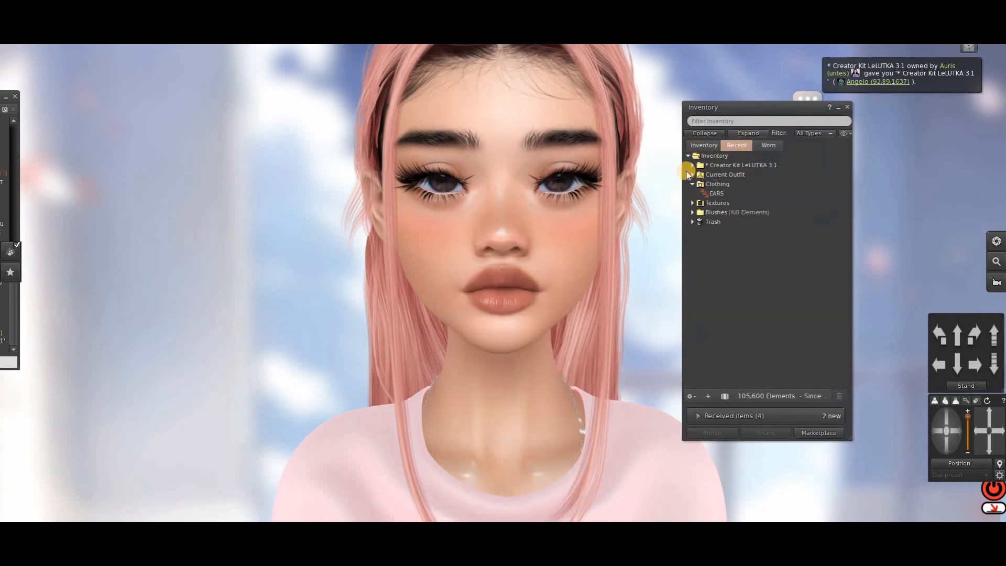
pyautogui.click(693, 165)
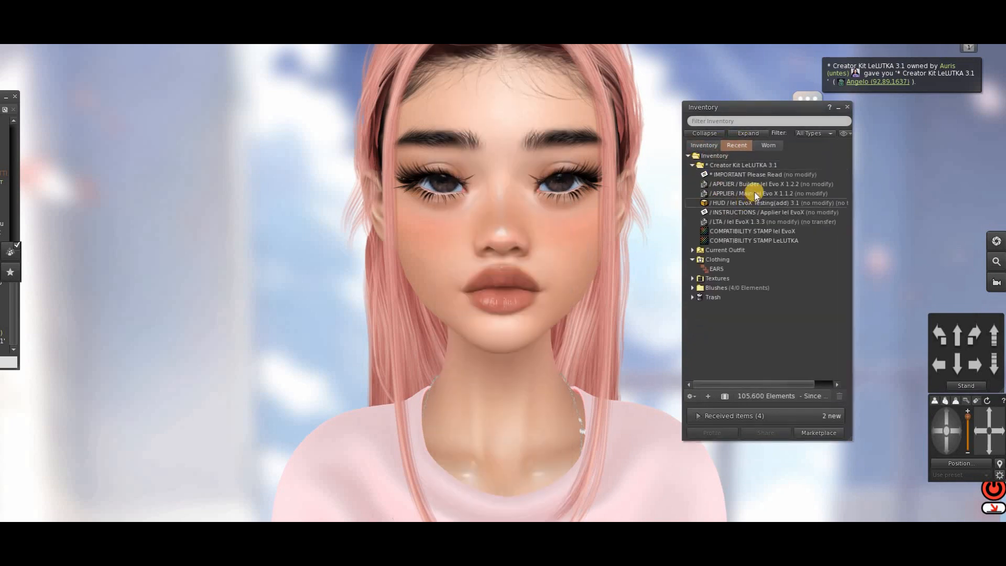
pyautogui.click(755, 193)
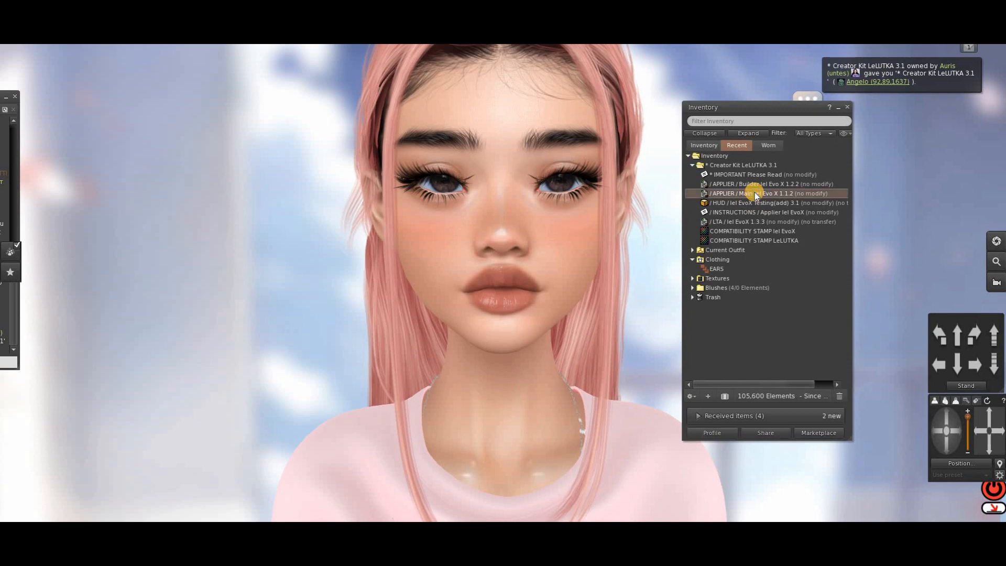
pyautogui.click(731, 221)
# Add the LTA / lel EvoX 1.3.3 script to the contents of the grey cube beside the avatar and close the build tools.
pyautogui.scroll(-6, 256, 325)
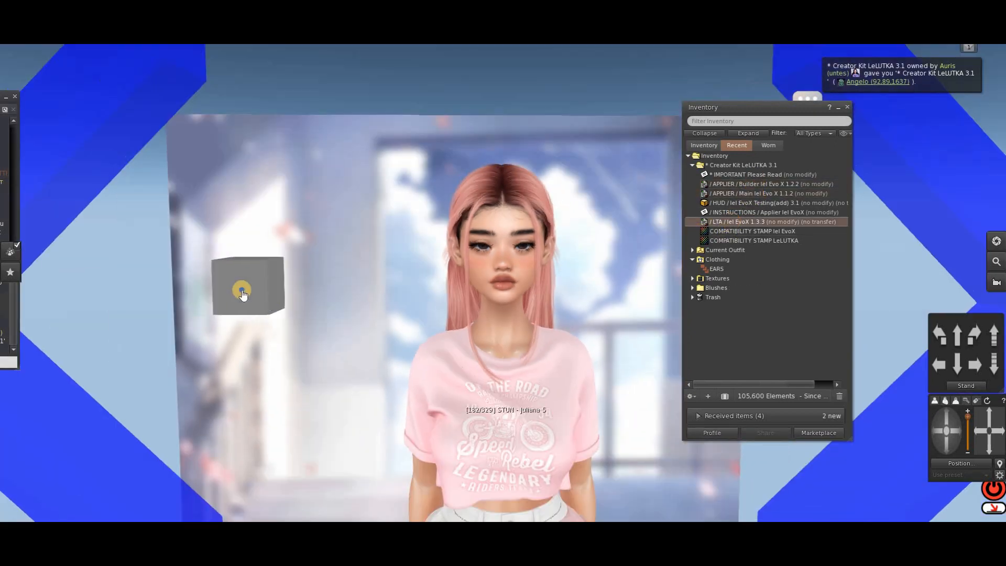
pyautogui.rightClick(242, 290)
pyautogui.click(266, 313)
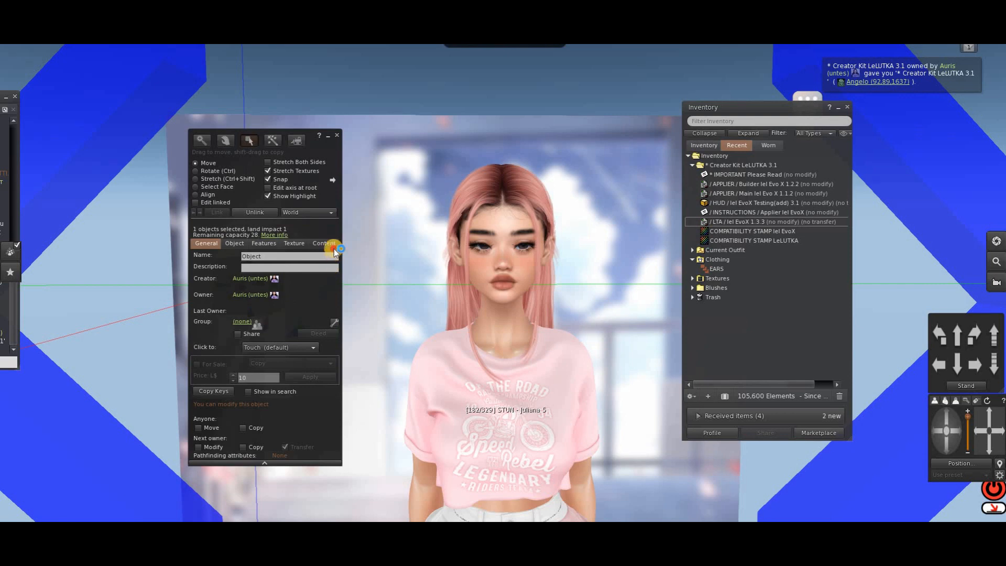
pyautogui.click(324, 243)
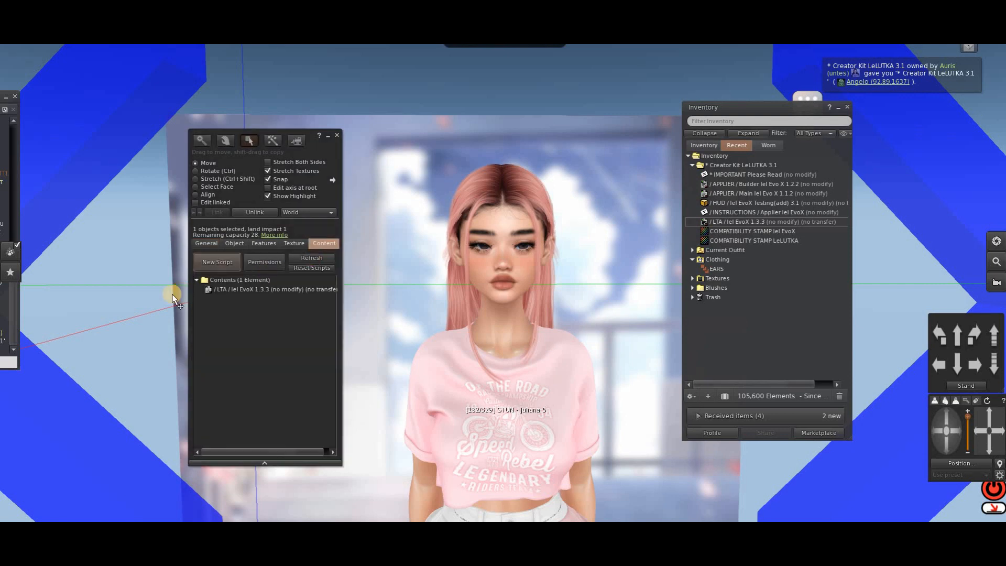
pyautogui.click(328, 137)
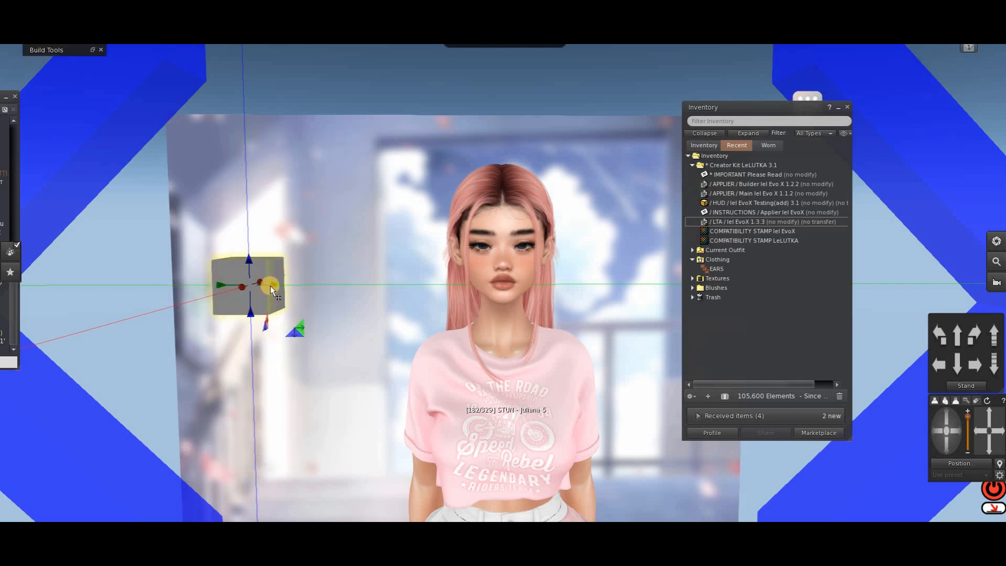
pyautogui.moveTo(270, 285); pyautogui.dragTo(388, 285)
pyautogui.scroll(3, 423, 200)
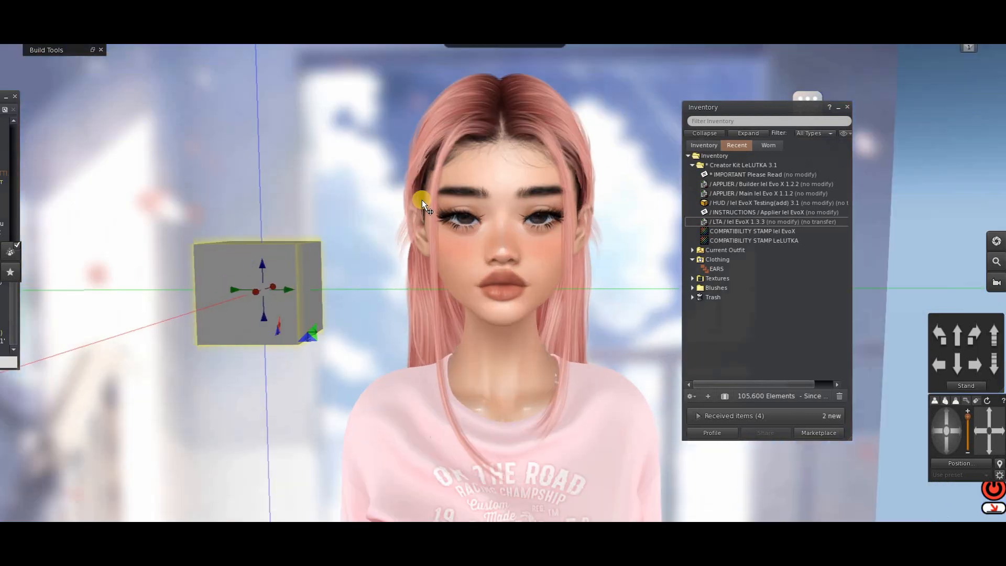
pyautogui.moveTo(270, 320); pyautogui.dragTo(388, 287)
pyautogui.scroll(2, 388, 287)
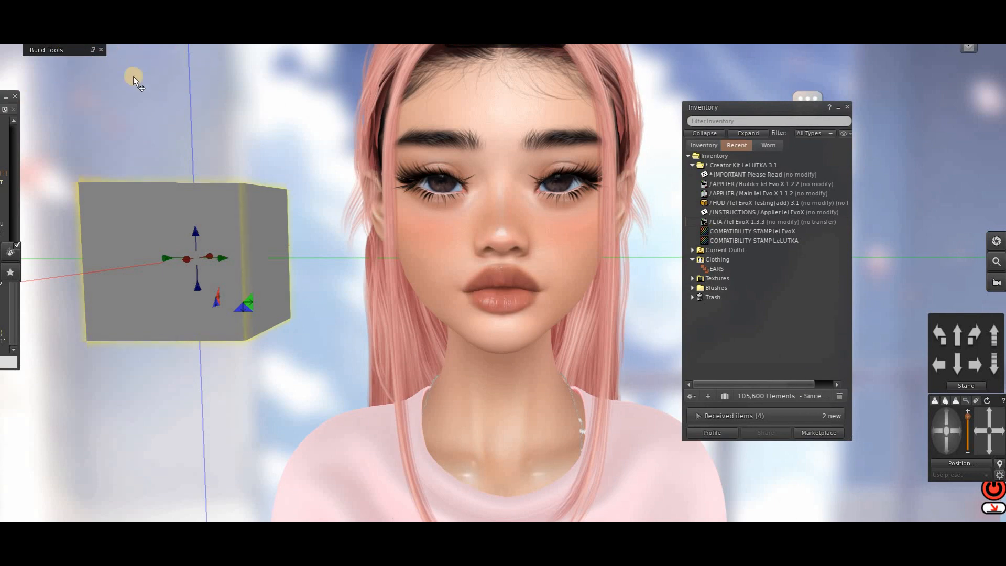
pyautogui.click(102, 50)
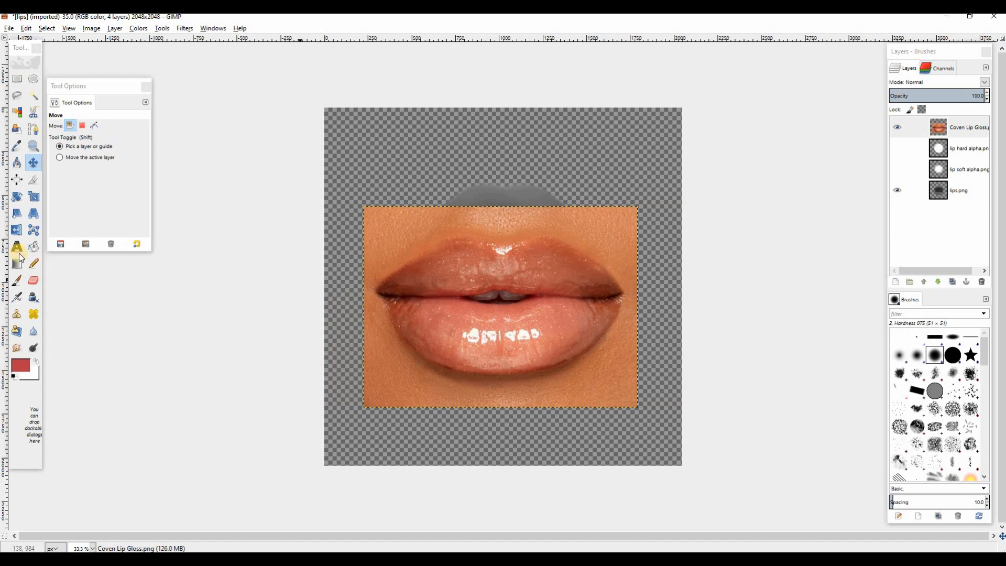
# In GIMP, erase the skin around the lips on the Coven Lip Gloss layer and duplicate the cleaned layer.
pyautogui.click(37, 281)
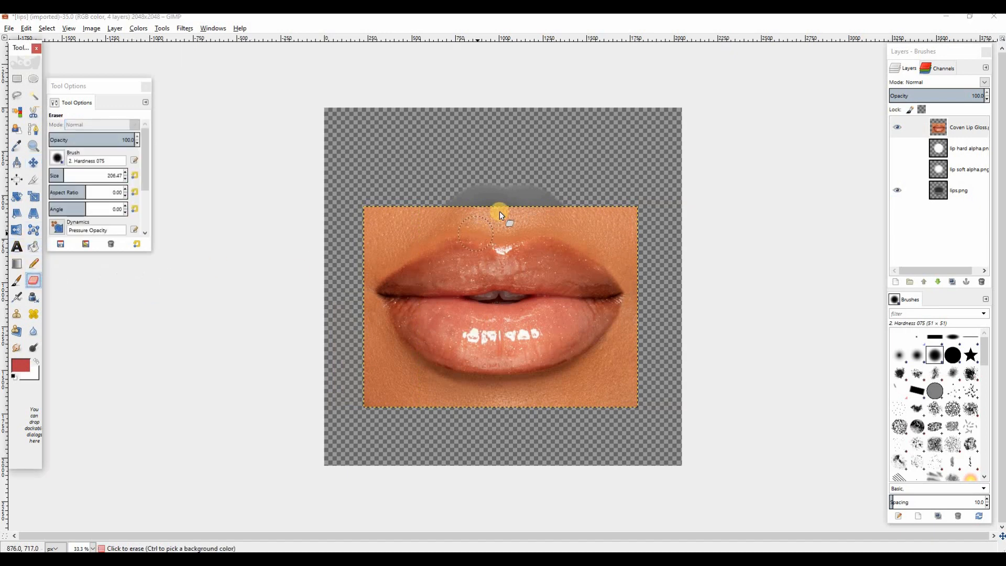
pyautogui.moveTo(598, 227); pyautogui.dragTo(608, 231)
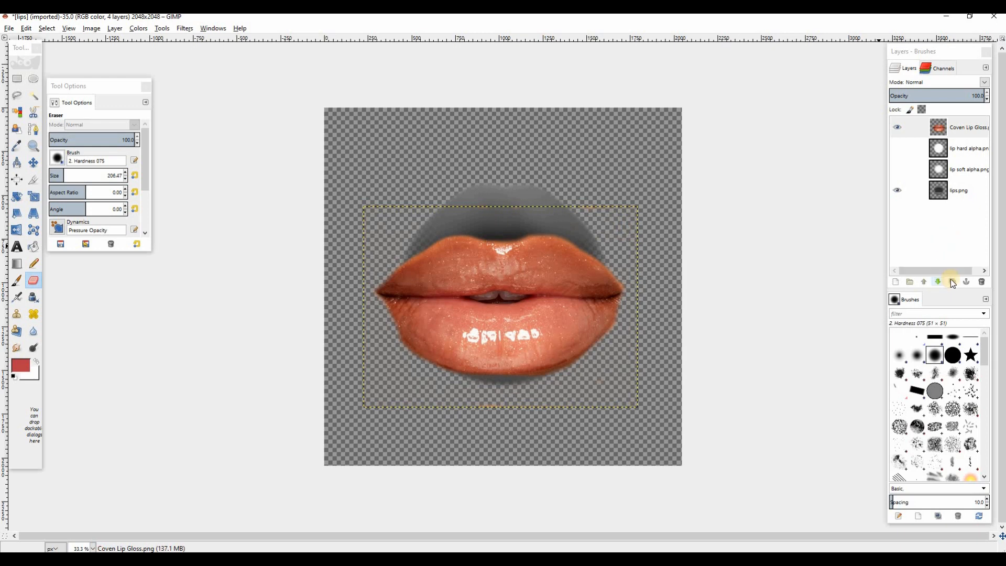
pyautogui.click(952, 282)
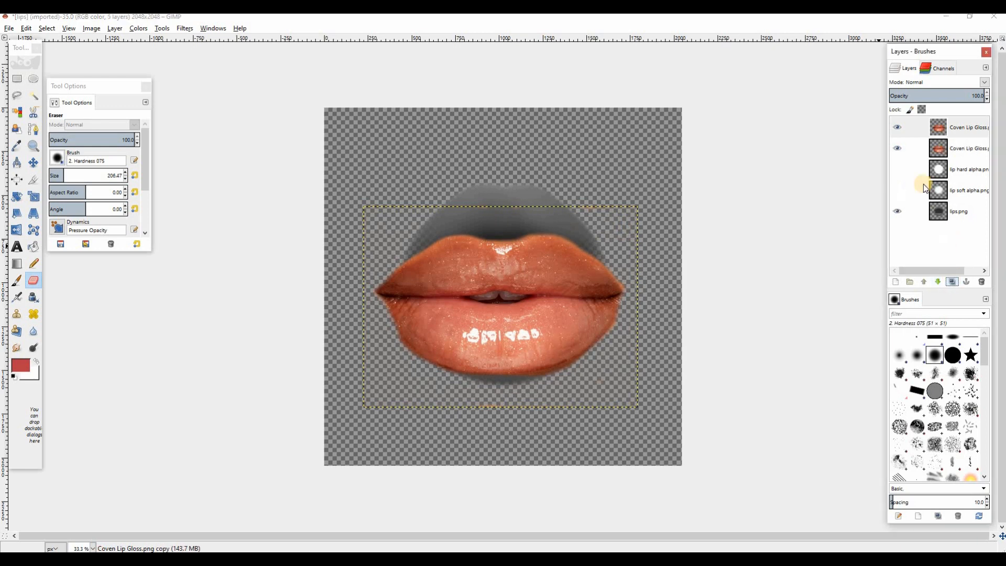
# Hide the duplicated layer and erase the upper lip from the original Coven Lip Gloss layer.
pyautogui.click(898, 127)
pyautogui.click(948, 150)
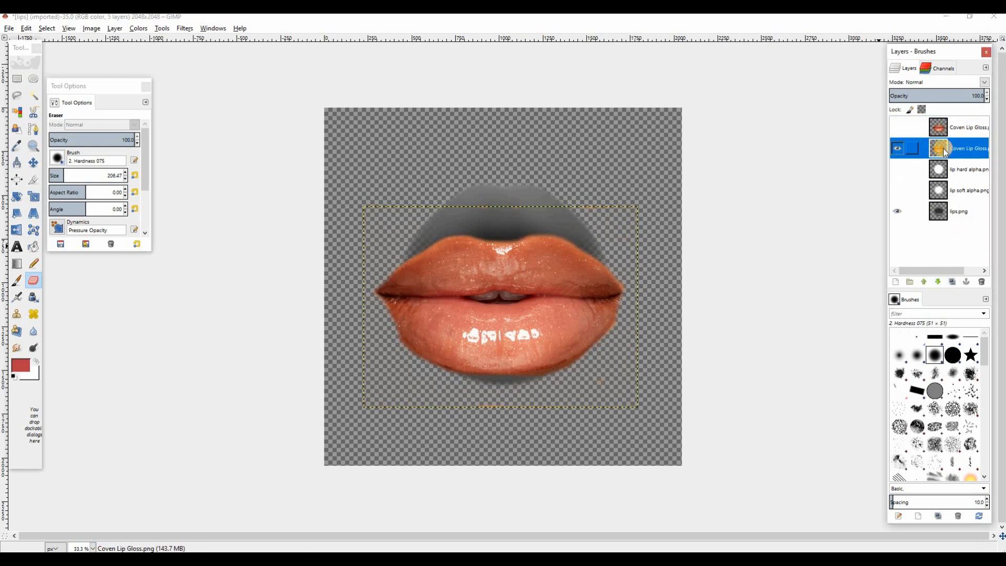
pyautogui.click(940, 128)
pyautogui.click(947, 150)
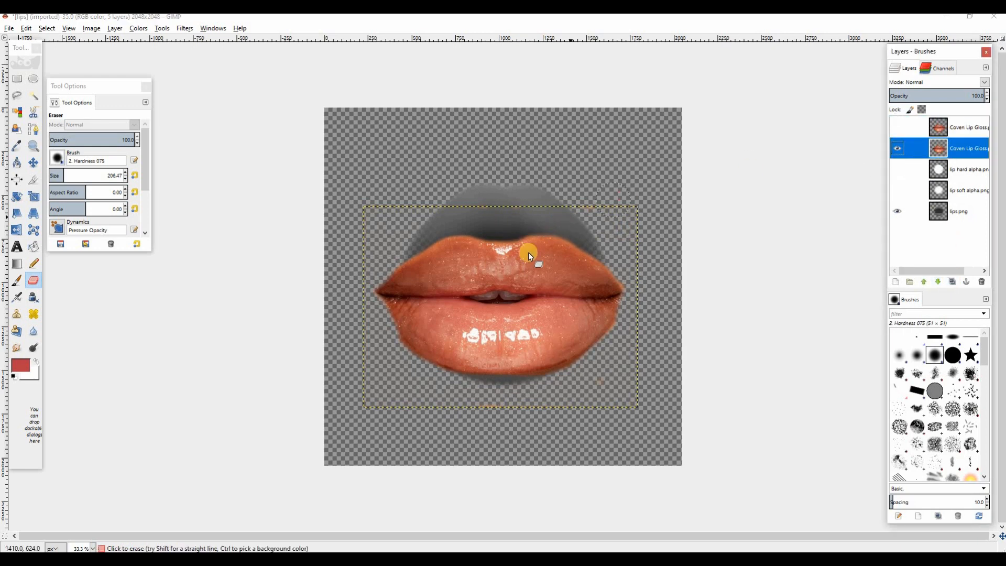
pyautogui.moveTo(506, 290); pyautogui.dragTo(496, 287)
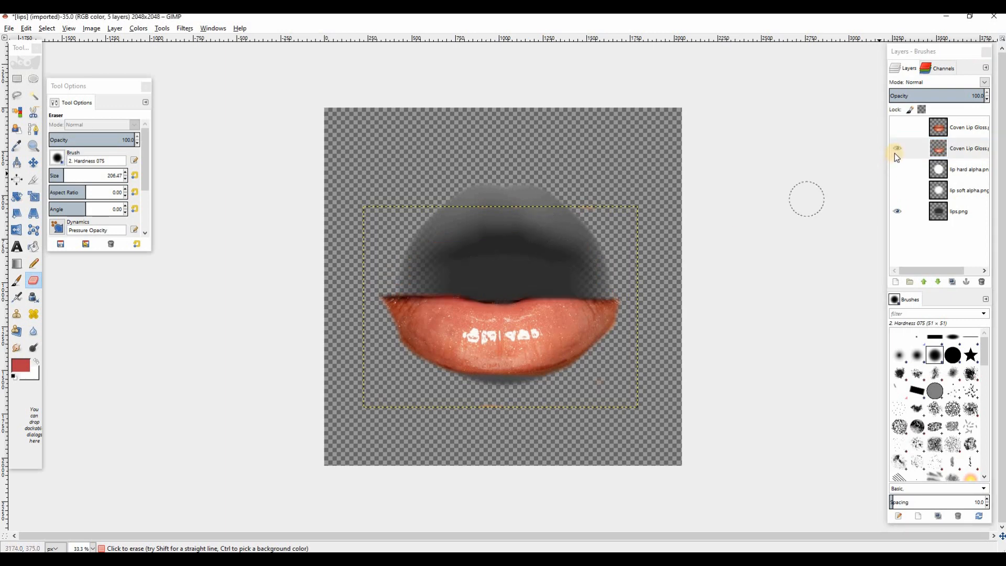
# Hide the lower-lip layer, show the Coven Lip Gloss copy and erase the lower lip from it.
pyautogui.click(897, 149)
pyautogui.click(897, 126)
pyautogui.click(941, 127)
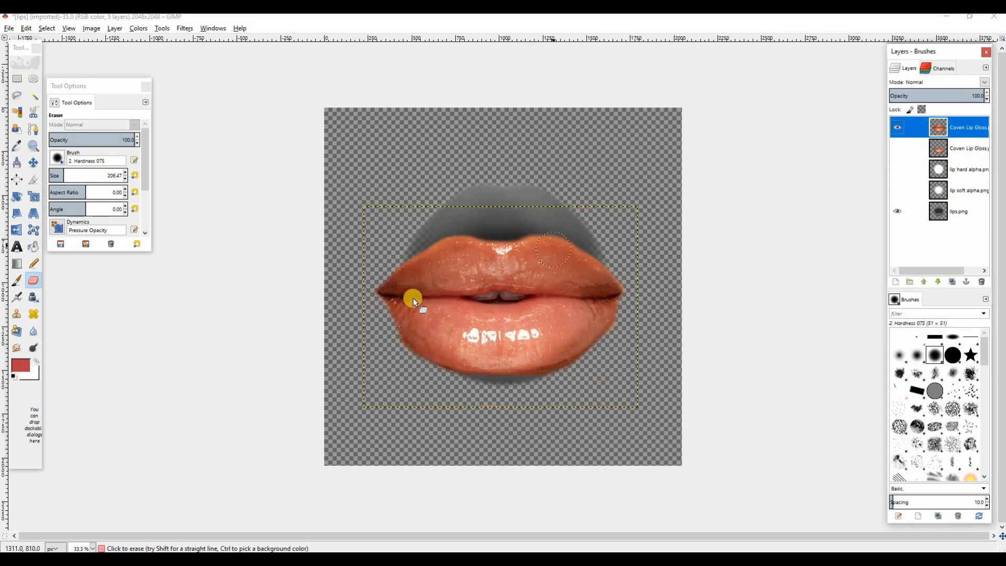
pyautogui.moveTo(413, 298); pyautogui.dragTo(612, 310)
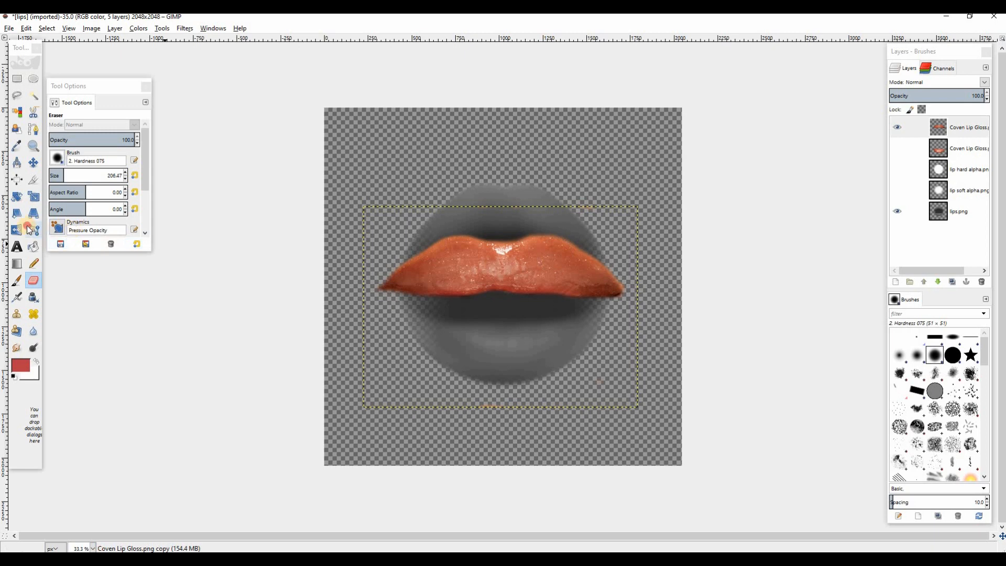
# Narrow the upper-lip layer horizontally with the Scale tool and move it onto the upper part of the grey lips template.
pyautogui.click(28, 228)
pyautogui.click(34, 200)
pyautogui.click(589, 299)
pyautogui.moveTo(635, 310); pyautogui.dragTo(539, 327)
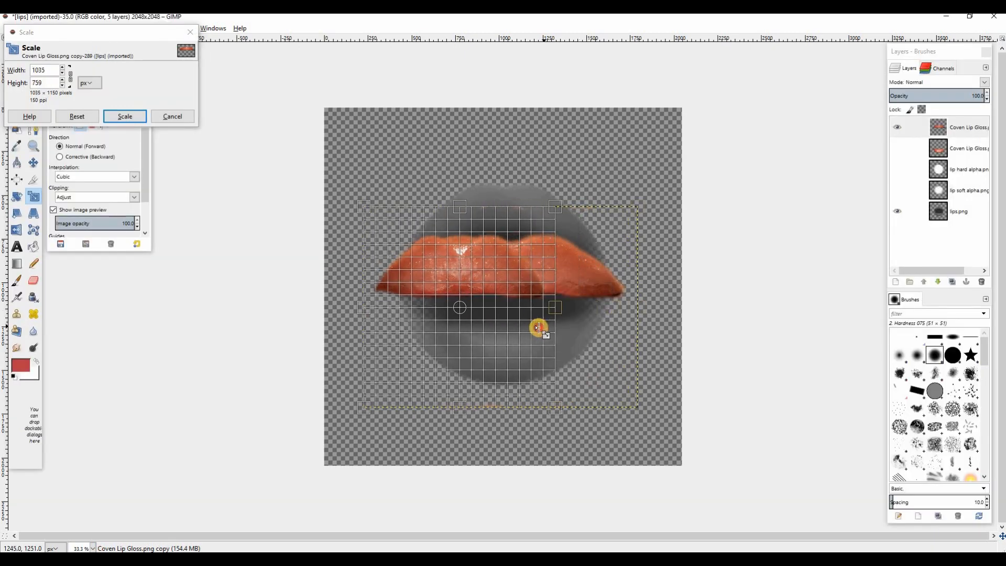
pyautogui.click(125, 116)
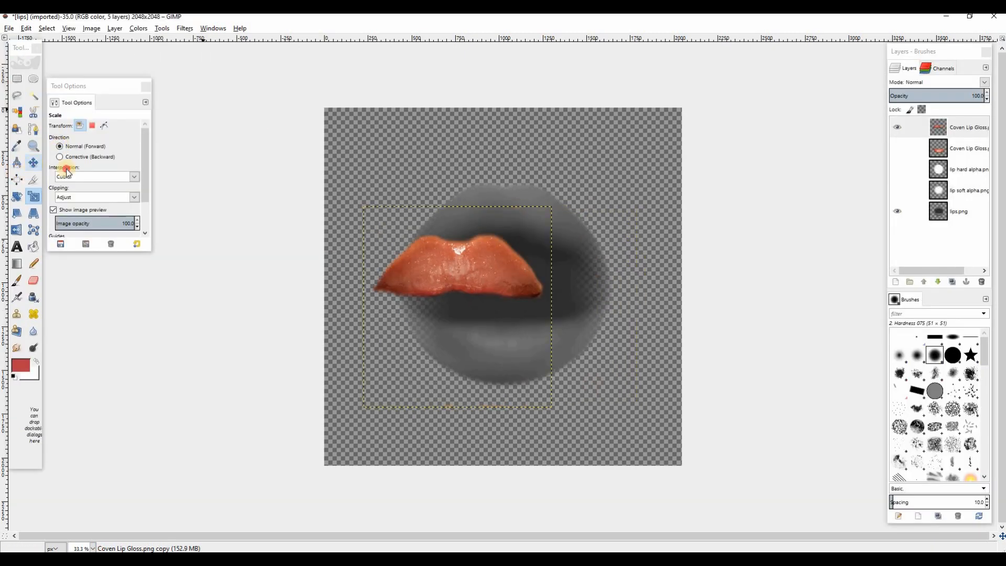
pyautogui.press('m')
pyautogui.moveTo(471, 272); pyautogui.dragTo(522, 224)
# Create a transparent 2048 × 2048 px layer and merge it down into the upper-lip layer.
pyautogui.click(897, 282)
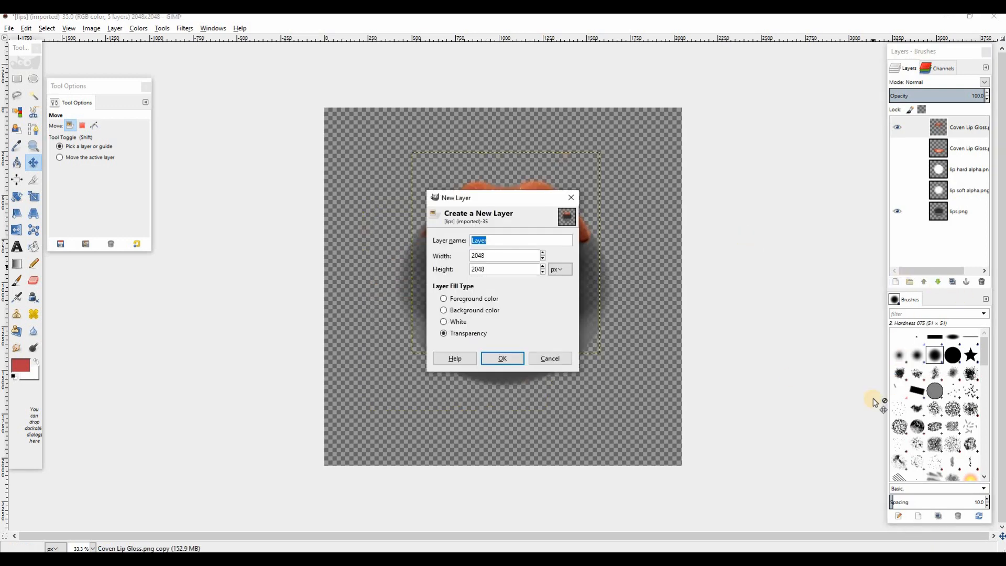
pyautogui.click(492, 360)
pyautogui.rightClick(945, 126)
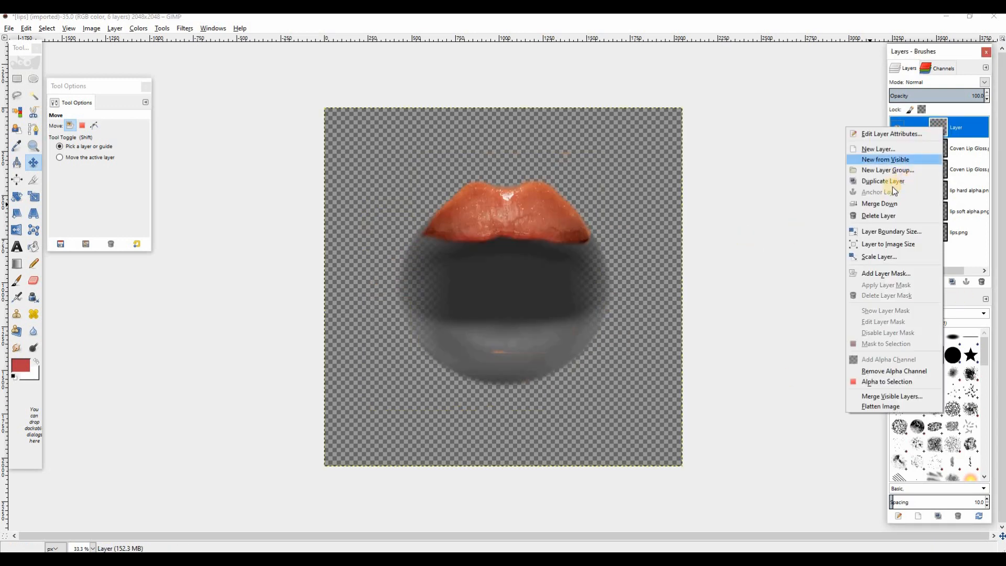
pyautogui.click(874, 204)
# Crop only the current layer to a wide area around the upper lip and erase the stray orange speck below it, keeping 100% layer opacity.
pyautogui.click(34, 180)
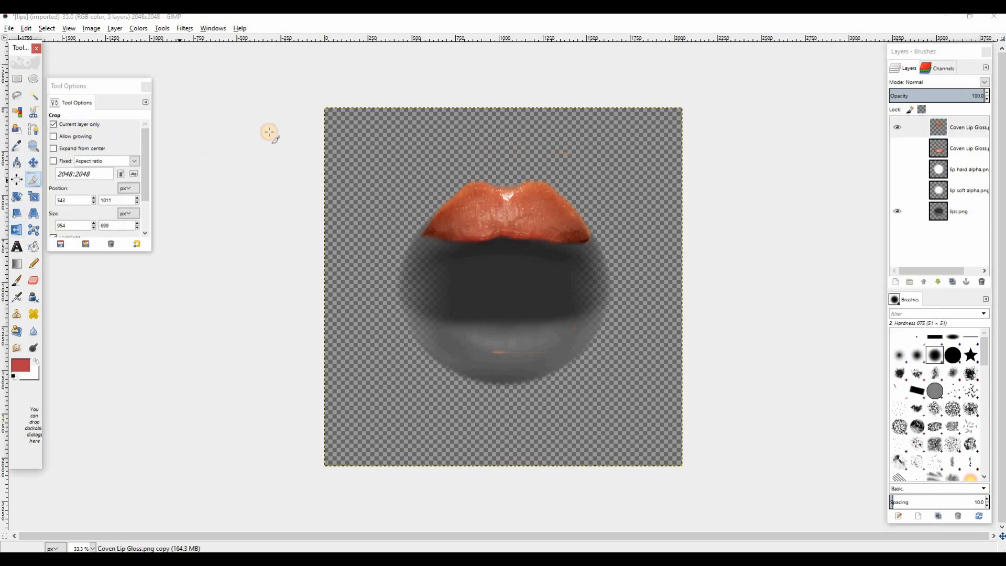
pyautogui.moveTo(362, 145); pyautogui.dragTo(661, 369)
pyautogui.click(518, 318)
pyautogui.click(32, 281)
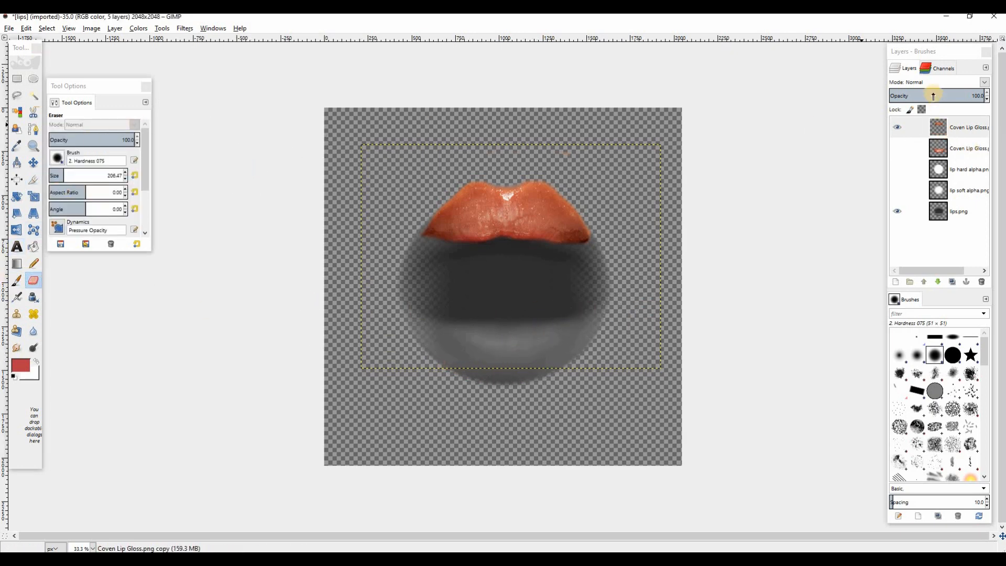
pyautogui.moveTo(934, 93); pyautogui.dragTo(986, 95)
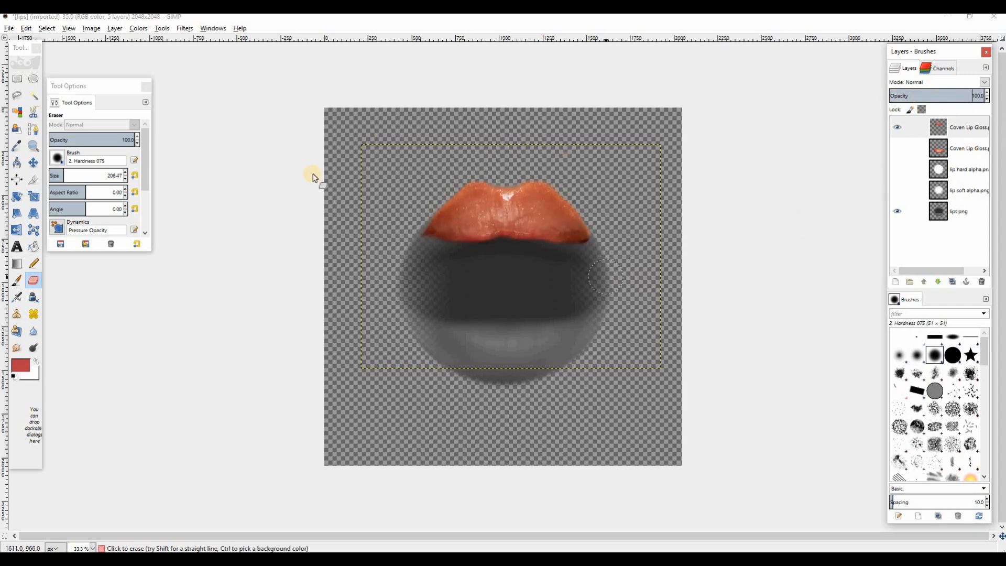
# Warp the upper-lip layer with IWarp in Move mode at deform radius 82, pulling both lip corners down into an arch.
pyautogui.click(183, 28)
pyautogui.moveTo(293, 99)
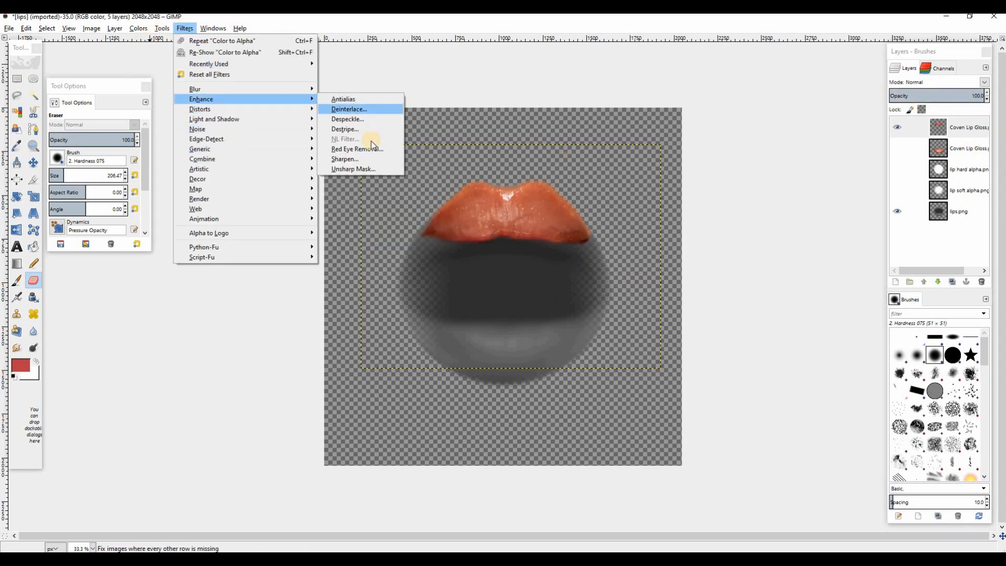
pyautogui.click(356, 167)
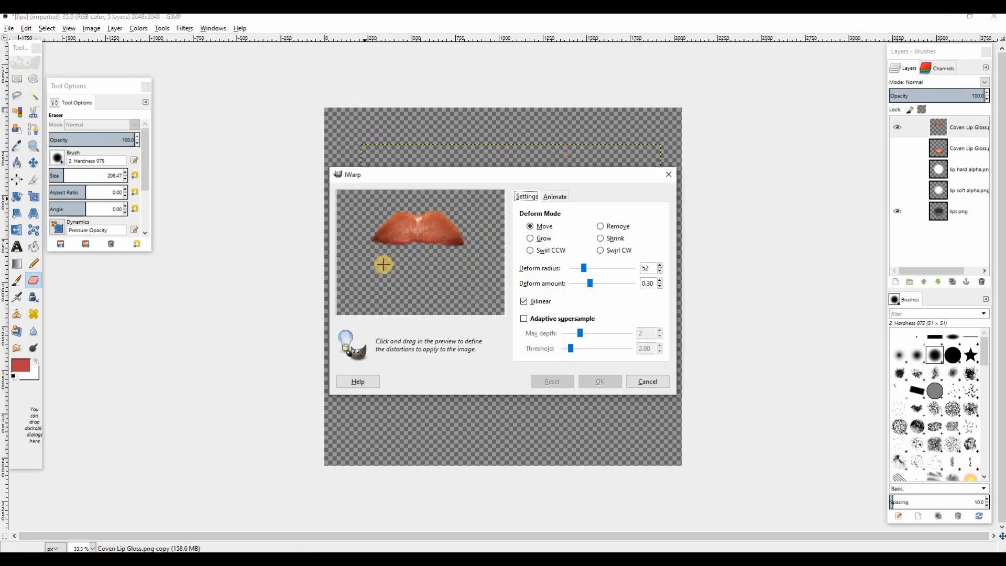
pyautogui.click(599, 269)
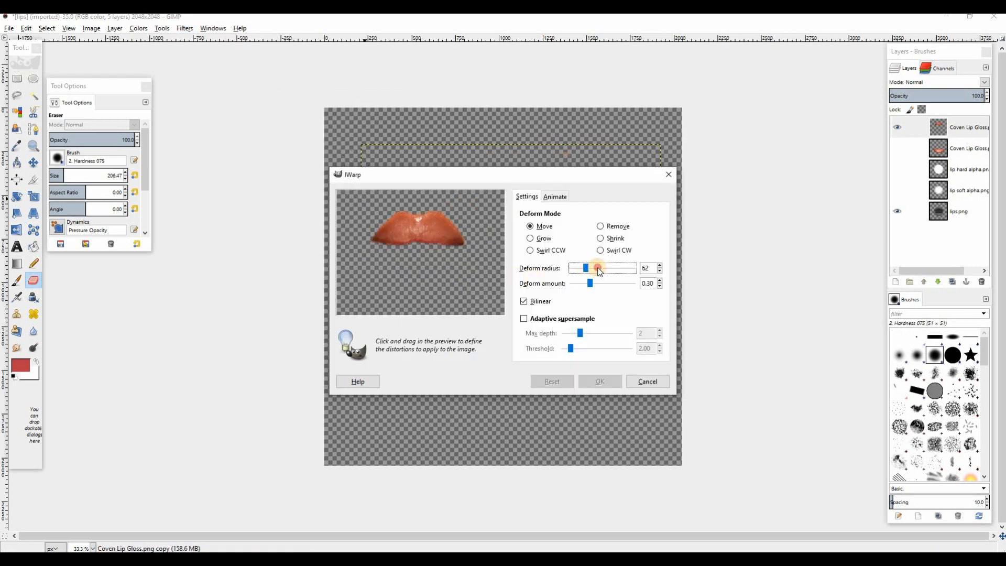
pyautogui.moveTo(379, 238); pyautogui.dragTo(360, 276)
pyautogui.moveTo(461, 240)
pyautogui.mouseDown()
pyautogui.moveTo(489, 270)
pyautogui.moveTo(476, 265)
pyautogui.moveTo(481, 278)
pyautogui.mouseUp()
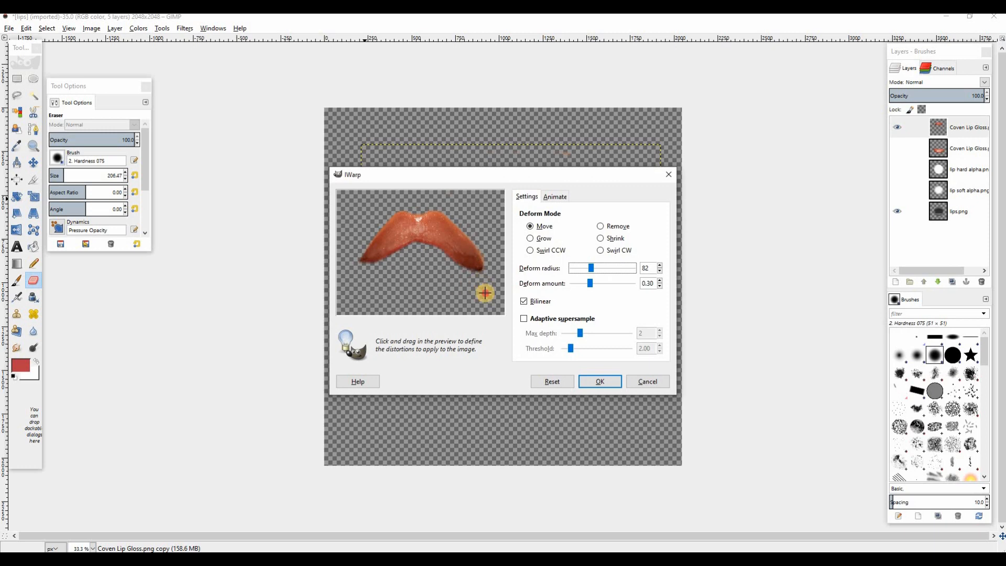
pyautogui.moveTo(373, 282); pyautogui.dragTo(390, 268)
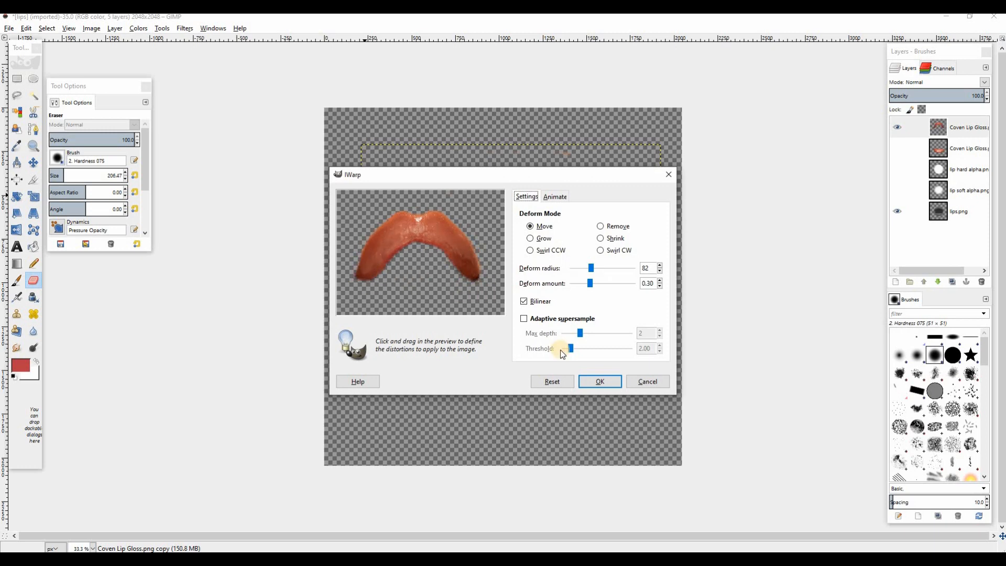
pyautogui.click(600, 381)
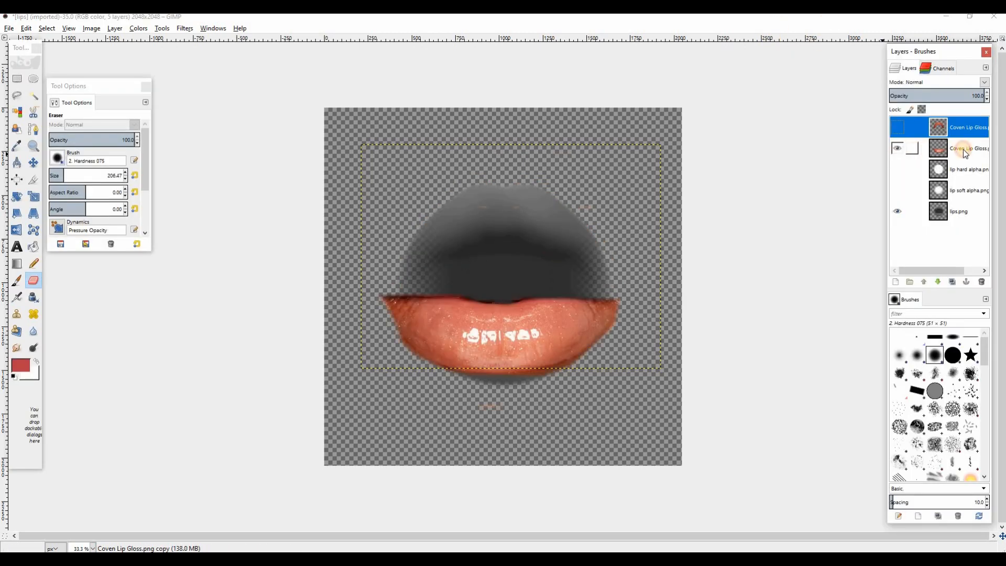
# Move the lower-lip layer slightly down to the template's lower edge and erase the stray specks below the lip.
pyautogui.click(33, 163)
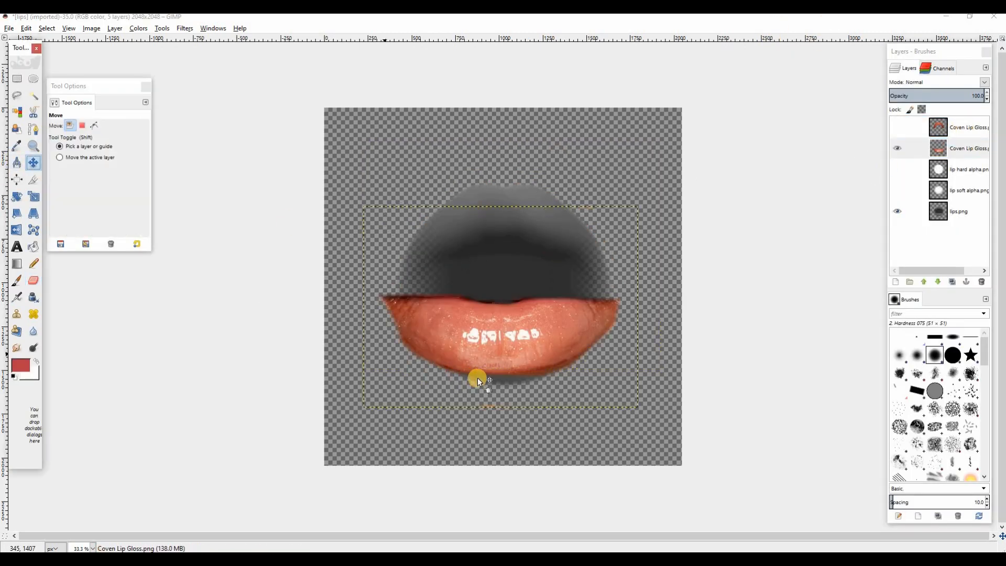
pyautogui.moveTo(504, 365); pyautogui.dragTo(508, 376)
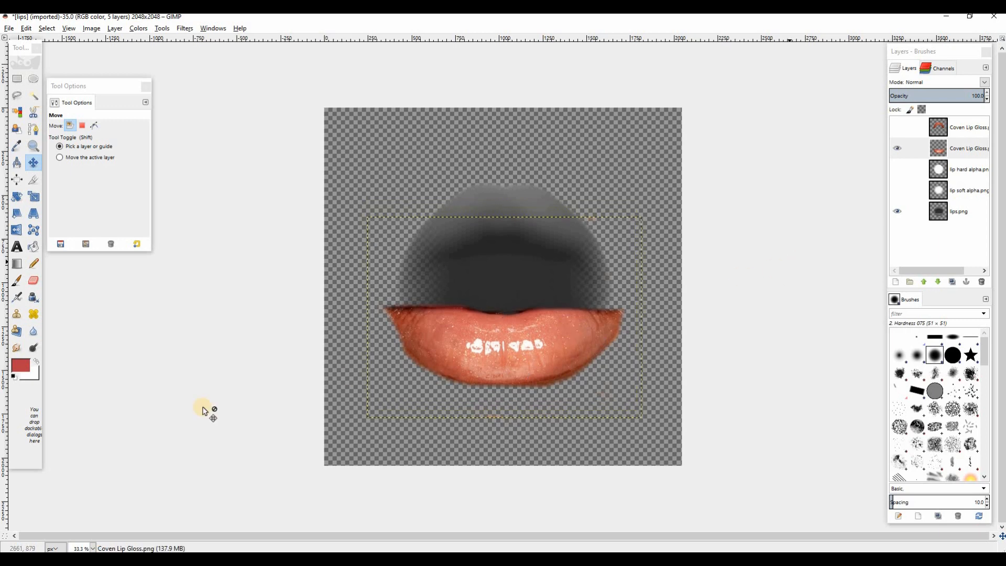
pyautogui.click(31, 281)
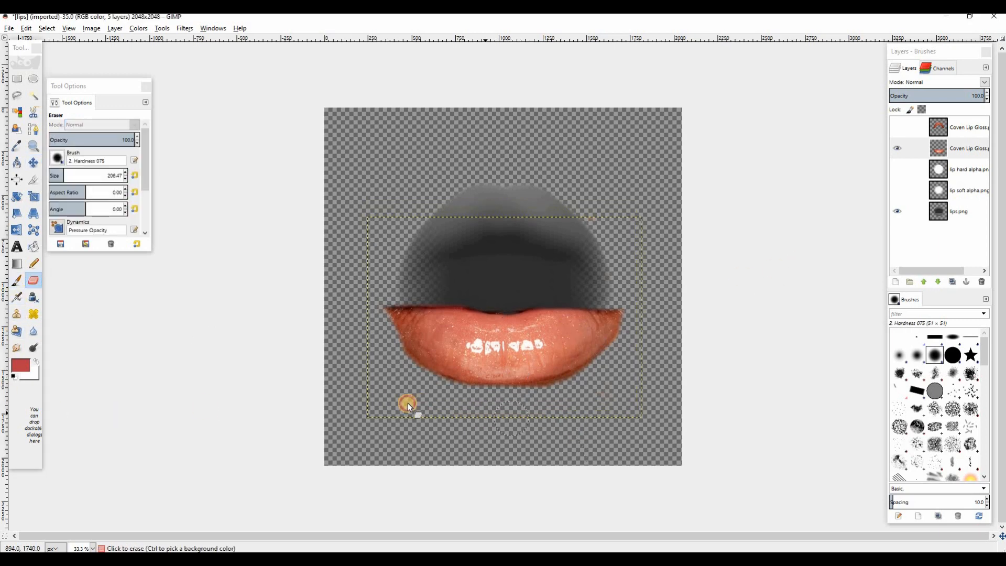
pyautogui.click(34, 163)
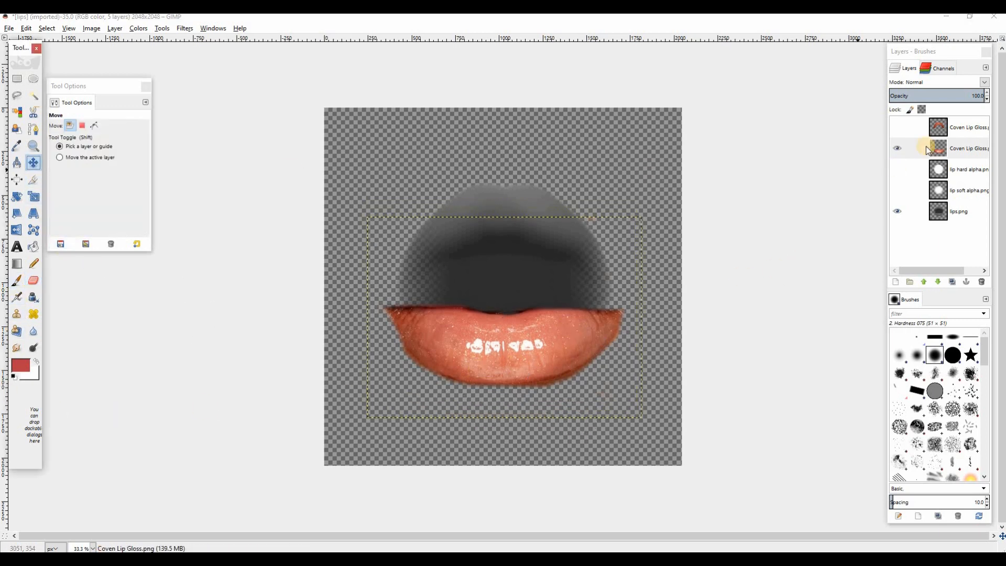
# Reduce the lower-lip layer's opacity to about 39%, then narrow it with the Scale tool and recentre it over the grey lips template.
pyautogui.click(926, 95)
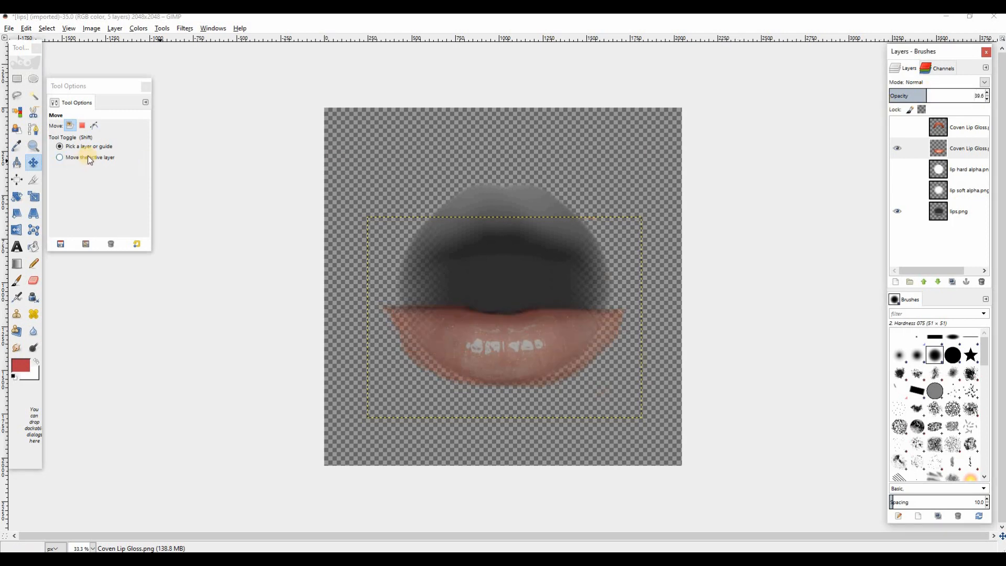
pyautogui.click(34, 197)
pyautogui.click(386, 332)
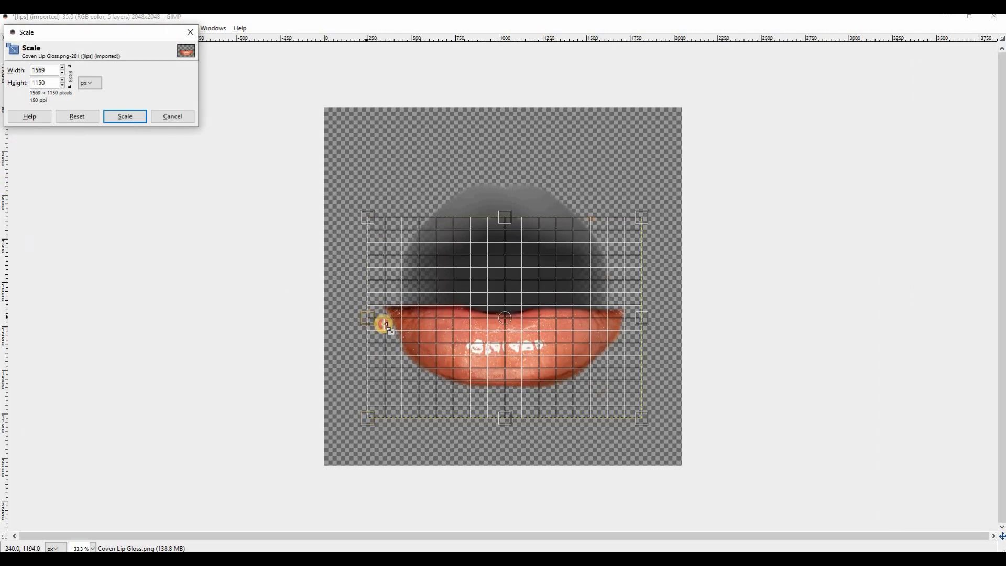
pyautogui.moveTo(390, 317); pyautogui.dragTo(391, 317)
pyautogui.click(129, 121)
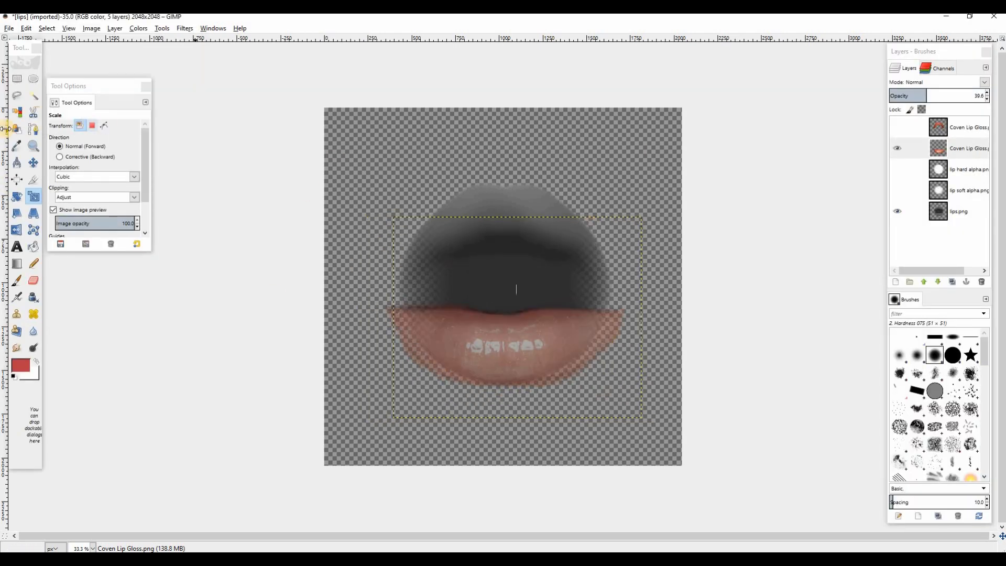
pyautogui.click(31, 165)
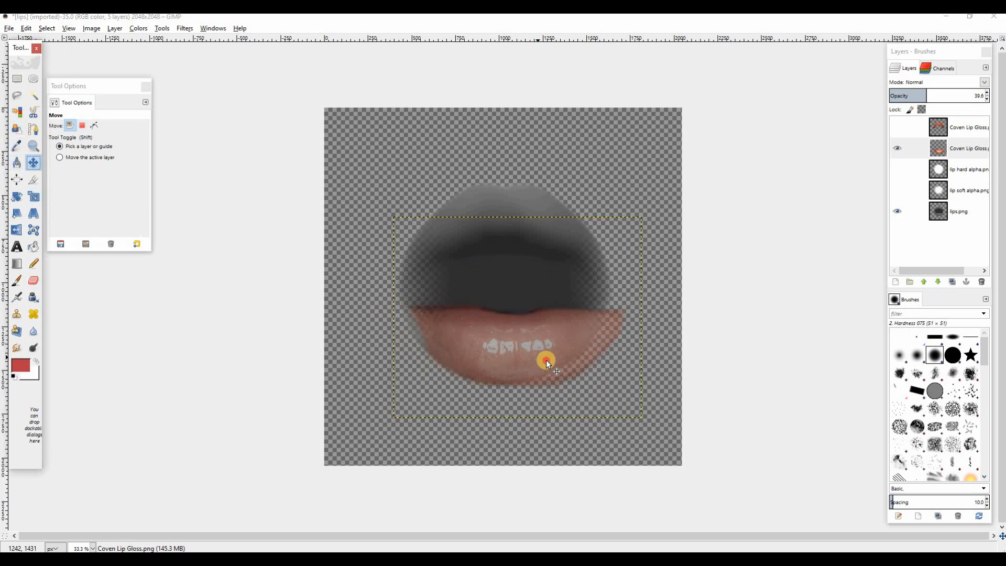
pyautogui.moveTo(546, 359); pyautogui.dragTo(535, 357)
# Scale the lower-lip layer down further in width and height, recentre it on the template's lower half and restore its opacity to 100%.
pyautogui.click(38, 200)
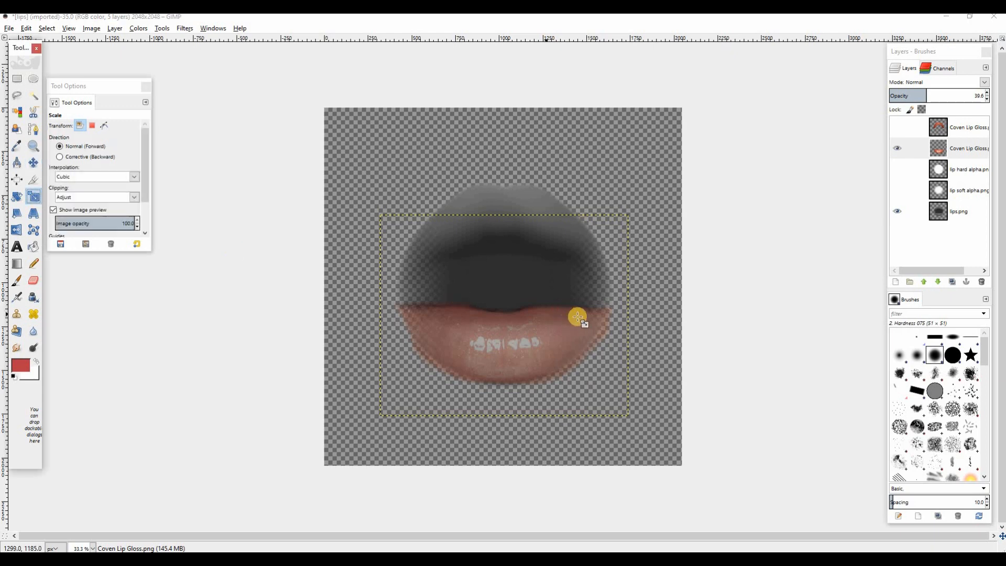
pyautogui.click(576, 318)
pyautogui.moveTo(622, 319)
pyautogui.mouseDown()
pyautogui.moveTo(602, 319)
pyautogui.moveTo(624, 318)
pyautogui.mouseUp()
pyautogui.moveTo(624, 414); pyautogui.dragTo(611, 403)
pyautogui.moveTo(624, 313); pyautogui.dragTo(597, 312)
pyautogui.click(138, 117)
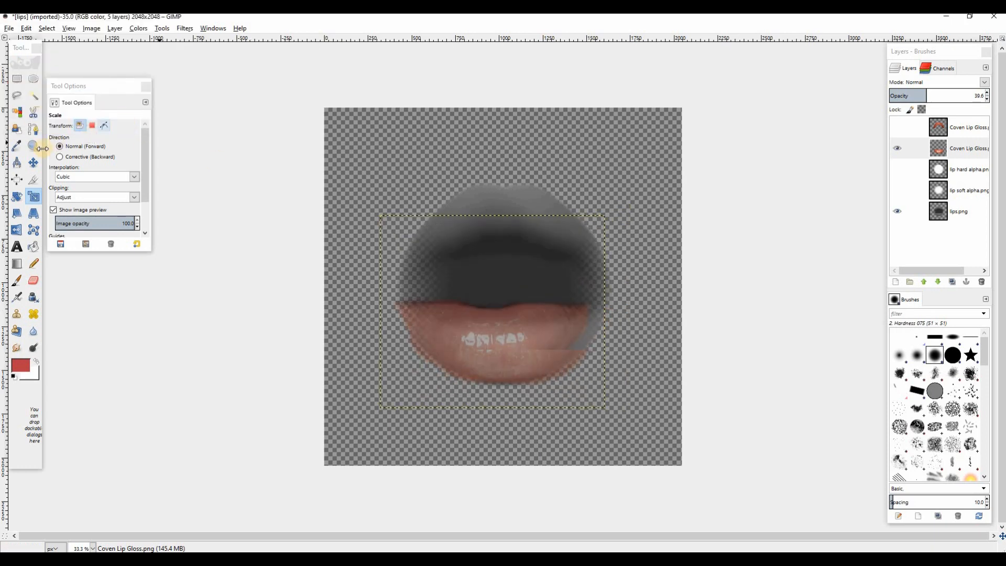
pyautogui.click(34, 163)
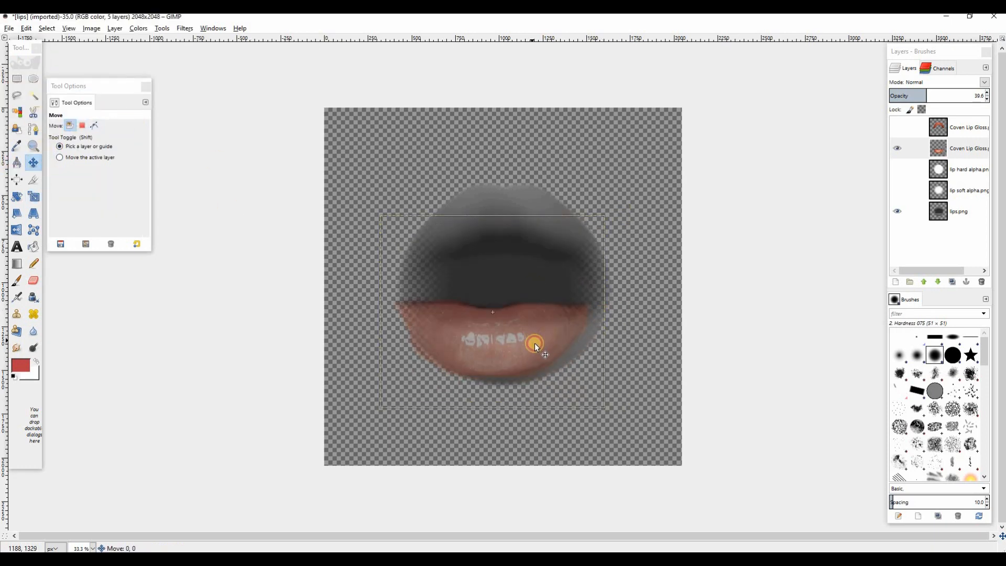
pyautogui.moveTo(535, 342); pyautogui.dragTo(544, 346)
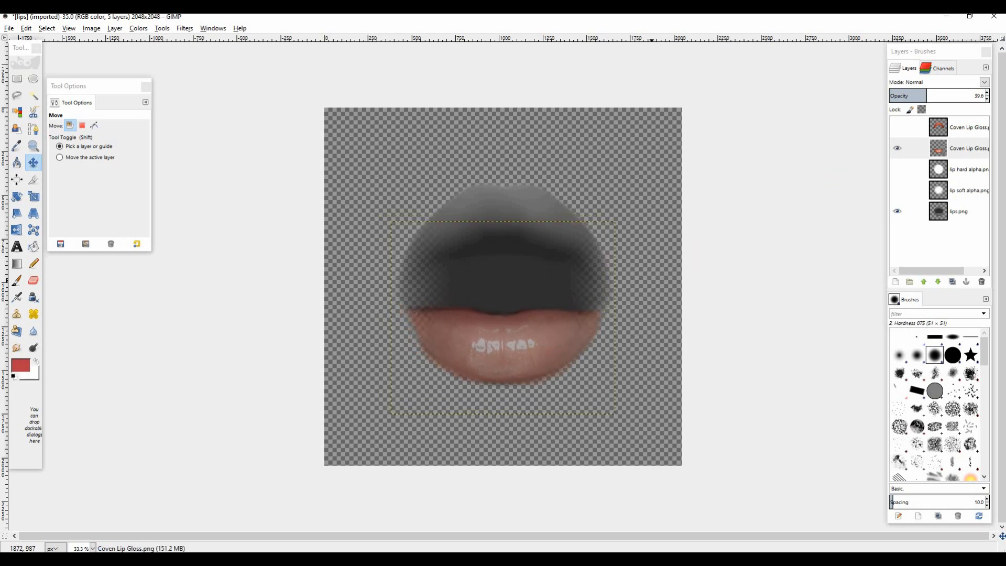
pyautogui.moveTo(921, 98); pyautogui.dragTo(983, 96)
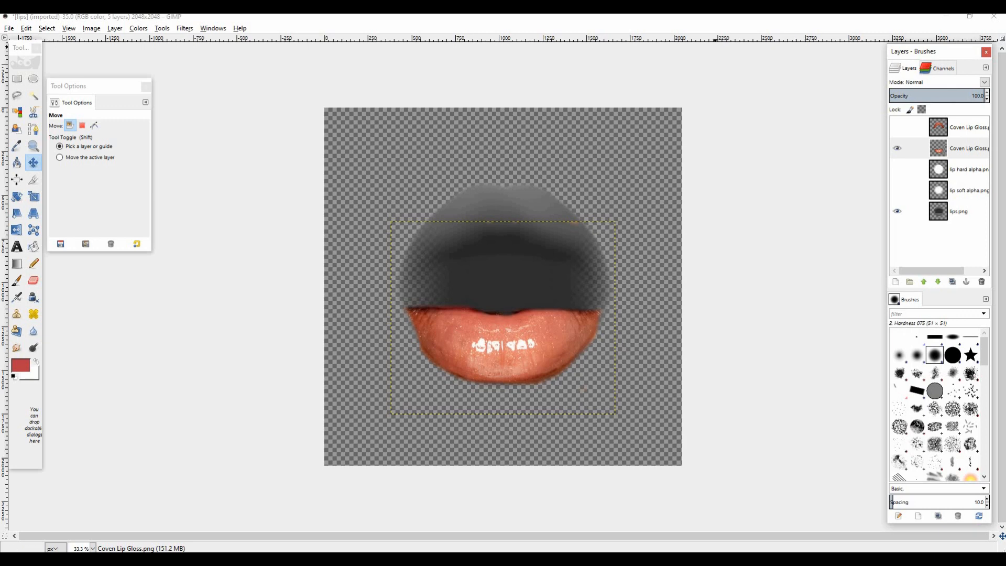
# Warp the lower-lip layer with IWarp, pulling both corners upward and pushing the middle of its upper edge down.
pyautogui.click(185, 28)
pyautogui.moveTo(282, 99)
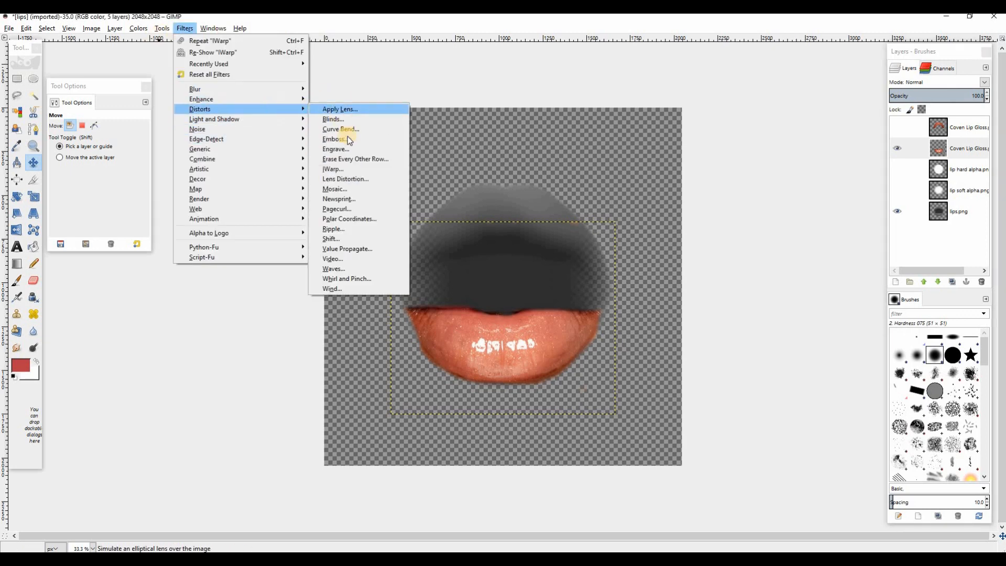
pyautogui.click(335, 169)
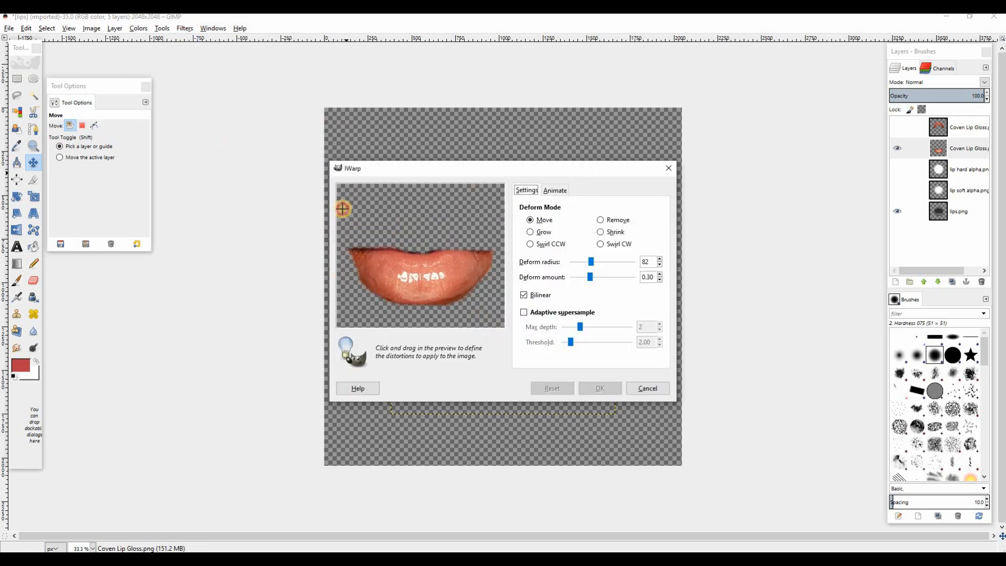
pyautogui.moveTo(342, 209); pyautogui.dragTo(341, 206)
pyautogui.moveTo(485, 257); pyautogui.dragTo(501, 218)
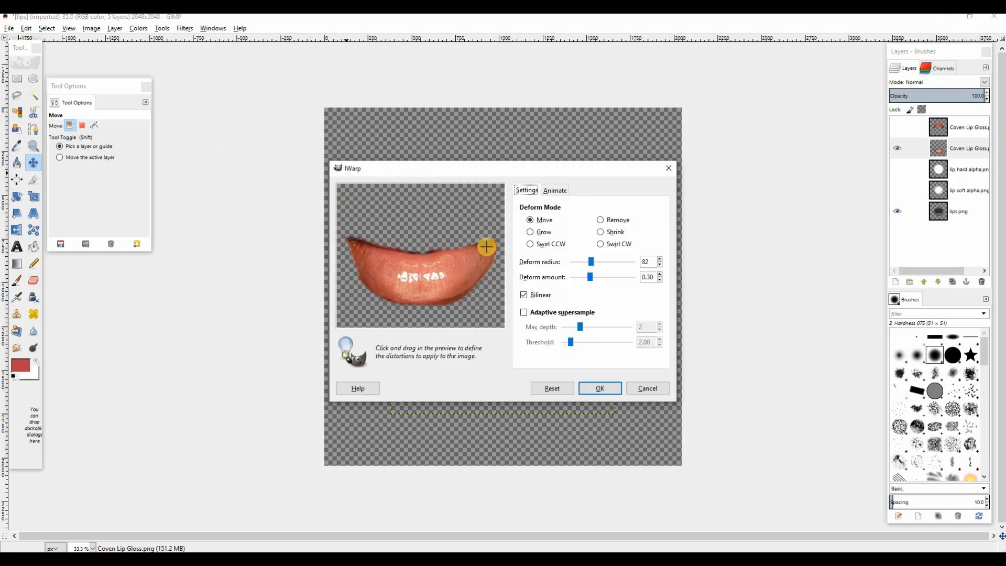
pyautogui.moveTo(419, 238); pyautogui.dragTo(419, 255)
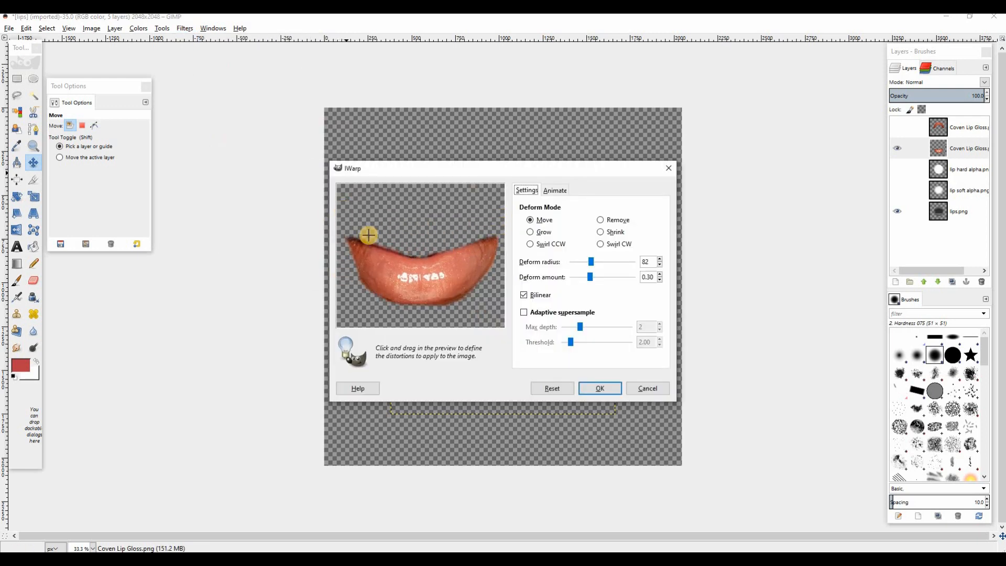
pyautogui.moveTo(353, 220); pyautogui.dragTo(363, 218)
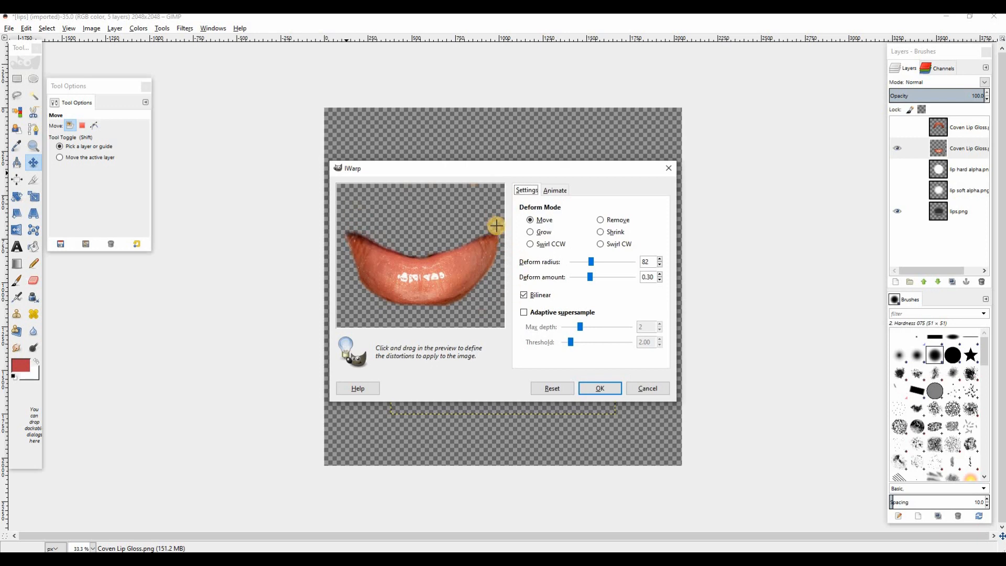
pyautogui.click(618, 396)
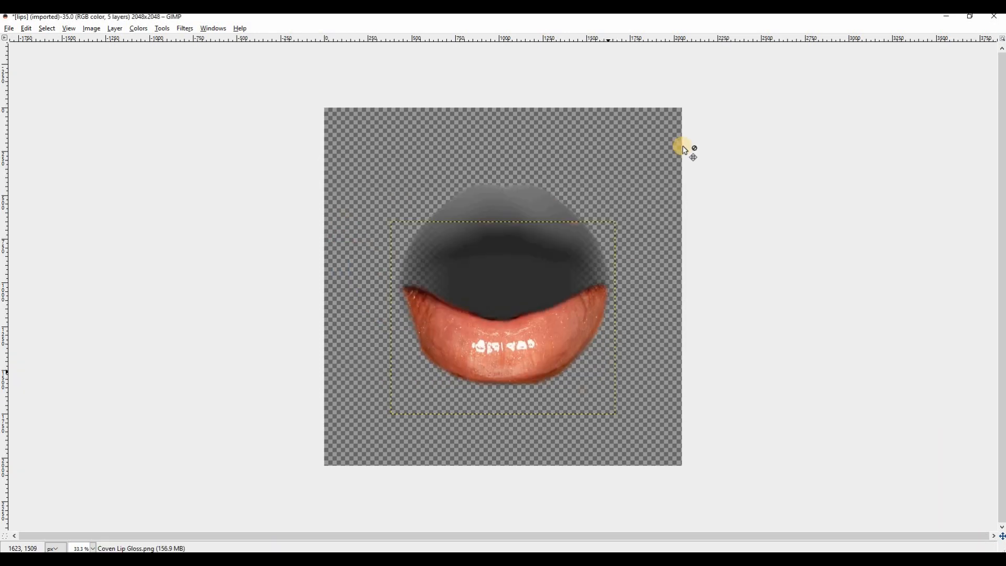
# Apply IWarp again to the lower-lip layer, pulling its left corner outward to meet the template's edge.
pyautogui.click(185, 29)
pyautogui.moveTo(293, 109)
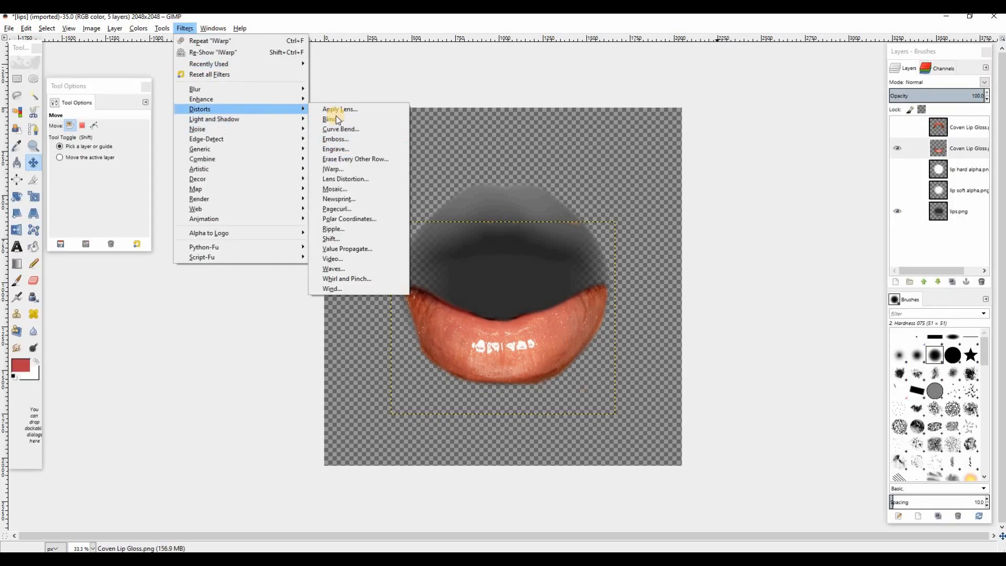
pyautogui.click(333, 169)
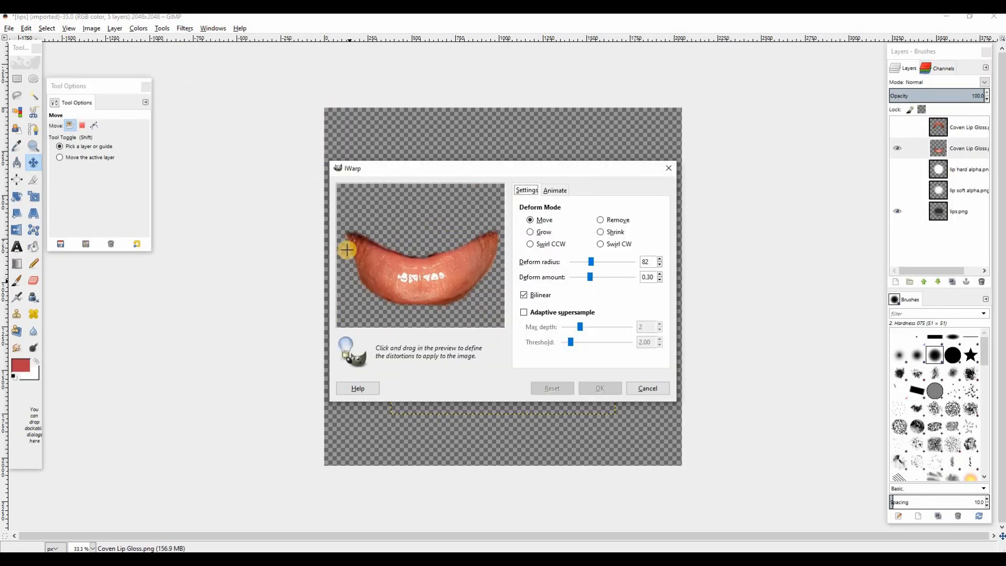
pyautogui.moveTo(339, 260); pyautogui.dragTo(344, 251)
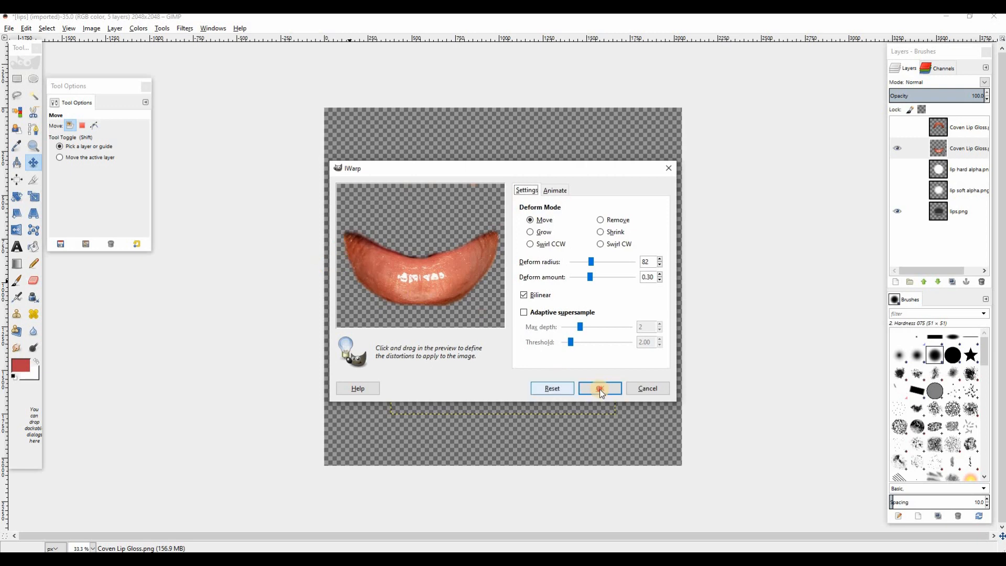
pyautogui.click(599, 388)
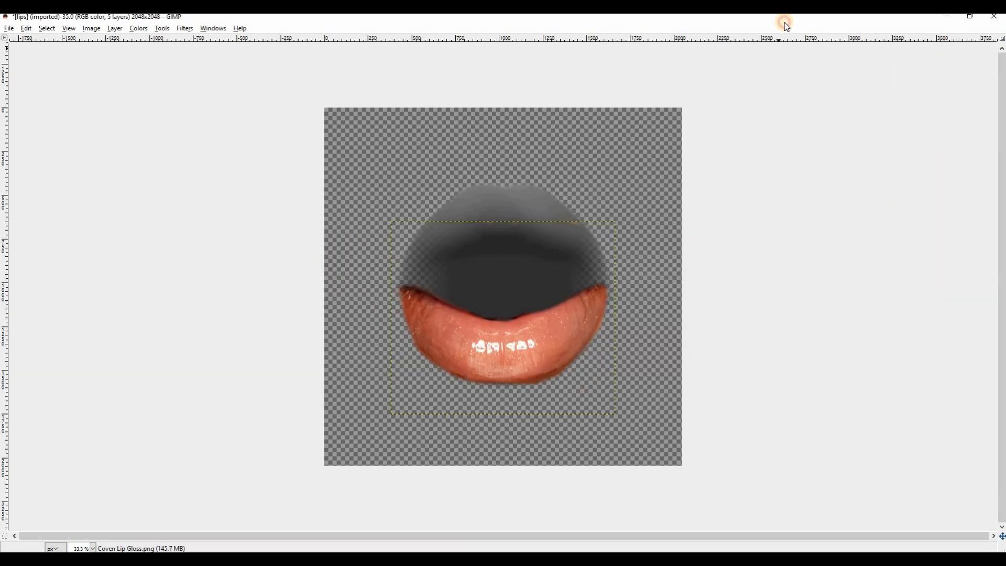
pyautogui.press('Tab')
# Show the upper-lip layer and merge it down into the lower-lip layer.
pyautogui.click(896, 128)
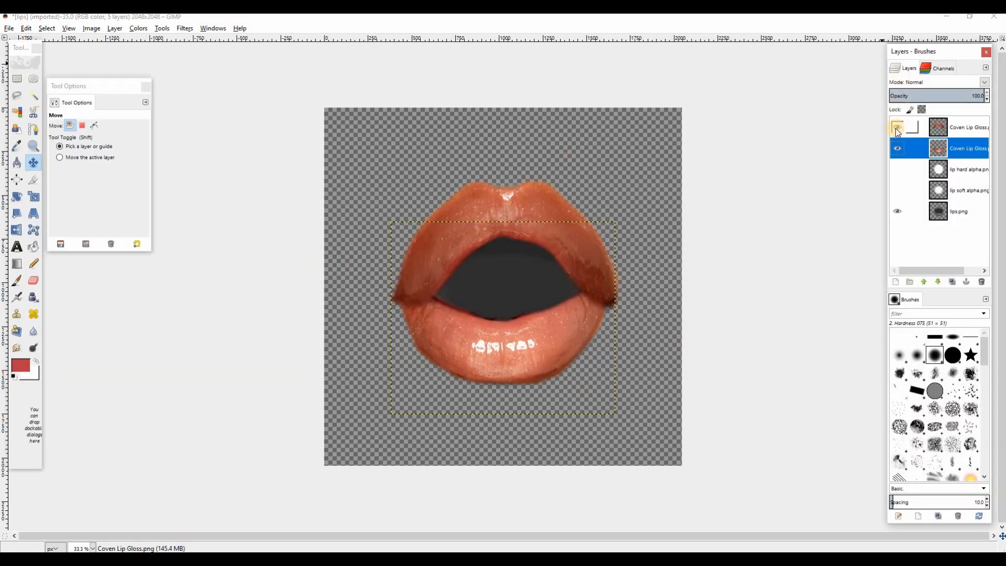
pyautogui.rightClick(963, 130)
pyautogui.click(916, 211)
# Create a selection from the alpha of the lips.png layer and add a new transparent layer above the lip hard alpha layer.
pyautogui.rightClick(941, 189)
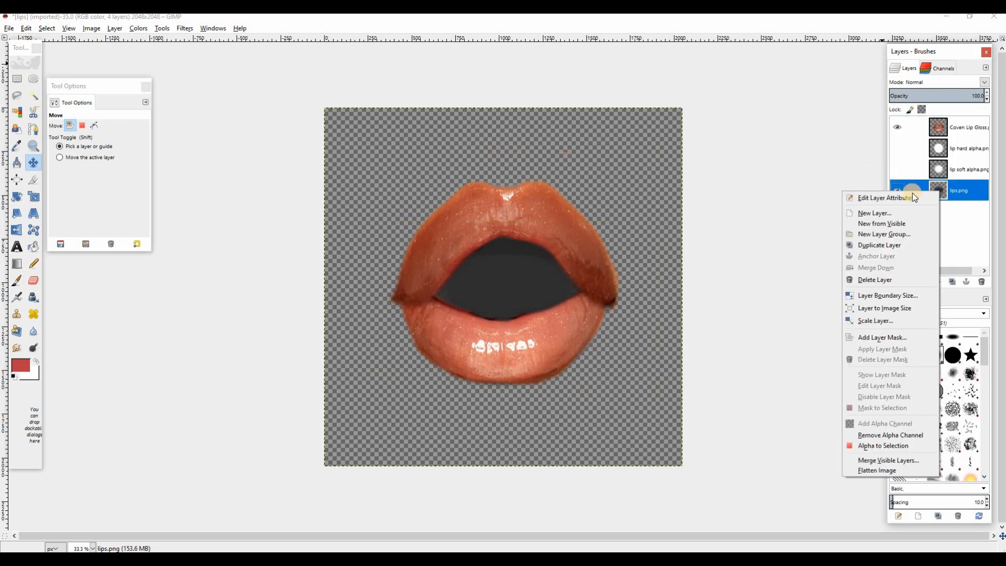
pyautogui.click(934, 193)
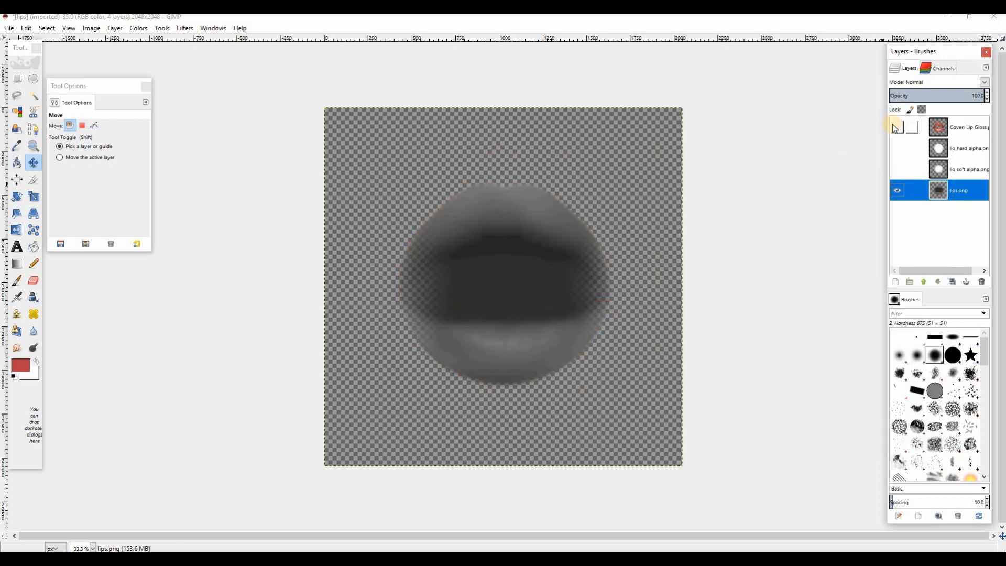
pyautogui.click(895, 127)
pyautogui.click(957, 193)
pyautogui.rightClick(955, 193)
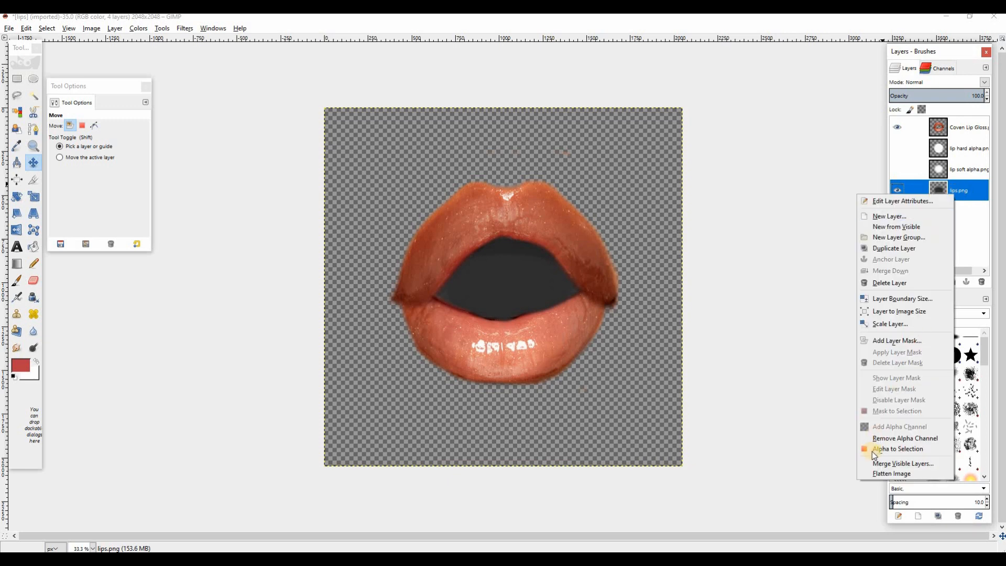
pyautogui.click(883, 447)
pyautogui.click(948, 149)
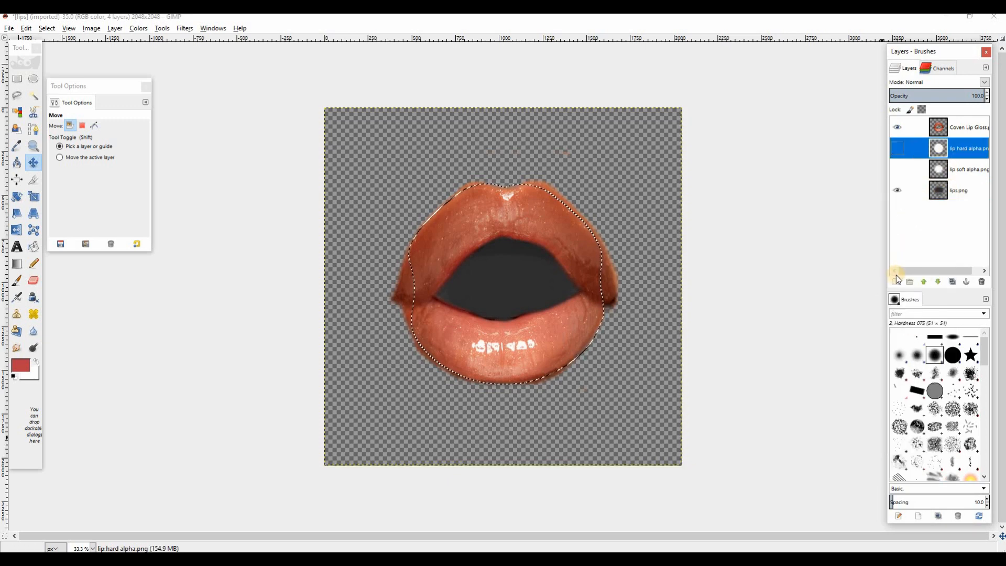
pyautogui.click(501, 358)
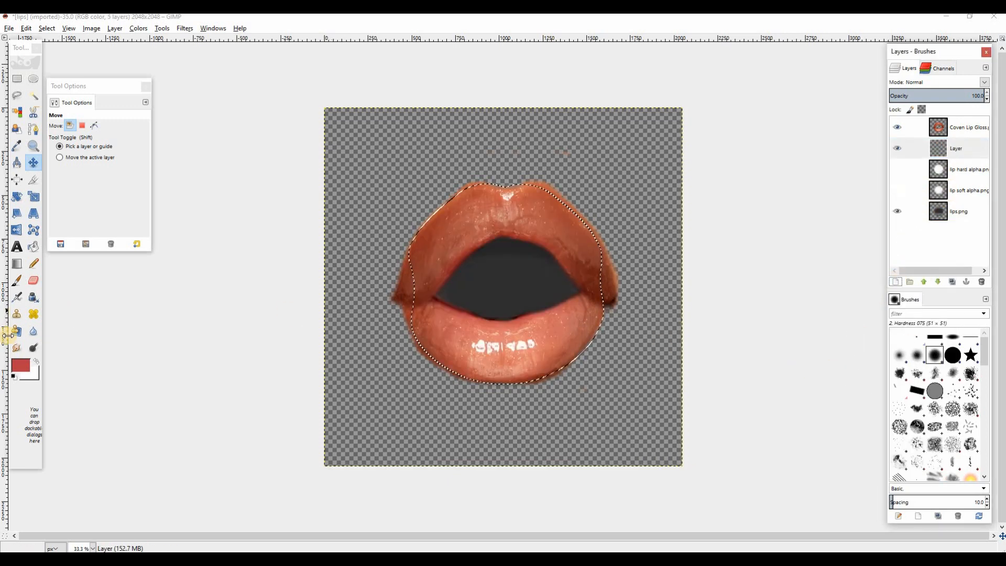
# Set the foreground colour to 972b26 by sampling the dark red of the lips.
pyautogui.click(20, 365)
pyautogui.click(596, 300)
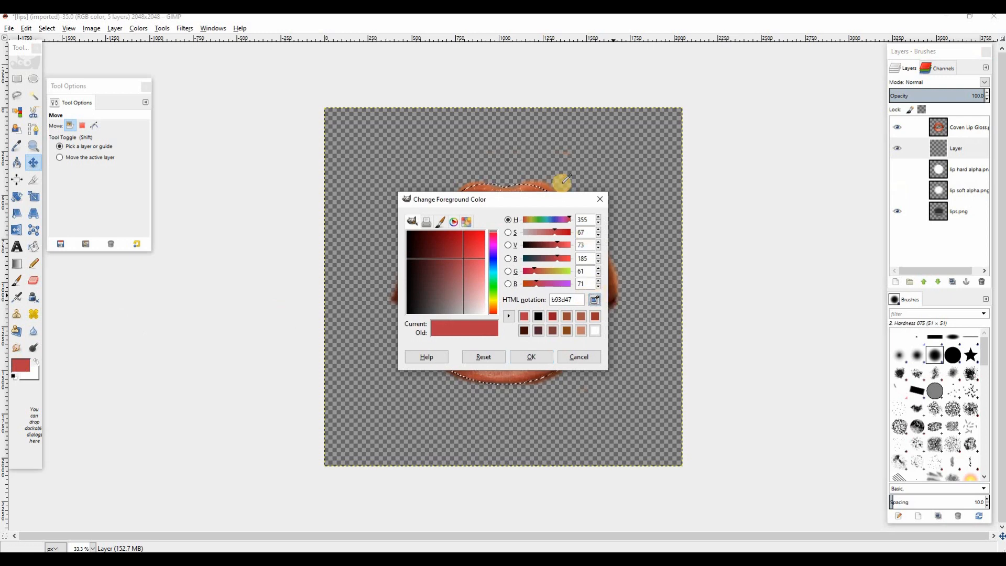
pyautogui.moveTo(559, 210); pyautogui.dragTo(316, 200)
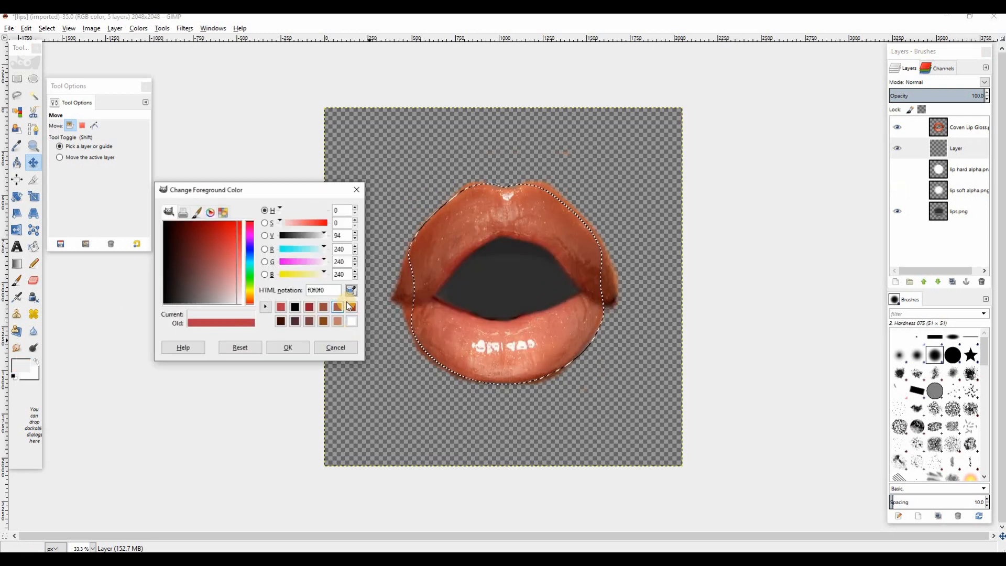
pyautogui.click(478, 309)
pyautogui.moveTo(478, 309); pyautogui.dragTo(466, 247)
pyautogui.click(290, 347)
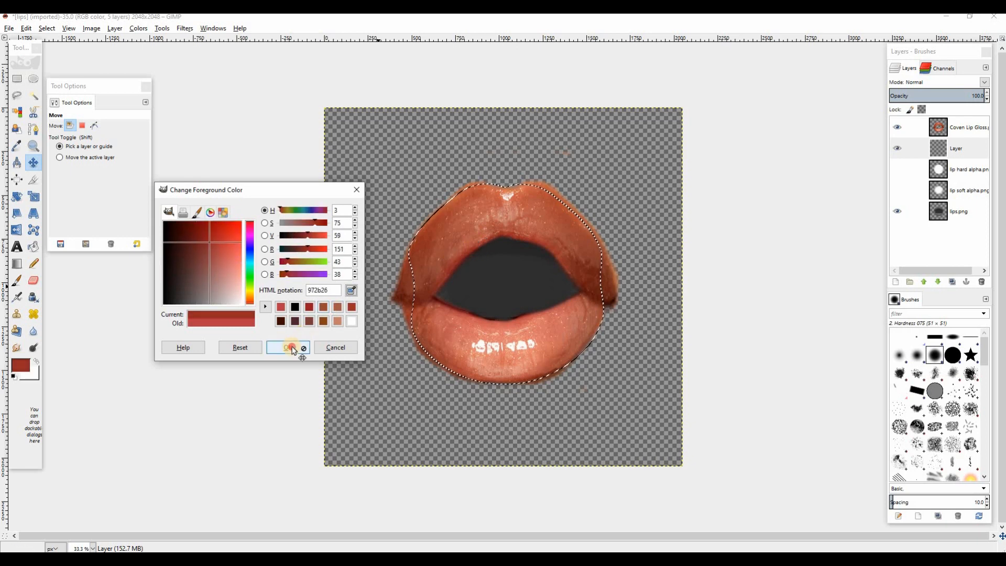
# Fill the mouth opening between the lips with the foreground red on the new layer, using the Paintbrush.
pyautogui.press('p')
pyautogui.moveTo(489, 272); pyautogui.dragTo(501, 244)
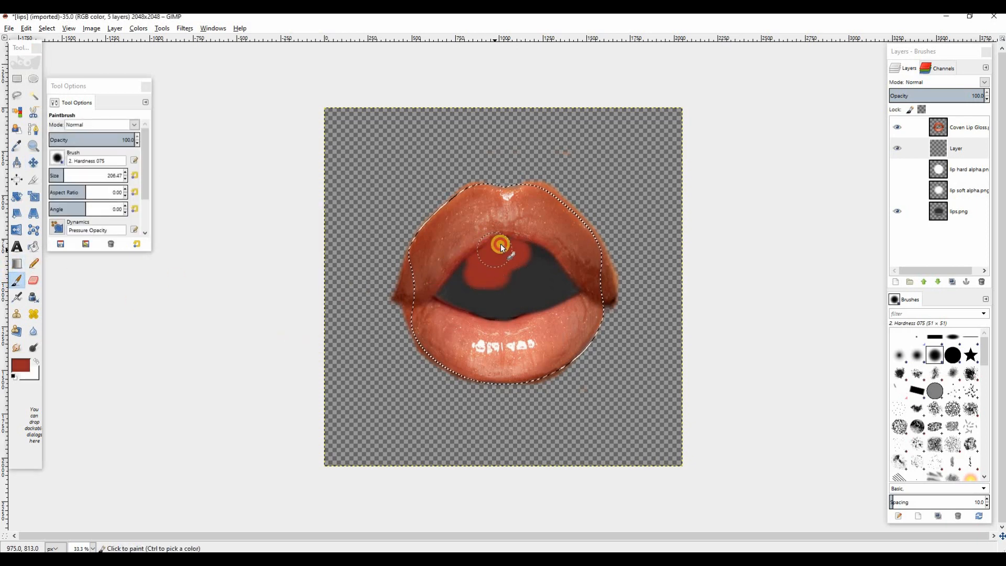
pyautogui.moveTo(570, 295)
pyautogui.mouseDown()
pyautogui.moveTo(517, 243)
pyautogui.moveTo(517, 286)
pyautogui.moveTo(593, 328)
pyautogui.mouseUp()
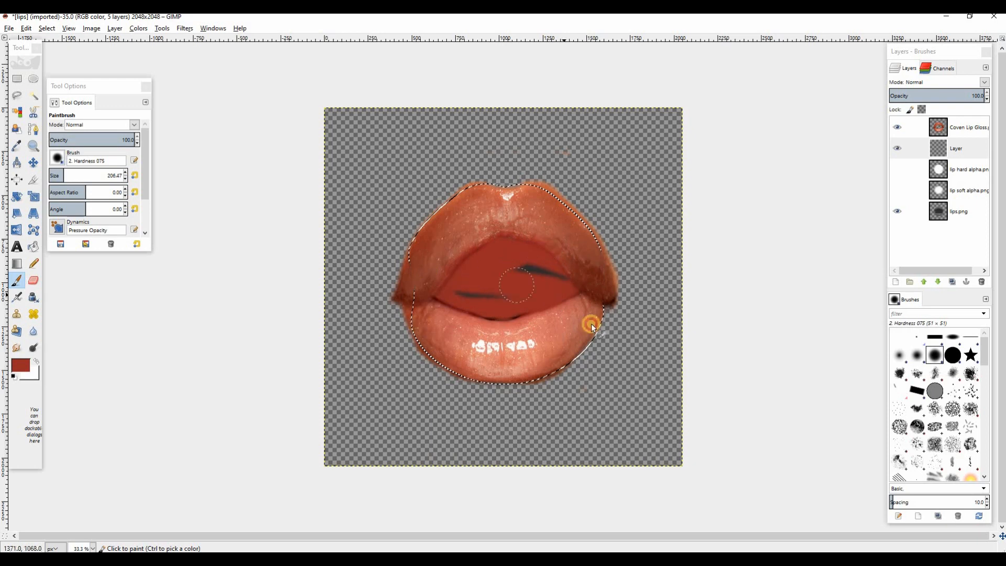
pyautogui.moveTo(527, 322); pyautogui.dragTo(495, 291)
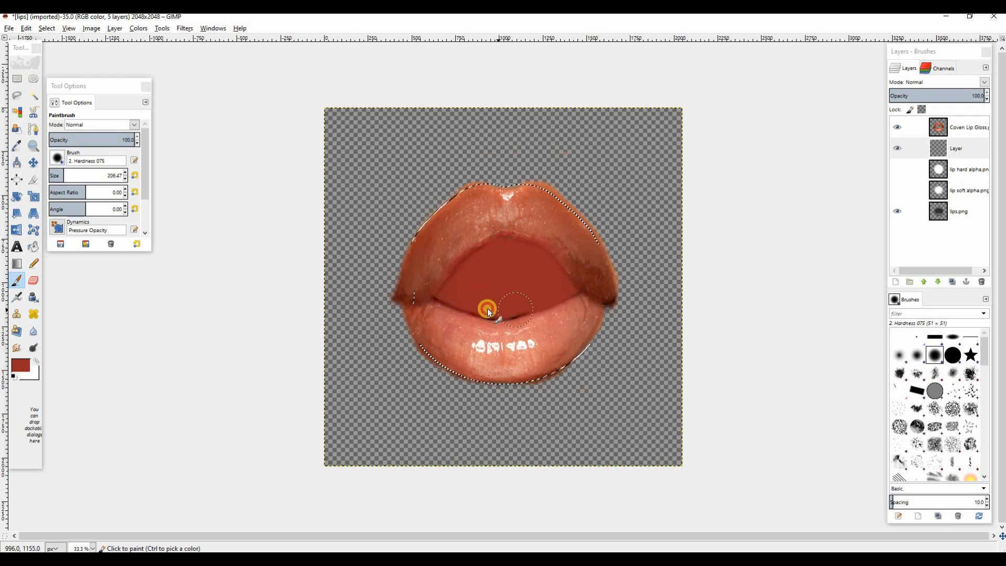
# Clear the selection and merge the Coven Lip Gloss.png layer down into the painted layer.
pyautogui.click(47, 28)
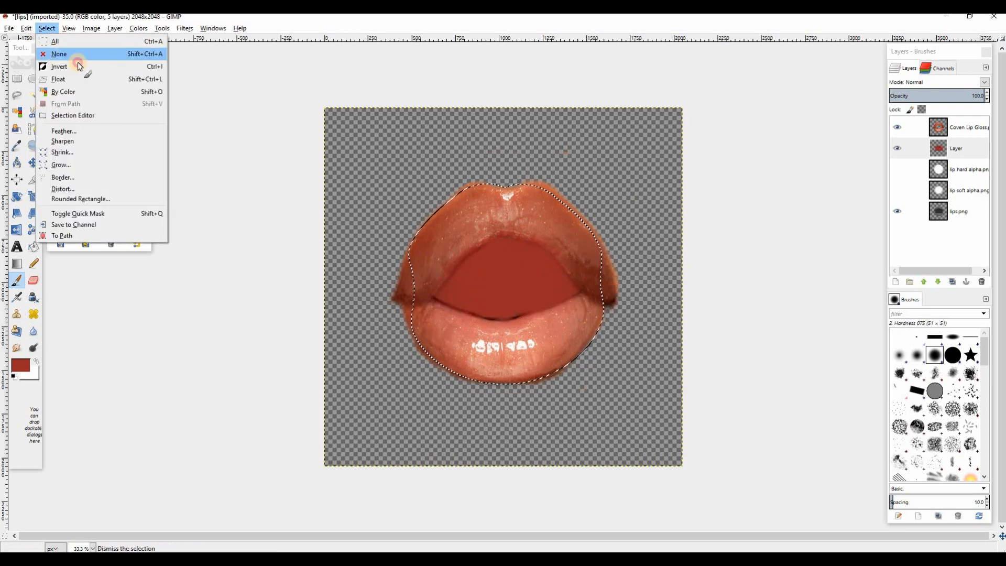
pyautogui.click(78, 60)
pyautogui.rightClick(945, 130)
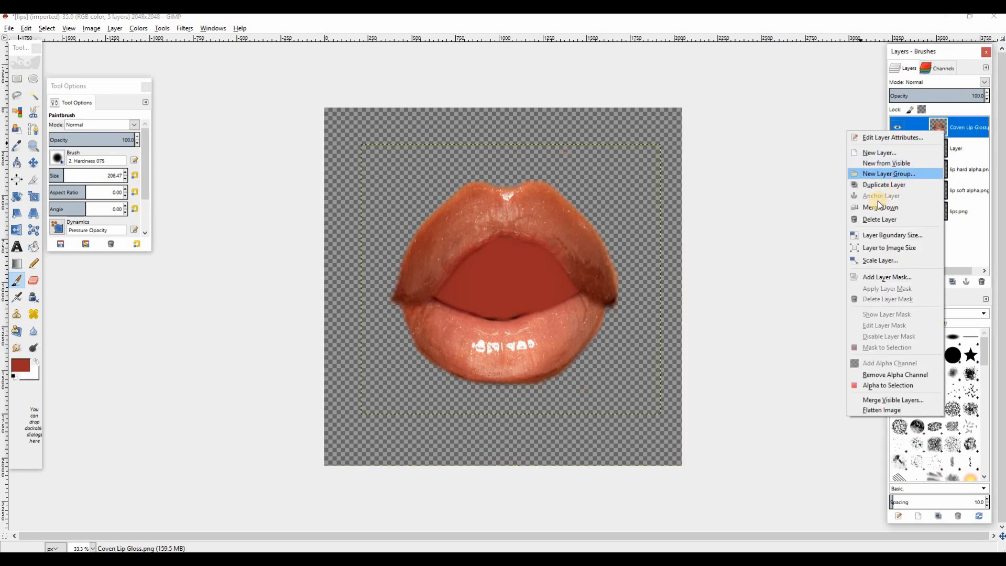
pyautogui.click(936, 207)
pyautogui.rightClick(946, 187)
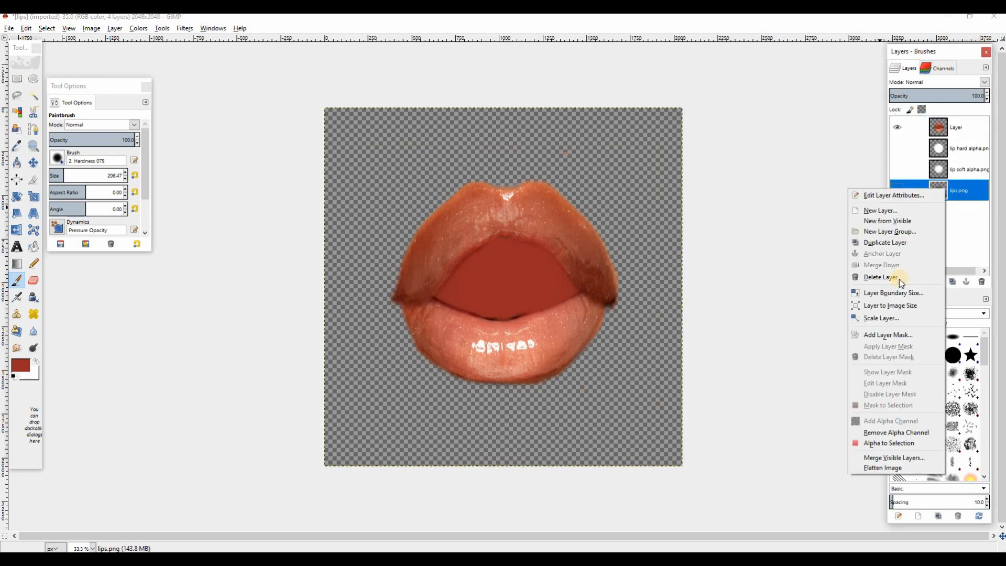
pyautogui.click(862, 447)
pyautogui.click(938, 127)
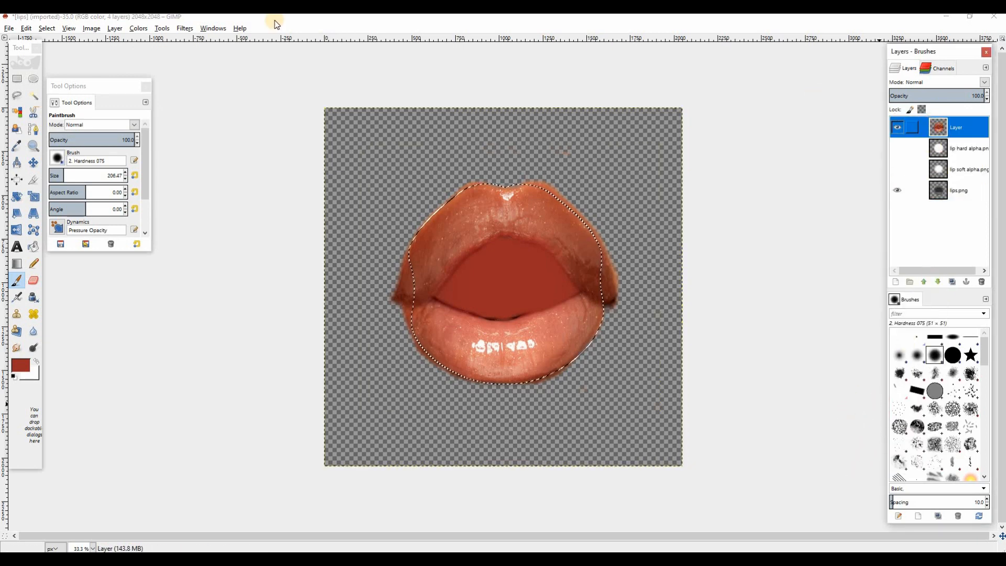
pyautogui.click(47, 29)
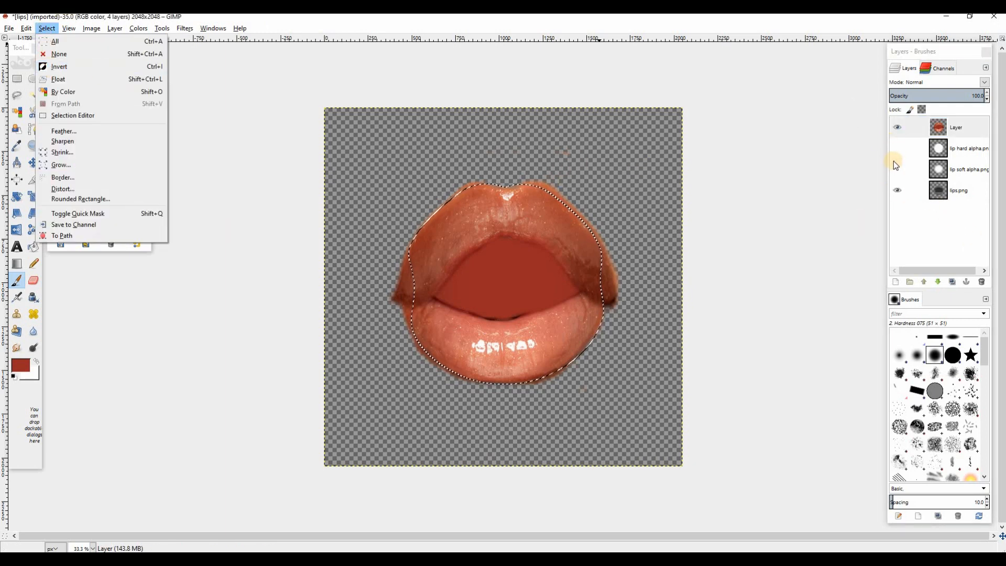
pyautogui.click(721, 83)
pyautogui.click(46, 28)
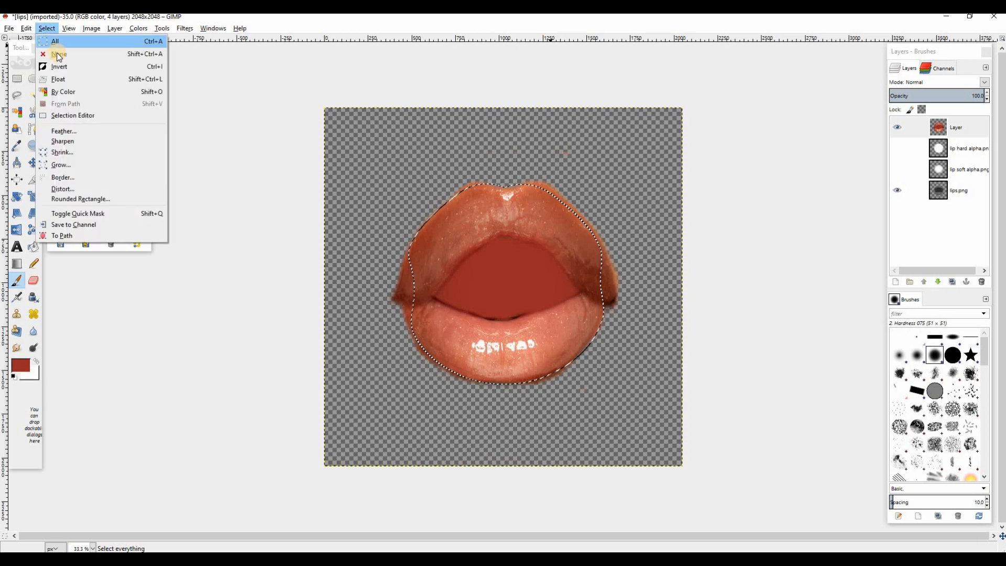
pyautogui.click(59, 55)
# Hide the lips.png layer and compare the hard and soft alpha layers, leaving the soft alpha and merged lip layers visible.
pyautogui.click(894, 127)
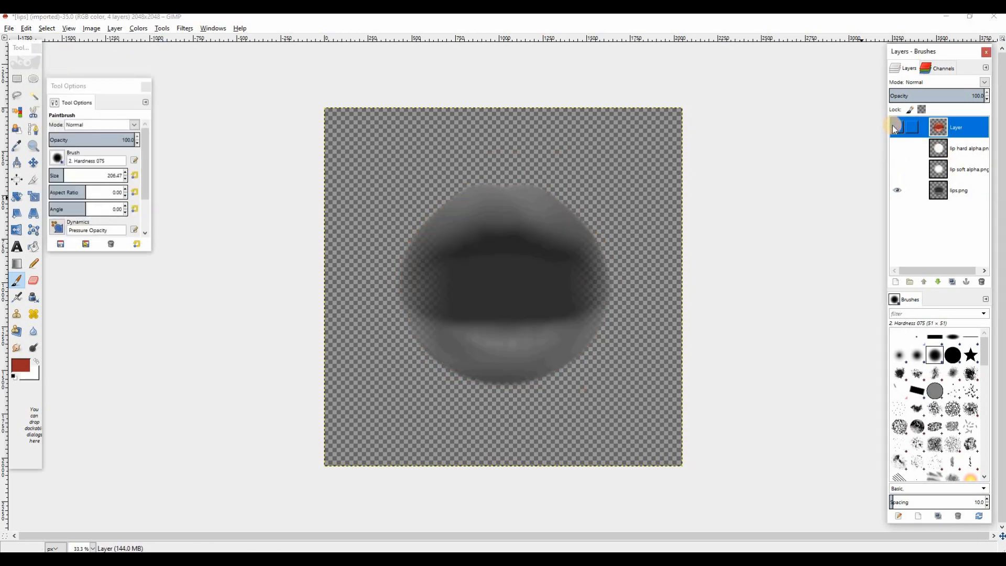
pyautogui.click(892, 126)
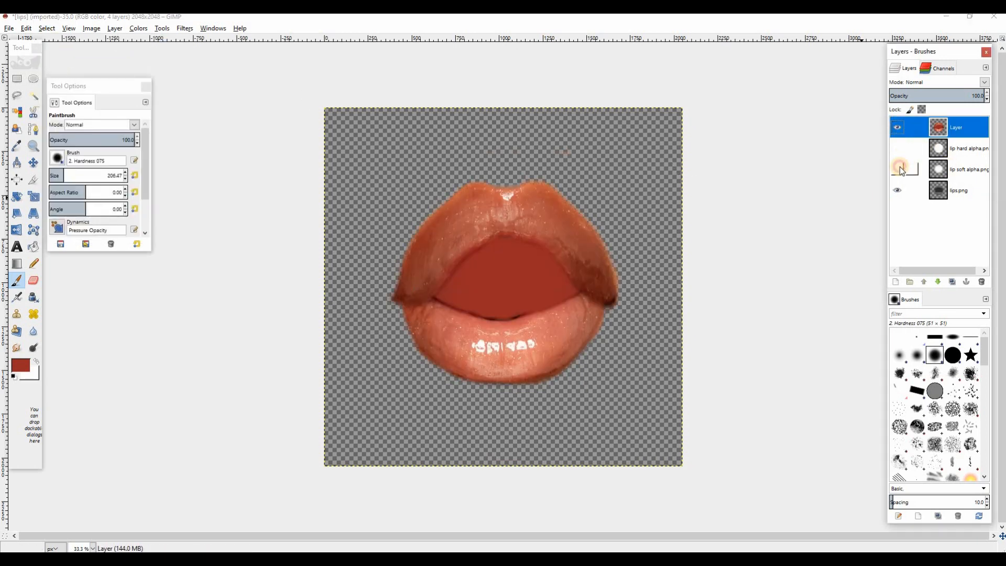
pyautogui.click(900, 167)
pyautogui.click(896, 127)
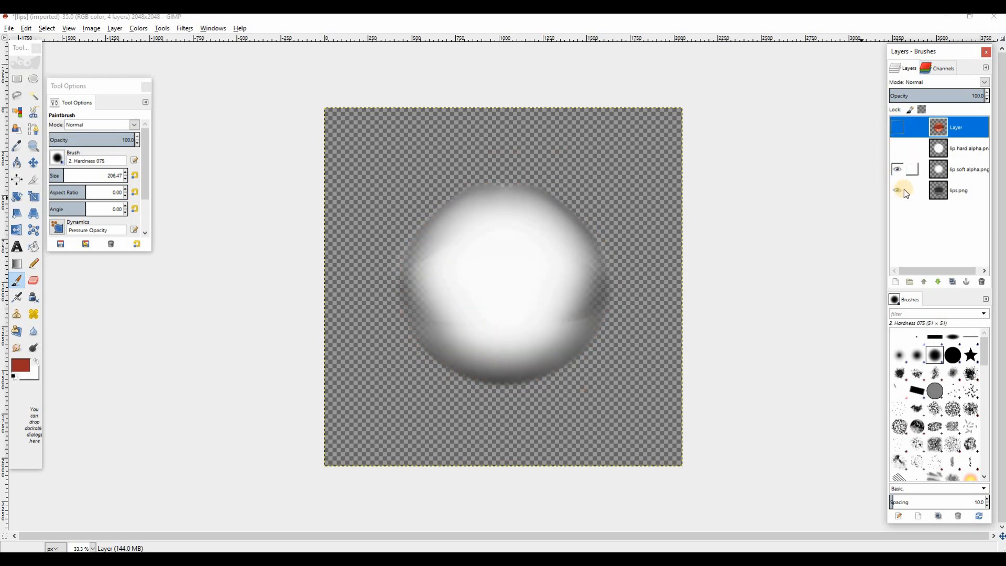
pyautogui.click(899, 187)
pyautogui.keyDown('shift'); pyautogui.click(895, 148); pyautogui.keyUp('shift')
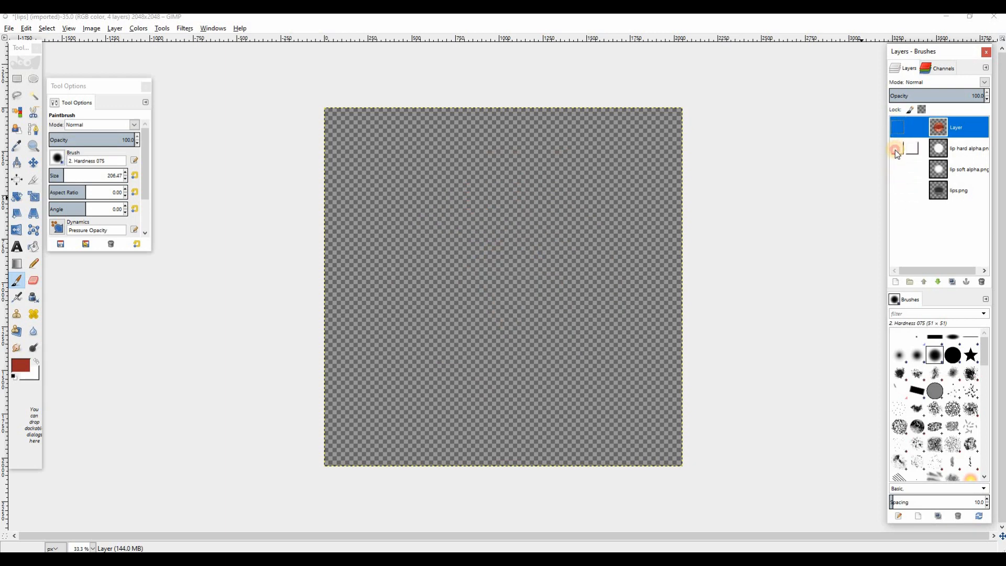
pyautogui.click(895, 150)
pyautogui.click(892, 166)
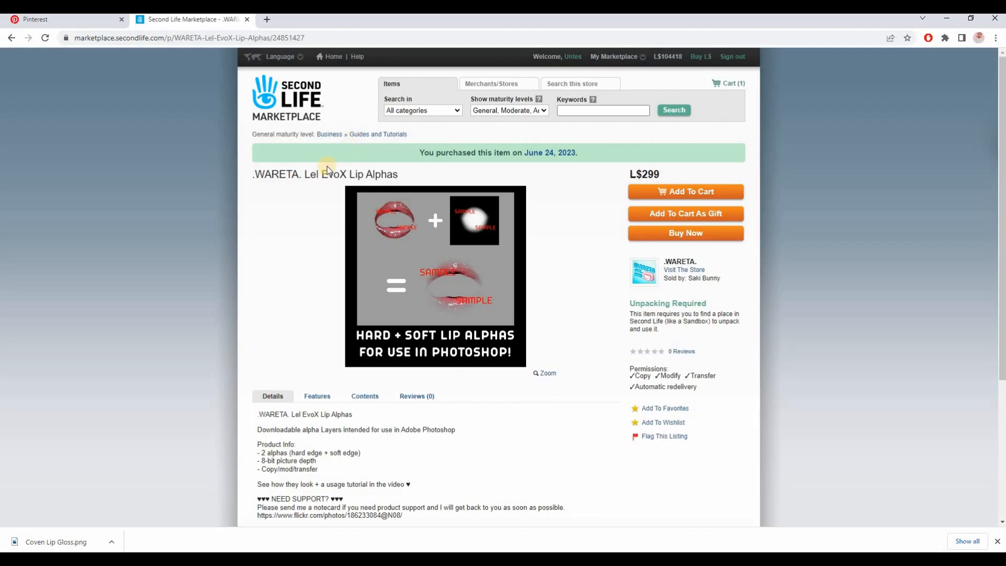
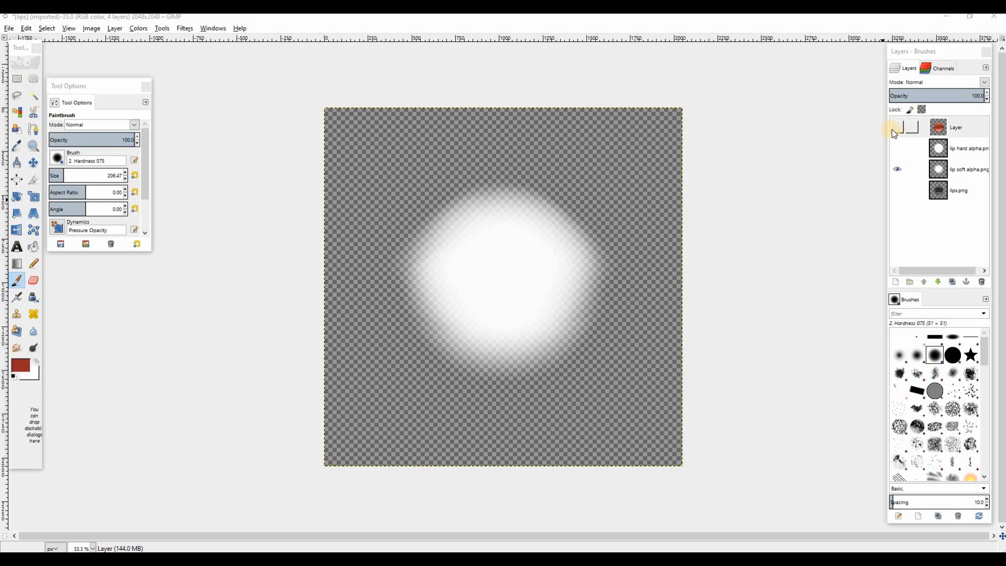
pyautogui.click(893, 131)
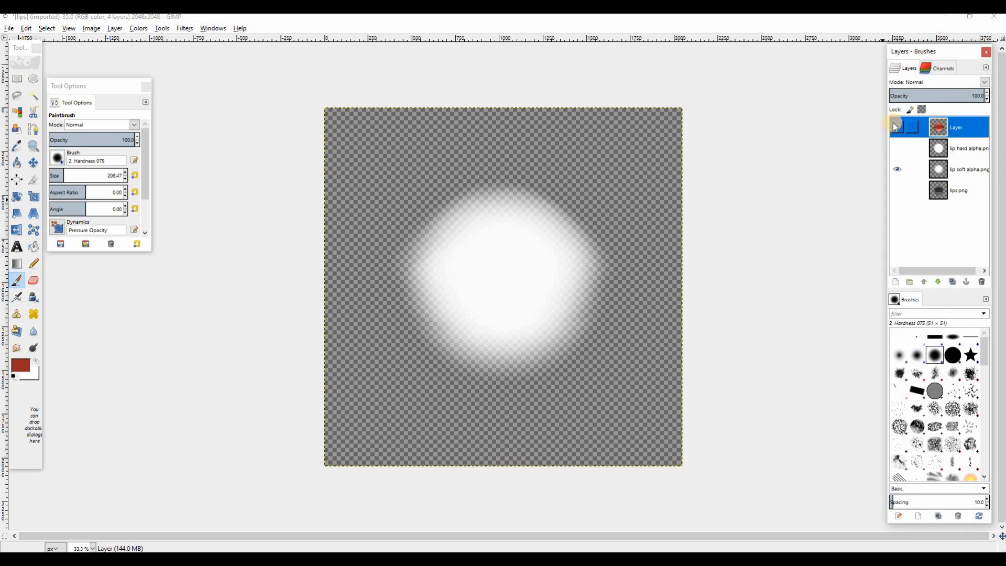
pyautogui.click(896, 127)
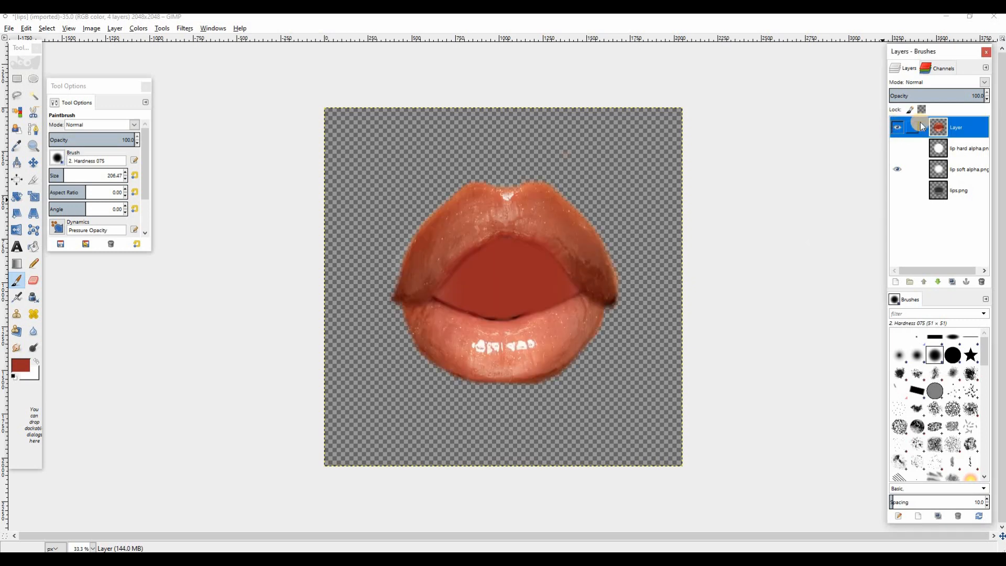
# Fade the merged lip layer's outer edges by selecting the alpha of lip soft alpha.png, inverting it and deleting that area.
pyautogui.click(943, 168)
pyautogui.rightClick(942, 168)
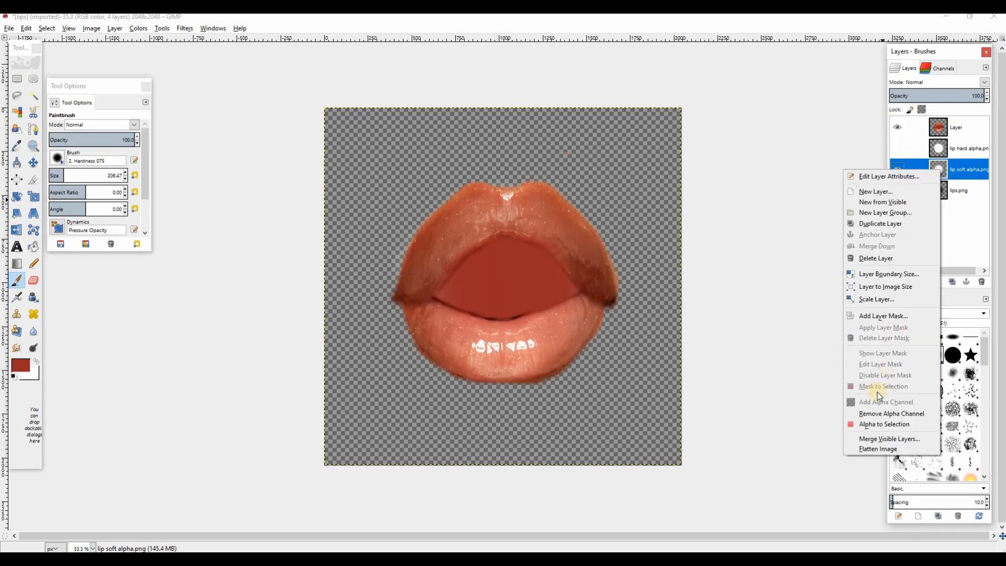
pyautogui.click(864, 424)
pyautogui.click(938, 133)
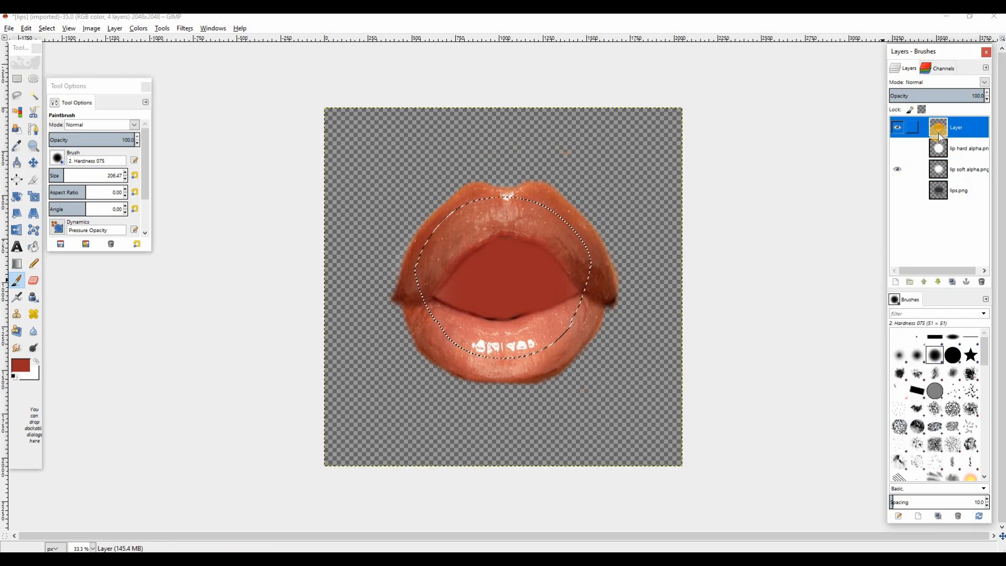
pyautogui.click(46, 28)
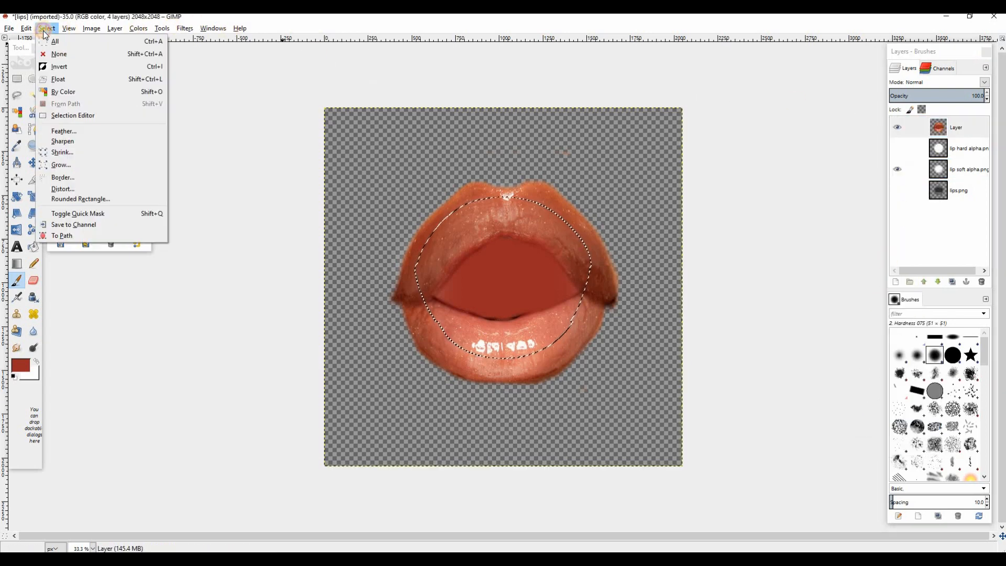
pyautogui.click(54, 73)
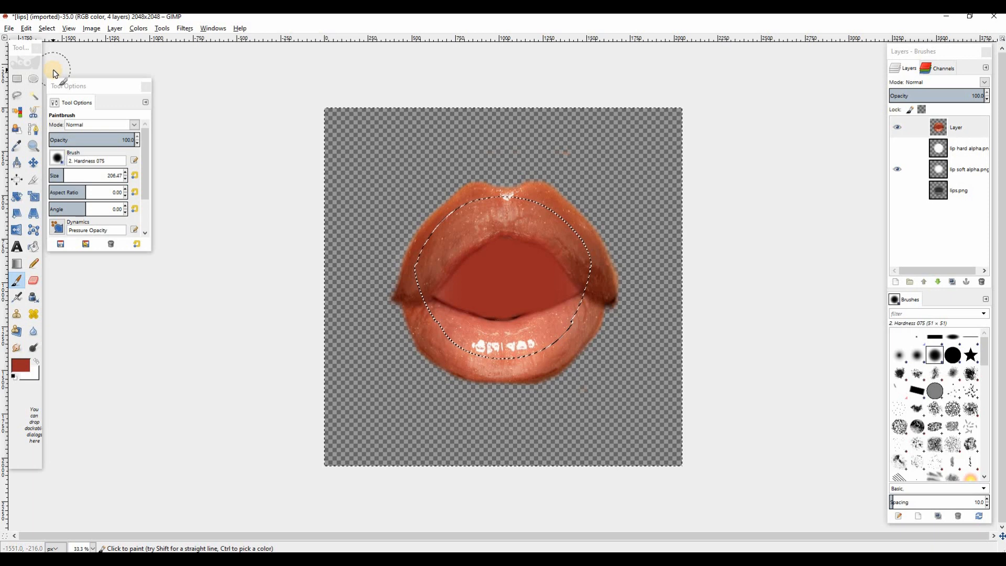
pyautogui.press('Delete')
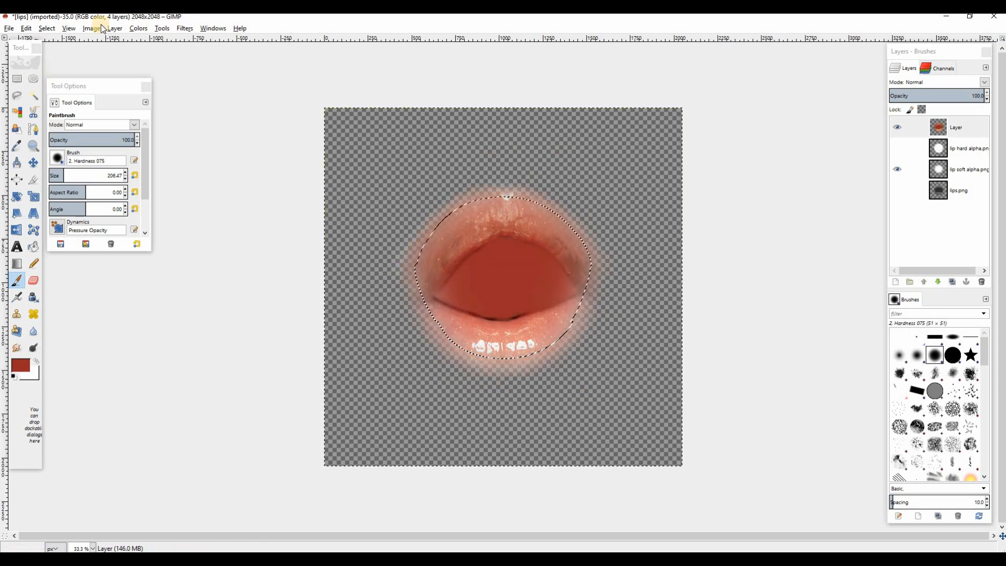
# Clear the selection and hide the lip soft alpha.png layer.
pyautogui.click(54, 30)
pyautogui.click(67, 55)
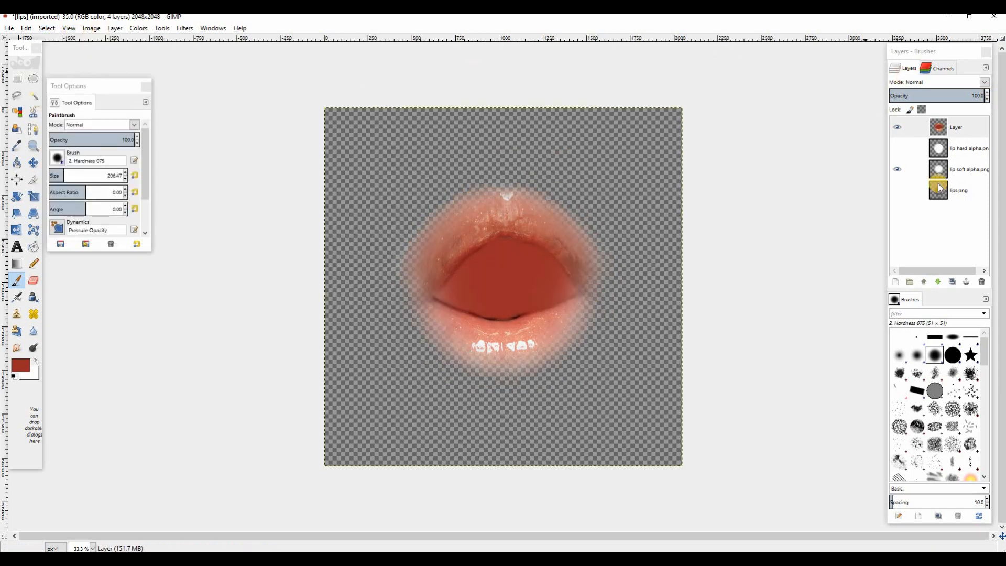
pyautogui.click(898, 171)
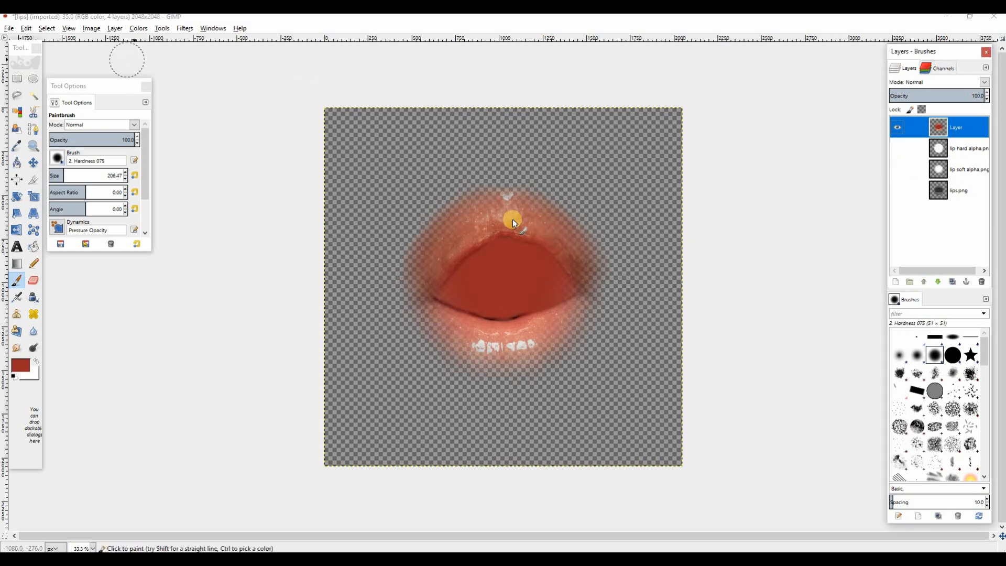
# Apply the Sharpen filter to the merged lip layer with a sharpness of 40.
pyautogui.click(185, 29)
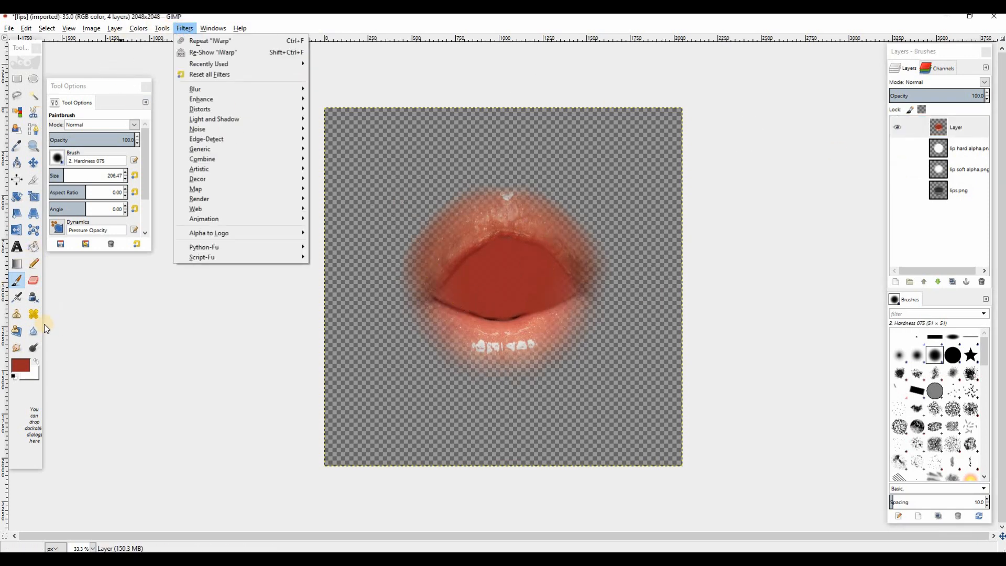
pyautogui.click(333, 338)
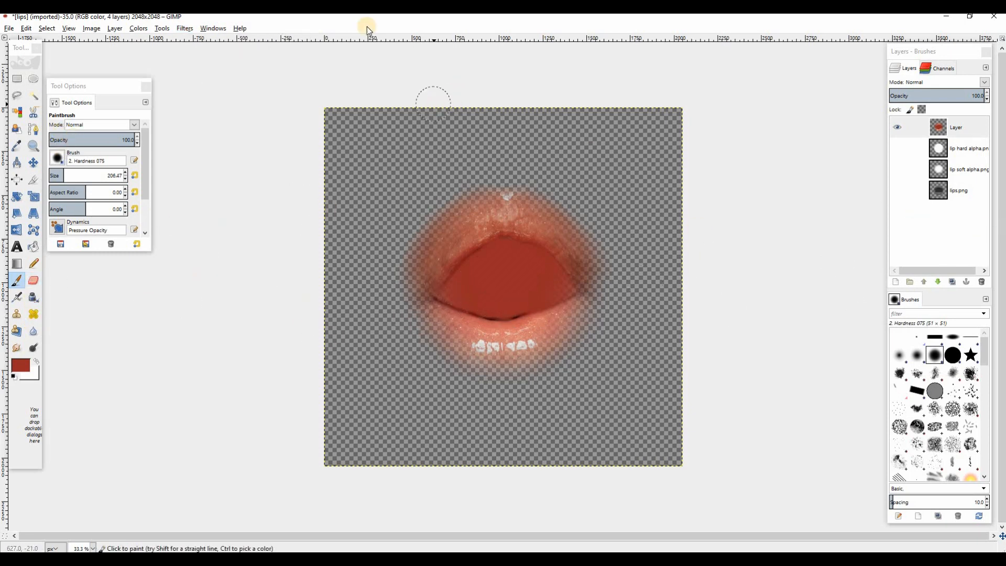
pyautogui.click(184, 30)
pyautogui.moveTo(231, 99)
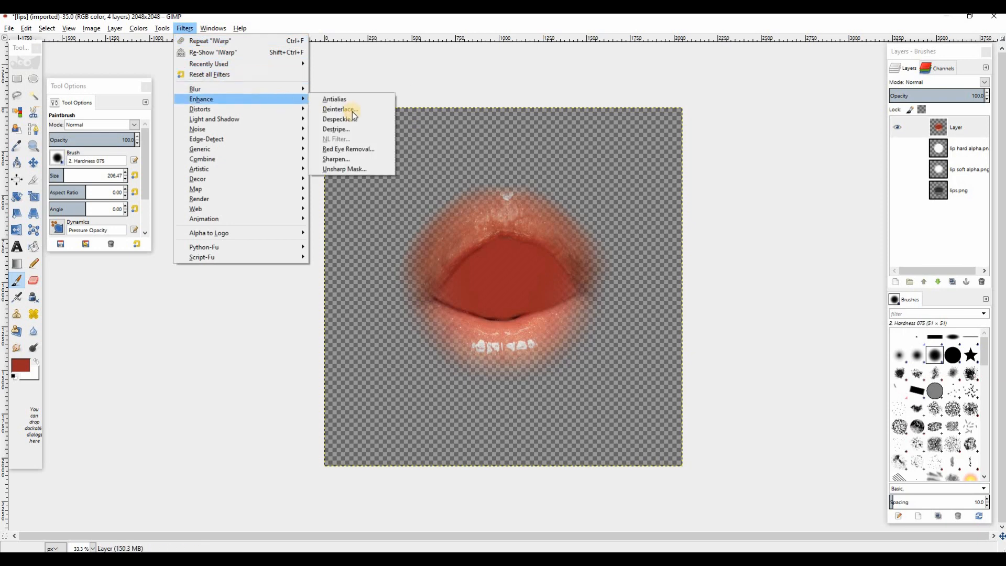
pyautogui.press('Return')
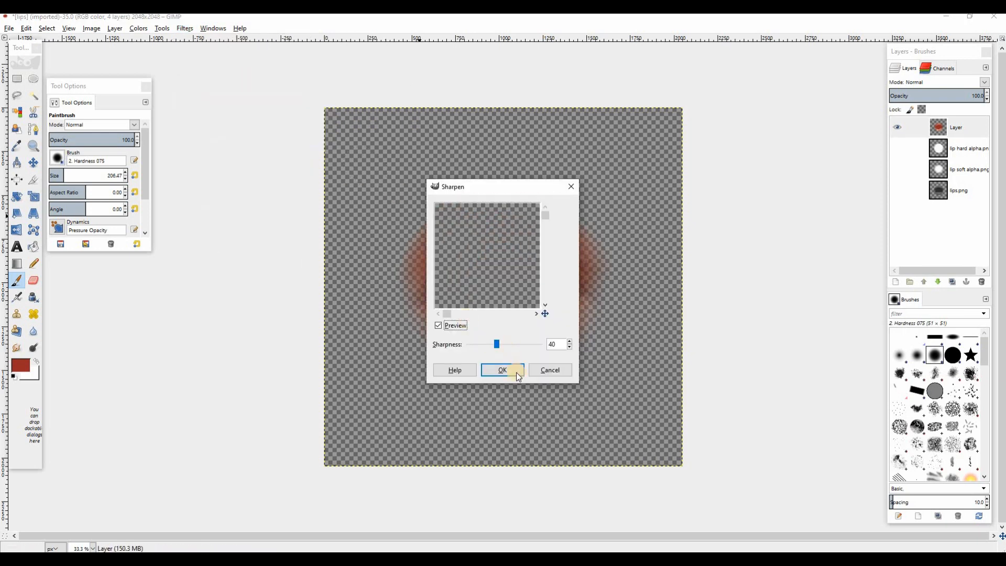
pyautogui.click(502, 370)
pyautogui.press('Tab')
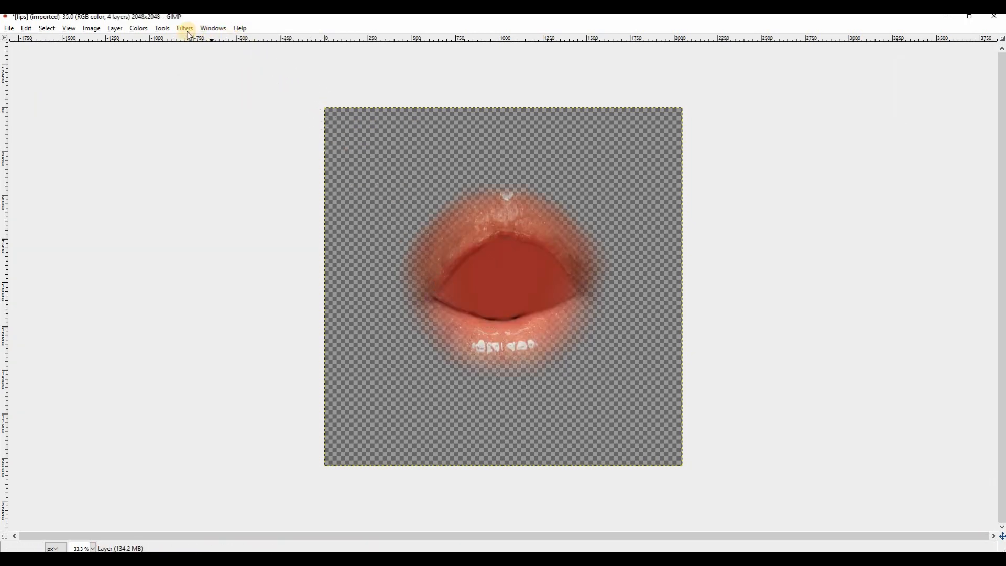
# Apply the Sharpen filter to the merged lip layer again and hide the docks to view the canvas alone.
pyautogui.press('Tab')
pyautogui.click(185, 30)
pyautogui.click(479, 313)
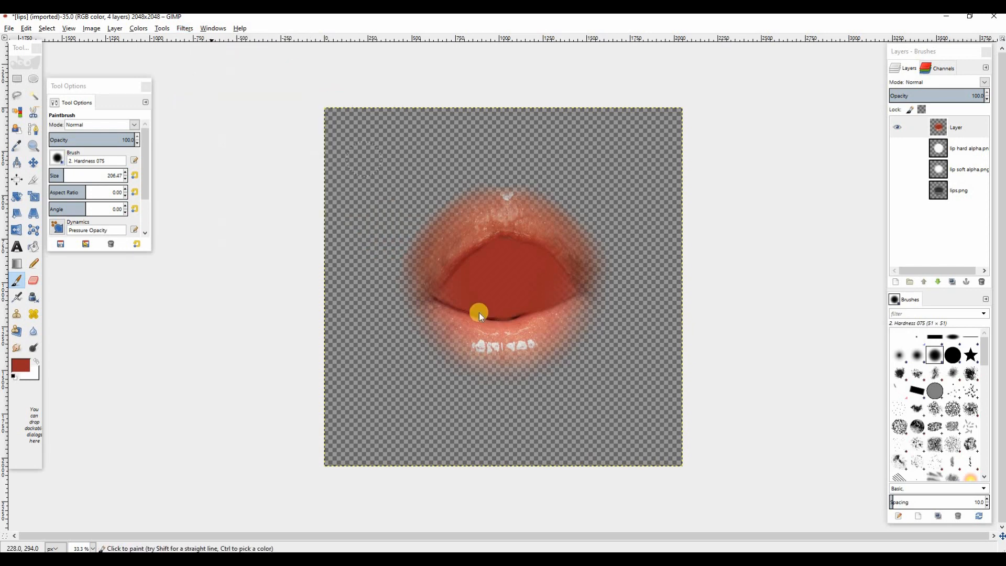
pyautogui.hotkey('ctrl', 'shift', 'f')
pyautogui.click(504, 372)
pyautogui.press('Tab')
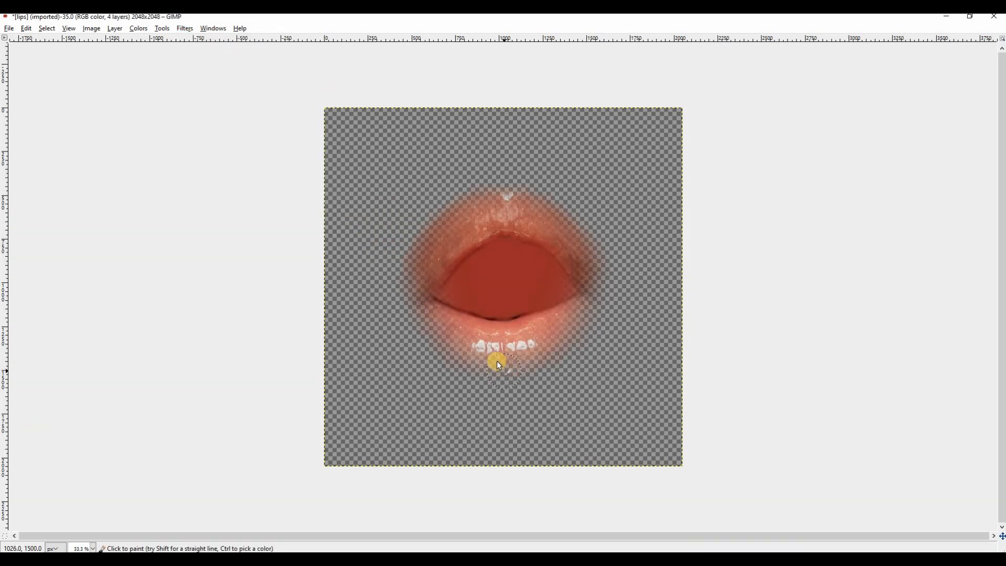
pyautogui.hotkey('ctrl', 'f')
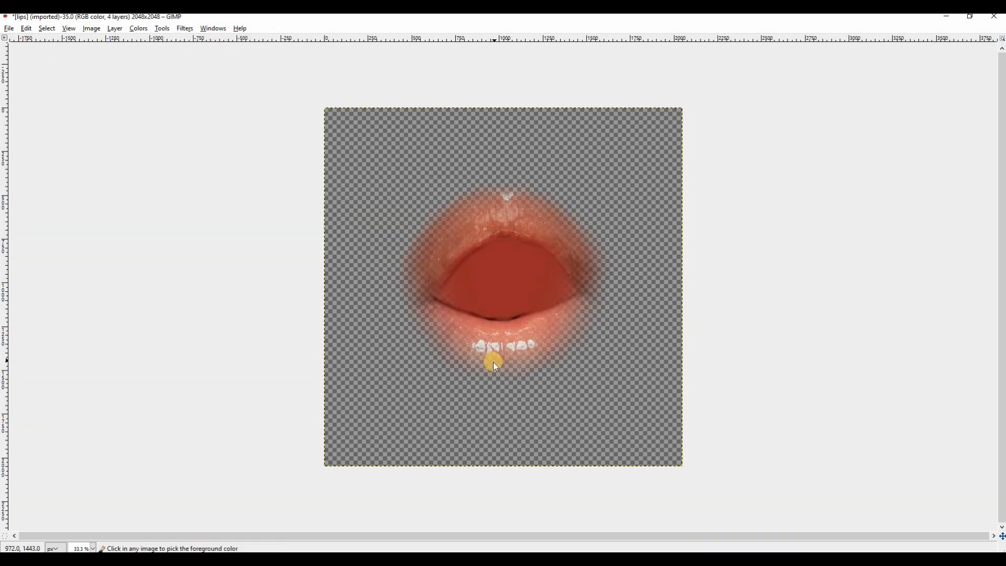
# Export the finished lip texture as lips.png to the Pictures folder, replacing the existing file.
pyautogui.hotkey('ctrl', 'shift', 'e')
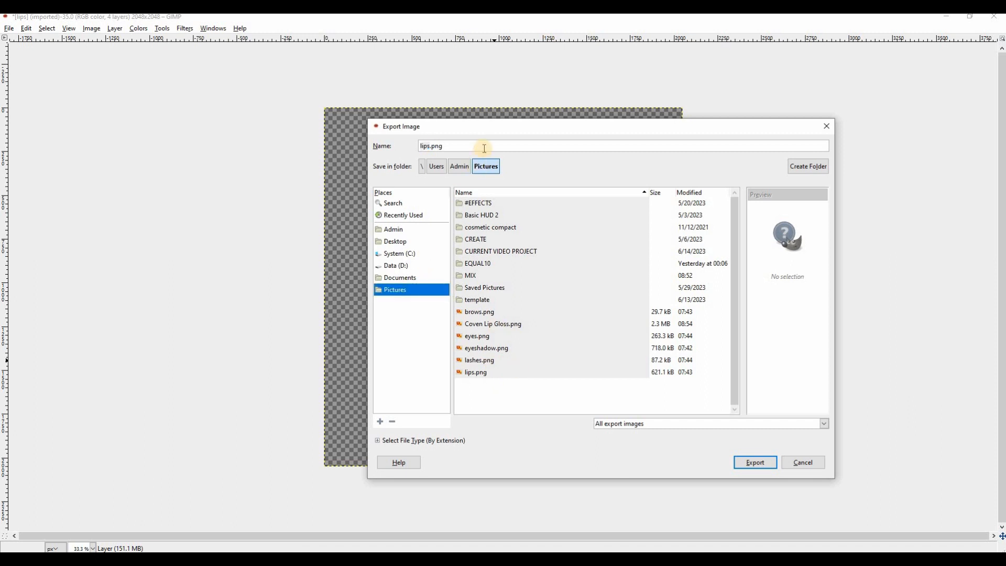
pyautogui.click(759, 466)
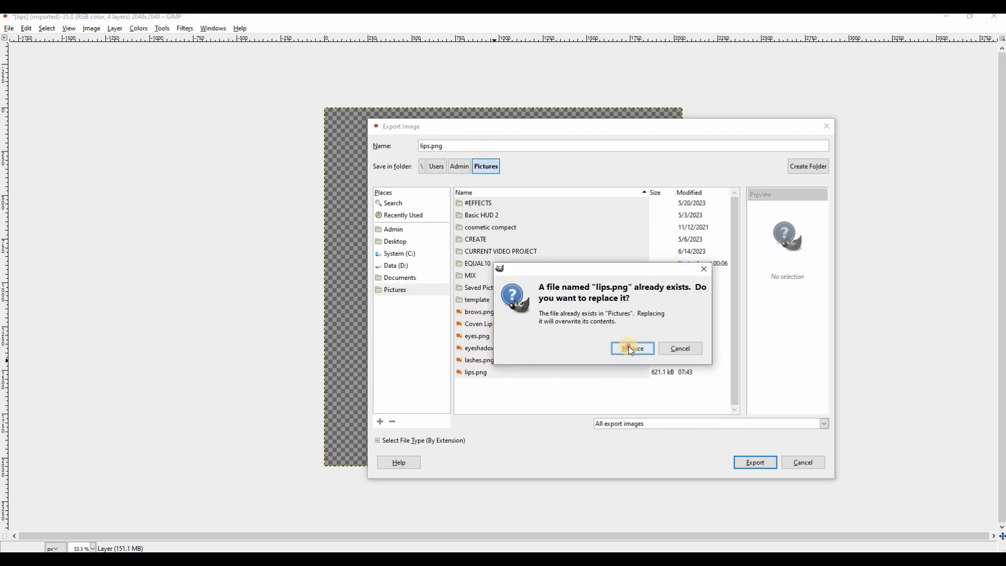
pyautogui.click(634, 348)
pyautogui.click(510, 363)
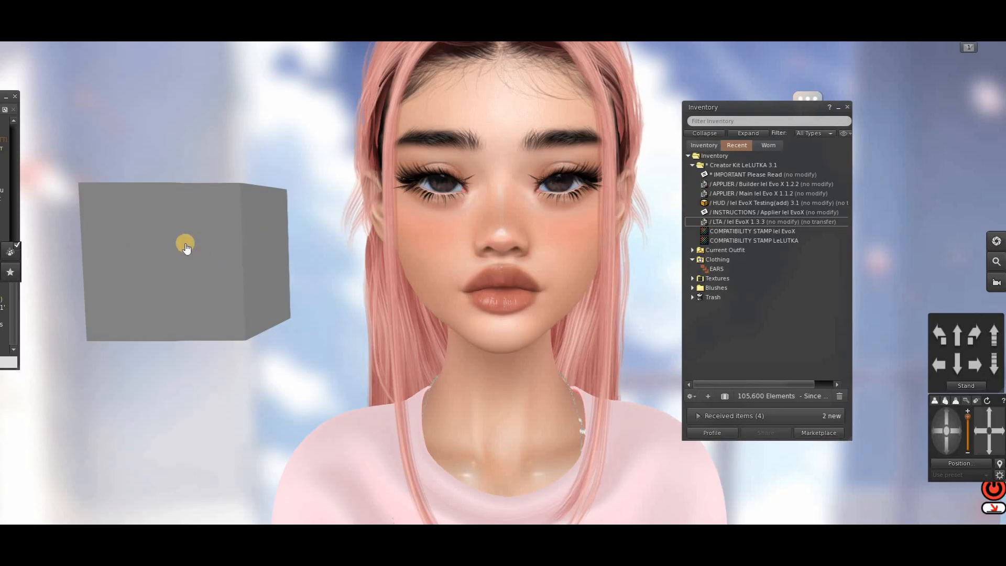
# Switch to the Second Life viewer and build a new box in the open space beside the avatar.
pyautogui.rightClick(186, 246)
pyautogui.click(207, 258)
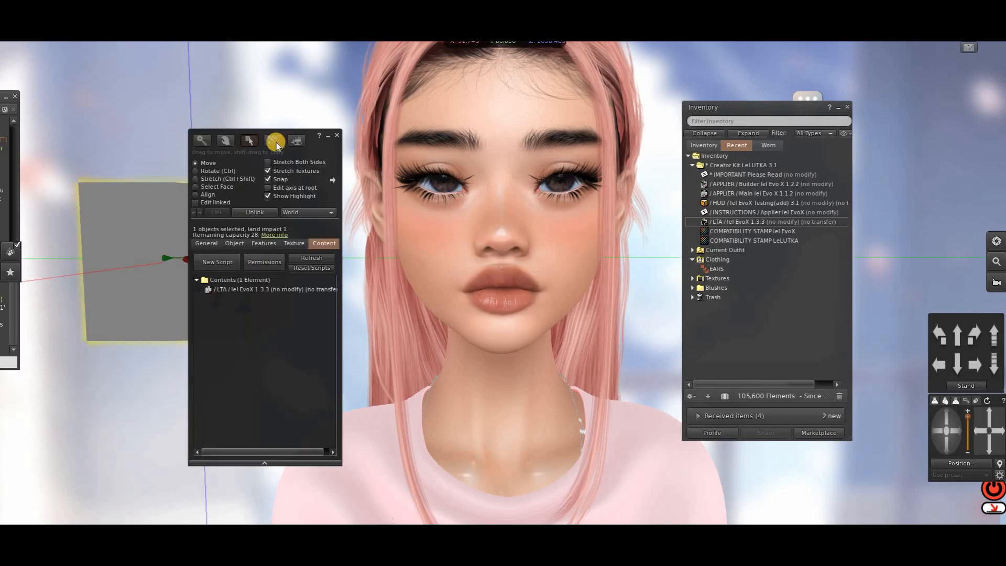
pyautogui.click(273, 141)
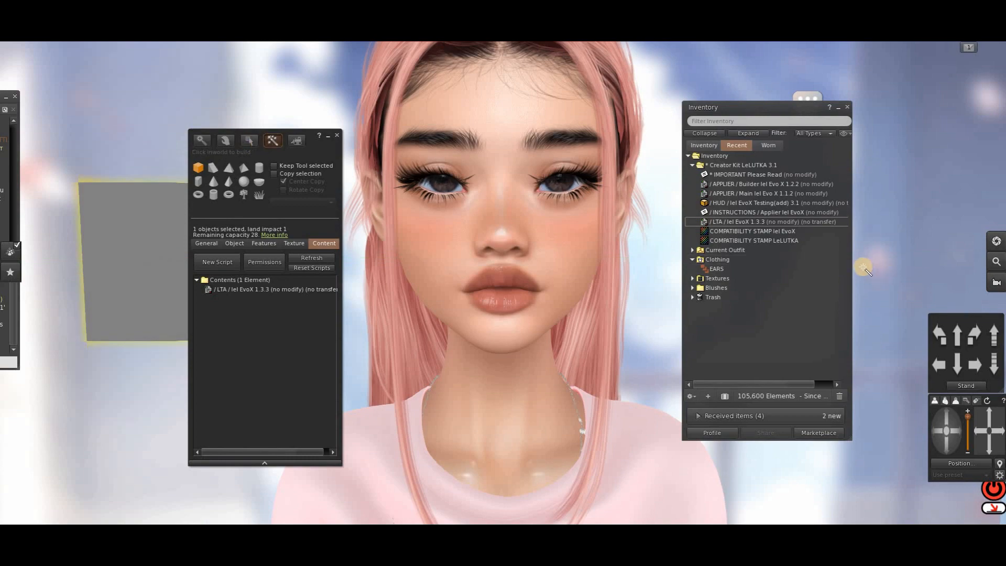
pyautogui.click(885, 247)
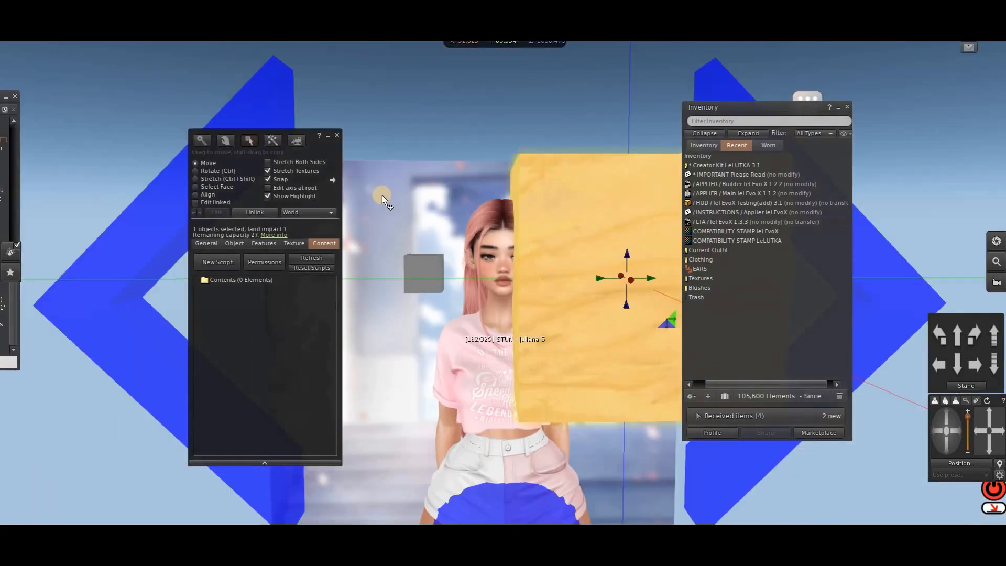
# Shrink the new box with Stretch and add the LTA / lel EvoX 1.3.3 script to its contents.
pyautogui.click(195, 179)
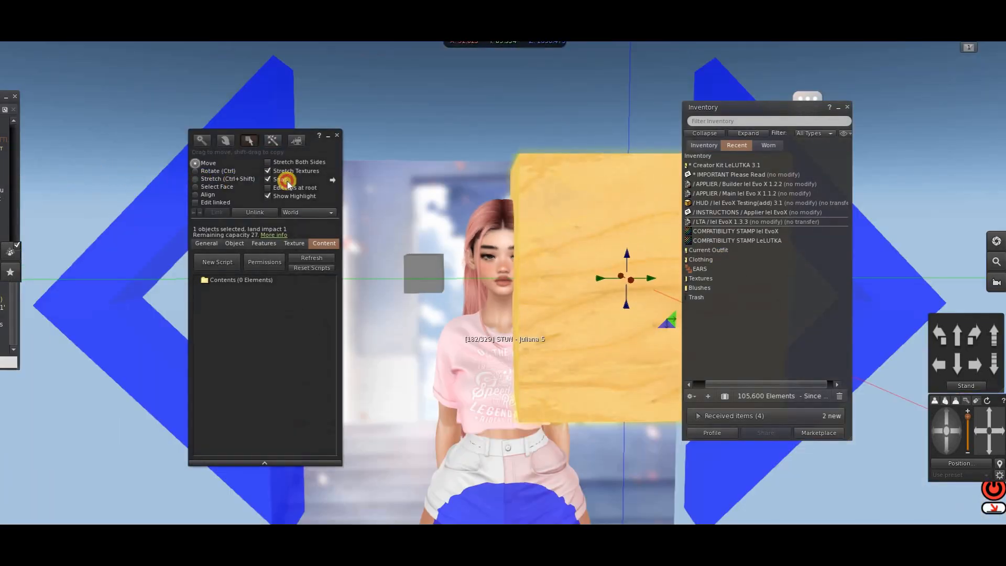
pyautogui.moveTo(519, 153); pyautogui.dragTo(740, 142)
pyautogui.moveTo(750, 107); pyautogui.dragTo(489, 108)
pyautogui.moveTo(732, 352); pyautogui.dragTo(745, 405)
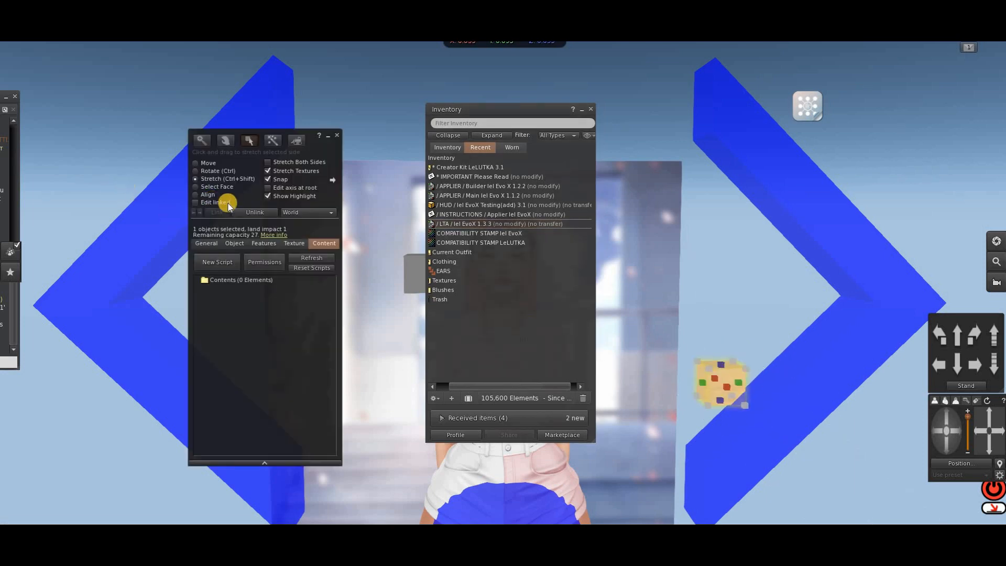
pyautogui.click(196, 163)
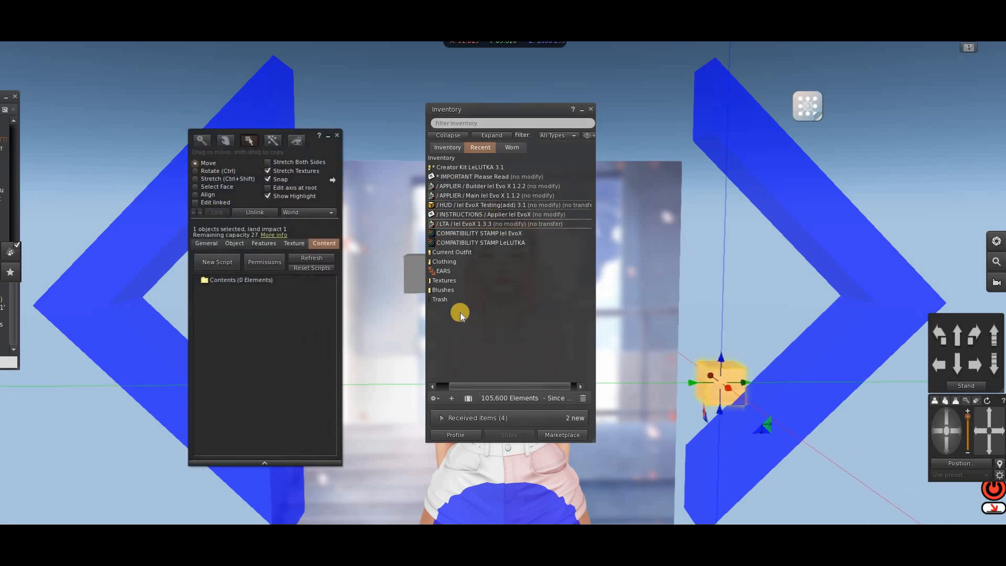
pyautogui.moveTo(473, 387); pyautogui.dragTo(459, 362)
pyautogui.moveTo(467, 227); pyautogui.dragTo(278, 343)
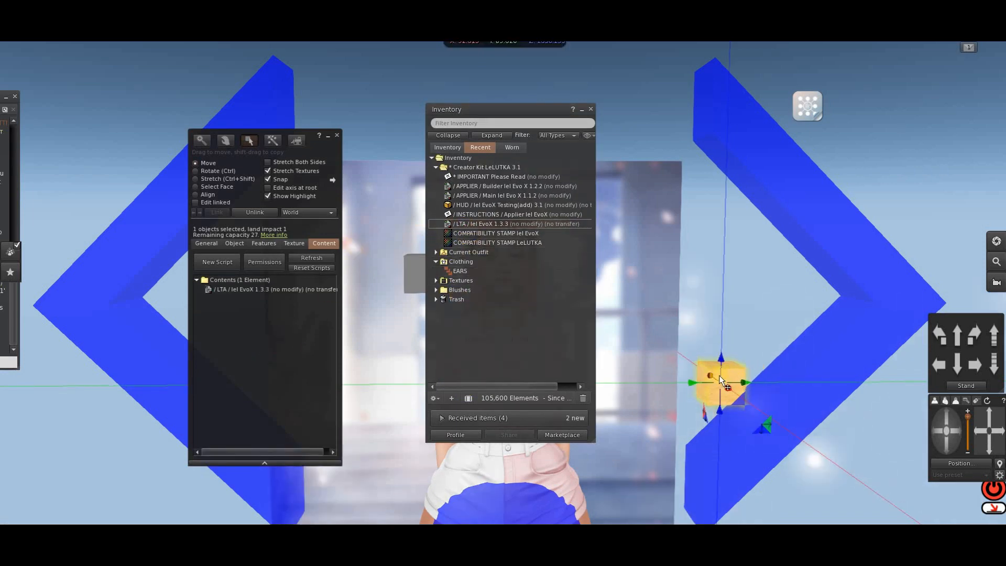
# Delete the new box, minimize the inventory and close the build window.
pyautogui.press('Delete')
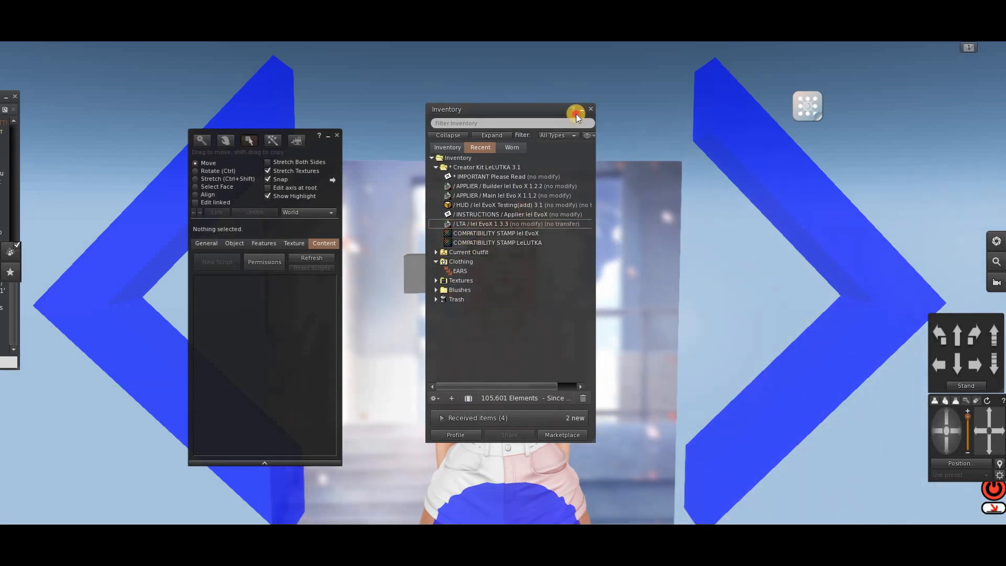
pyautogui.click(583, 109)
pyautogui.click(337, 135)
# Edit the gray cube beside the avatar's face and remove all ears entries from its local texture list.
pyautogui.scroll(5, 463, 264)
pyautogui.scroll(3, 462, 264)
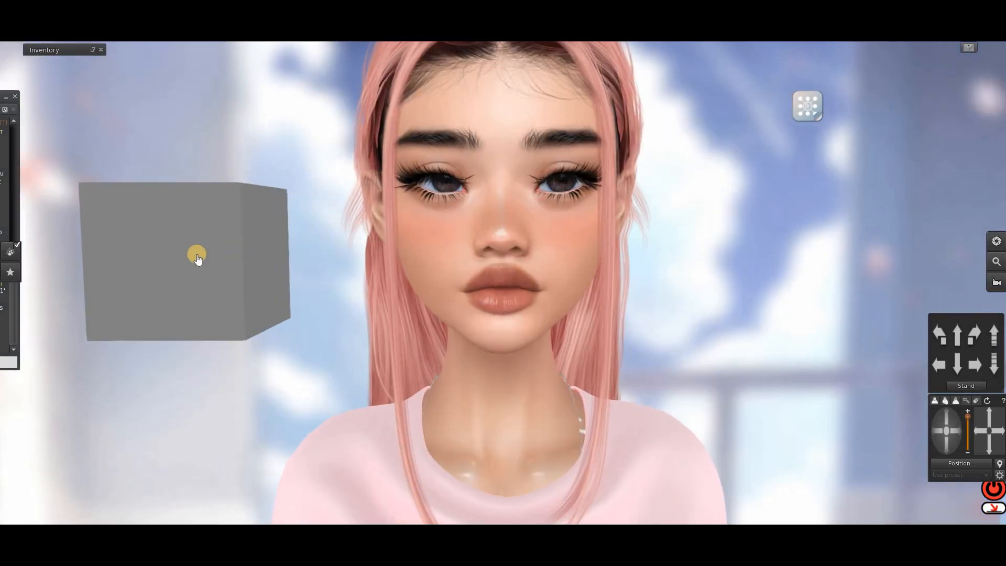
pyautogui.rightClick(211, 270)
pyautogui.click(224, 274)
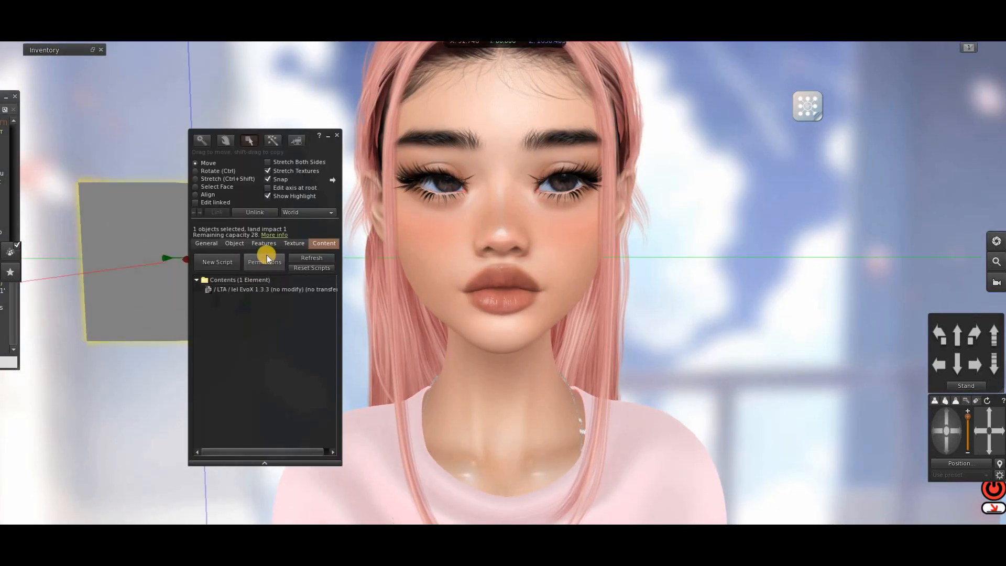
pyautogui.click(291, 243)
pyautogui.click(204, 329)
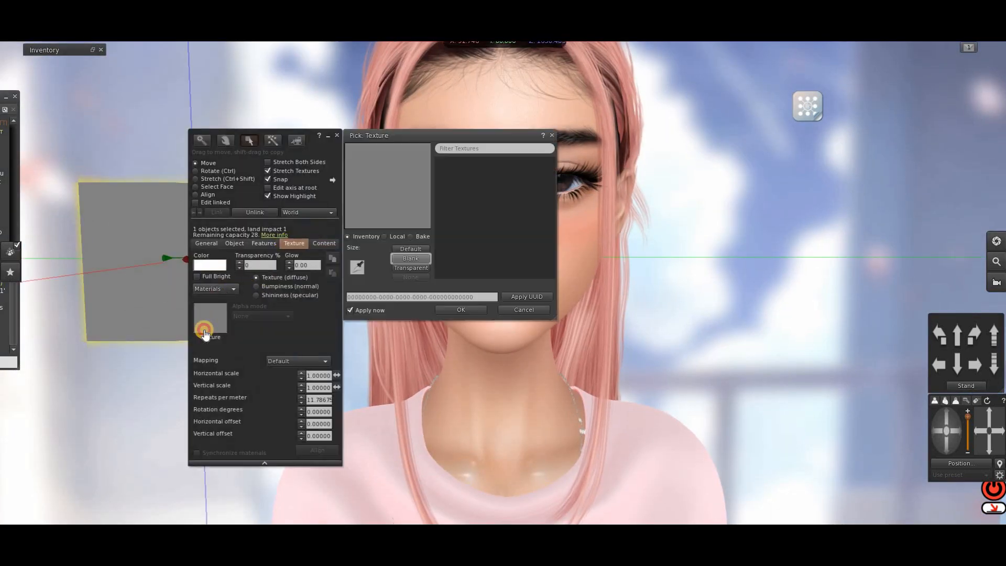
pyautogui.click(393, 240)
pyautogui.click(458, 165)
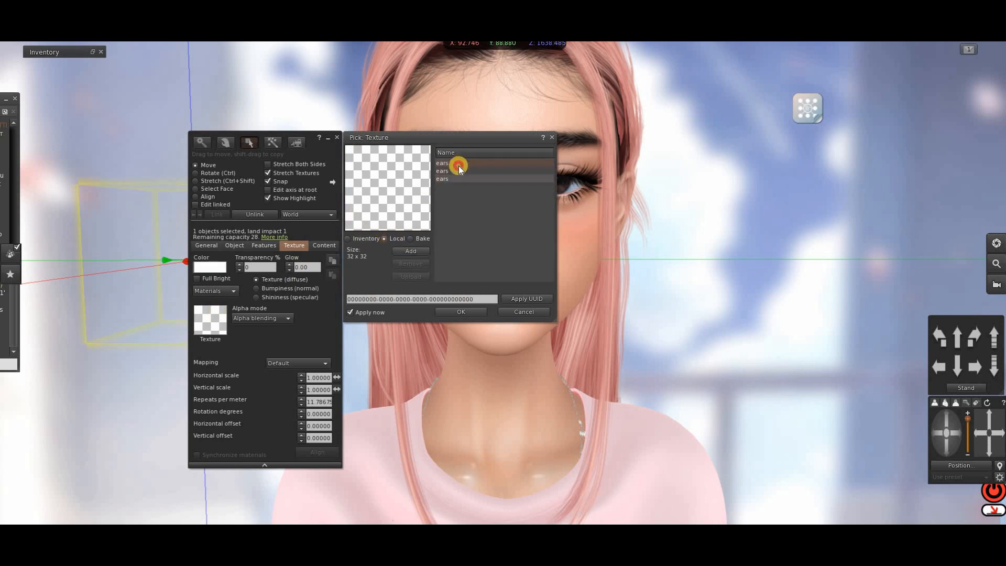
pyautogui.click(417, 260)
pyautogui.click(461, 170)
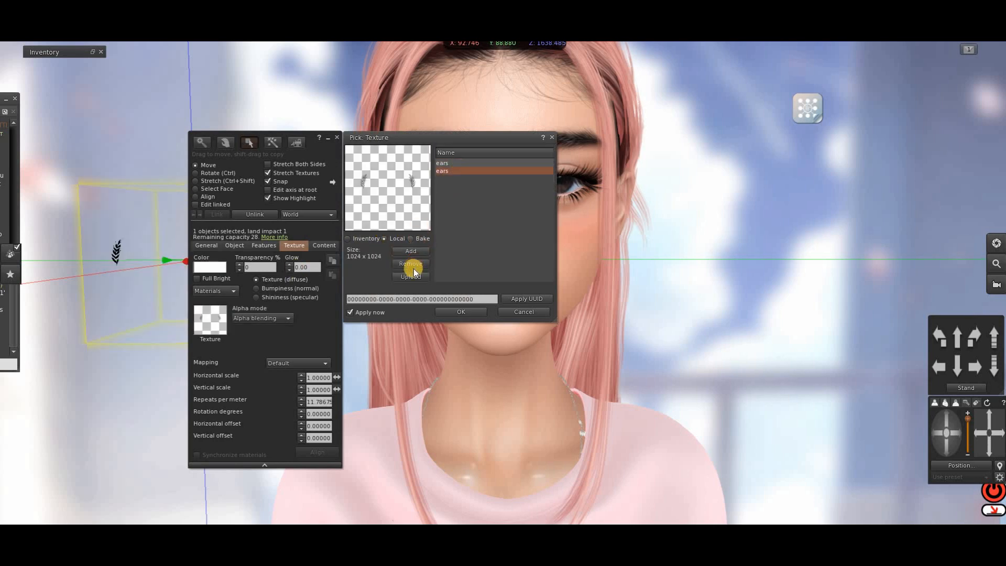
pyautogui.click(465, 163)
pyautogui.click(414, 260)
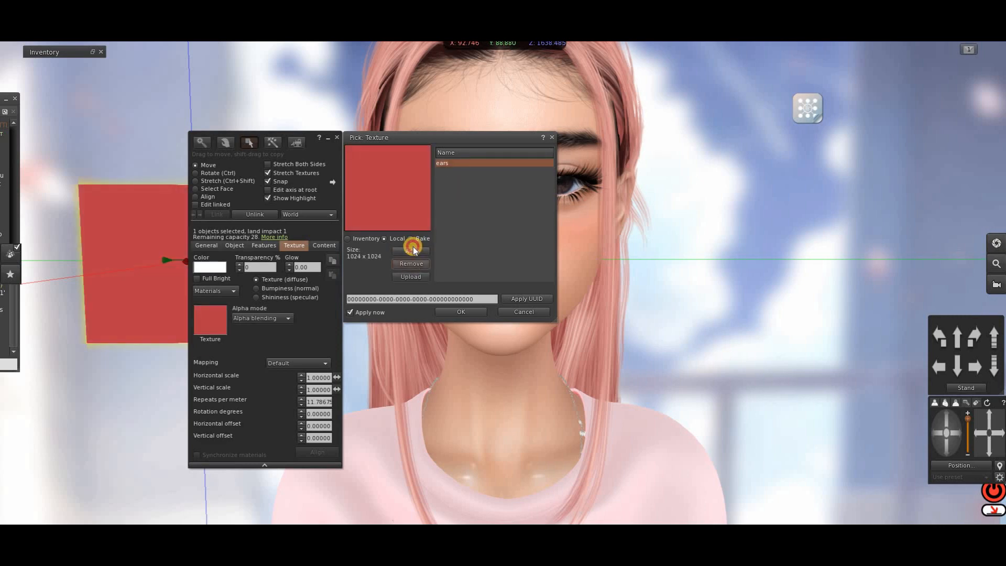
# Add lips.png as a local texture, apply it to the cube and finish editing the cube.
pyautogui.click(414, 248)
pyautogui.click(120, 215)
pyautogui.click(424, 281)
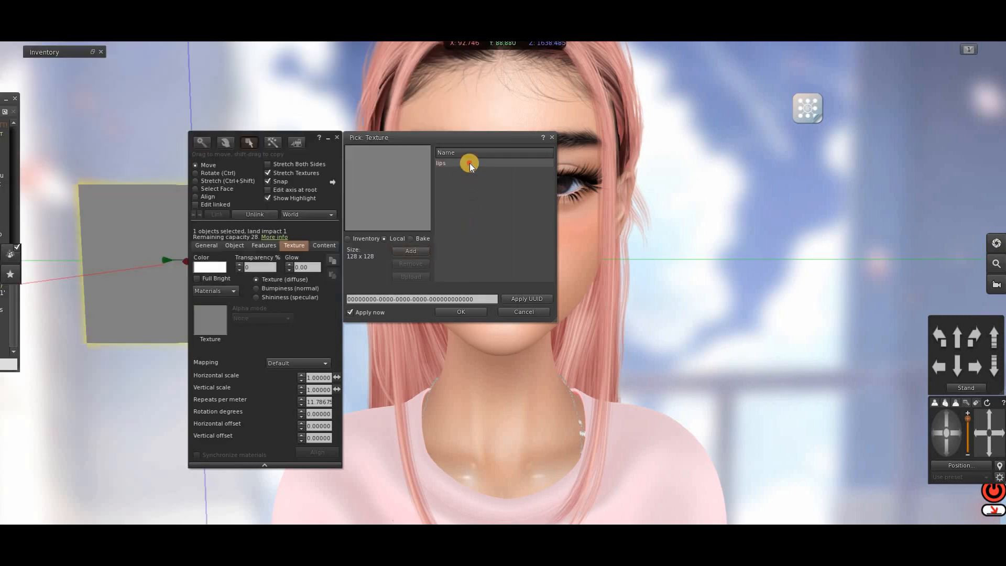
pyautogui.click(461, 312)
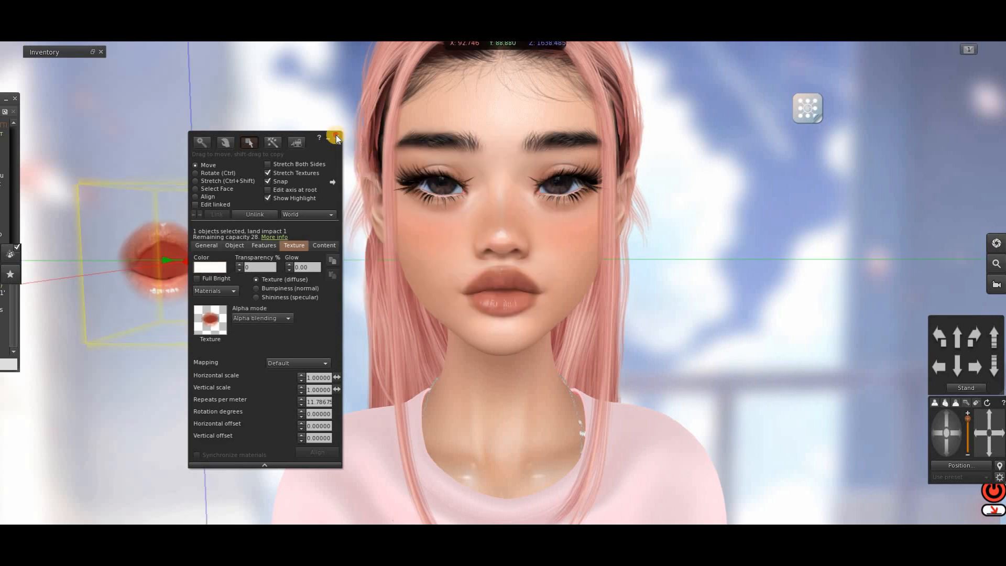
pyautogui.click(336, 137)
# Touch the textured cube and target the HD Lips layer to put the lip texture on the avatar's head.
pyautogui.click(317, 223)
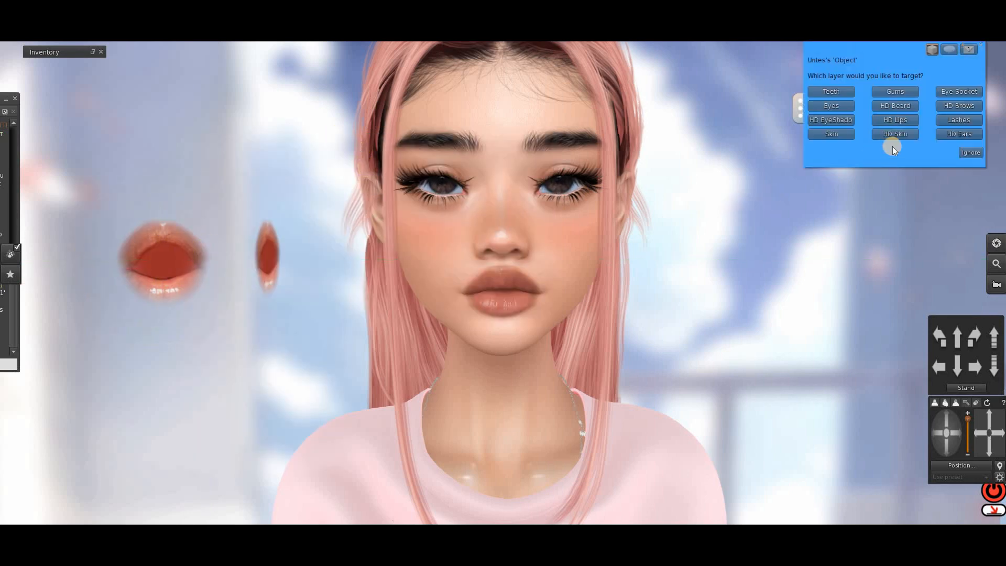
pyautogui.click(898, 120)
pyautogui.click(822, 113)
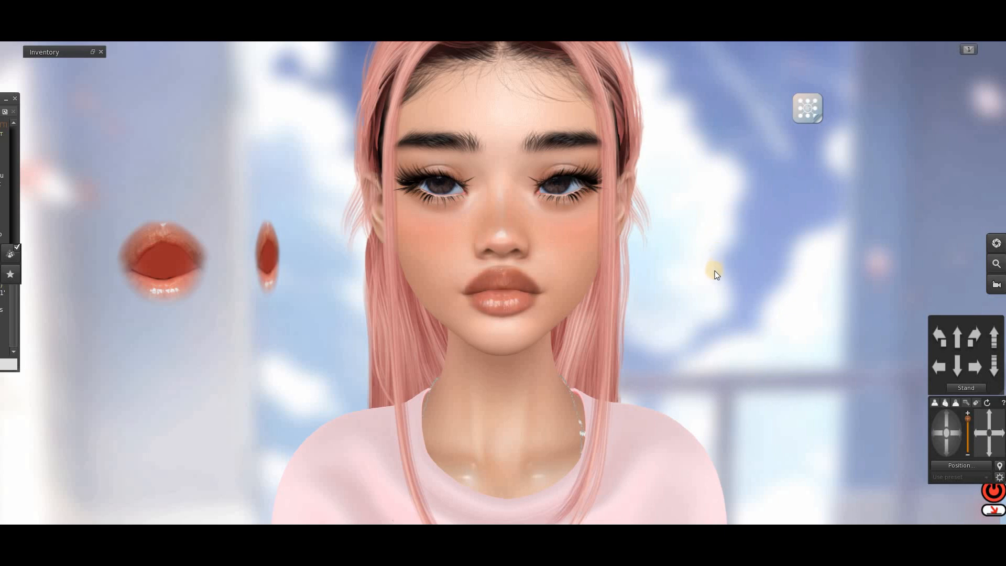
# Examine the applied lip gloss on the avatar's face from close up and from farther away.
pyautogui.scroll(1, 716, 276)
pyautogui.scroll(-4, 713, 291)
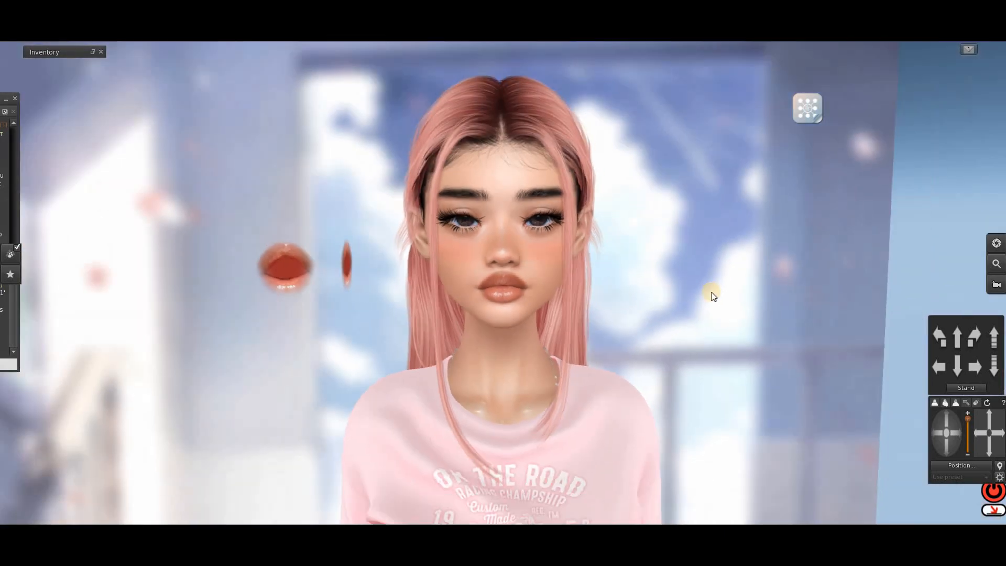
pyautogui.scroll(3, 707, 313)
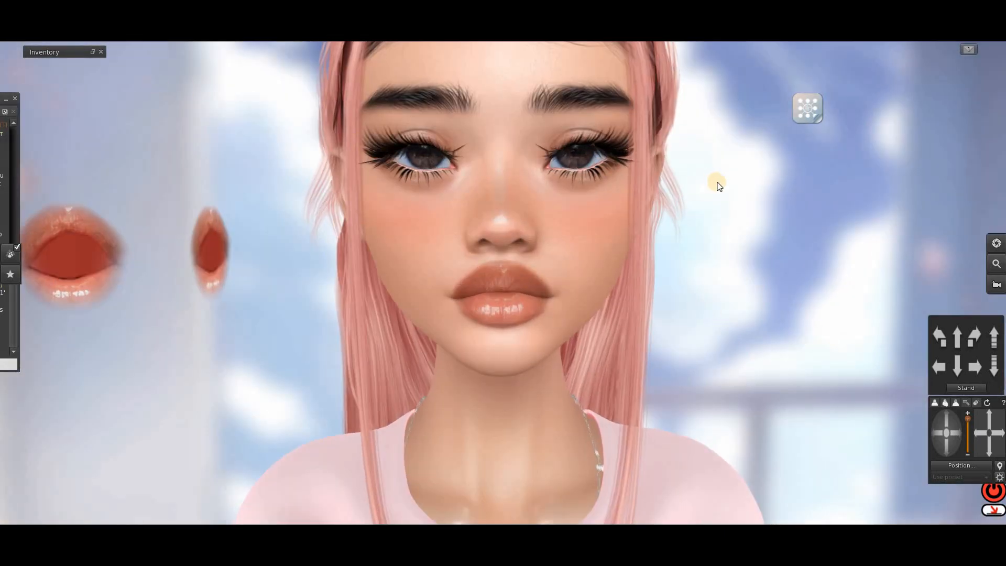
pyautogui.scroll(-1, 705, 191)
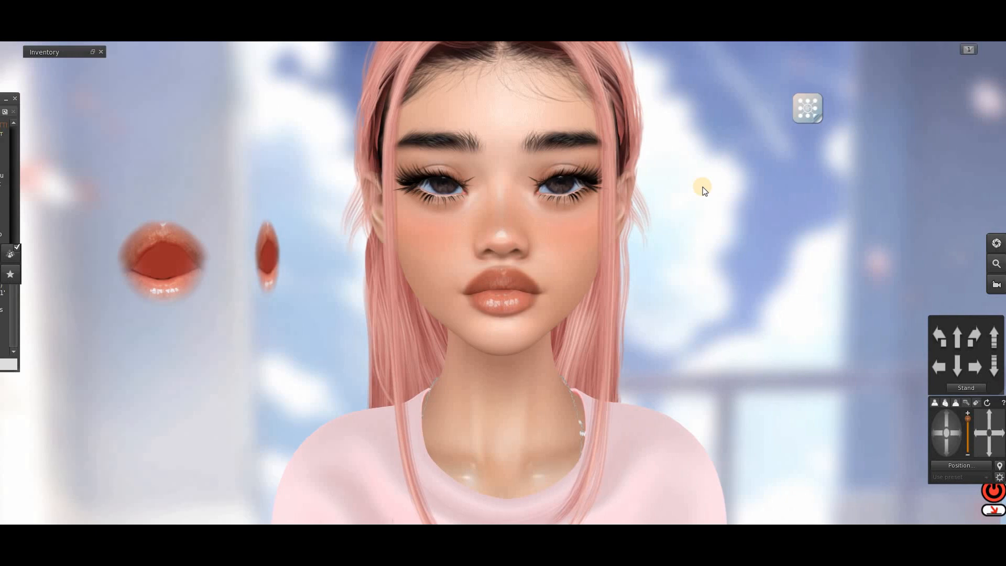
pyautogui.scroll(-5, 558, 341)
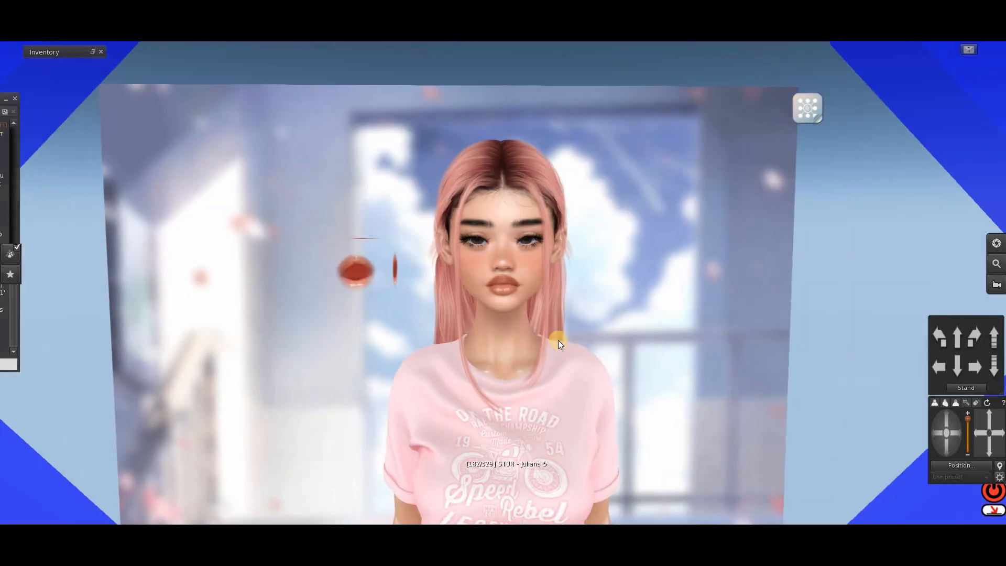
pyautogui.scroll(6, 555, 347)
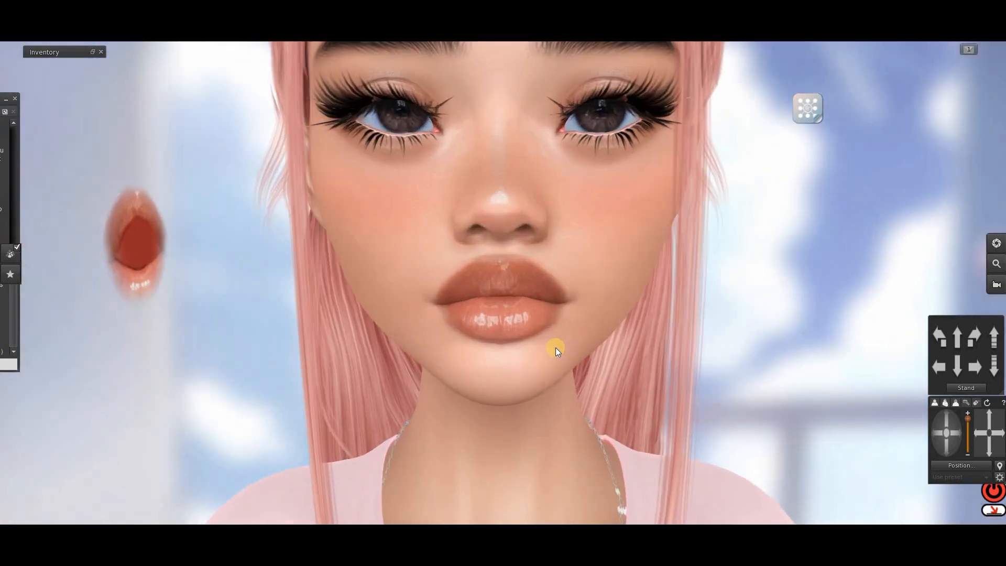
pyautogui.scroll(-4, 556, 347)
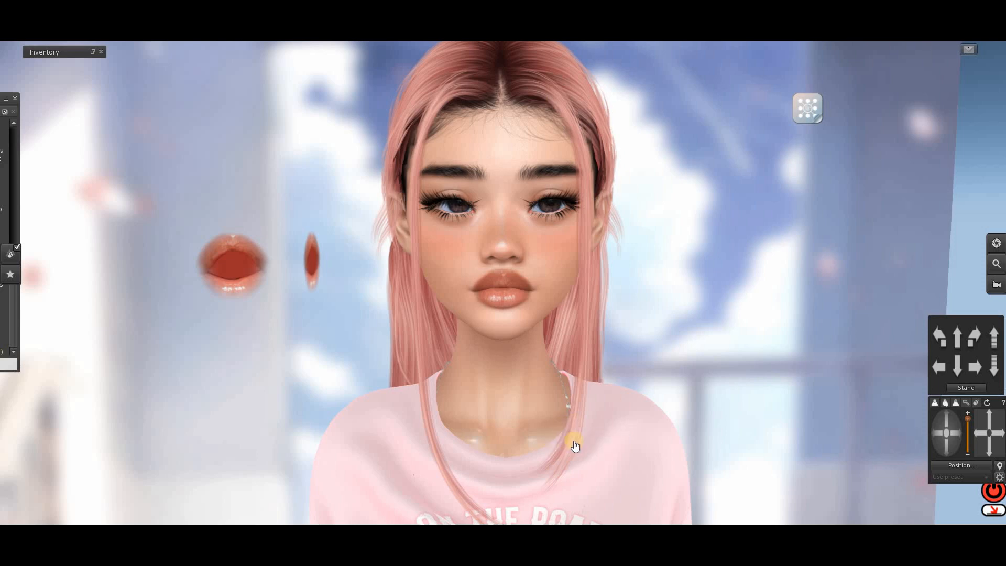
# Upload lips.png from the Pictures folder to the inventory as an image for L$10.
pyautogui.hotkey('ctrl', 'i')
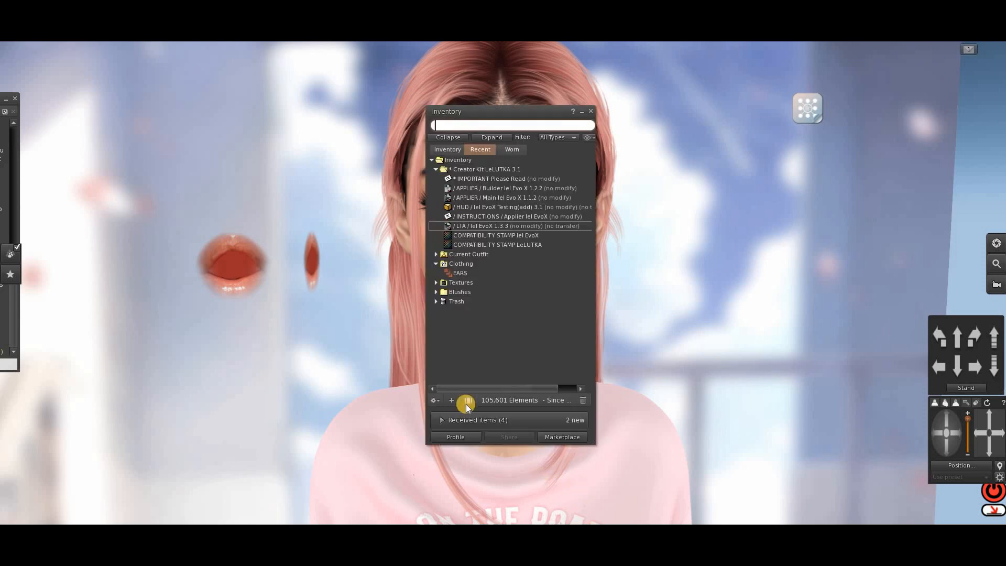
pyautogui.click(452, 400)
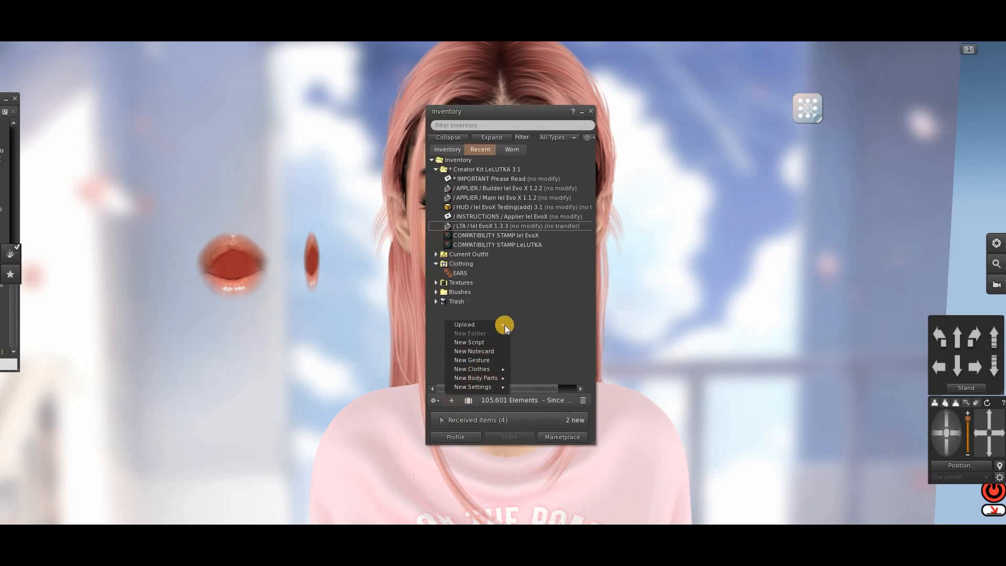
pyautogui.click(530, 325)
pyautogui.click(121, 213)
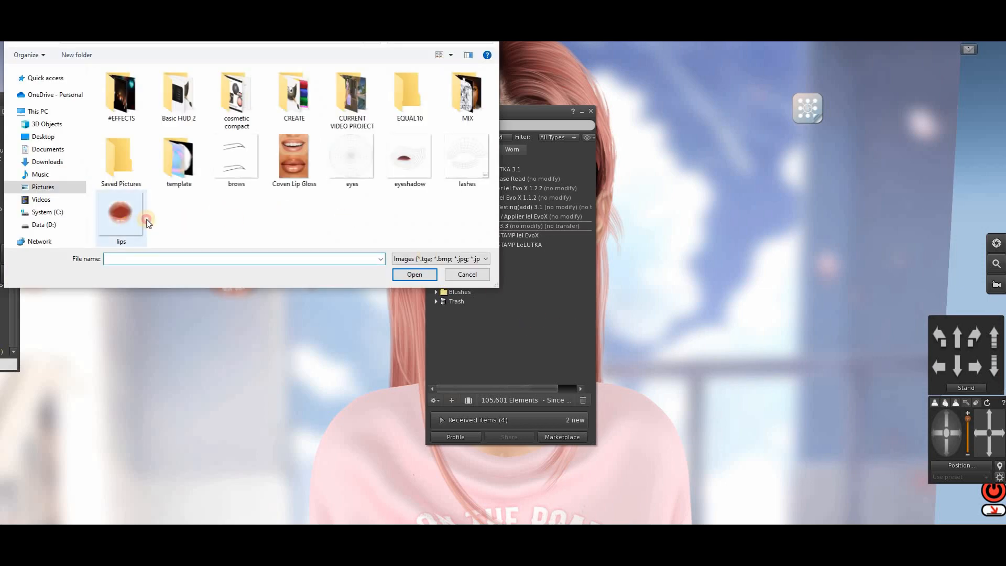
pyautogui.click(414, 274)
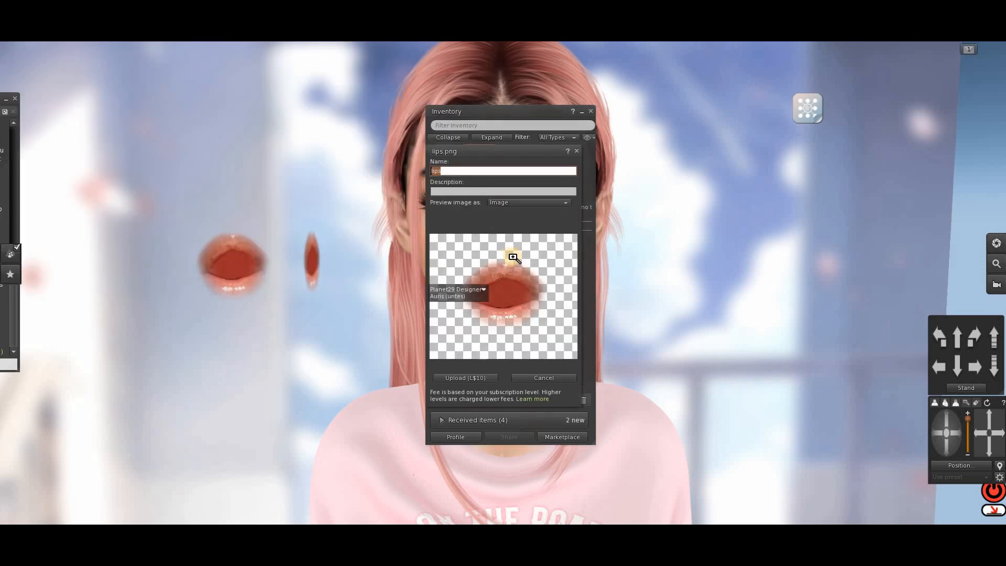
pyautogui.click(474, 376)
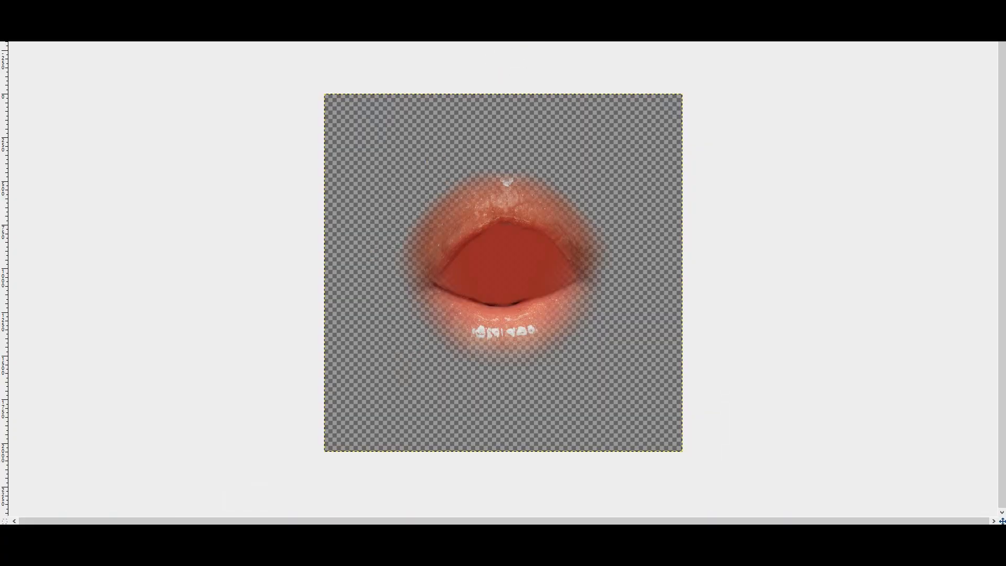
# Duplicate the lip layer and darken the copy by pulling the midtones of the Value curve down with Curves.
pyautogui.press('Tab')
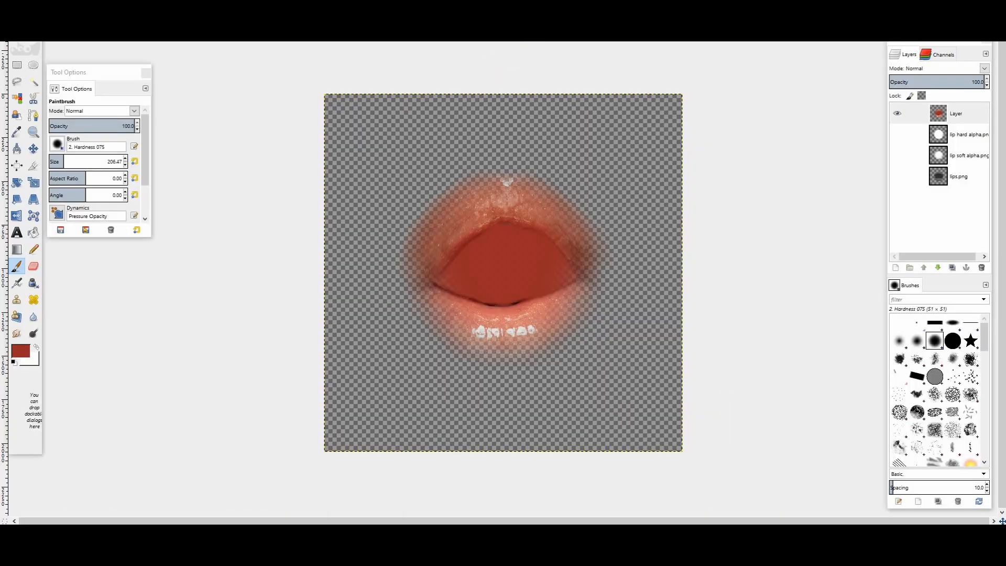
pyautogui.click(952, 268)
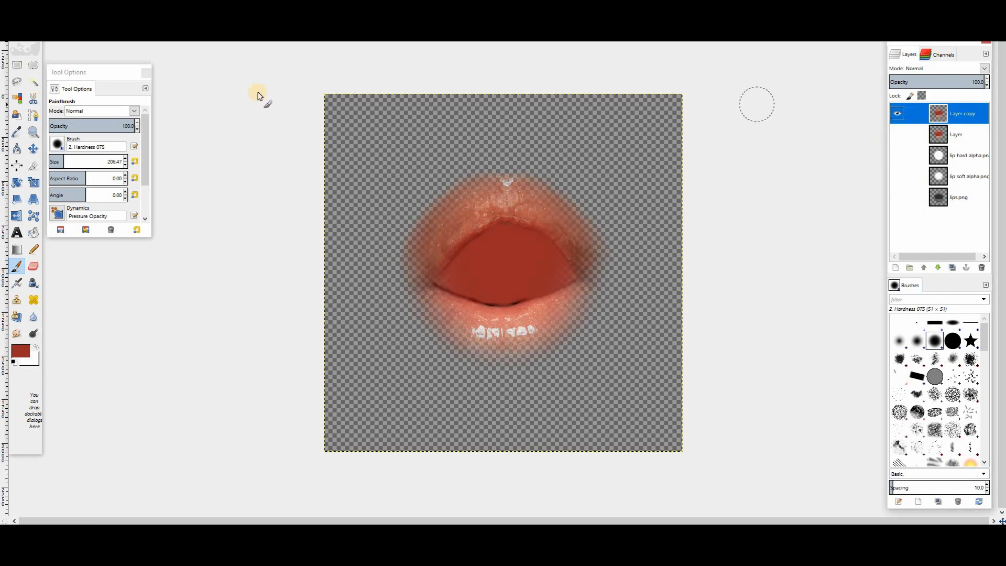
pyautogui.click(137, 17)
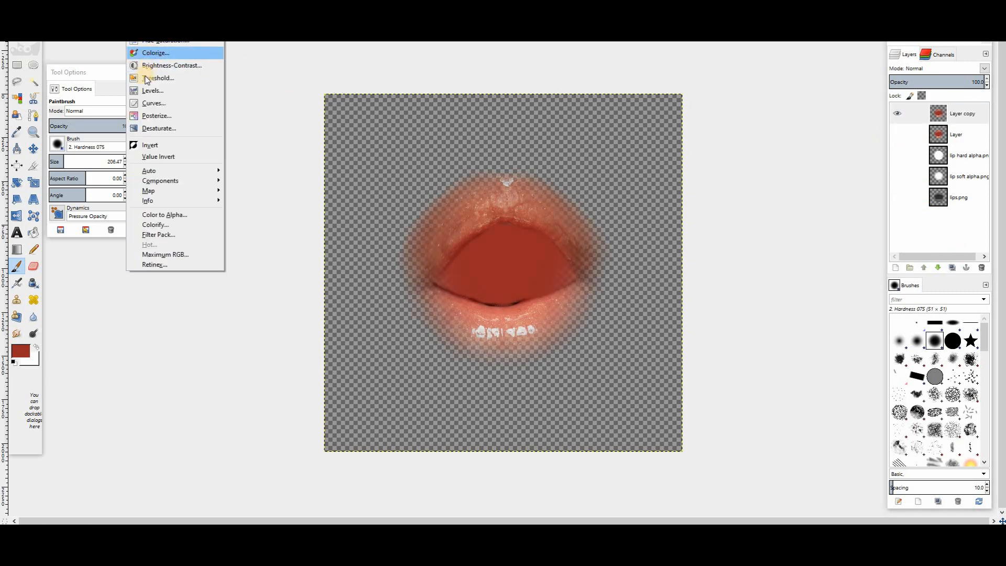
pyautogui.click(146, 107)
pyautogui.moveTo(175, 231); pyautogui.dragTo(182, 259)
pyautogui.click(192, 361)
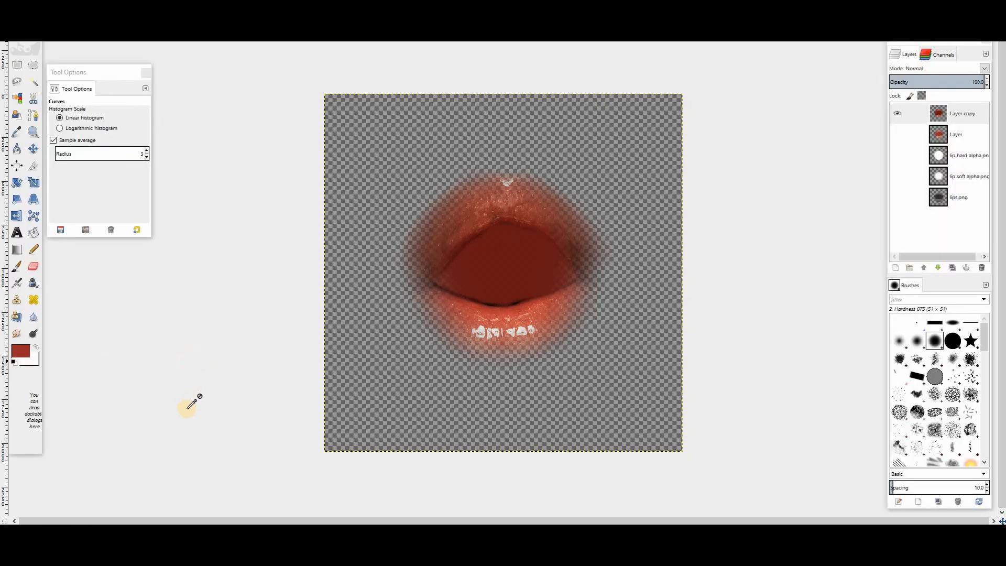
# Switch to Second Life, close the inventory and examine the darker lip texture on the avatar's face.
pyautogui.moveTo(440, 554)
pyautogui.click(400, 502)
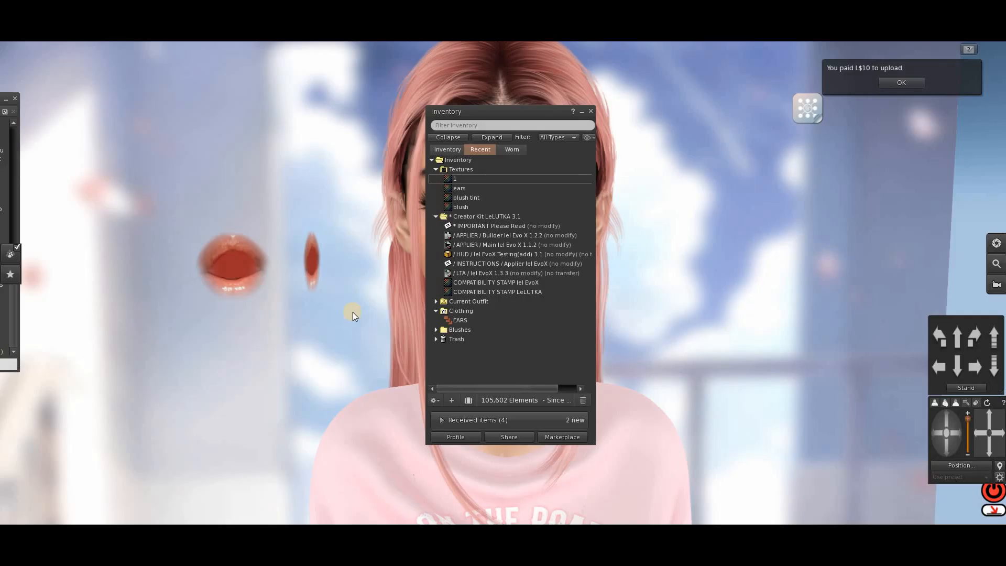
pyautogui.click(591, 111)
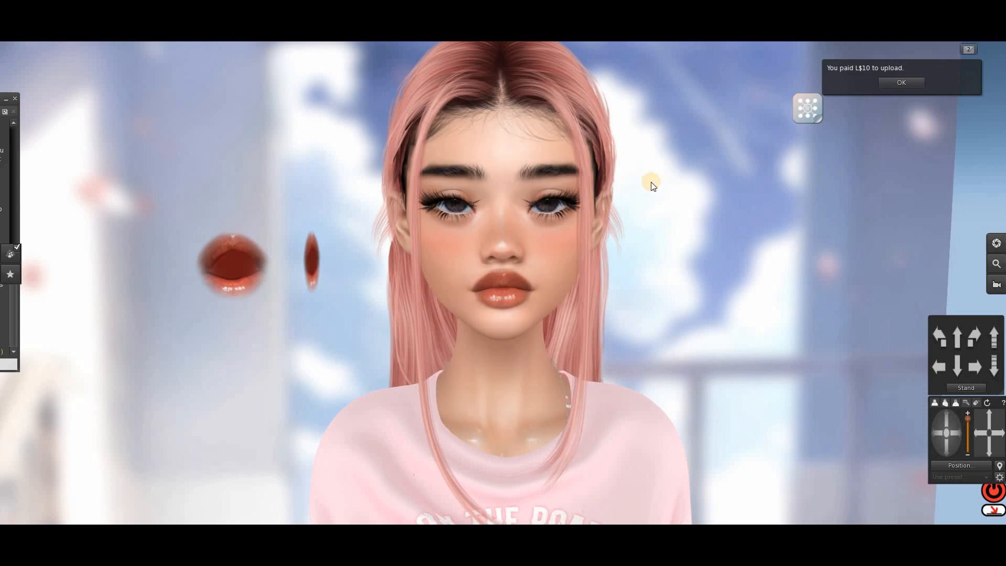
pyautogui.scroll(2, 636, 242)
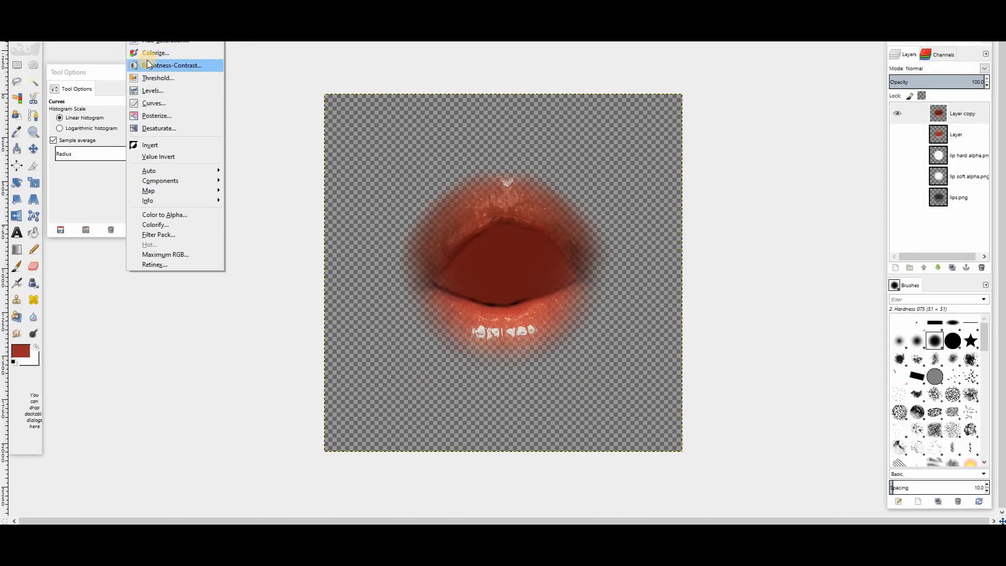
# Darken the lip layer copy a little more in GIMP with Curves, lowering the Value midpoint to about x:138, y:126.
pyautogui.click(149, 103)
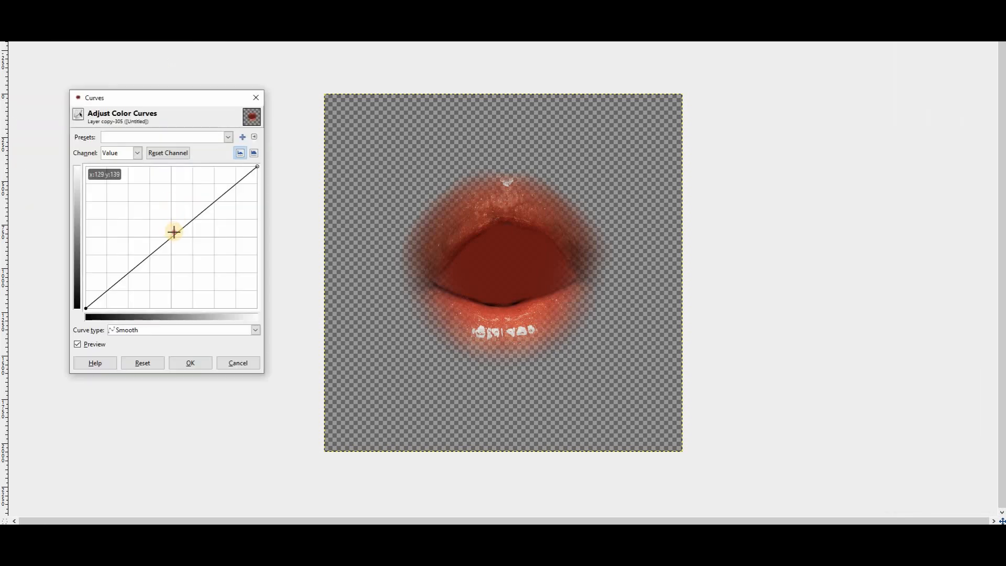
pyautogui.moveTo(174, 231); pyautogui.dragTo(180, 239)
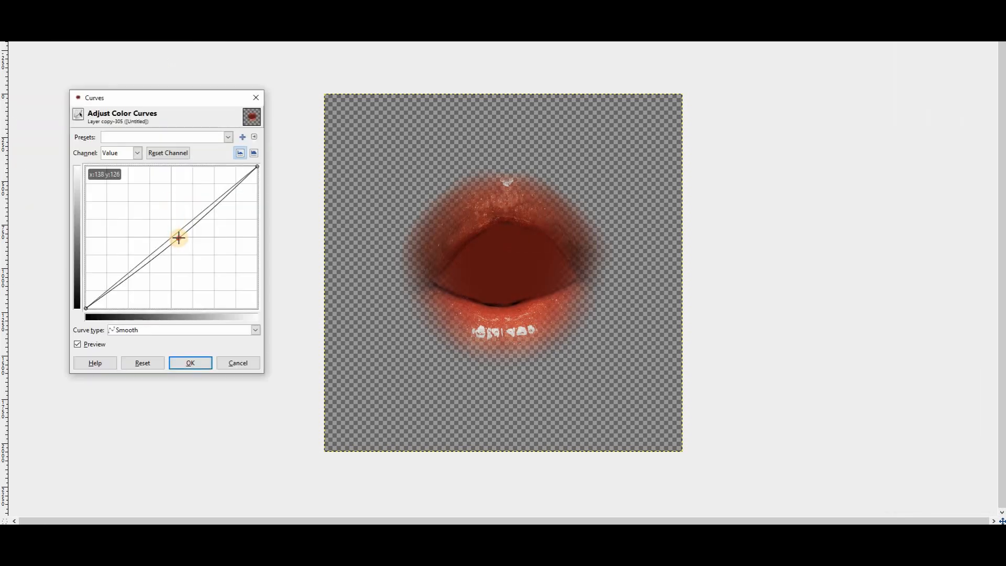
pyautogui.click(191, 363)
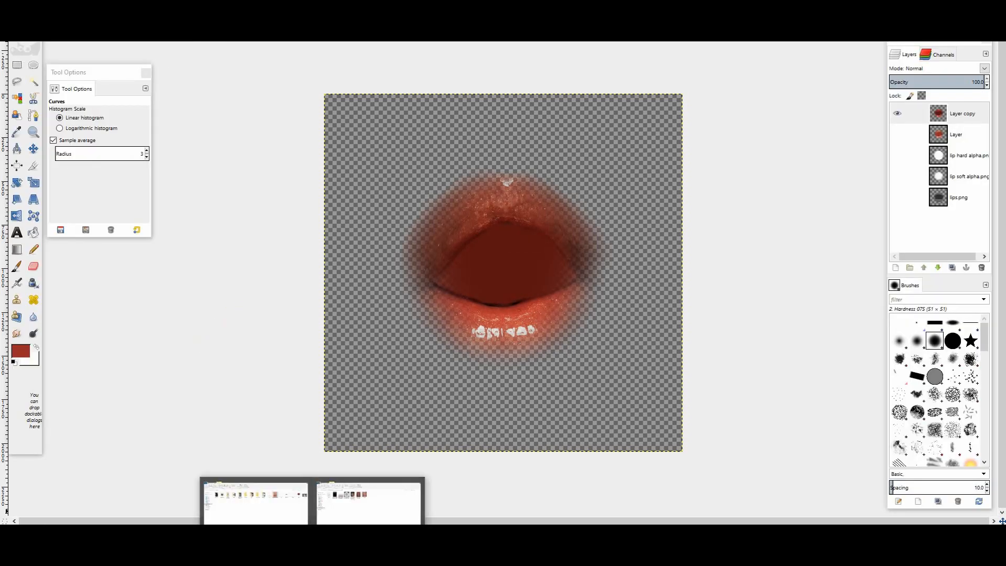
# Switch to Second Life and upload lips.png from the Pictures folder as an image named 2 for L$10.
pyautogui.click(329, 505)
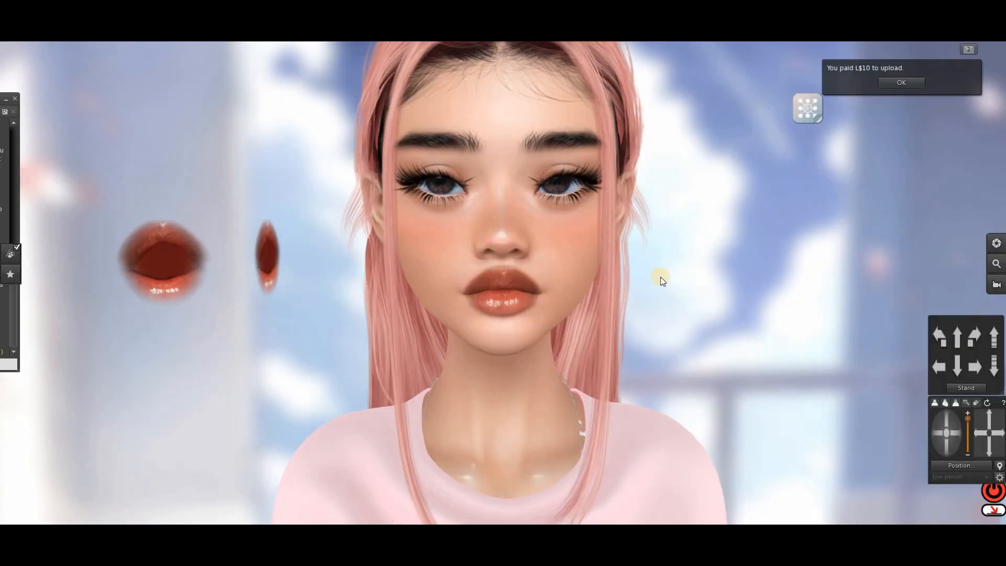
pyautogui.hotkey('ctrl', 'i')
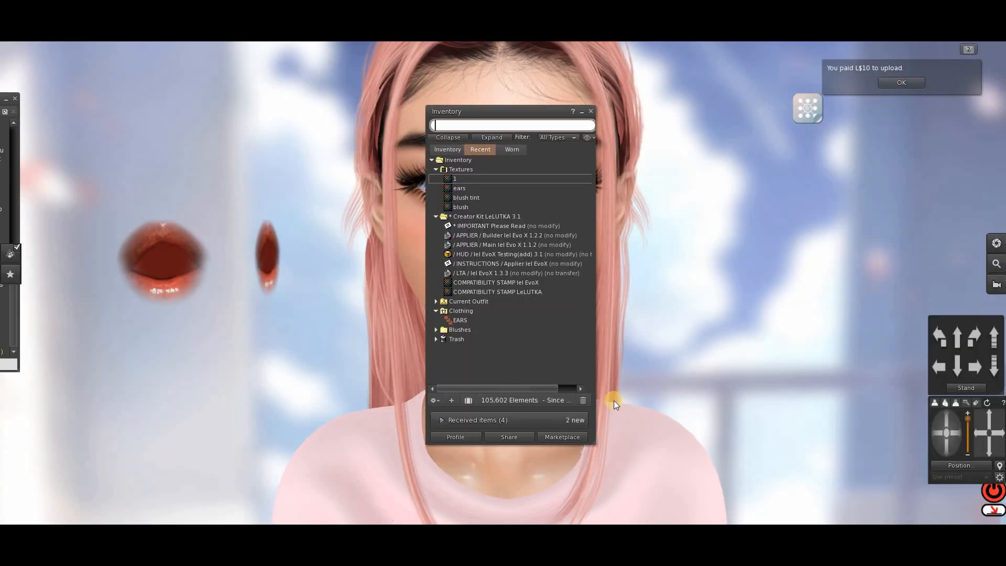
pyautogui.click(451, 400)
pyautogui.moveTo(471, 325)
pyautogui.click(564, 324)
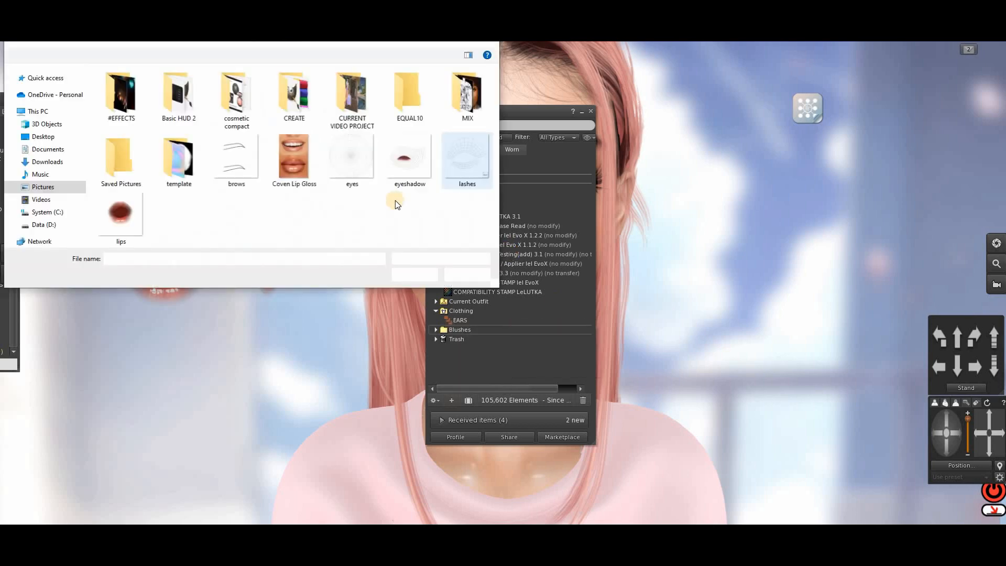
pyautogui.click(121, 215)
pyautogui.click(409, 278)
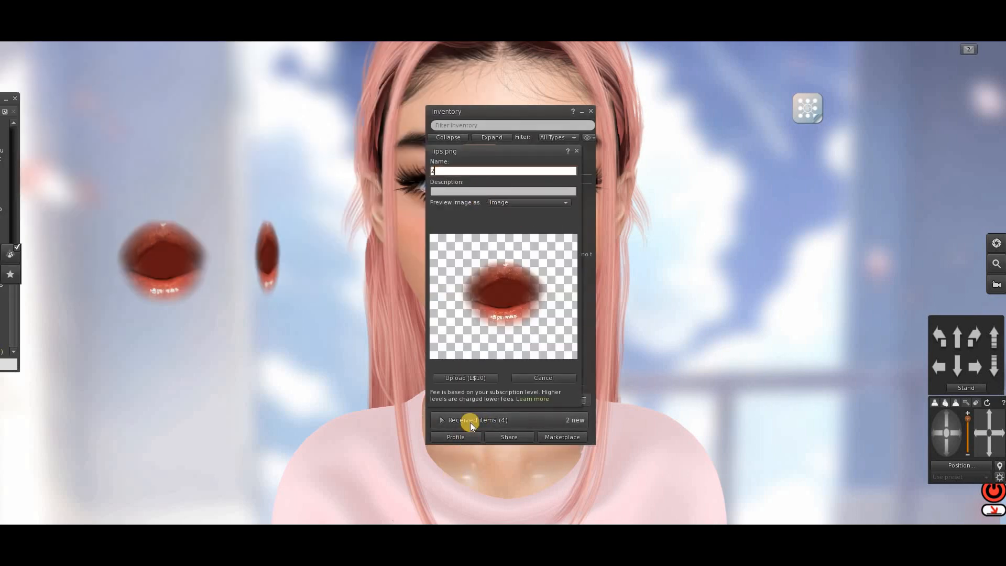
pyautogui.click(474, 377)
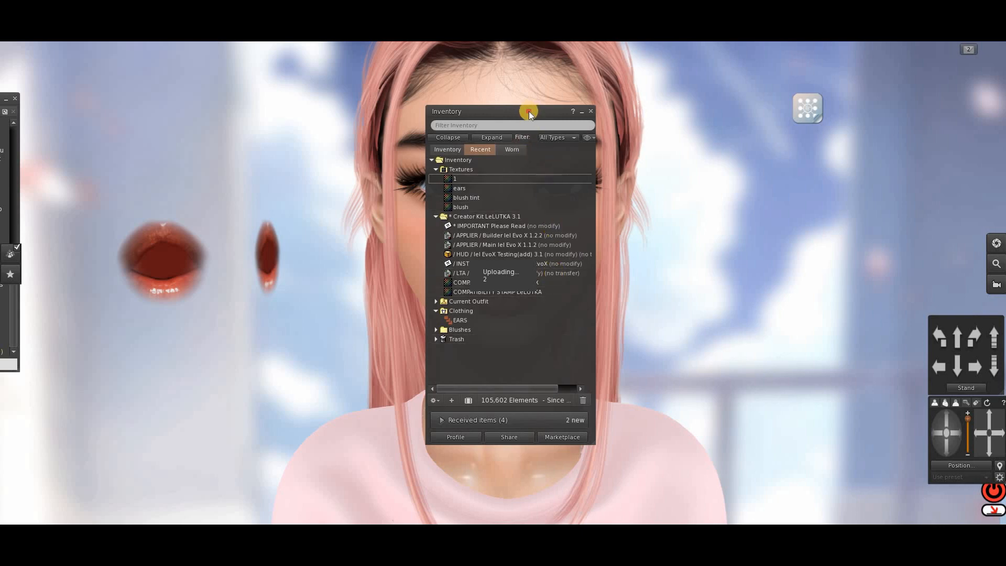
# Move the inventory window clear of the avatar's face, open Snapshot and frame the face from closer up.
pyautogui.moveTo(529, 111); pyautogui.dragTo(761, 109)
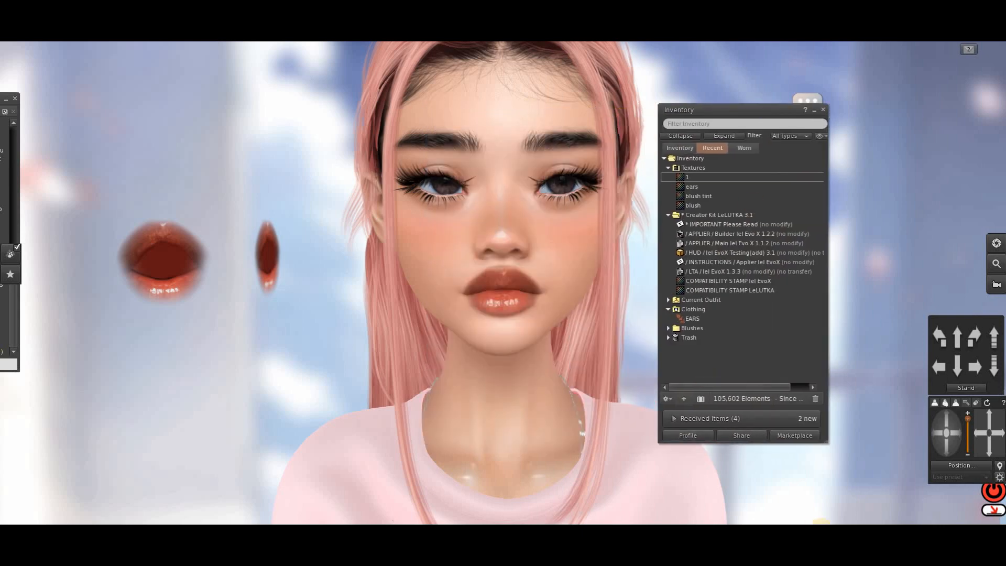
pyautogui.hotkey('ctrl', 'shift', 's')
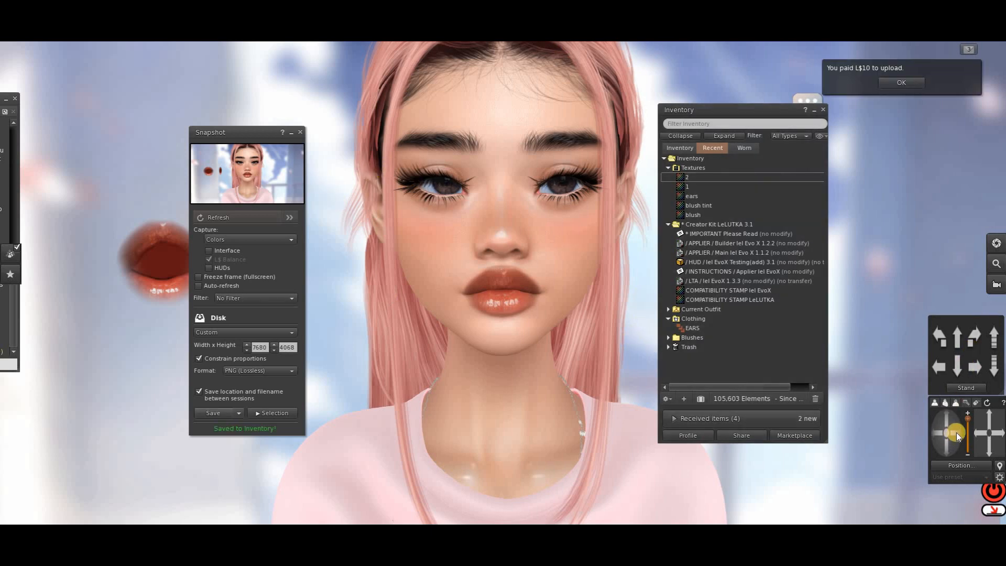
pyautogui.moveTo(957, 432); pyautogui.dragTo(937, 428)
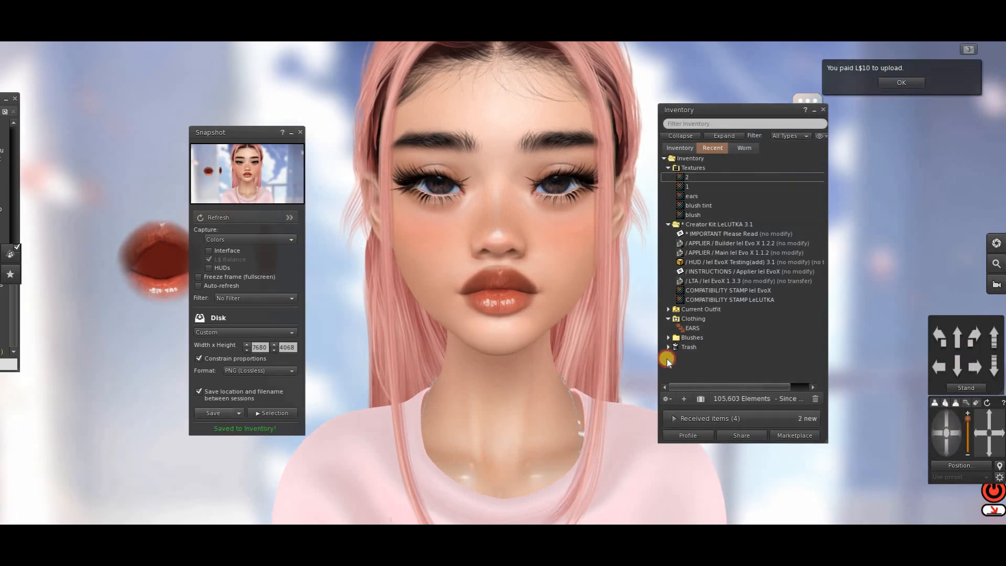
pyautogui.scroll(2, 491, 271)
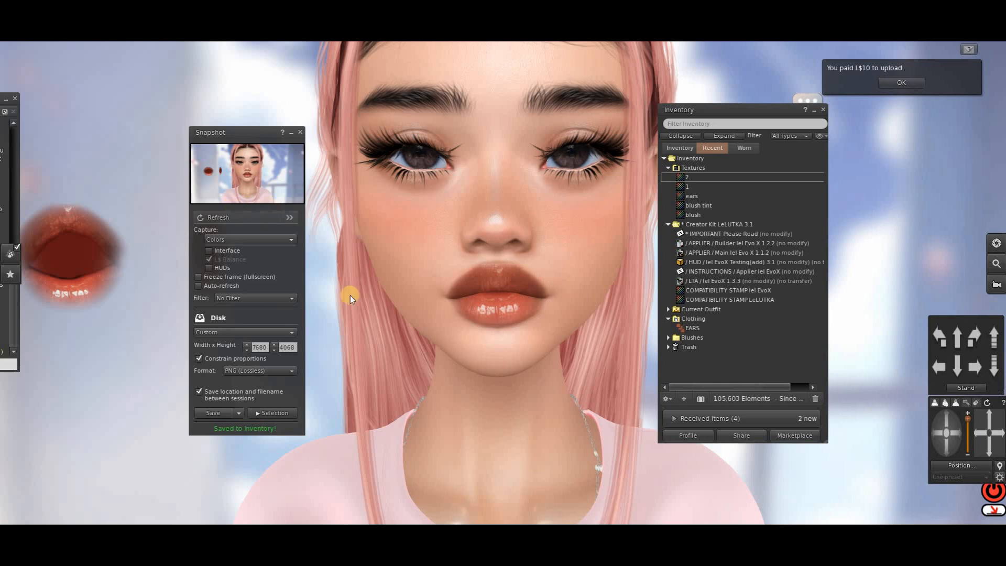
# Edit the cube, minimize the Snapshot window, apply inventory texture 1 to the cube and finish editing.
pyautogui.rightClick(83, 275)
pyautogui.click(115, 296)
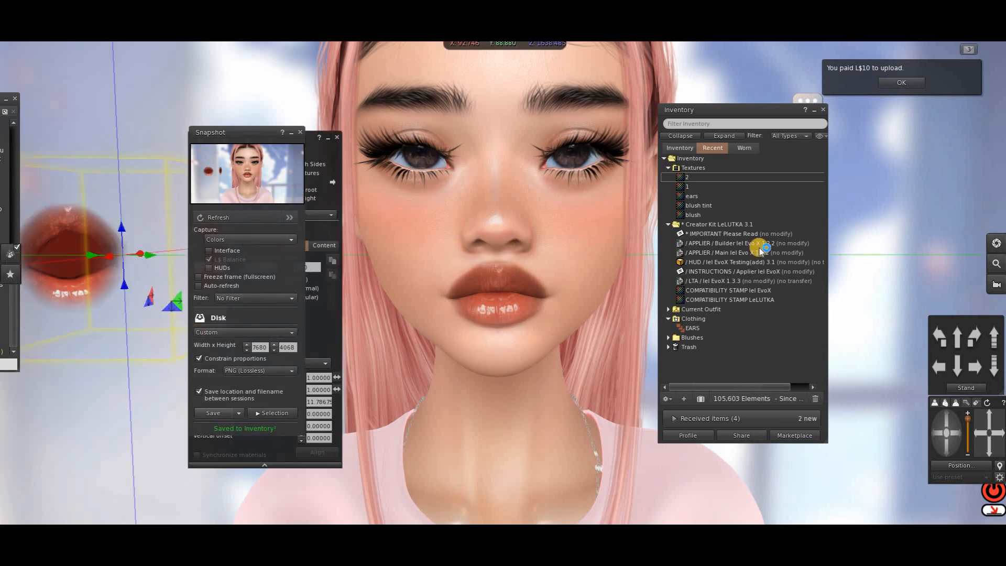
pyautogui.moveTo(695, 188); pyautogui.dragTo(313, 213)
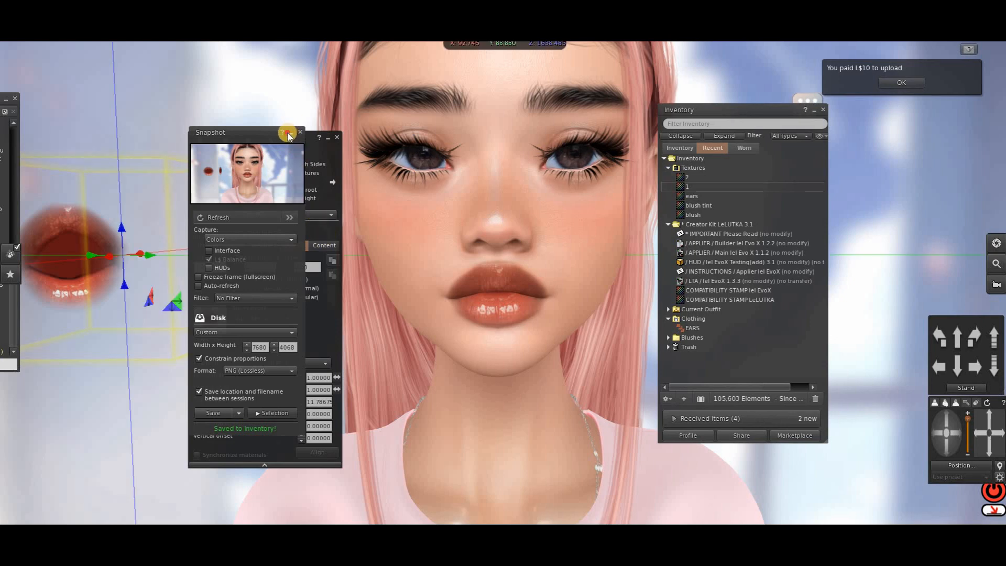
pyautogui.click(291, 132)
pyautogui.moveTo(686, 187); pyautogui.dragTo(224, 315)
pyautogui.click(337, 137)
# Put the cube's lighter lip texture on the head's HD Lips layer, refresh the snapshot and close the Snapshot window.
pyautogui.click(466, 191)
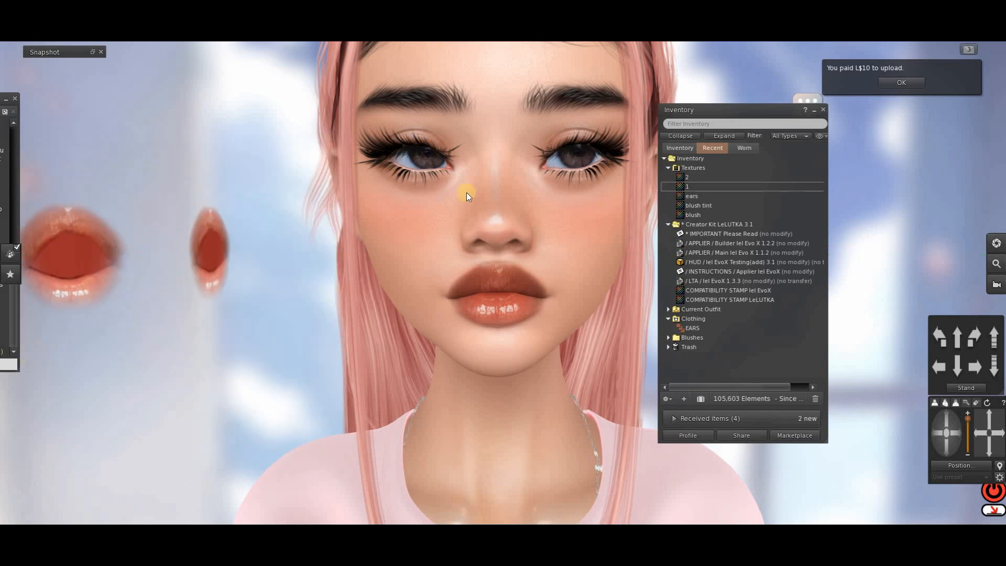
pyautogui.click(899, 120)
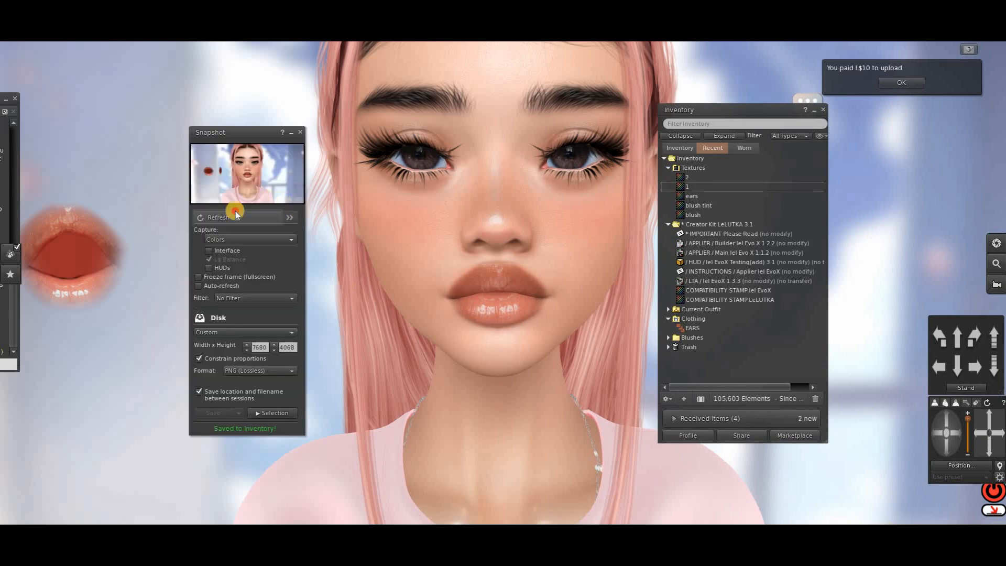
pyautogui.click(235, 212)
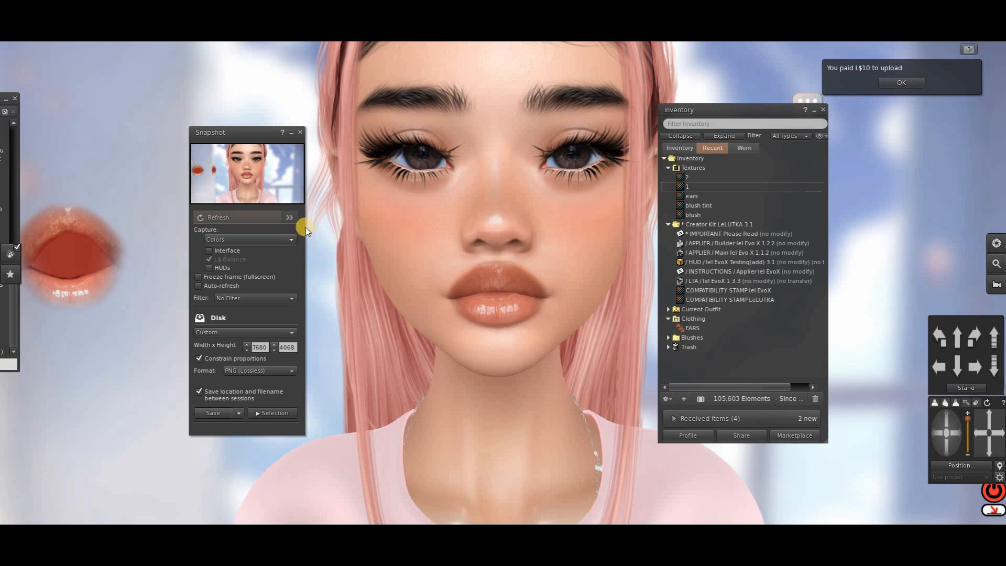
pyautogui.click(299, 132)
# Apply inventory texture 2 to the cube and send it to the avatar's HD Lips layer as Diffuse.
pyautogui.rightClick(92, 244)
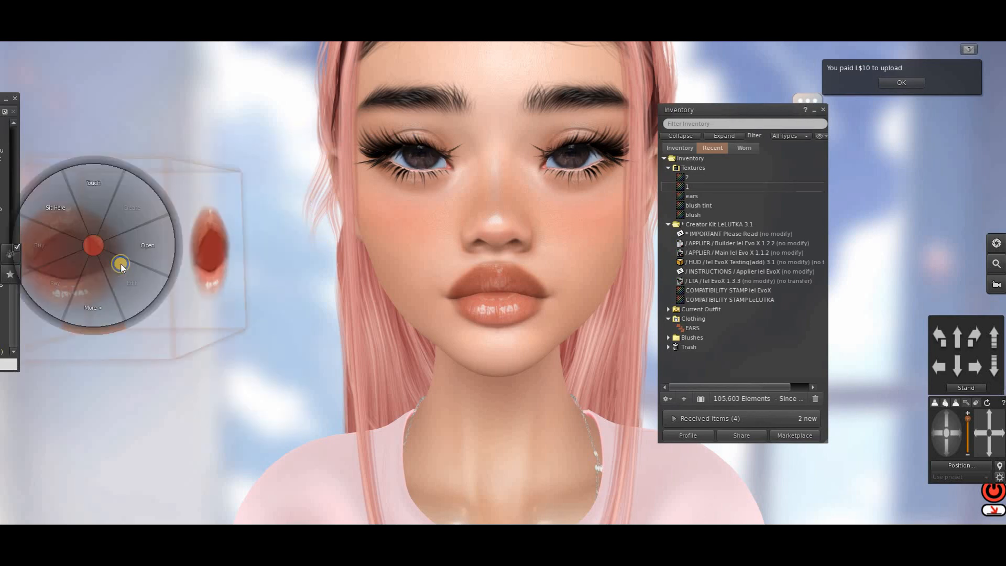
pyautogui.click(127, 265)
pyautogui.moveTo(688, 178); pyautogui.dragTo(214, 326)
pyautogui.click(337, 137)
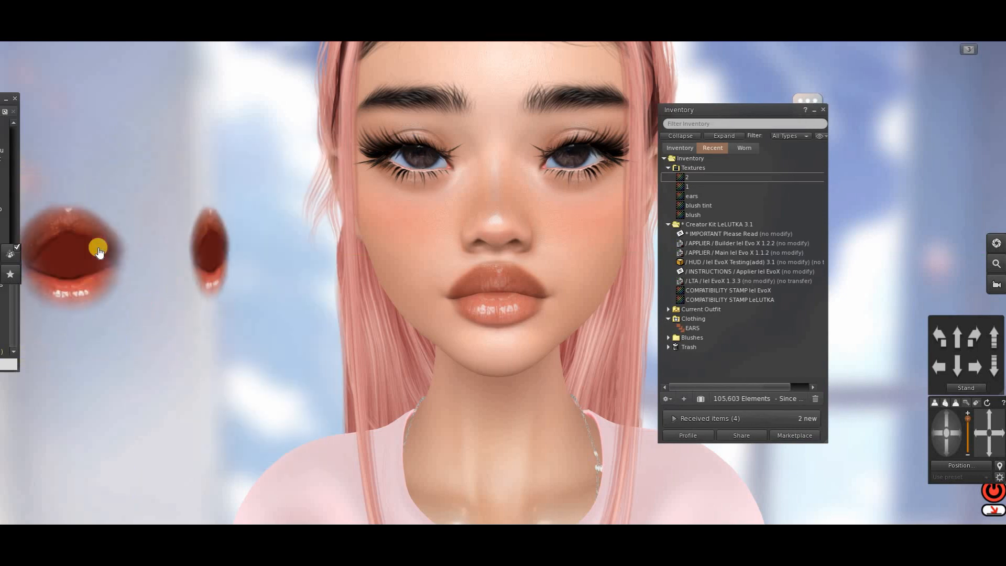
pyautogui.click(910, 126)
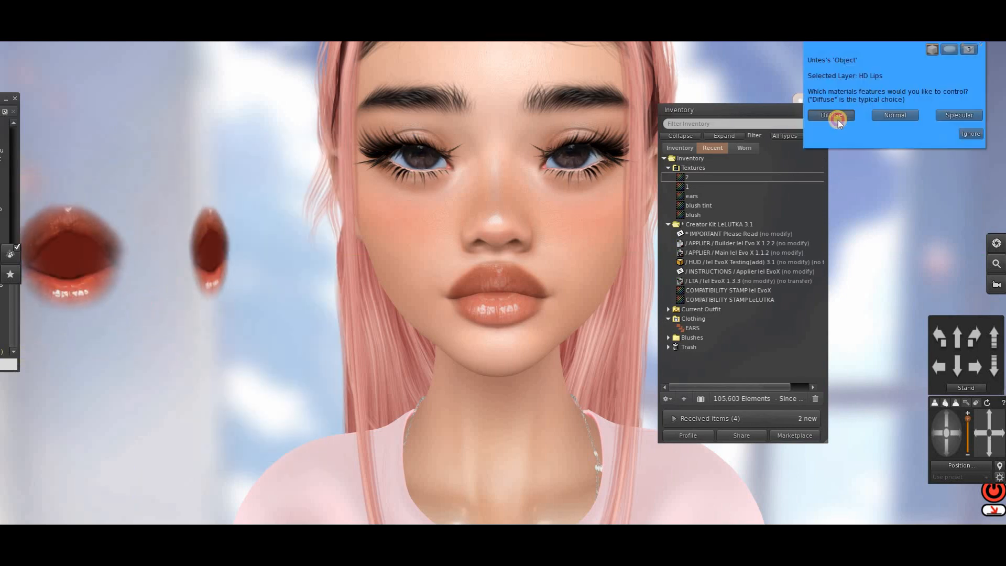
pyautogui.click(837, 119)
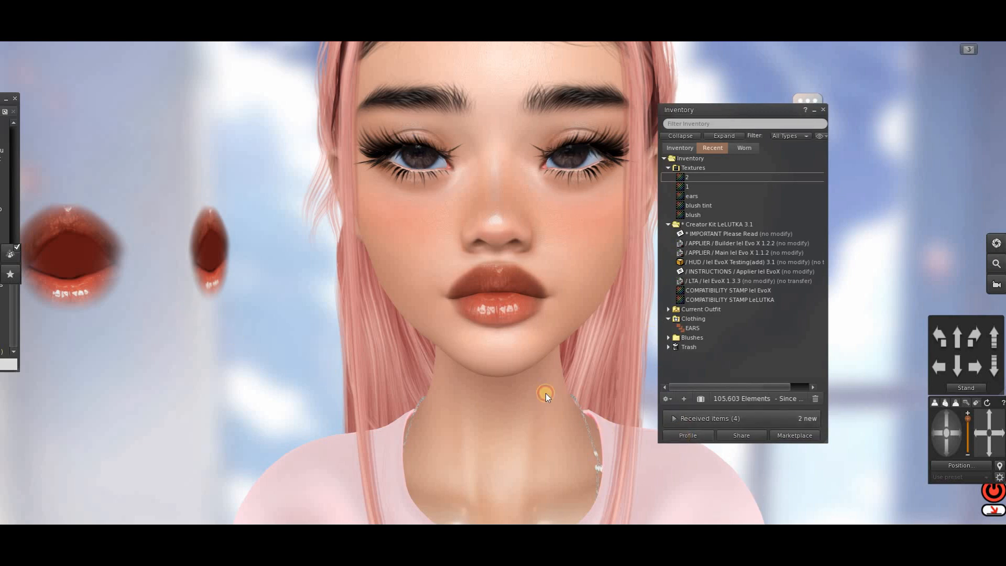
# Refresh the snapshot of the darker lips, save it to disk as a 7680 x 4068 PNG and close the Snapshot window.
pyautogui.hotkey('ctrl', 'shift', 's')
pyautogui.click(251, 213)
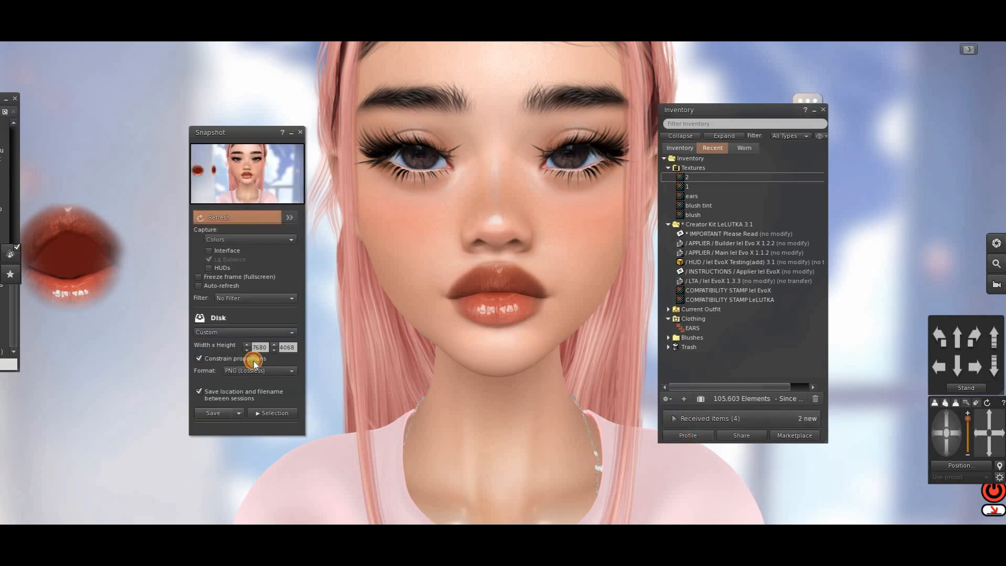
pyautogui.click(211, 413)
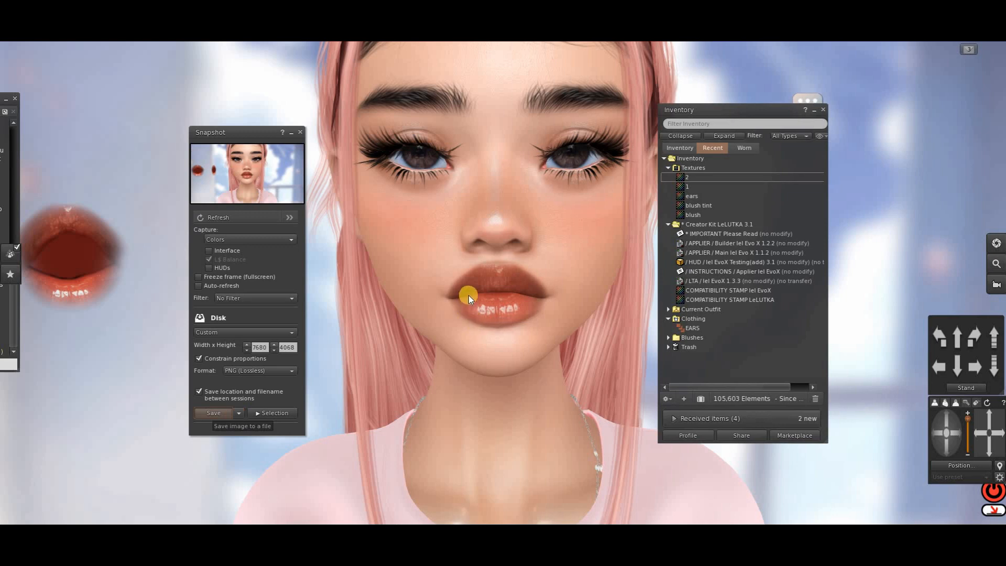
pyautogui.click(301, 131)
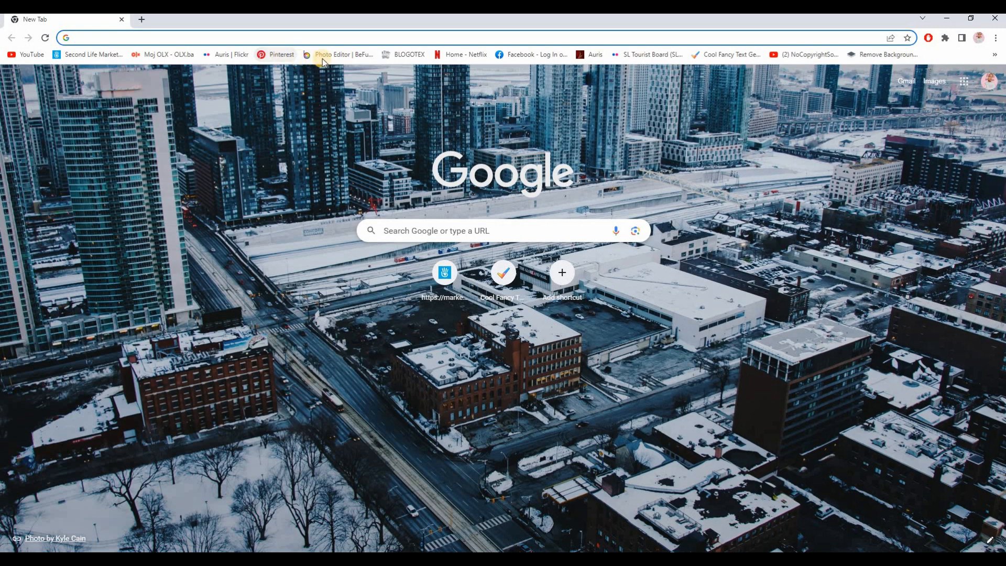
# Open the BeFunky Photo Editor in the browser and start a new project instead of continuing the previous one.
pyautogui.click(329, 55)
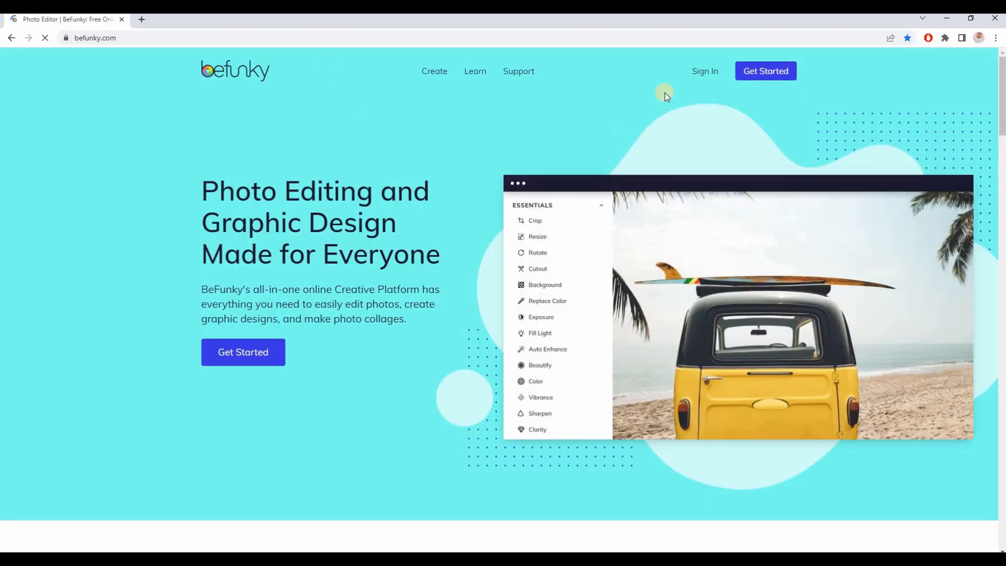
pyautogui.moveTo(429, 70)
pyautogui.click(333, 134)
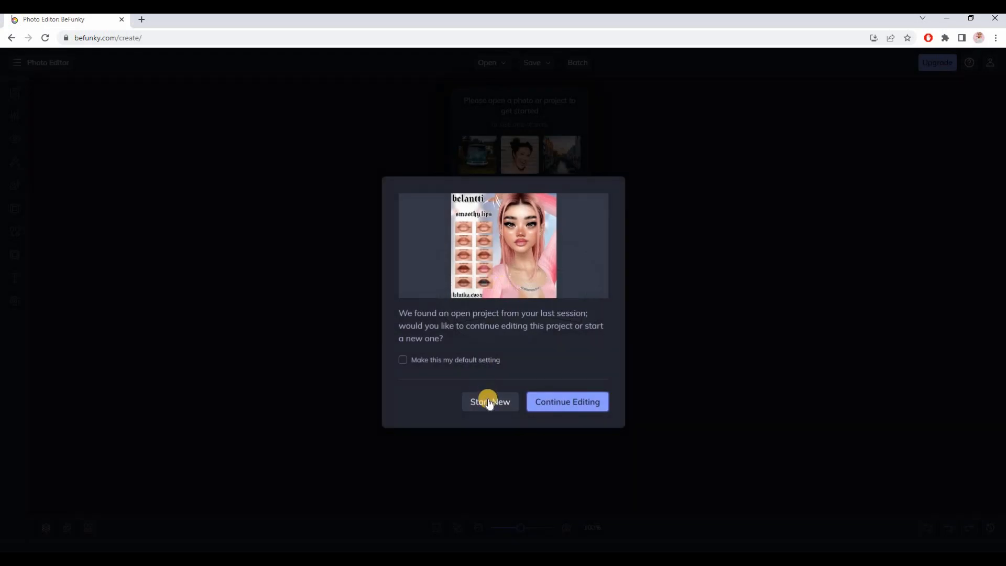
pyautogui.click(488, 402)
# Open the blank Untitled image from the computer's Pictures folder as a new image.
pyautogui.click(487, 63)
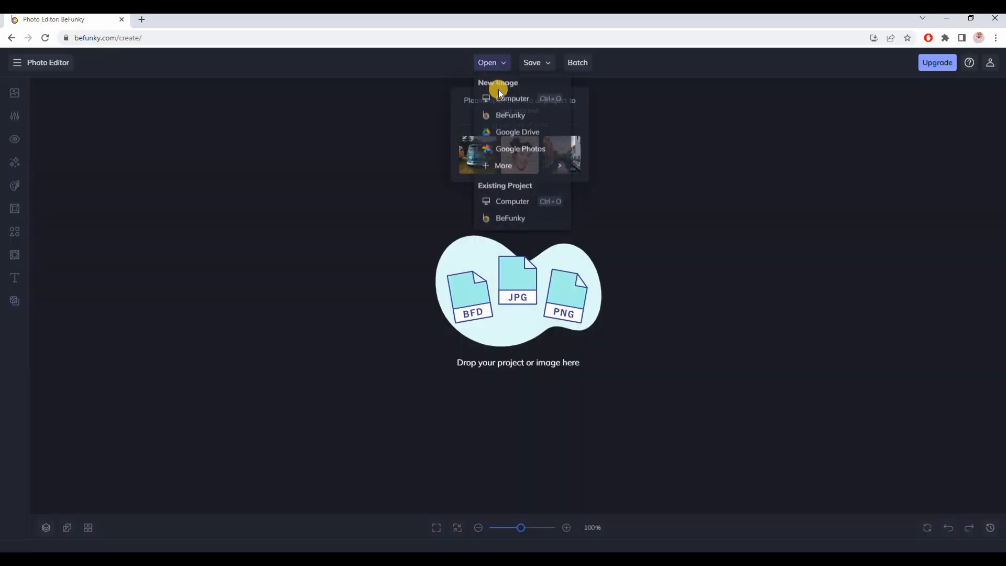
pyautogui.click(500, 97)
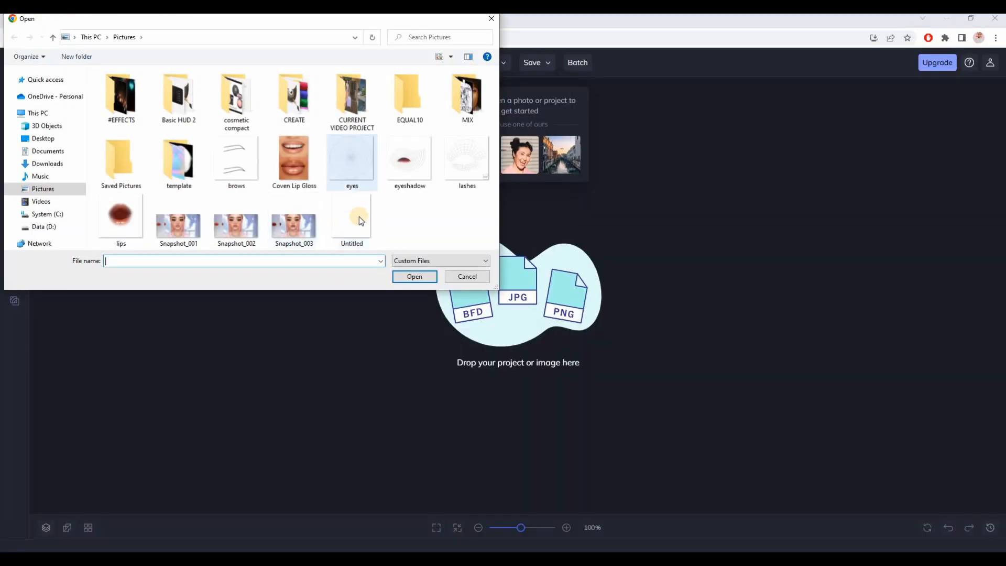
pyautogui.doubleClick(359, 215)
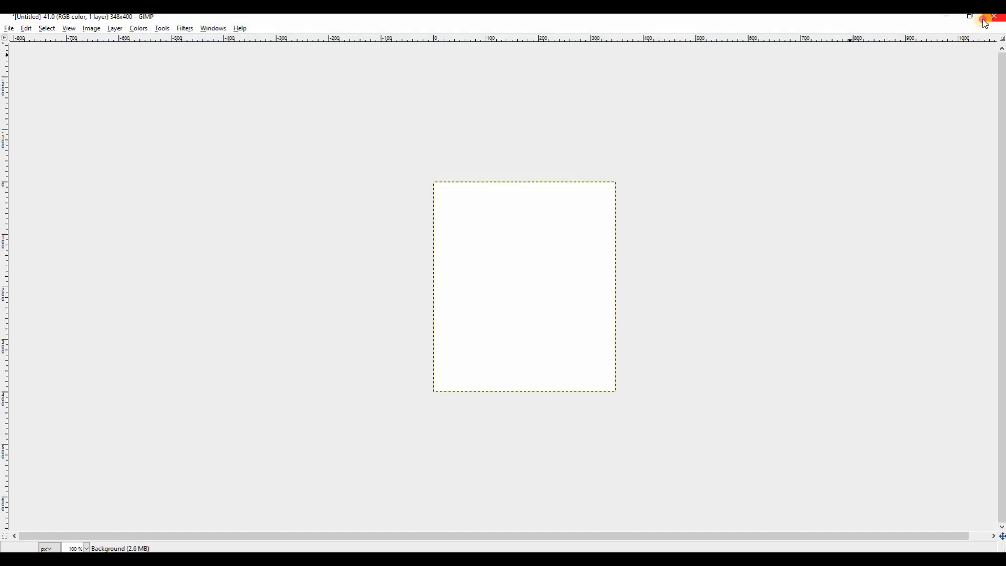
# Switch to GIMP, close the blank image and open Snapshot_001.png and Snapshot_002.png from Pictures as layers.
pyautogui.click(995, 16)
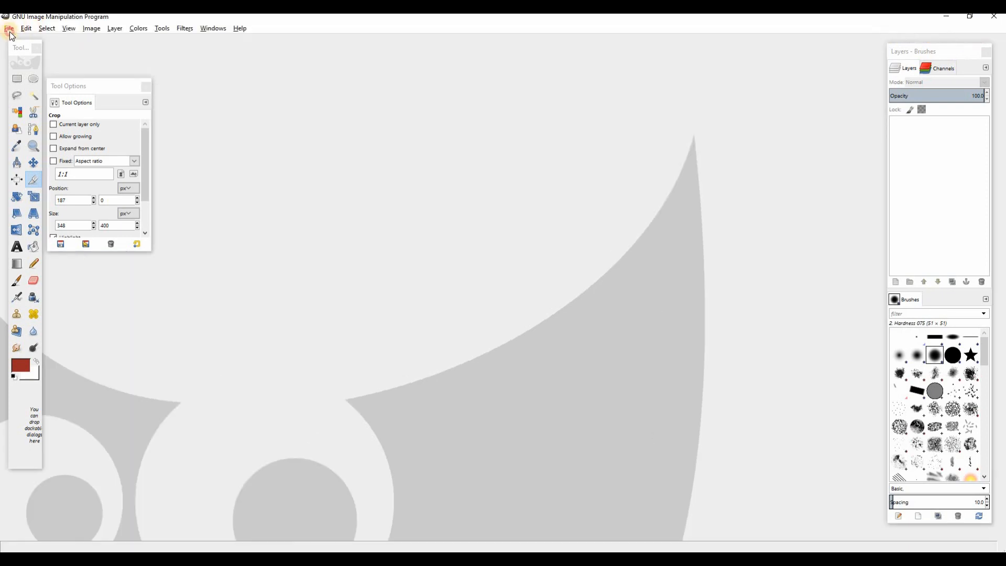
pyautogui.click(10, 29)
pyautogui.click(32, 72)
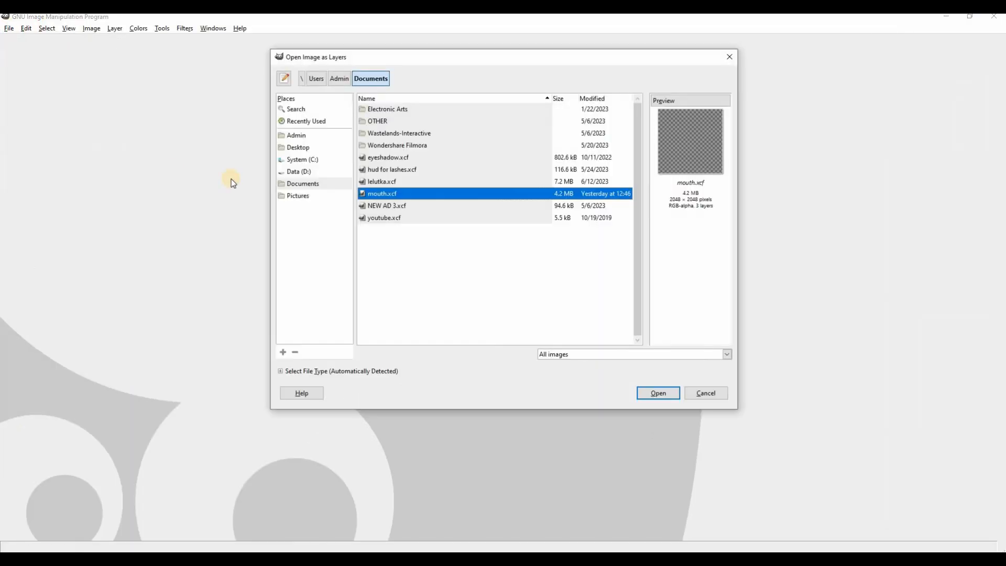
pyautogui.click(296, 196)
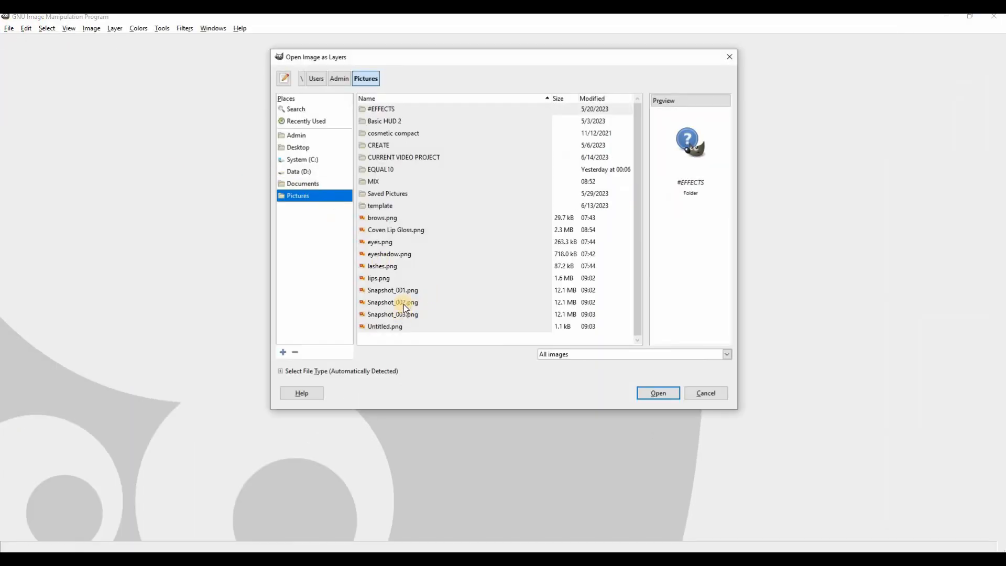
pyautogui.click(416, 293)
pyautogui.keyDown('shift'); pyautogui.click(429, 302); pyautogui.keyUp('shift')
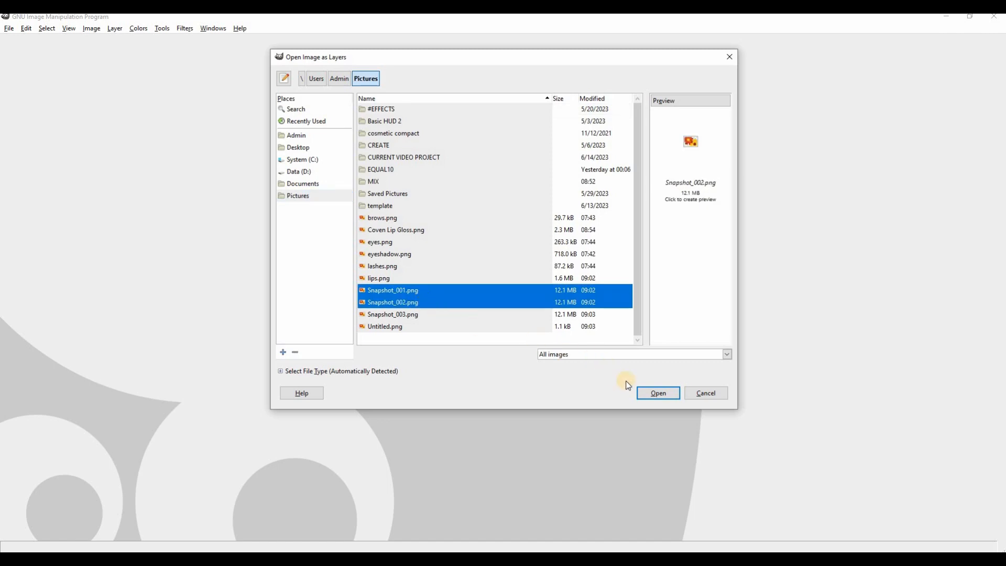
pyautogui.click(649, 392)
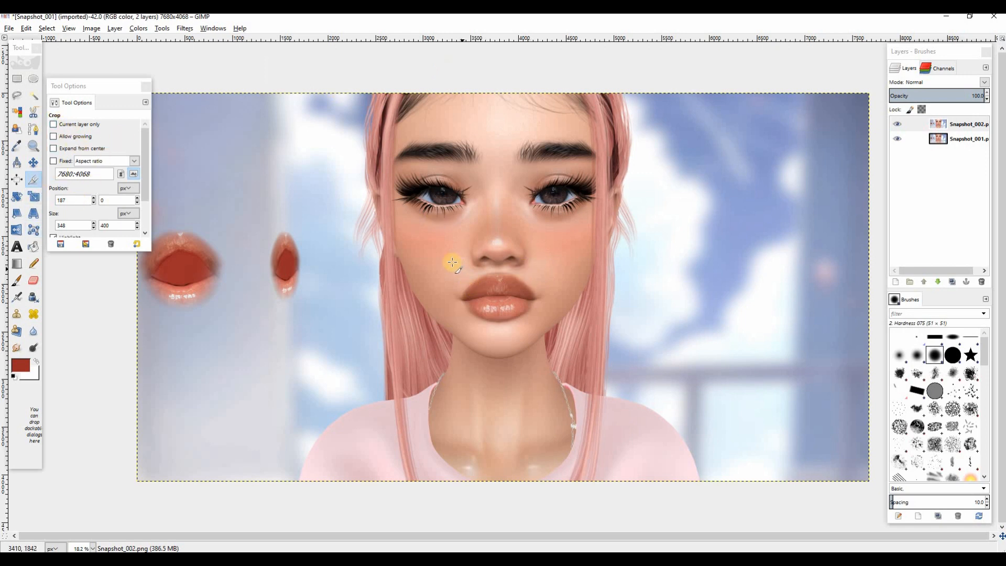
# Crop the snapshot image tightly around the avatar's lips to about 1144 x 792 px.
pyautogui.moveTo(451, 261); pyautogui.dragTo(560, 335)
pyautogui.moveTo(511, 293); pyautogui.dragTo(502, 296)
pyautogui.click(503, 296)
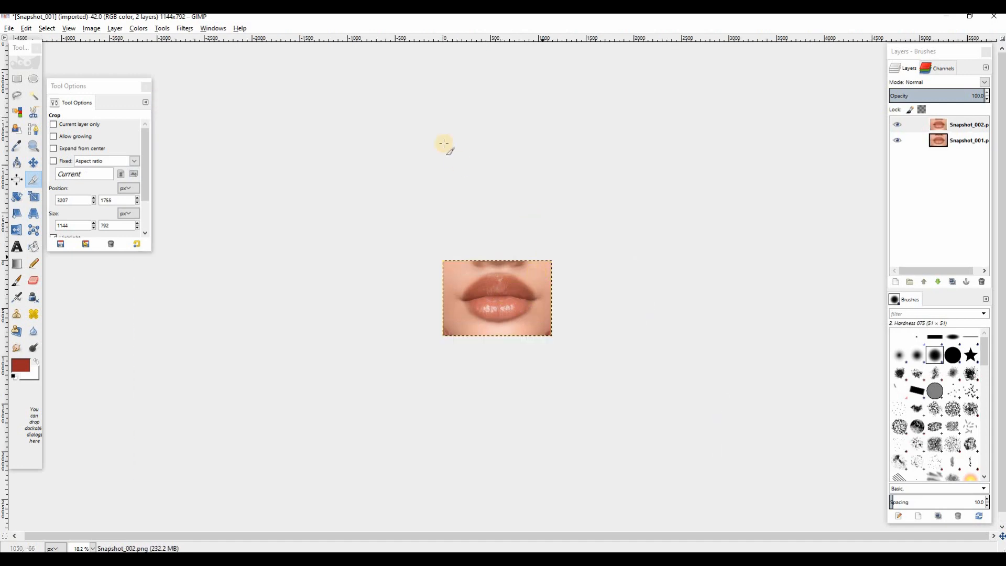
# Apply the Sharpen filter to the cropped Snapshot_002 layer.
pyautogui.click(184, 28)
pyautogui.moveTo(287, 99)
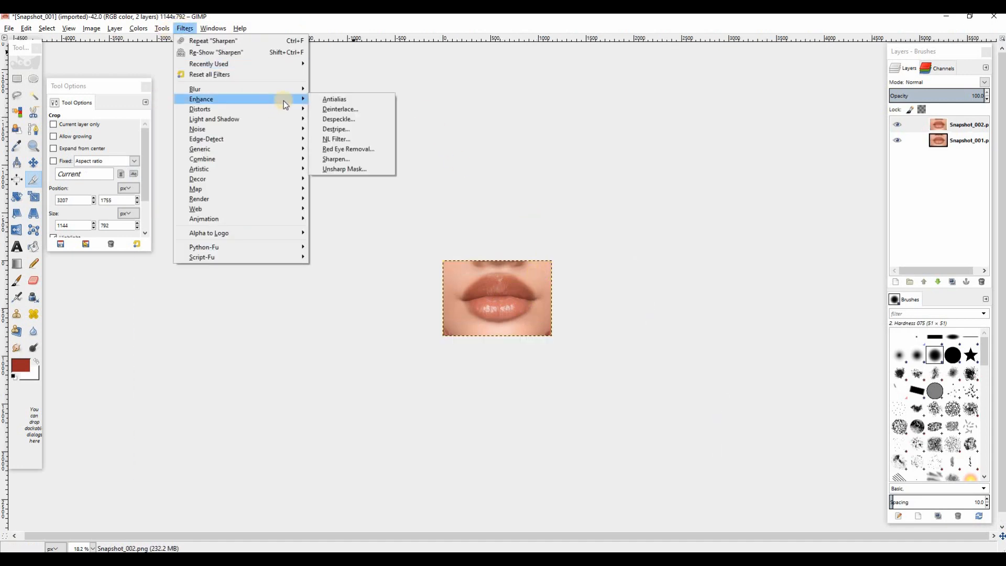
pyautogui.click(362, 157)
pyautogui.click(521, 368)
pyautogui.press('Tab')
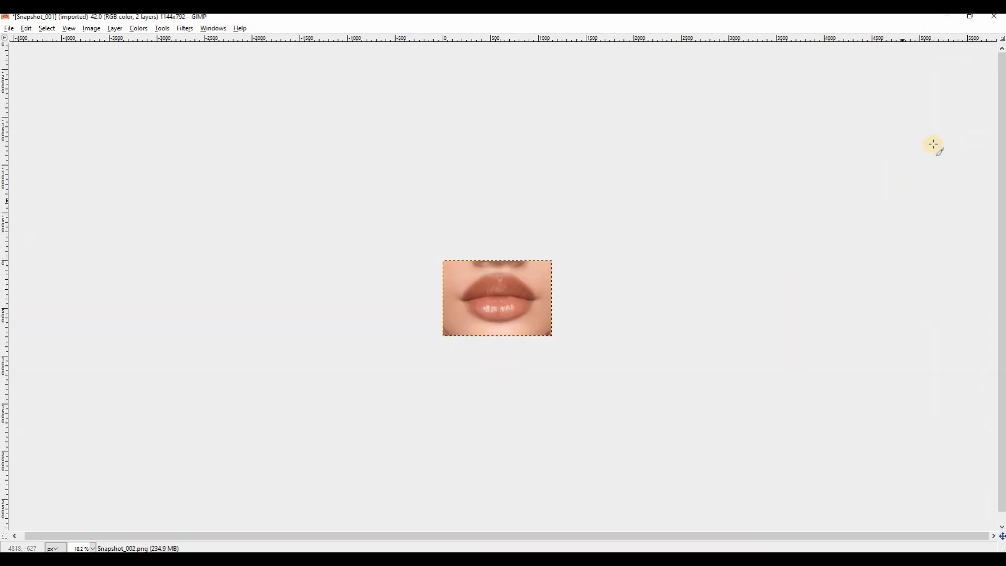
pyautogui.press('Tab')
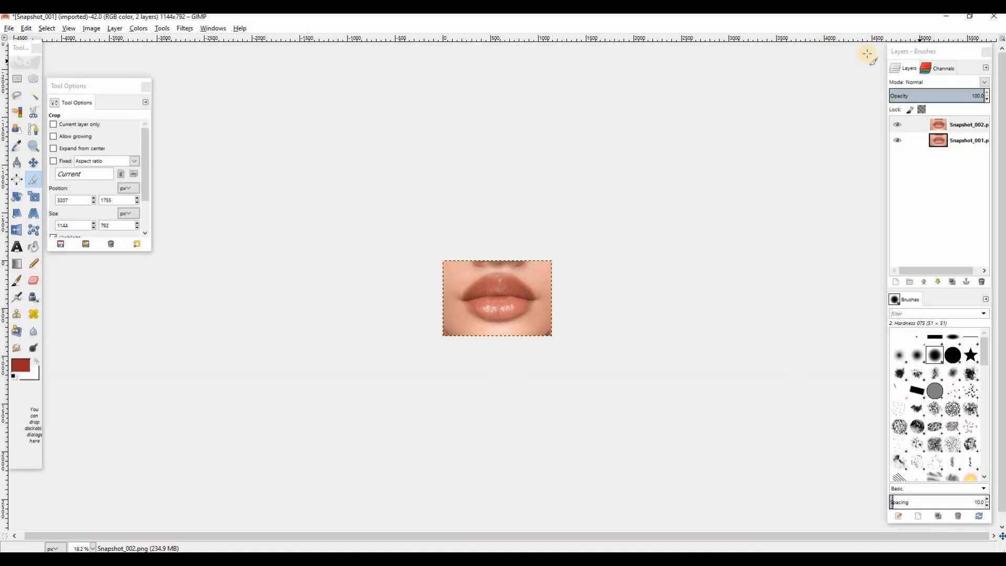
# Select the Snapshot_001 layer and apply the Sharpen filter with sharpness 40.
pyautogui.click(912, 140)
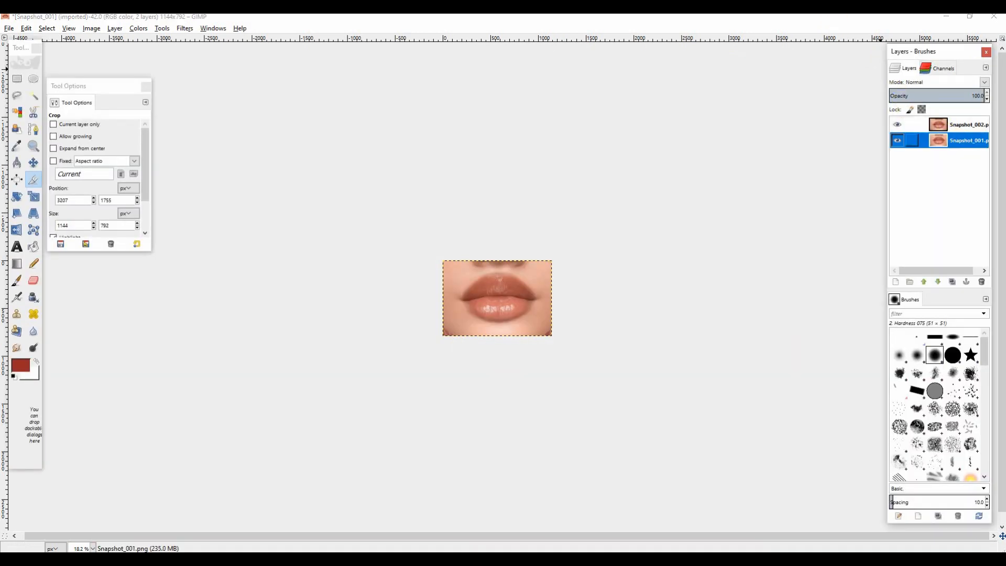
pyautogui.click(186, 30)
pyautogui.moveTo(285, 96)
pyautogui.click(348, 158)
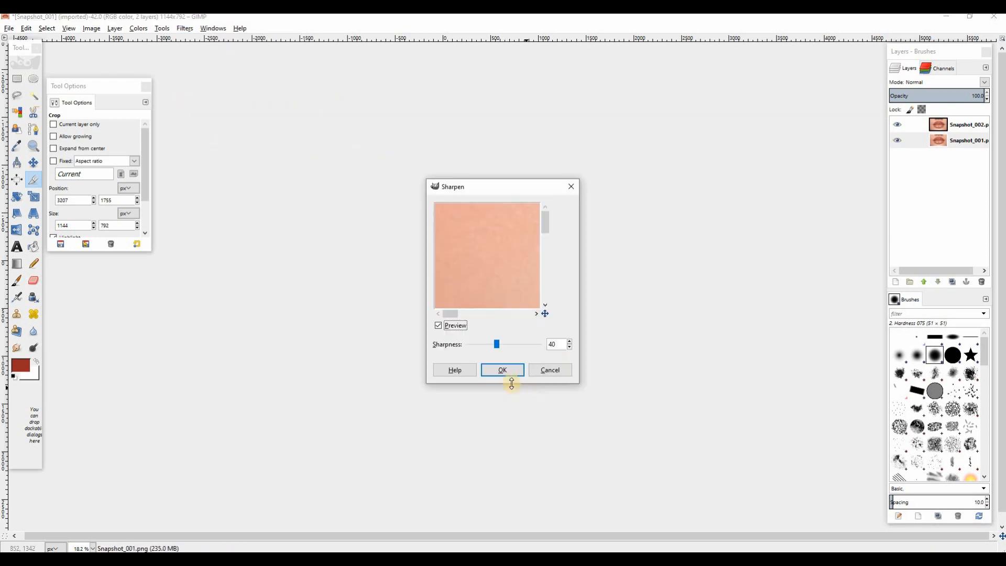
pyautogui.click(508, 370)
pyautogui.press('Tab')
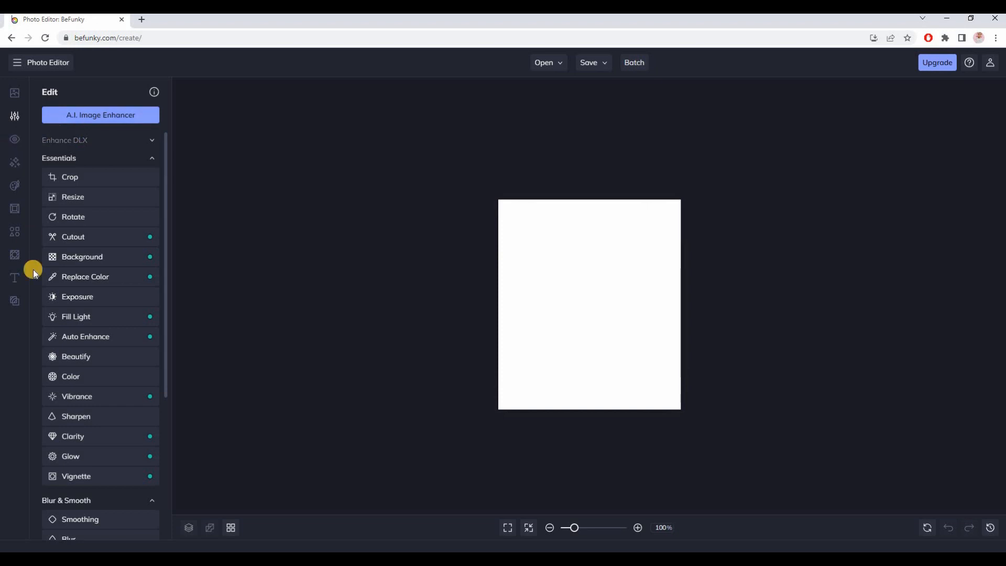
# Switch to BeFunky, add a square shape to the blank canvas and fill it with black (#000000).
pyautogui.click(14, 232)
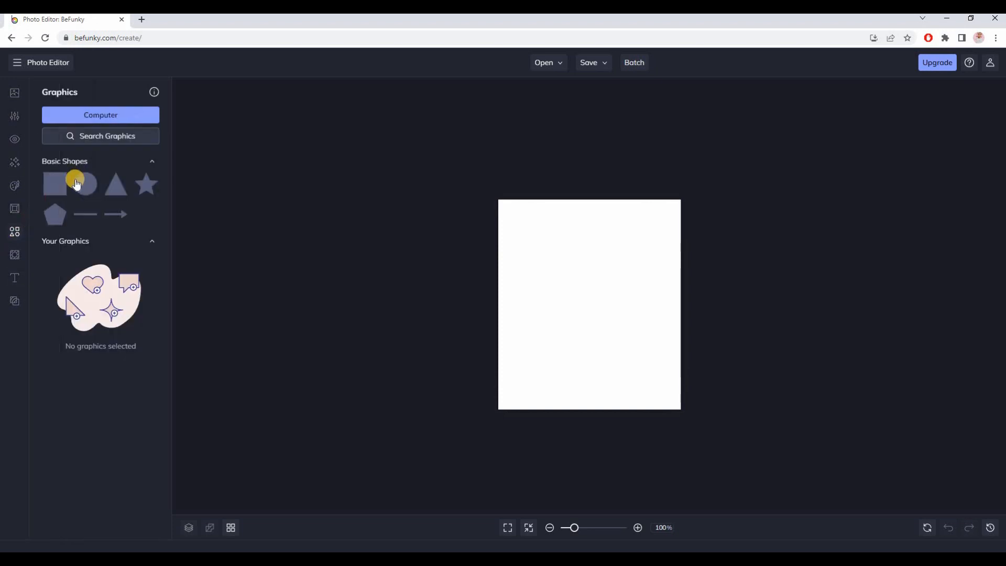
pyautogui.moveTo(76, 184); pyautogui.dragTo(652, 265)
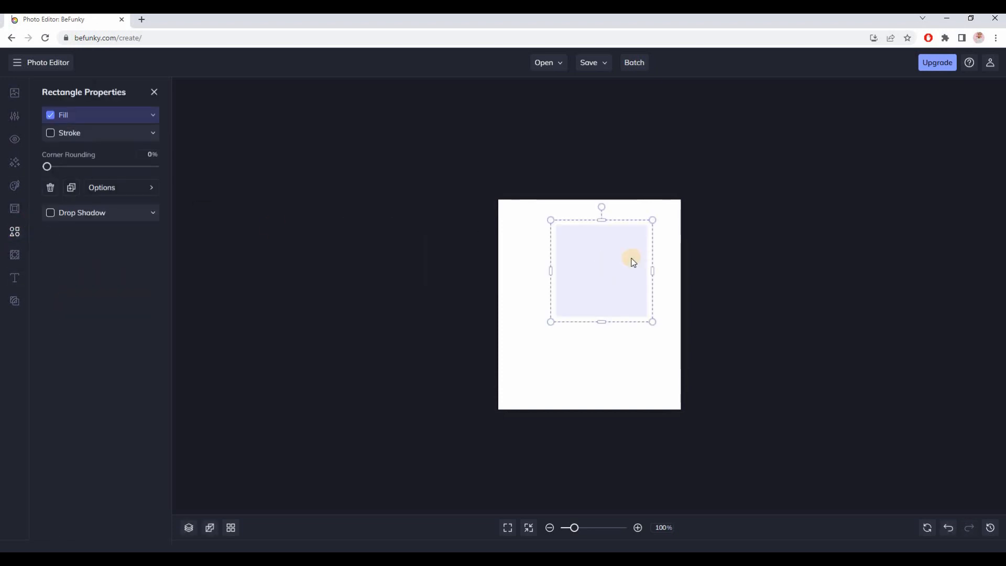
pyautogui.click(151, 116)
pyautogui.click(149, 138)
pyautogui.click(202, 284)
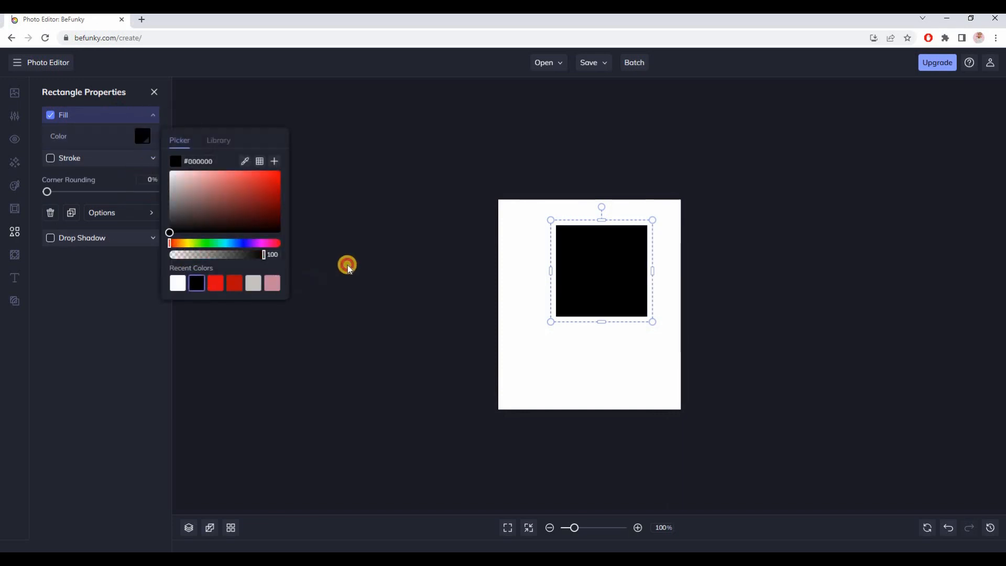
pyautogui.click(347, 265)
# Resize the black square to under half the canvas width, duplicate it and align both squares side by side.
pyautogui.moveTo(652, 322); pyautogui.dragTo(586, 271)
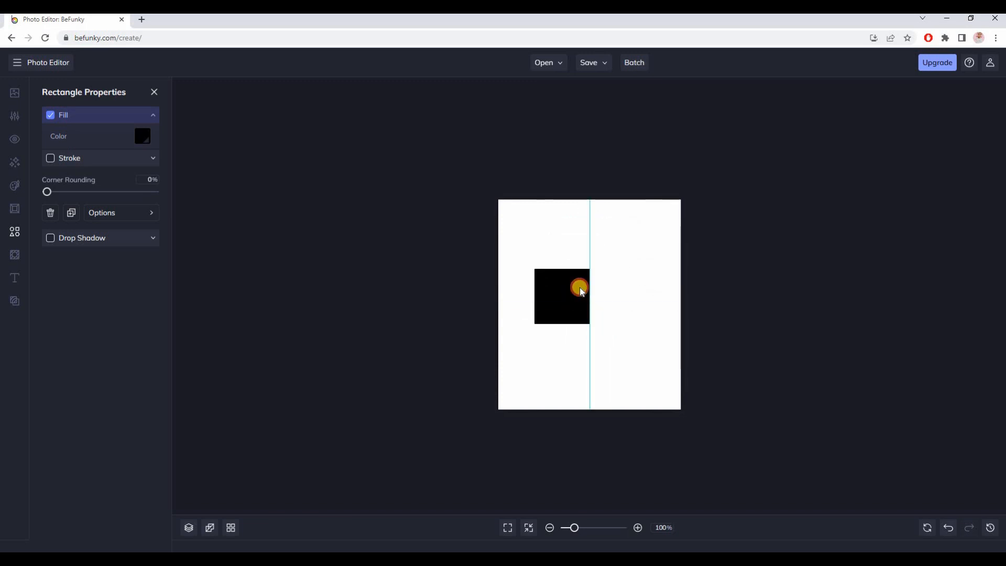
pyautogui.moveTo(563, 317); pyautogui.dragTo(548, 313)
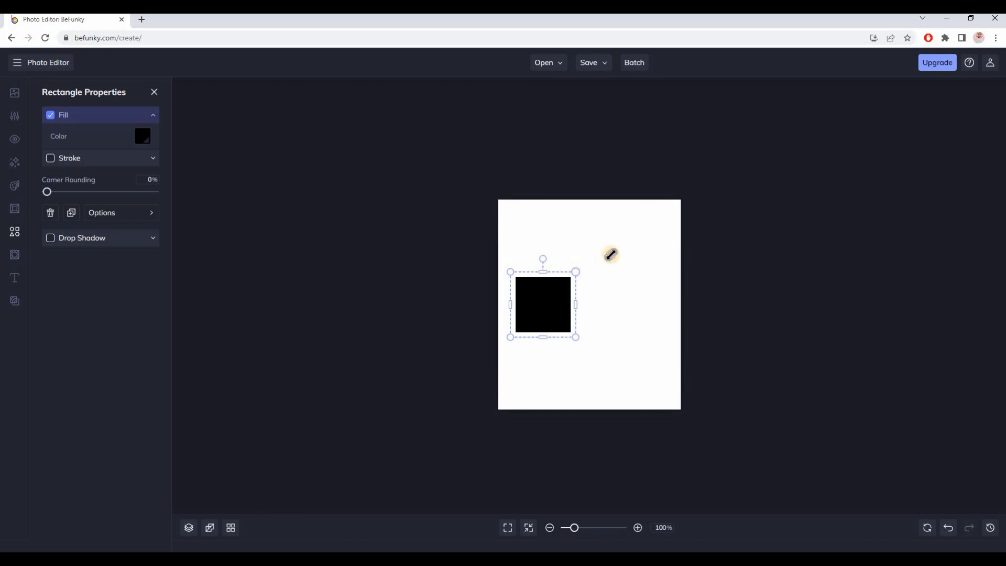
pyautogui.moveTo(611, 254); pyautogui.dragTo(638, 302)
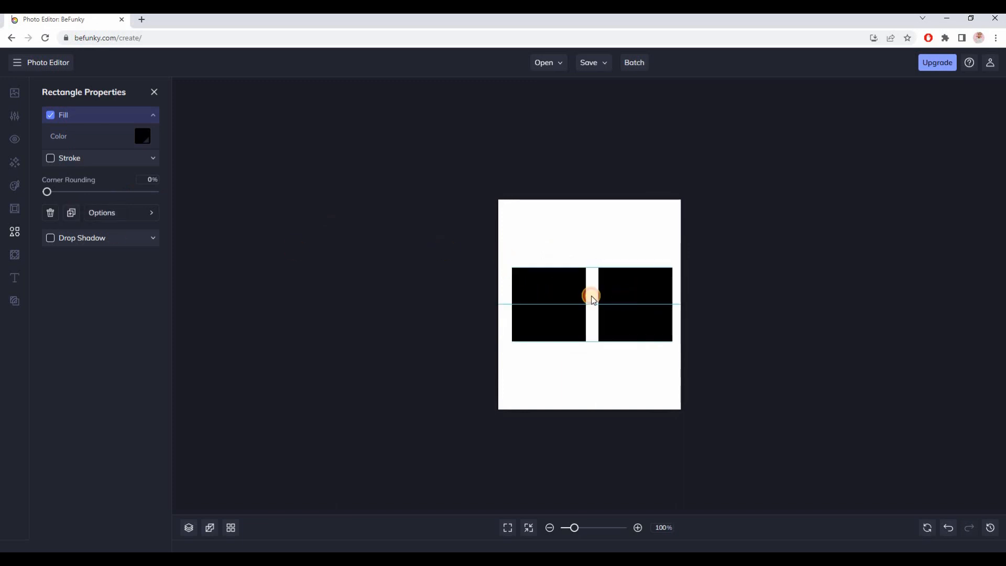
pyautogui.click(552, 298)
pyautogui.moveTo(549, 302); pyautogui.dragTo(545, 301)
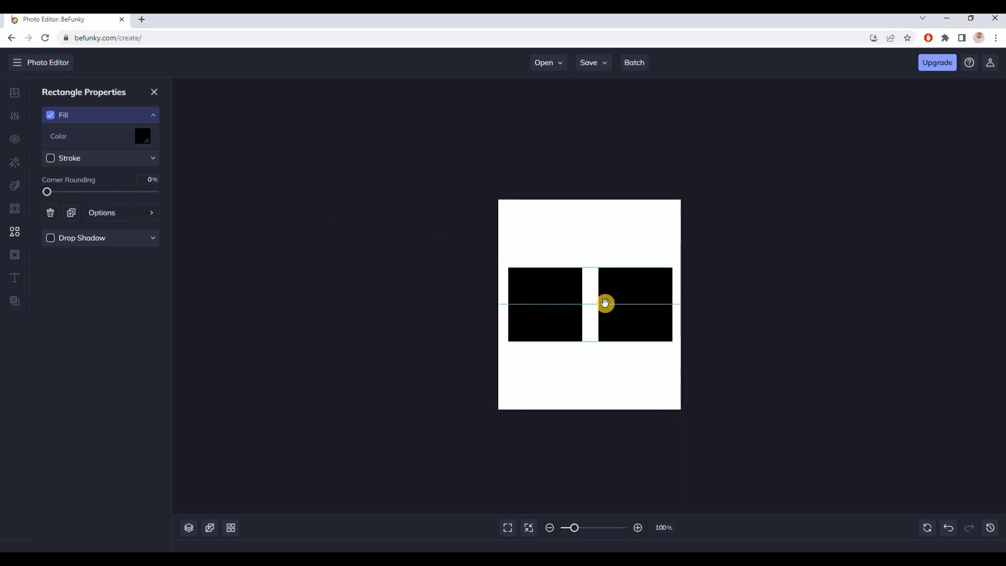
# Shrink the right square to 121 x 121, move it to the canvas's upper right and delete the left square.
pyautogui.click(636, 286)
pyautogui.moveTo(677, 268); pyautogui.dragTo(672, 194)
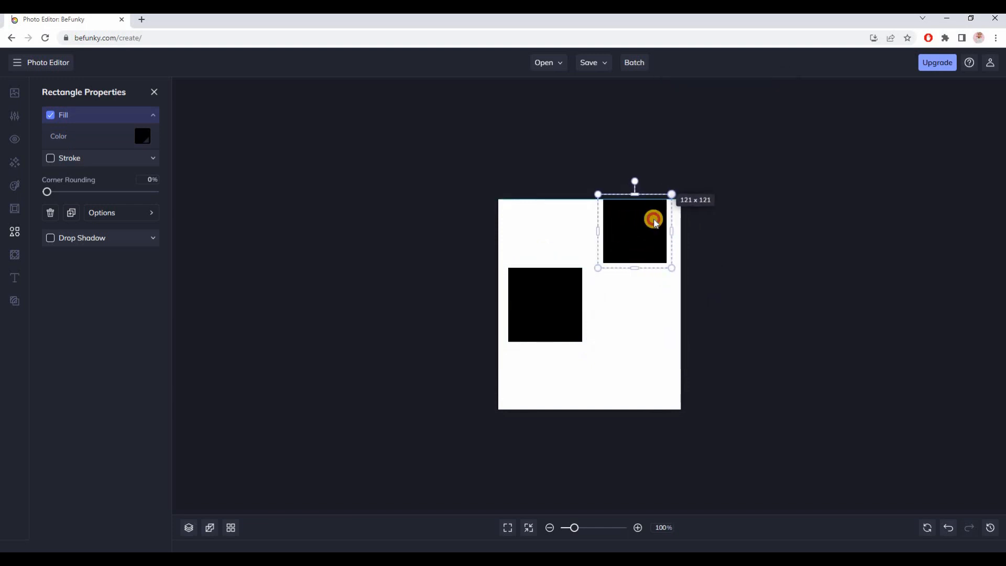
pyautogui.moveTo(646, 228); pyautogui.dragTo(644, 239)
pyautogui.click(550, 272)
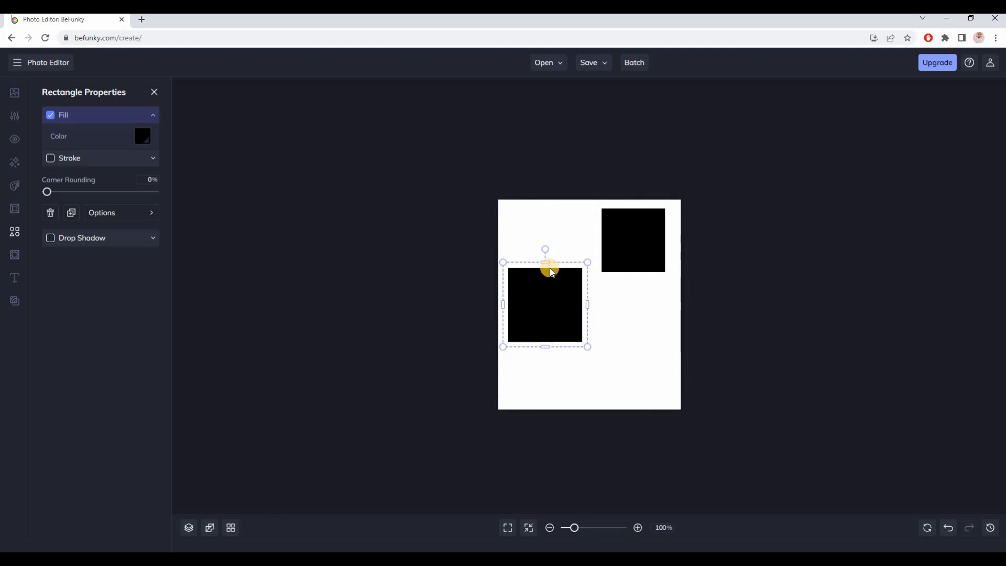
pyautogui.press('Delete')
# Duplicate the remaining black square and align the copy beside it at the canvas's upper left.
pyautogui.click(622, 236)
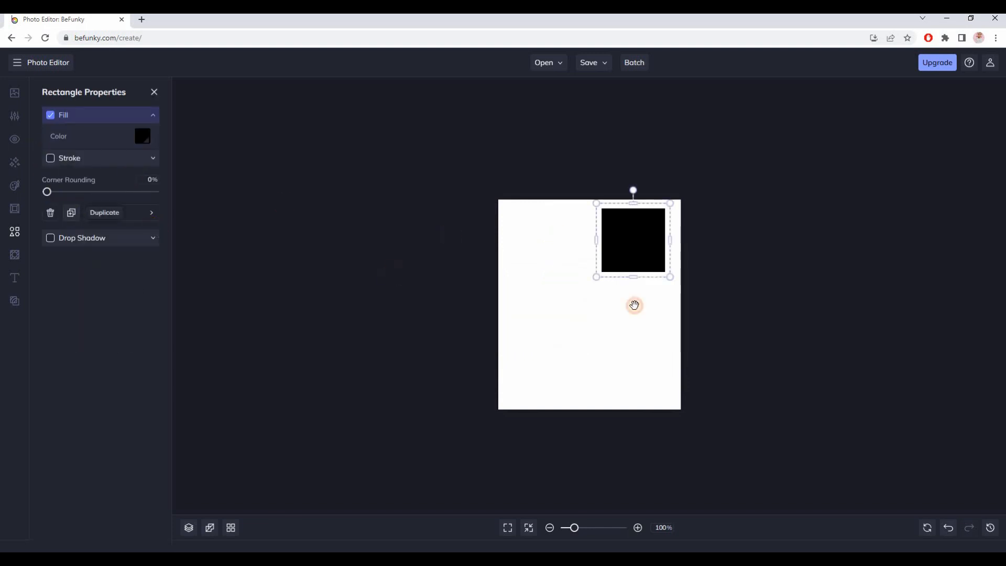
pyautogui.moveTo(627, 265); pyautogui.dragTo(546, 258)
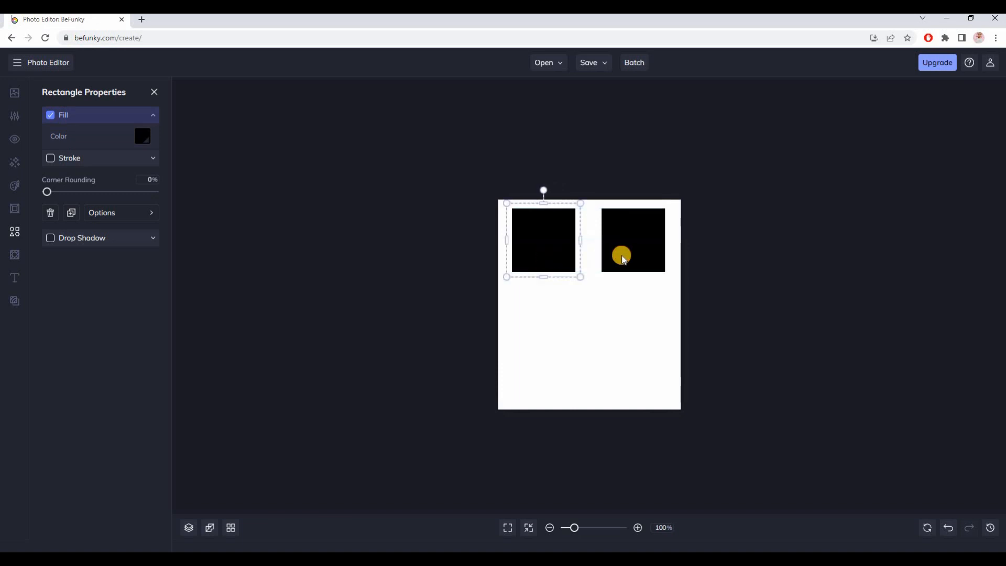
pyautogui.click(631, 240)
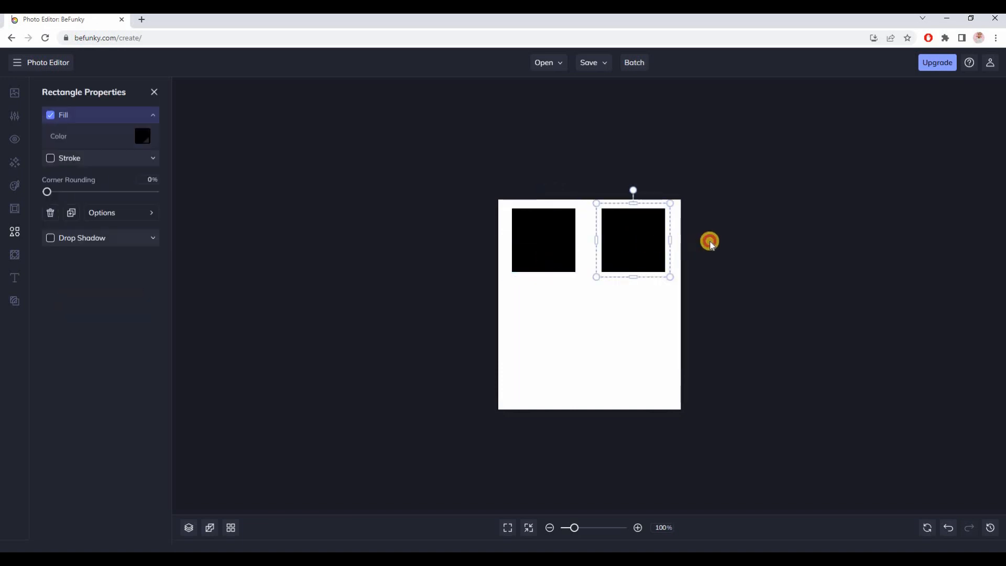
# Select both black squares and duplicate the pair into two more rows below.
pyautogui.moveTo(709, 242); pyautogui.dragTo(496, 242)
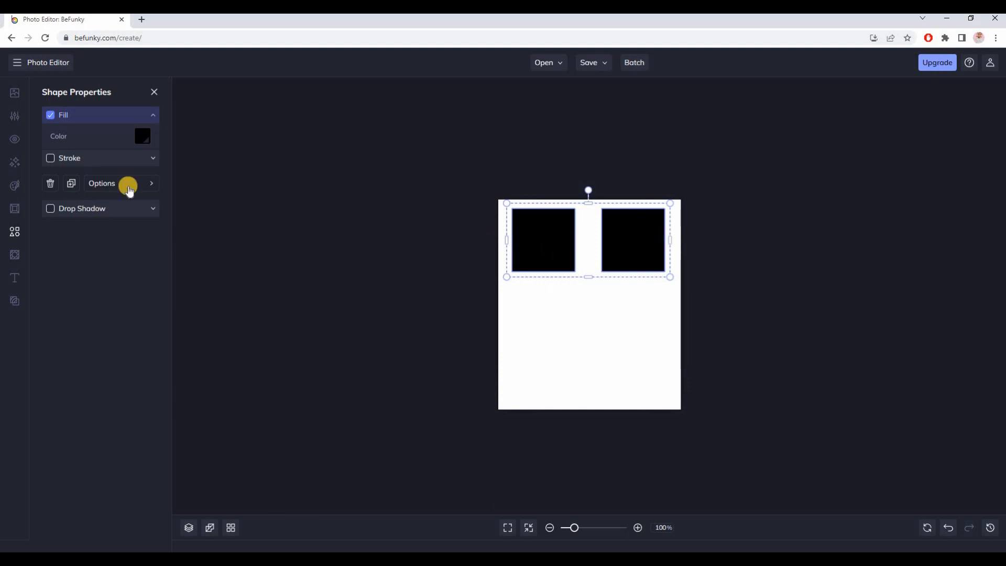
pyautogui.click(71, 183)
pyautogui.moveTo(643, 253); pyautogui.dragTo(626, 362)
pyautogui.click(613, 189)
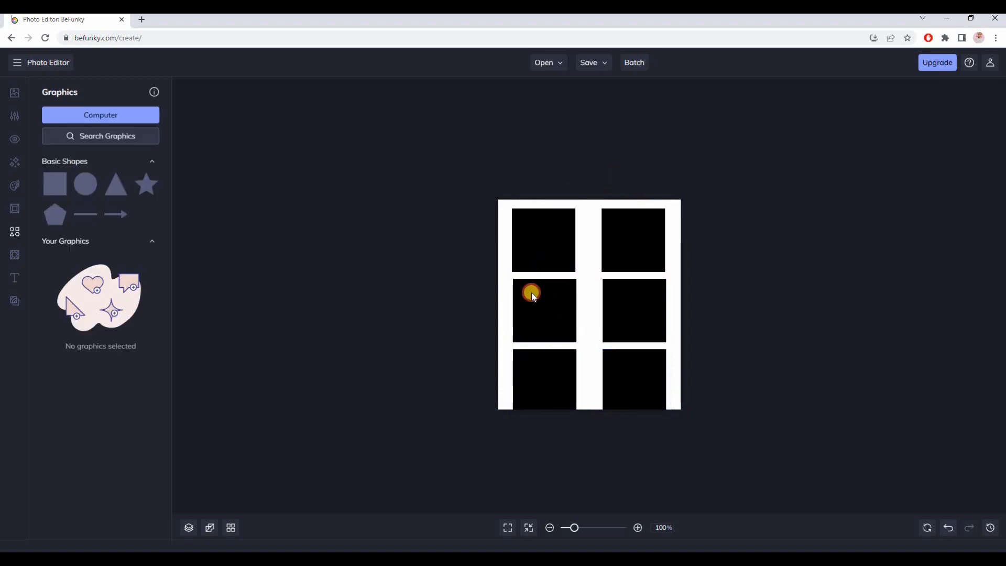
# Delete the four black squares in the middle and bottom rows.
pyautogui.click(542, 338)
pyautogui.press('Delete')
pyautogui.click(568, 381)
pyautogui.press('Delete')
pyautogui.click(623, 359)
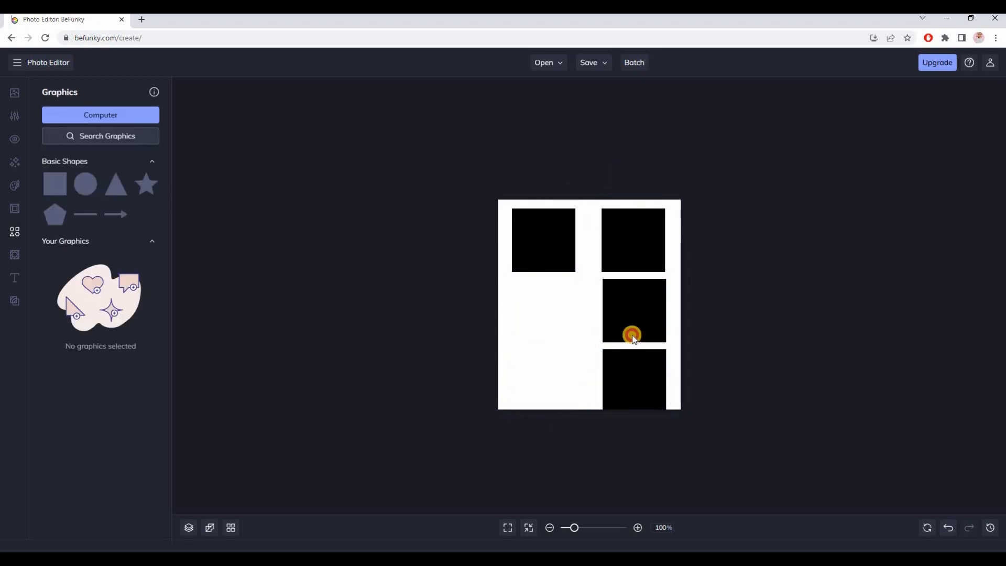
pyautogui.press('Delete')
pyautogui.click(630, 323)
pyautogui.press('Delete')
# Move the two remaining black squares down to the canvas's vertical middle, side by side.
pyautogui.click(619, 281)
pyautogui.moveTo(619, 264); pyautogui.dragTo(619, 325)
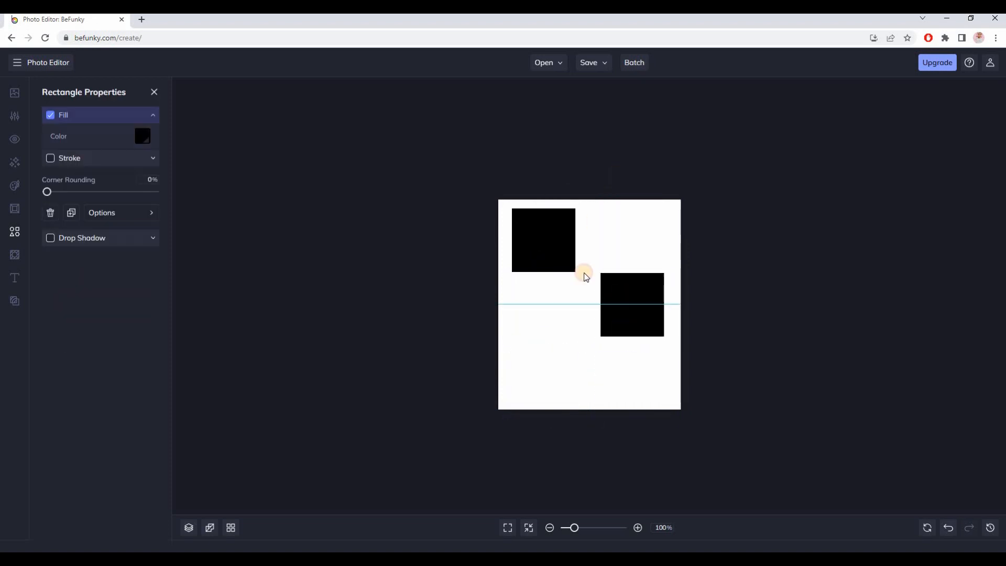
pyautogui.moveTo(557, 268); pyautogui.dragTo(551, 325)
pyautogui.click(311, 234)
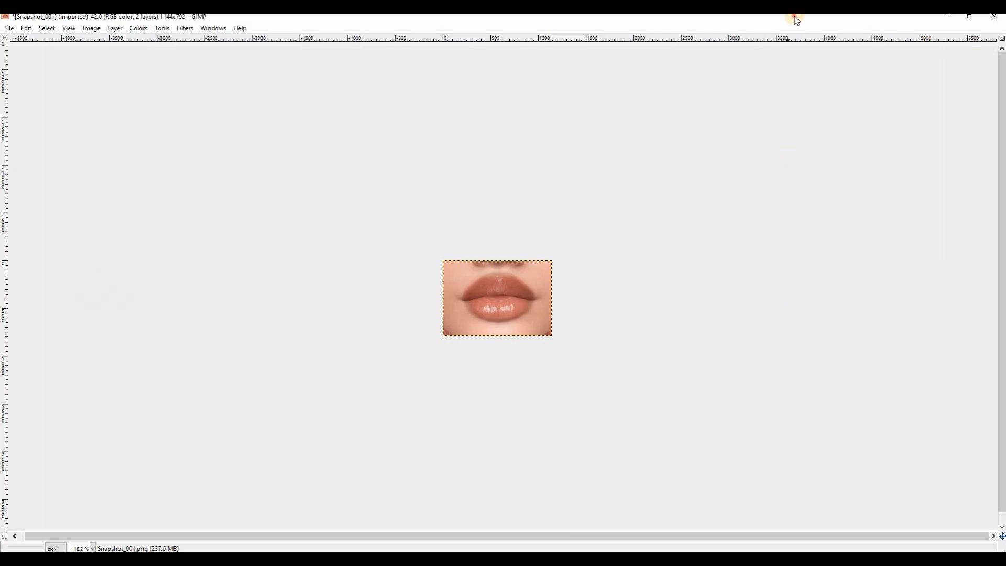
# Switch to GIMP, hide the Snapshot_002 layer and export the visible lip image as a PNG to Pictures.
pyautogui.click(796, 20)
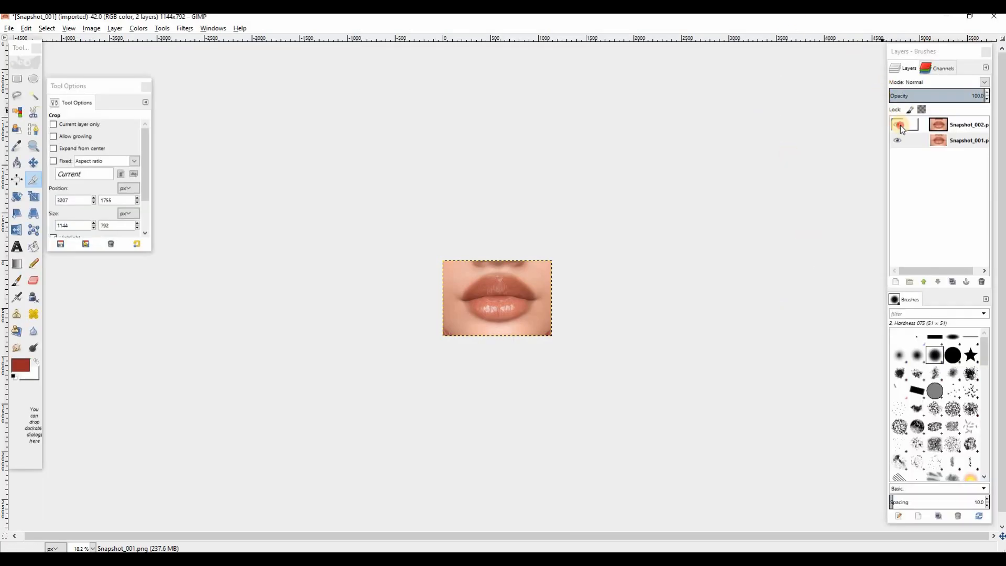
pyautogui.click(899, 126)
pyautogui.hotkey('ctrl', 'shift', 'e')
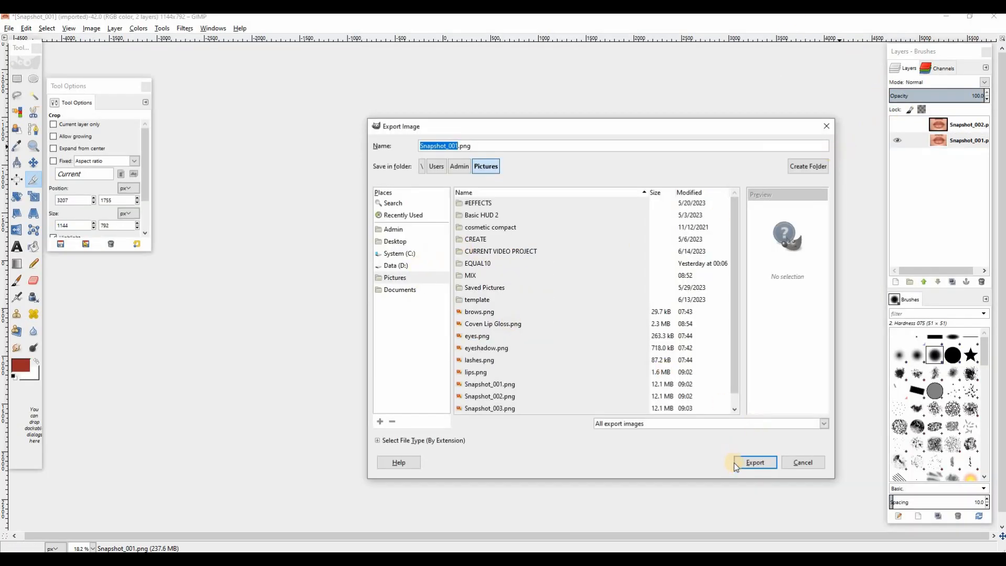
pyautogui.click(755, 462)
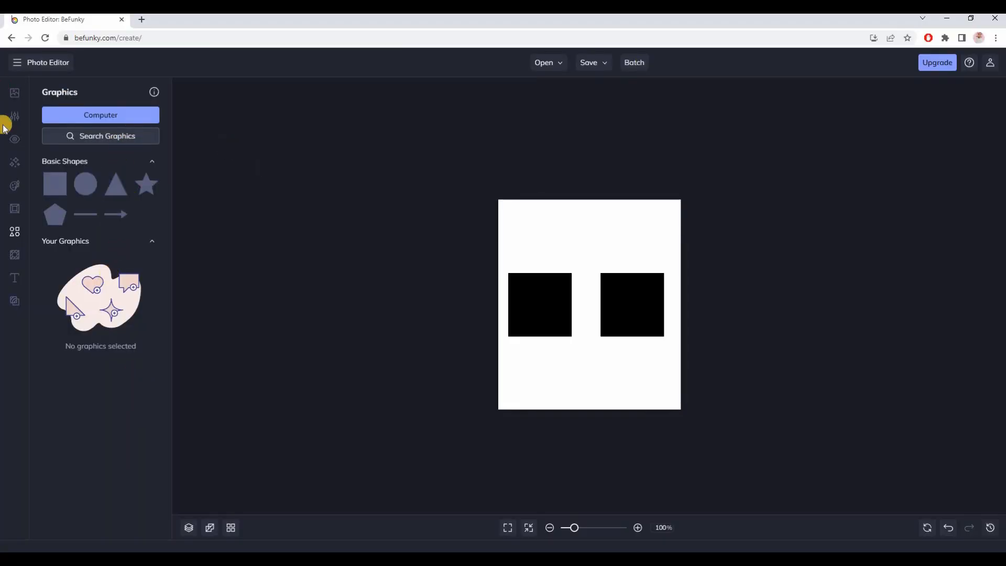
pyautogui.click(39, 90)
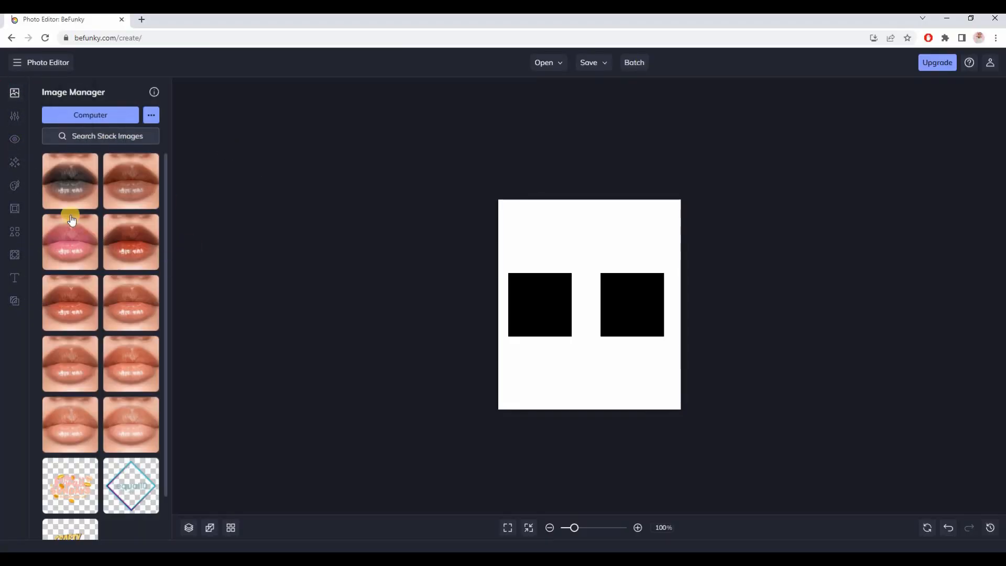
pyautogui.moveTo(132, 425); pyautogui.dragTo(524, 310)
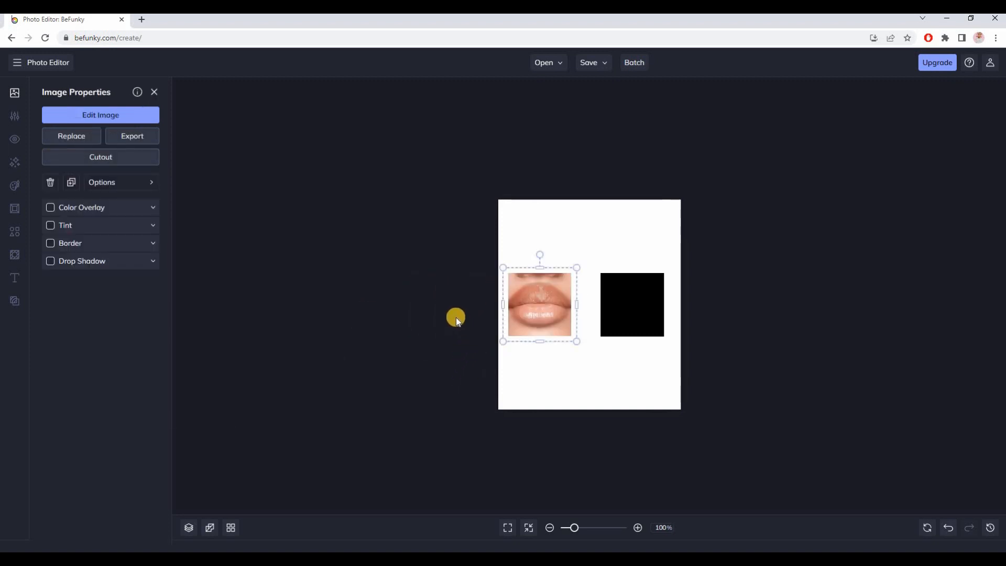
pyautogui.press('Delete')
pyautogui.click(635, 313)
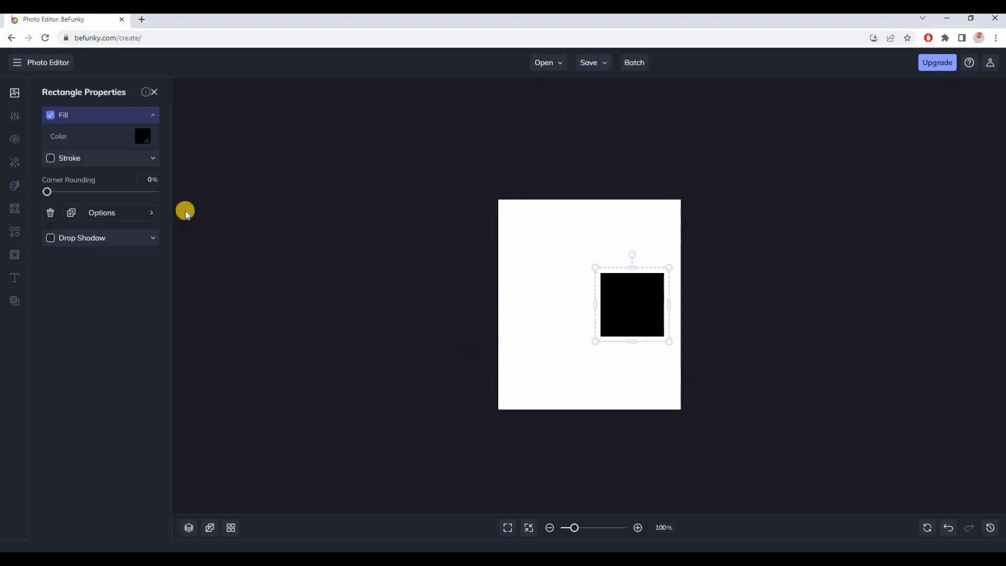
pyautogui.moveTo(635, 319); pyautogui.dragTo(548, 304)
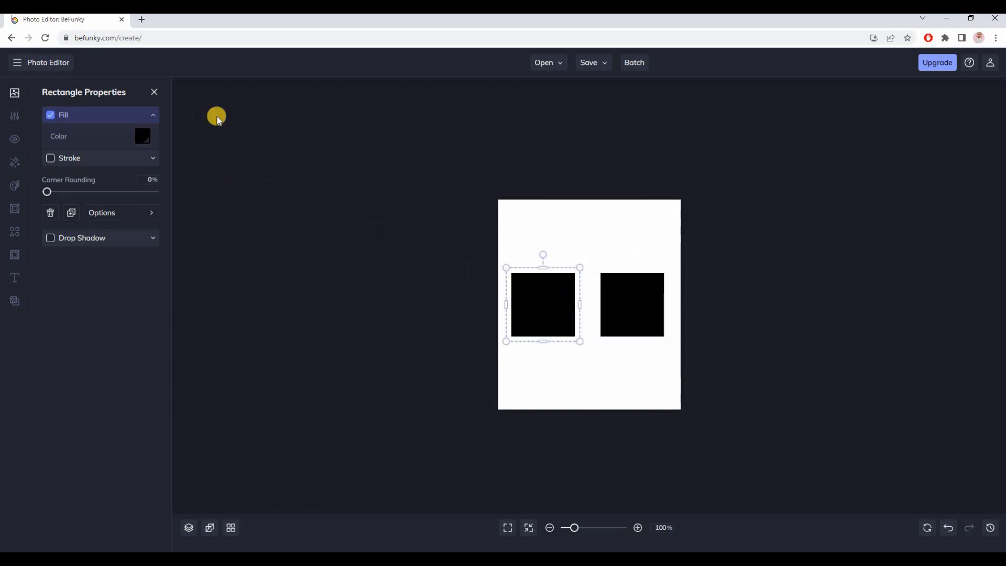
# Remove all the old lip images from the Image Manager, keeping the three logo graphics.
pyautogui.click(23, 118)
pyautogui.click(15, 101)
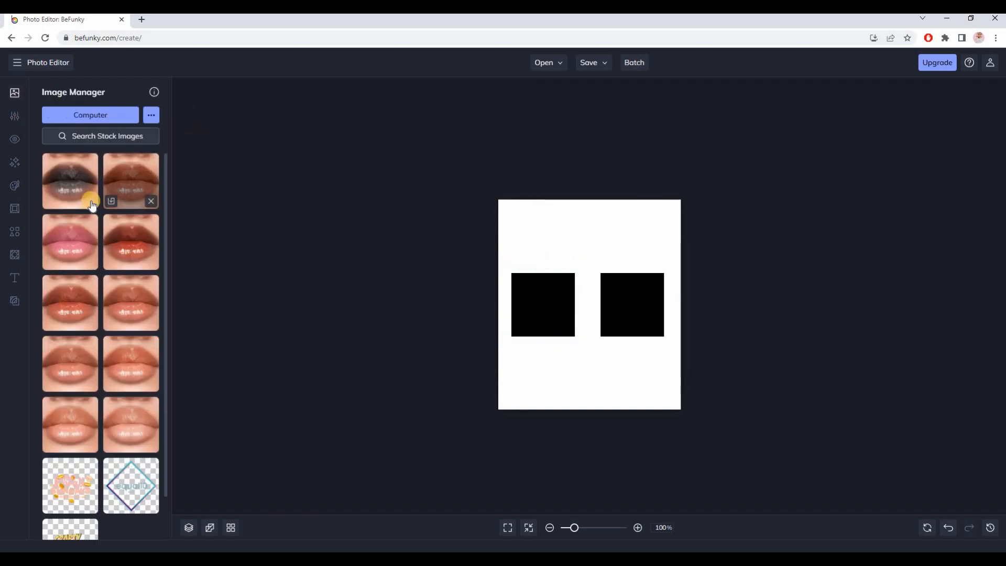
pyautogui.click(92, 204)
pyautogui.click(92, 204)
pyautogui.click(92, 203)
pyautogui.click(92, 203)
pyautogui.click(91, 204)
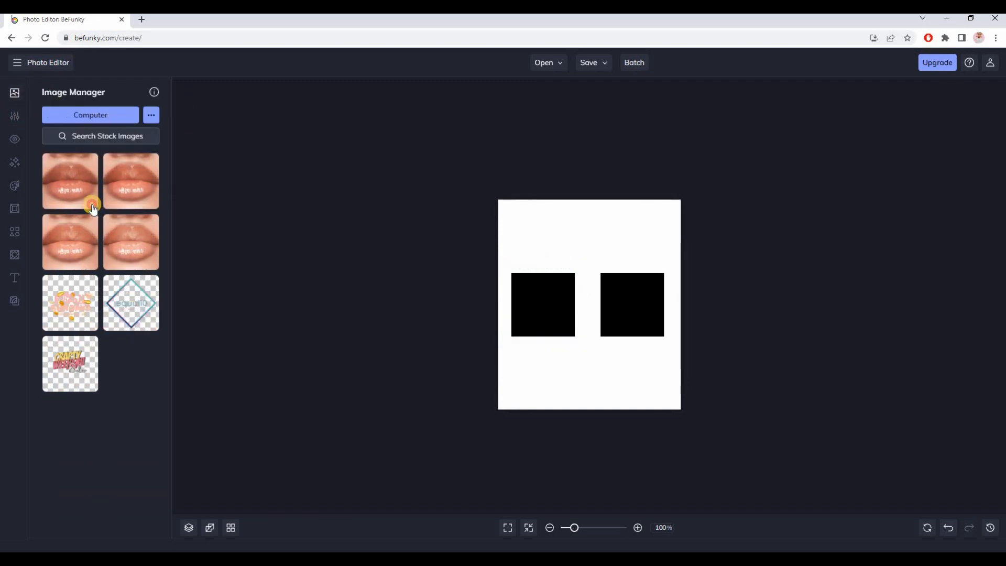
pyautogui.click(92, 204)
pyautogui.click(92, 204)
pyautogui.click(92, 204)
pyautogui.click(92, 204)
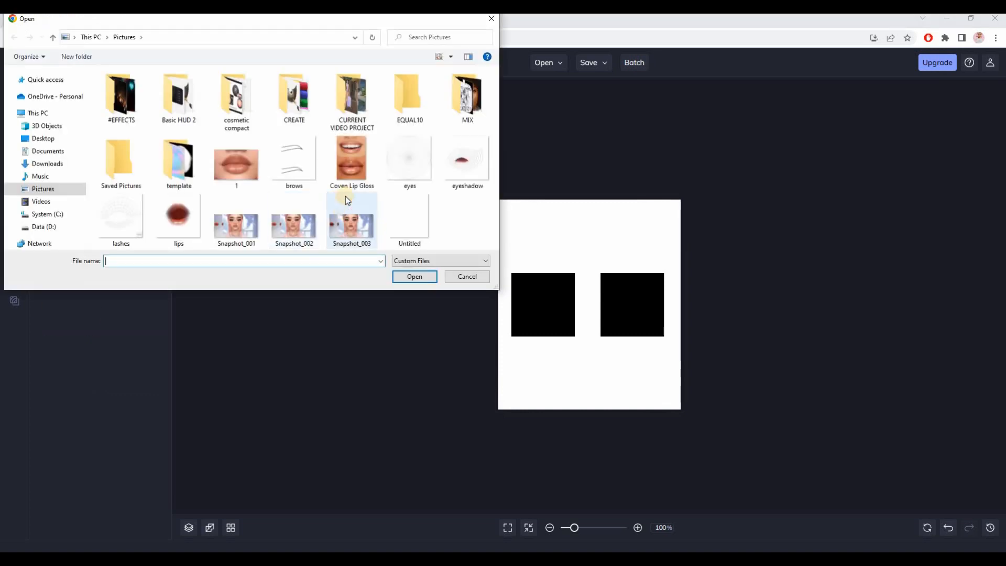
# Import the image file 1 from Pictures and fill the left black square with it.
pyautogui.click(241, 171)
pyautogui.click(414, 276)
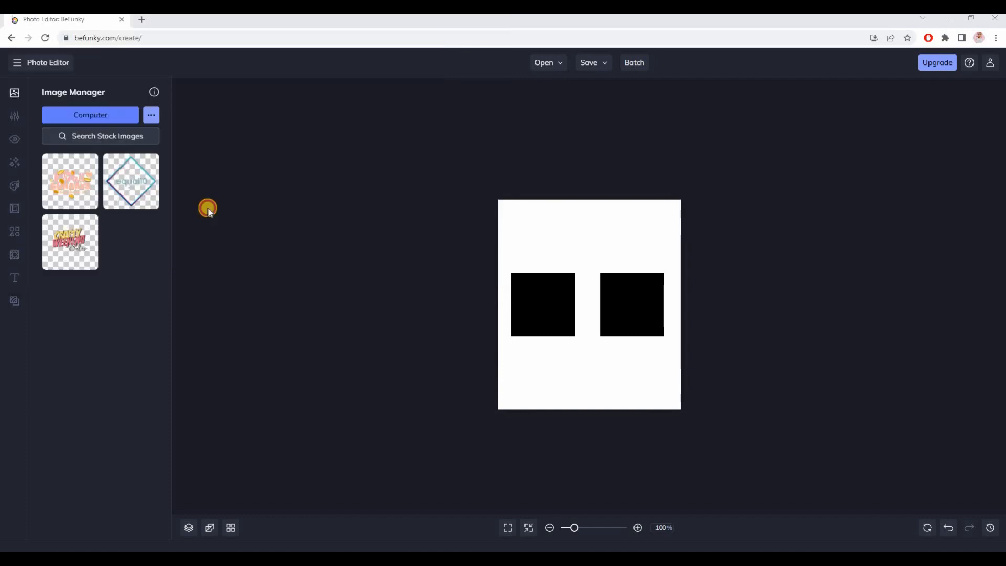
pyautogui.moveTo(70, 181); pyautogui.dragTo(551, 298)
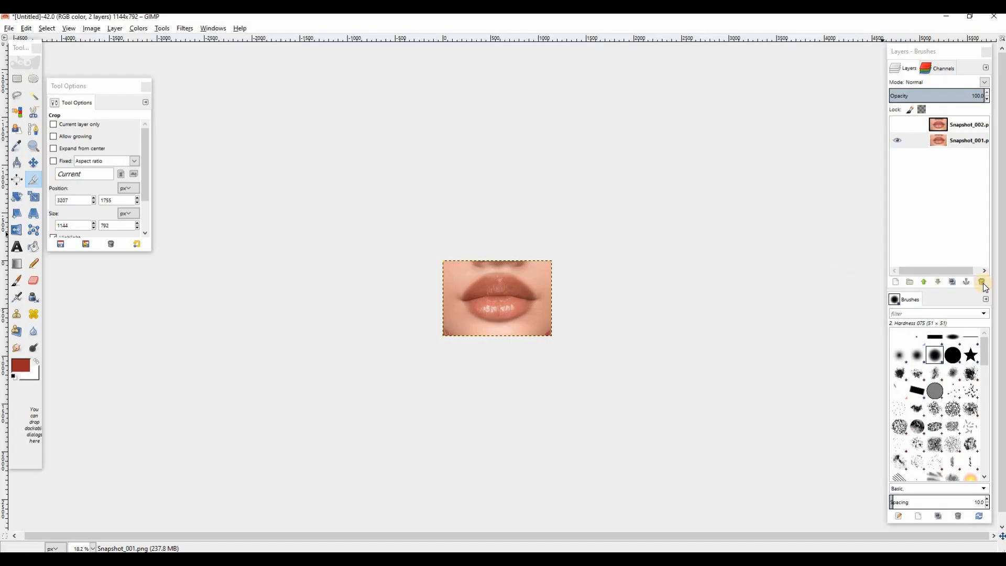
# Switch to GIMP, delete the Snapshot_001 layer, then show the Snapshot_002 layer and export it.
pyautogui.click(982, 283)
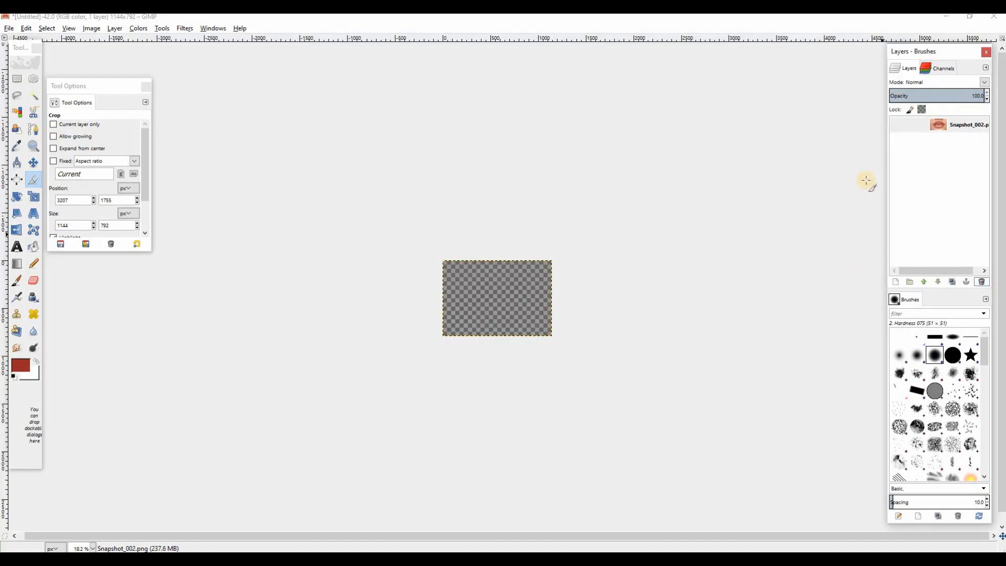
pyautogui.click(894, 126)
pyautogui.hotkey('ctrl', 'e')
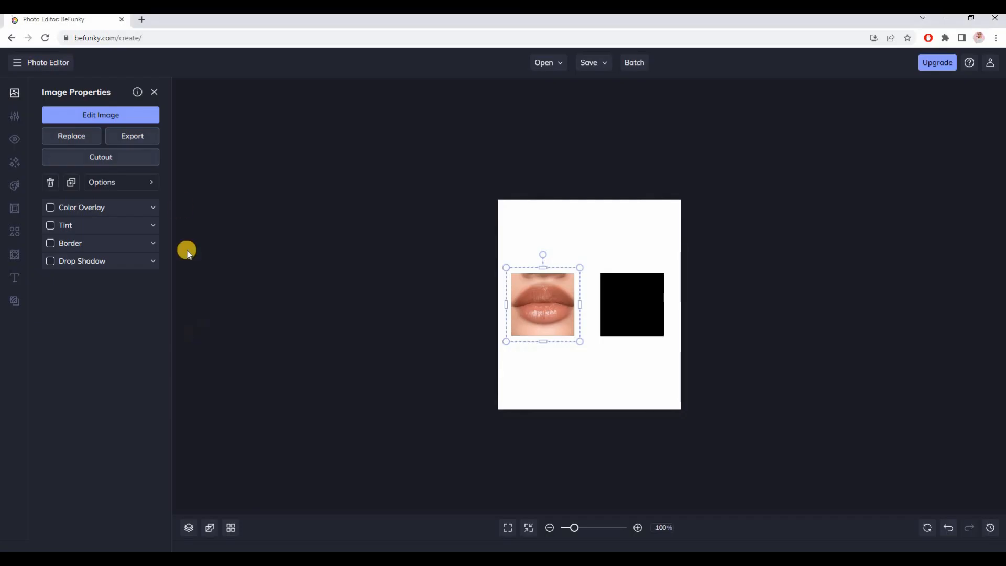
# Switch back to BeFunky, import the image file 1 from Pictures and fill the right black square with it.
pyautogui.click(202, 123)
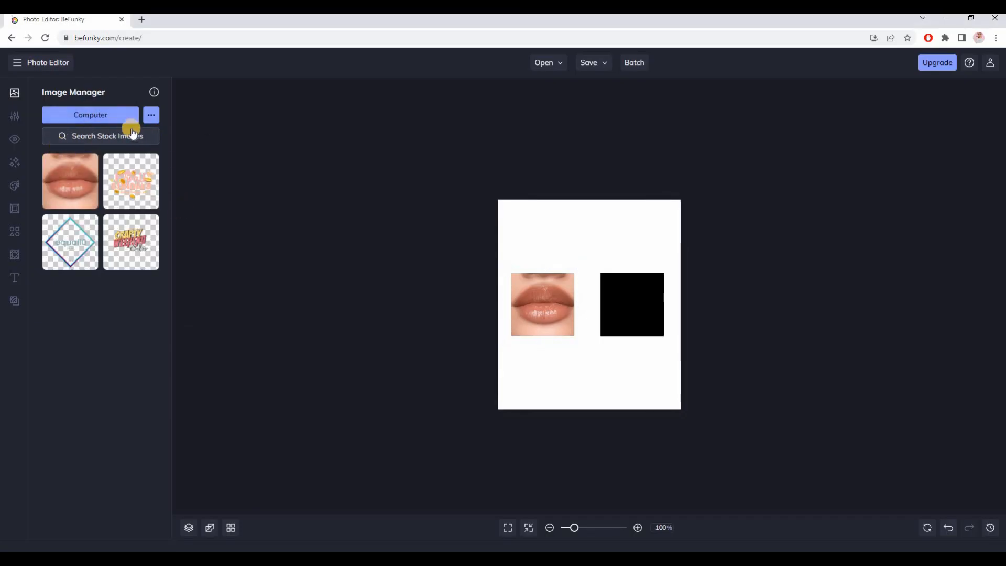
pyautogui.click(105, 115)
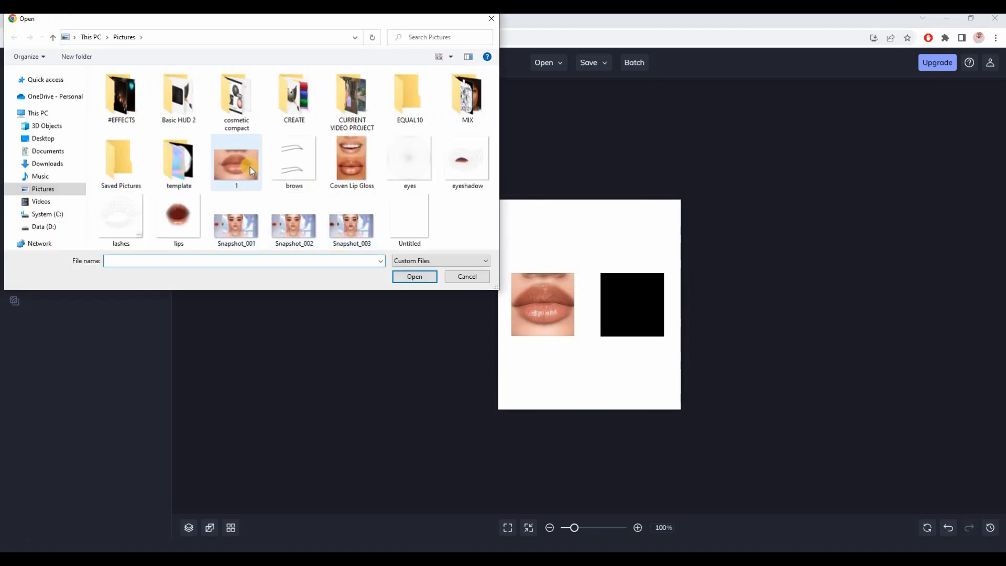
pyautogui.click(250, 168)
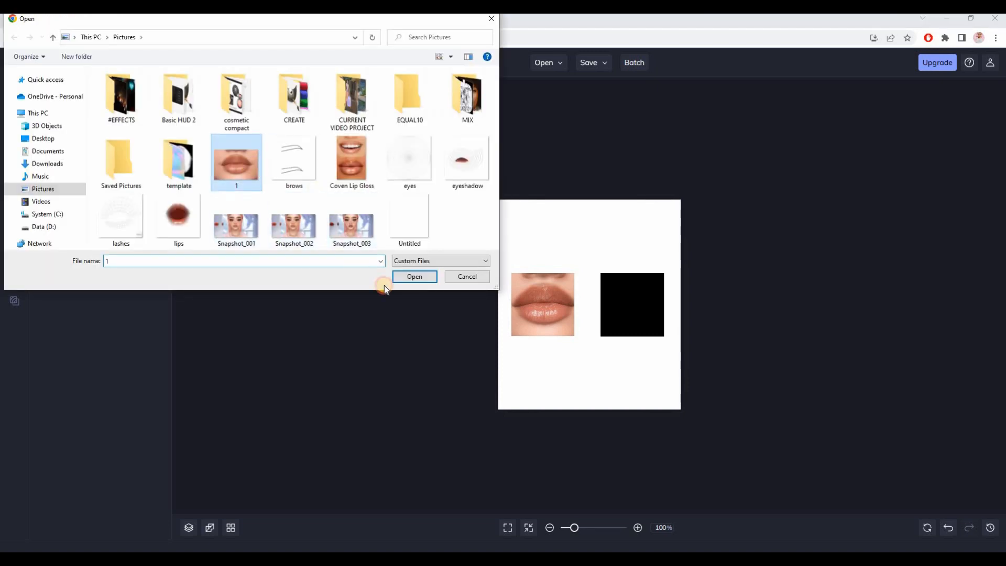
pyautogui.click(415, 276)
pyautogui.moveTo(131, 179); pyautogui.dragTo(643, 306)
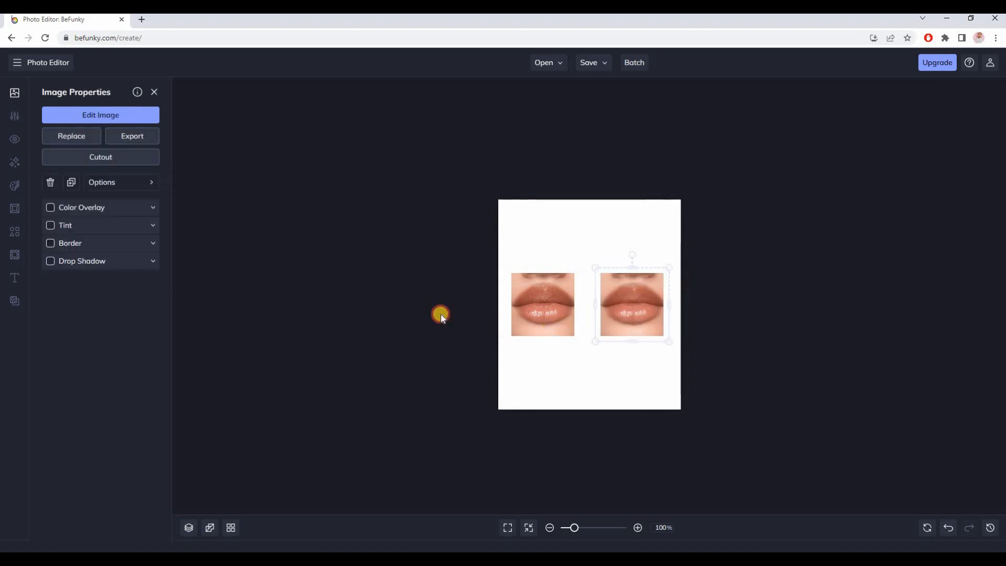
# Add a drop shadow to the left lip image with 6 px distance, 0 px blur and 12% opacity.
pyautogui.click(512, 315)
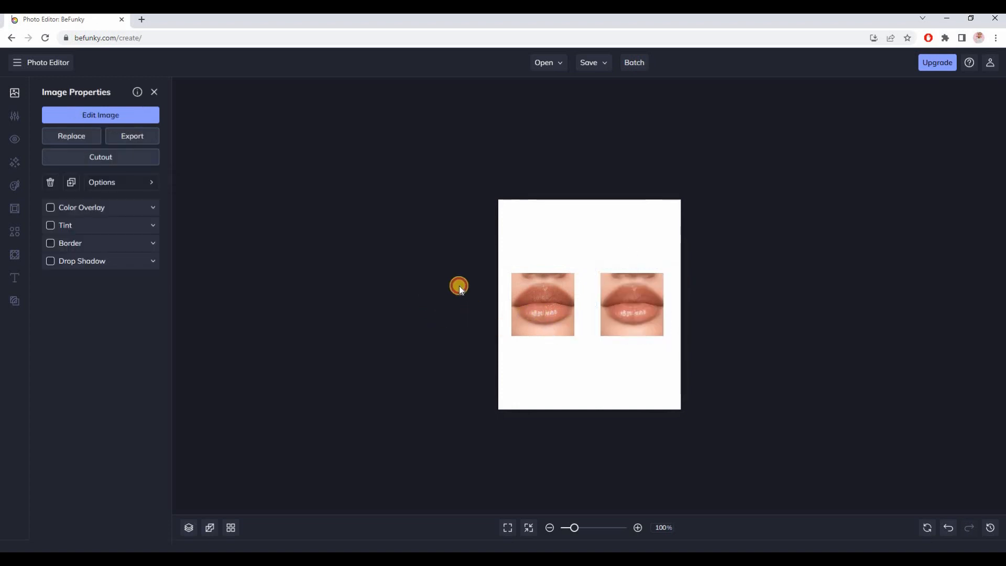
pyautogui.click(85, 262)
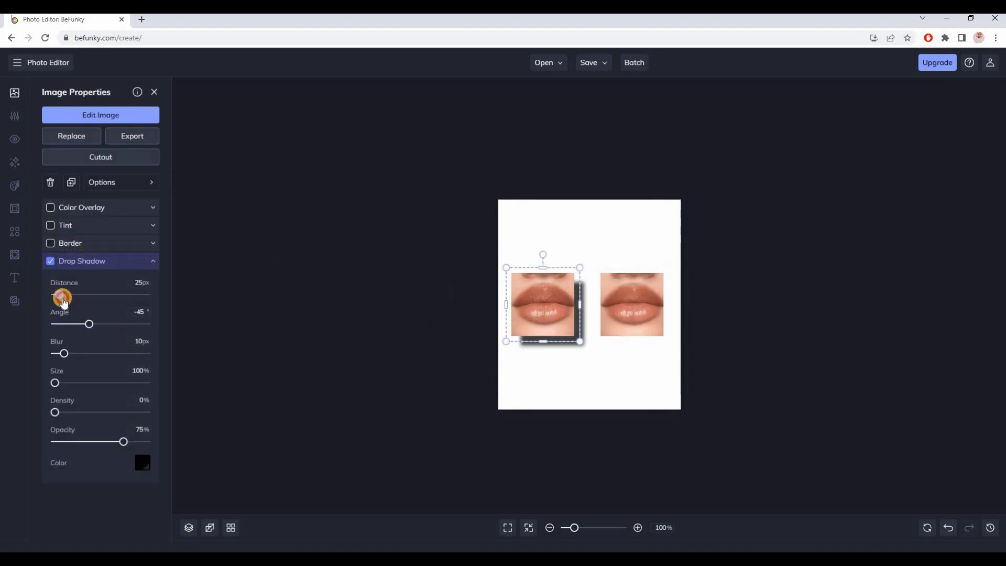
pyautogui.moveTo(63, 300); pyautogui.dragTo(58, 295)
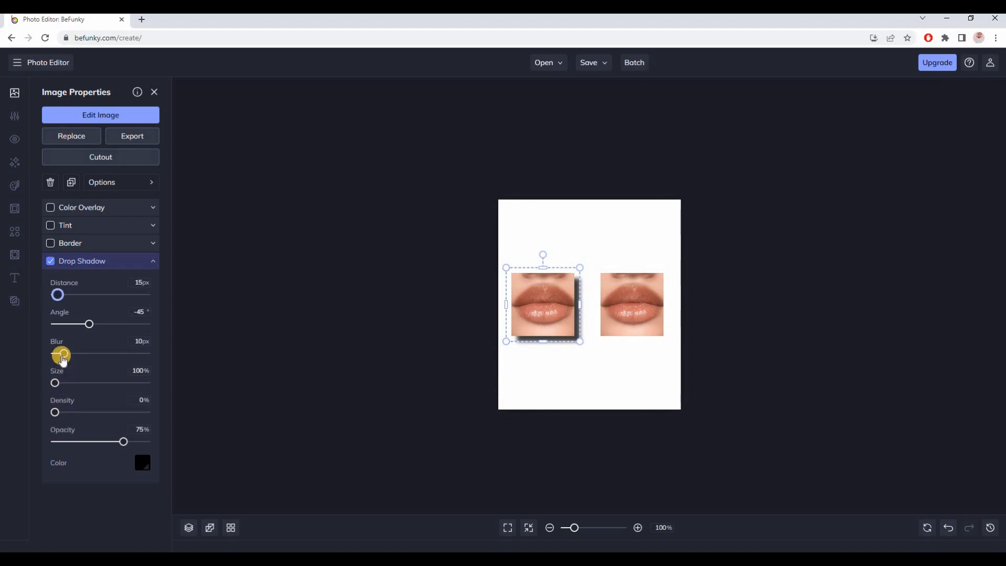
pyautogui.moveTo(63, 358); pyautogui.dragTo(22, 355)
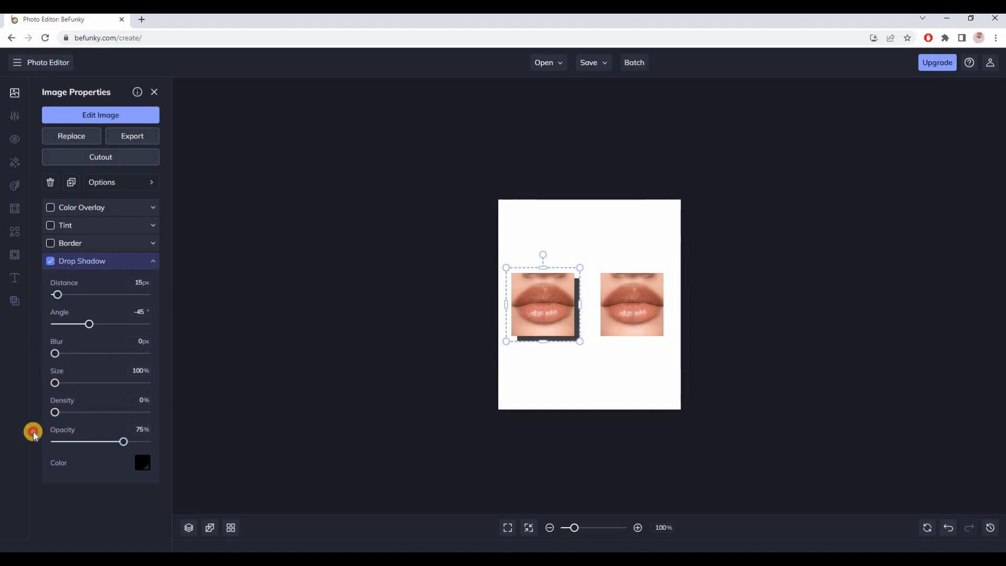
pyautogui.moveTo(108, 446); pyautogui.dragTo(65, 441)
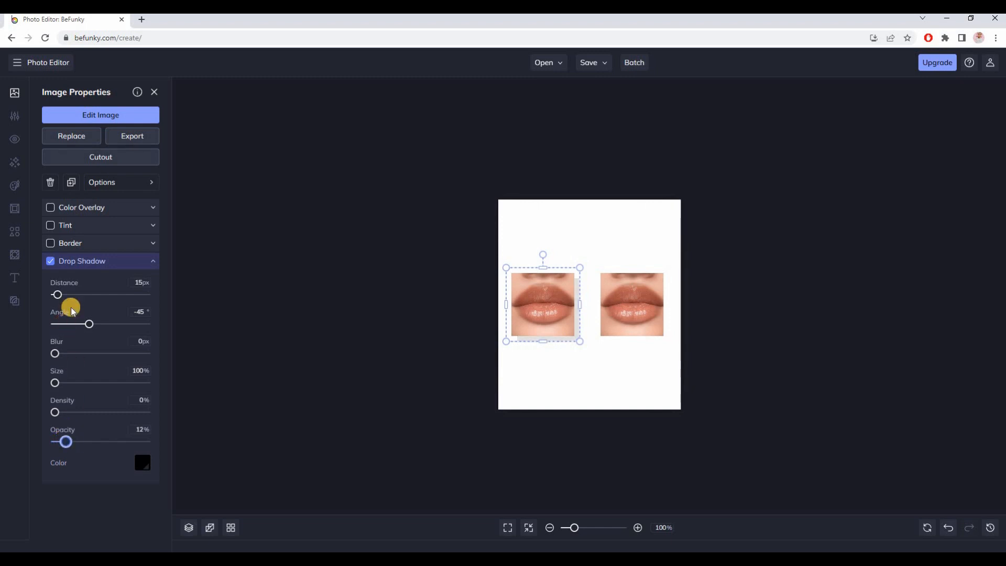
pyautogui.moveTo(60, 299); pyautogui.dragTo(56, 299)
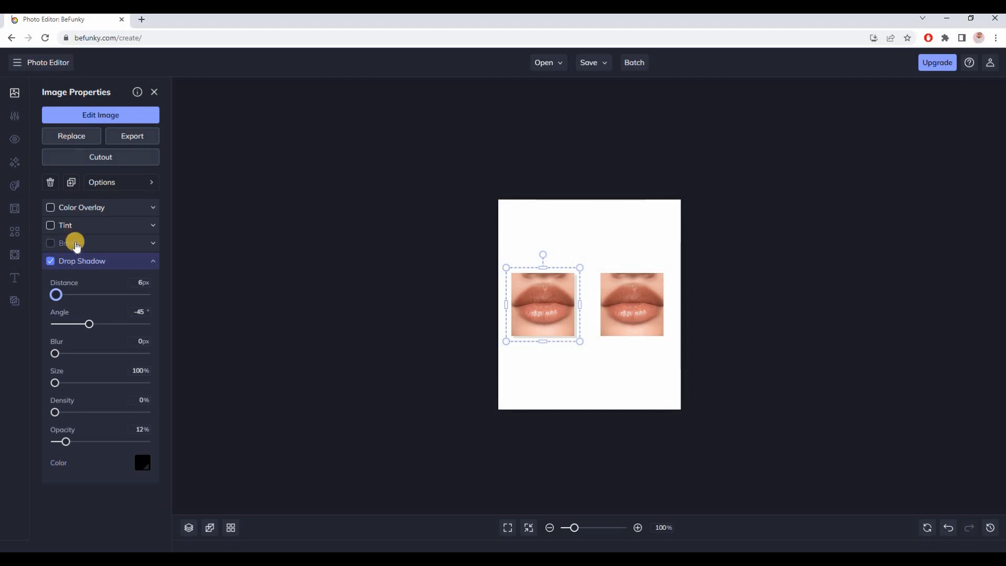
# Add a border to the left lip image and set its thickness to 2 px.
pyautogui.click(75, 243)
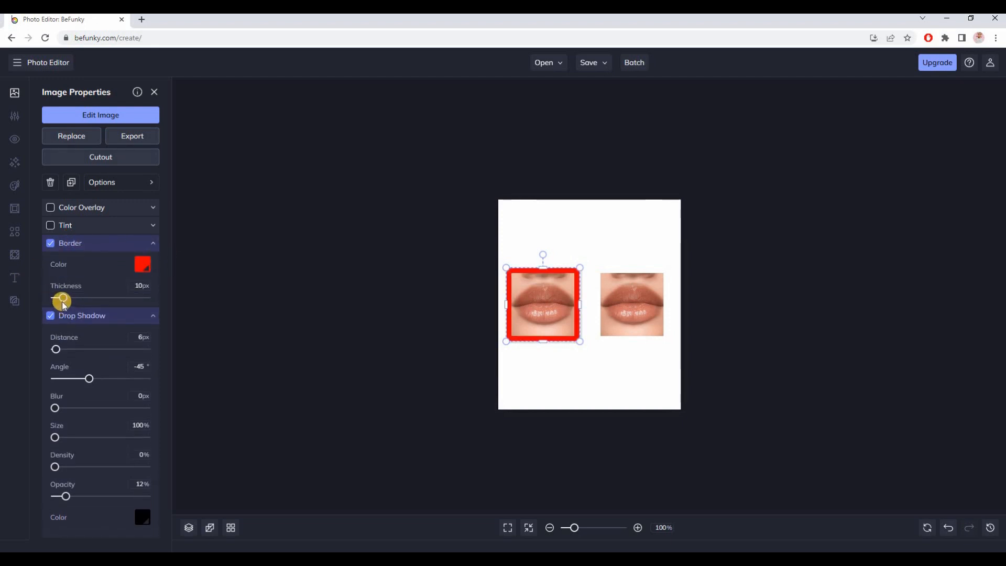
pyautogui.moveTo(61, 296); pyautogui.dragTo(57, 297)
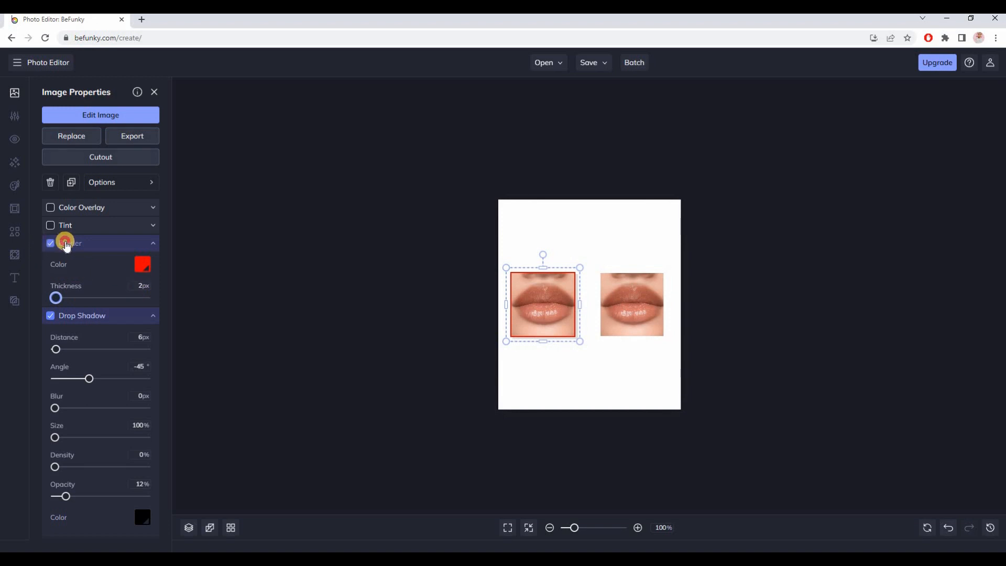
# Remove the border from the first lips image and enable the drop shadow on the second lips image.
pyautogui.click(65, 243)
pyautogui.click(630, 312)
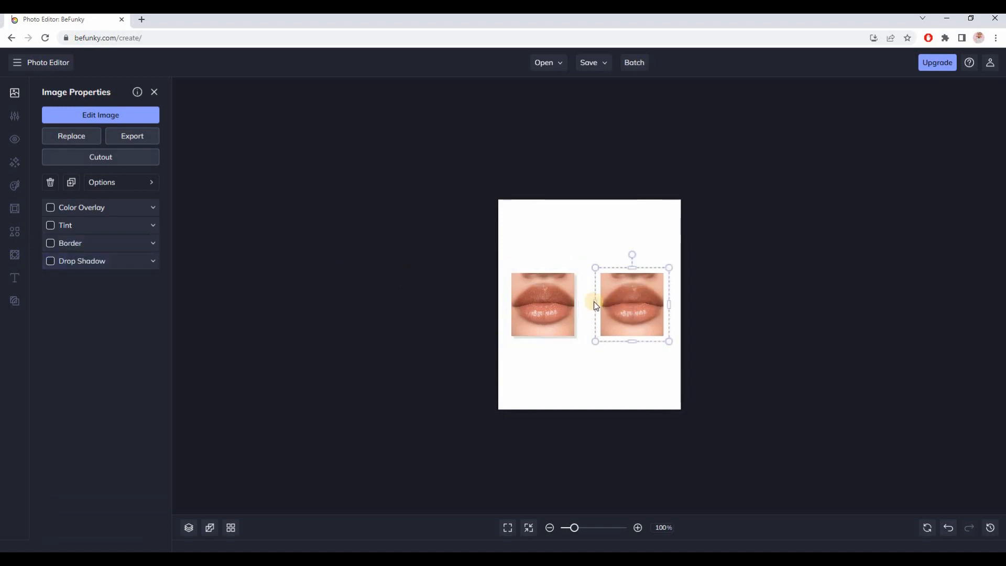
pyautogui.click(71, 265)
pyautogui.click(14, 93)
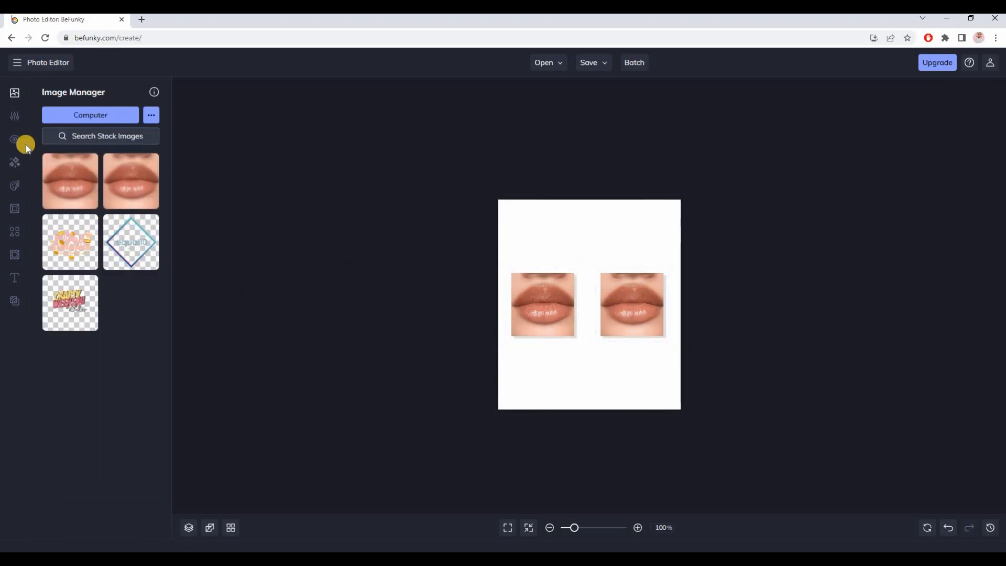
# Add a text element reading "belantti" near the upper edge of the white canvas, above the lips images.
pyautogui.click(29, 273)
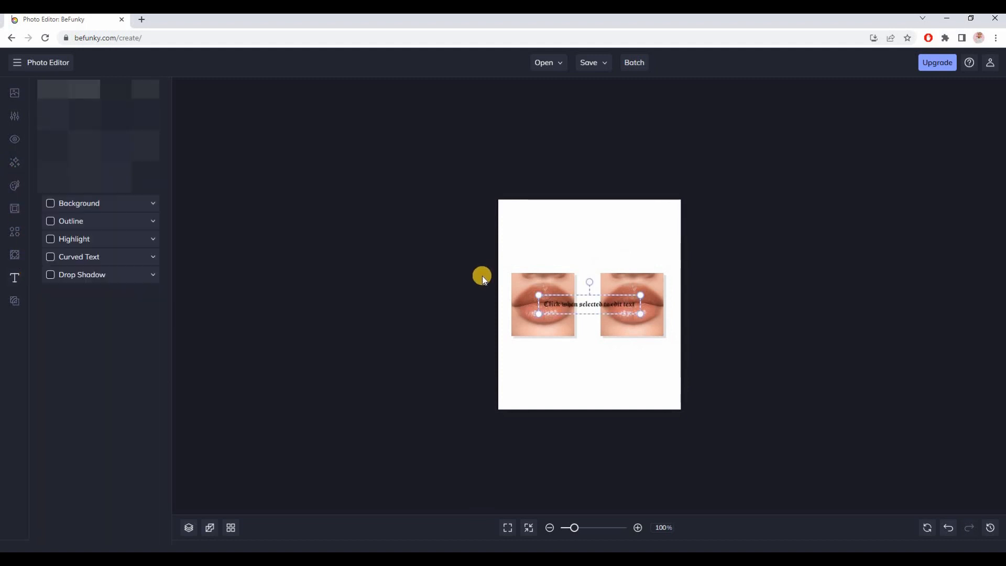
pyautogui.moveTo(571, 310); pyautogui.dragTo(570, 375)
pyautogui.moveTo(555, 316); pyautogui.dragTo(571, 221)
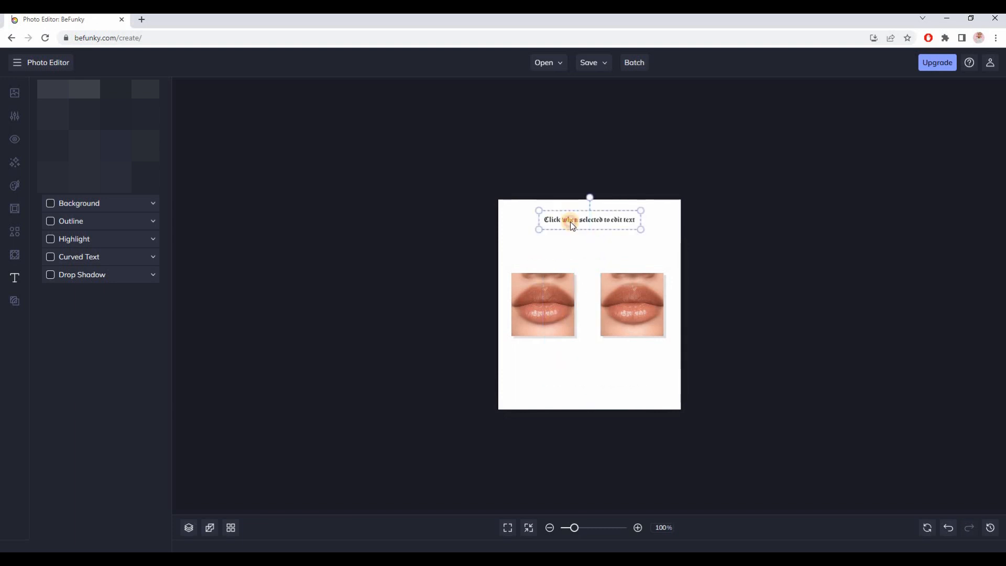
pyautogui.click(571, 223)
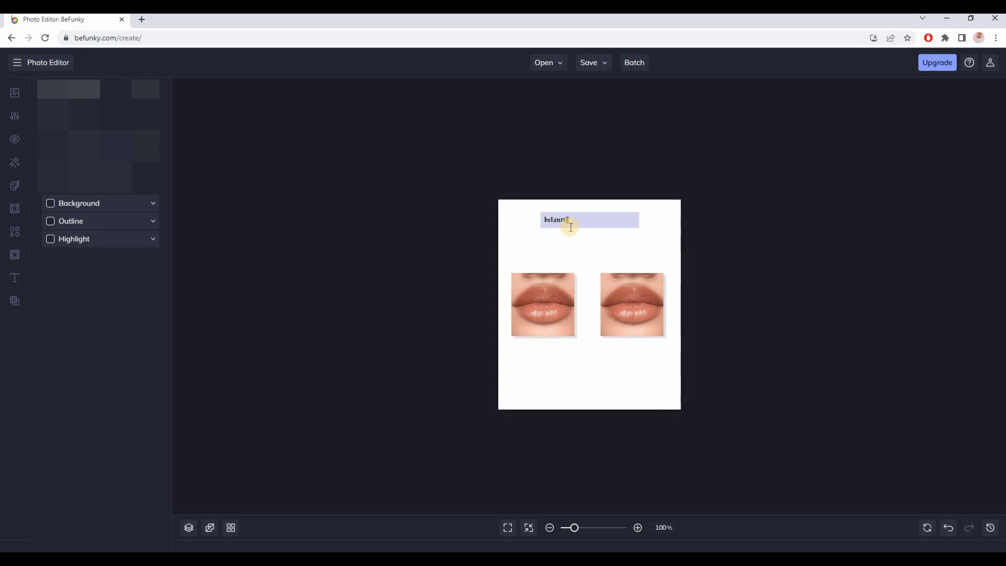
pyautogui.click(708, 257)
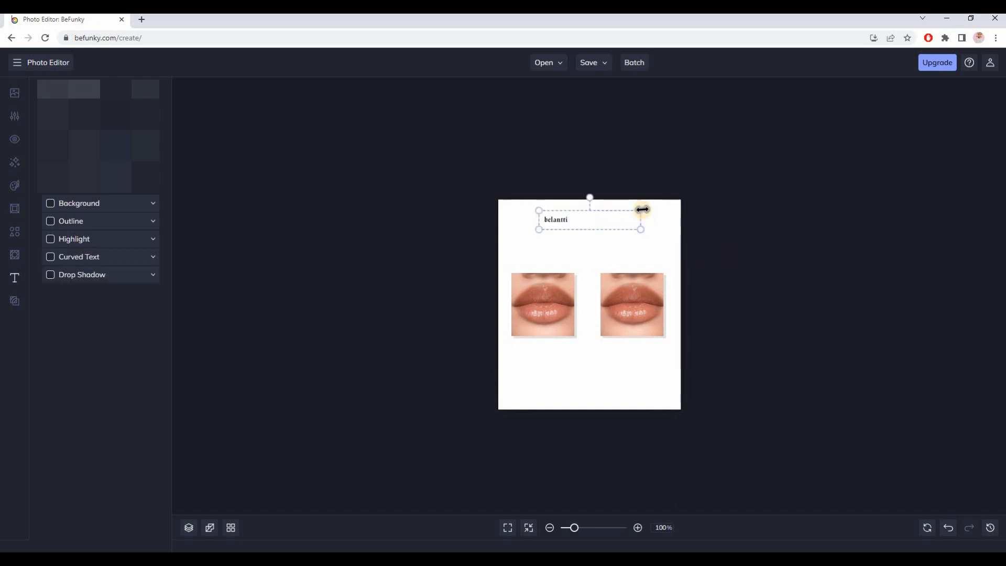
# Enlarge the "belantti" title and centre it horizontally above the two lips images.
pyautogui.moveTo(642, 210); pyautogui.dragTo(830, 209)
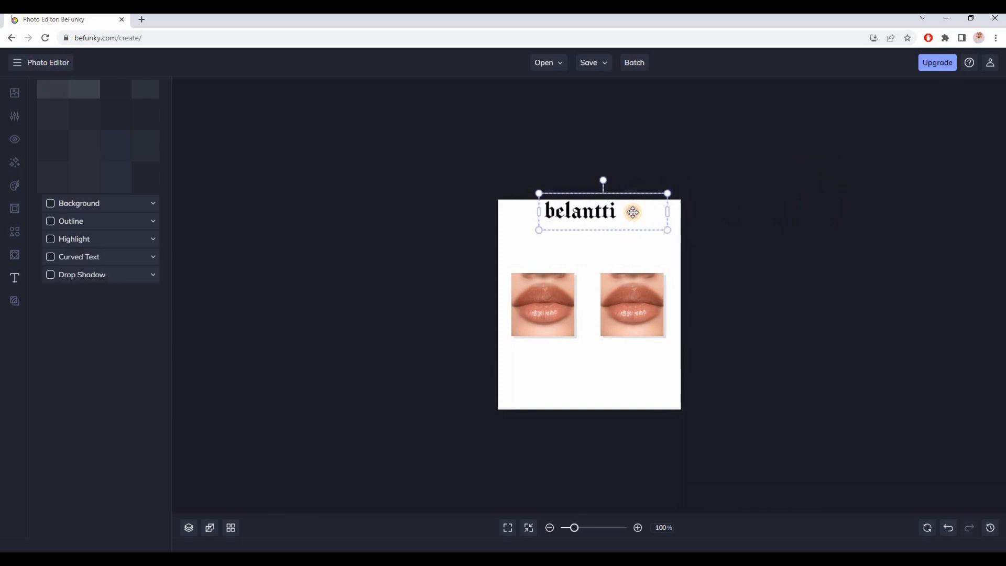
pyautogui.moveTo(674, 186); pyautogui.dragTo(672, 184)
pyautogui.moveTo(611, 213); pyautogui.dragTo(606, 224)
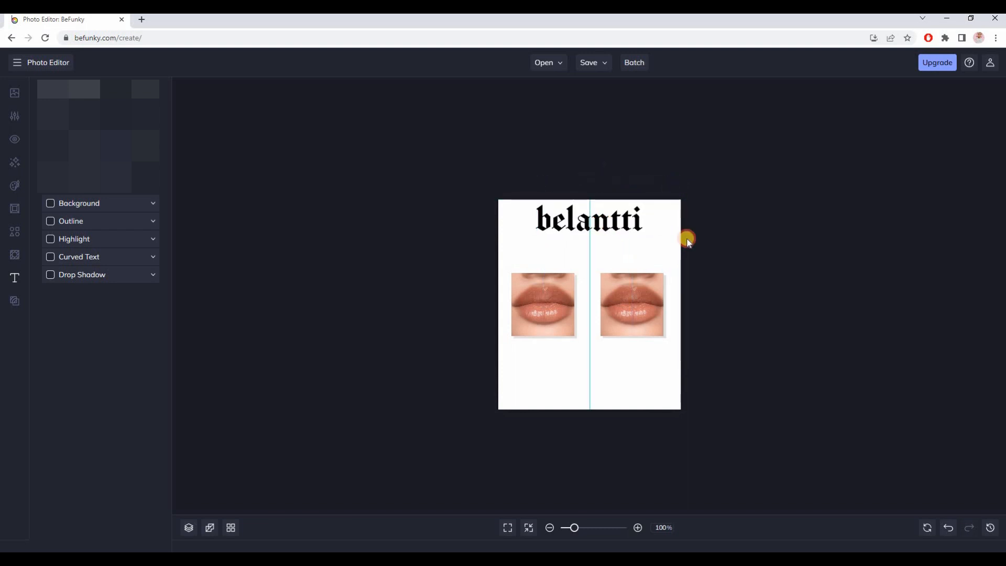
pyautogui.click(785, 247)
# Add a second text element reading "LELUTKA EVO X" in a bold slanted brush-style font.
pyautogui.click(103, 116)
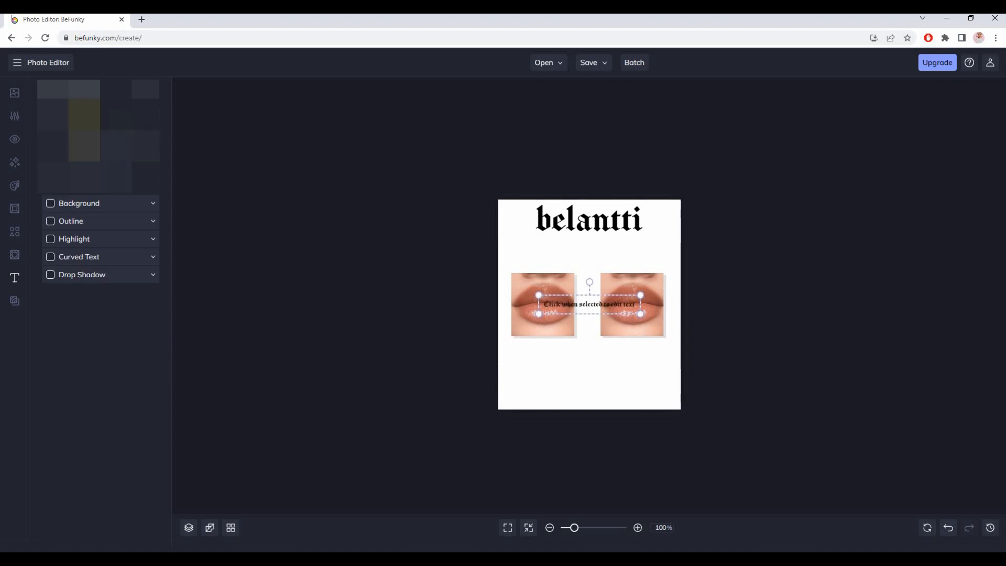
pyautogui.click(85, 172)
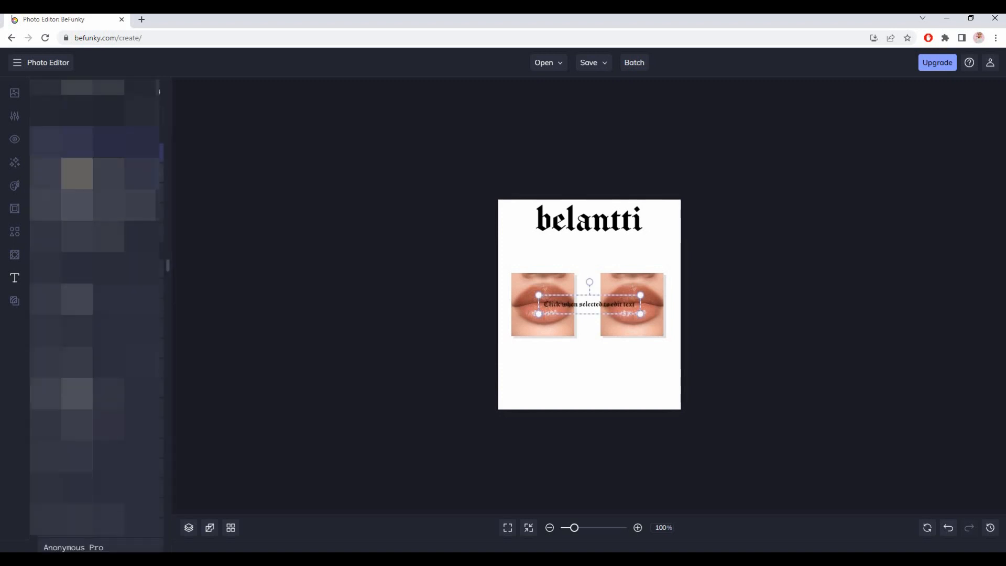
pyautogui.click(77, 175)
pyautogui.click(552, 305)
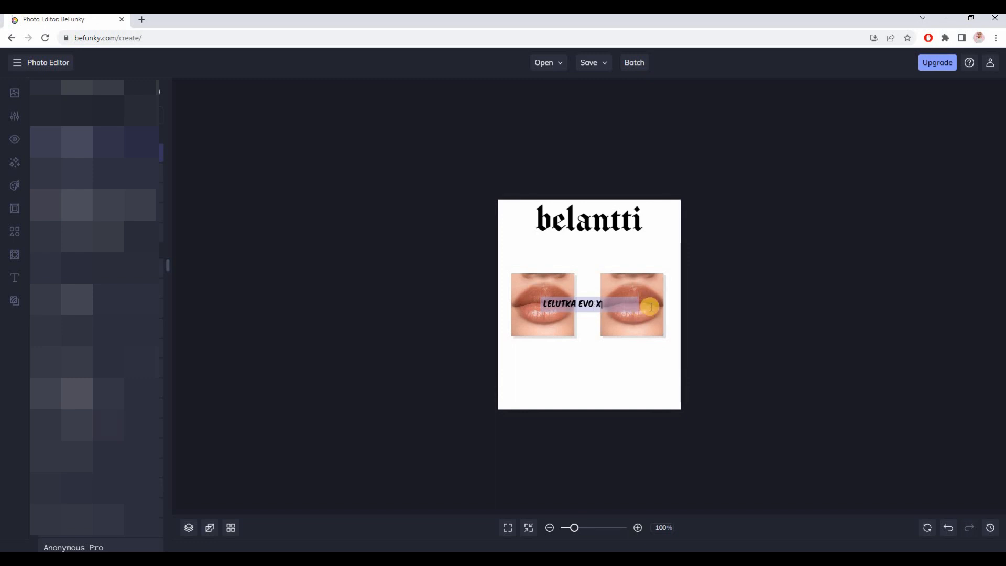
pyautogui.click(722, 308)
# Enlarge the "LELUTKA EVO X" text and centre it along the canvas's lower edge, fitting within the canvas width.
pyautogui.moveTo(669, 288); pyautogui.dragTo(784, 257)
pyautogui.moveTo(652, 304); pyautogui.dragTo(625, 406)
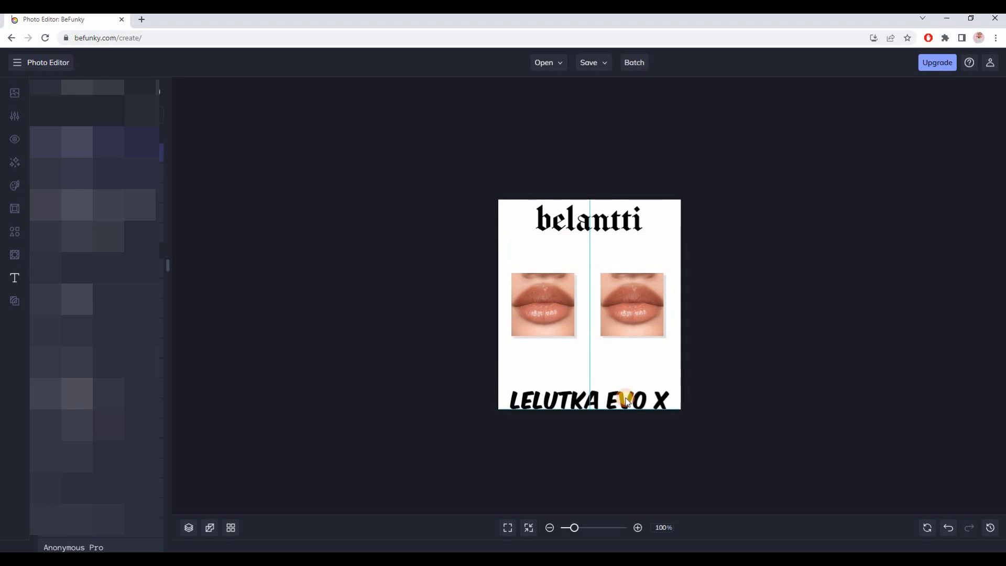
pyautogui.moveTo(768, 396); pyautogui.dragTo(664, 388)
pyautogui.moveTo(606, 404); pyautogui.dragTo(618, 400)
pyautogui.click(766, 306)
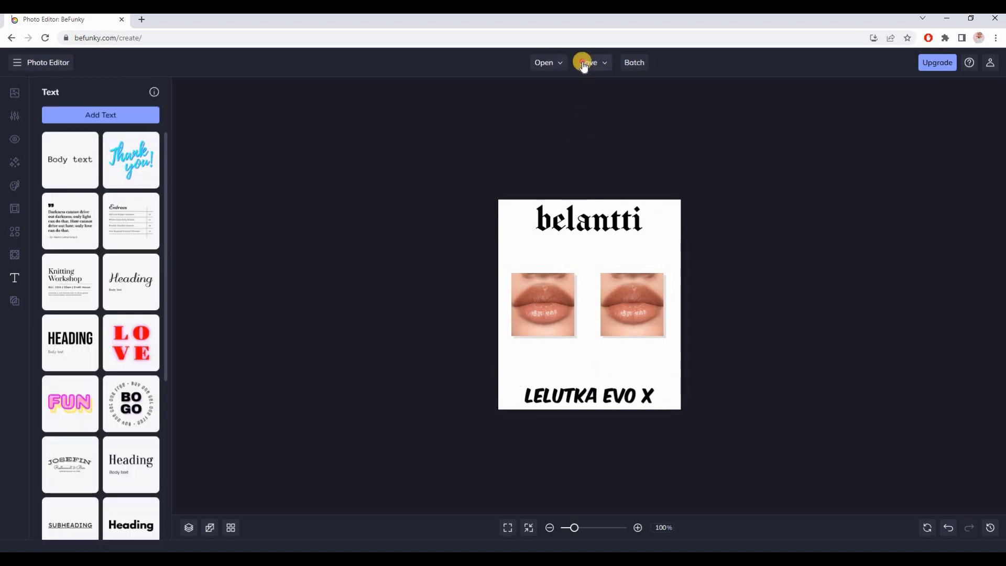
# Save the design to the computer as a JPG named Untitled in the Pictures folder.
pyautogui.click(584, 65)
pyautogui.click(611, 99)
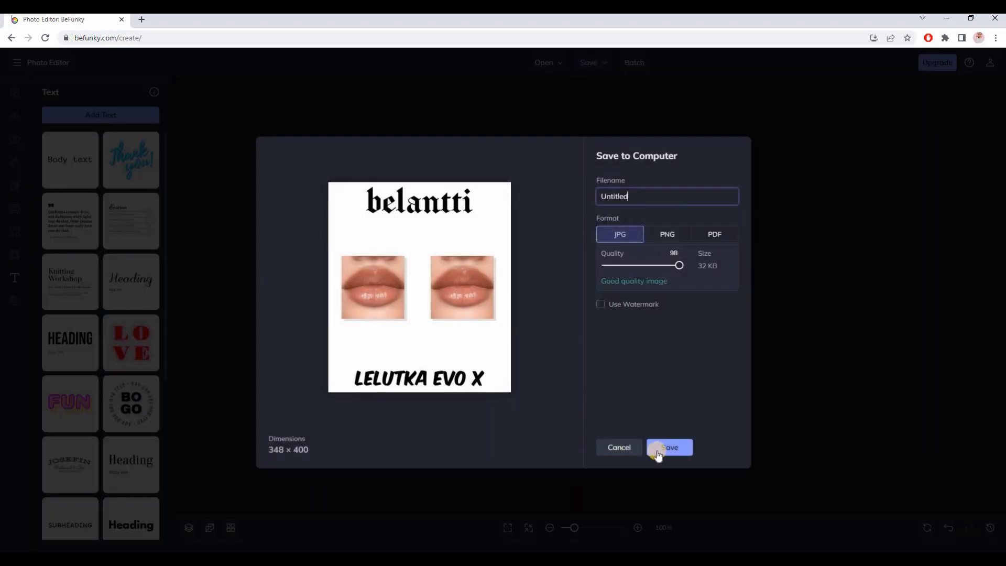
pyautogui.click(658, 452)
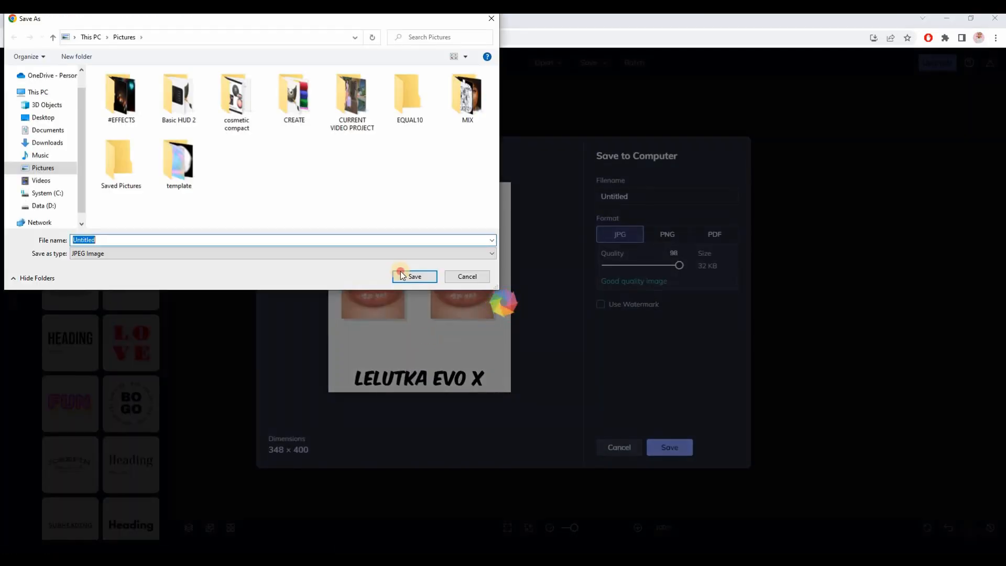
pyautogui.click(400, 273)
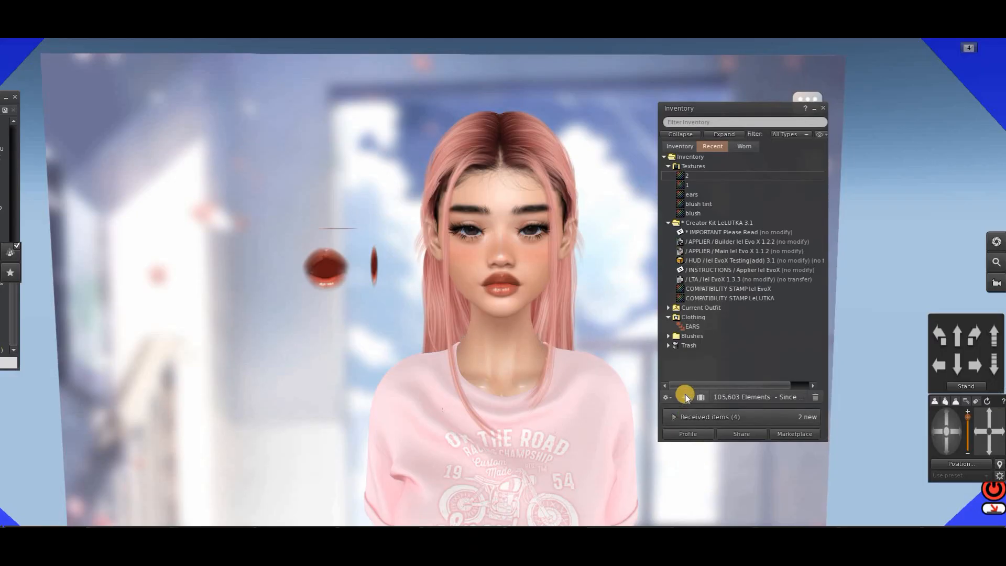
# In the Second Life viewer, upload the Untitled image from the Pictures folder to the inventory for L$10.
pyautogui.click(684, 397)
pyautogui.moveTo(723, 316)
pyautogui.click(765, 322)
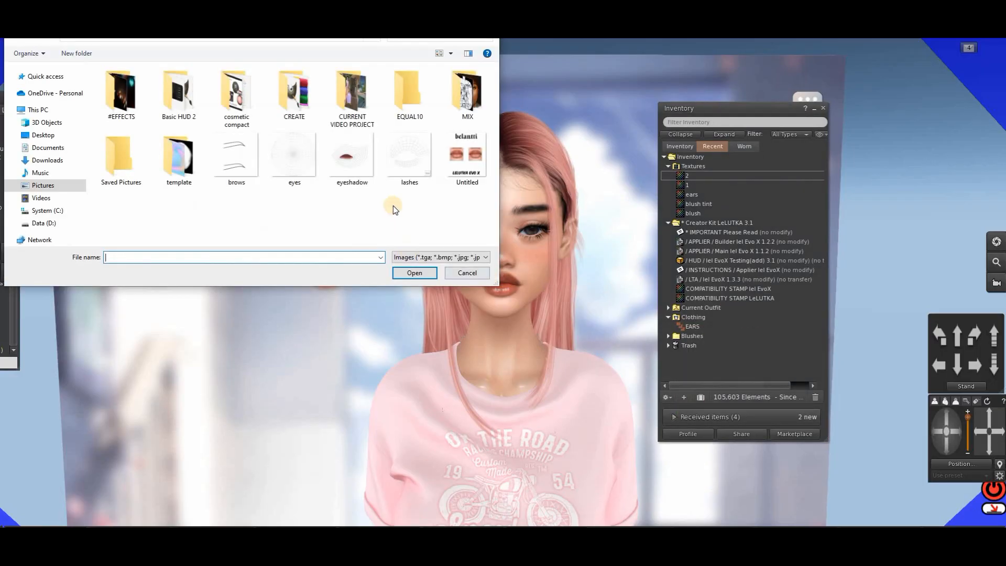
pyautogui.click(464, 167)
pyautogui.click(414, 274)
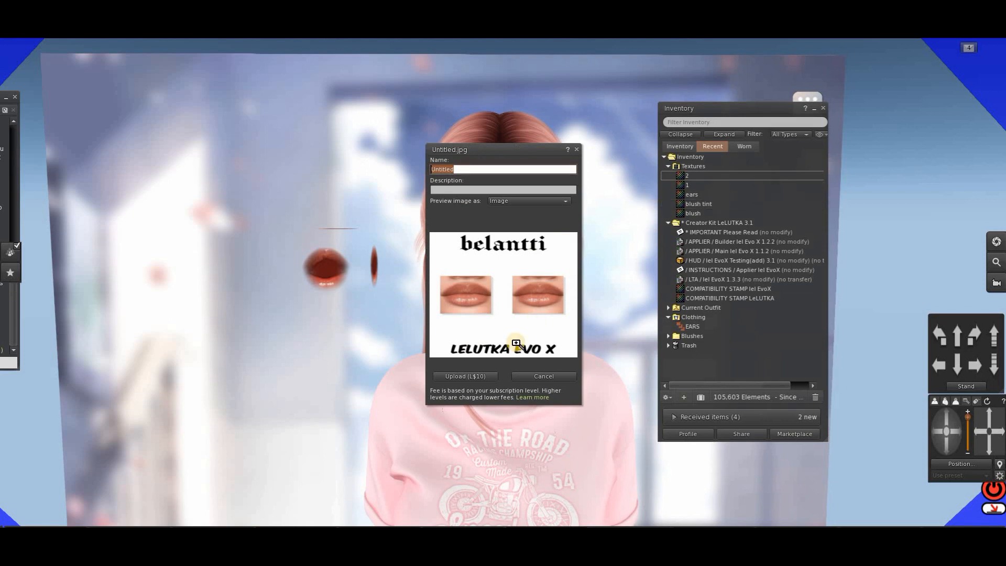
pyautogui.click(466, 373)
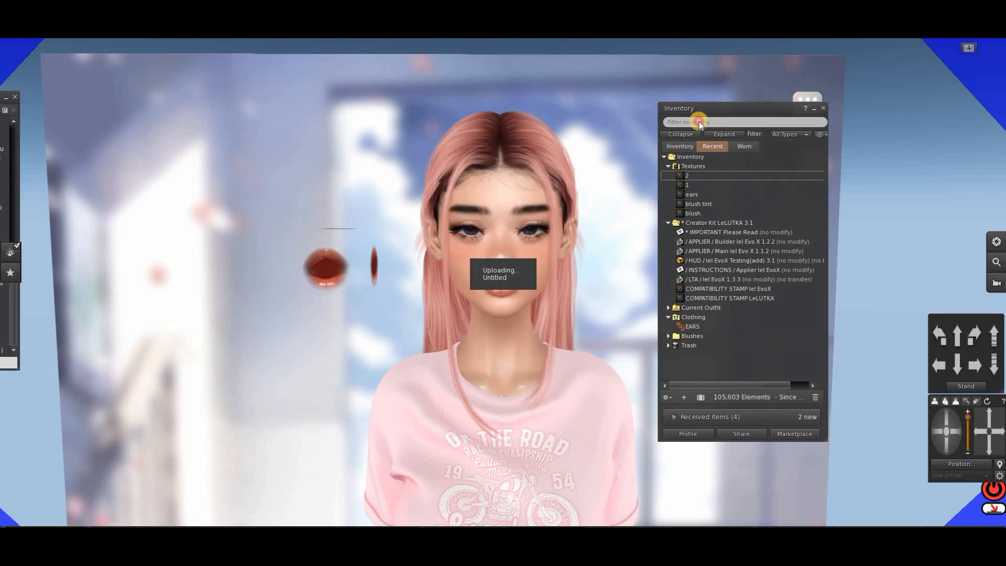
# Create a box prim beside the avatar and apply the transparent texture to the whole box.
pyautogui.moveTo(699, 121); pyautogui.dragTo(243, 156)
pyautogui.rightClick(681, 257)
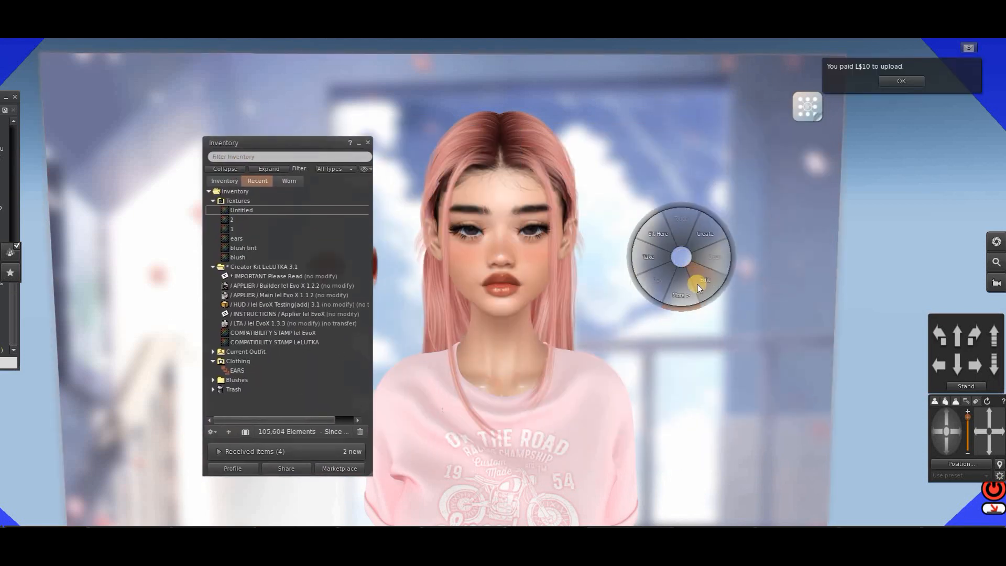
pyautogui.click(697, 284)
pyautogui.click(272, 140)
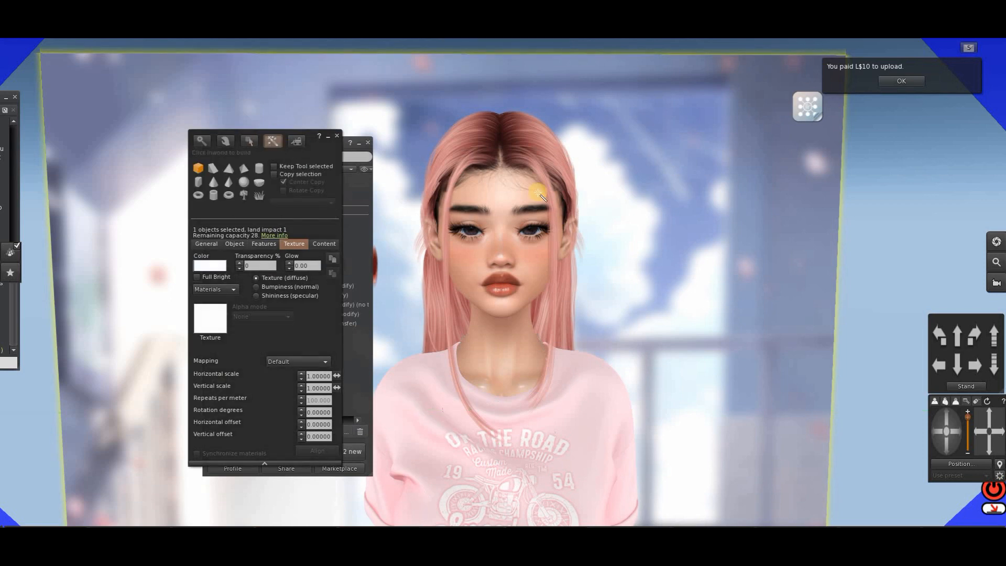
pyautogui.click(753, 260)
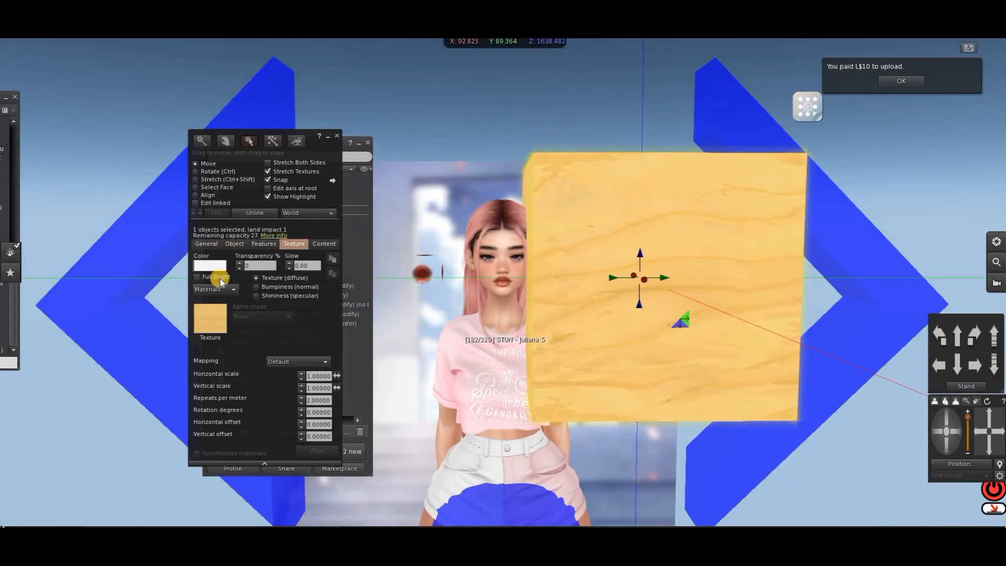
pyautogui.click(210, 318)
pyautogui.click(424, 270)
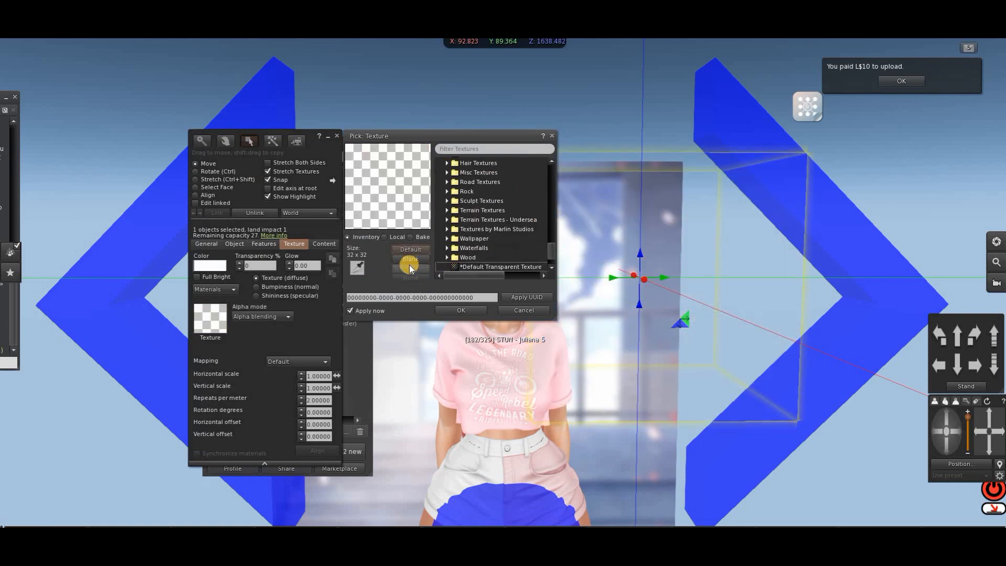
# Select face 4 of the box and apply the Untitled texture from the Textures folder to it.
pyautogui.click(196, 187)
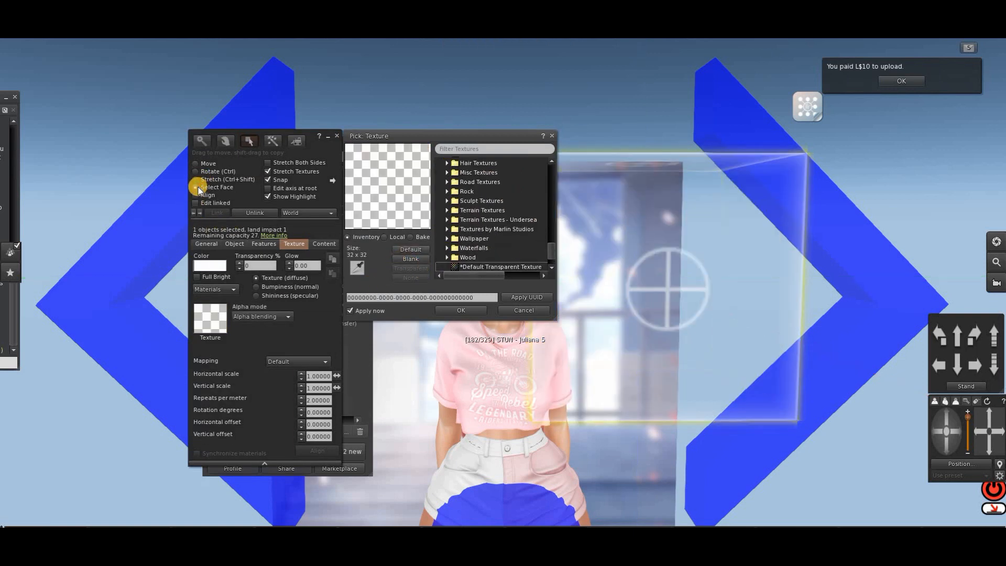
pyautogui.click(199, 215)
pyautogui.click(199, 215)
pyautogui.click(199, 215)
pyautogui.click(199, 215)
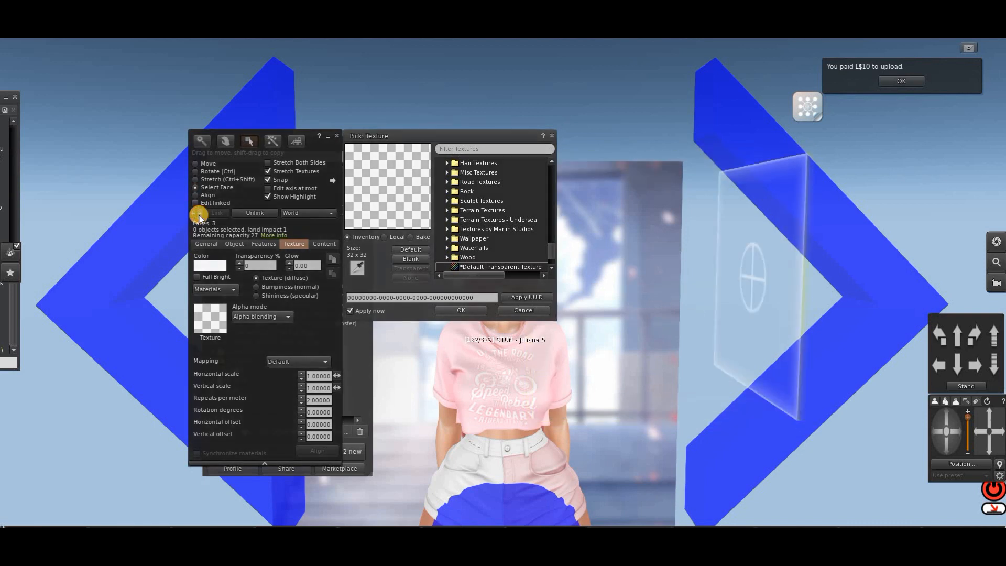
pyautogui.click(199, 215)
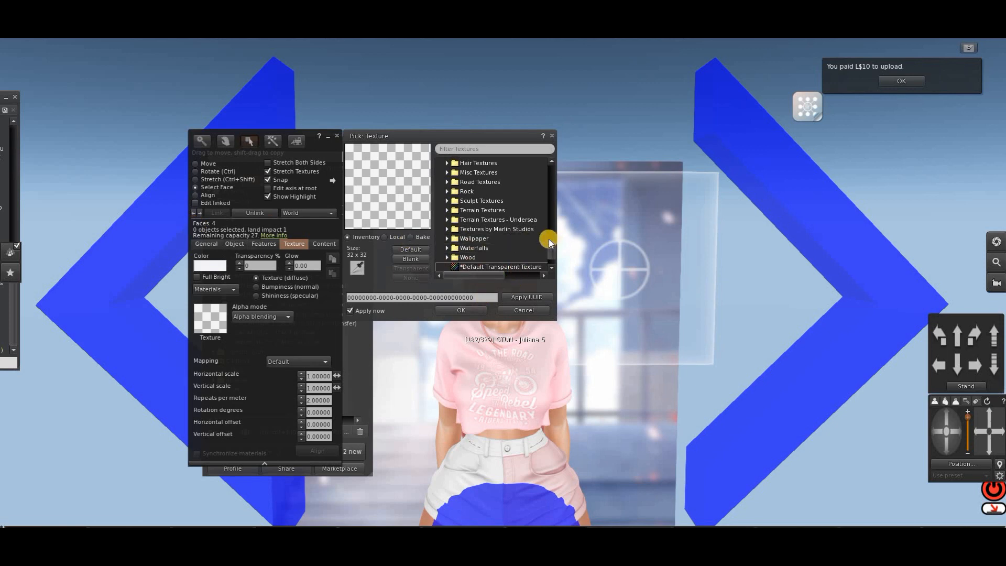
pyautogui.moveTo(558, 209); pyautogui.dragTo(562, 169)
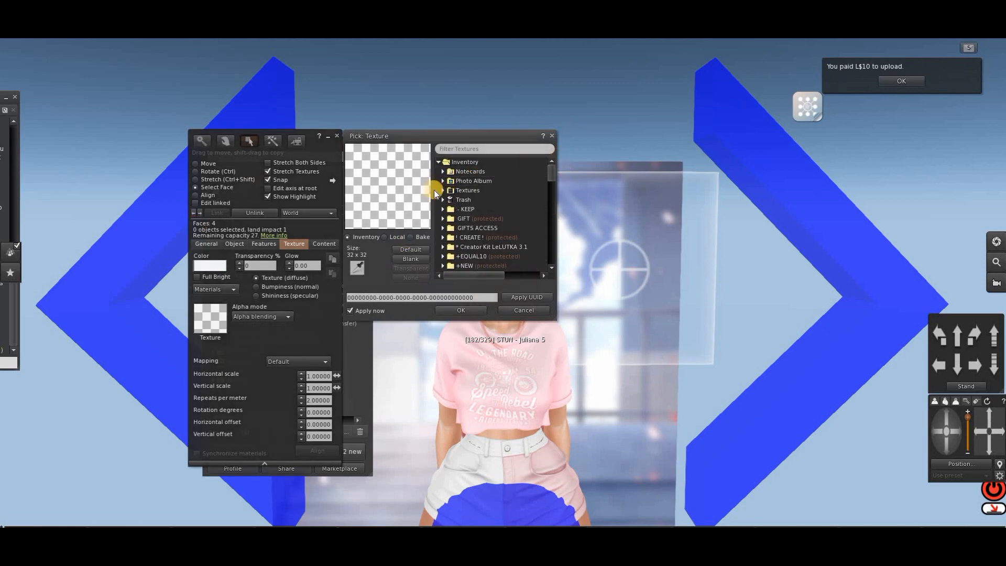
pyautogui.click(443, 190)
pyautogui.click(468, 266)
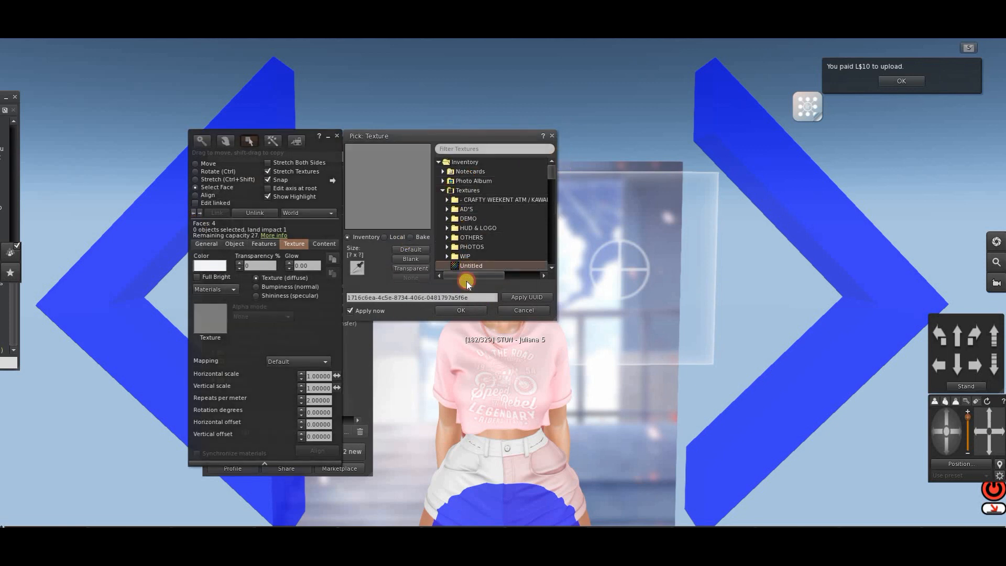
pyautogui.click(464, 310)
# Examine the whole box and its textured face from a raised viewing angle.
pyautogui.click(196, 164)
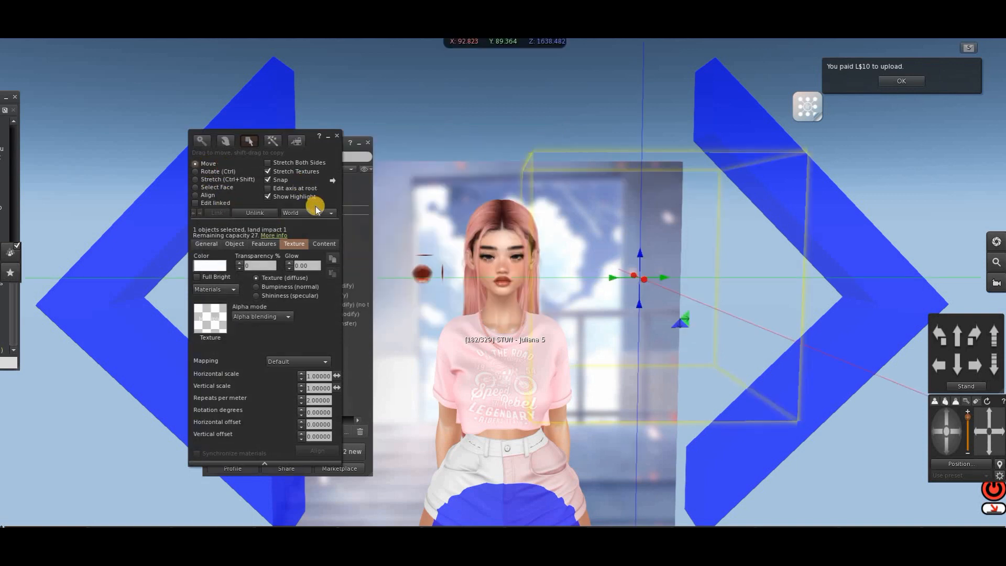
pyautogui.click(946, 416)
pyautogui.press('ctrl')
pyautogui.press('ctrl')
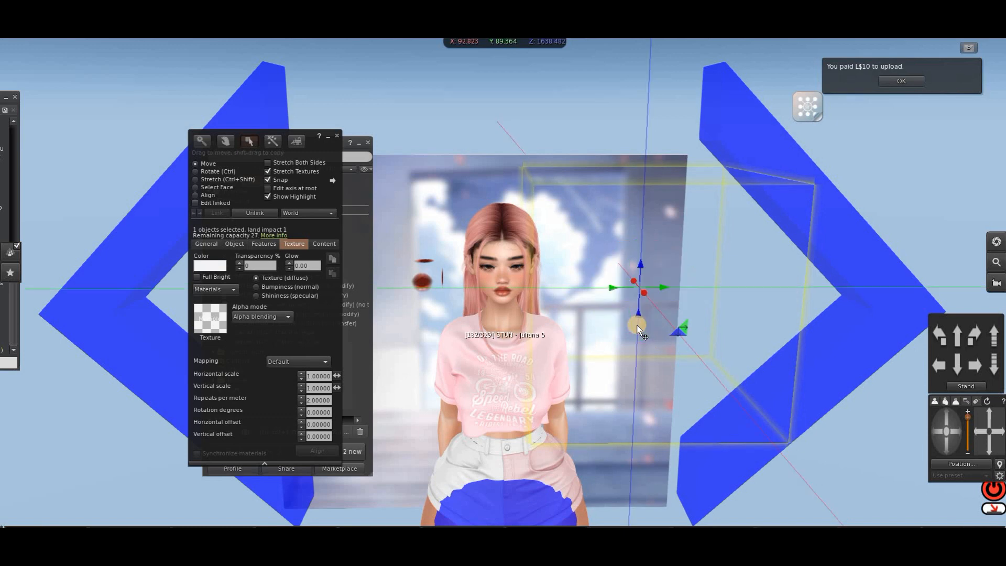
pyautogui.press('ctrl')
pyautogui.click(947, 416)
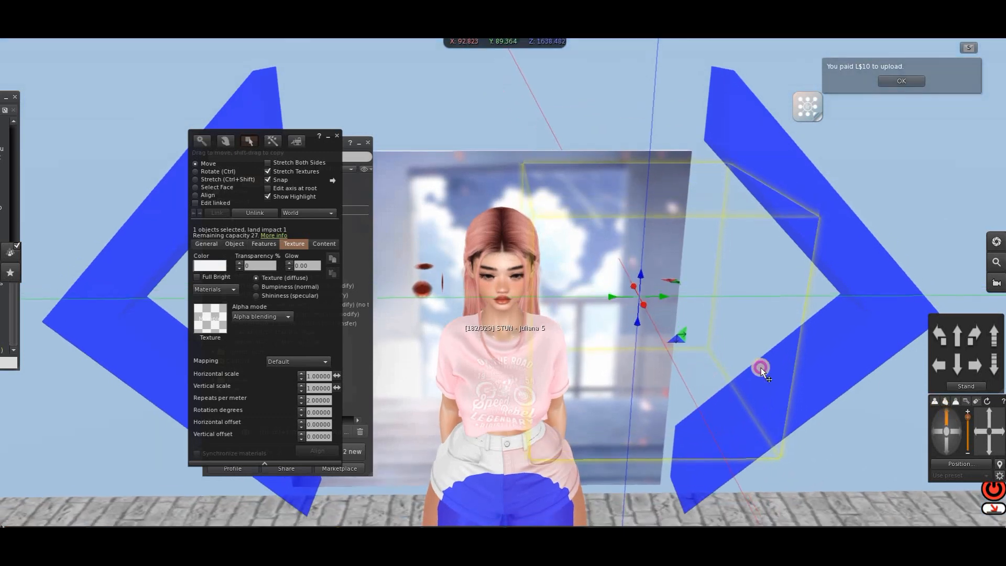
pyautogui.press('ctrl')
pyautogui.moveTo(604, 305)
pyautogui.mouseDown()
pyautogui.moveTo(635, 332)
pyautogui.moveTo(717, 332)
pyautogui.moveTo(756, 299)
pyautogui.mouseUp()
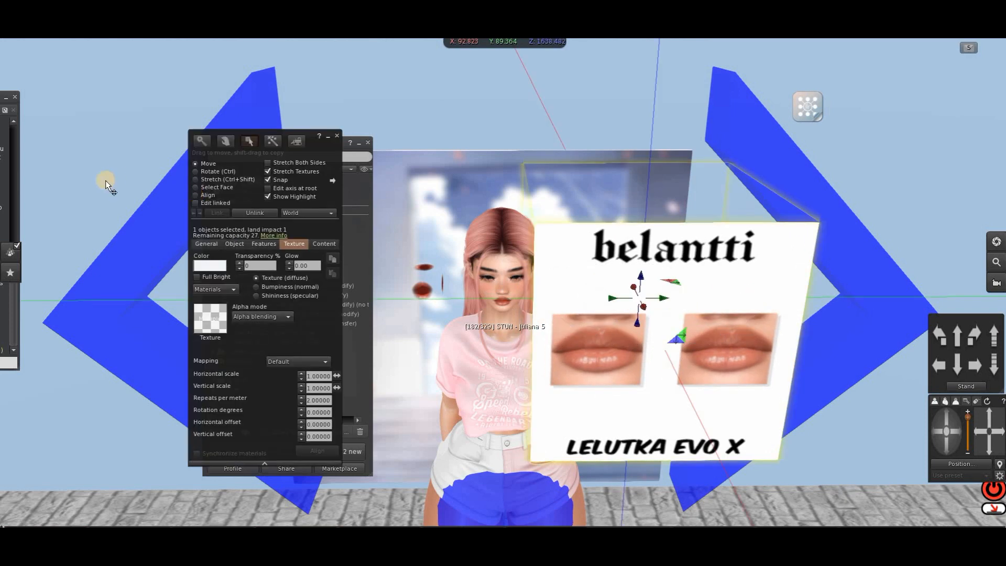
# Stretch the box narrower along its Y axis to about 0.422, matching the poster's portrait shape.
pyautogui.click(209, 165)
pyautogui.click(210, 180)
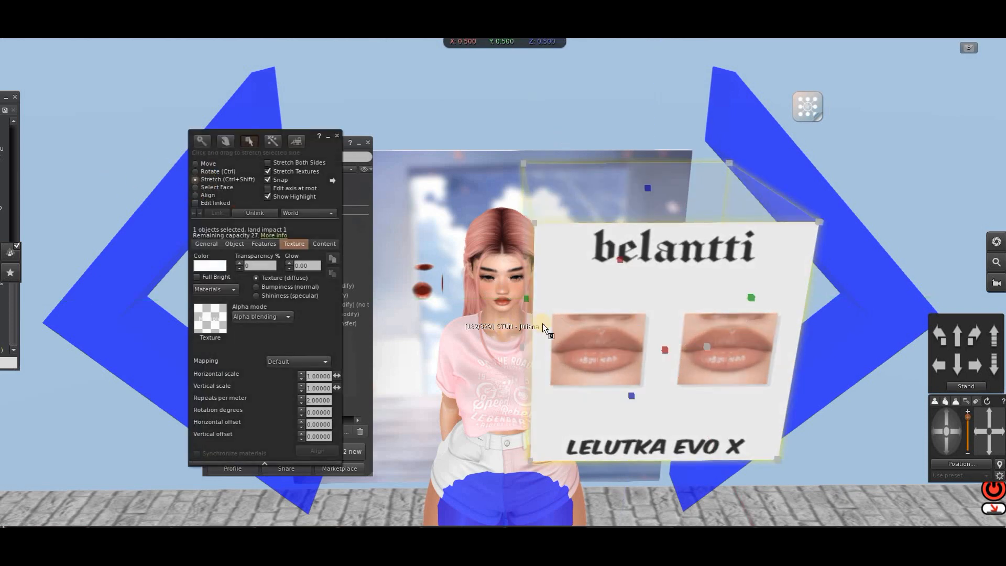
pyautogui.click(947, 448)
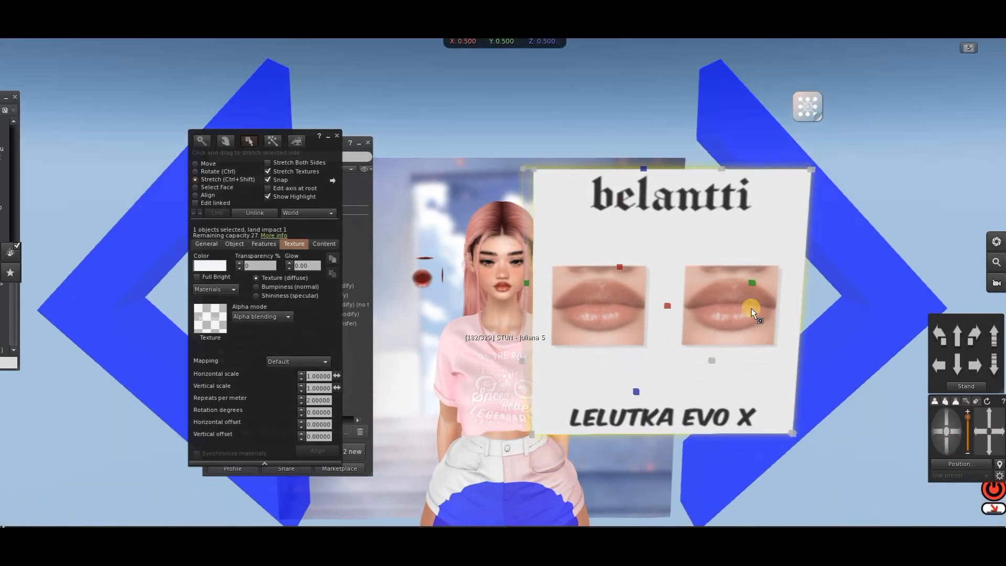
pyautogui.moveTo(756, 284); pyautogui.dragTo(717, 283)
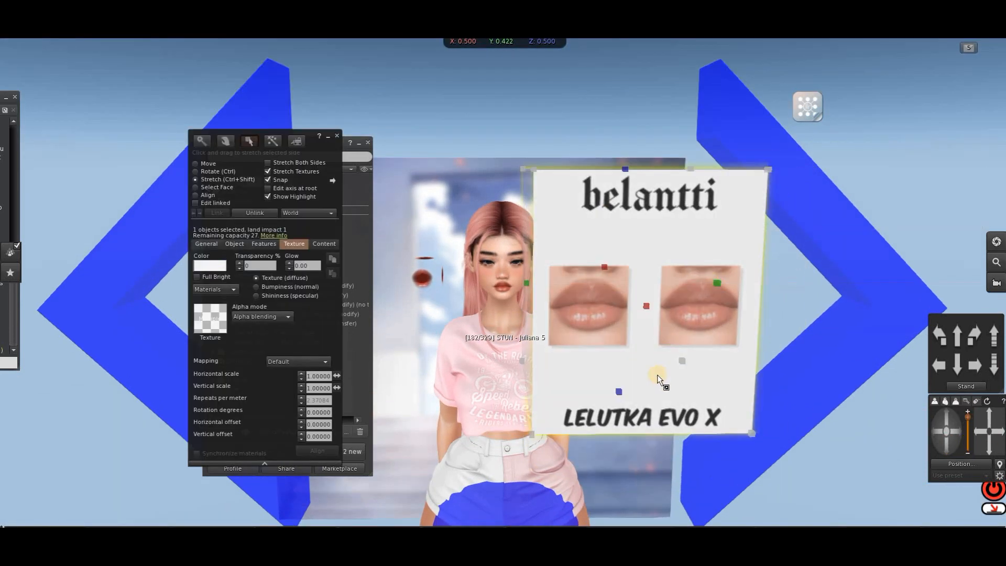
# Shrink the poster box to about 0.301 along Y and 0.314 along Z, keeping its textured front in portrait shape.
pyautogui.moveTo(623, 375); pyautogui.dragTo(627, 335)
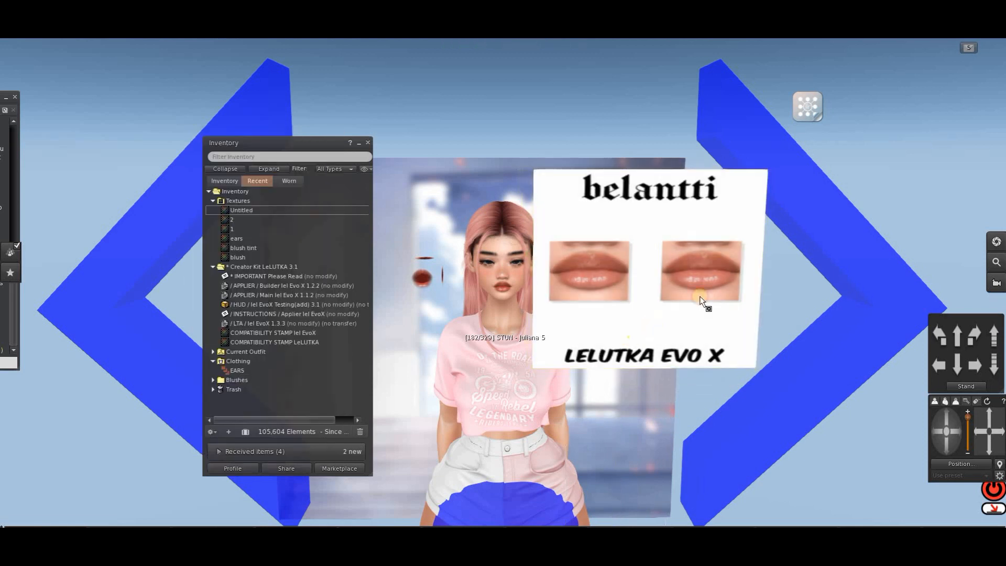
pyautogui.moveTo(683, 259); pyautogui.dragTo(515, 474)
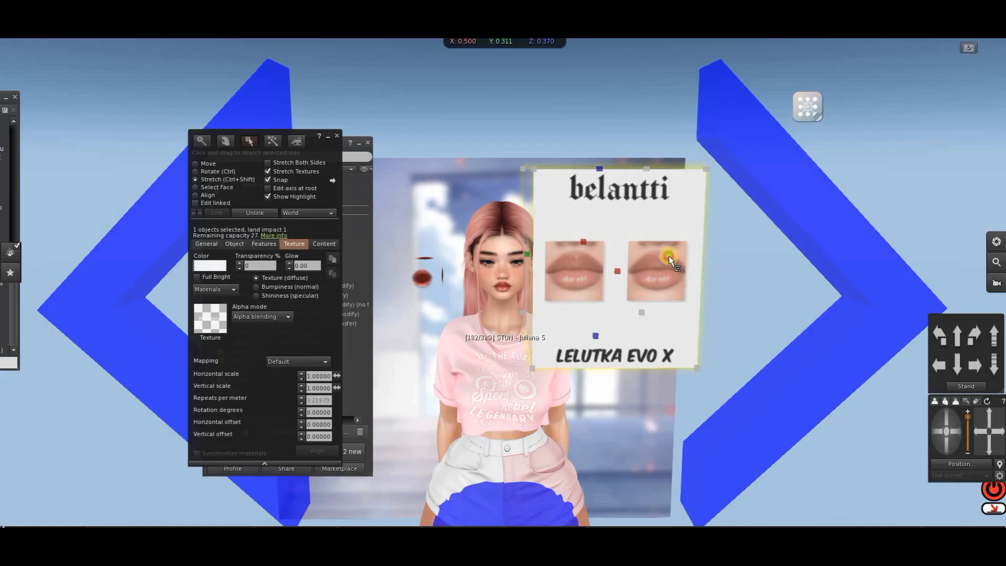
pyautogui.moveTo(668, 256); pyautogui.dragTo(663, 256)
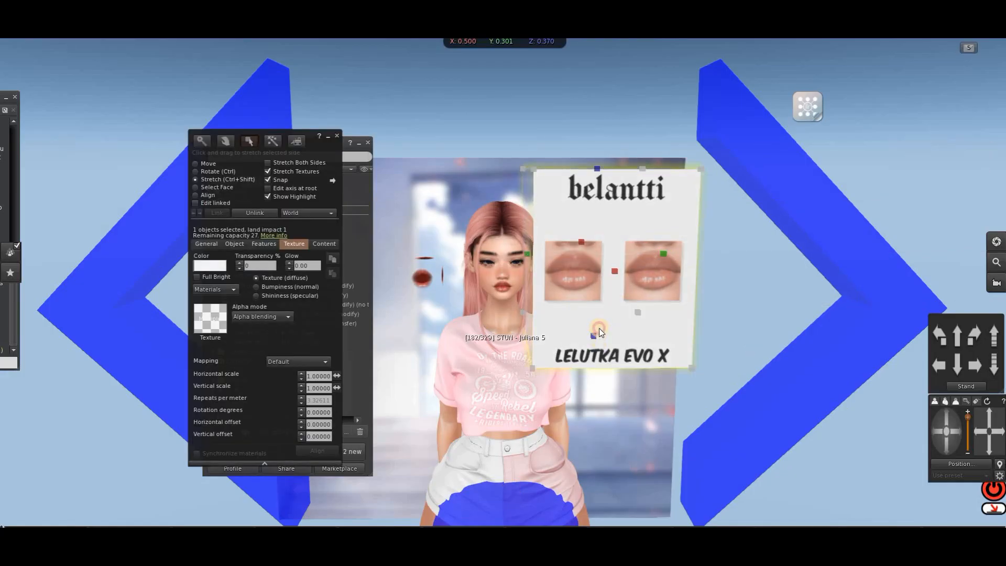
pyautogui.moveTo(595, 335); pyautogui.dragTo(599, 312)
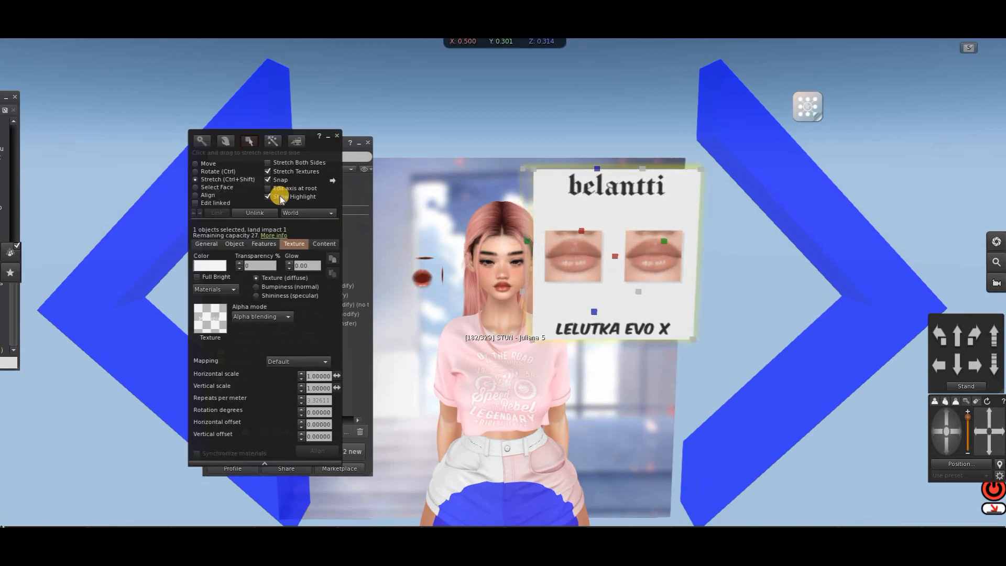
# Create a new wooden box in front of the poster and scale it down uniformly to about 0.075 per side.
pyautogui.click(203, 162)
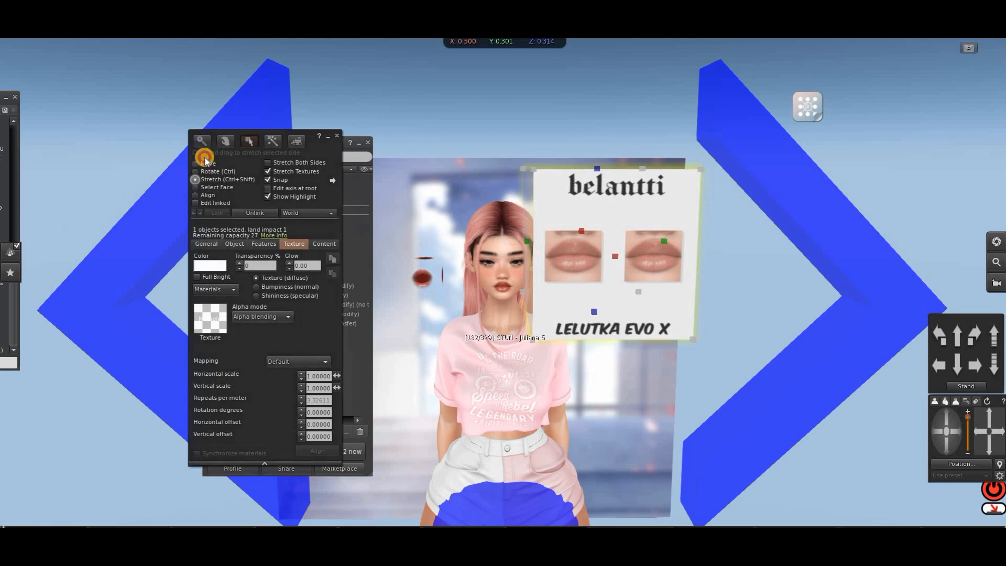
pyautogui.click(273, 141)
pyautogui.click(664, 244)
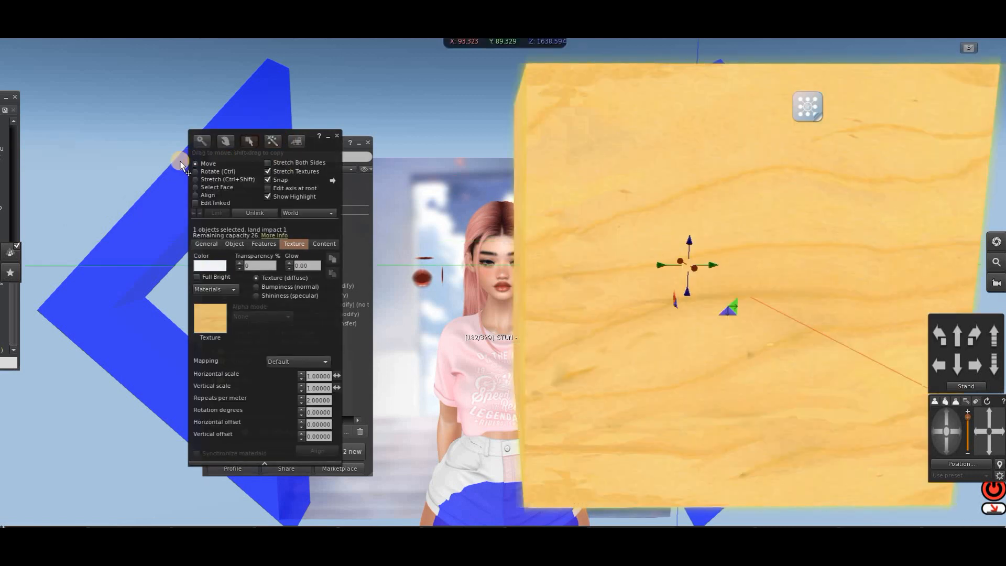
pyautogui.click(196, 179)
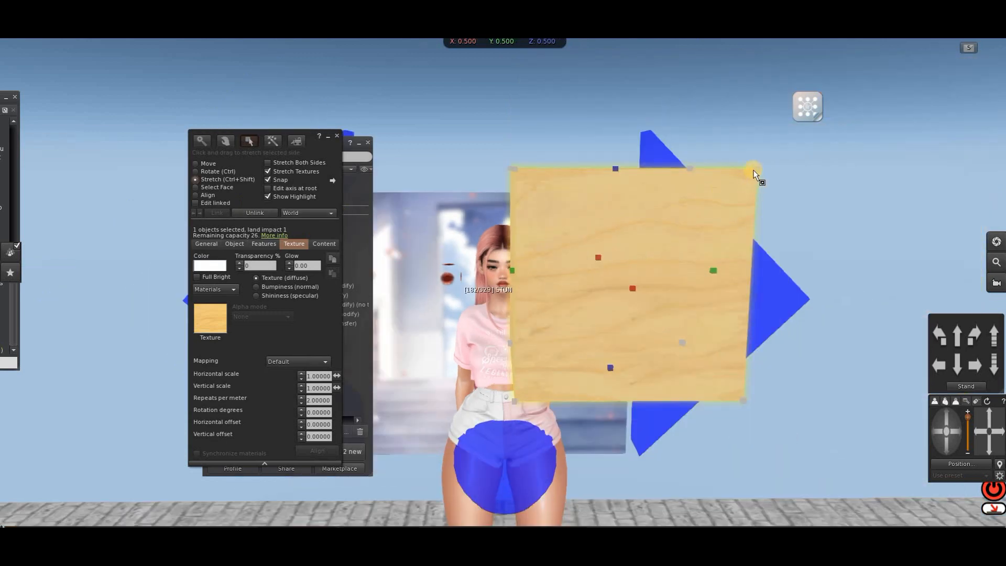
pyautogui.moveTo(754, 174); pyautogui.dragTo(558, 310)
# Set the poster box's permissions so anyone can copy it and the next owner can copy but not transfer it.
pyautogui.click(206, 164)
pyautogui.scroll(5, 615, 276)
pyautogui.click(702, 140)
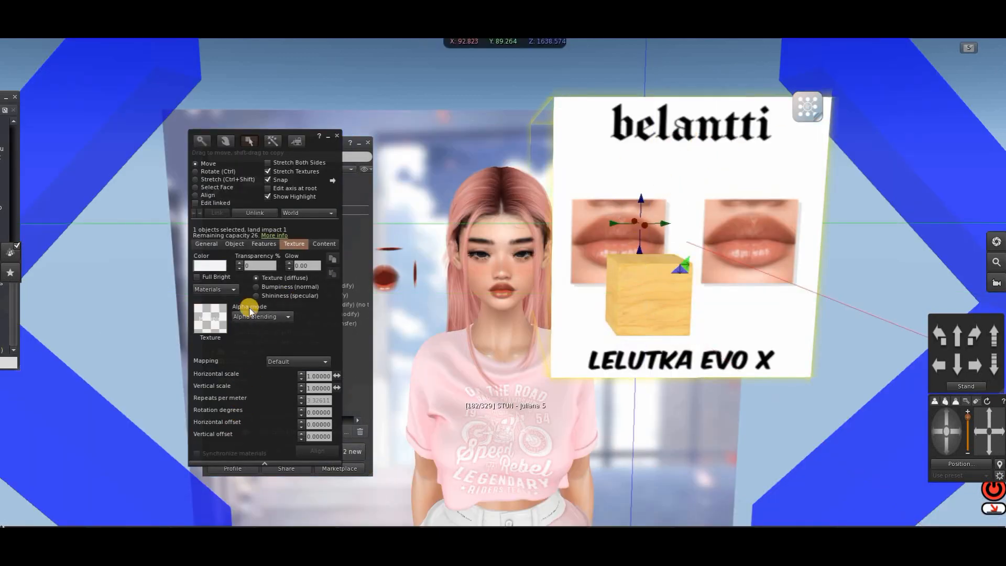
pyautogui.click(206, 244)
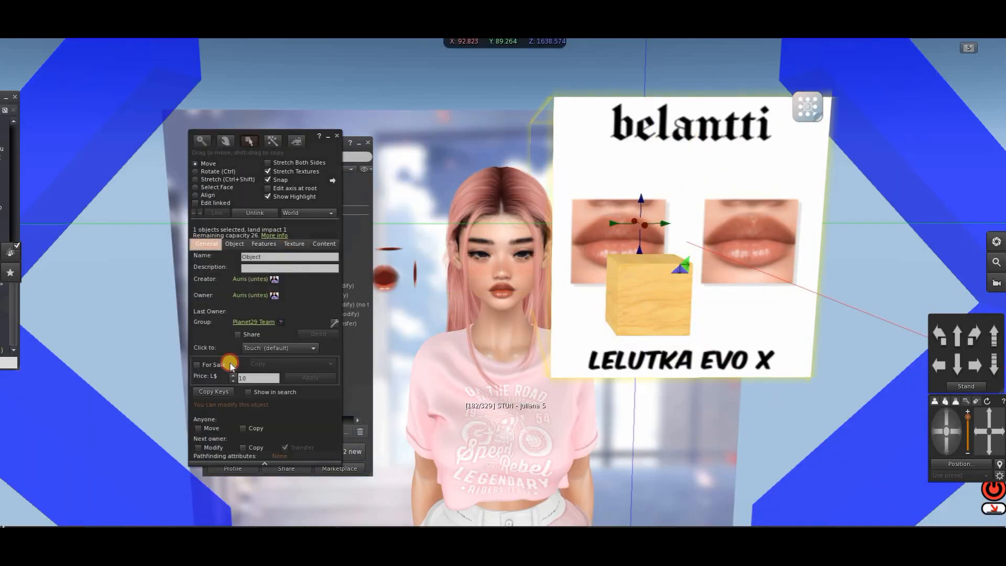
pyautogui.click(243, 448)
pyautogui.click(243, 429)
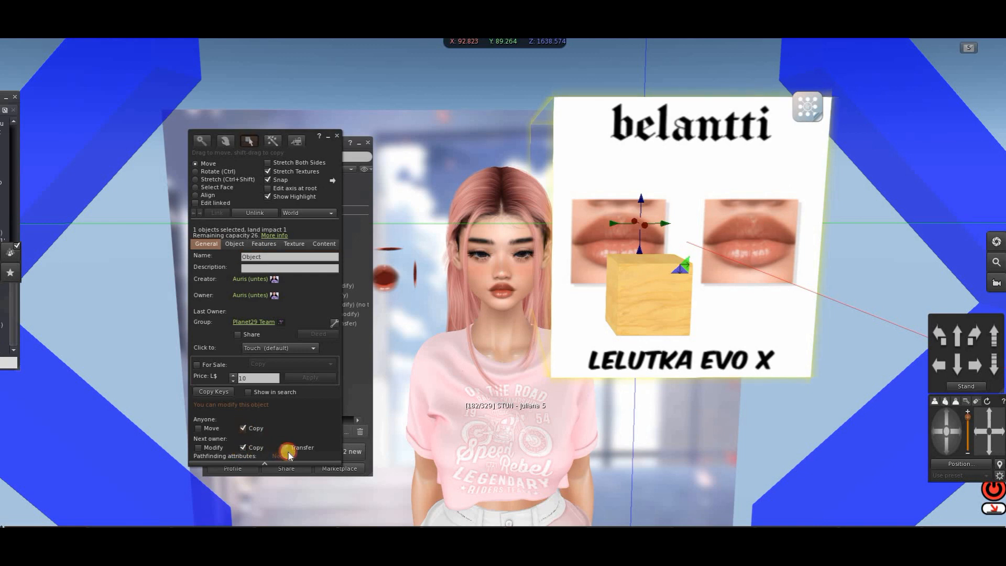
# Give the small wooden box copy permission for anyone and the next owner, and remove the next owner's transfer permission.
pyautogui.click(609, 346)
pyautogui.click(243, 447)
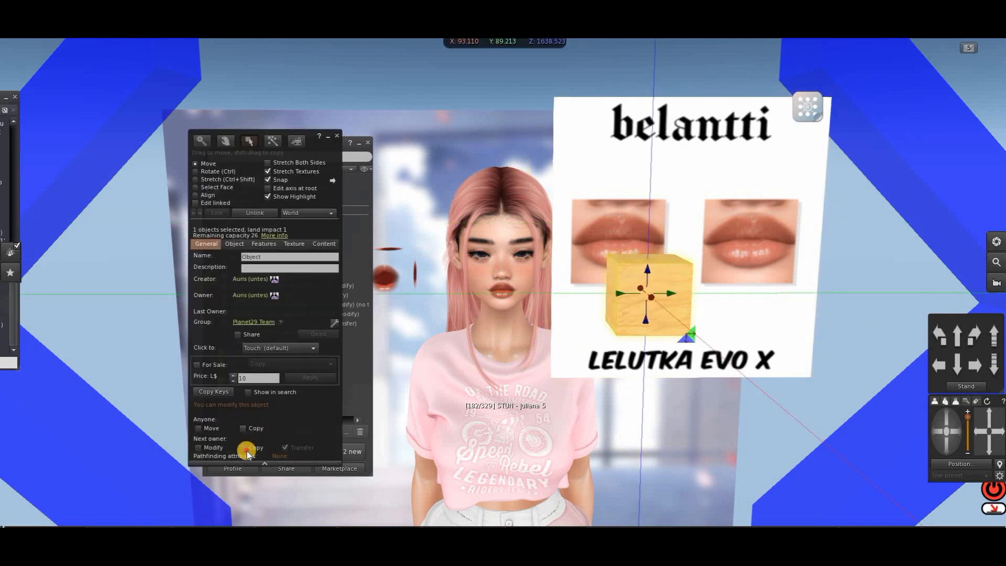
pyautogui.click(244, 447)
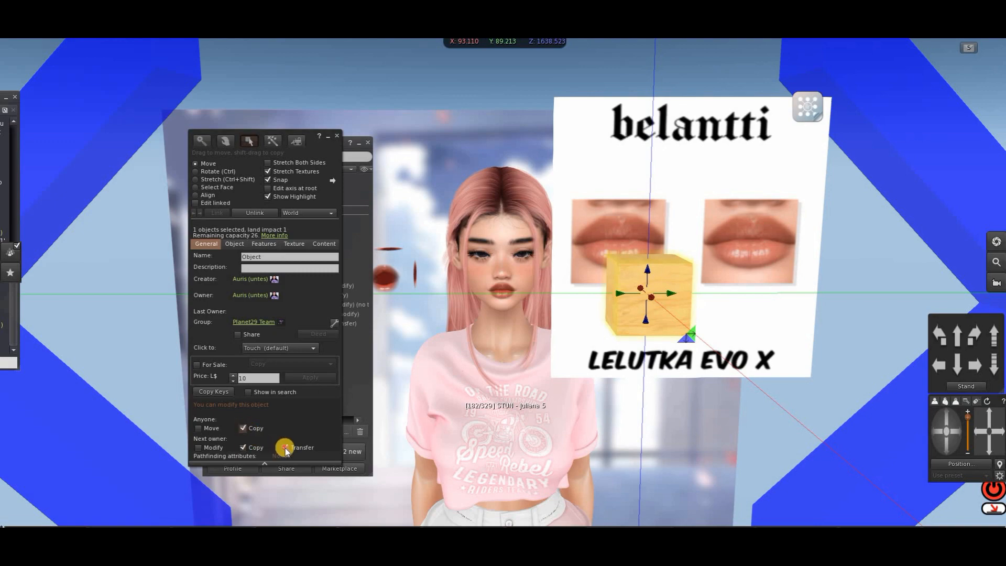
pyautogui.click(285, 448)
# Raise the small box to the height of the lip images and thin it to about 0.043 along X.
pyautogui.click(941, 432)
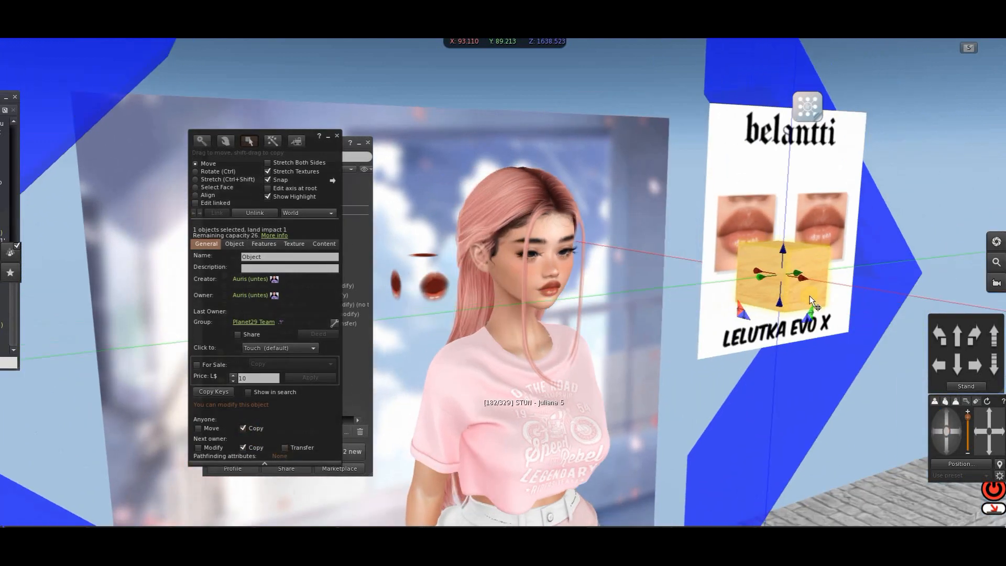
pyautogui.moveTo(784, 302); pyautogui.dragTo(783, 252)
pyautogui.click(216, 179)
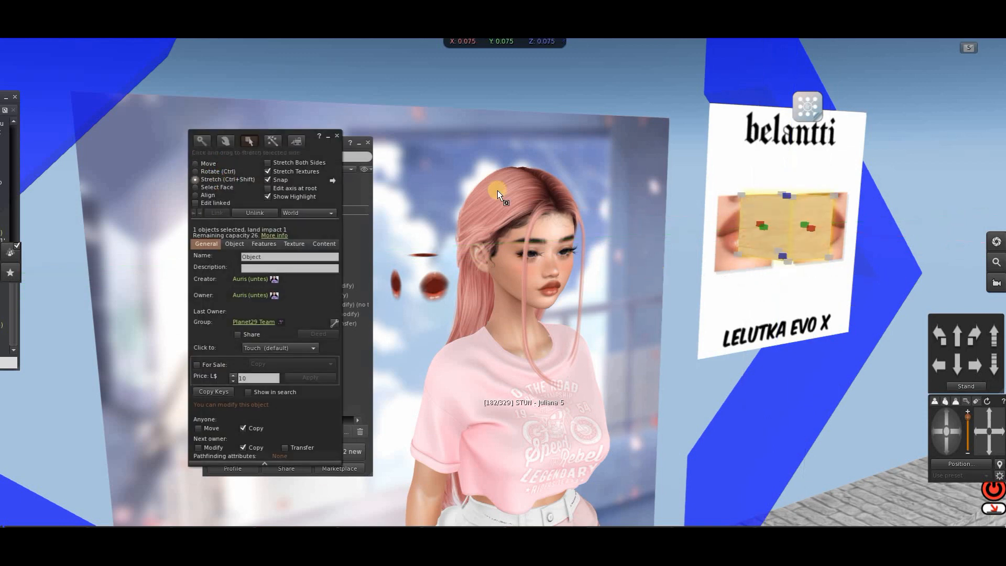
pyautogui.moveTo(808, 226); pyautogui.dragTo(788, 223)
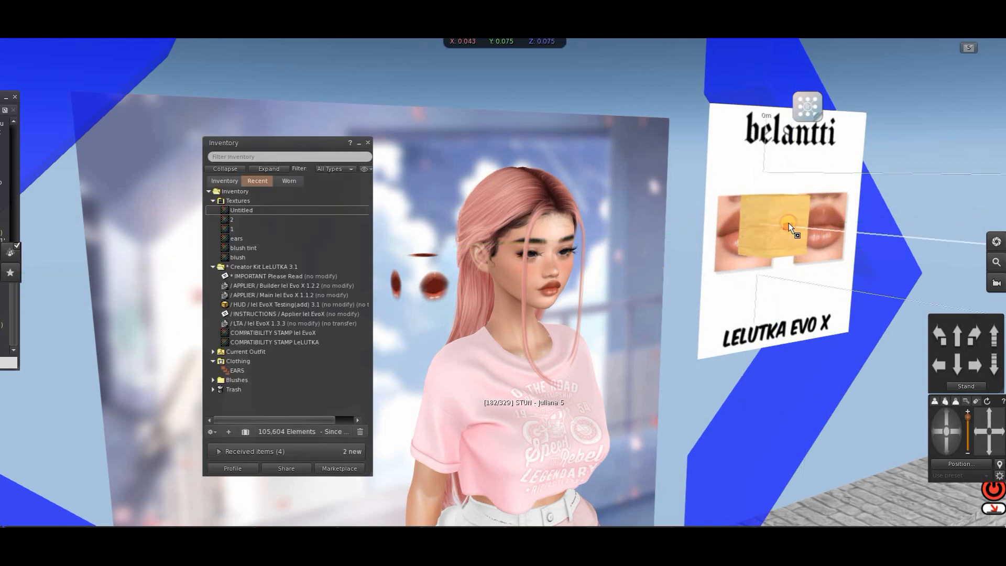
# Align the small box over the first lip image and stretch it to about 0.099 along Y and 0.088 along Z.
pyautogui.click(204, 164)
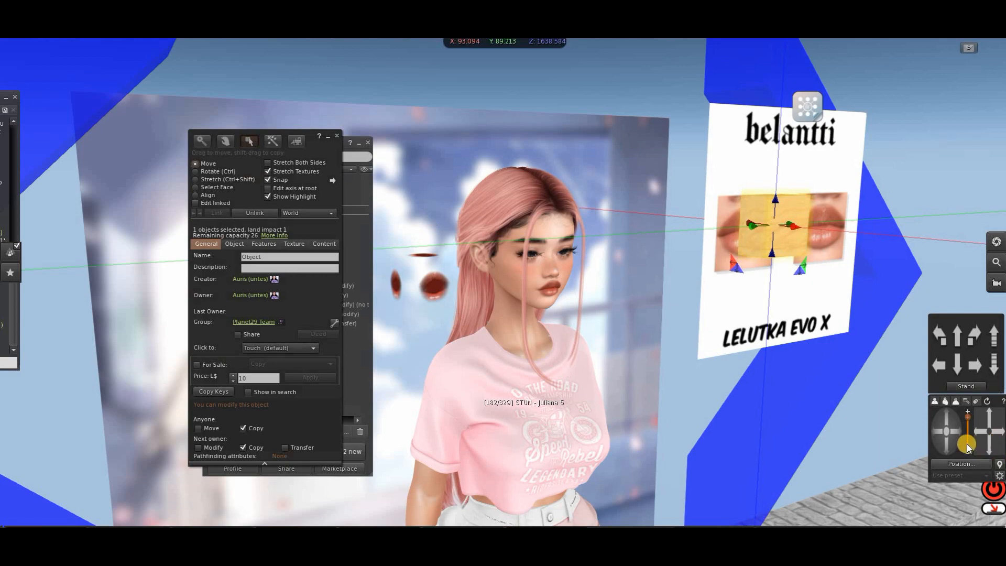
pyautogui.click(955, 432)
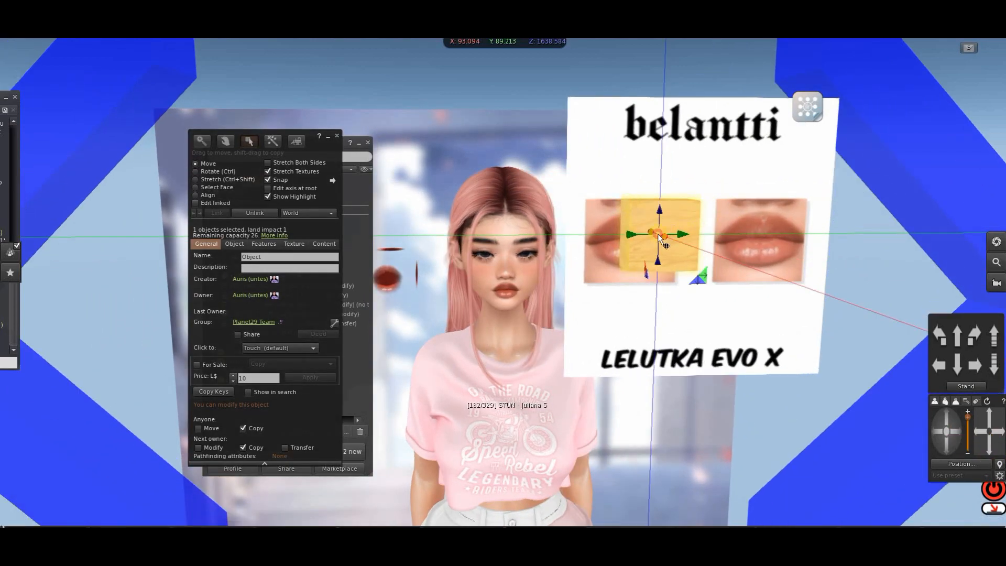
pyautogui.moveTo(661, 237); pyautogui.dragTo(625, 234)
pyautogui.click(205, 179)
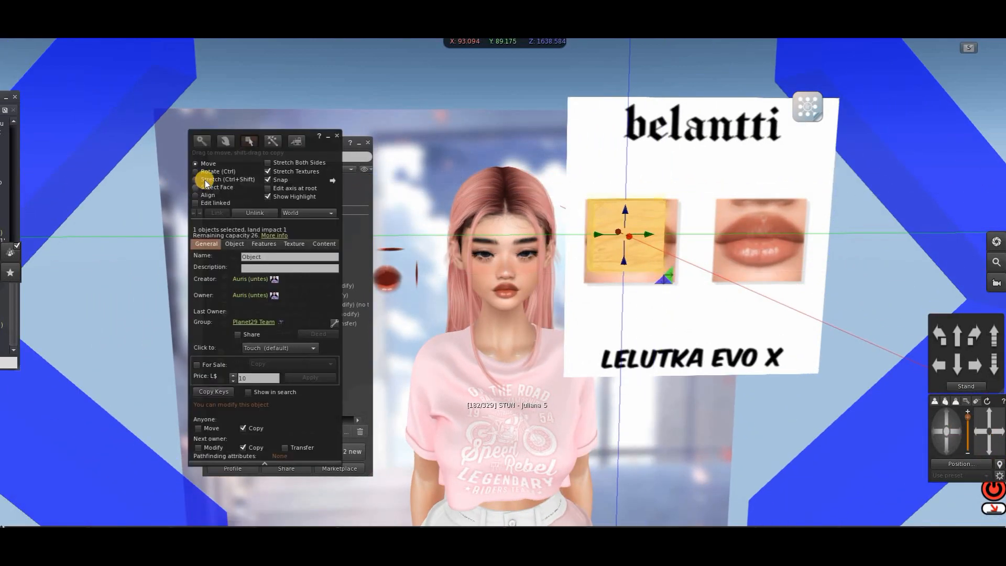
pyautogui.click(956, 428)
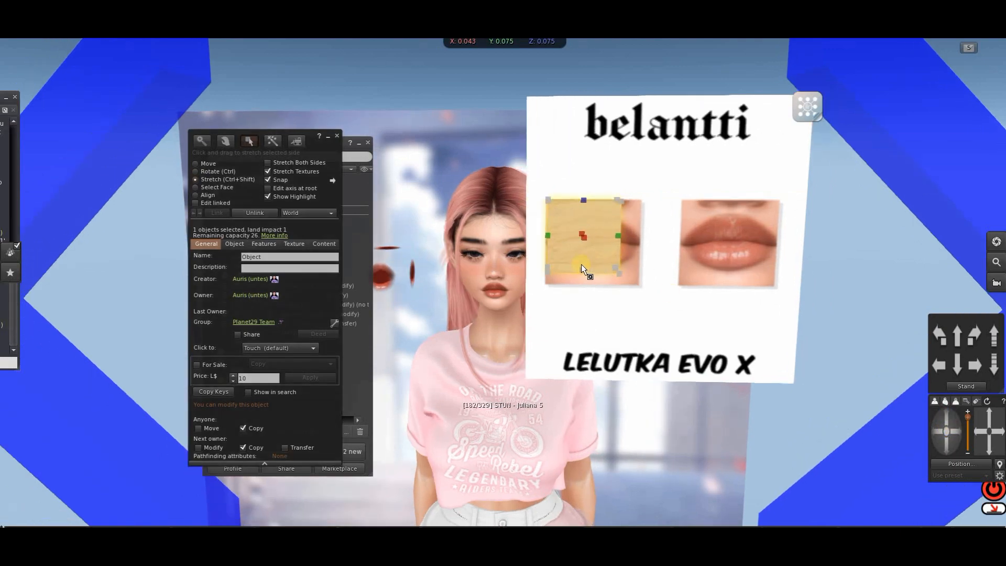
pyautogui.click(580, 275)
pyautogui.click(585, 250)
pyautogui.moveTo(582, 271); pyautogui.dragTo(583, 284)
pyautogui.moveTo(617, 241); pyautogui.dragTo(640, 243)
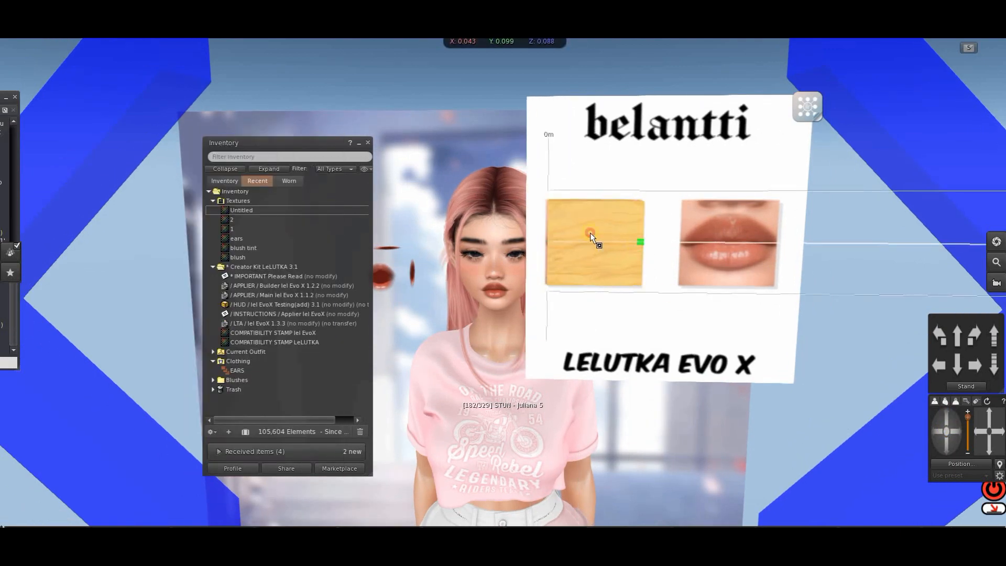
# Place a copy of the small wooden box along the Y axis over the second lip image.
pyautogui.click(206, 163)
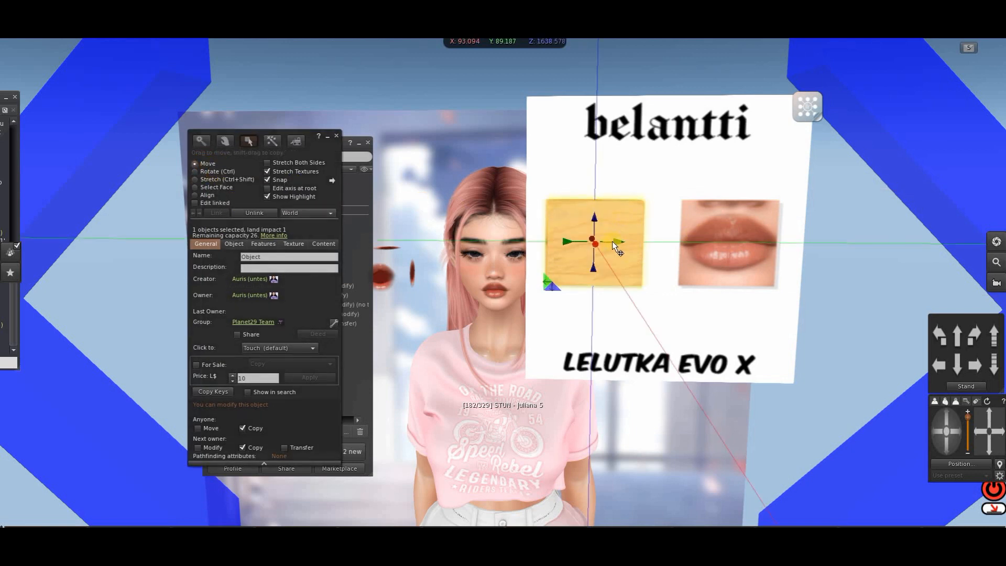
pyautogui.moveTo(612, 241); pyautogui.dragTo(741, 261)
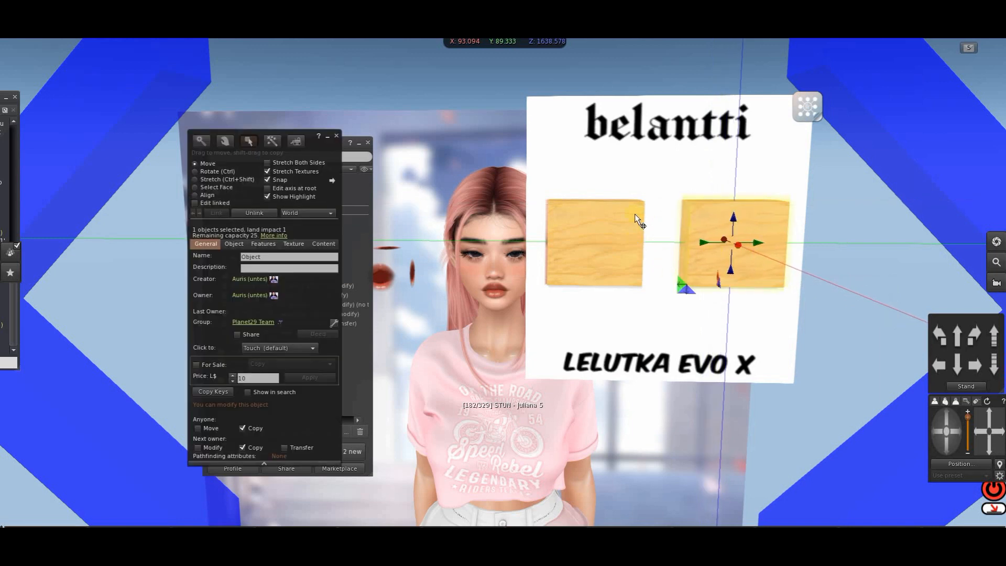
# Select both small wooden boxes and the poster box, with the poster last, and link them into one object.
pyautogui.click(598, 241)
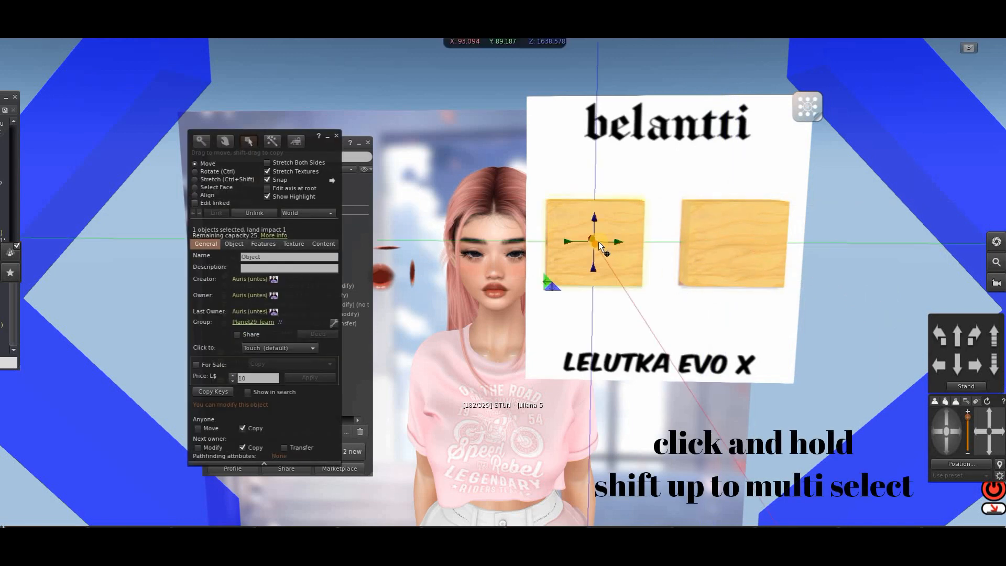
pyautogui.keyDown('shift'); pyautogui.click(731, 225); pyautogui.keyUp('shift')
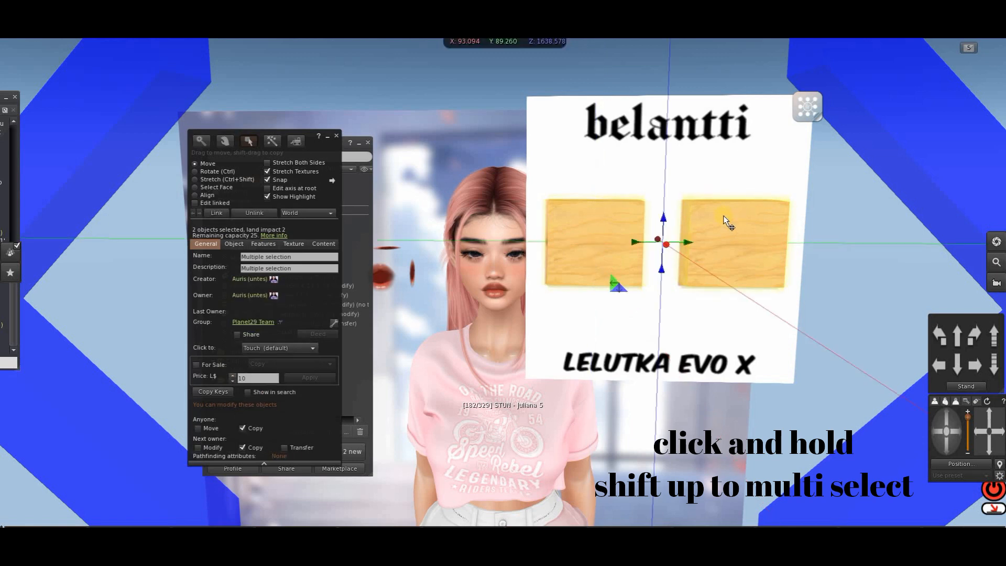
pyautogui.keyDown('shift'); pyautogui.click(717, 164); pyautogui.keyUp('shift')
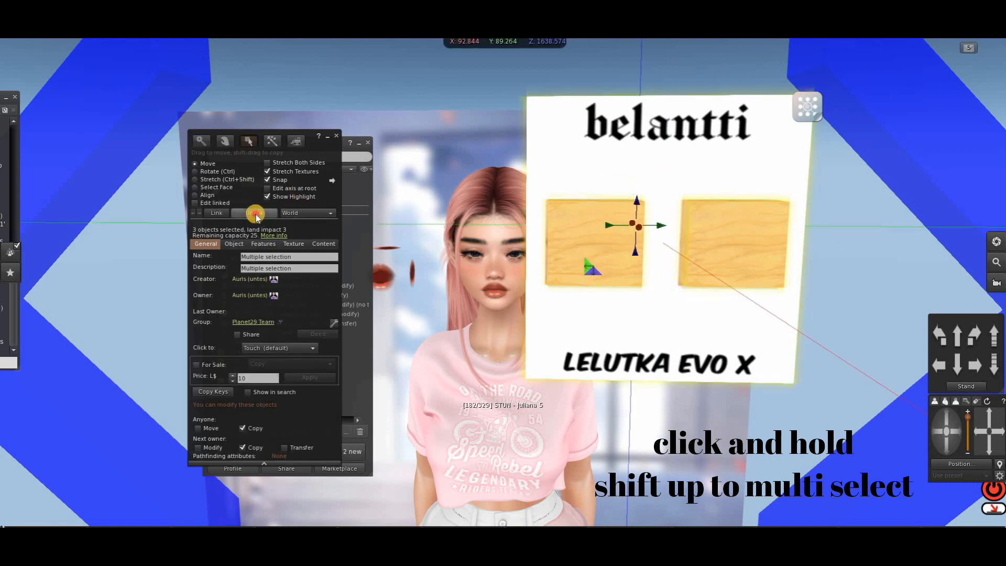
pyautogui.click(255, 213)
pyautogui.click(215, 211)
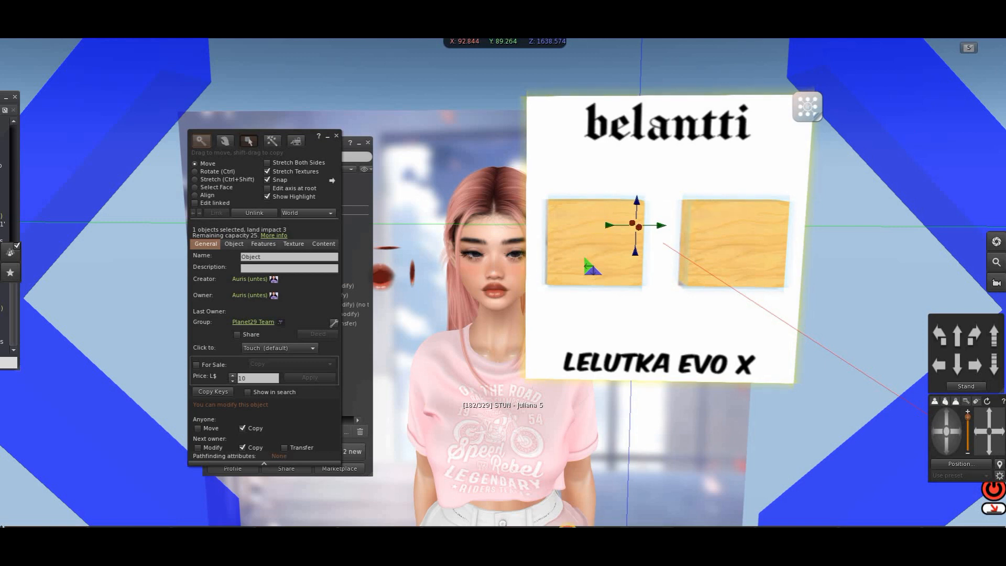
# Check the next-owner permissions of the / APPLIER / Builder lel Evo X 1.2.2 script in its inventory properties.
pyautogui.click(567, 531)
pyautogui.click(568, 531)
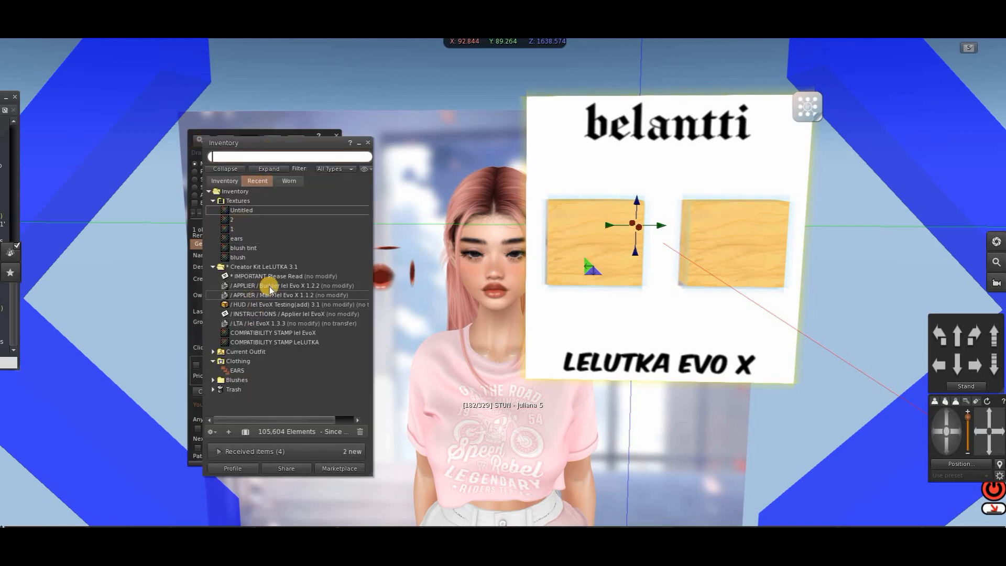
pyautogui.click(270, 290)
pyautogui.rightClick(270, 290)
pyautogui.click(295, 308)
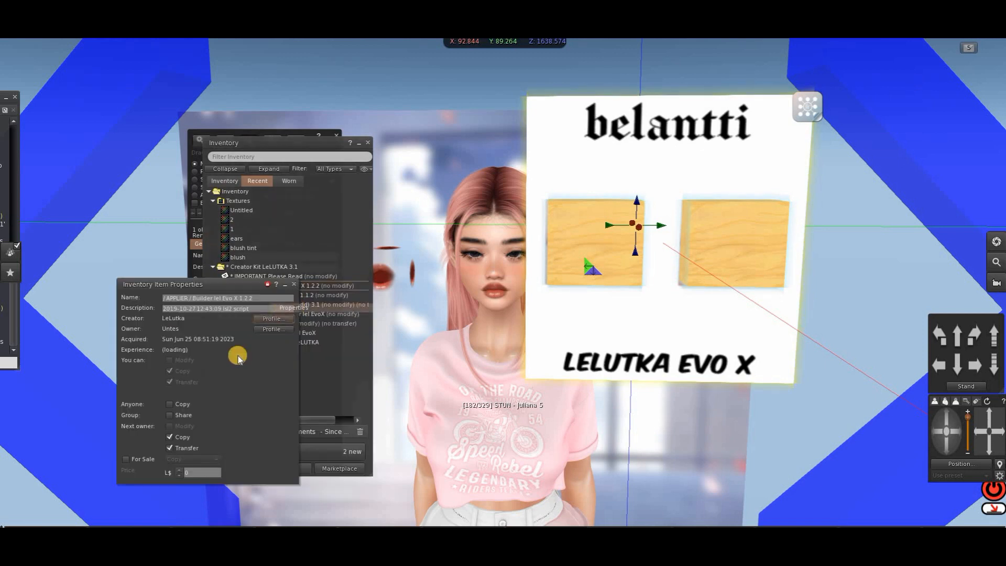
pyautogui.click(294, 283)
# Remove the next owner's transfer permission from the / APPLIER / Main lel Evo X 1.1.2 script.
pyautogui.rightClick(252, 294)
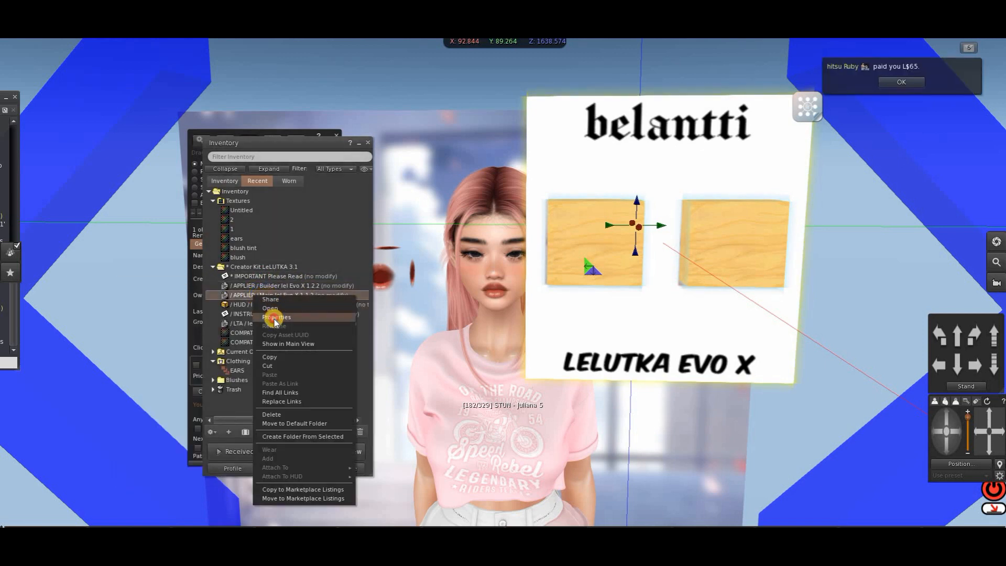
pyautogui.click(274, 315)
pyautogui.click(169, 448)
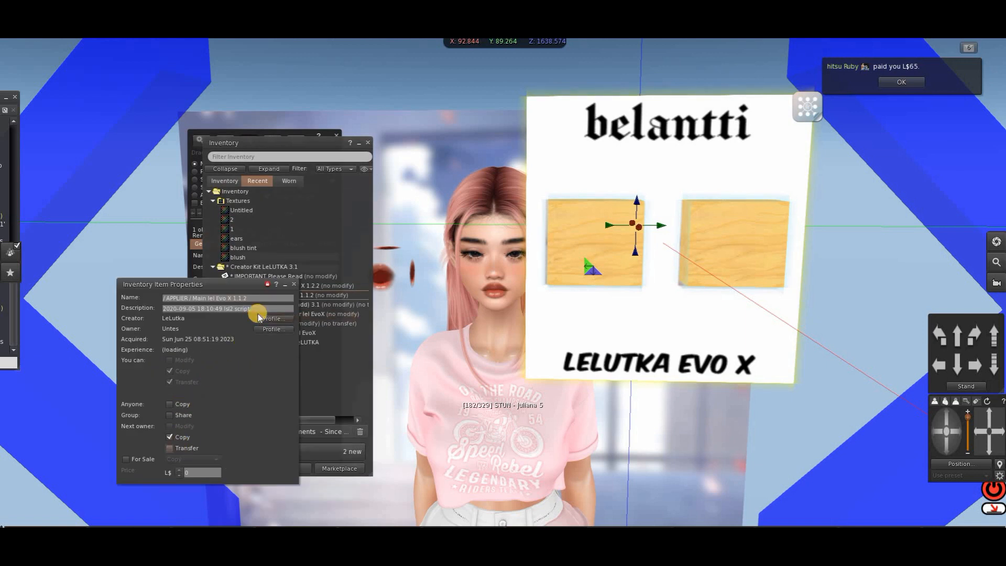
pyautogui.click(294, 284)
# Add the / APPLIER / Builder lel Evo X 1.2.2 and / APPLIER / Main lel Evo X 1.1.2 scripts to the linked poster object's contents.
pyautogui.click(677, 328)
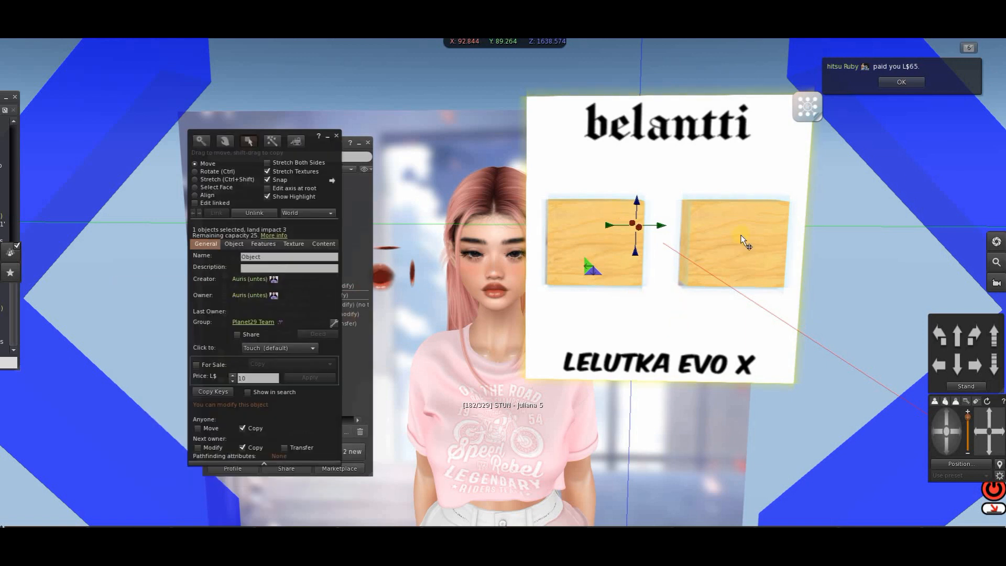
pyautogui.moveTo(272, 148); pyautogui.dragTo(146, 149)
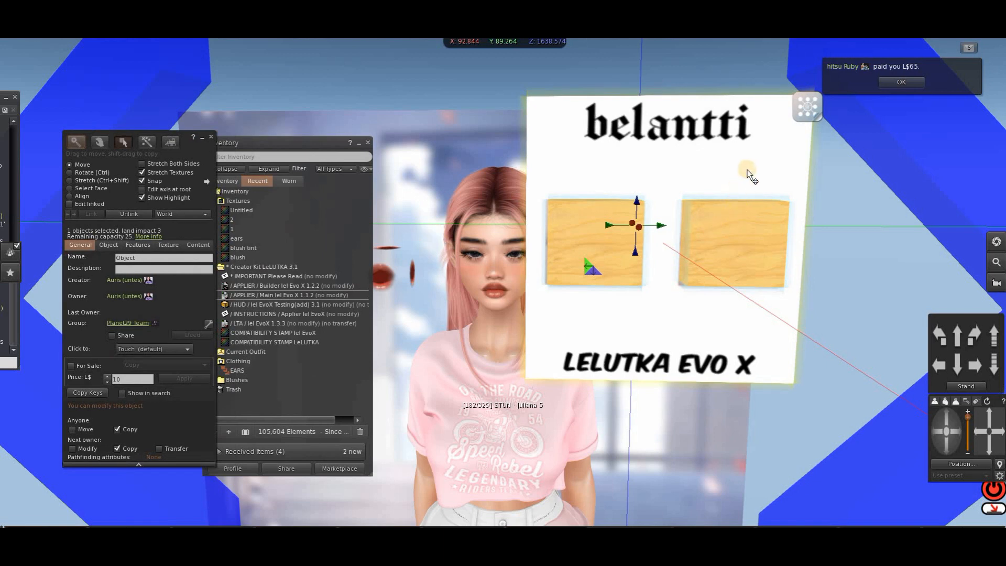
pyautogui.click(198, 245)
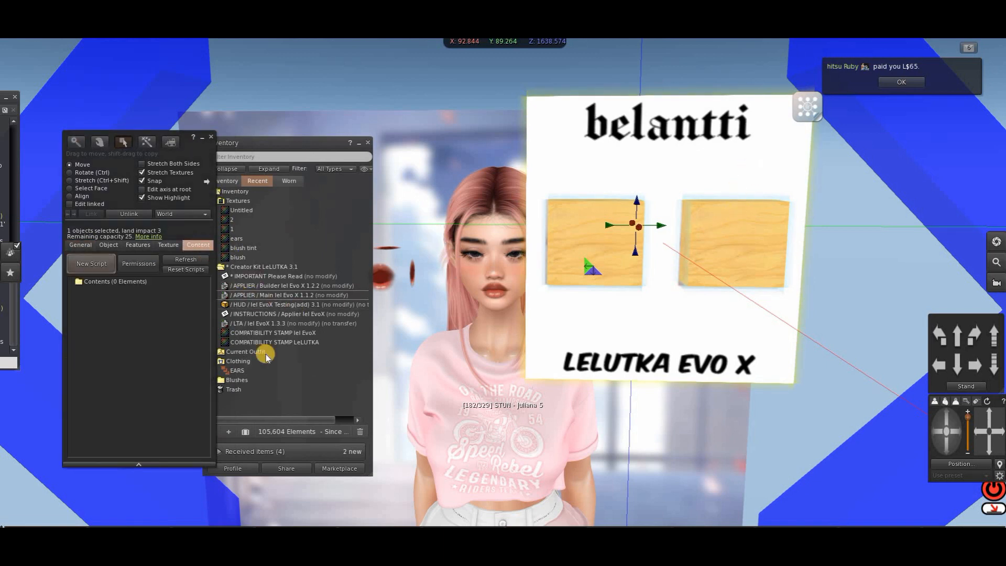
pyautogui.click(248, 286)
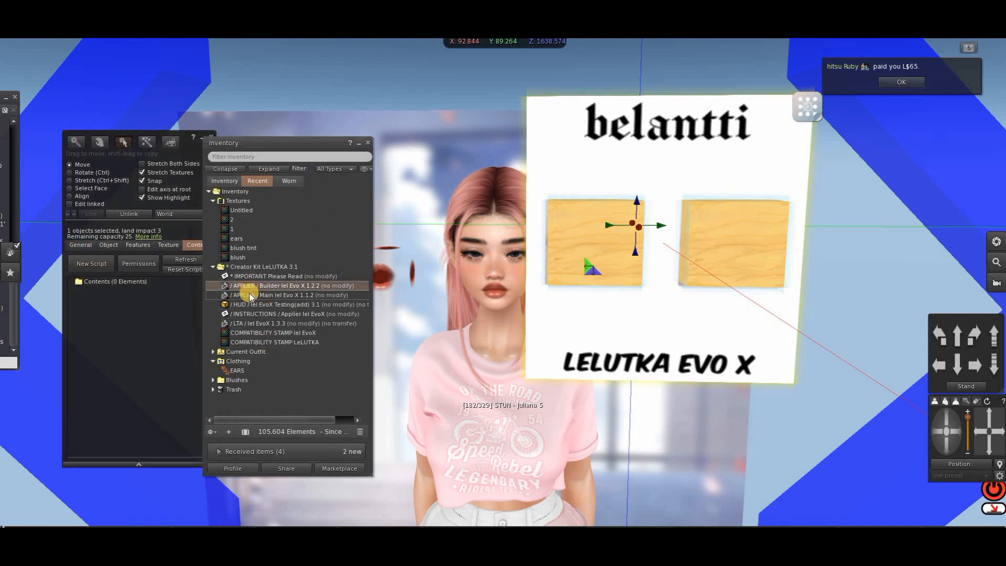
pyautogui.press('ctrl')
pyautogui.keyDown('ctrl'); pyautogui.click(249, 295); pyautogui.keyUp('ctrl')
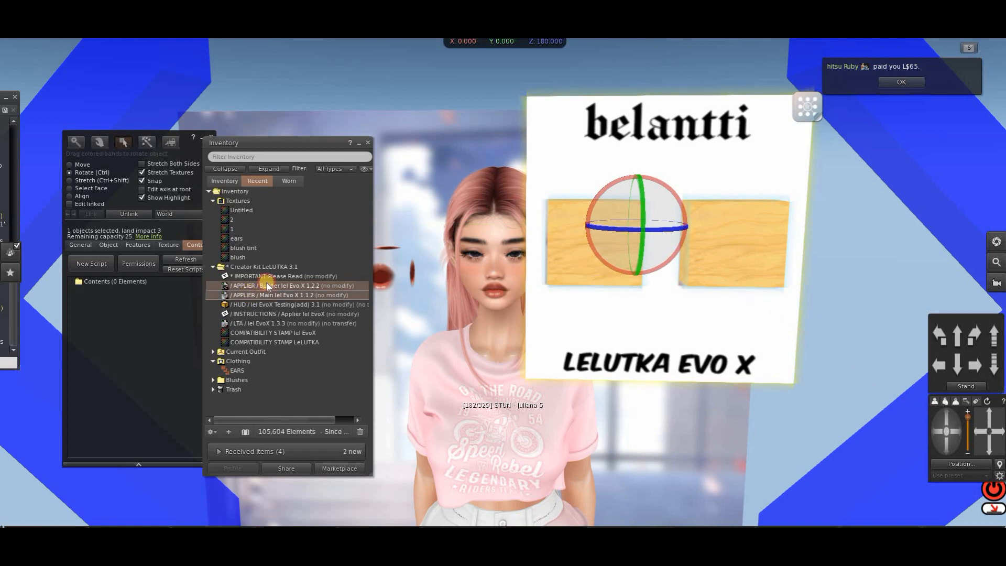
pyautogui.moveTo(250, 290); pyautogui.dragTo(132, 319)
pyautogui.click(887, 114)
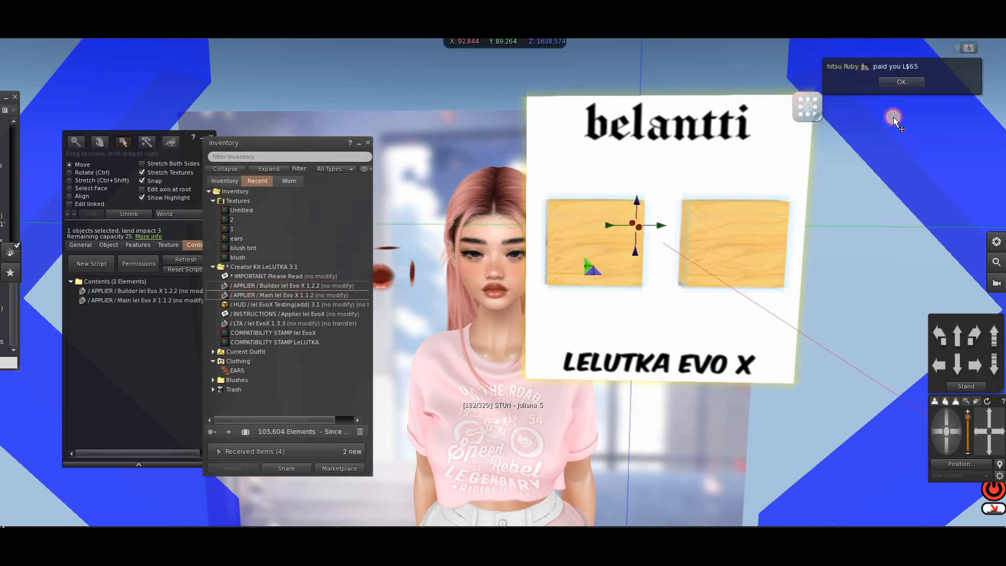
pyautogui.click(265, 140)
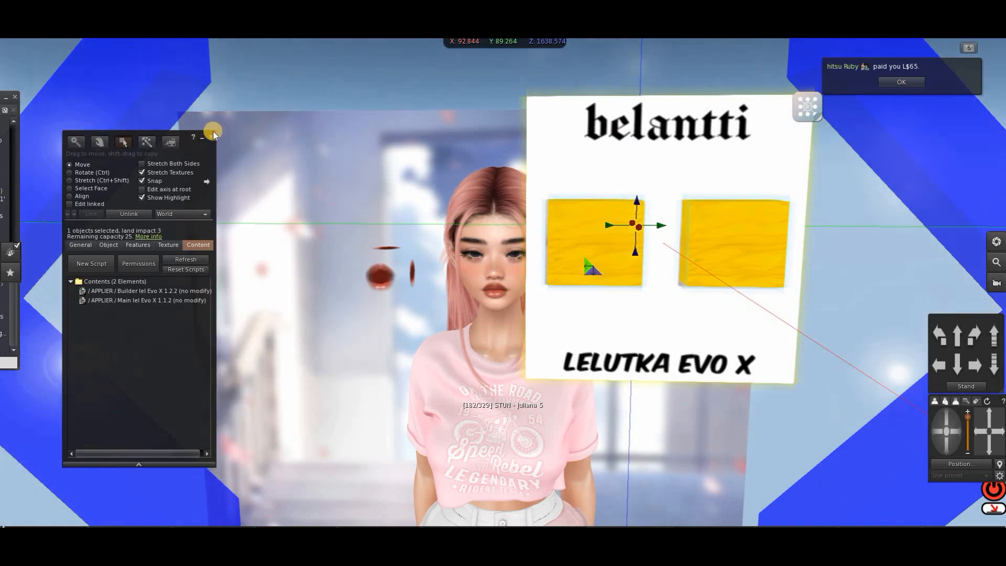
pyautogui.click(211, 136)
# Preview lip texture 1 from the recent inventory items and copy its asset UUID.
pyautogui.hotkey('ctrl', 'i')
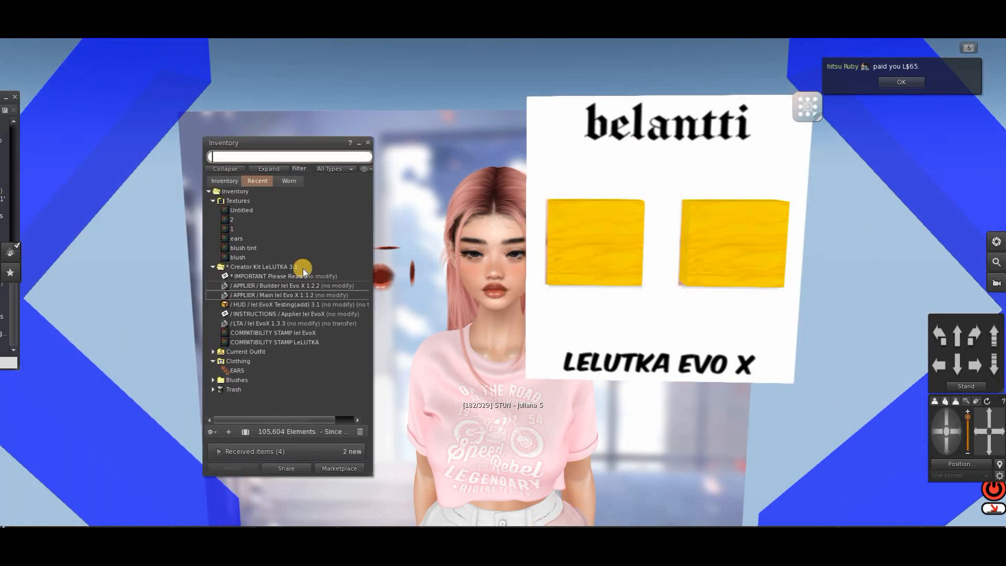
pyautogui.doubleClick(253, 227)
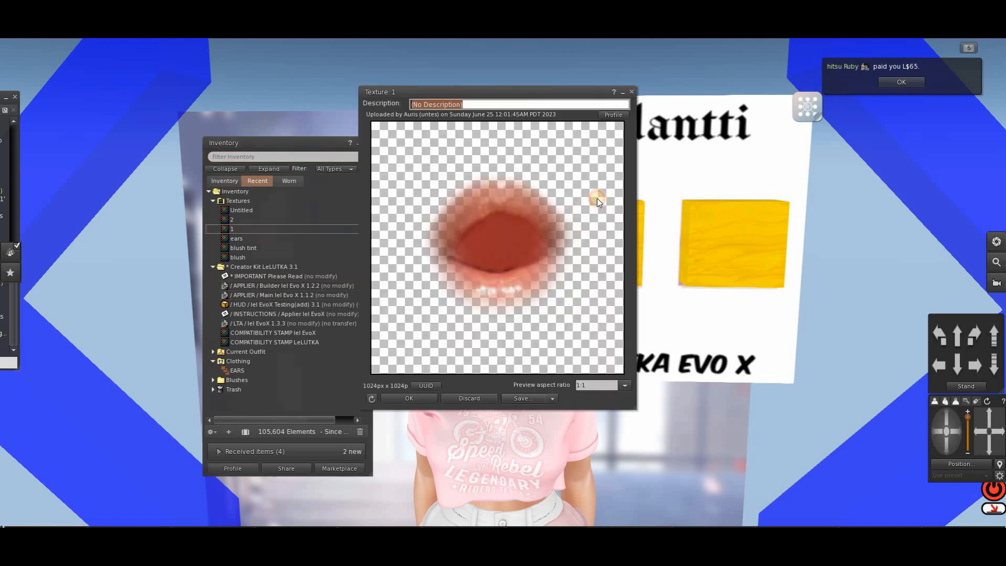
pyautogui.click(630, 92)
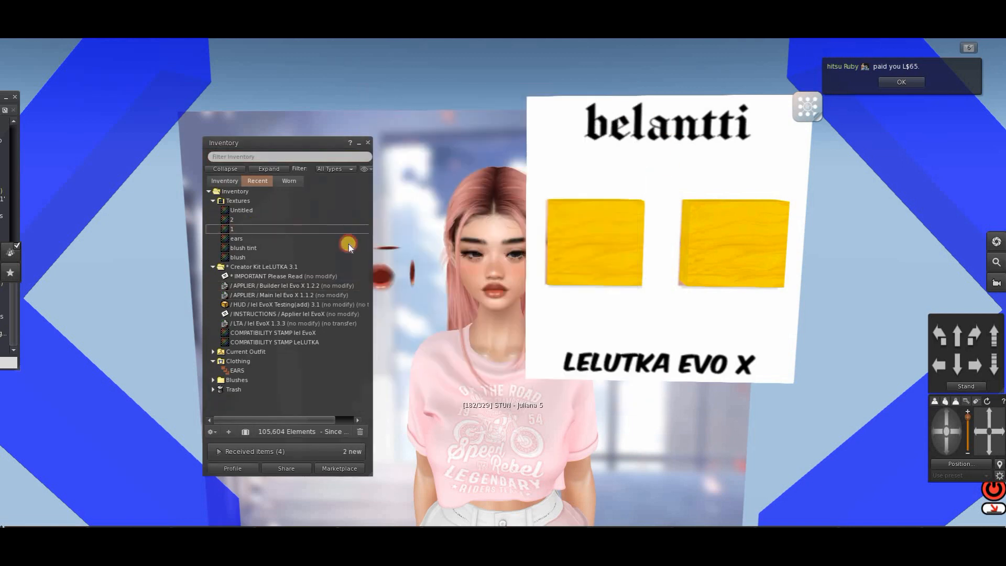
pyautogui.rightClick(276, 230)
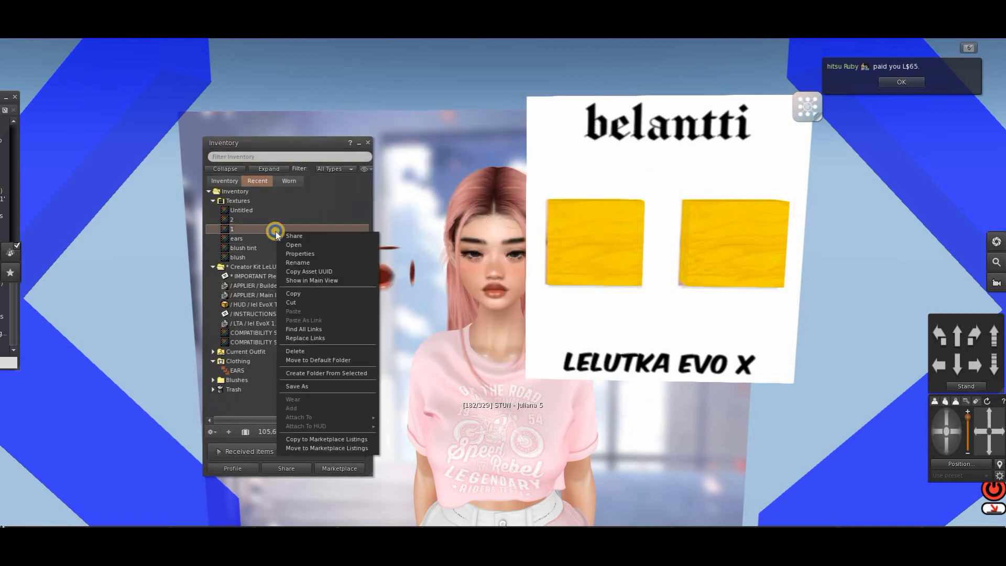
pyautogui.click(322, 272)
# Configure the first wooden button to target the HD Lips layer, with the copied texture UUID as its diffuse map.
pyautogui.click(638, 237)
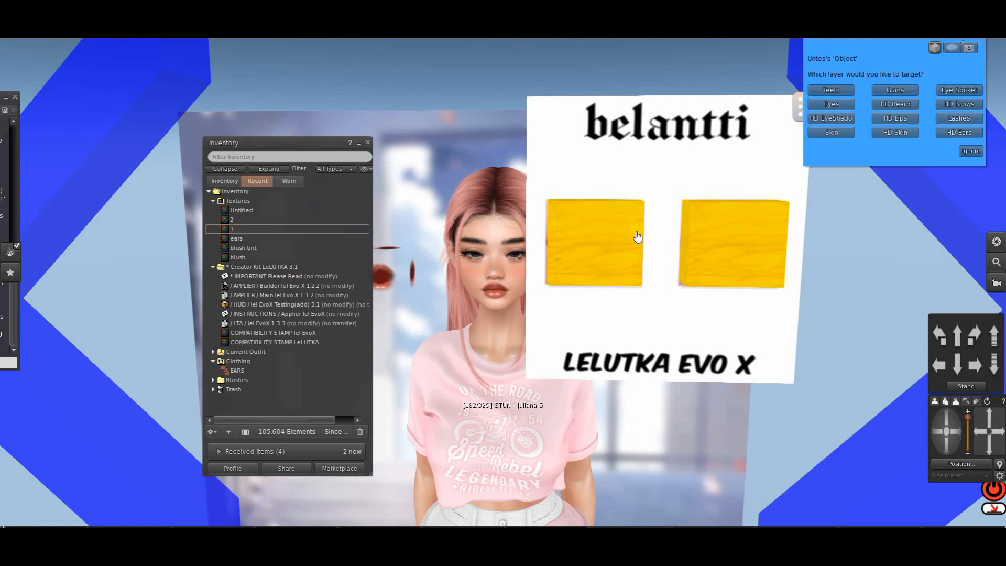
pyautogui.click(903, 120)
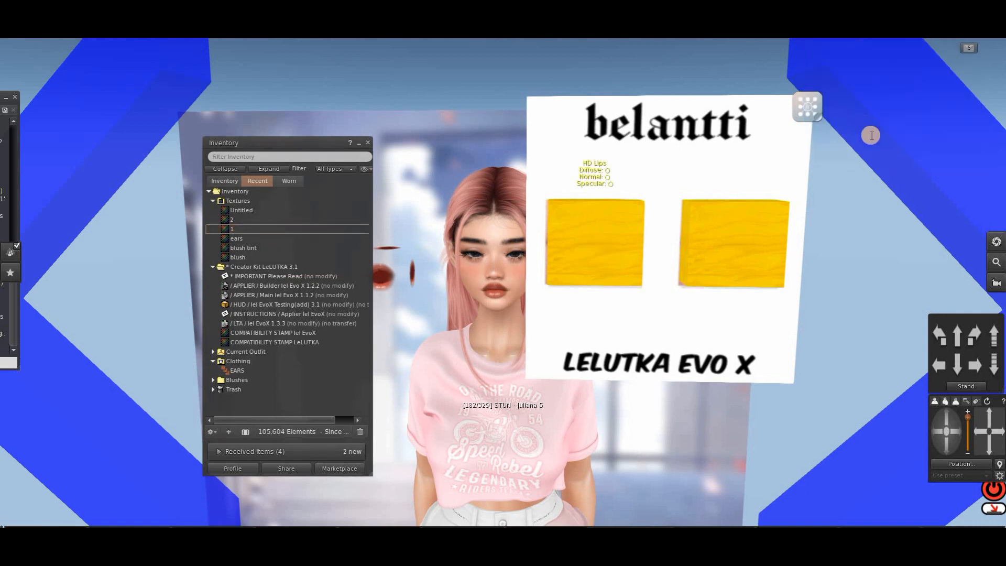
pyautogui.click(873, 194)
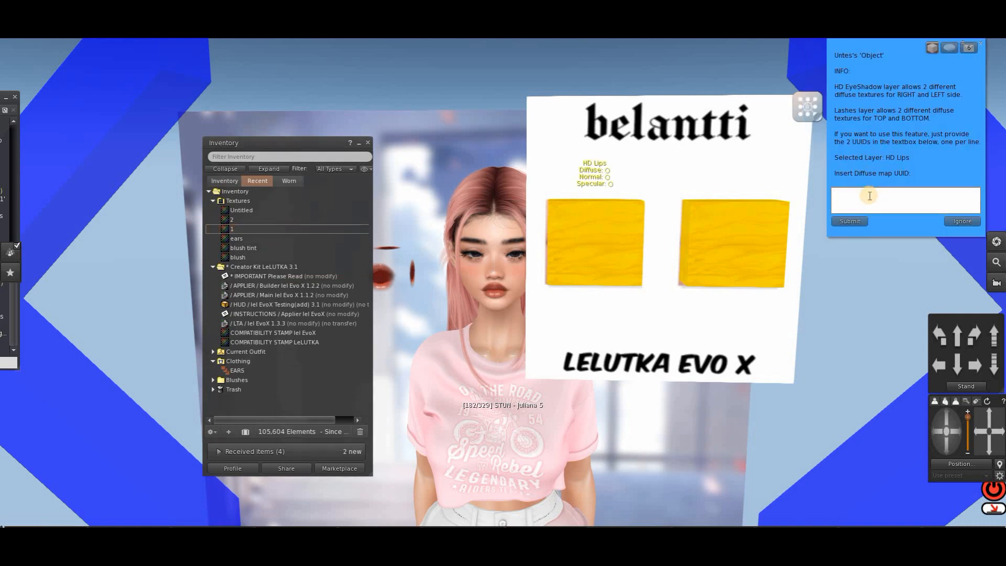
pyautogui.click(860, 221)
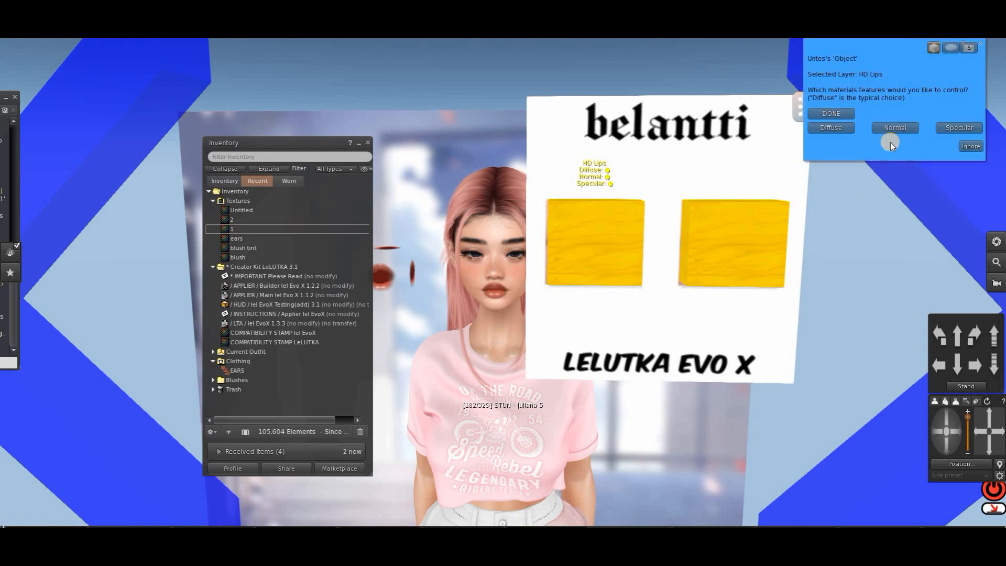
# Configure the second wooden button for HD Lips with texture 2's asset UUID as its diffuse map, and finish the applier configuration.
pyautogui.rightClick(261, 219)
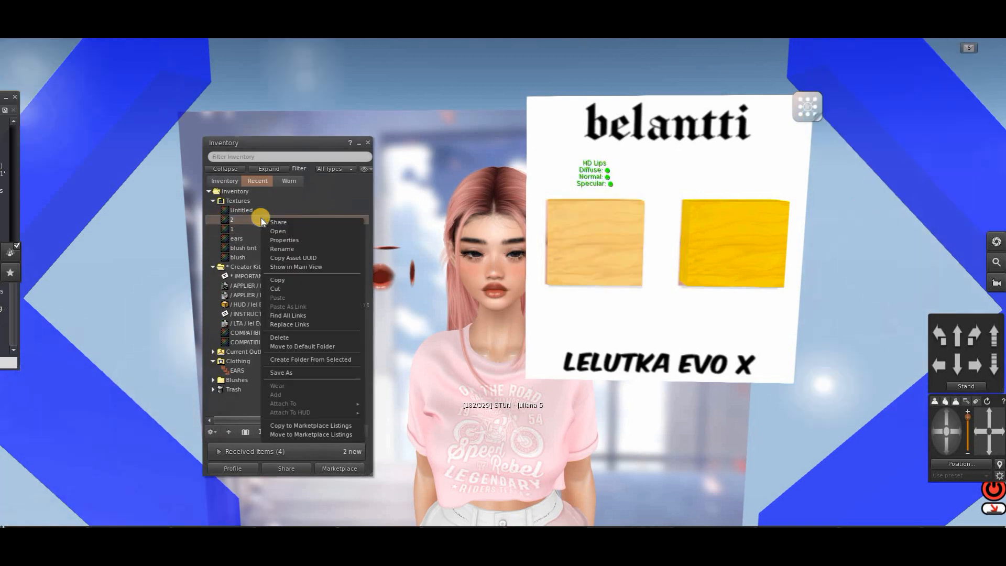
pyautogui.click(306, 258)
pyautogui.click(716, 260)
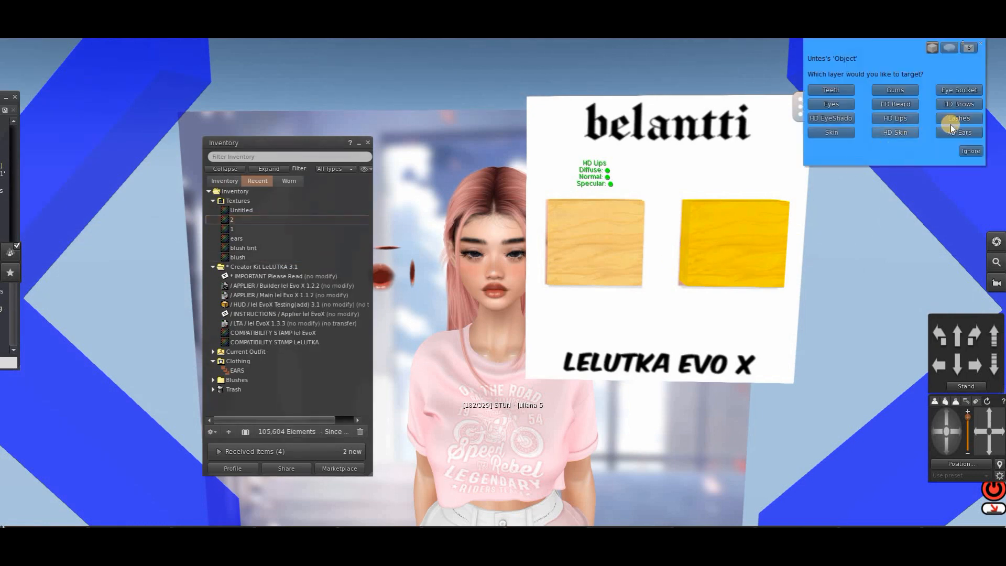
pyautogui.click(901, 118)
pyautogui.click(838, 117)
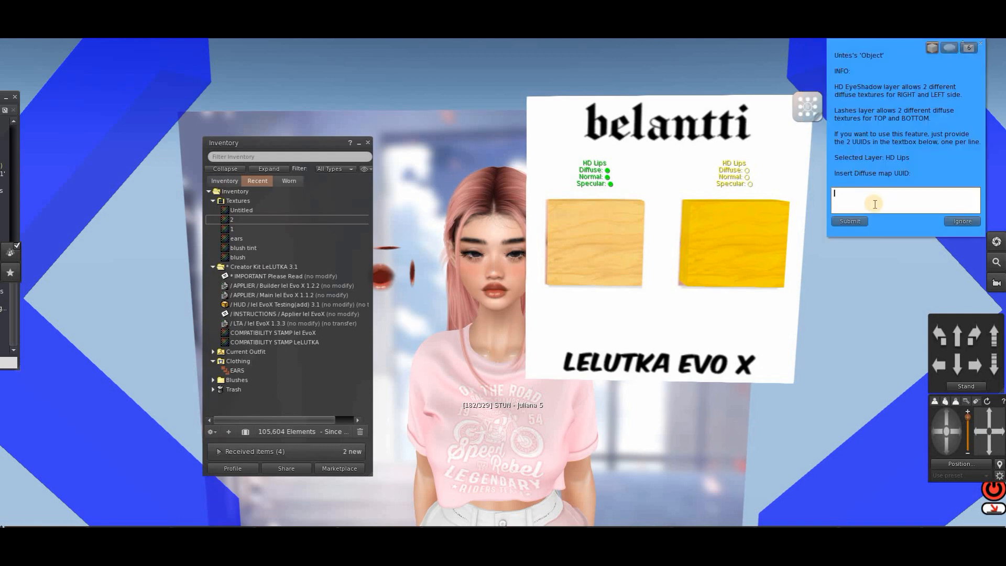
pyautogui.hotkey('ctrl', 'v')
pyautogui.click(849, 221)
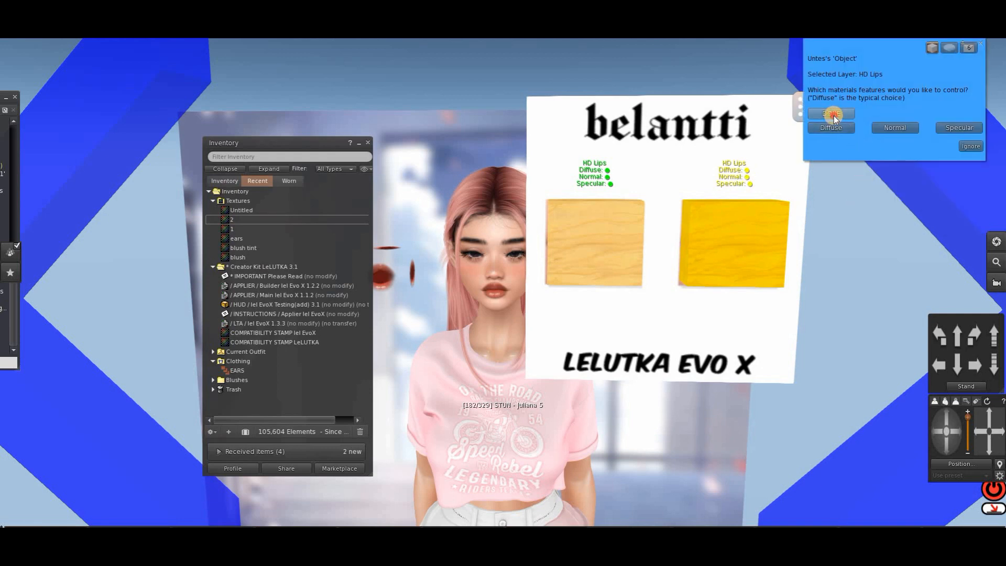
pyautogui.click(833, 115)
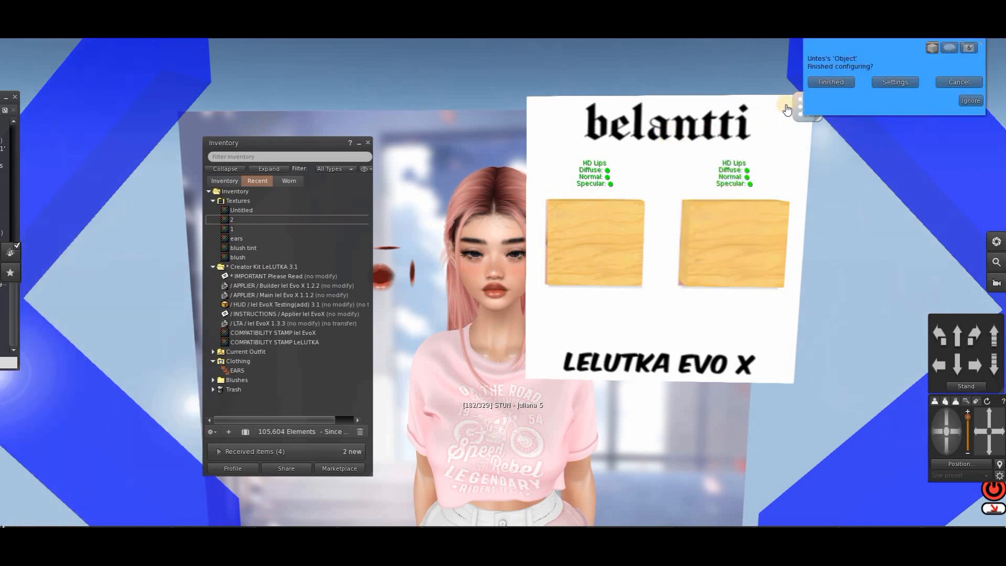
pyautogui.click(838, 83)
# Edit the poster's linked parts and give the first wooden button the transparent texture.
pyautogui.rightClick(580, 234)
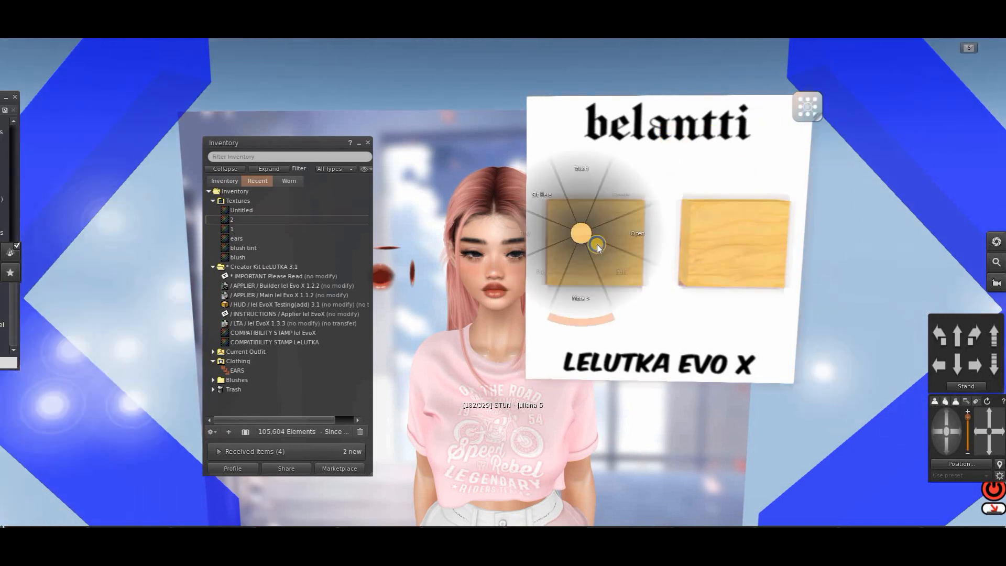
pyautogui.click(605, 259)
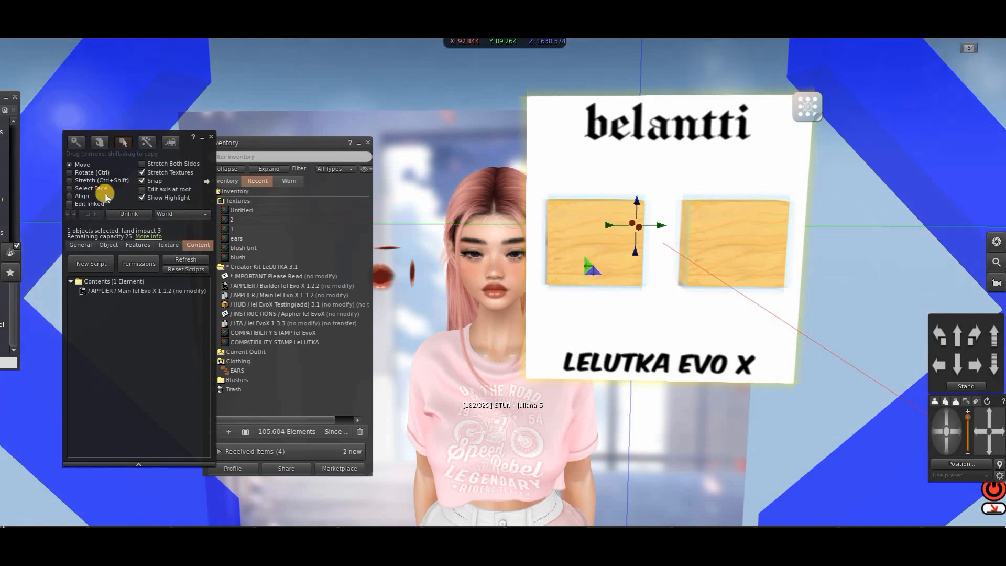
pyautogui.click(71, 204)
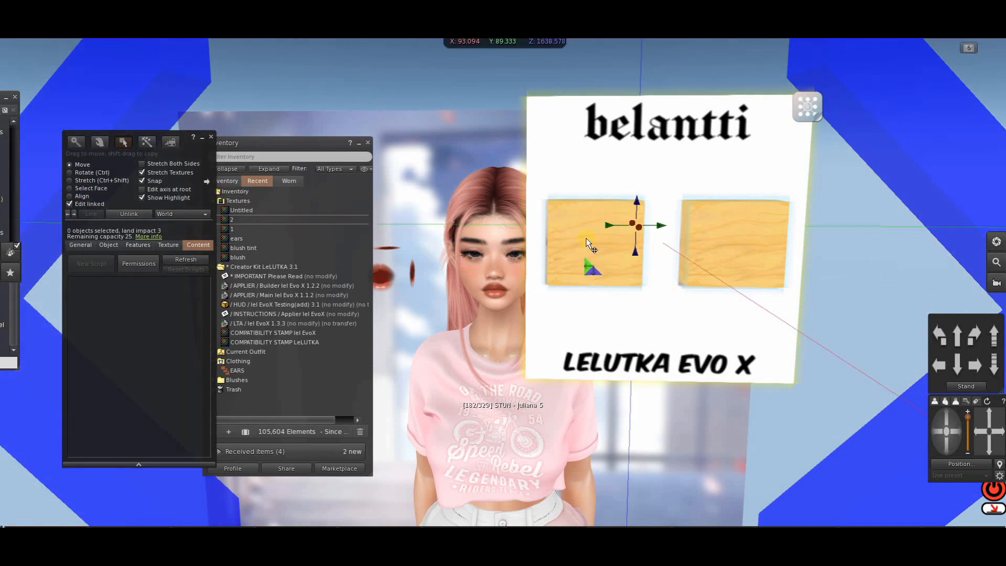
pyautogui.click(586, 239)
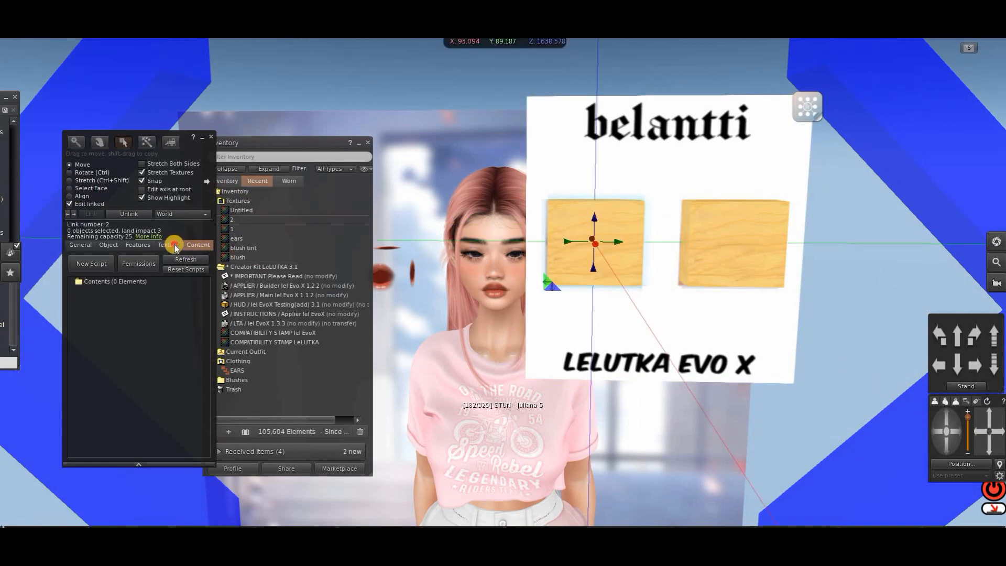
pyautogui.click(175, 245)
pyautogui.click(86, 319)
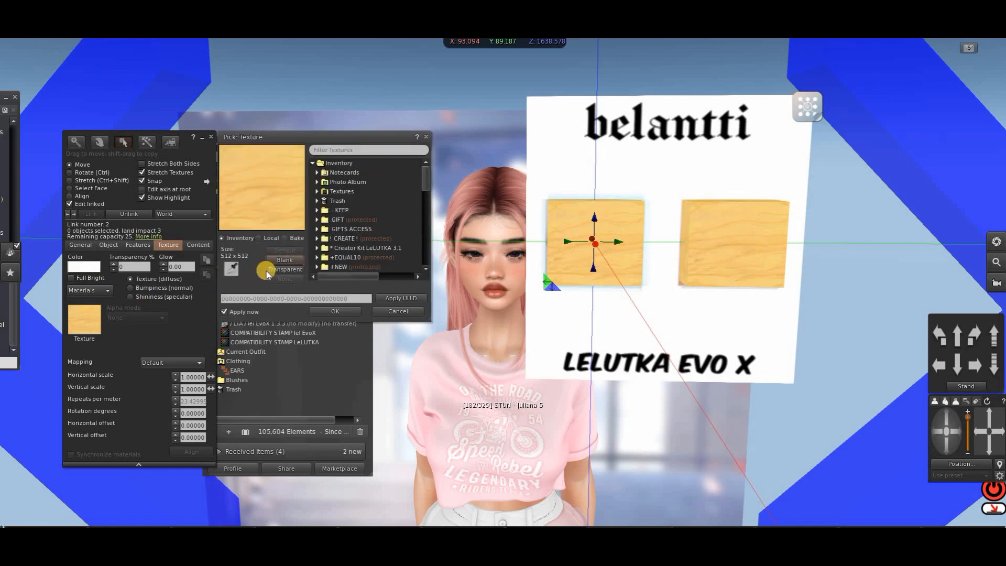
# Apply the transparent texture to the second wooden button, and close the editing and inventory windows.
pyautogui.click(748, 260)
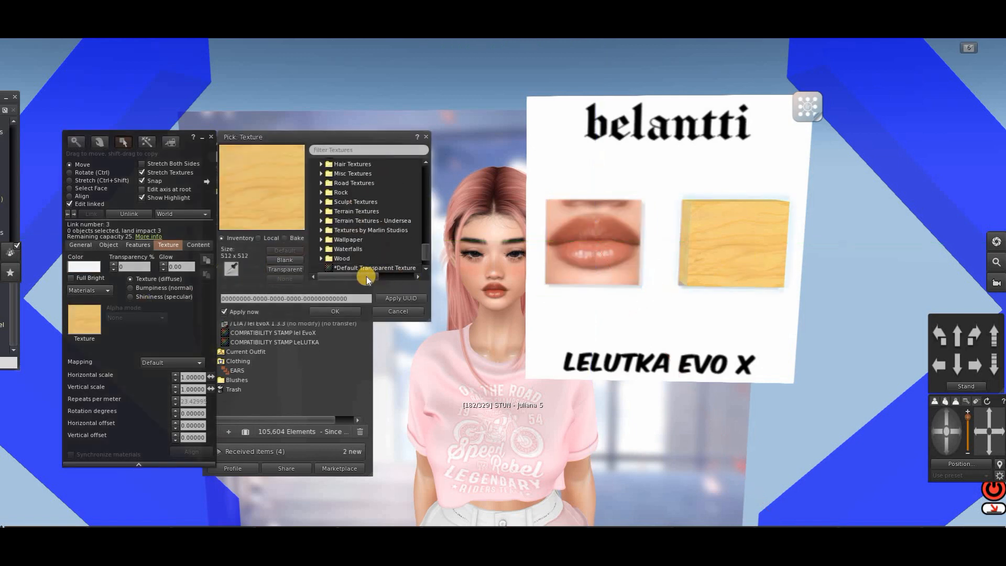
pyautogui.click(278, 269)
pyautogui.click(340, 310)
pyautogui.click(211, 136)
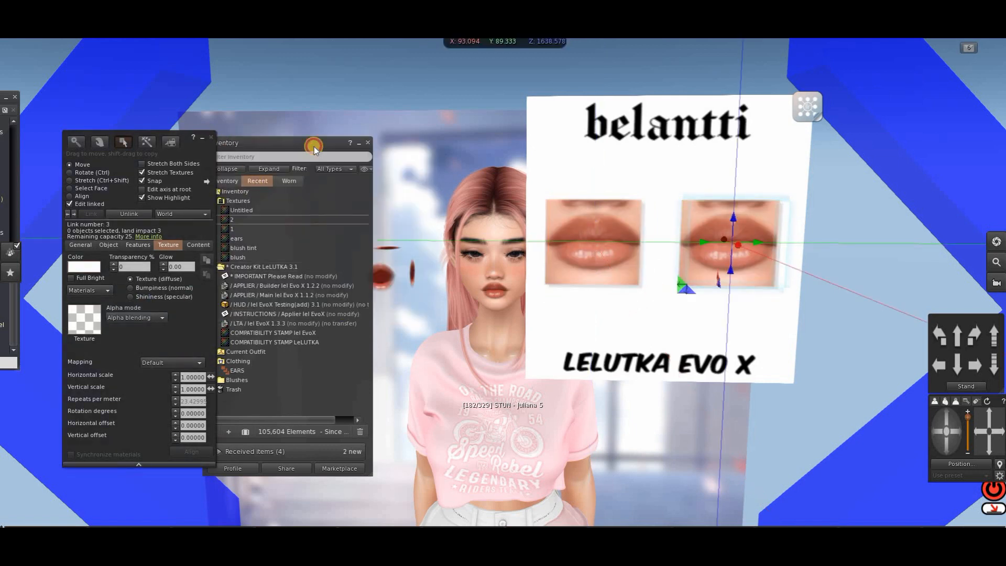
pyautogui.click(370, 143)
# Take the finished applier object into inventory and attach it to the Center 2 HUD point.
pyautogui.rightClick(775, 207)
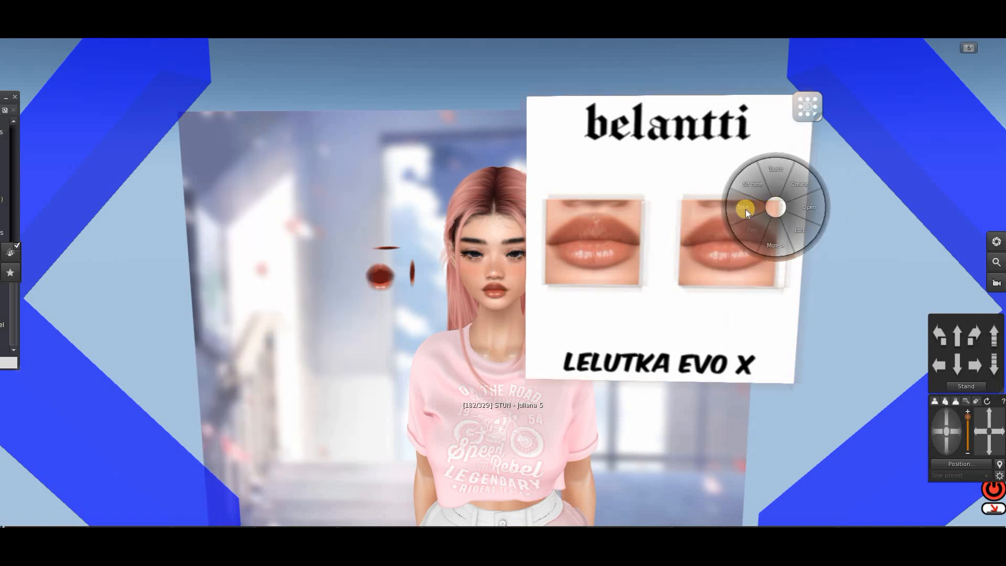
pyautogui.click(746, 209)
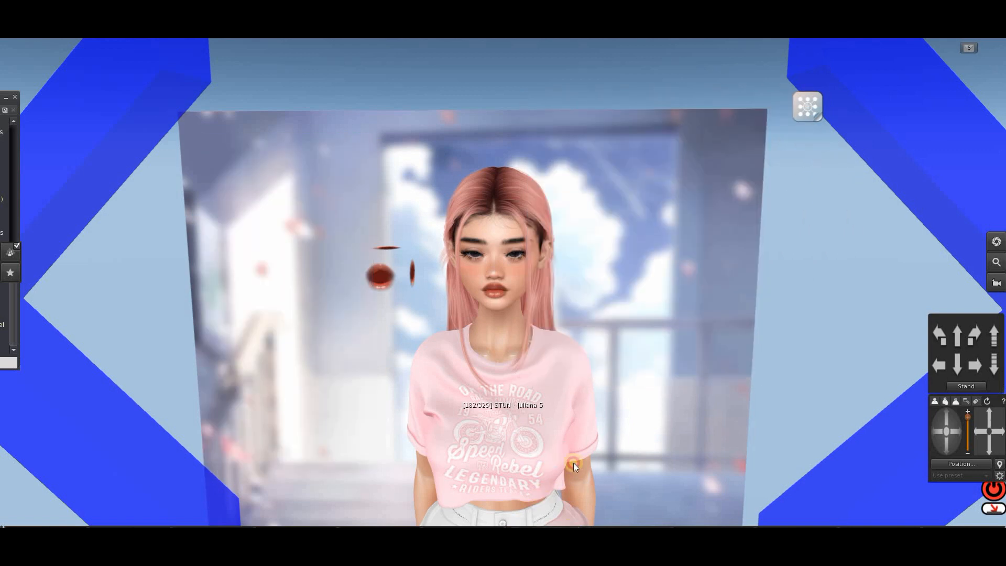
pyautogui.hotkey('ctrl', 'i')
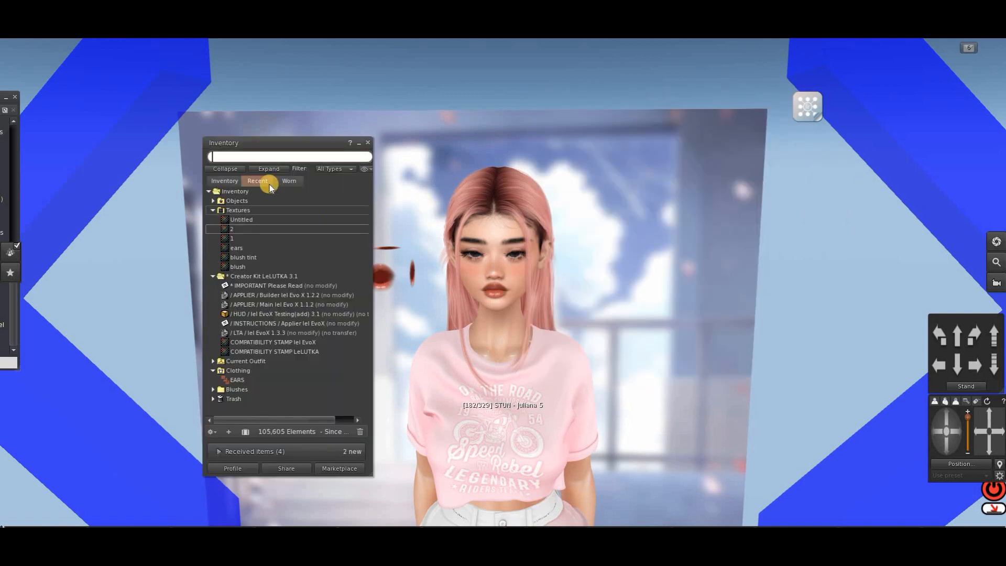
pyautogui.click(210, 201)
pyautogui.click(211, 201)
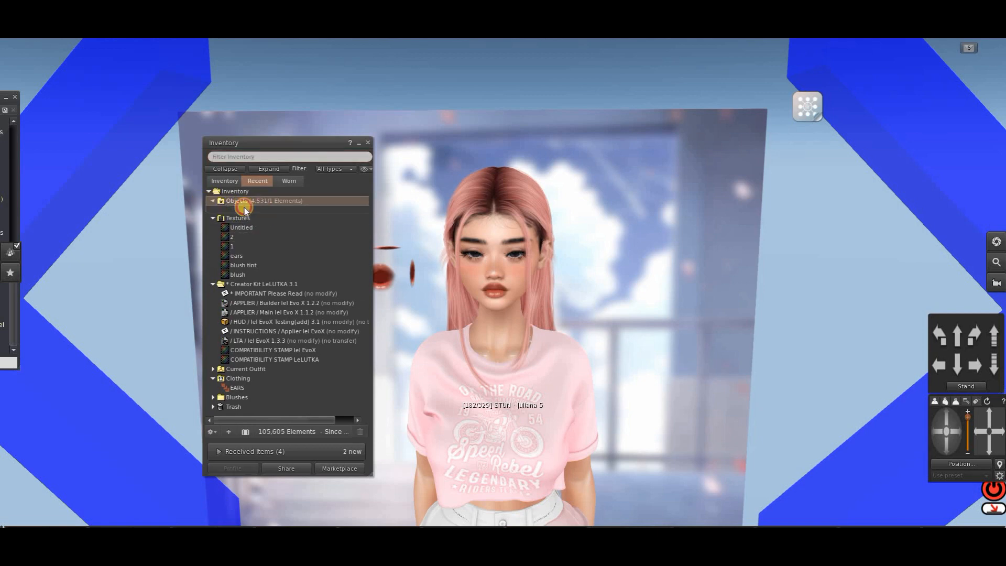
pyautogui.rightClick(291, 211)
pyautogui.moveTo(345, 393)
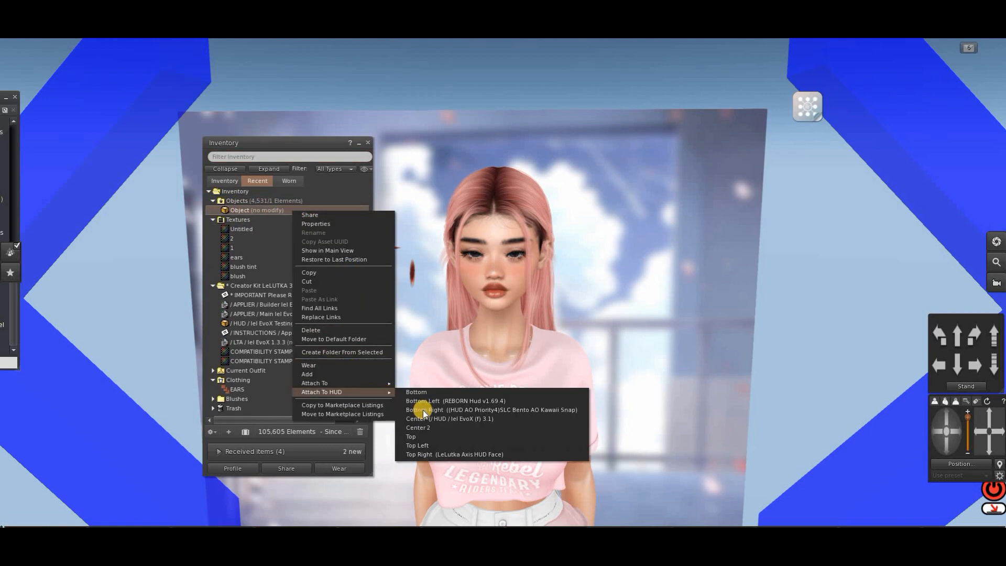
pyautogui.click(429, 429)
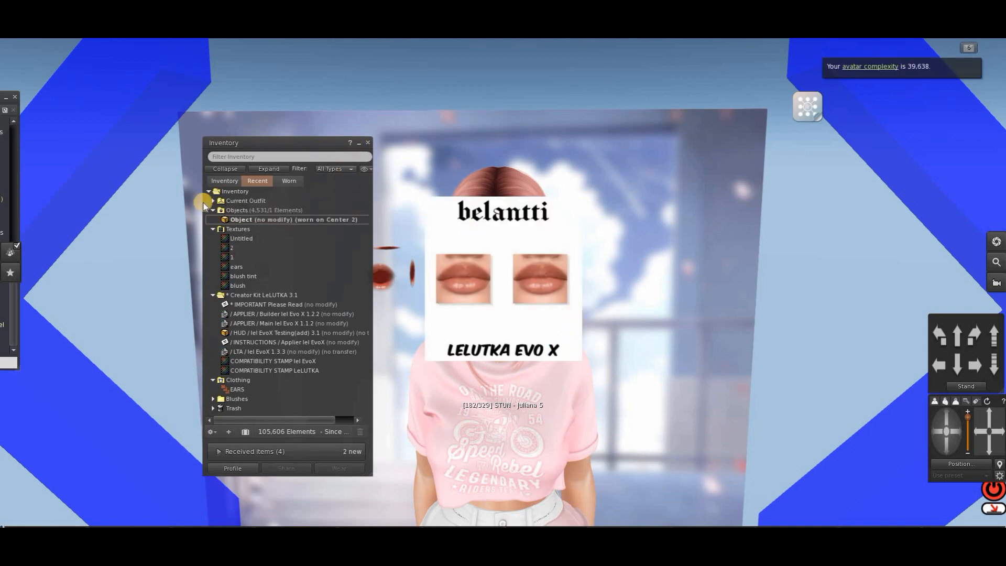
# Move the worn belantti applier HUD sideways so it sits beside the avatar.
pyautogui.rightClick(506, 270)
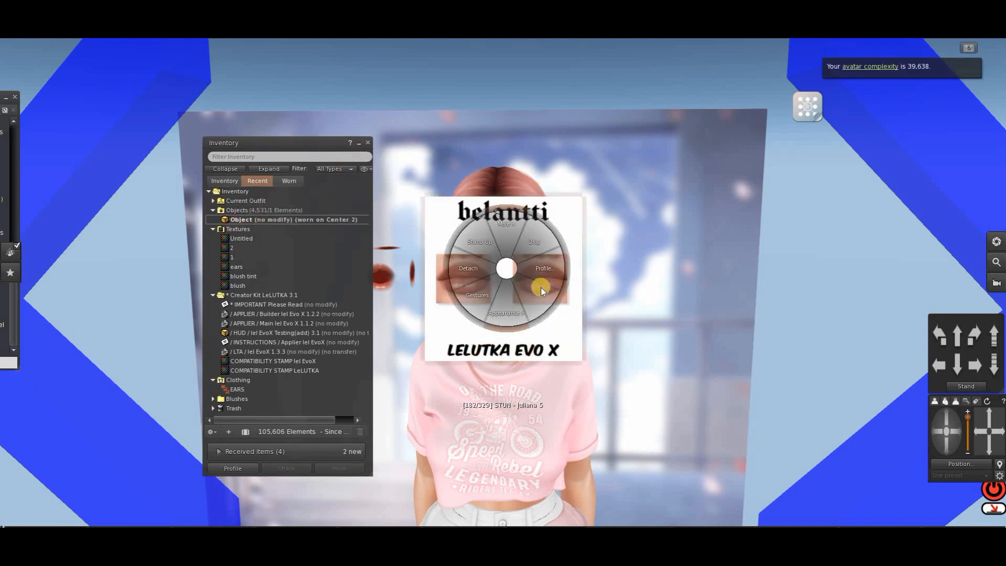
pyautogui.click(539, 292)
pyautogui.moveTo(533, 284); pyautogui.dragTo(724, 306)
pyautogui.click(212, 137)
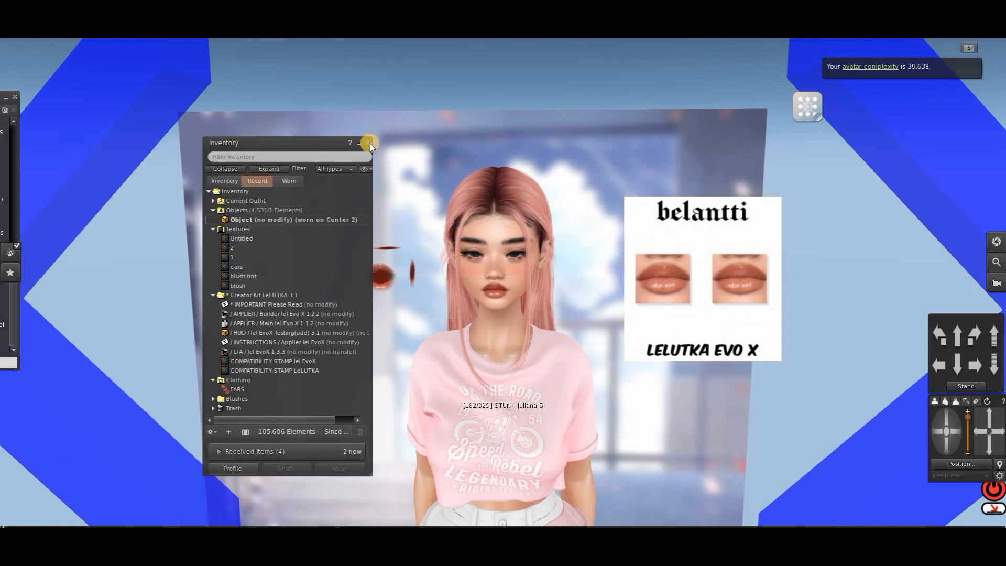
# Close the inventory, frame the avatar's face in close-up, and test both lip buttons on the belantti HUD.
pyautogui.click(370, 143)
pyautogui.keyDown('alt'); pyautogui.click(442, 283); pyautogui.keyUp('alt')
pyautogui.click(941, 439)
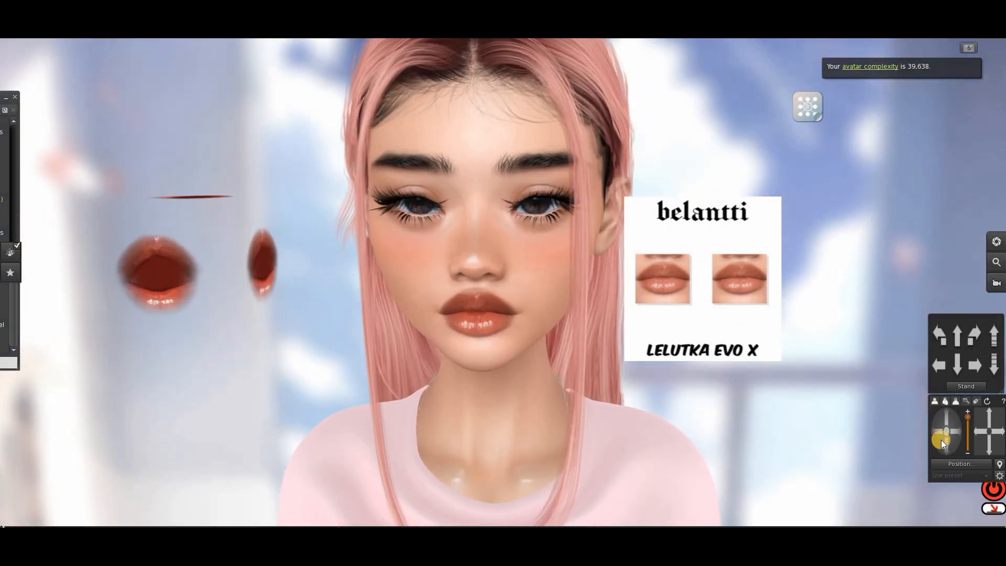
pyautogui.moveTo(941, 439); pyautogui.dragTo(937, 432)
pyautogui.click(670, 272)
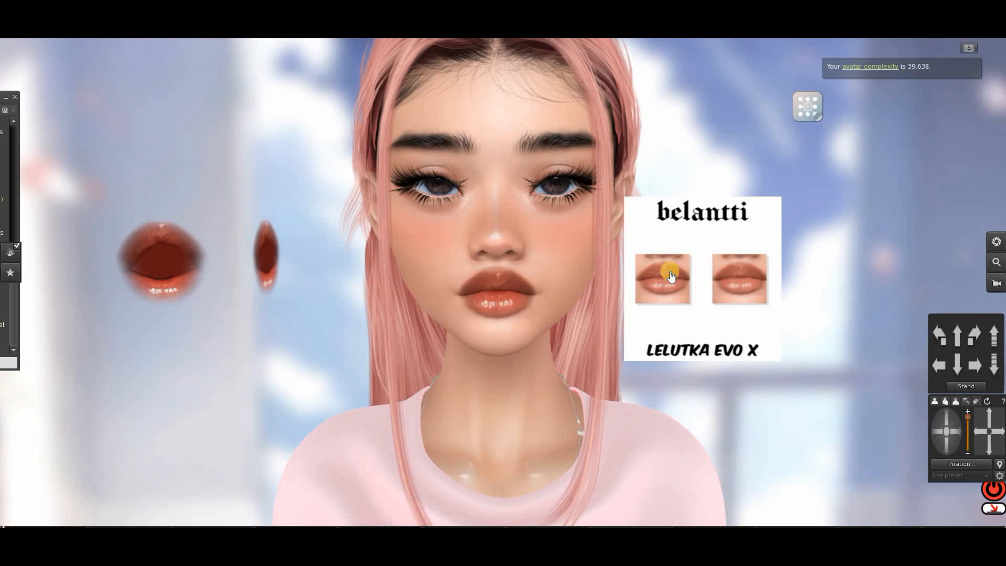
pyautogui.click(749, 275)
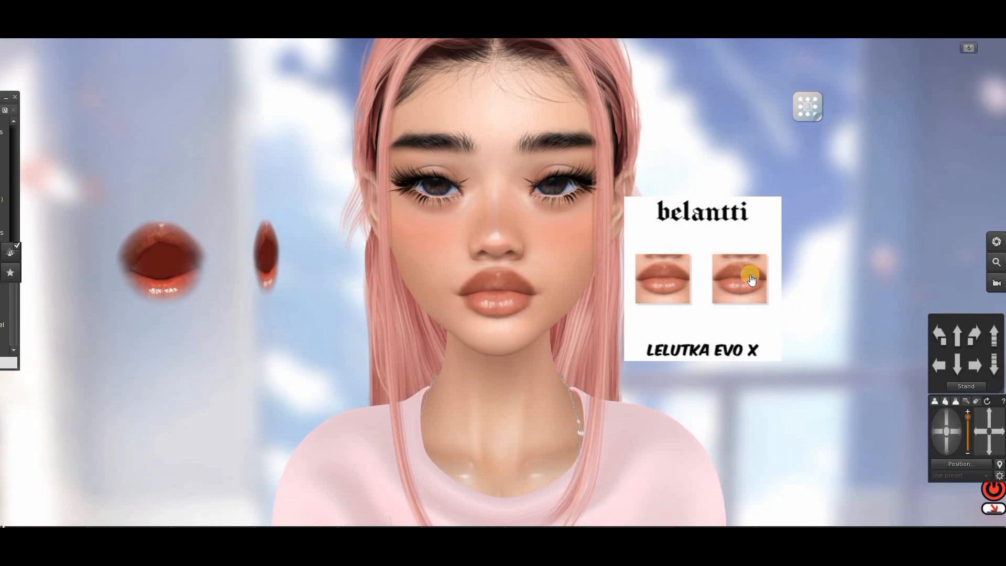
pyautogui.scroll(-3, 649, 304)
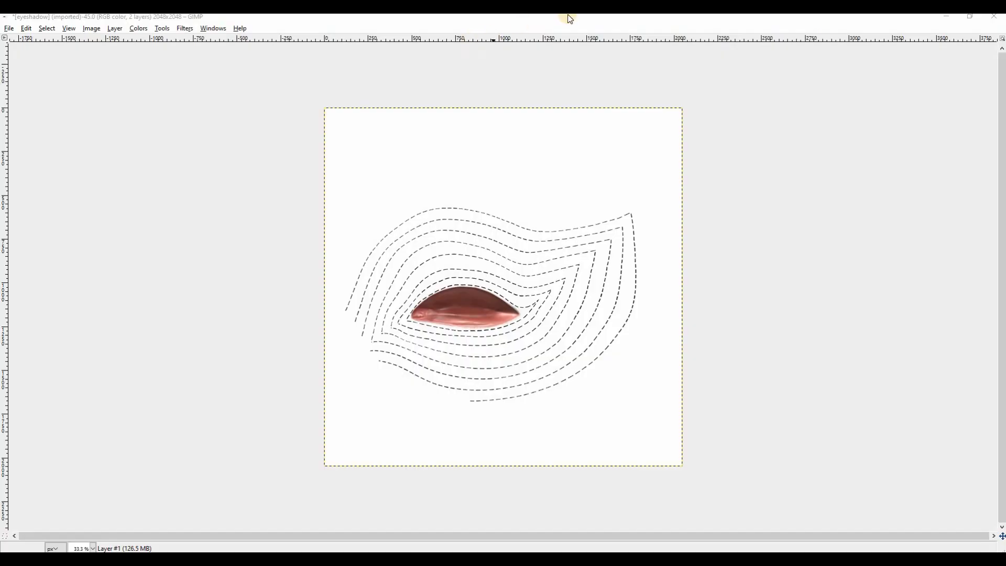
# Switch to the eyeshadow image in GIMP and make an inverted elliptical selection about 750 × 780 px, its arc following the upper eyelid.
pyautogui.click(567, 25)
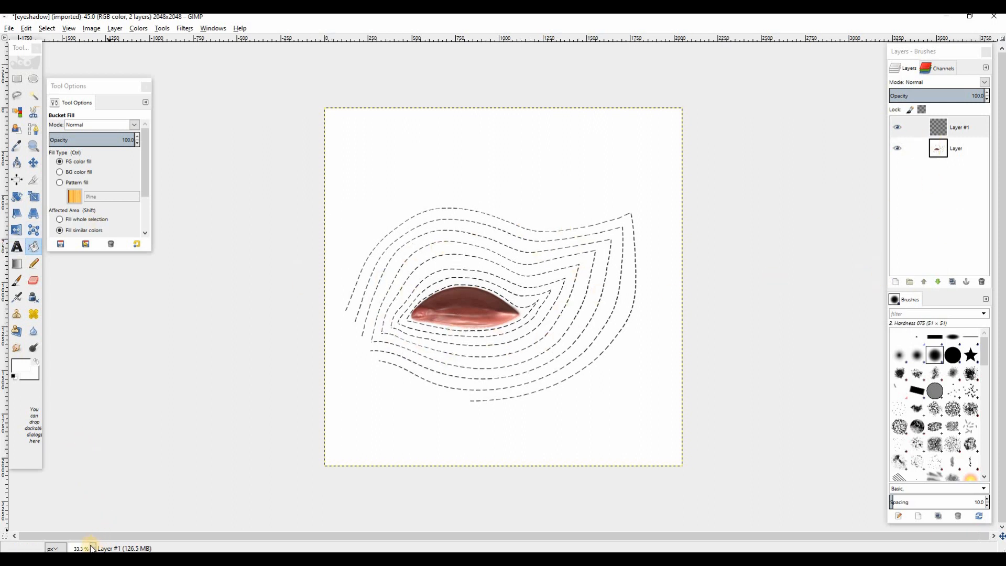
pyautogui.click(93, 548)
pyautogui.click(87, 487)
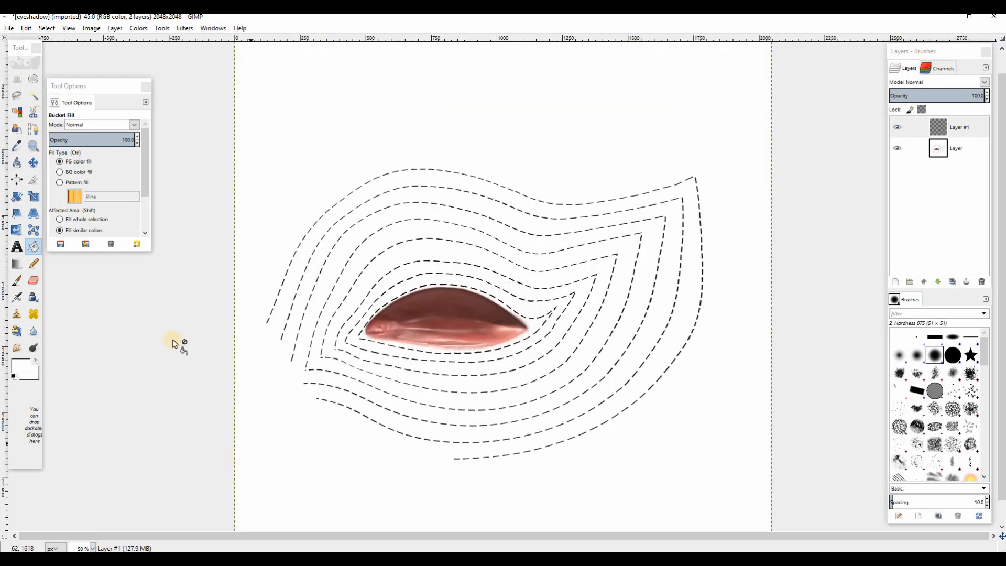
pyautogui.click(34, 79)
pyautogui.moveTo(355, 298); pyautogui.dragTo(585, 502)
pyautogui.moveTo(506, 433); pyautogui.dragTo(476, 426)
pyautogui.moveTo(331, 384); pyautogui.dragTo(369, 388)
pyautogui.moveTo(467, 388); pyautogui.dragTo(452, 387)
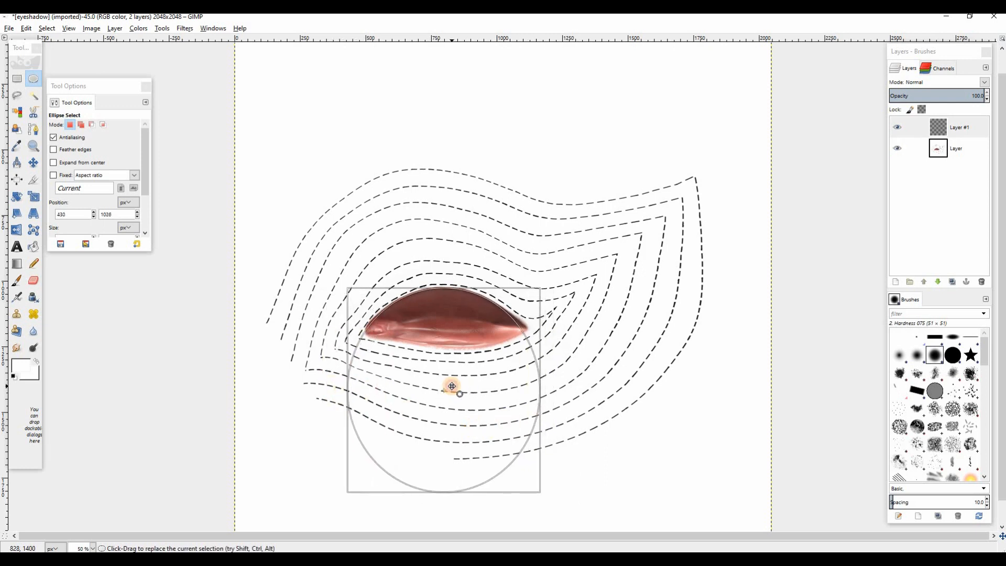
pyautogui.moveTo(359, 377); pyautogui.dragTo(357, 376)
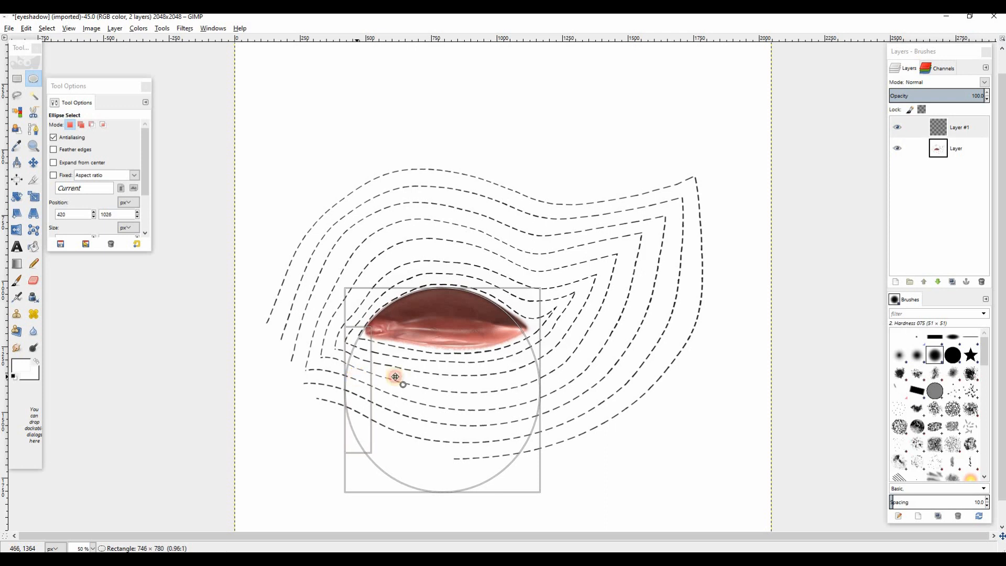
pyautogui.moveTo(523, 377); pyautogui.dragTo(526, 380)
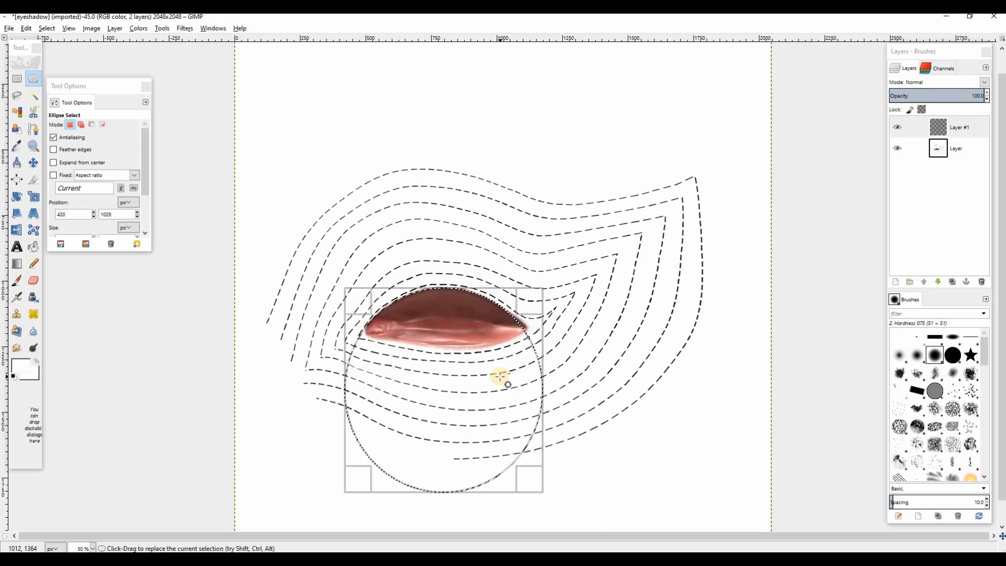
pyautogui.click(498, 378)
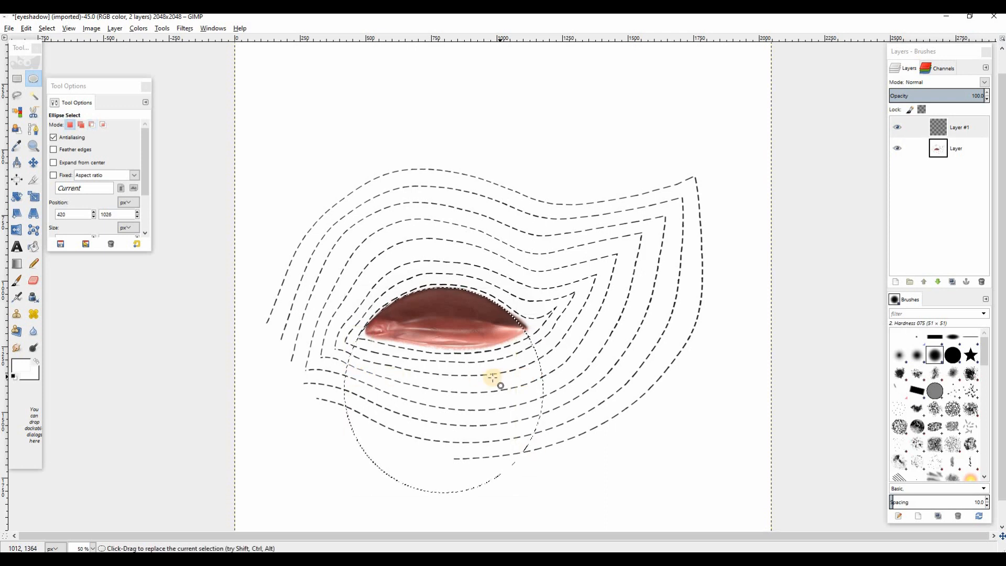
# Airbrush eyeshadow in red 981e26 around the upper eyelid on Layer #1, using a brush size of 369.43.
pyautogui.click(20, 368)
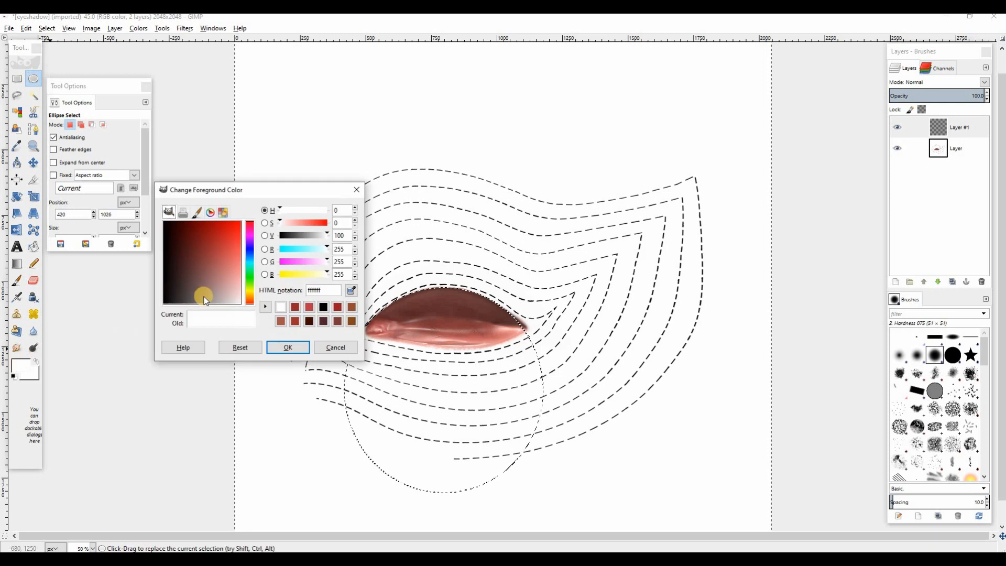
pyautogui.click(326, 320)
pyautogui.click(288, 347)
pyautogui.click(17, 296)
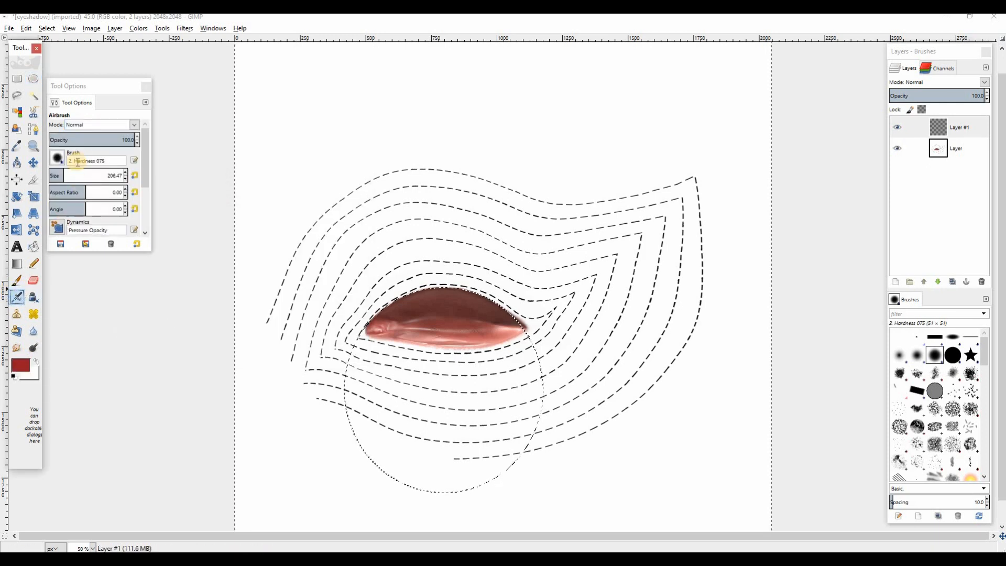
pyautogui.click(76, 176)
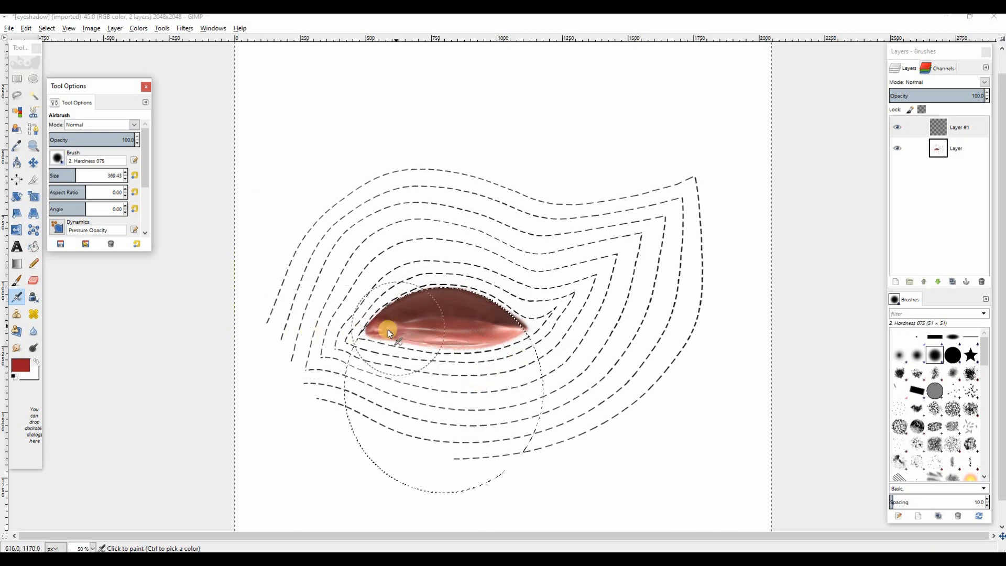
pyautogui.moveTo(388, 330)
pyautogui.mouseDown()
pyautogui.moveTo(443, 325)
pyautogui.moveTo(400, 331)
pyautogui.moveTo(424, 315)
pyautogui.moveTo(396, 322)
pyautogui.moveTo(420, 315)
pyautogui.moveTo(401, 324)
pyautogui.moveTo(433, 293)
pyautogui.moveTo(519, 311)
pyautogui.moveTo(408, 304)
pyautogui.moveTo(469, 297)
pyautogui.moveTo(510, 315)
pyautogui.moveTo(434, 304)
pyautogui.moveTo(498, 294)
pyautogui.moveTo(508, 325)
pyautogui.moveTo(381, 321)
pyautogui.moveTo(412, 302)
pyautogui.moveTo(392, 303)
pyautogui.moveTo(465, 277)
pyautogui.moveTo(402, 299)
pyautogui.moveTo(423, 275)
pyautogui.moveTo(504, 296)
pyautogui.moveTo(430, 285)
pyautogui.moveTo(487, 281)
pyautogui.moveTo(496, 310)
pyautogui.moveTo(486, 280)
pyautogui.moveTo(529, 314)
pyautogui.mouseUp()
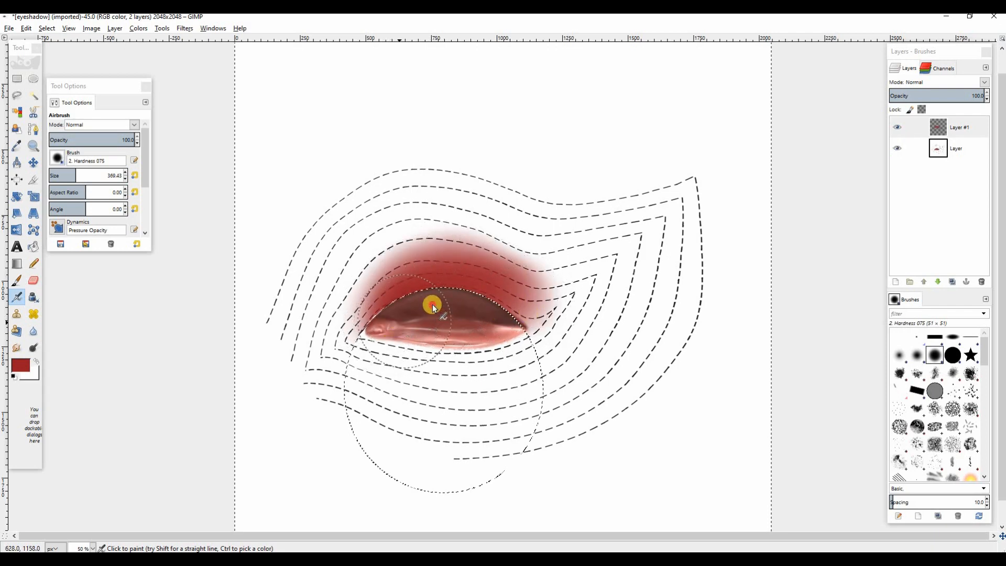
pyautogui.moveTo(401, 298)
pyautogui.mouseDown()
pyautogui.moveTo(441, 284)
pyautogui.moveTo(376, 311)
pyautogui.moveTo(385, 291)
pyautogui.moveTo(421, 272)
pyautogui.moveTo(482, 285)
pyautogui.mouseUp()
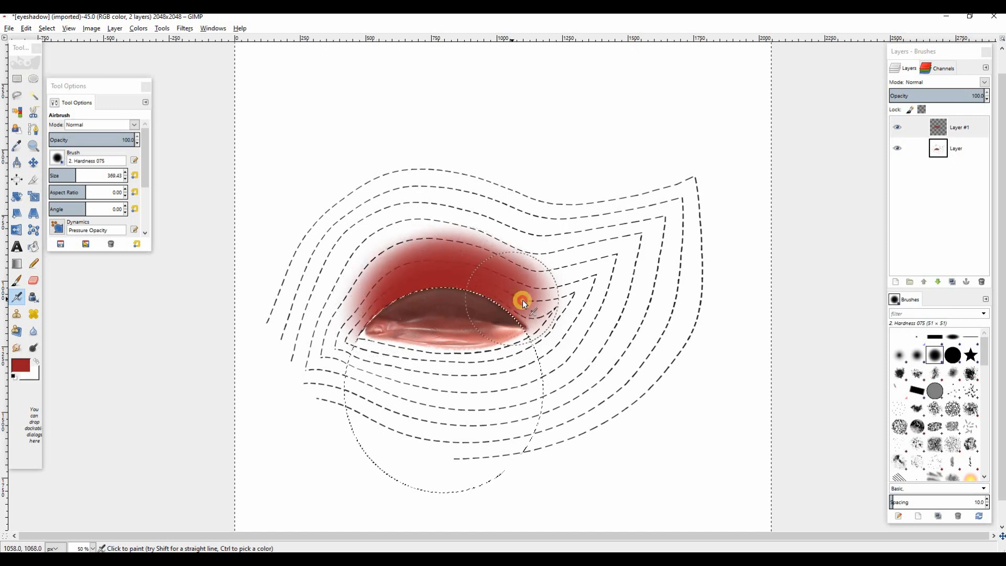
# Clear the selection and erase the stray red along the lower and outer edges of the eyeshadow.
pyautogui.click(47, 28)
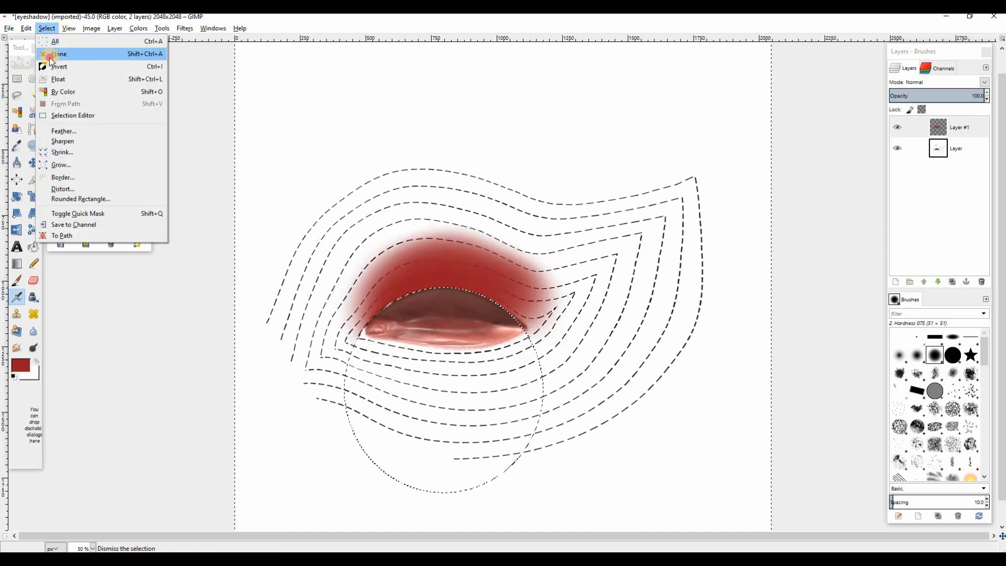
pyautogui.click(49, 57)
pyautogui.click(37, 284)
pyautogui.moveTo(393, 376)
pyautogui.mouseDown()
pyautogui.moveTo(361, 372)
pyautogui.moveTo(400, 379)
pyautogui.moveTo(425, 402)
pyautogui.moveTo(560, 383)
pyautogui.moveTo(561, 354)
pyautogui.moveTo(612, 331)
pyautogui.moveTo(562, 366)
pyautogui.moveTo(623, 309)
pyautogui.moveTo(514, 388)
pyautogui.moveTo(678, 240)
pyautogui.mouseUp()
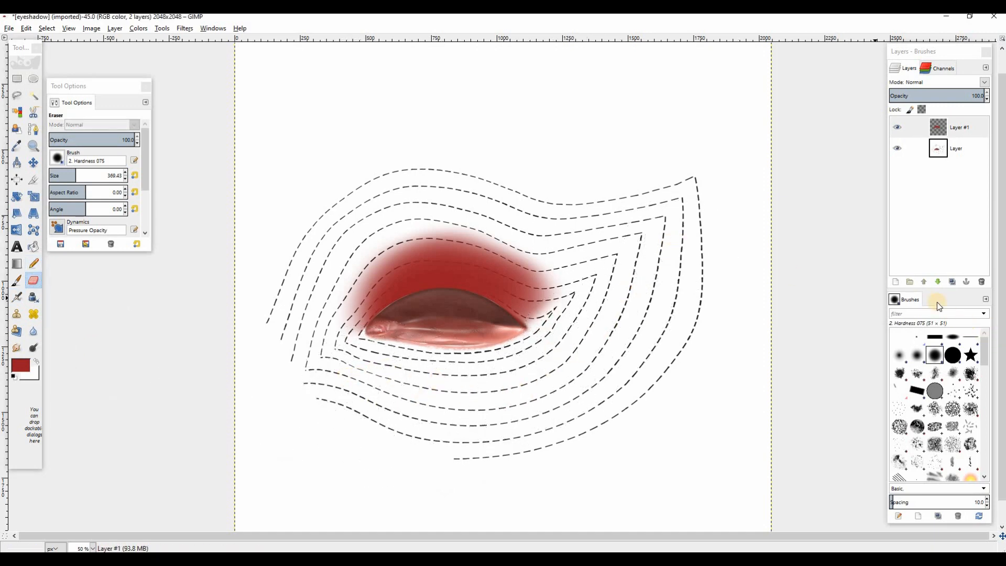
# Add a transparent 2048 × 2048 px layer and set the foreground colour to 972b26.
pyautogui.click(896, 282)
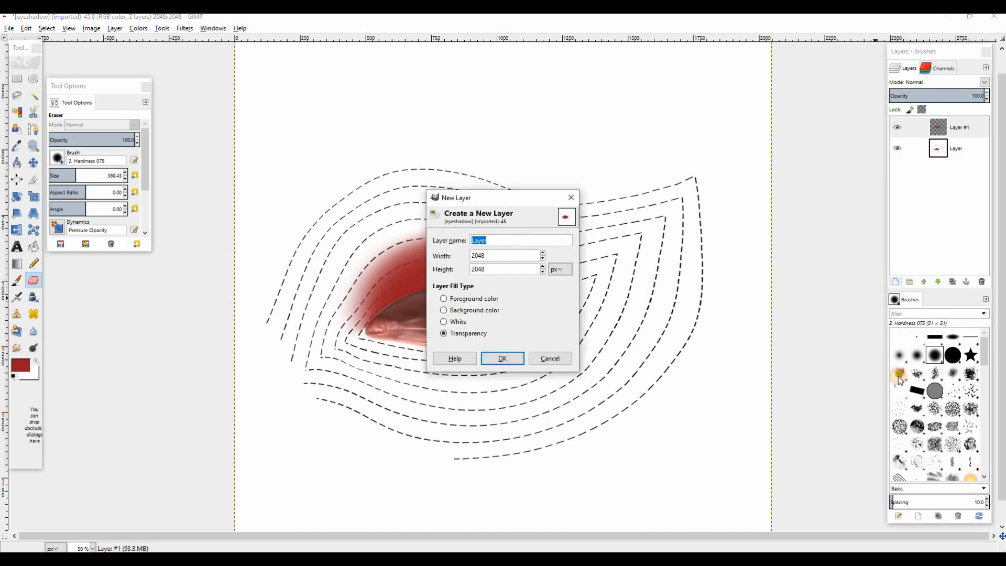
pyautogui.click(504, 357)
pyautogui.click(21, 365)
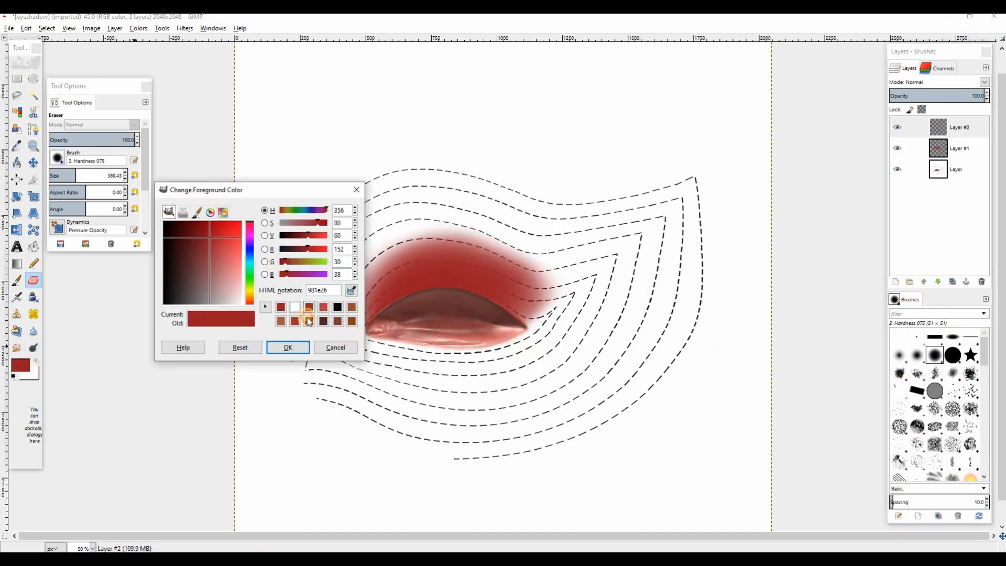
pyautogui.click(309, 321)
pyautogui.click(289, 348)
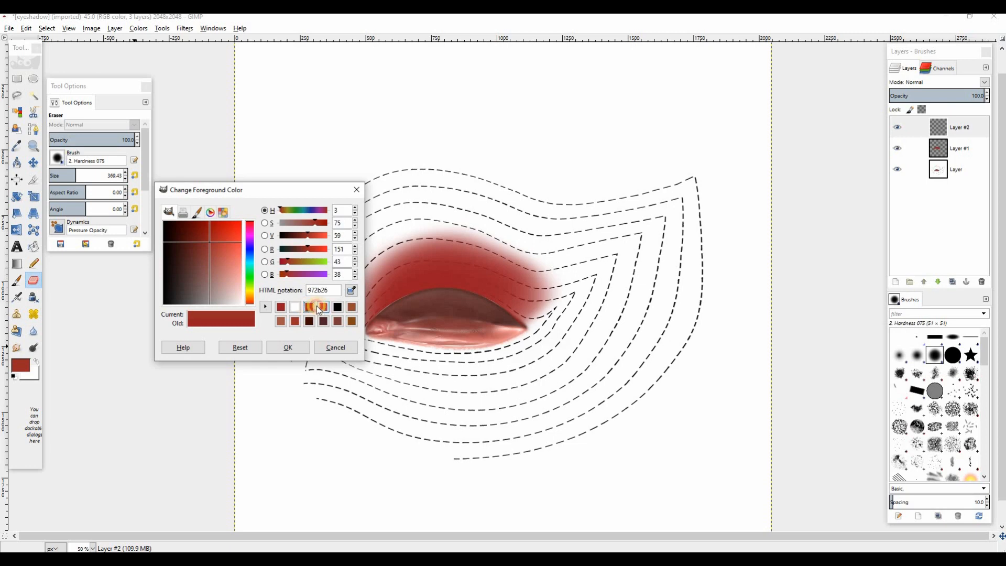
pyautogui.click(322, 308)
pyautogui.click(309, 307)
pyautogui.click(297, 347)
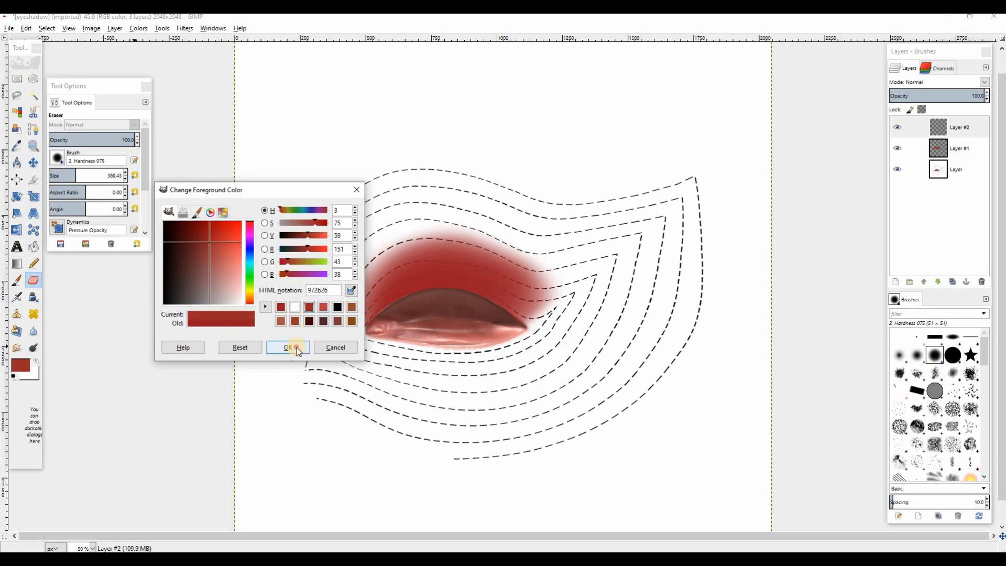
# Make a freehand selection from the outer eye corner diagonally up along the guide tips, then looping around the rest of the eye.
pyautogui.click(32, 96)
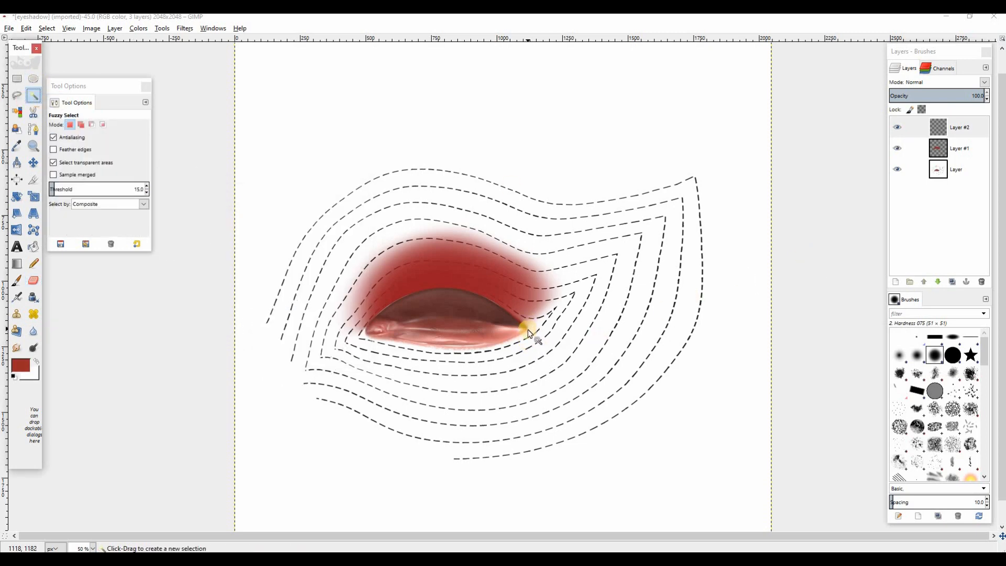
pyautogui.click(17, 96)
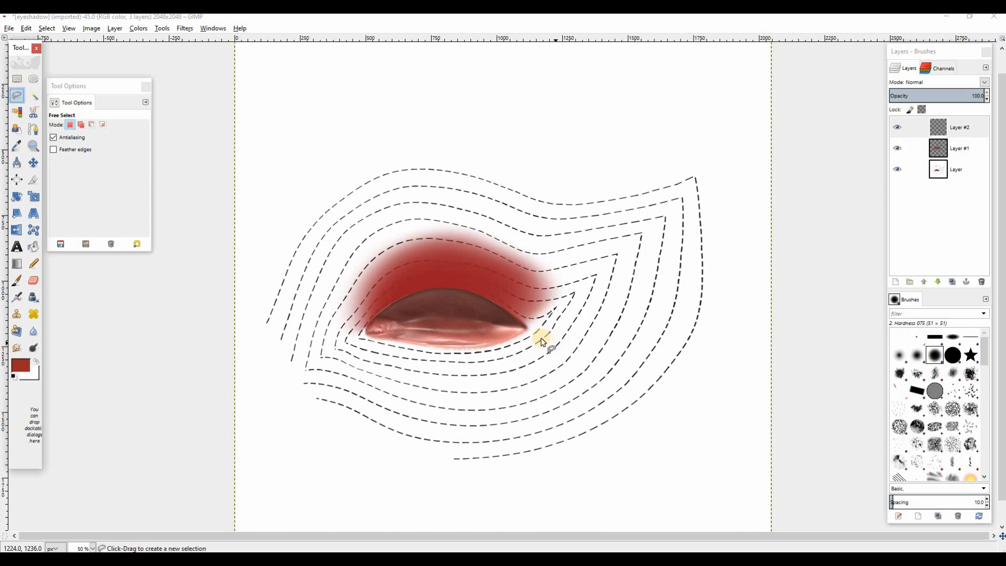
pyautogui.click(526, 329)
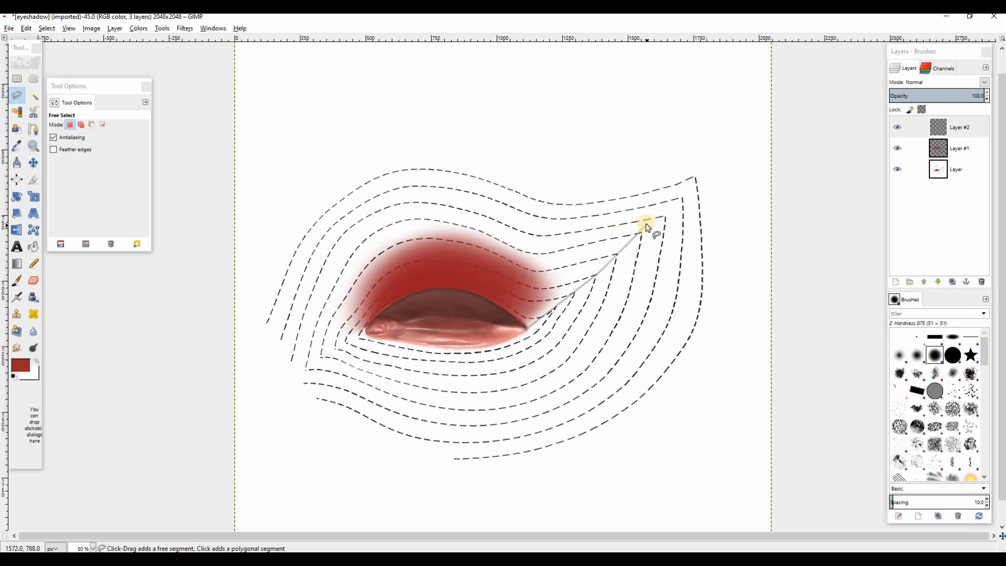
pyautogui.moveTo(659, 229)
pyautogui.mouseDown()
pyautogui.moveTo(234, 173)
pyautogui.moveTo(548, 400)
pyautogui.moveTo(522, 326)
pyautogui.mouseUp()
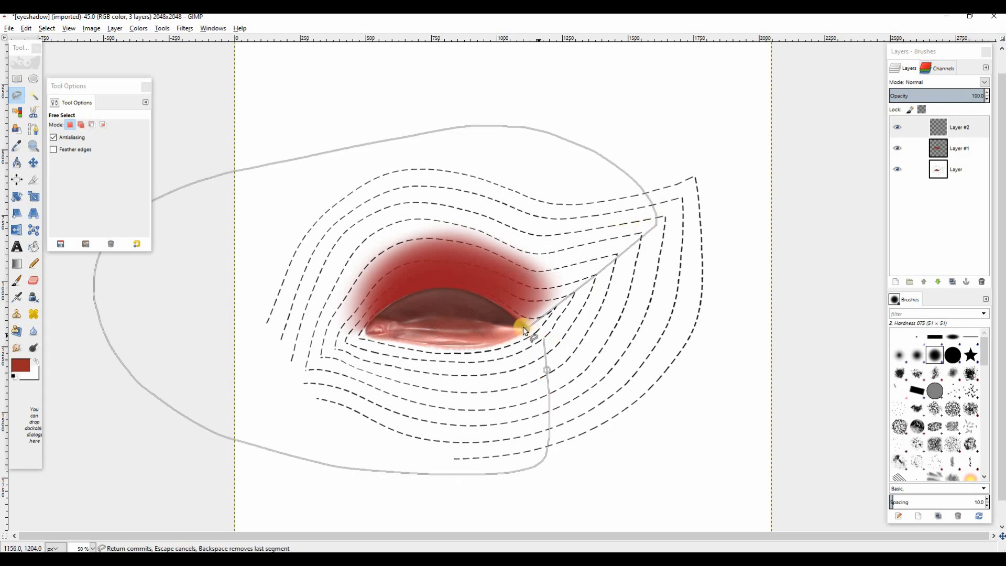
pyautogui.press('Return')
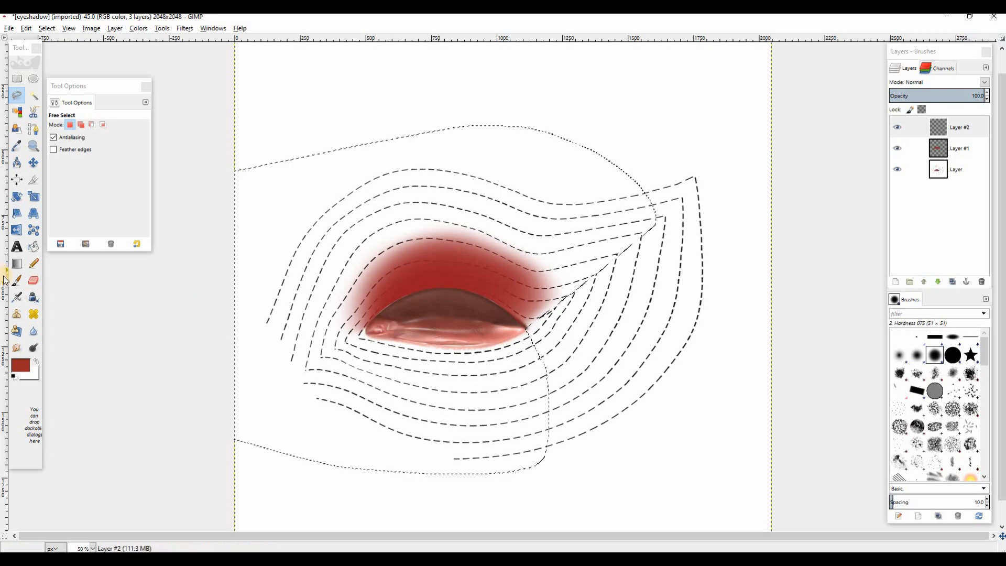
# Try airbrushing the outer eye corner with the 972b26 red inside the selection, and undo the painting.
pyautogui.click(17, 297)
pyautogui.moveTo(589, 321)
pyautogui.mouseDown()
pyautogui.moveTo(538, 337)
pyautogui.moveTo(501, 301)
pyautogui.moveTo(478, 309)
pyautogui.moveTo(576, 278)
pyautogui.mouseUp()
pyautogui.click(26, 370)
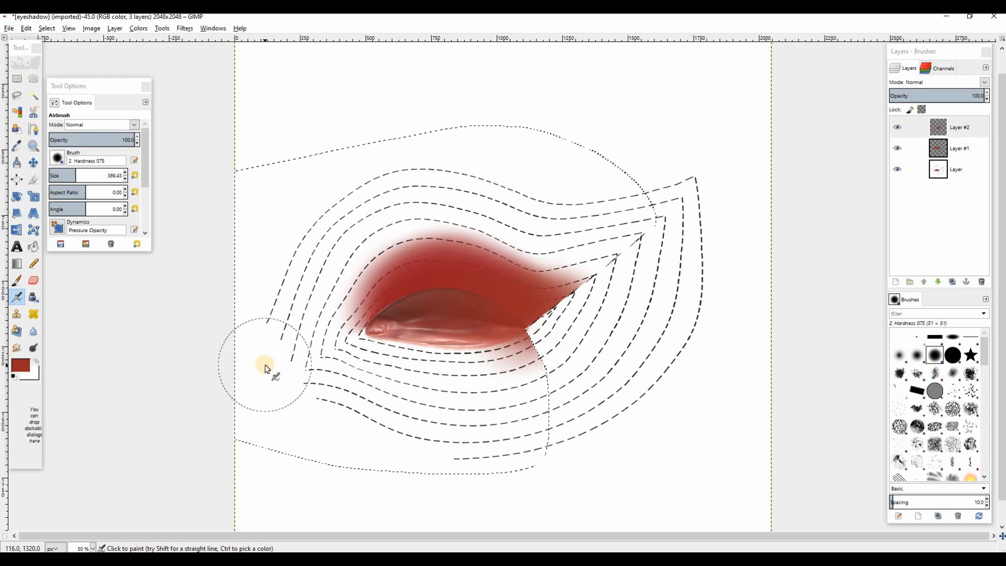
pyautogui.hotkey('ctrl', 'z')
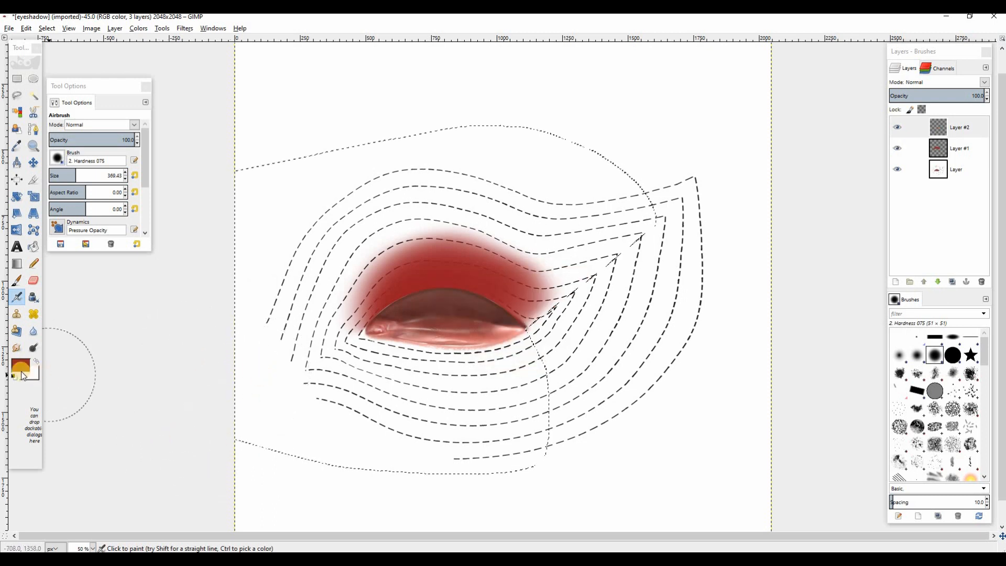
# Set the foreground colour to dark brown 4d1512 and airbrush a winged shadow over the outer eye corner on Layer #2.
pyautogui.click(187, 243)
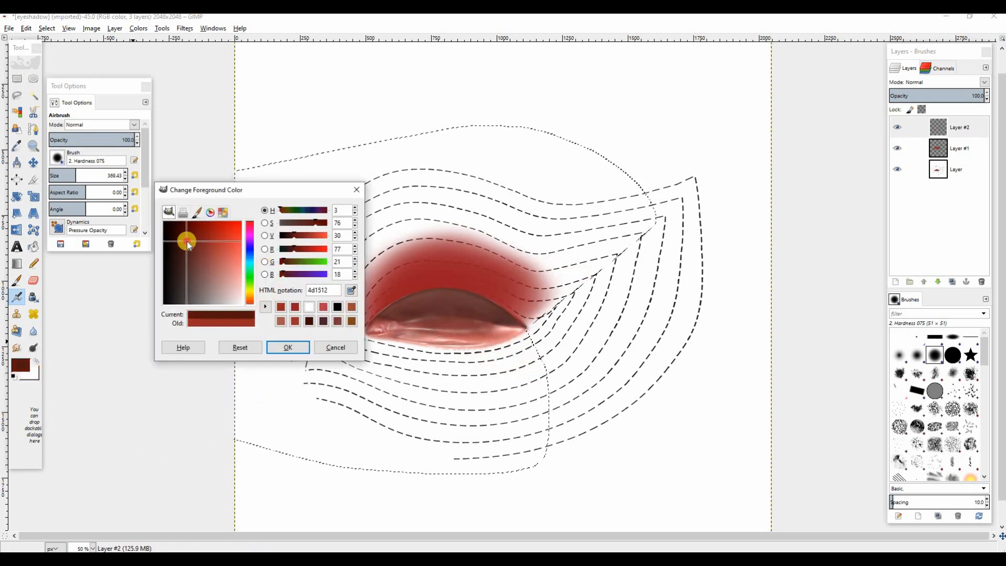
pyautogui.click(291, 350)
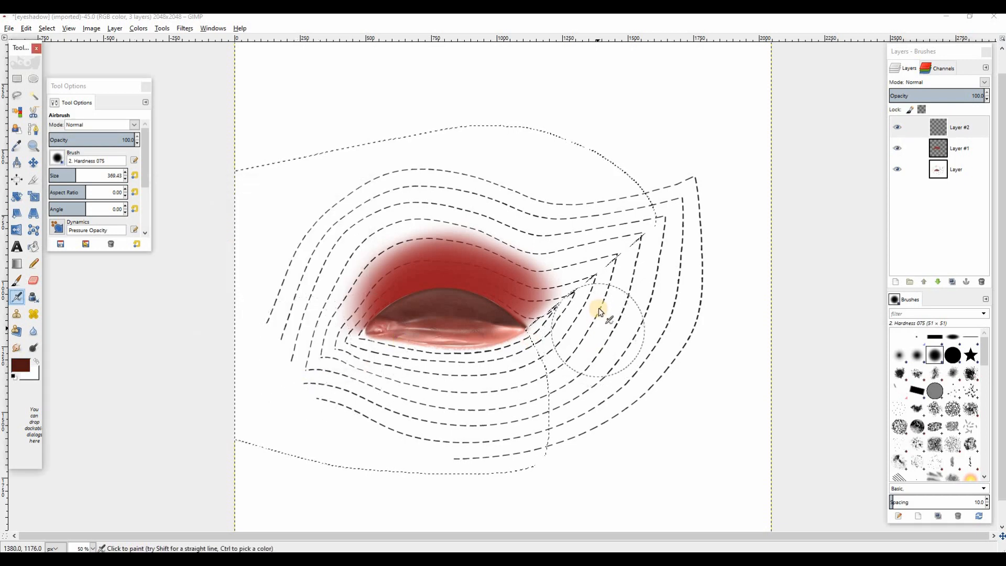
pyautogui.moveTo(529, 323)
pyautogui.mouseDown()
pyautogui.moveTo(595, 310)
pyautogui.moveTo(493, 310)
pyautogui.moveTo(543, 316)
pyautogui.moveTo(489, 321)
pyautogui.moveTo(501, 311)
pyautogui.moveTo(473, 313)
pyautogui.moveTo(576, 313)
pyautogui.moveTo(471, 317)
pyautogui.moveTo(532, 316)
pyautogui.moveTo(452, 305)
pyautogui.mouseUp()
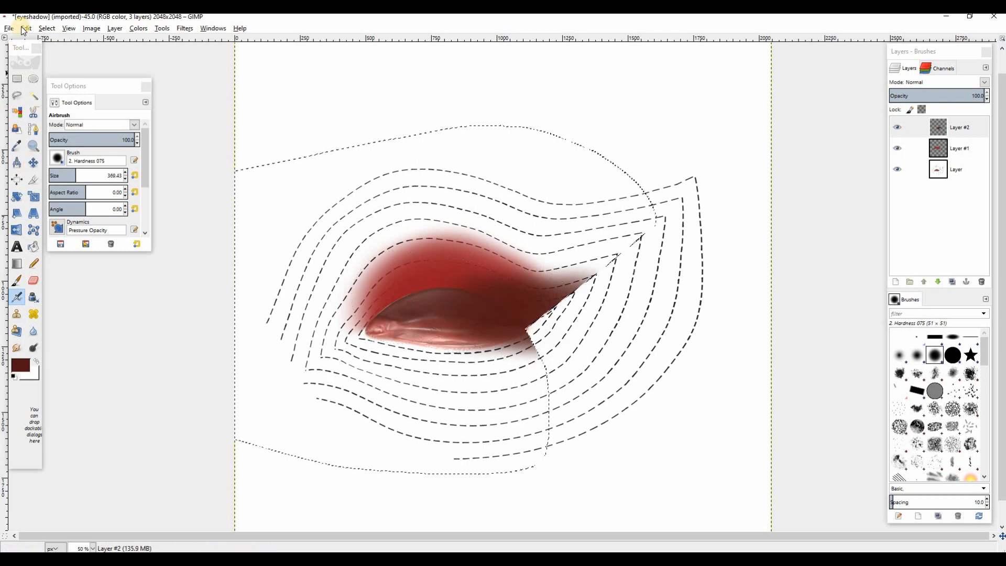
# Clear the freehand selection and erase the dark colour that spilled below the outer eye corner.
pyautogui.click(44, 28)
pyautogui.click(57, 52)
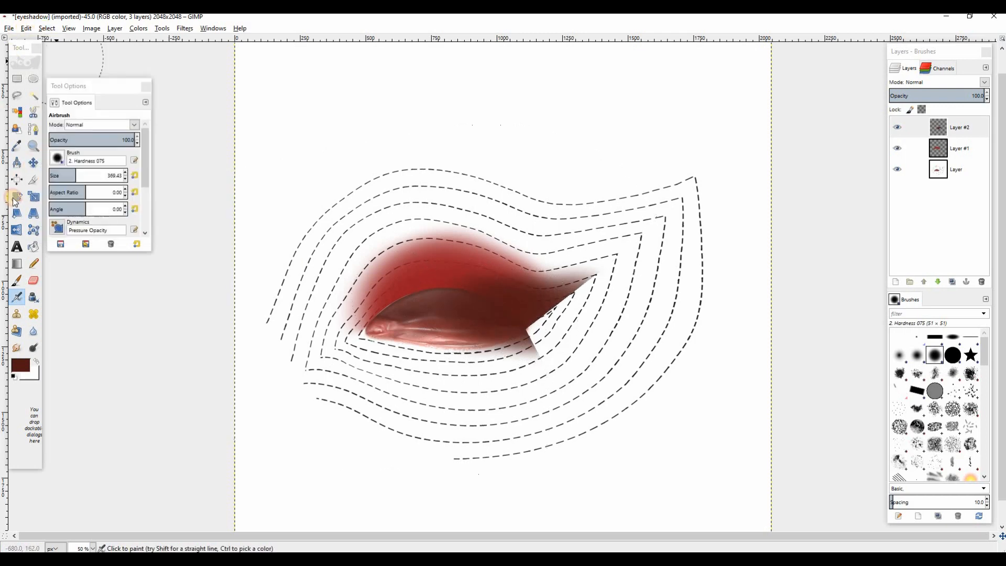
pyautogui.click(41, 282)
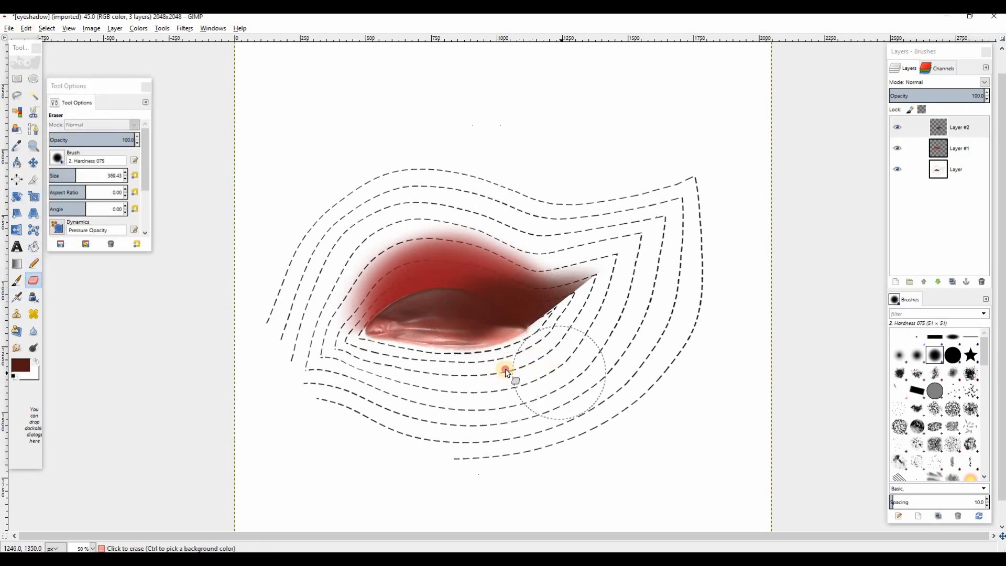
pyautogui.moveTo(448, 341)
pyautogui.mouseDown()
pyautogui.moveTo(414, 334)
pyautogui.moveTo(412, 343)
pyautogui.moveTo(426, 365)
pyautogui.moveTo(475, 363)
pyautogui.mouseUp()
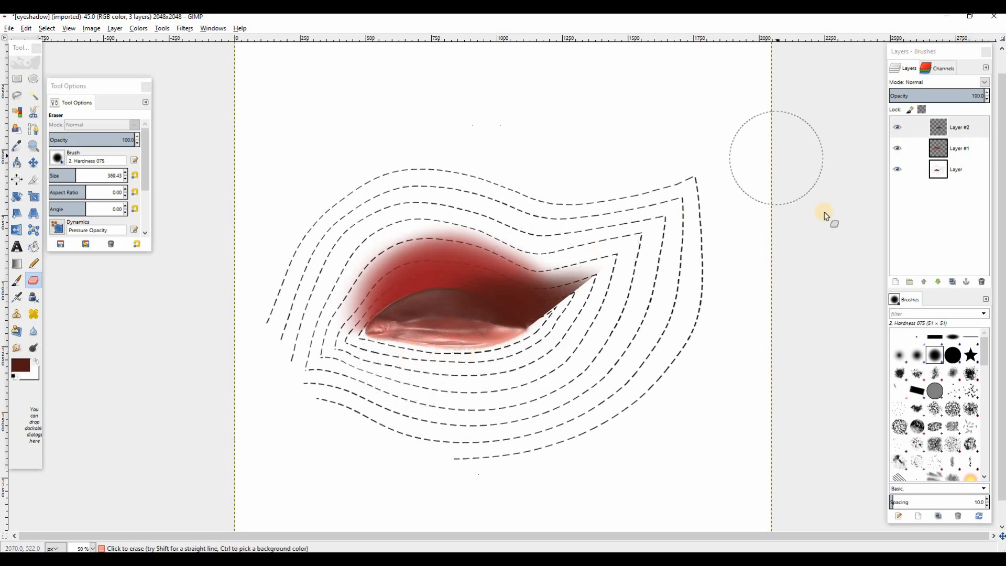
# Create a transparent Layer #3 and airbrush a white highlight dab on the upper lid with a brush size of 192.30.
pyautogui.click(898, 309)
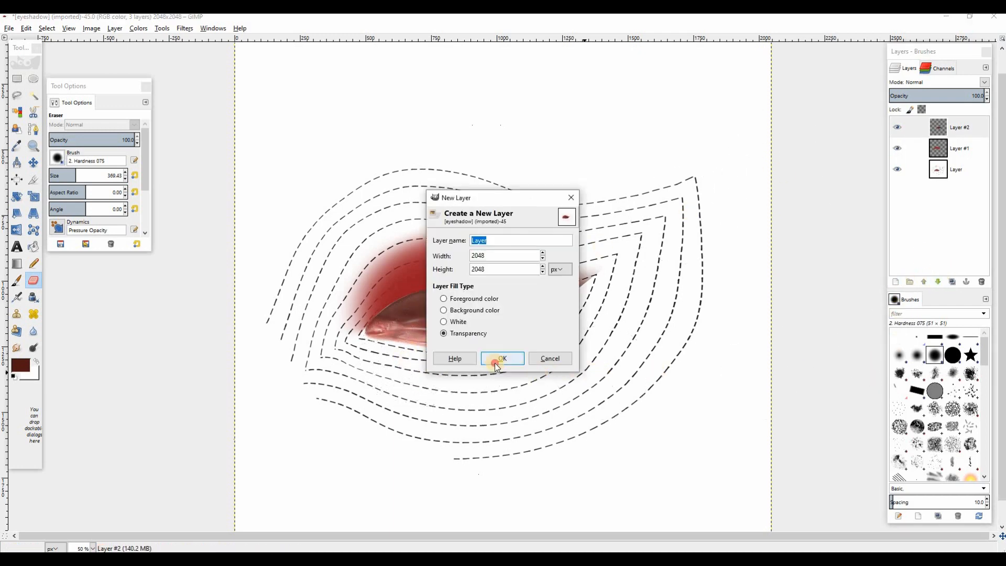
pyautogui.click(500, 360)
pyautogui.click(35, 363)
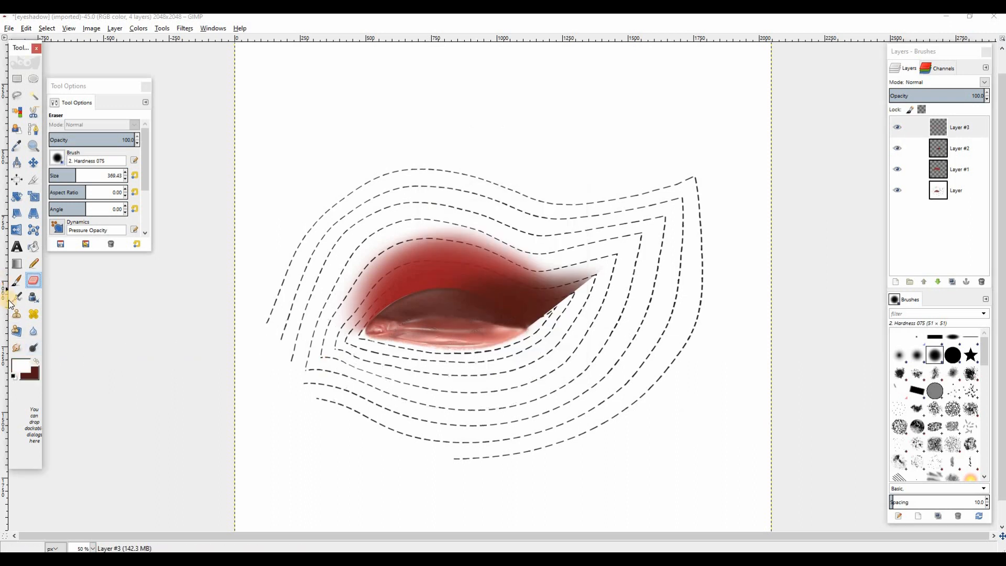
pyautogui.click(15, 297)
pyautogui.click(135, 177)
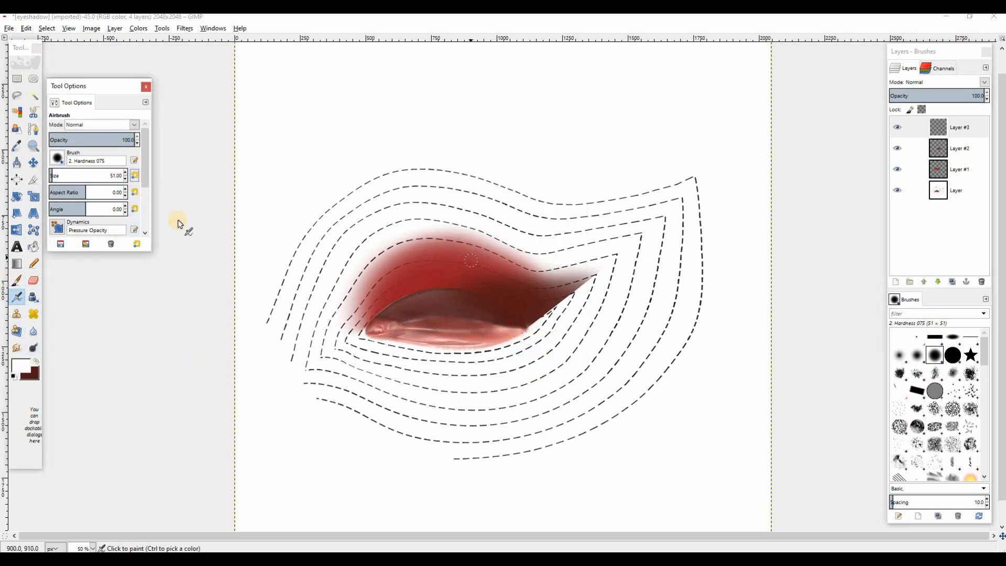
pyautogui.moveTo(62, 174); pyautogui.dragTo(471, 287)
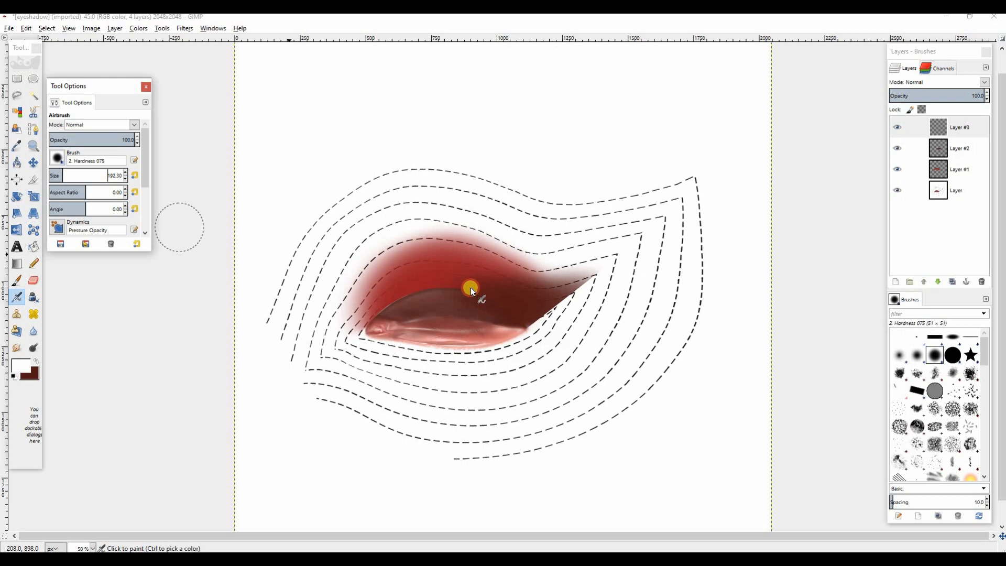
pyautogui.click(445, 268)
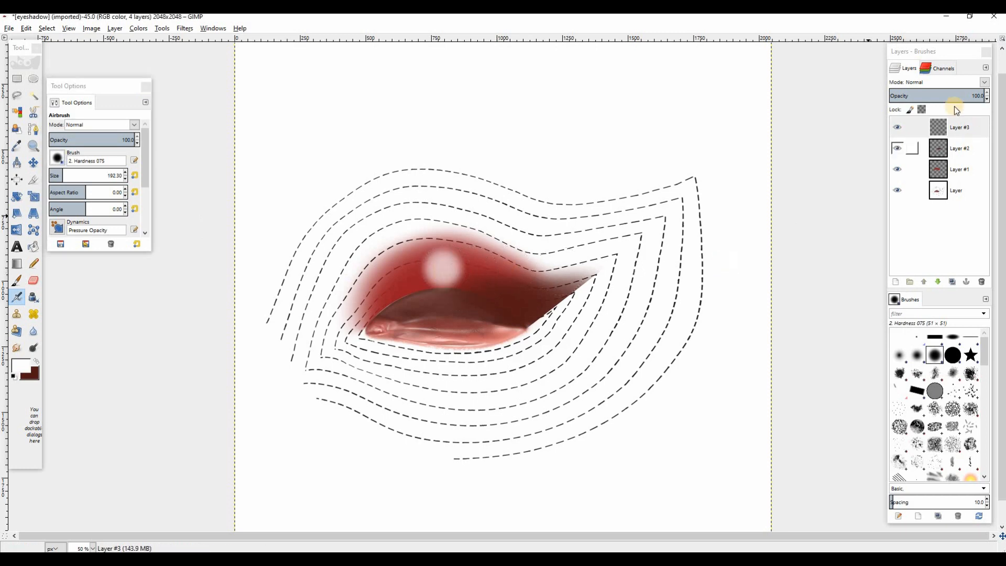
# Set Layer #3 to Overlay mode and smudge the white highlight outward across the red eyeshadow on the upper lid.
pyautogui.click(984, 86)
pyautogui.click(937, 209)
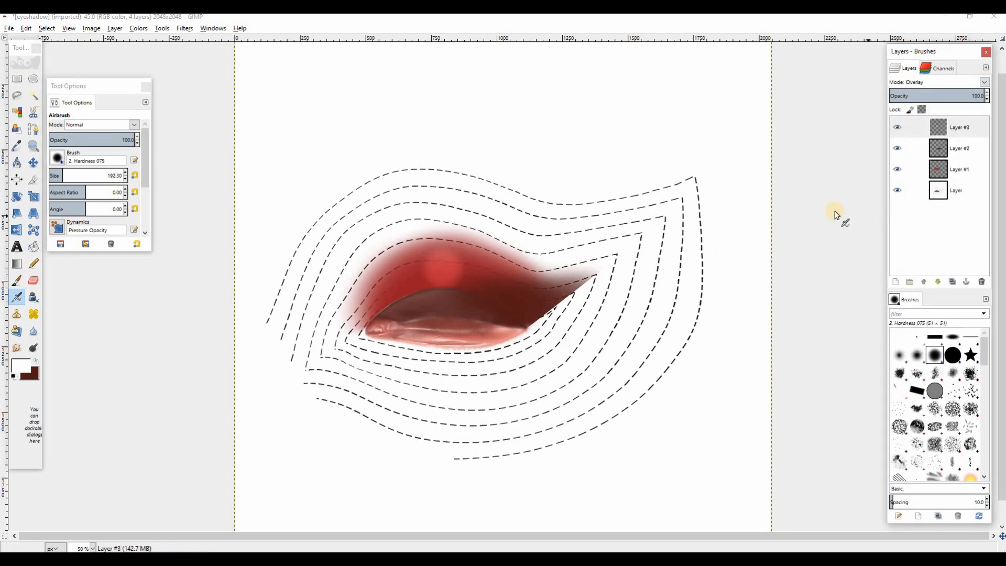
pyautogui.click(16, 347)
pyautogui.moveTo(436, 267); pyautogui.dragTo(404, 274)
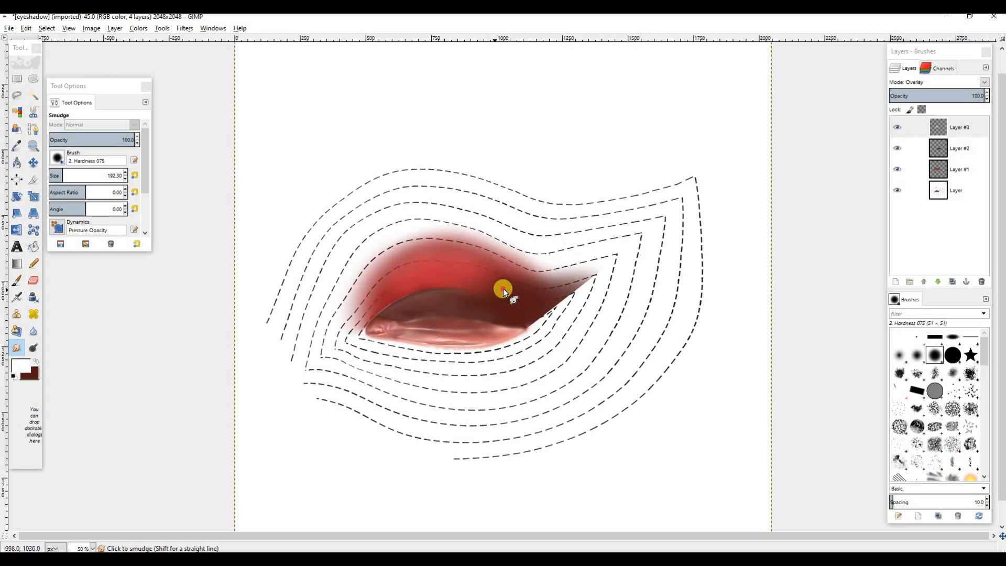
# Add a transparent Layer #4, fit an elliptical selection at about 430, 784 to the lower eye rim, and invert it.
pyautogui.click(896, 281)
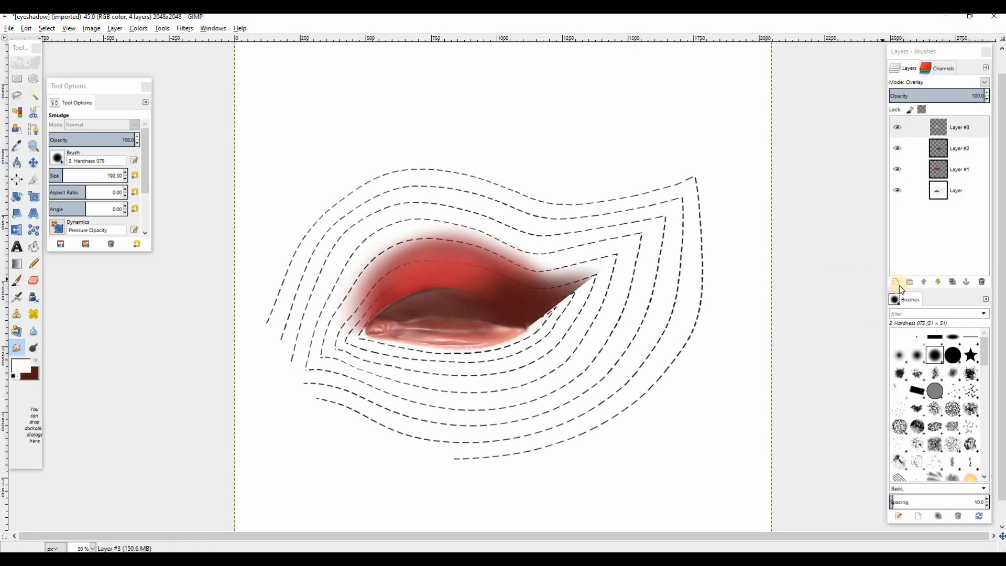
pyautogui.click(508, 360)
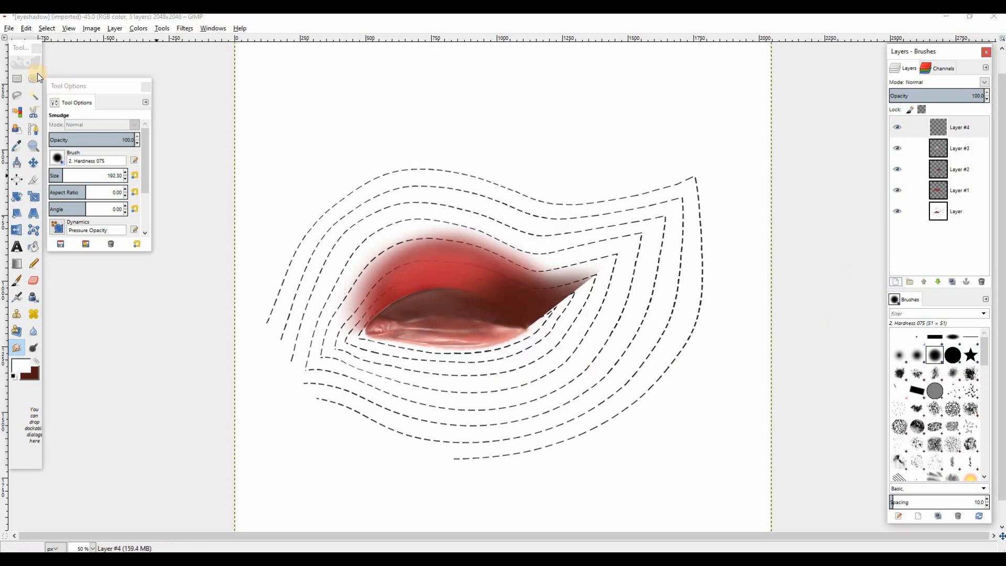
pyautogui.click(34, 79)
pyautogui.moveTo(393, 243)
pyautogui.mouseDown()
pyautogui.moveTo(531, 365)
pyautogui.moveTo(552, 367)
pyautogui.mouseUp()
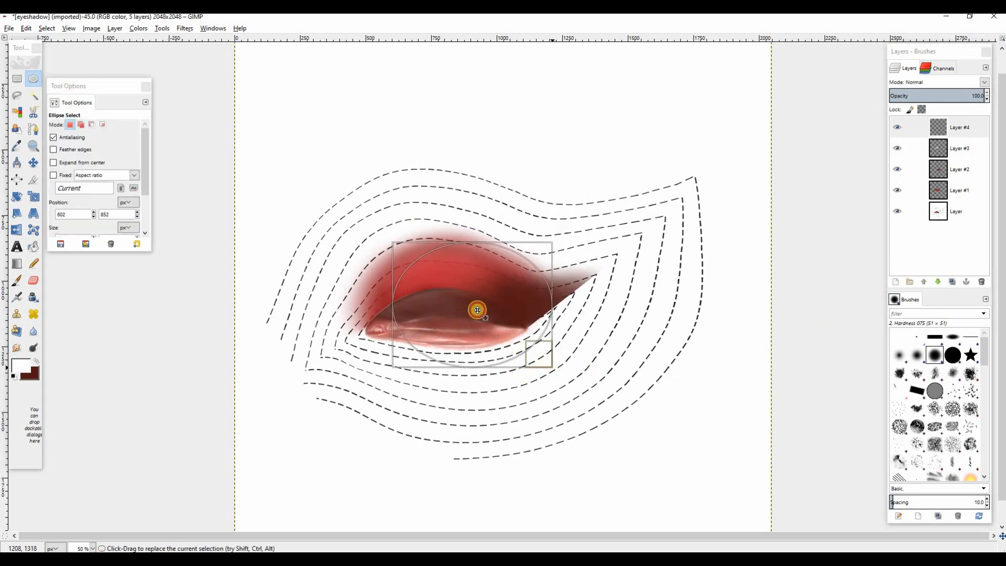
pyautogui.moveTo(474, 308); pyautogui.dragTo(433, 289)
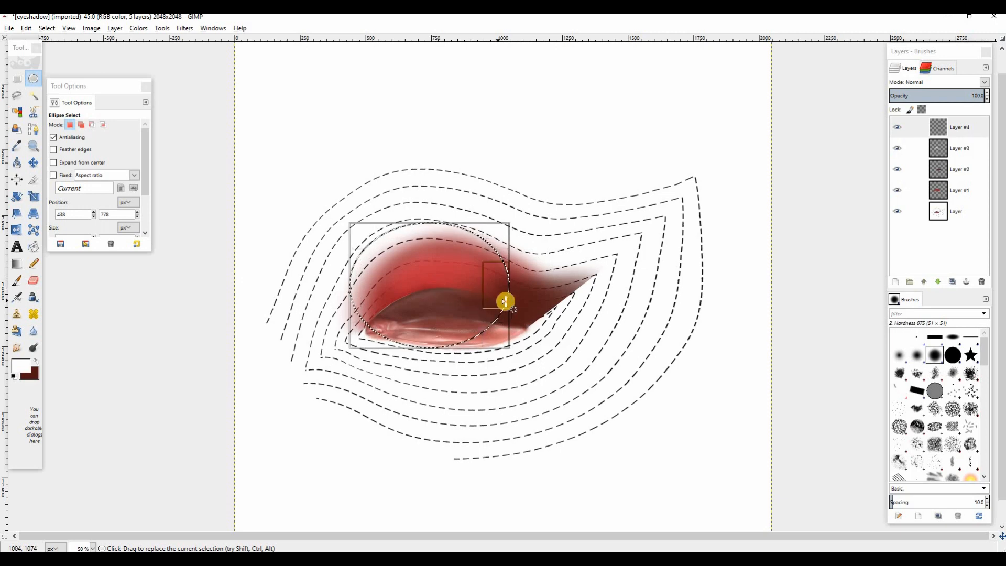
pyautogui.moveTo(505, 302); pyautogui.dragTo(554, 309)
pyautogui.moveTo(479, 291); pyautogui.dragTo(475, 297)
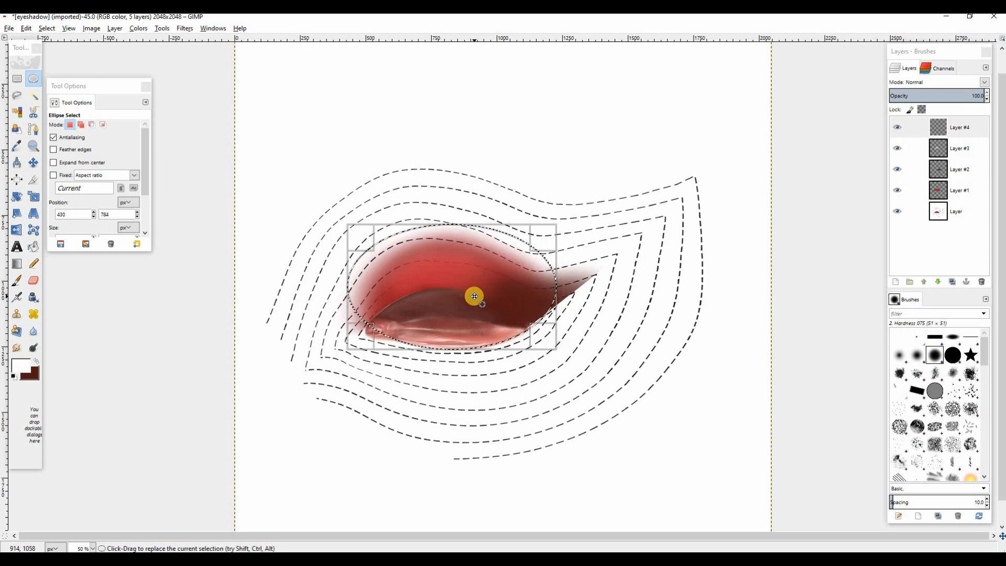
pyautogui.click(474, 295)
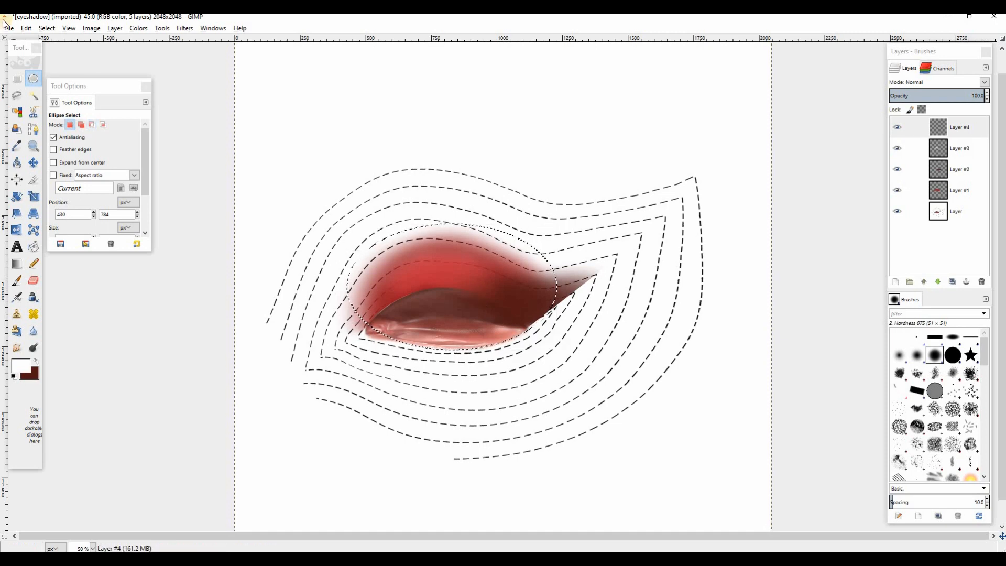
pyautogui.click(47, 29)
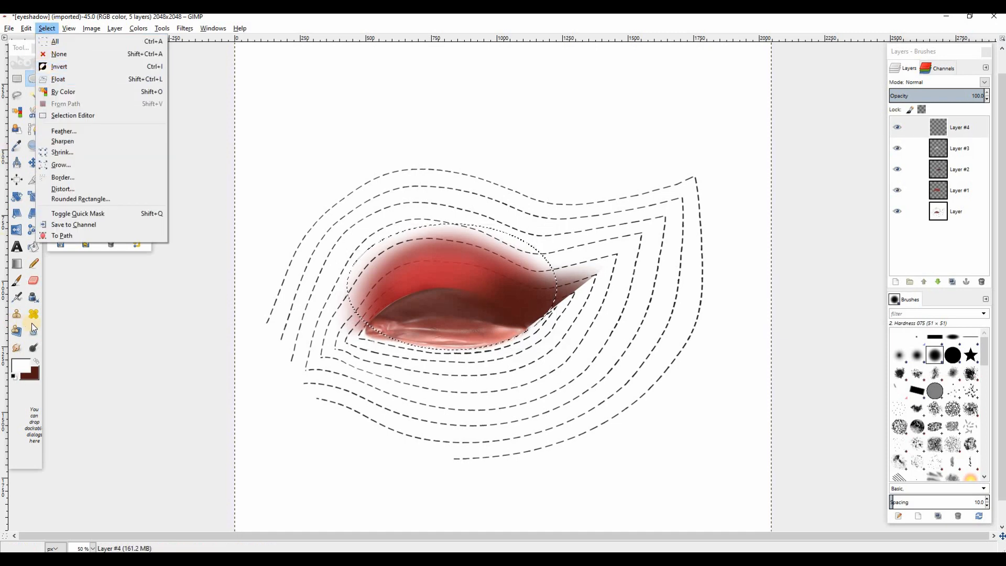
# Set the foreground colour to red 972b26 and airbrush a soft shadow under the lower eye rim on Layer #4.
pyautogui.click(36, 362)
pyautogui.click(36, 362)
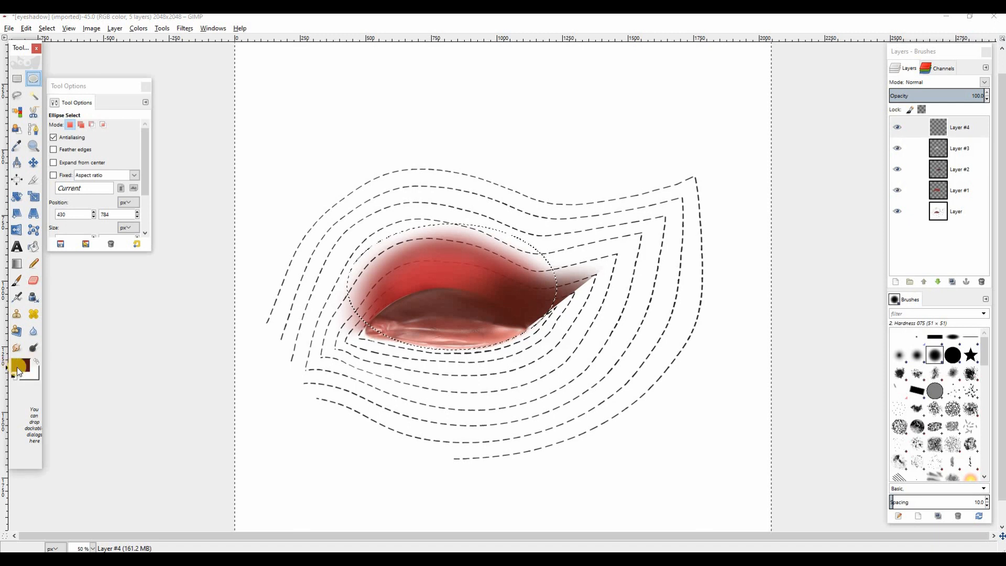
pyautogui.click(21, 366)
pyautogui.click(303, 307)
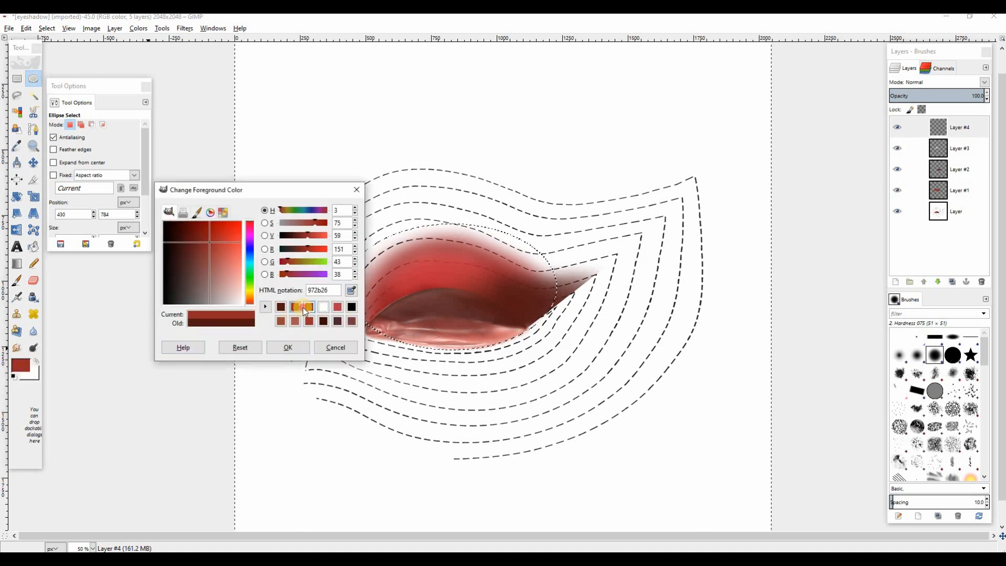
pyautogui.click(292, 345)
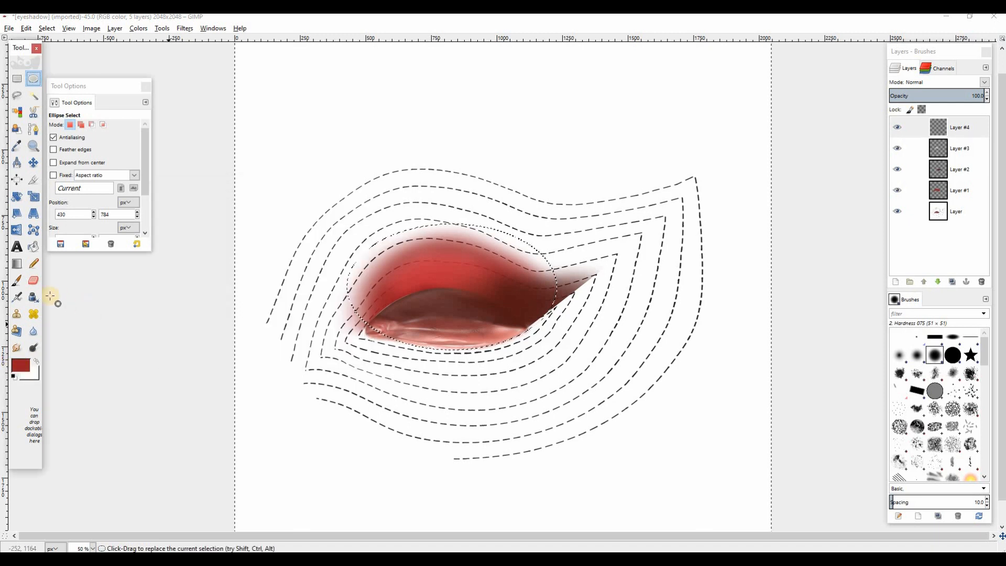
pyautogui.click(20, 299)
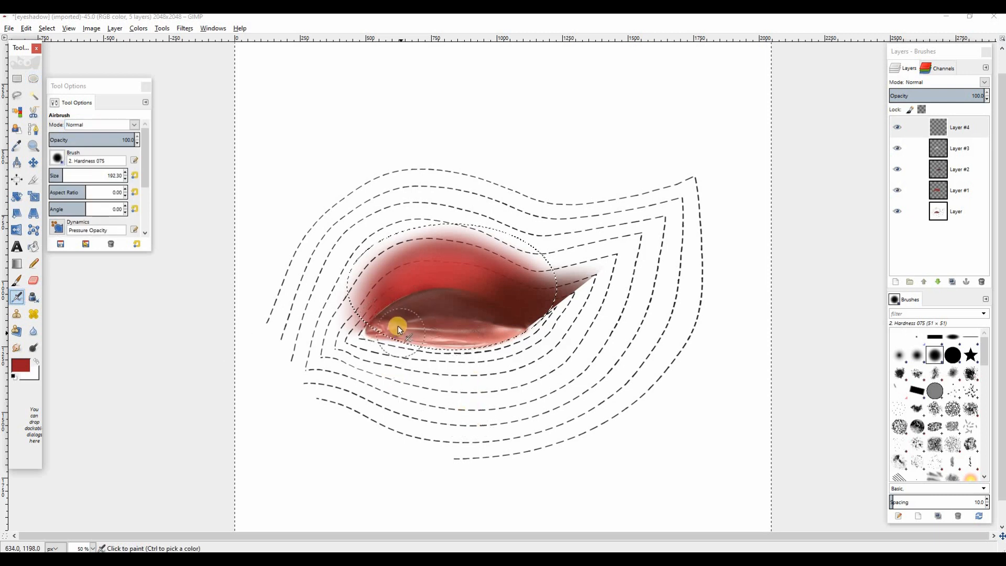
pyautogui.moveTo(401, 333)
pyautogui.mouseDown()
pyautogui.moveTo(476, 336)
pyautogui.moveTo(504, 326)
pyautogui.mouseUp()
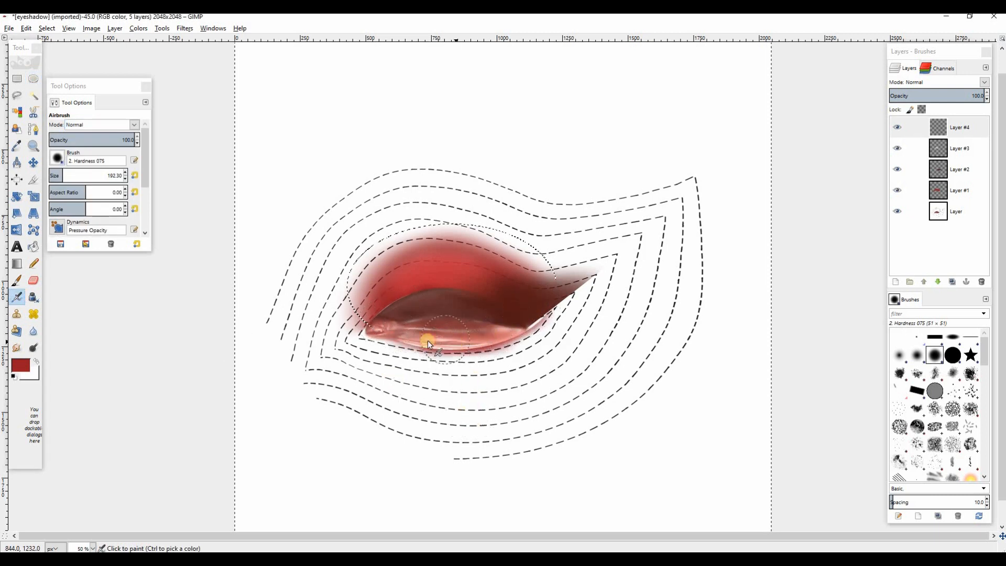
pyautogui.moveTo(427, 341)
pyautogui.mouseDown()
pyautogui.moveTo(375, 327)
pyautogui.moveTo(425, 343)
pyautogui.moveTo(490, 336)
pyautogui.mouseUp()
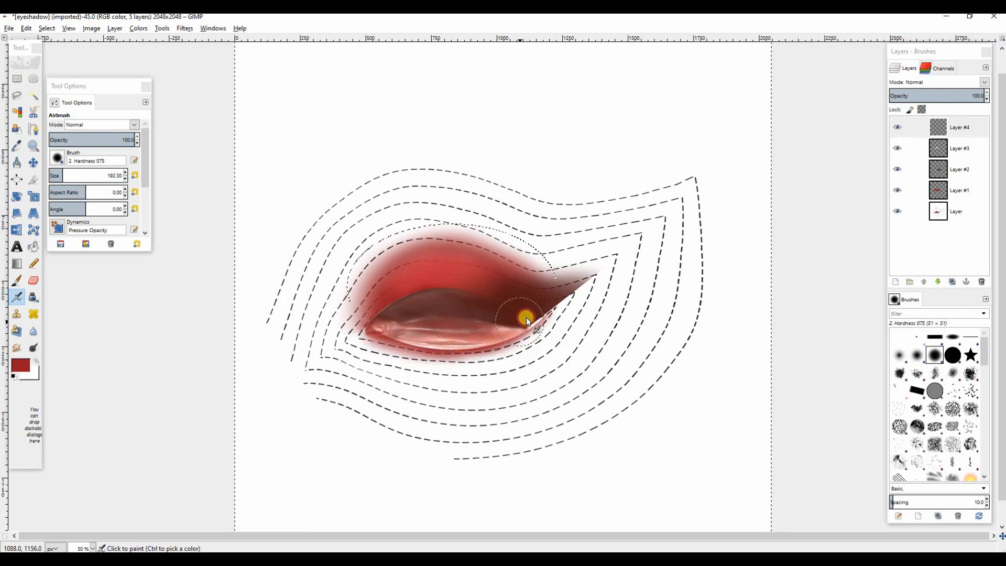
# Clear the selection to erase the red spill below the outer eye corner, and hide the eye template layer.
pyautogui.click(47, 28)
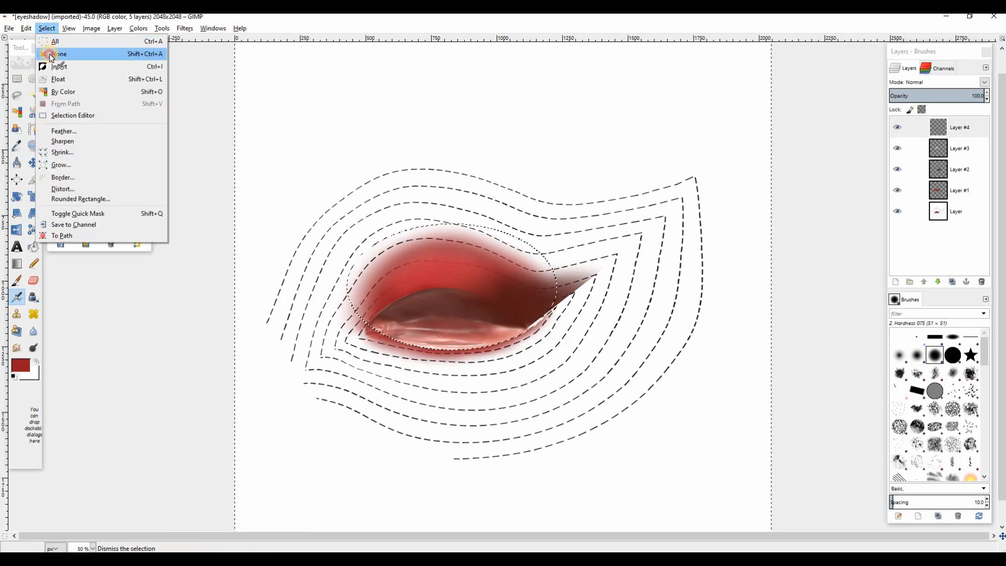
pyautogui.click(51, 54)
pyautogui.click(33, 280)
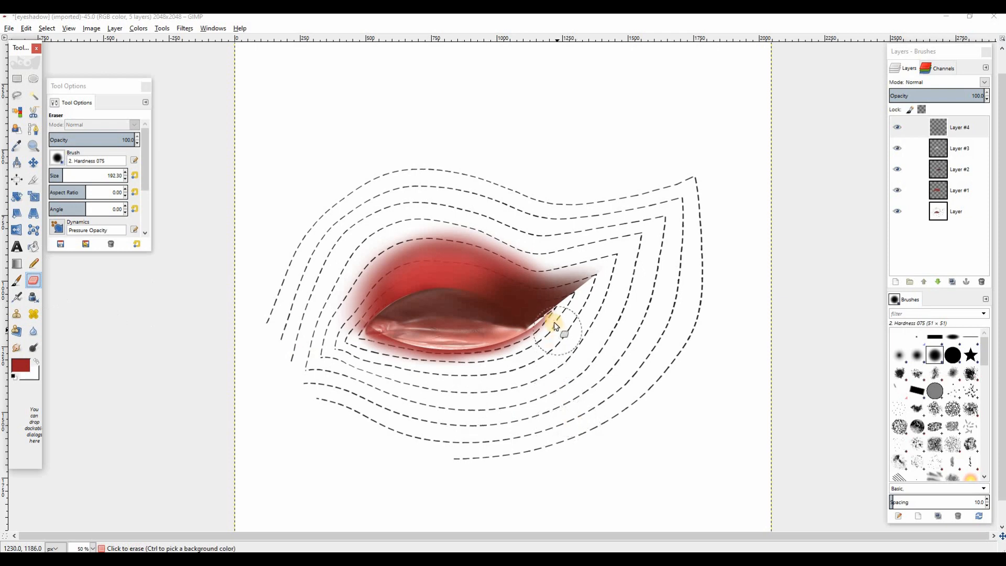
pyautogui.moveTo(556, 327); pyautogui.dragTo(523, 315)
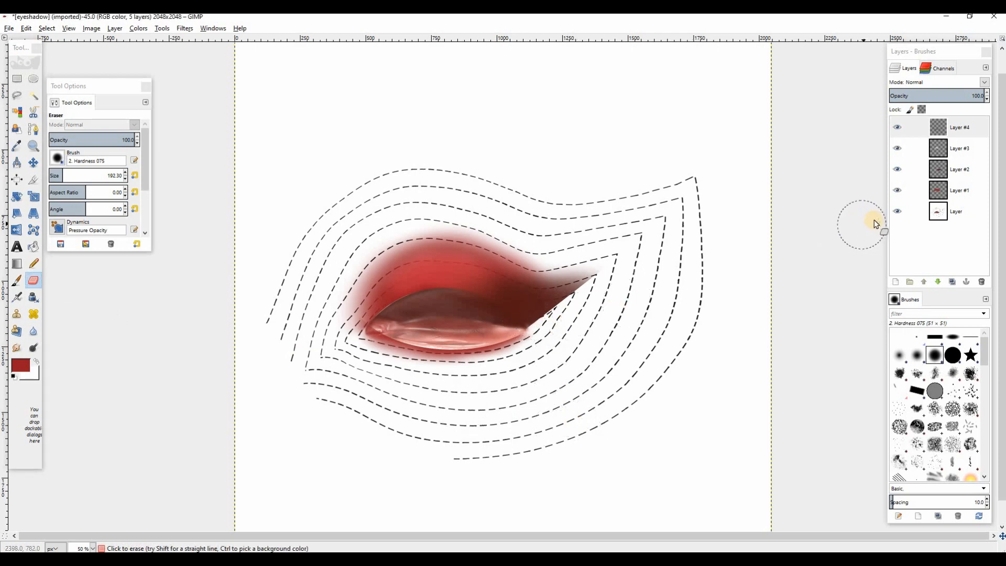
pyautogui.click(898, 211)
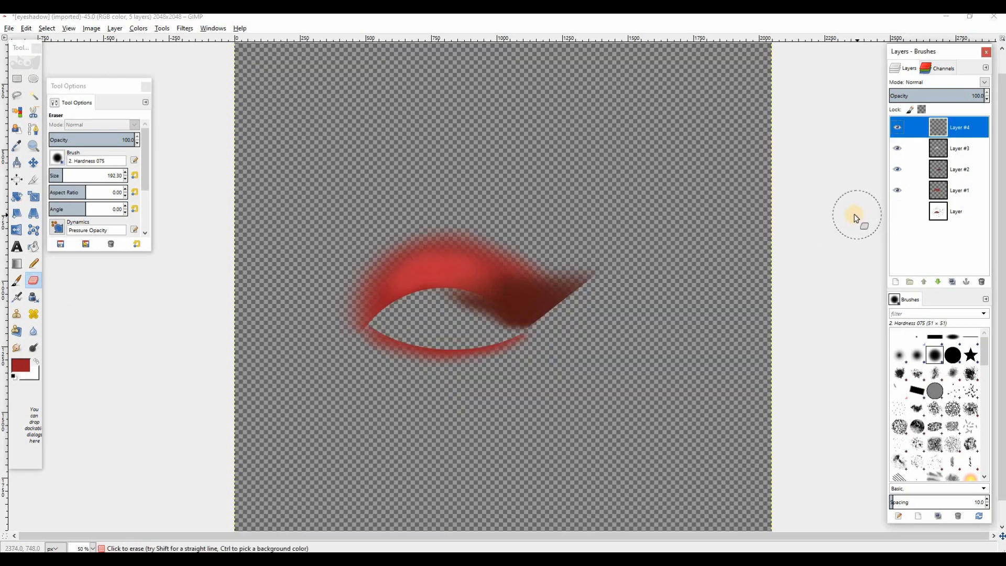
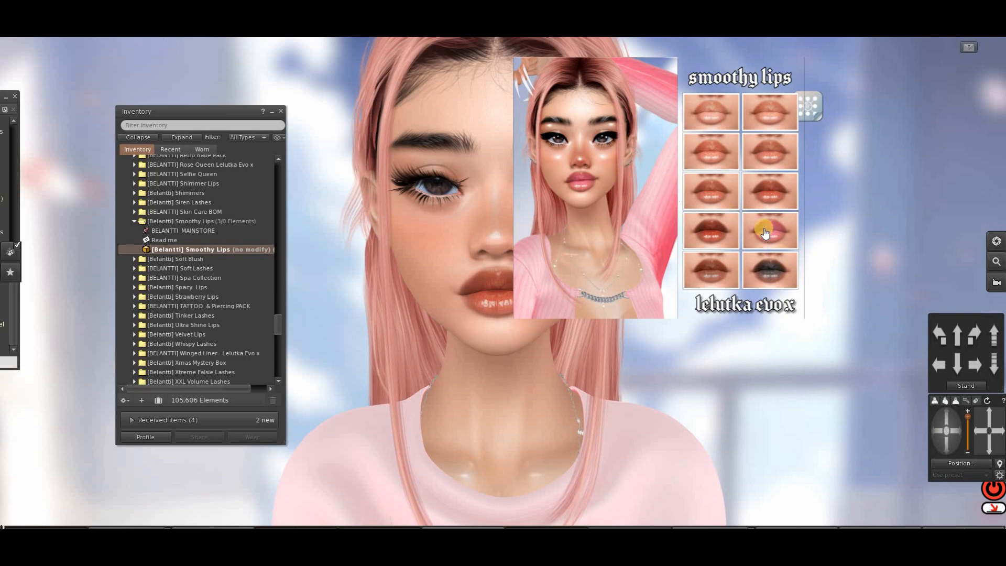
# Switch to Second Life, detach the Smoothy Lips HUD, and move the inventory window away from the lips object.
pyautogui.rightClick(755, 202)
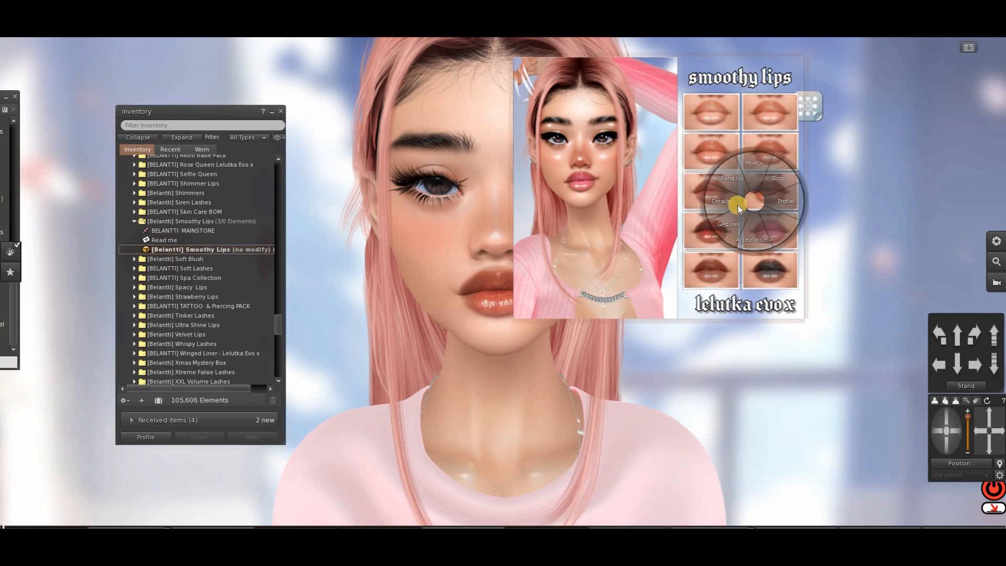
pyautogui.click(698, 212)
pyautogui.moveTo(228, 114); pyautogui.dragTo(862, 77)
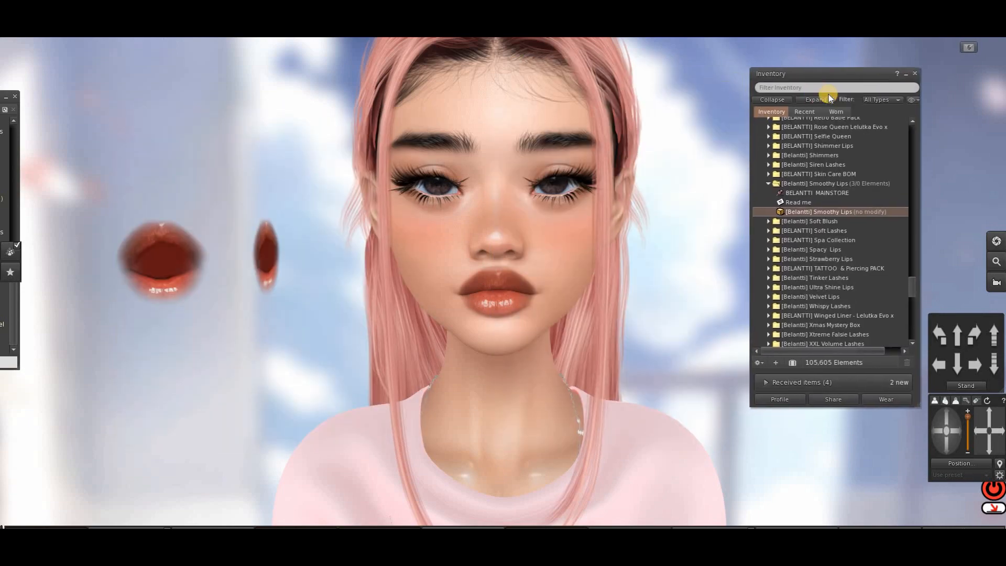
# Edit the lips object and add the eyeshadow image to the local textures in its texture picker.
pyautogui.rightClick(149, 269)
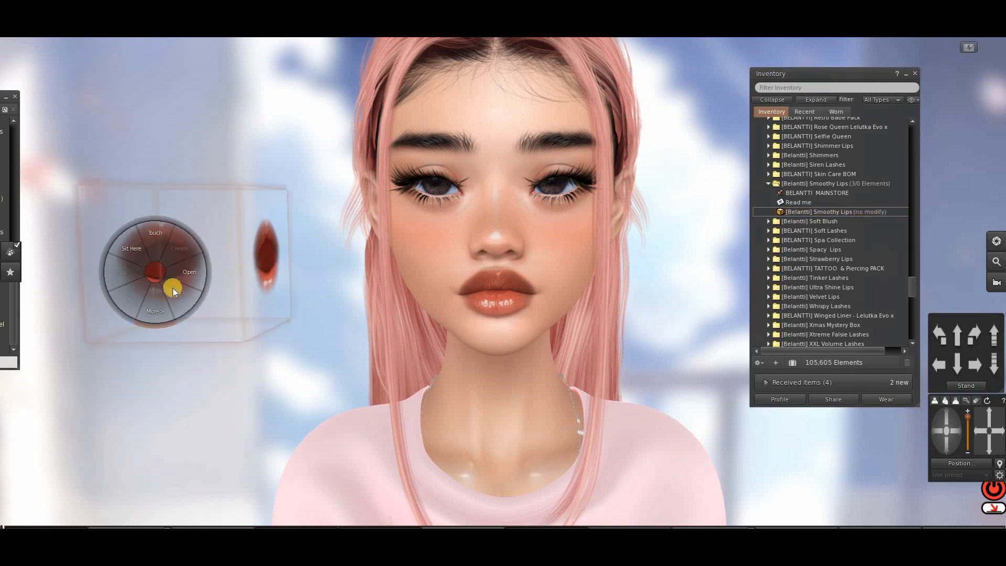
pyautogui.click(187, 277)
pyautogui.click(84, 318)
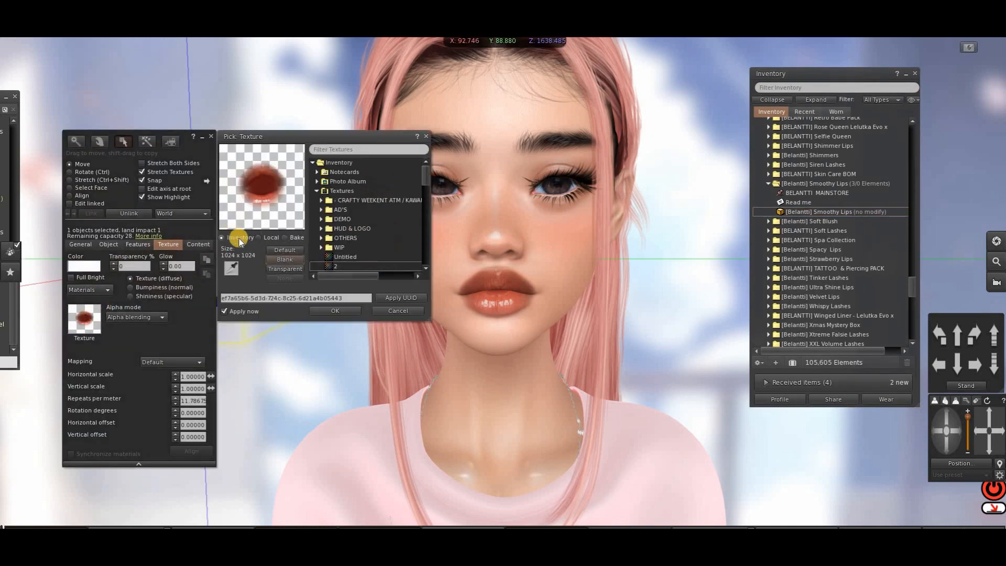
pyautogui.click(268, 237)
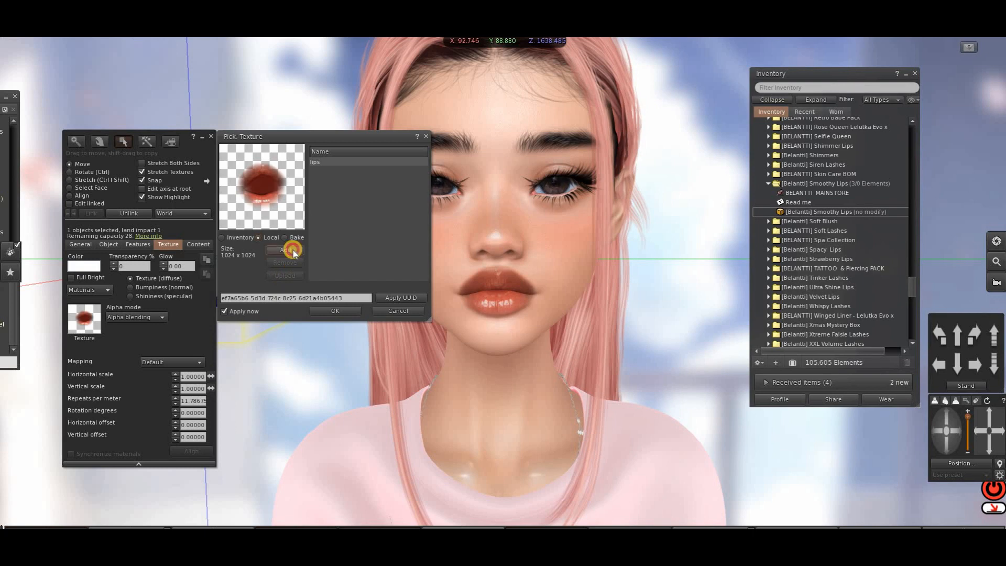
pyautogui.click(293, 252)
pyautogui.click(352, 157)
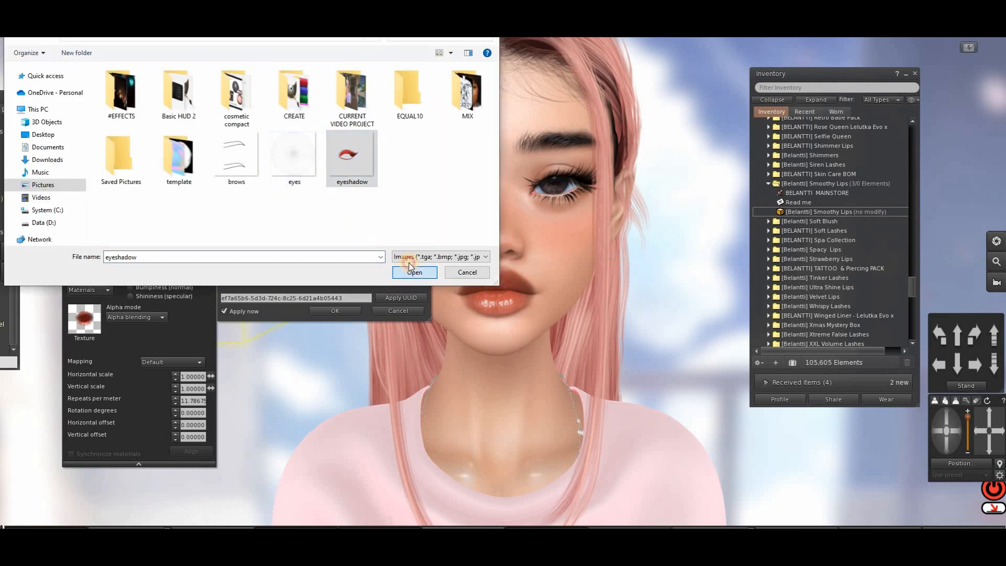
pyautogui.click(411, 267)
# Apply the local eyeshadow texture to the object and finish editing it.
pyautogui.click(329, 168)
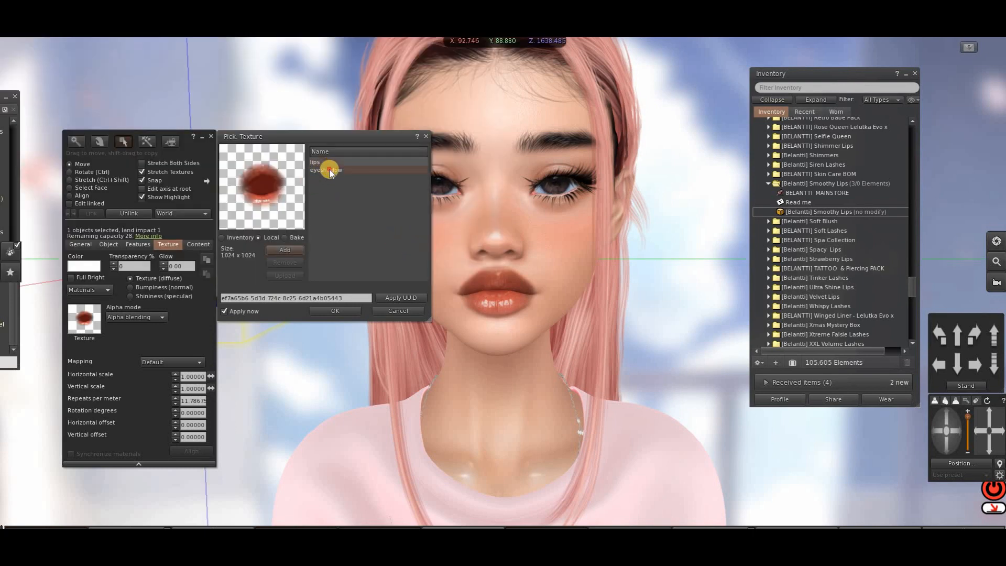
pyautogui.click(335, 311)
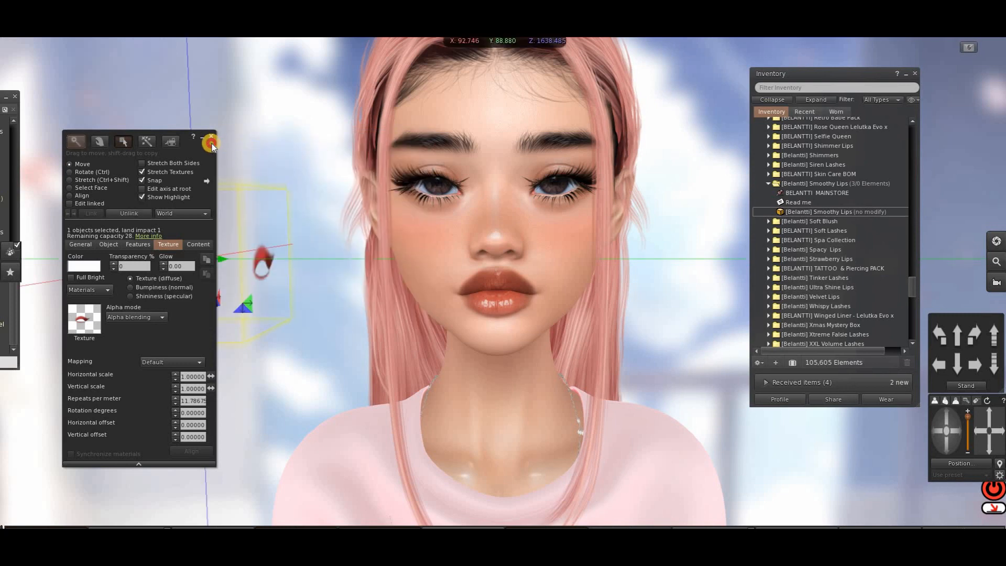
pyautogui.click(212, 138)
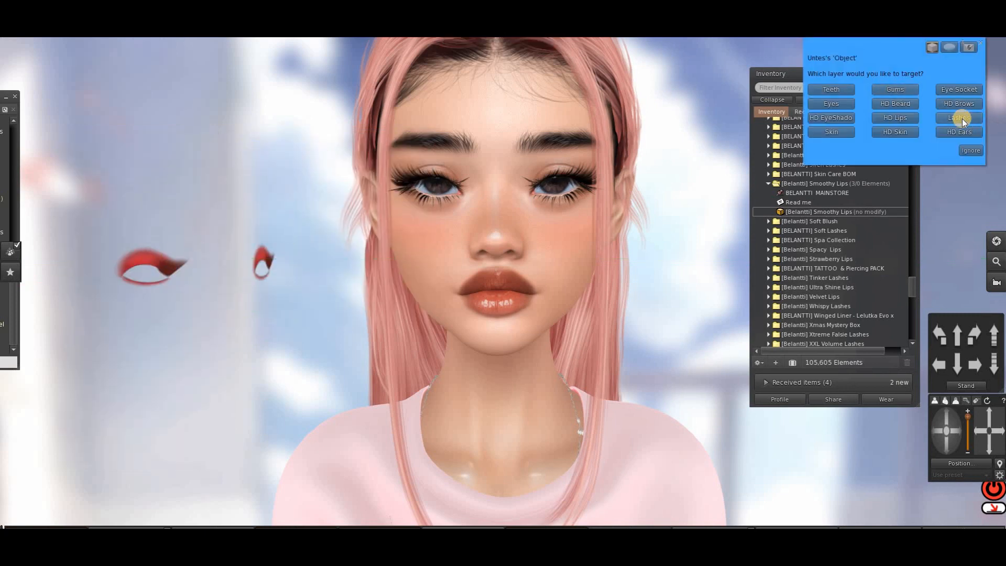
# Choose HD EyeShadow as the head layer that the object targets.
pyautogui.click(839, 120)
pyautogui.click(832, 114)
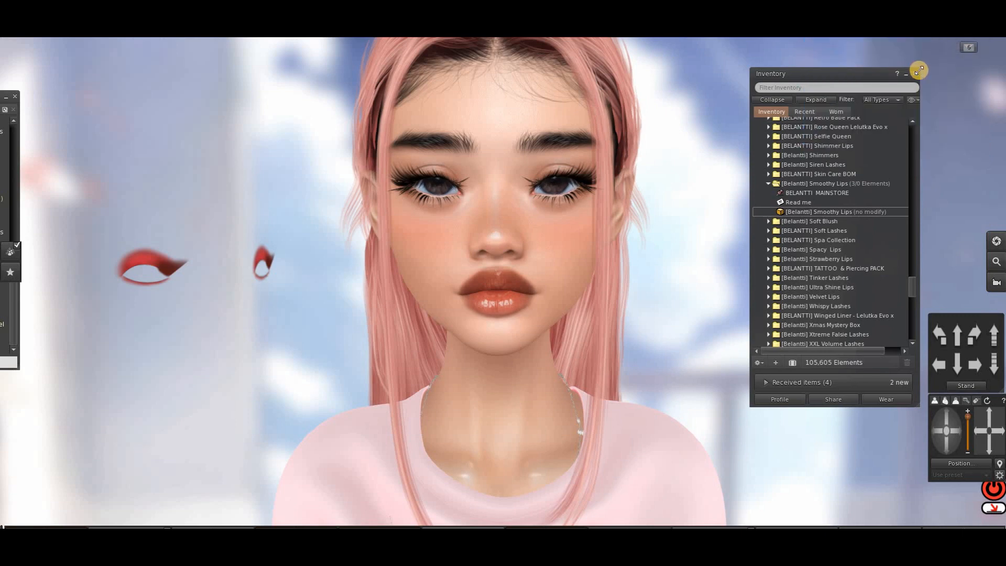
# Close the inventory and examine the red eyeshadow on the avatar's eyelids from near and far, with and without lashes.
pyautogui.hotkey('ctrl', 'i')
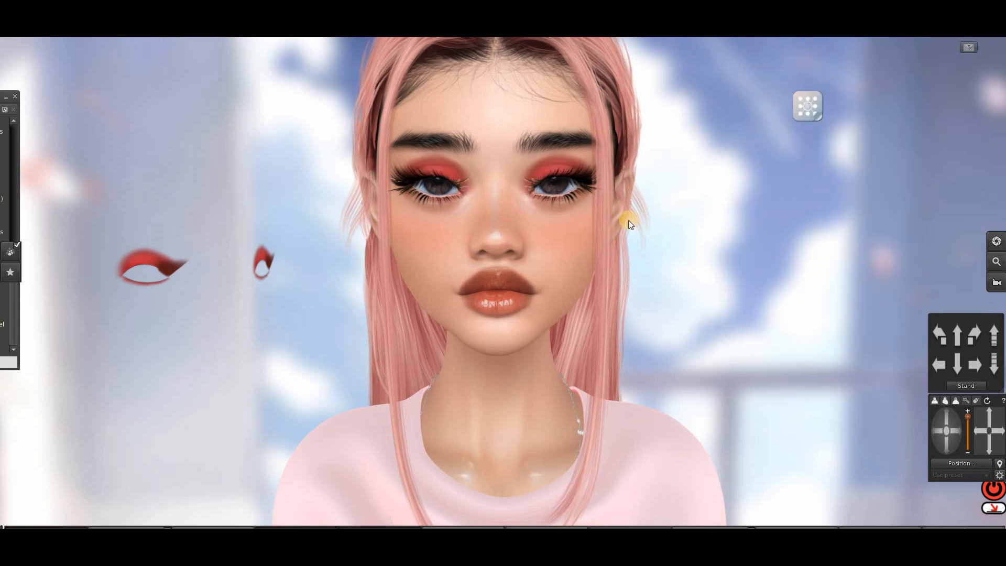
pyautogui.scroll(1, 602, 259)
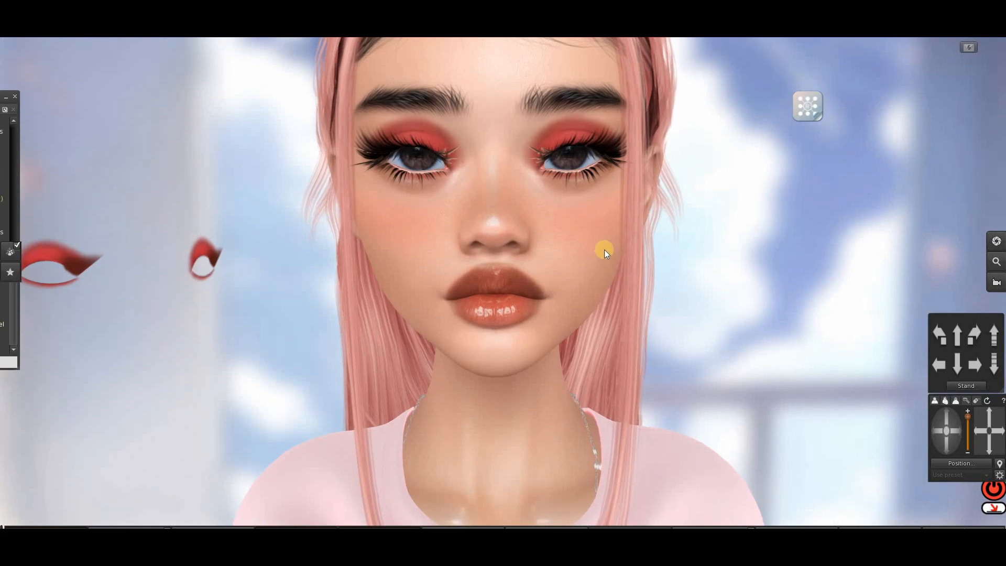
pyautogui.scroll(-3, 609, 234)
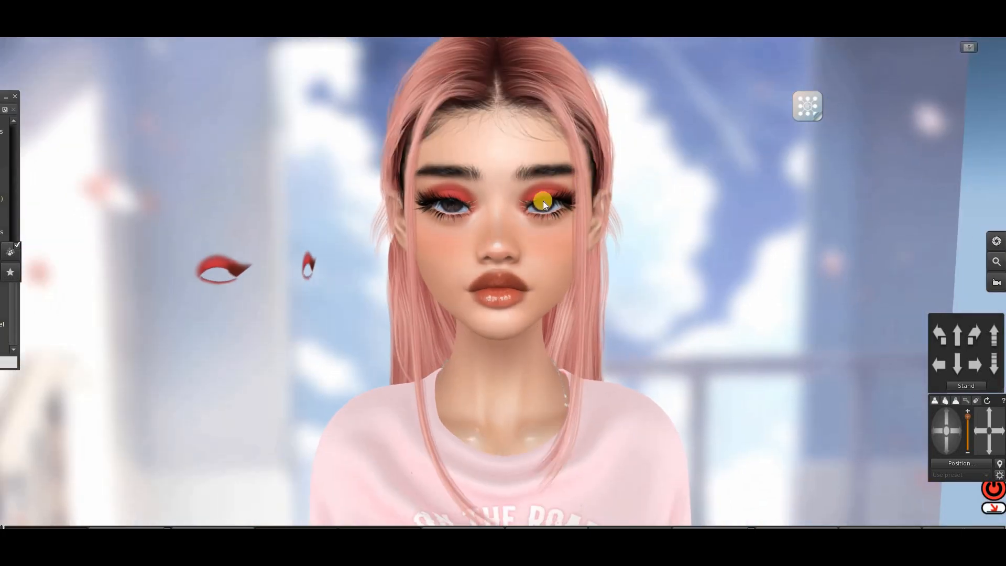
pyautogui.scroll(3, 607, 270)
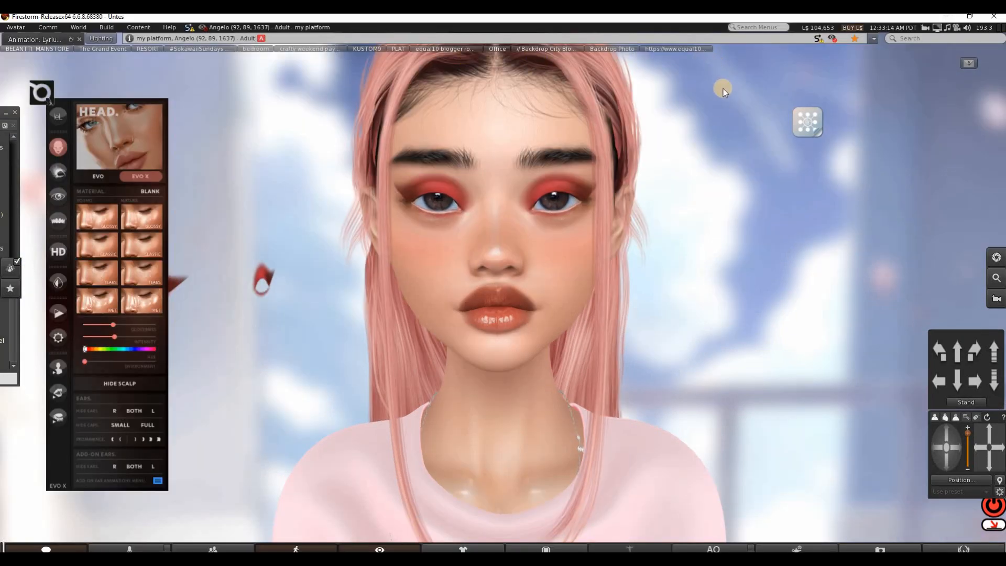
pyautogui.scroll(-3, 640, 280)
pyautogui.scroll(5, 639, 278)
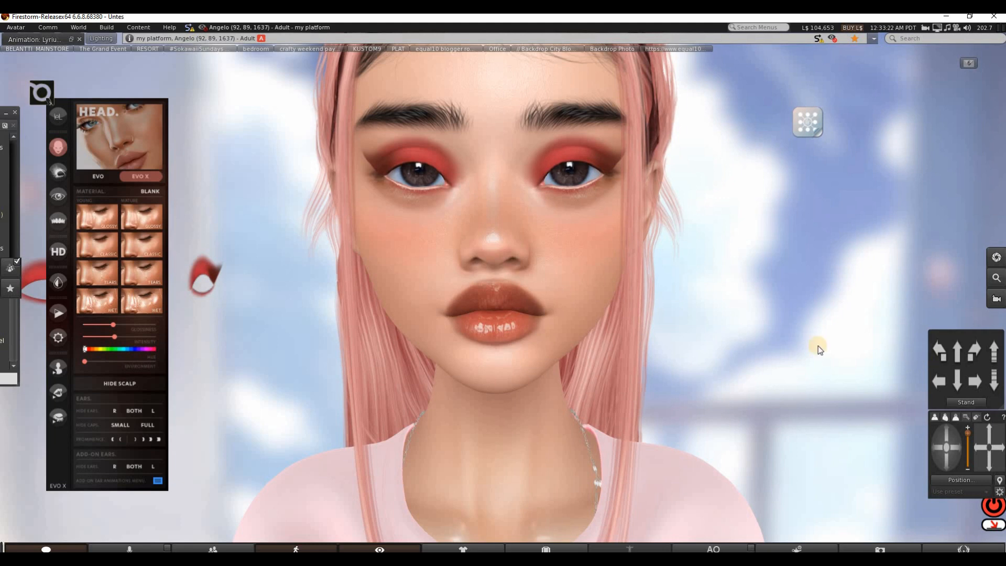
# Raise the blend of HD eyelids layer 01 to its maximum in the head HUD.
pyautogui.click(58, 257)
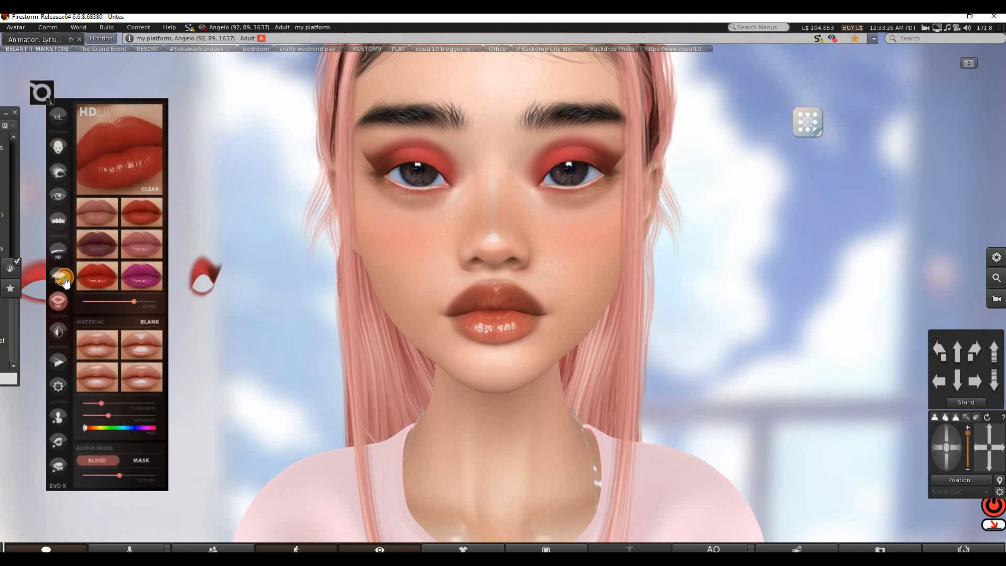
pyautogui.click(58, 276)
pyautogui.click(109, 364)
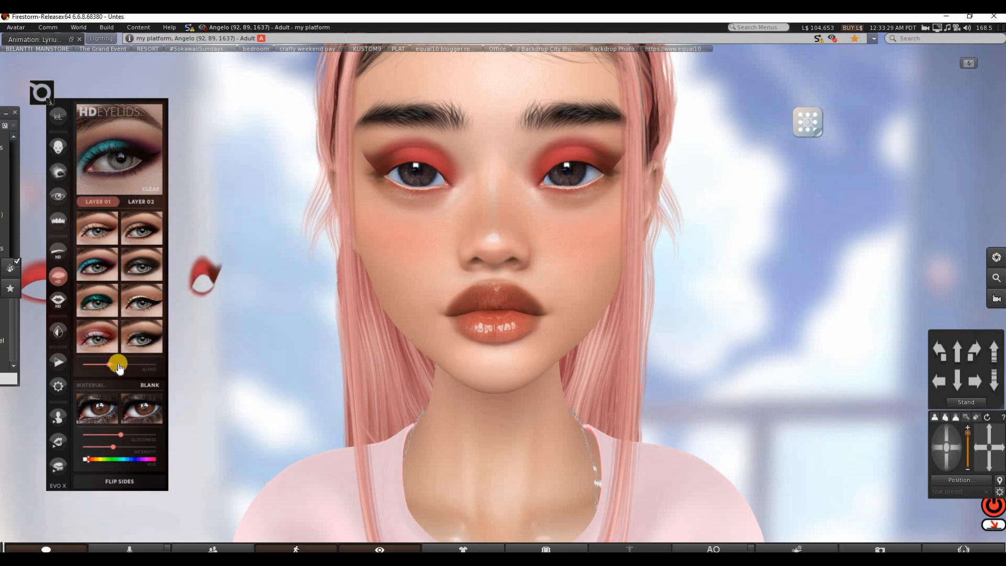
pyautogui.click(154, 366)
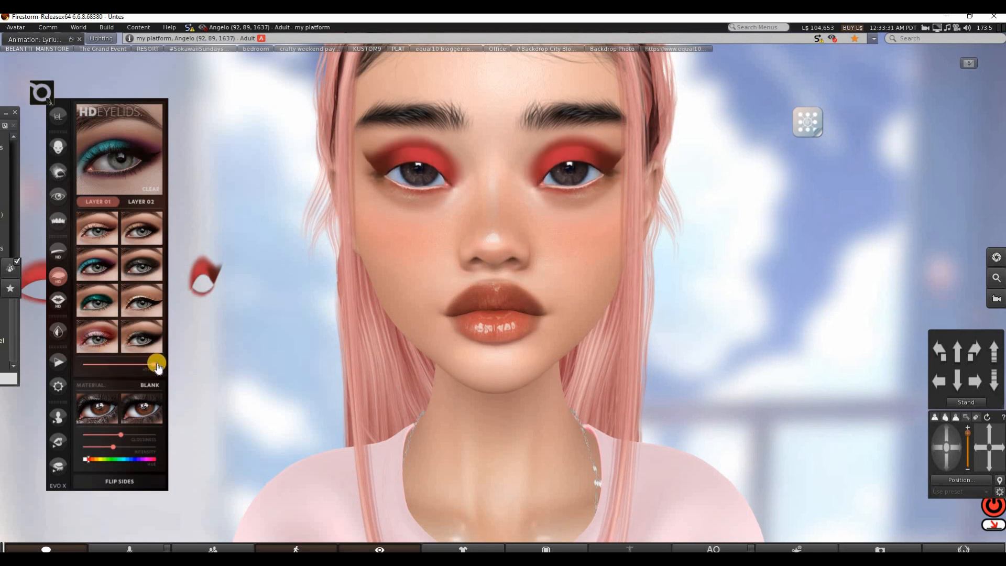
pyautogui.click(125, 364)
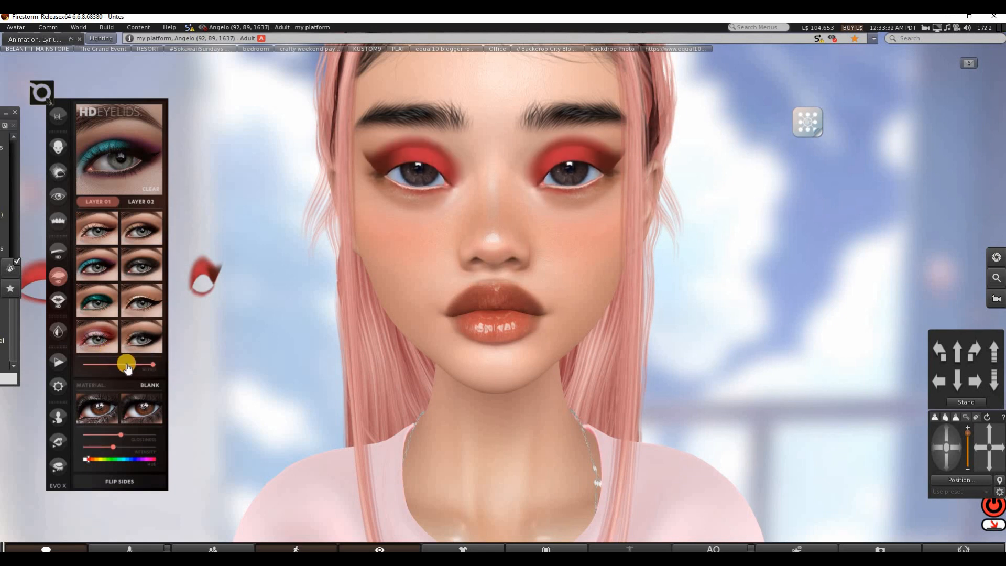
pyautogui.click(156, 361)
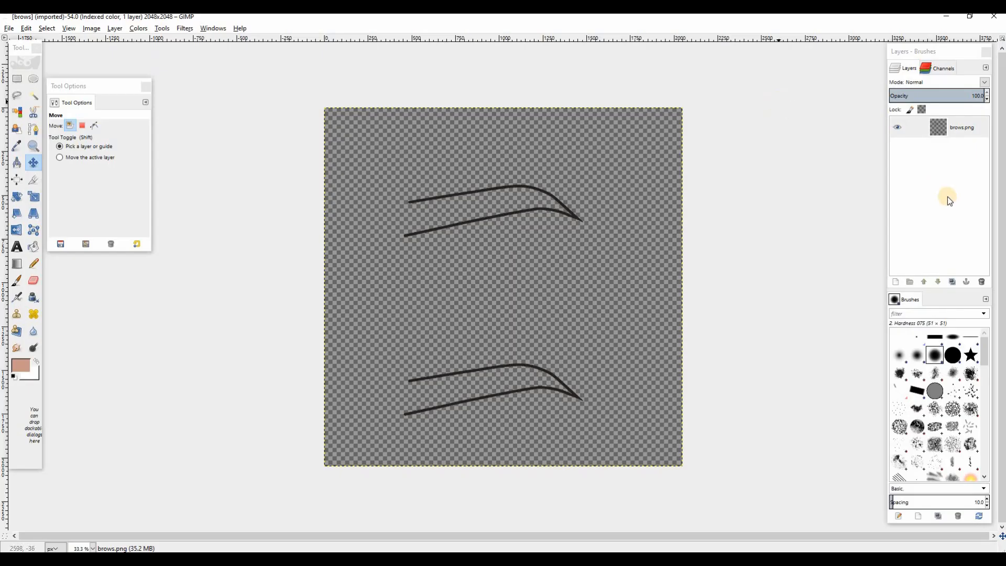
# Switch to GIMP and add a new layer above brows.png.
pyautogui.click(896, 282)
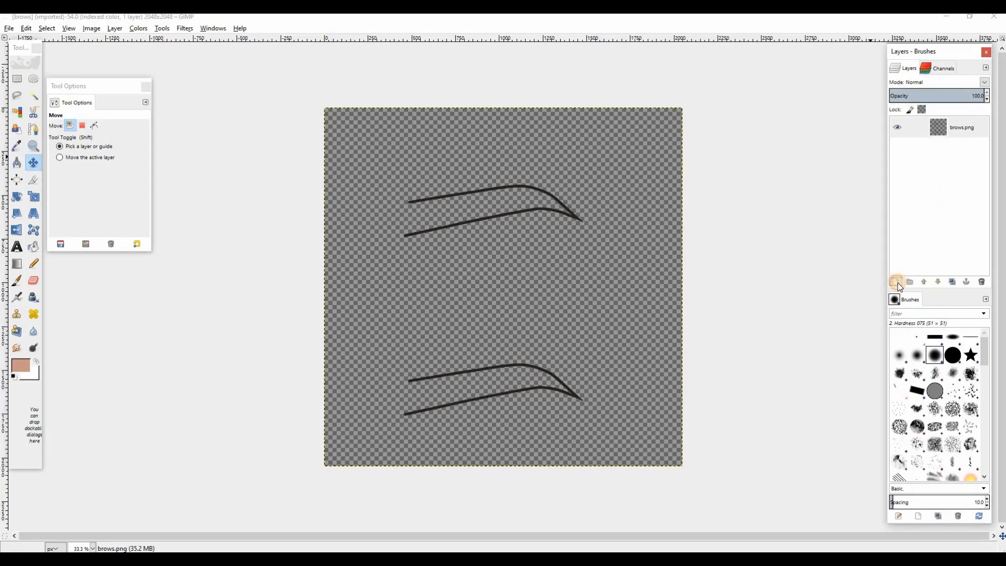
pyautogui.press('Return')
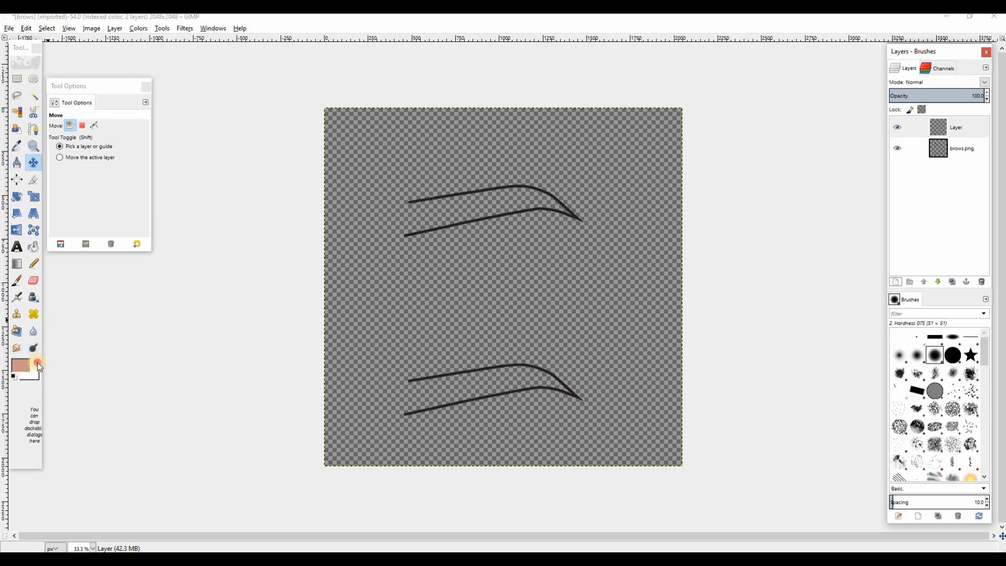
# Make white the foreground colour for Bucket Fill and convert the brows.png image to RGB mode.
pyautogui.click(36, 362)
pyautogui.click(33, 247)
pyautogui.click(91, 28)
pyautogui.moveTo(152, 55)
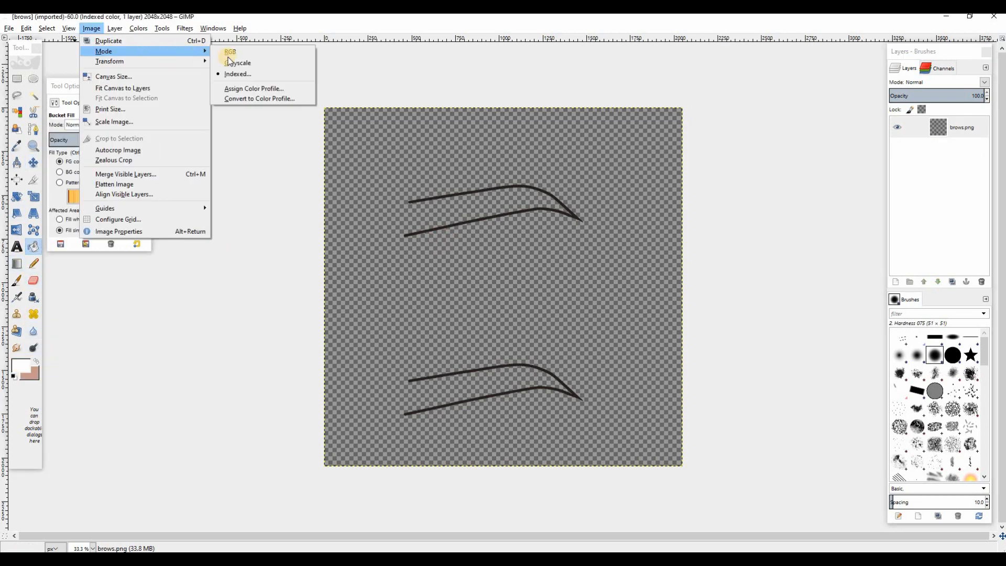
pyautogui.click(263, 57)
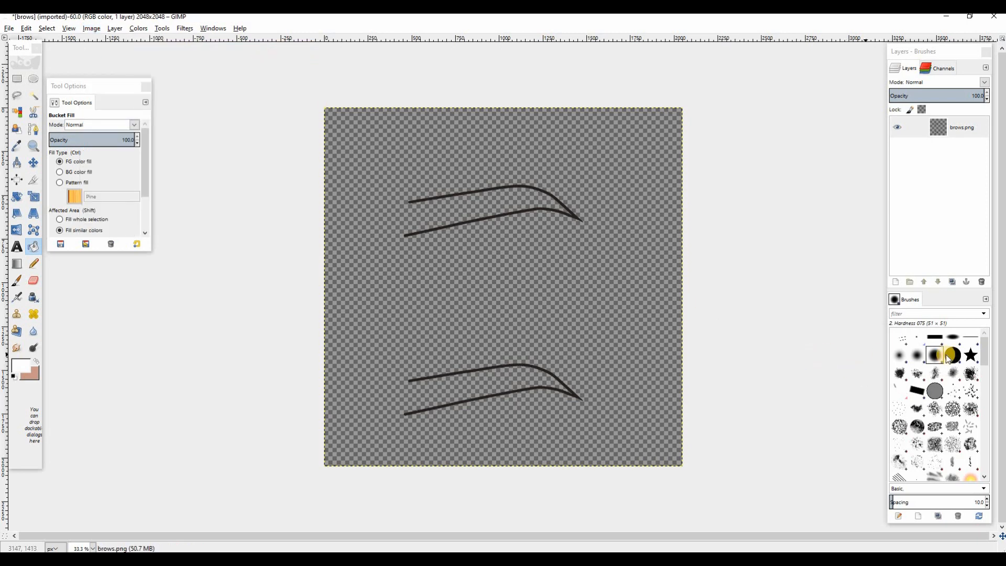
# Add a transparent 2048 × 2048 px layer above brows.png and fill it with white.
pyautogui.click(895, 282)
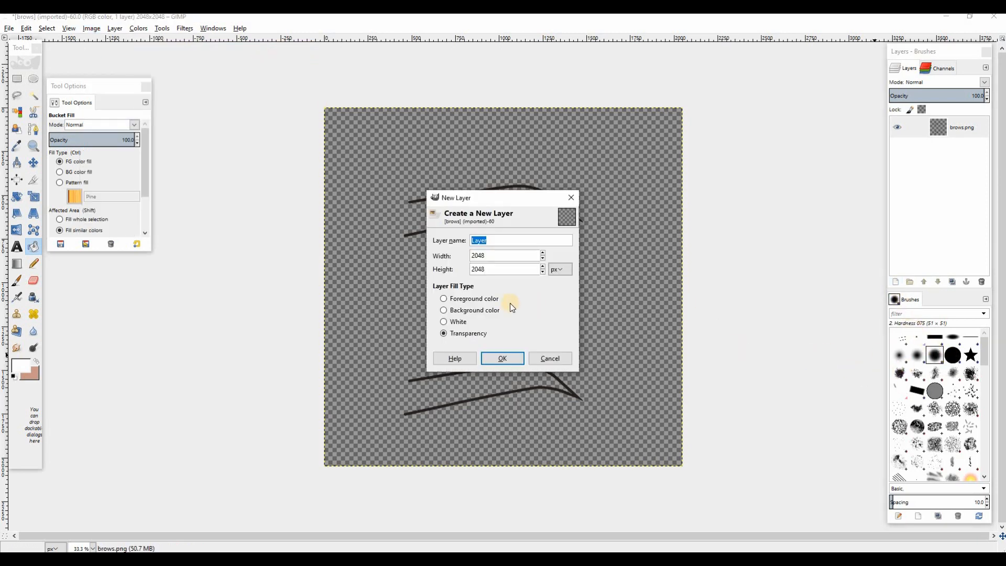
pyautogui.click(502, 358)
pyautogui.click(419, 256)
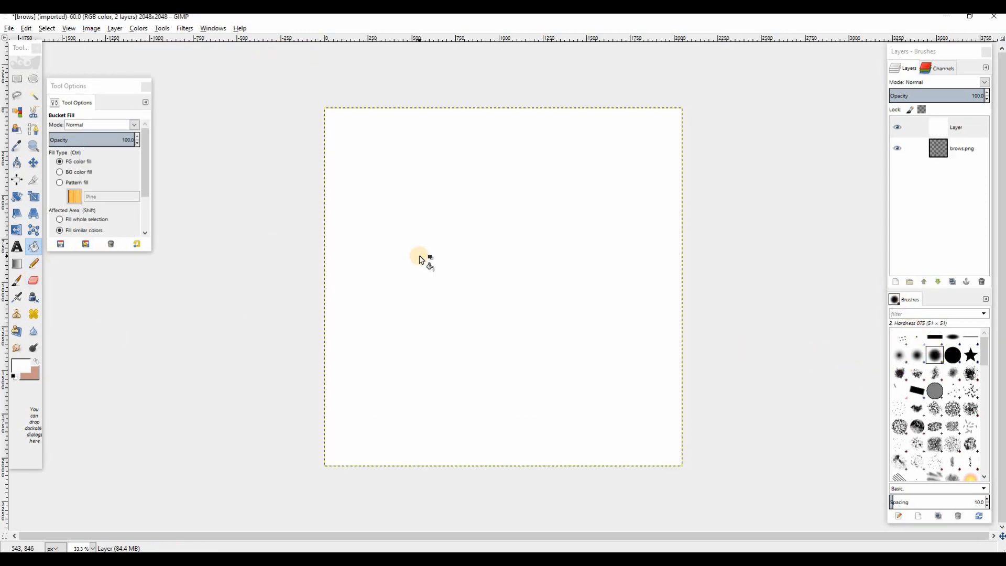
# Check the colour mode options of the brows image, keeping RGB.
pyautogui.click(68, 29)
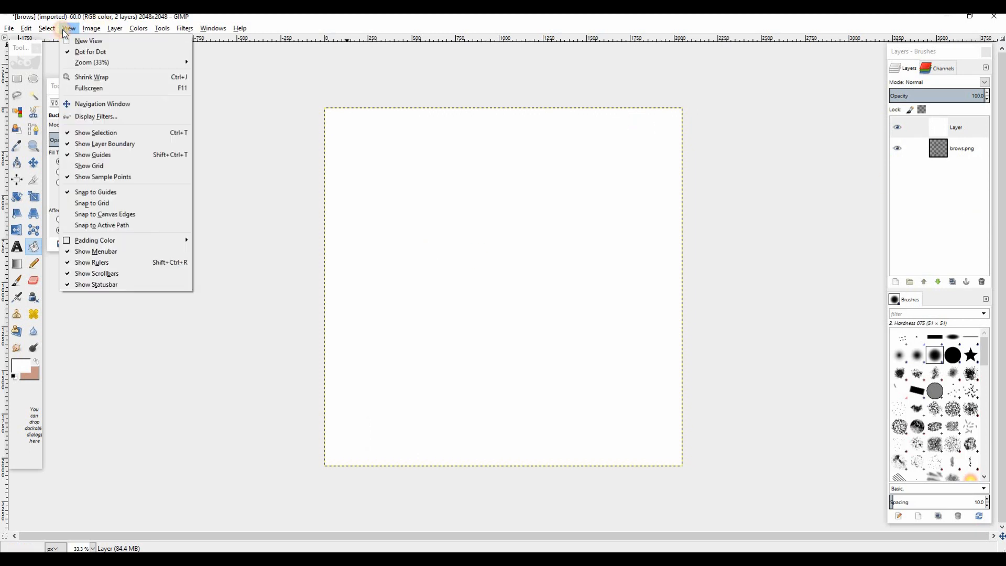
pyautogui.moveTo(97, 28)
pyautogui.moveTo(141, 51)
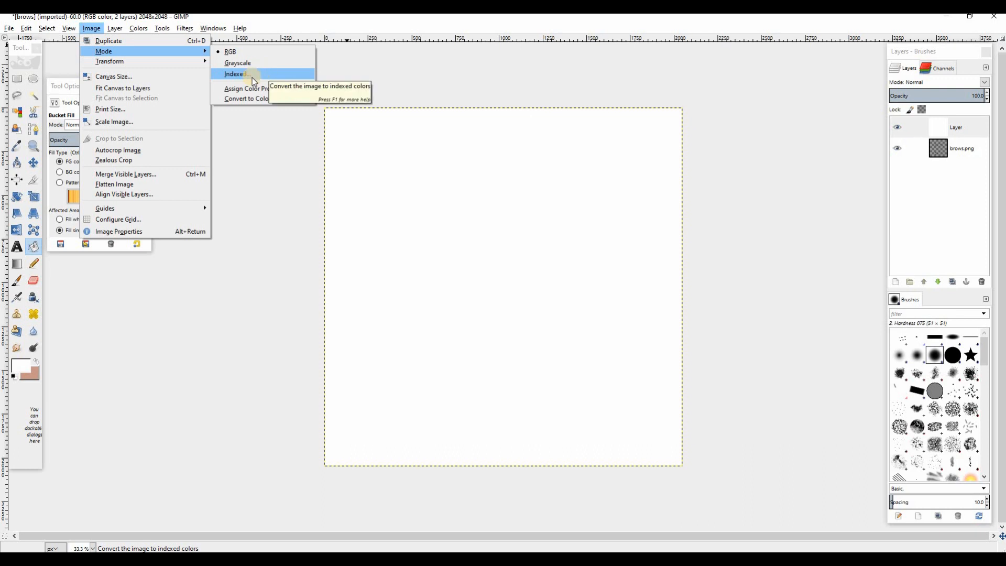
pyautogui.click(243, 53)
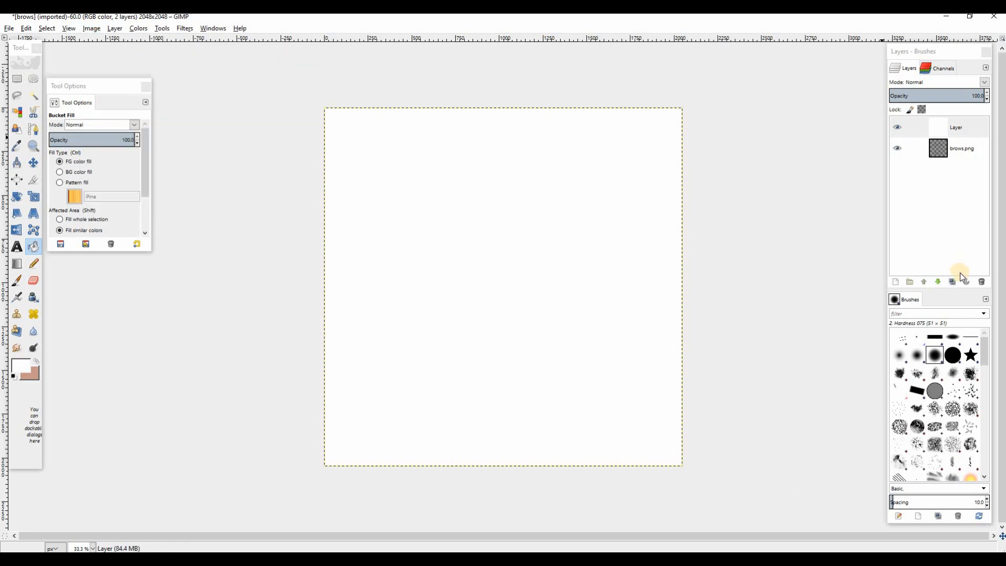
# Merge brows.png down onto the white layer placed beneath it, and add a new transparent layer above.
pyautogui.click(940, 283)
pyautogui.rightClick(935, 134)
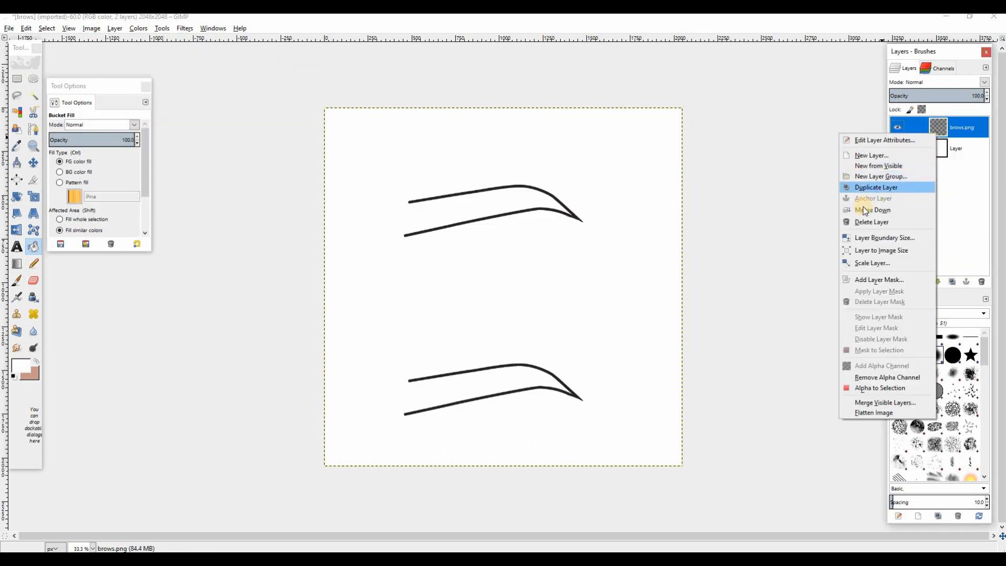
pyautogui.click(863, 211)
pyautogui.click(897, 283)
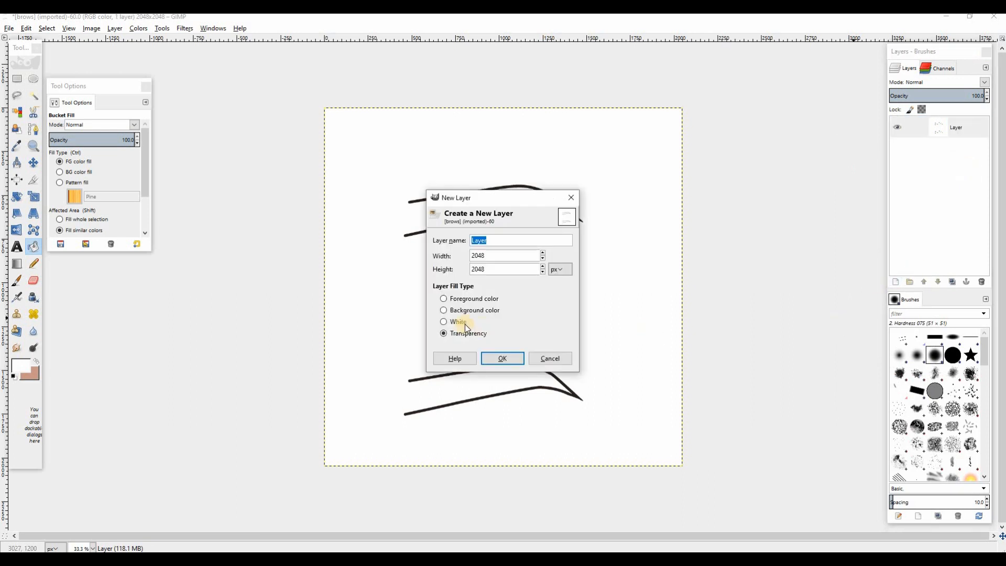
pyautogui.click(505, 356)
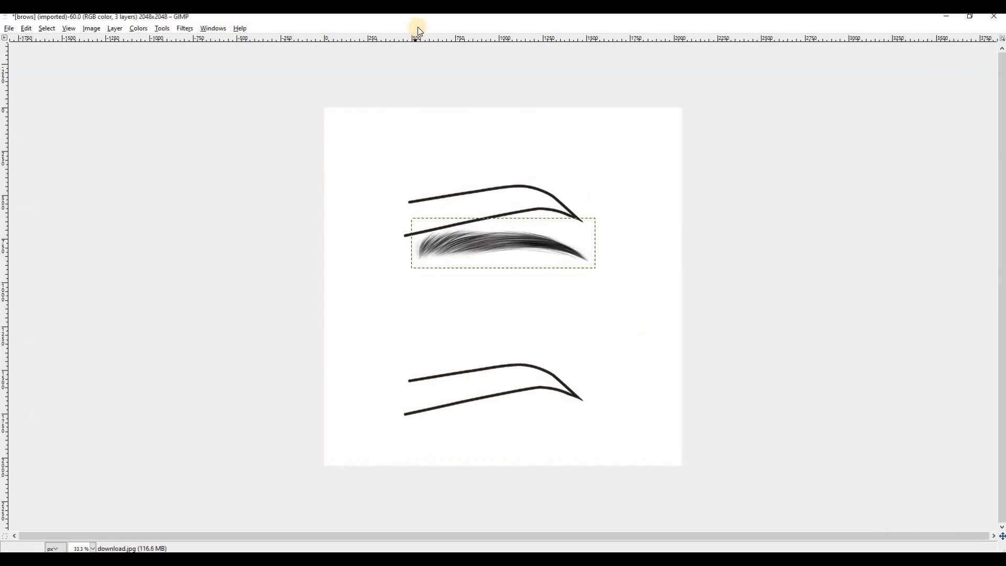
# Move the download.jpg eyebrow layer up and onto the upper brow outline.
pyautogui.press('Tab')
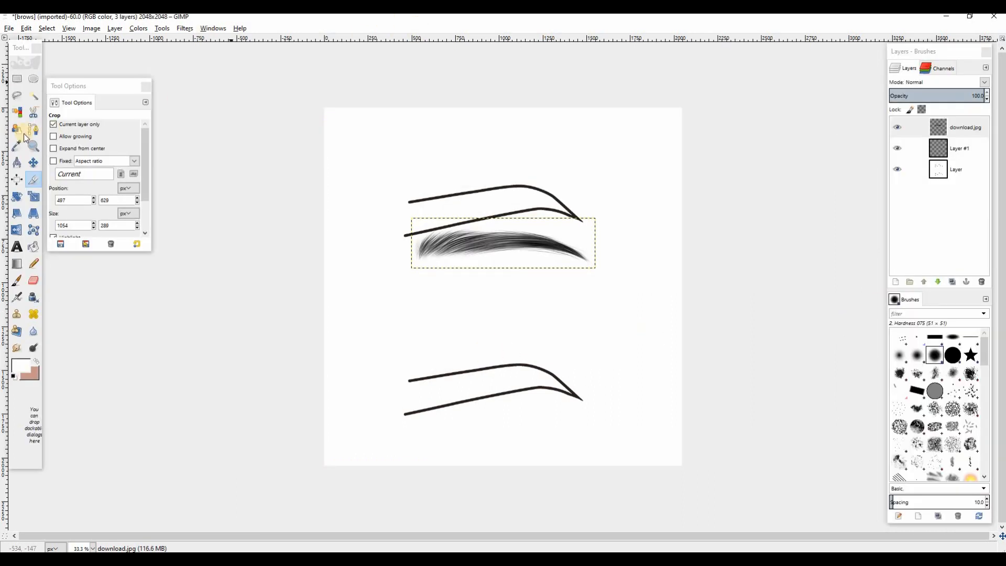
pyautogui.click(32, 163)
pyautogui.moveTo(483, 256); pyautogui.dragTo(457, 215)
# Rotate the eyebrow layer by -10.11 degrees and nudge it upward between the upper guide lines.
pyautogui.click(18, 197)
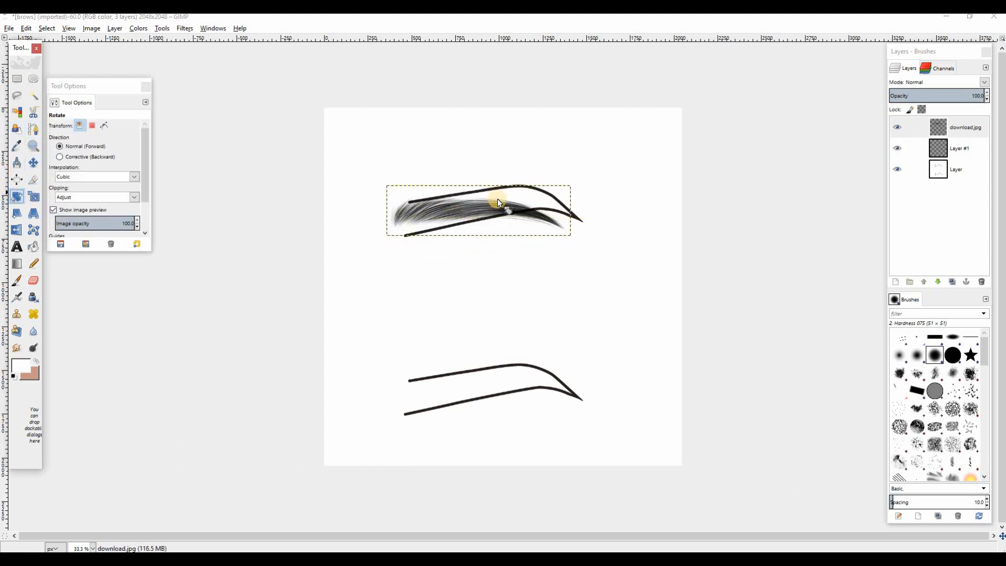
pyautogui.press('Tab')
pyautogui.moveTo(540, 221); pyautogui.dragTo(539, 216)
pyautogui.click(135, 263)
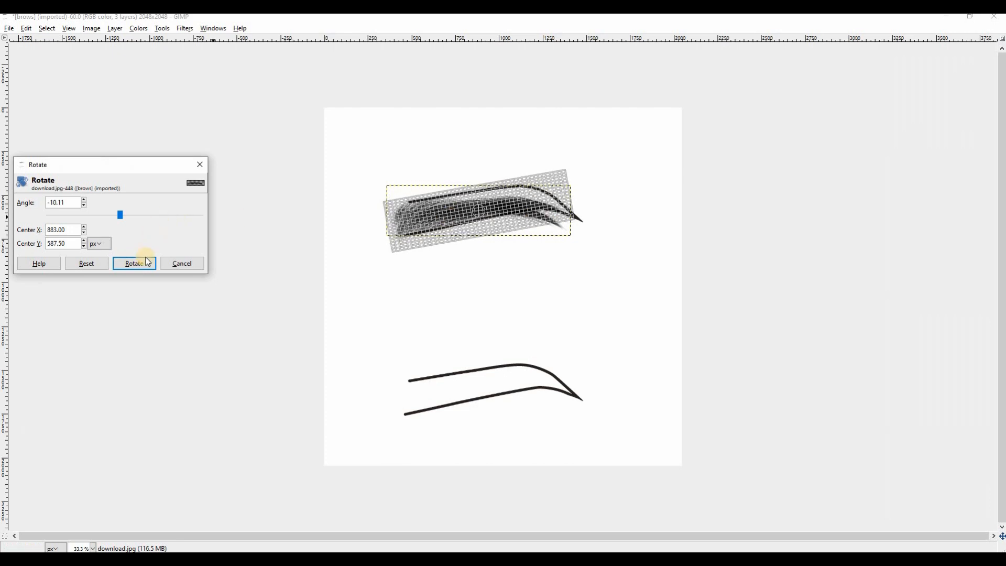
pyautogui.press('Tab')
pyautogui.press('m')
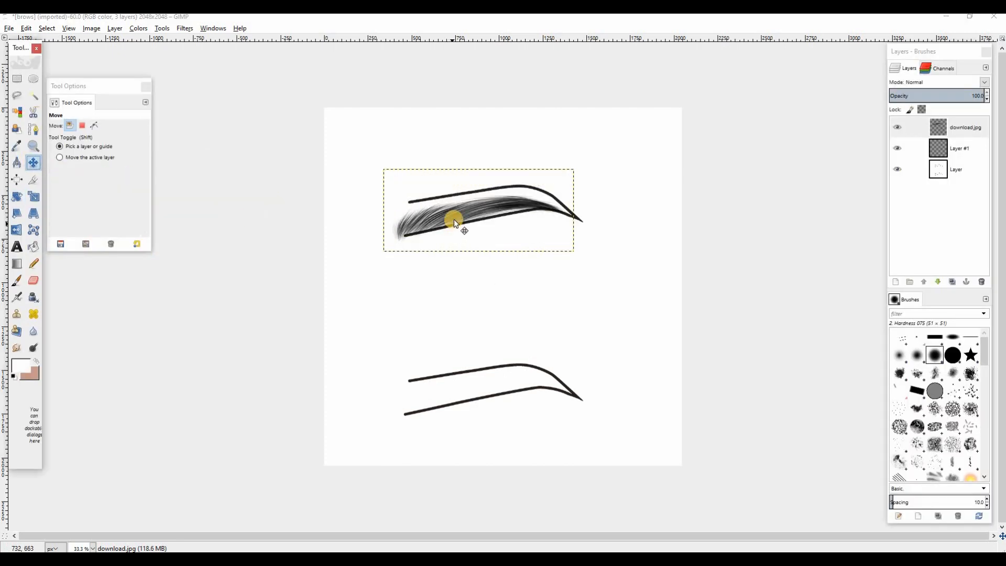
pyautogui.moveTo(458, 211); pyautogui.dragTo(458, 207)
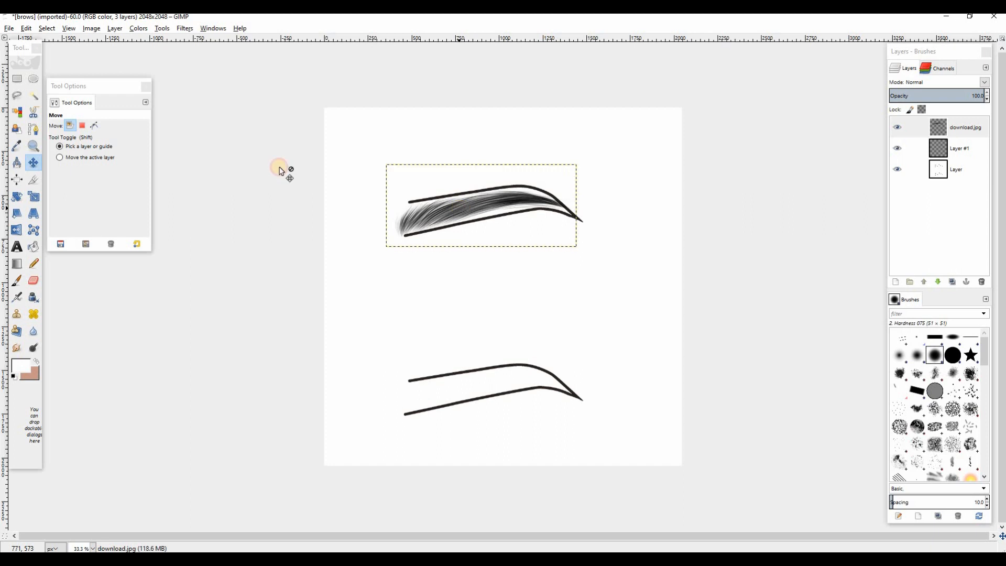
# Scale the eyebrow layer to about 1208 × 522 px and shift it back over the upper outline.
pyautogui.click(34, 197)
pyautogui.click(479, 198)
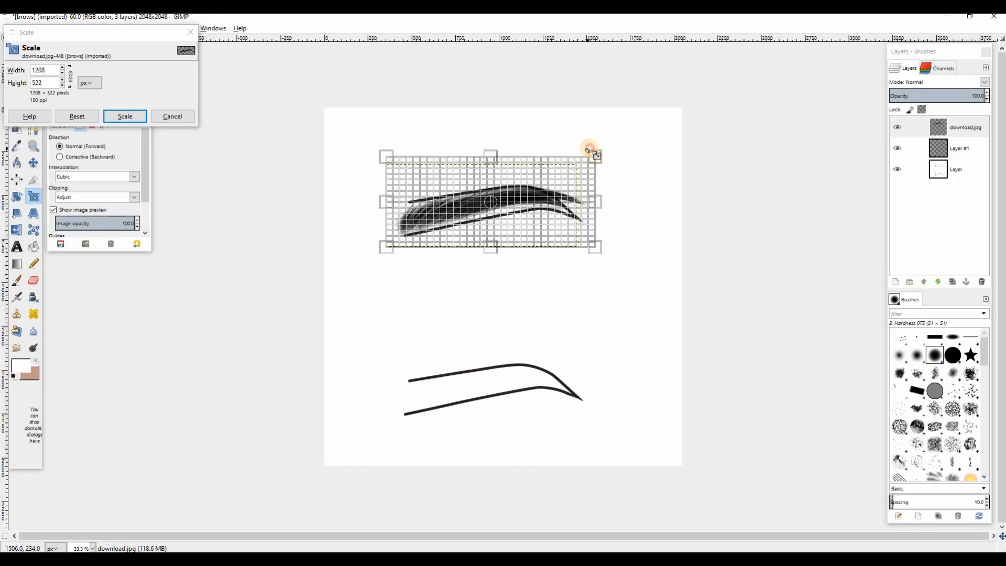
pyautogui.click(124, 116)
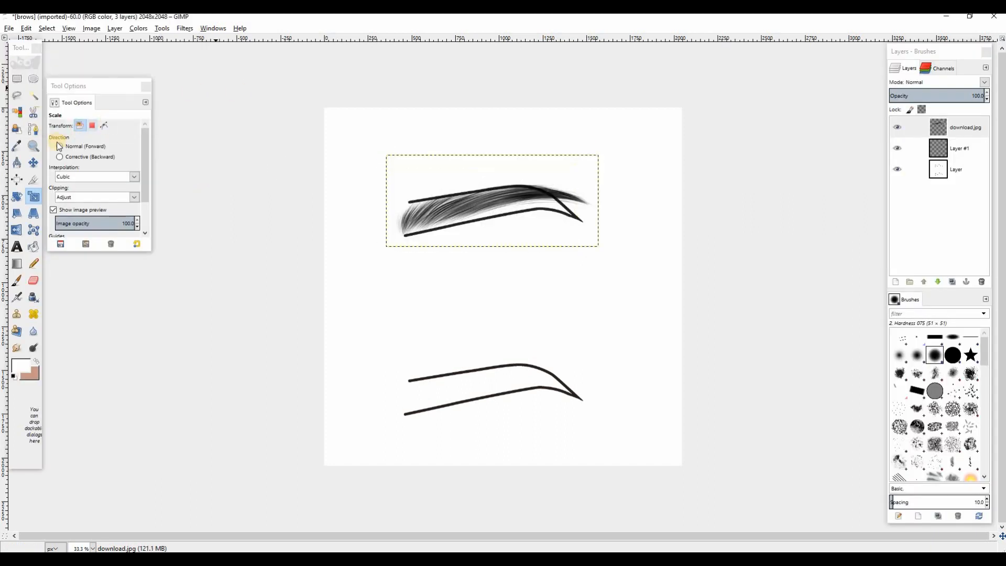
pyautogui.click(33, 163)
pyautogui.moveTo(505, 197); pyautogui.dragTo(497, 202)
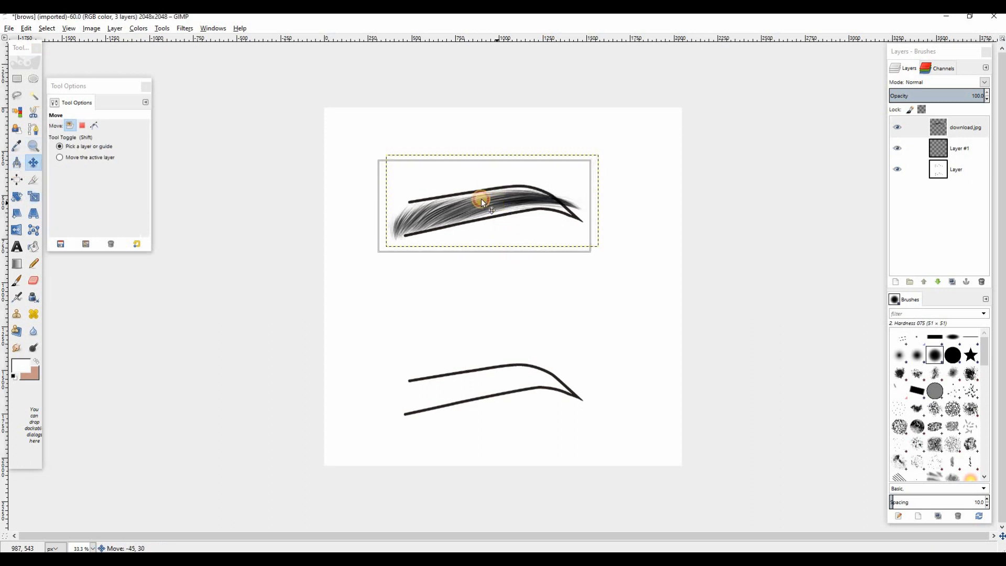
# Rotate the eyebrow layer by 2.76 degrees so its tail follows the end of the upper outline.
pyautogui.click(19, 195)
pyautogui.moveTo(572, 201); pyautogui.dragTo(571, 206)
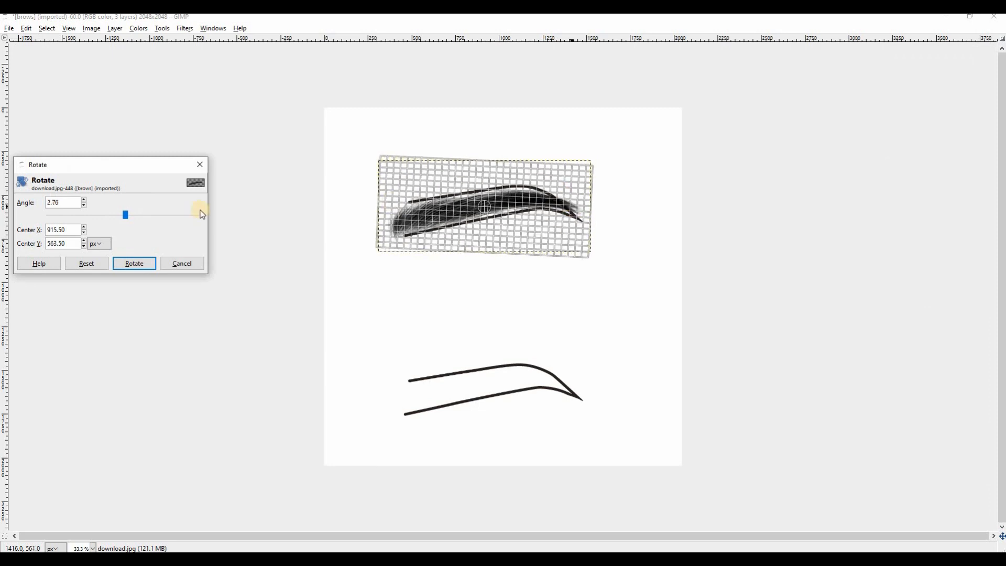
pyautogui.click(135, 263)
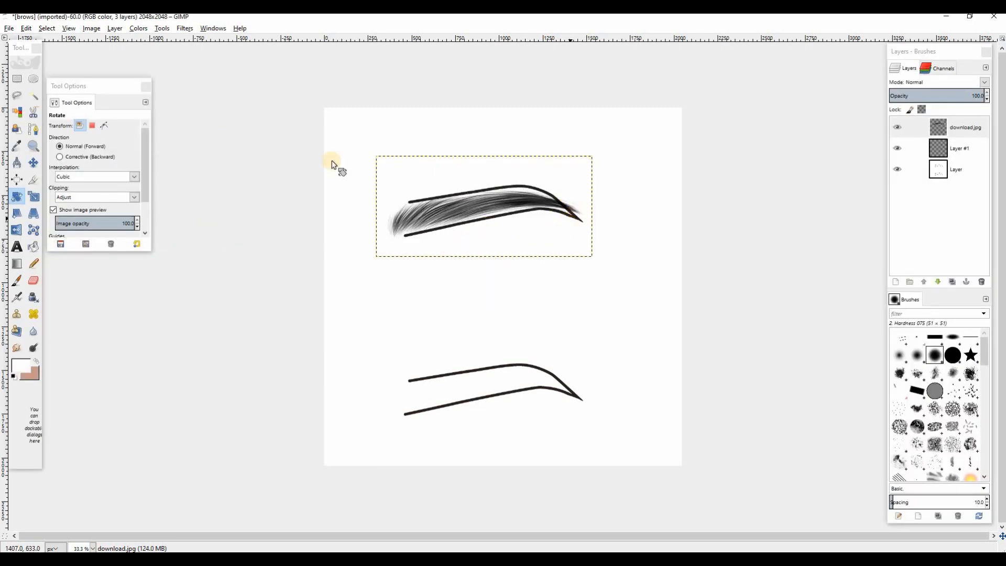
# Warp the eyebrow's tail downward with the IWarp filter in Move mode so it follows the end of the upper outline.
pyautogui.click(185, 28)
pyautogui.moveTo(246, 109)
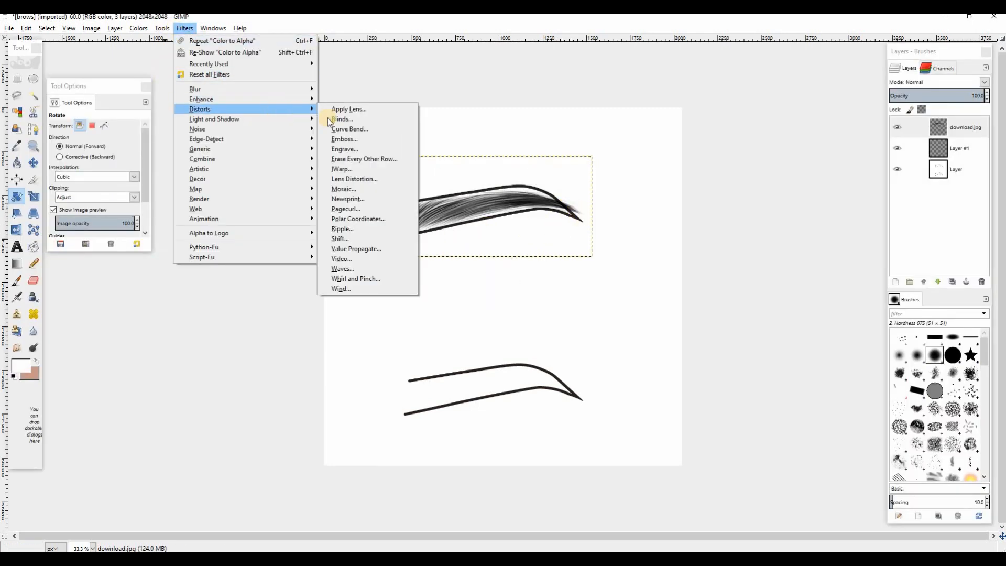
pyautogui.click(343, 168)
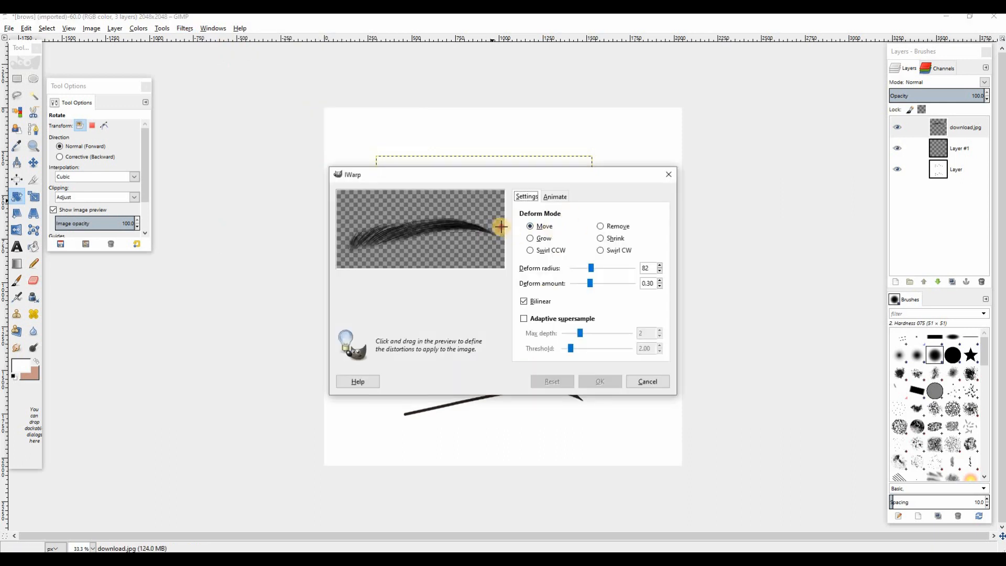
pyautogui.moveTo(501, 227)
pyautogui.mouseDown()
pyautogui.moveTo(490, 233)
pyautogui.moveTo(504, 242)
pyautogui.mouseUp()
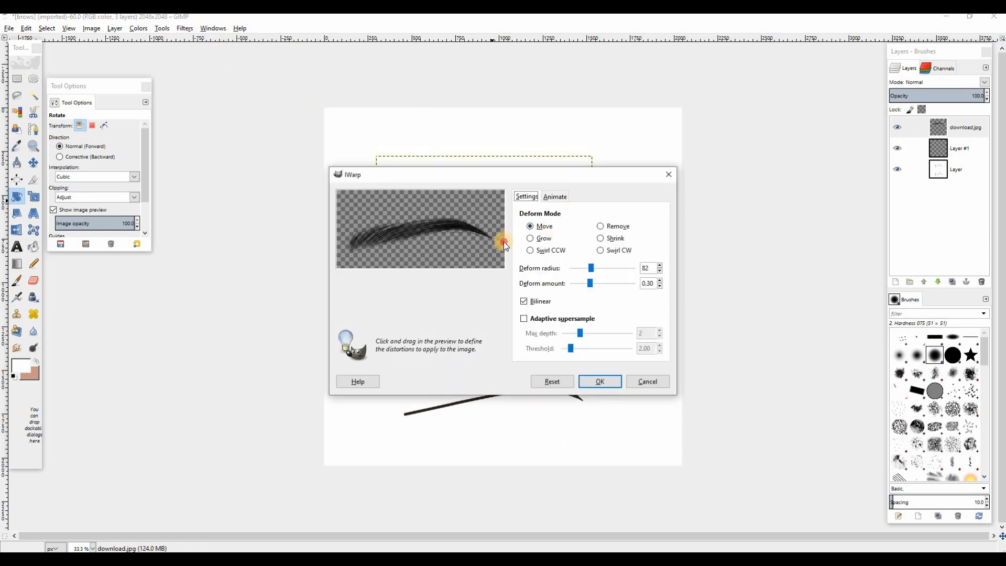
pyautogui.click(600, 381)
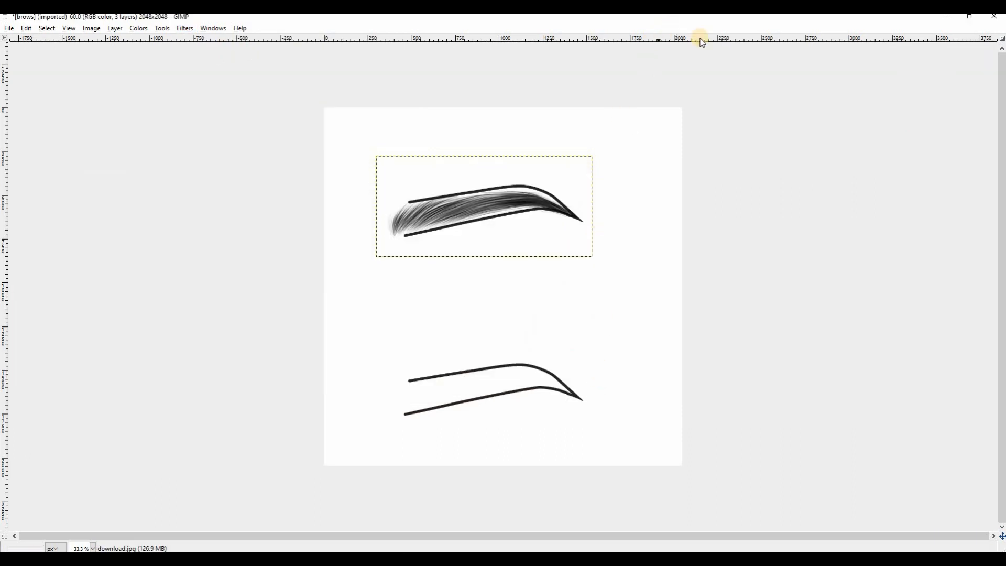
pyautogui.press('Tab')
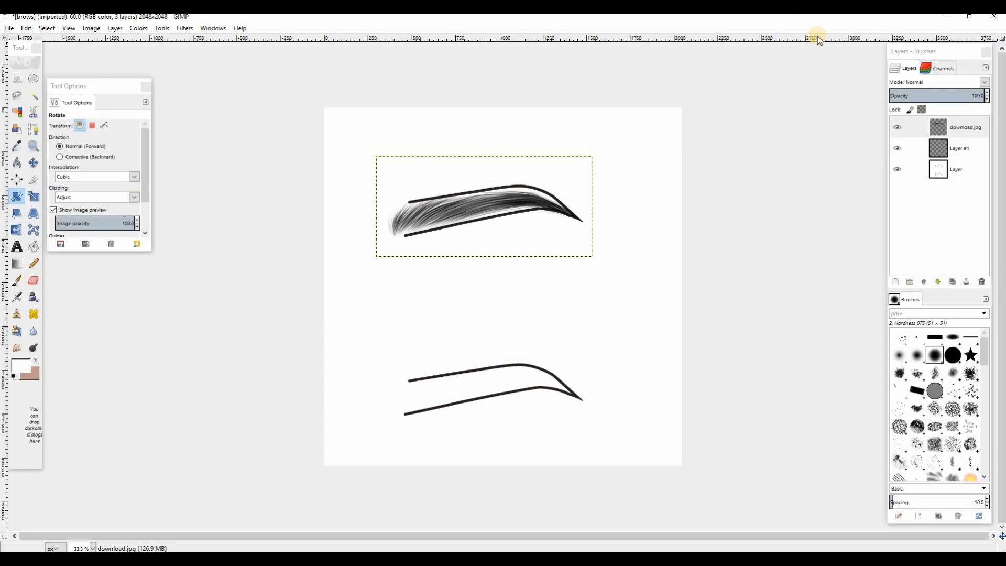
# Duplicate the download.jpg eyebrow layer and move the copy onto the lower brow outline.
pyautogui.click(953, 282)
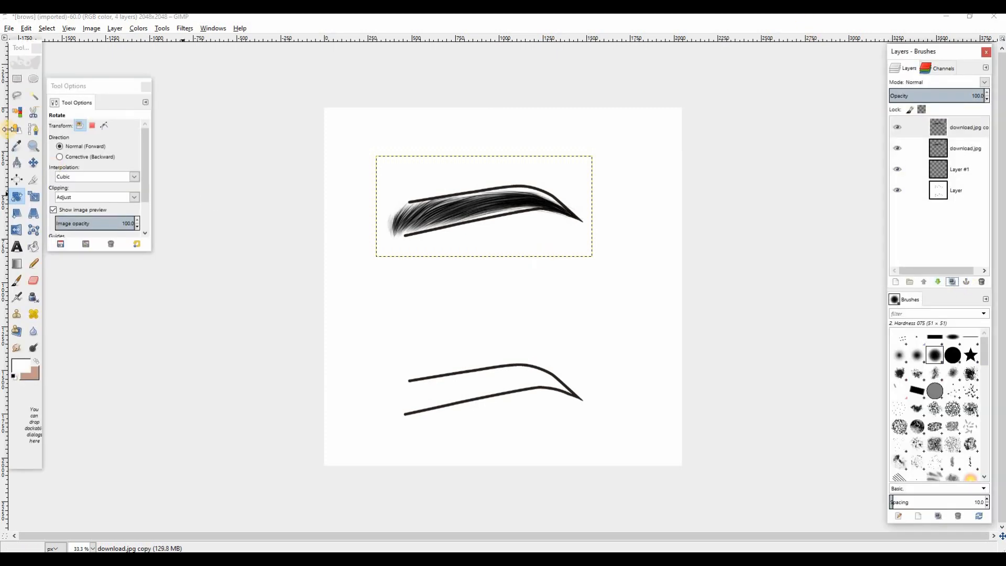
pyautogui.click(37, 165)
pyautogui.moveTo(448, 209); pyautogui.dragTo(457, 386)
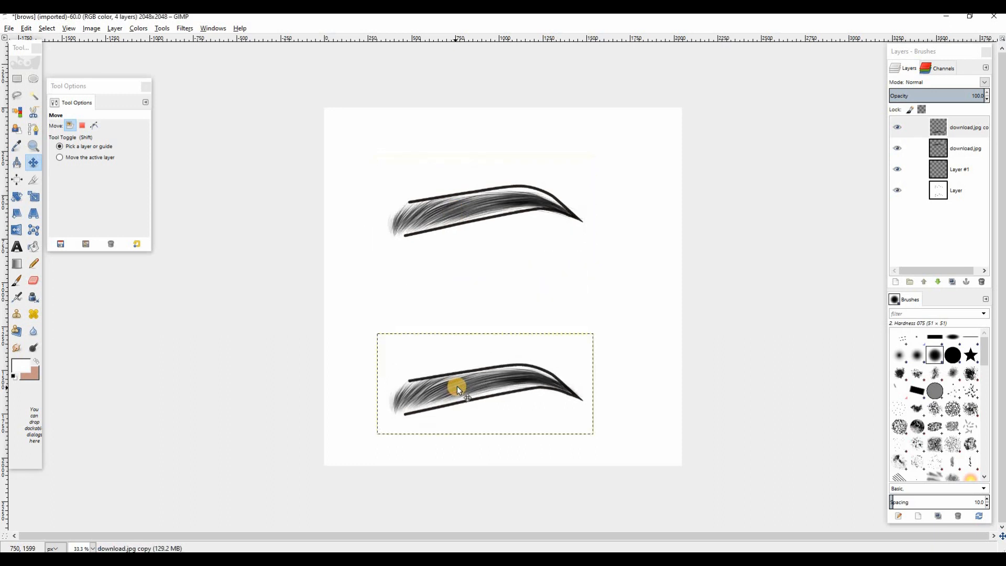
# Hide the template outline layer and export the eyebrows as brows.png in the Pictures folder, replacing the existing file.
pyautogui.click(898, 192)
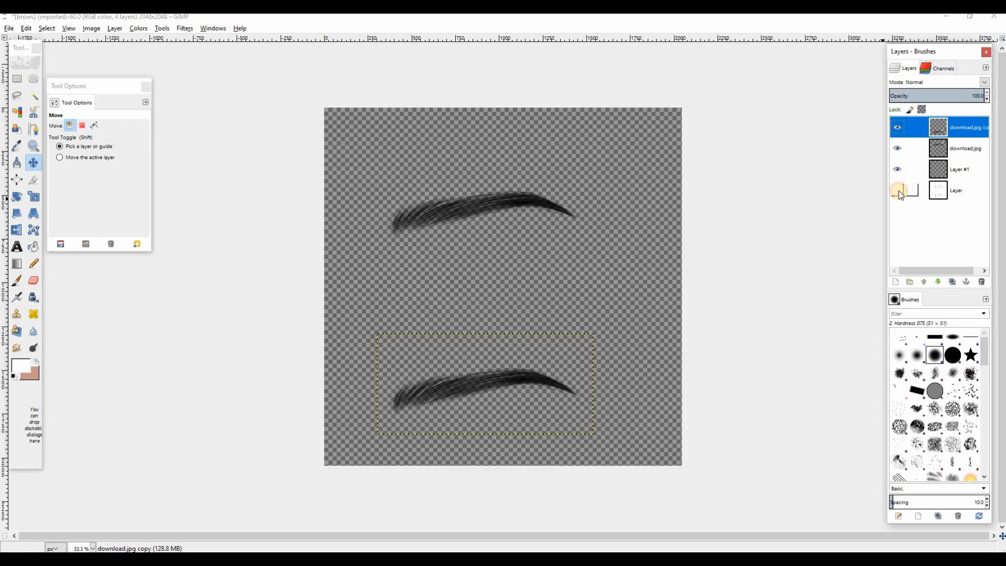
pyautogui.hotkey('ctrl', 'shift', 'e')
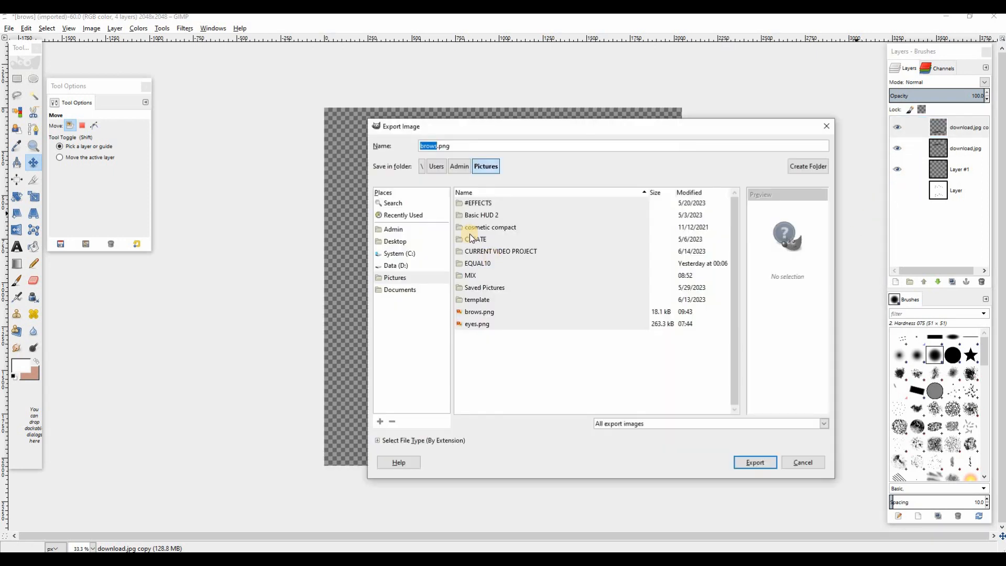
pyautogui.click(402, 278)
pyautogui.click(755, 463)
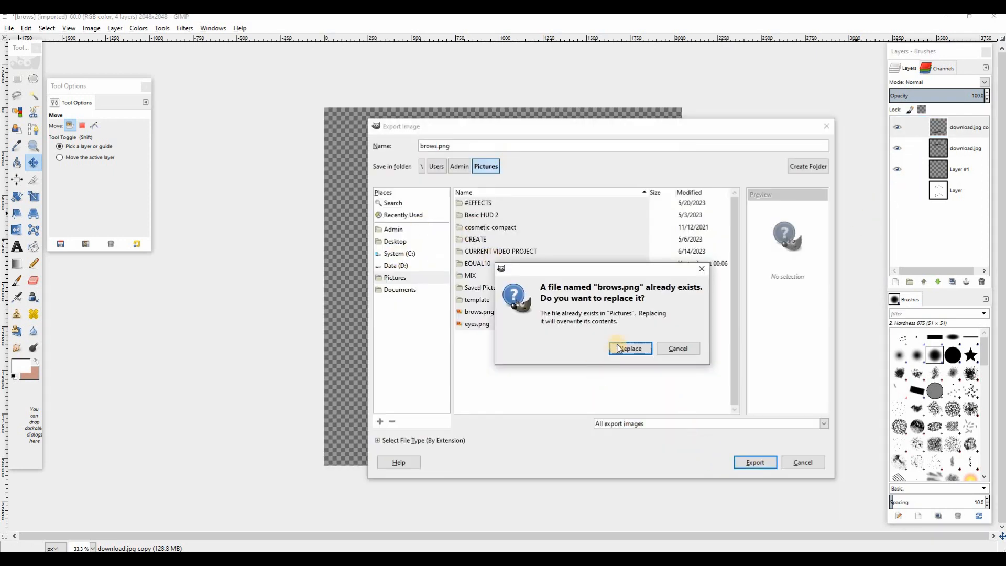
pyautogui.click(625, 347)
pyautogui.click(502, 366)
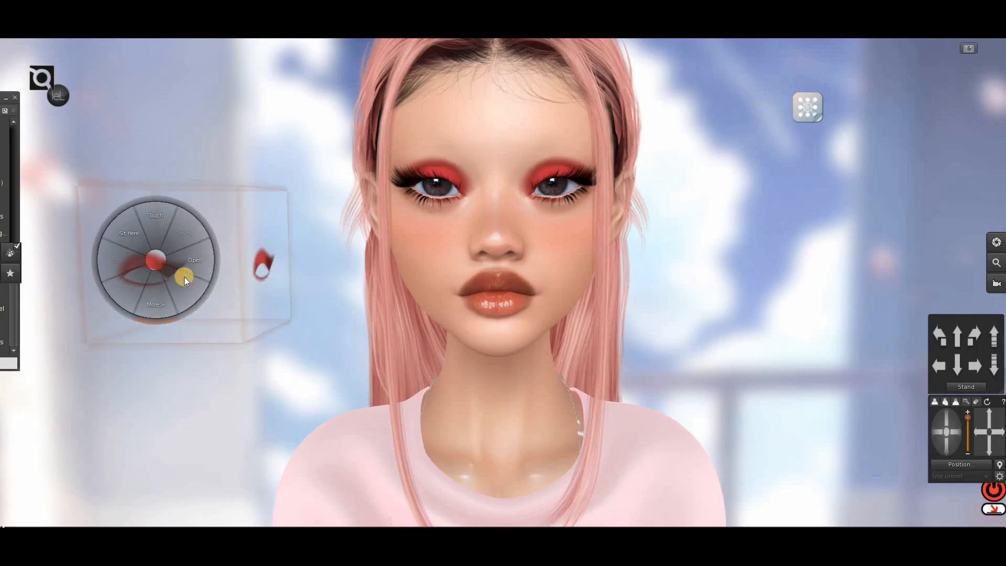
# In Second Life, add the brows image as a local texture and apply it to the applier object.
pyautogui.click(184, 278)
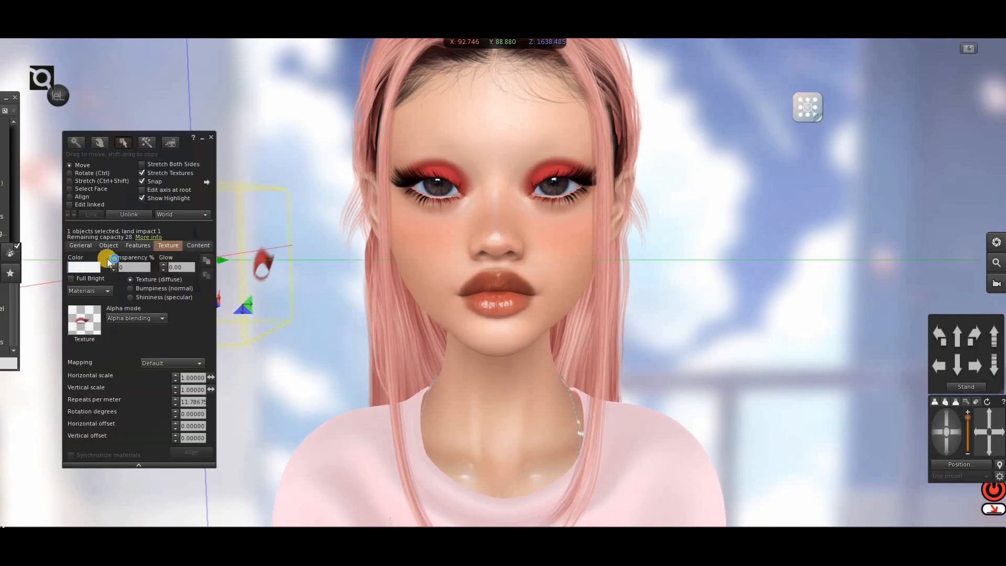
pyautogui.click(85, 323)
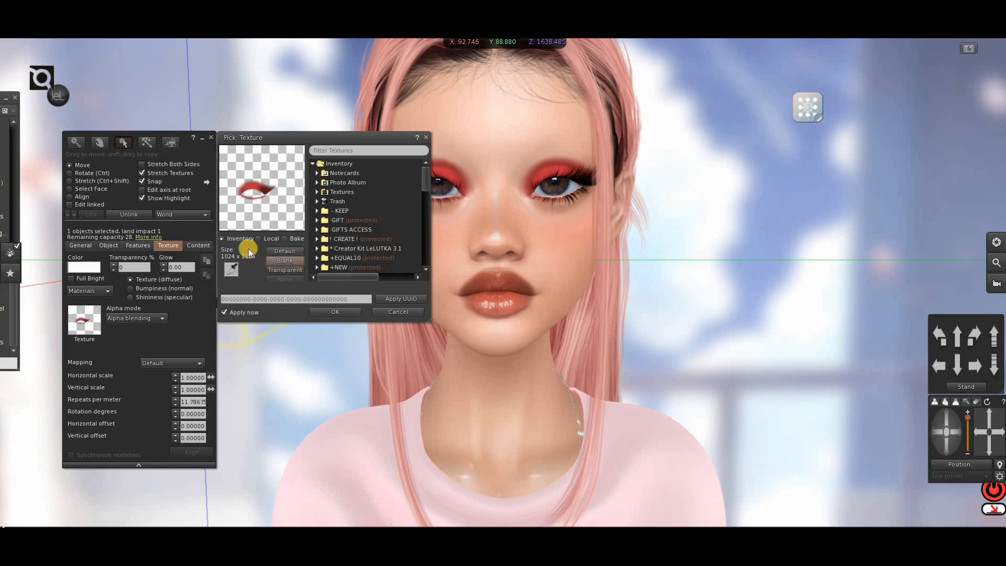
pyautogui.click(257, 240)
pyautogui.click(278, 249)
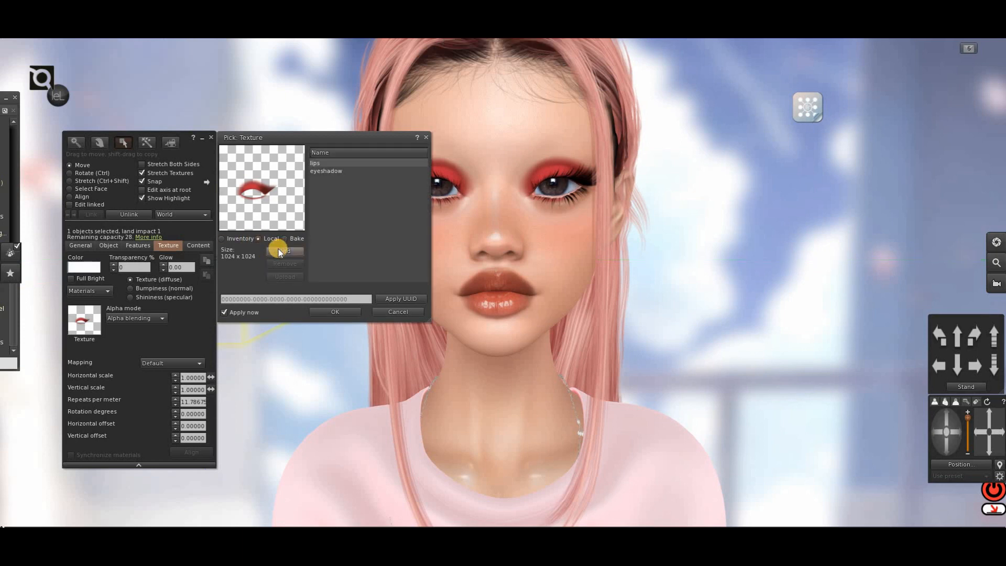
pyautogui.click(236, 160)
pyautogui.click(400, 270)
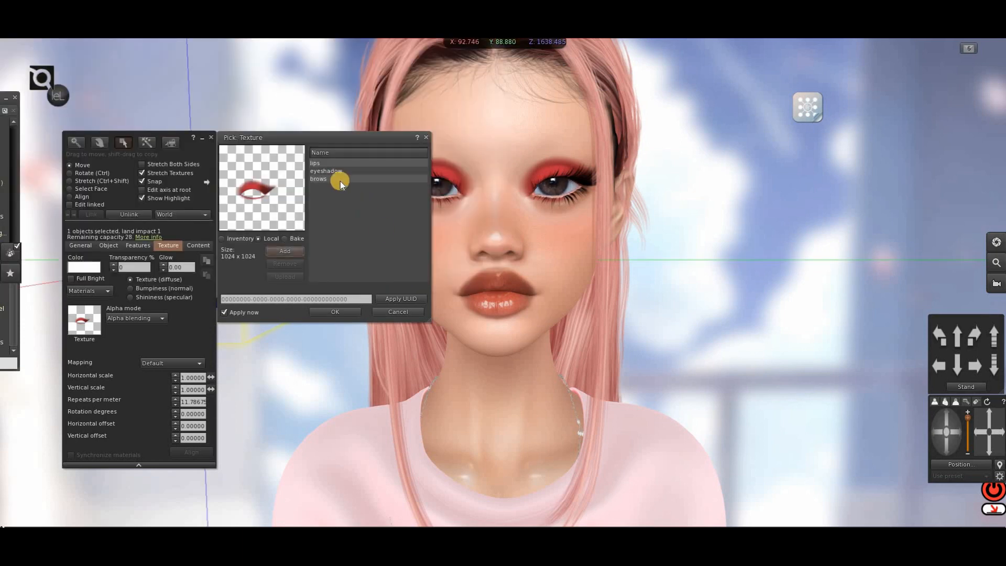
pyautogui.click(316, 178)
pyautogui.click(335, 312)
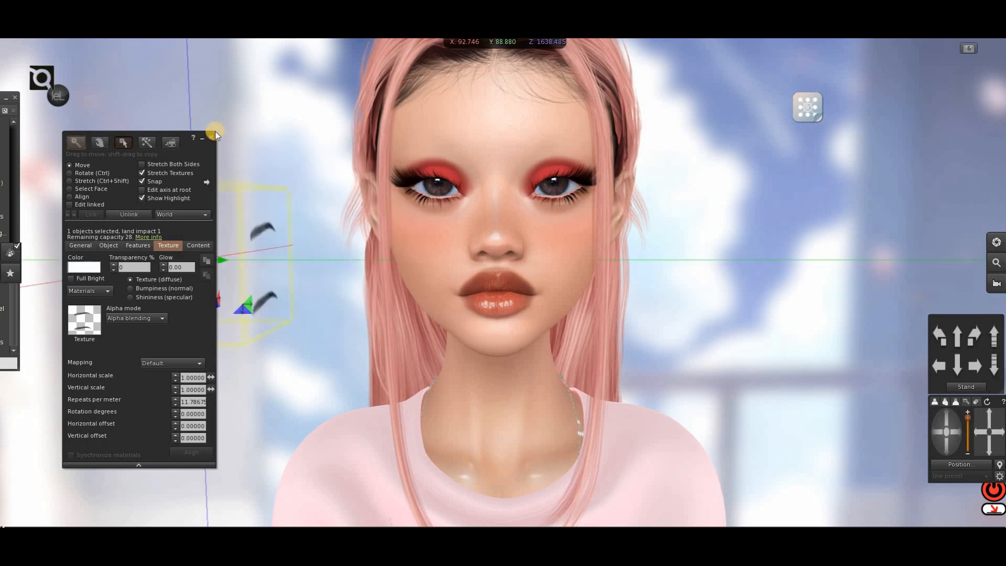
# Apply the object's texture to the head's HD Brows layer as Diffuse and inspect the eyebrows on the avatar.
pyautogui.click(211, 138)
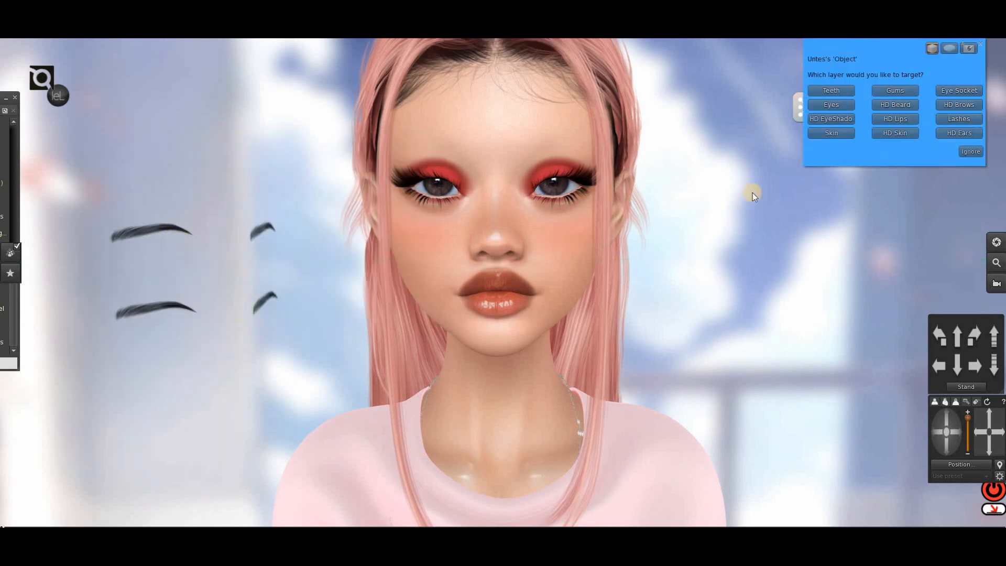
pyautogui.click(969, 105)
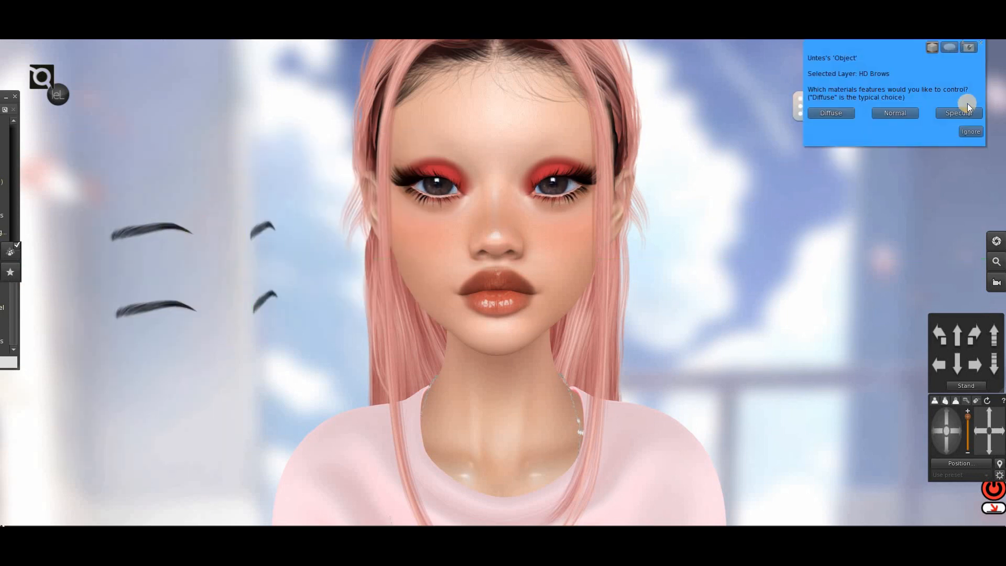
pyautogui.click(841, 108)
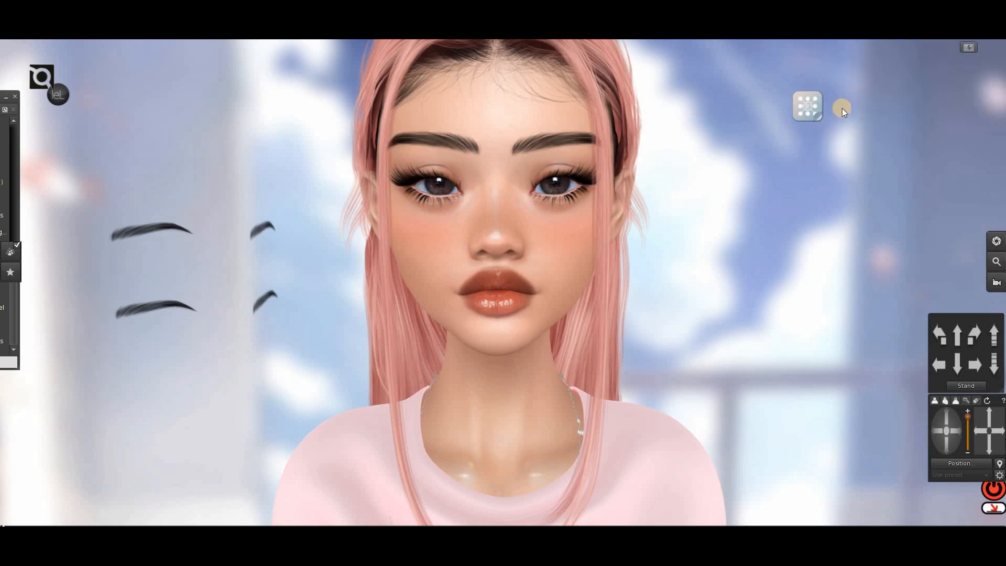
pyautogui.moveTo(940, 433); pyautogui.dragTo(956, 432)
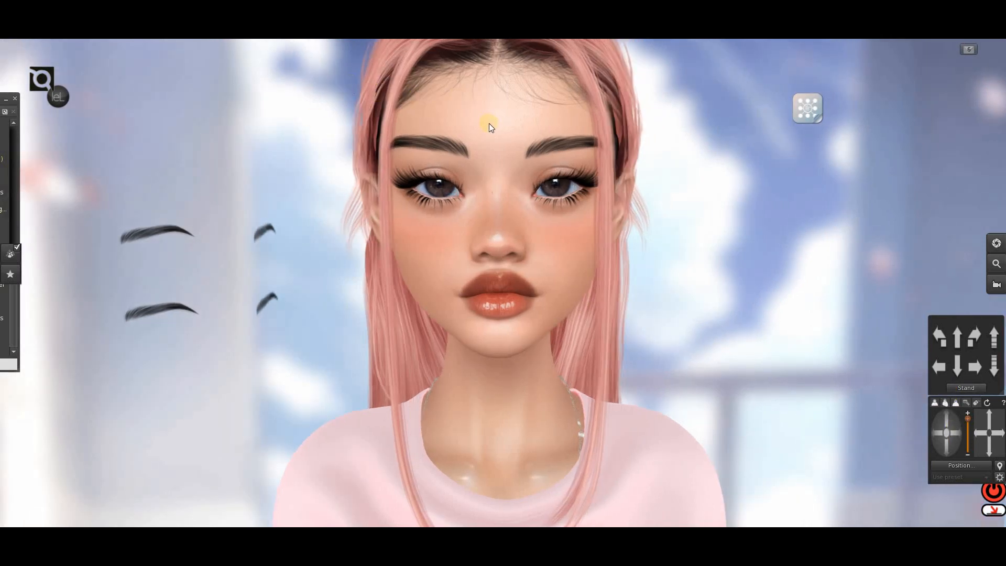
pyautogui.scroll(-5, 501, 326)
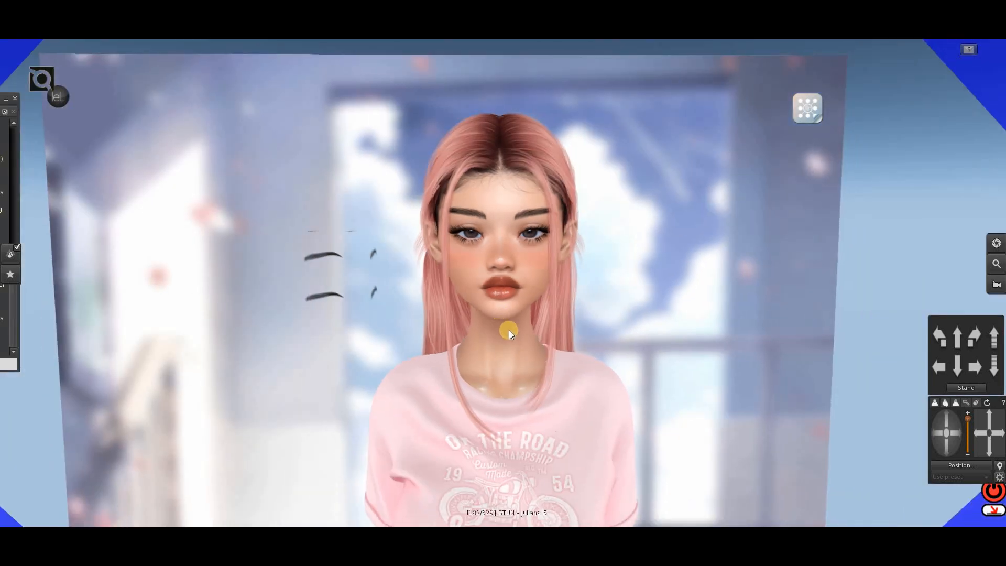
pyautogui.scroll(5, 508, 329)
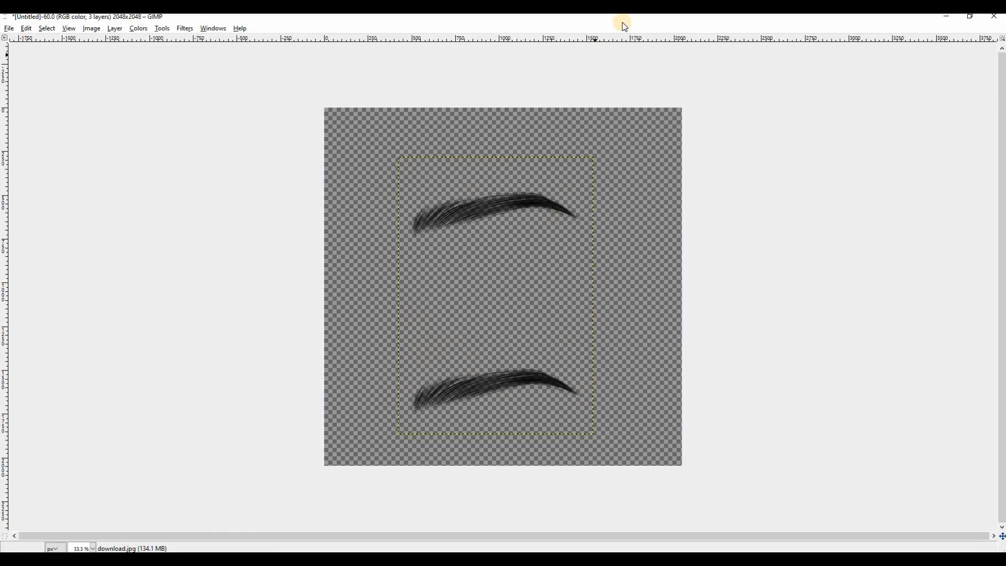
# In GIMP, scale the merged eyebrow layer narrower from the tail side and export the image again.
pyautogui.click(578, 277)
pyautogui.moveTo(594, 296); pyautogui.dragTo(566, 295)
pyautogui.click(124, 118)
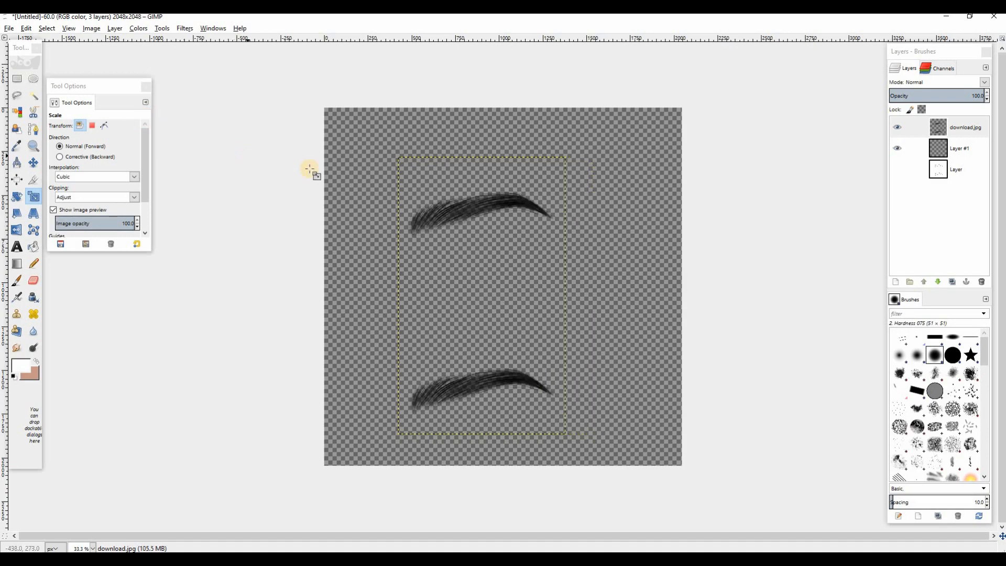
pyautogui.hotkey('ctrl', 'e')
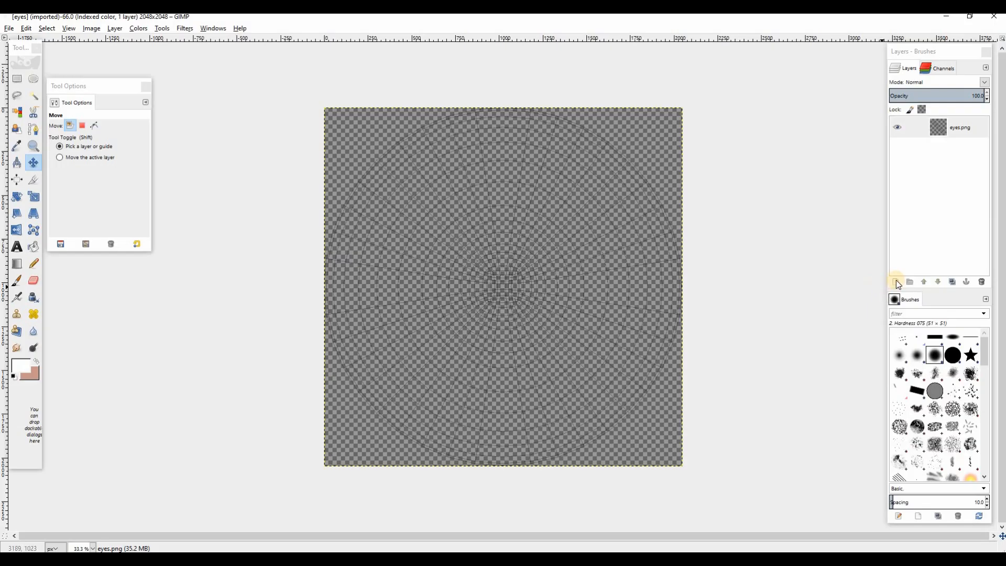
# Try to bucket-fill a new transparent layer above eyes.png with white, and delete that layer.
pyautogui.click(895, 281)
pyautogui.click(516, 358)
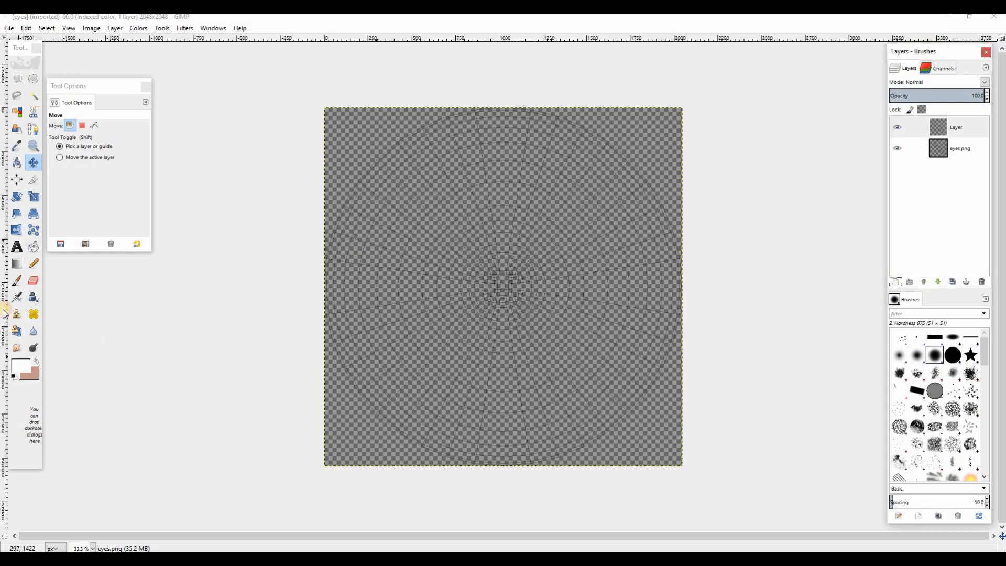
pyautogui.click(33, 246)
pyautogui.click(555, 246)
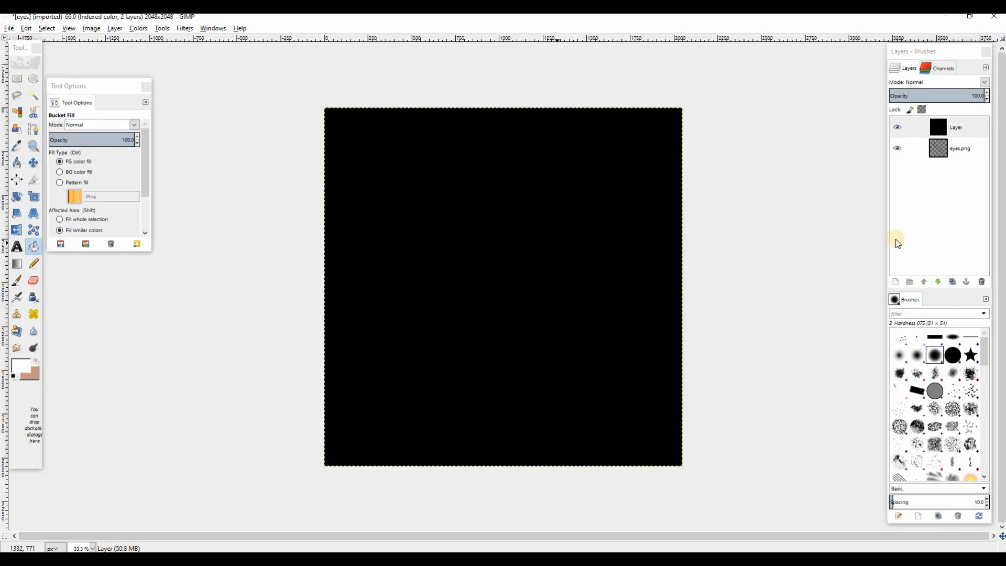
pyautogui.click(983, 282)
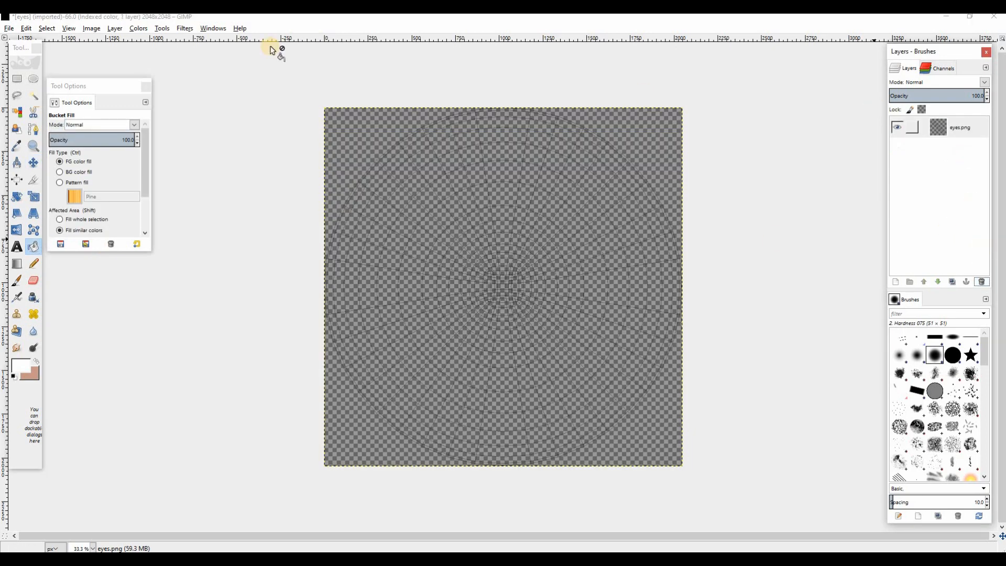
# Convert the eyes template image from indexed colour to RGB mode.
pyautogui.click(97, 30)
pyautogui.moveTo(173, 51)
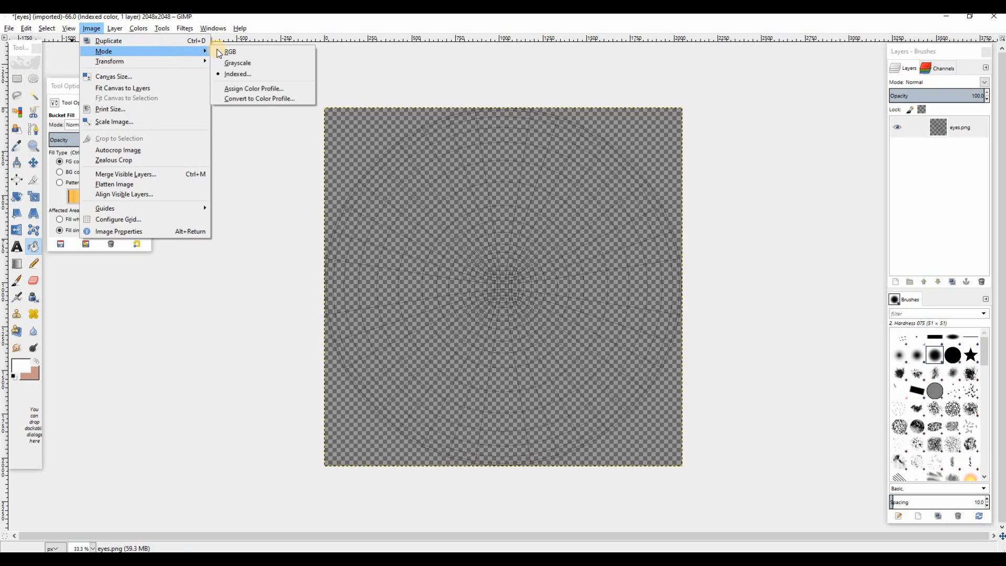
pyautogui.click(252, 50)
# Add a 2048 × 2048 px transparent layer, fill it with white, and place it below the eyes.png layer.
pyautogui.click(896, 281)
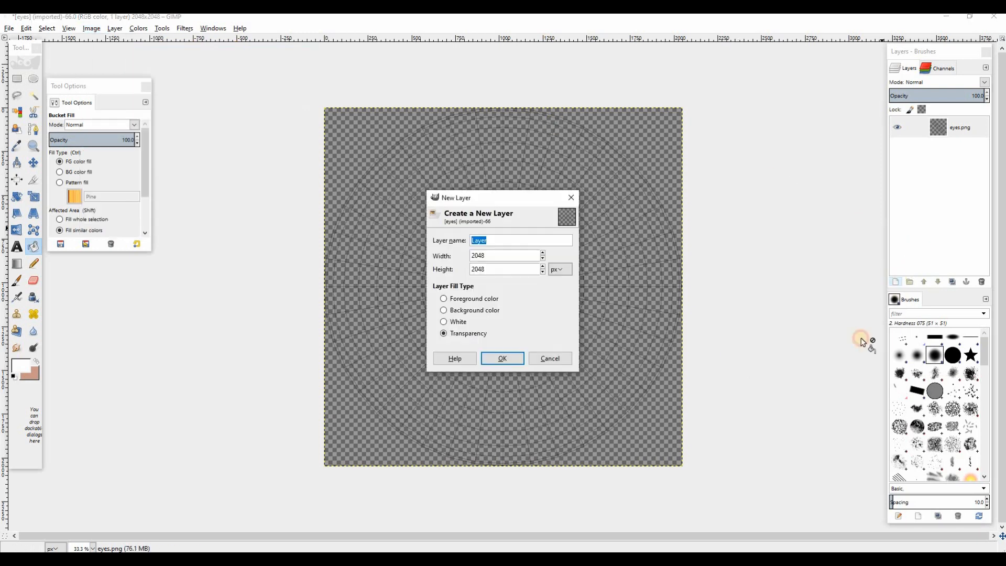
pyautogui.click(506, 357)
pyautogui.click(470, 286)
pyautogui.click(939, 282)
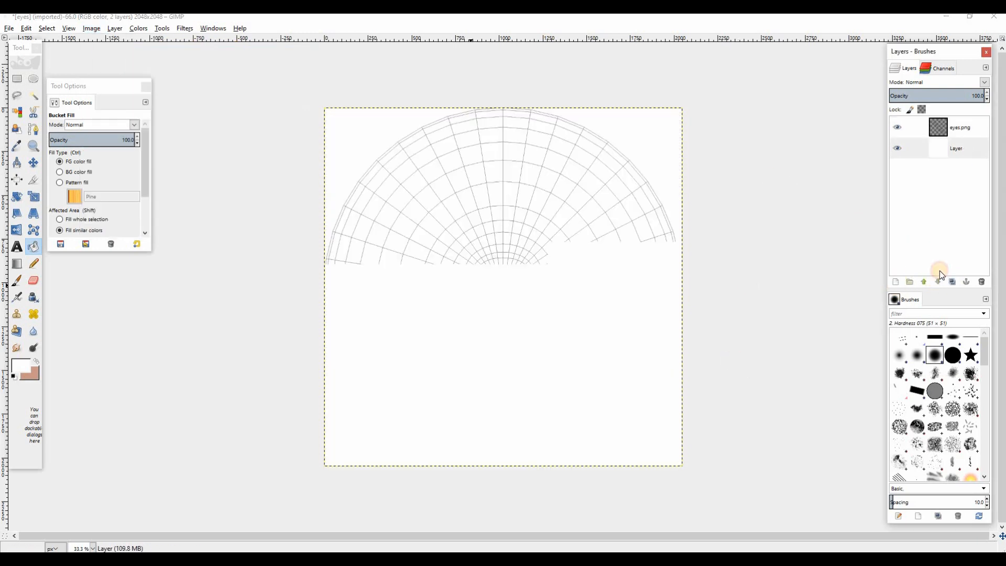
pyautogui.rightClick(947, 124)
pyautogui.click(882, 197)
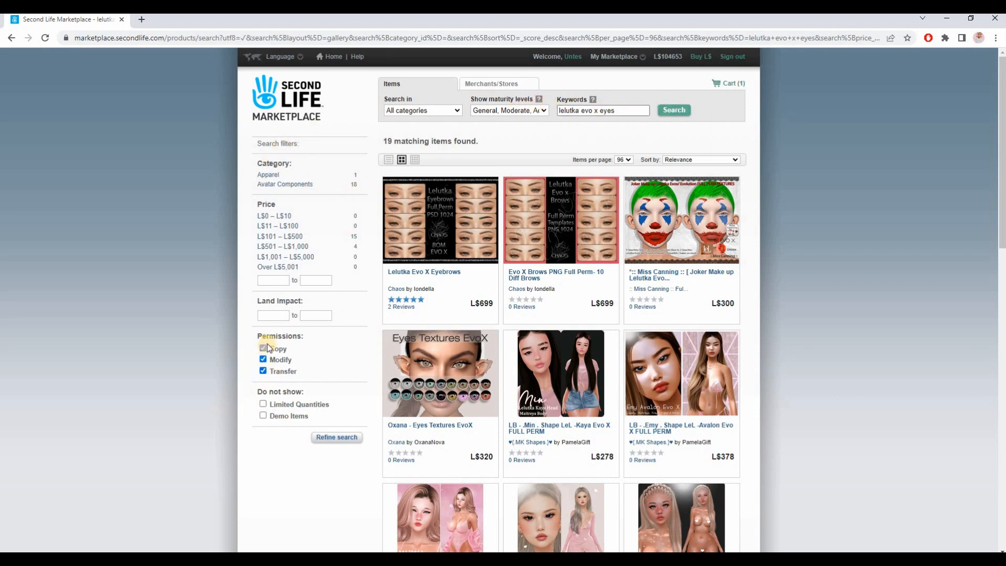
# On the Second Life Marketplace, look through the copy, modify and transfer results for "lelutka evo x eyes".
pyautogui.scroll(-3, 487, 358)
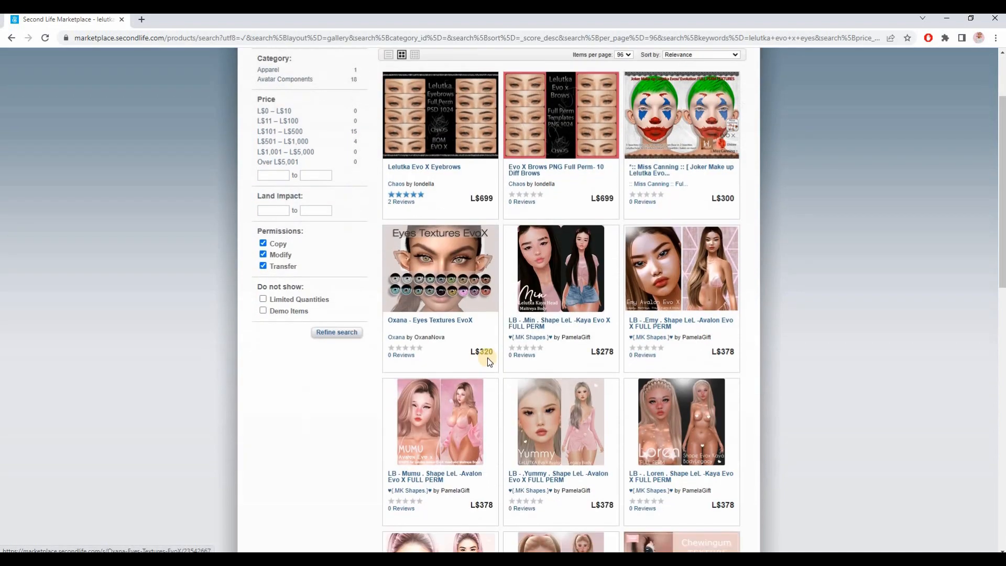
pyautogui.scroll(-3, 487, 359)
pyautogui.scroll(-3, 487, 361)
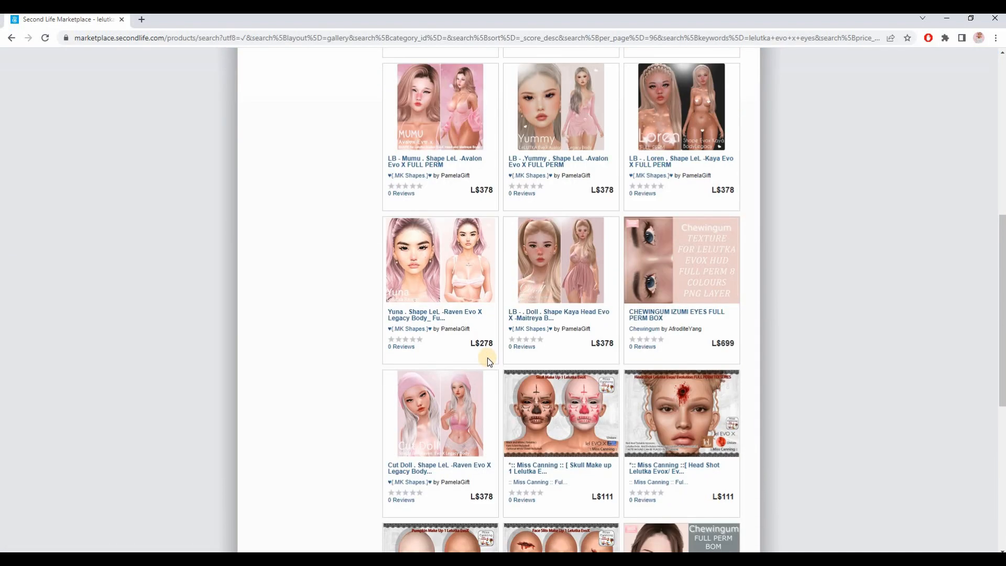
pyautogui.scroll(9, 614, 219)
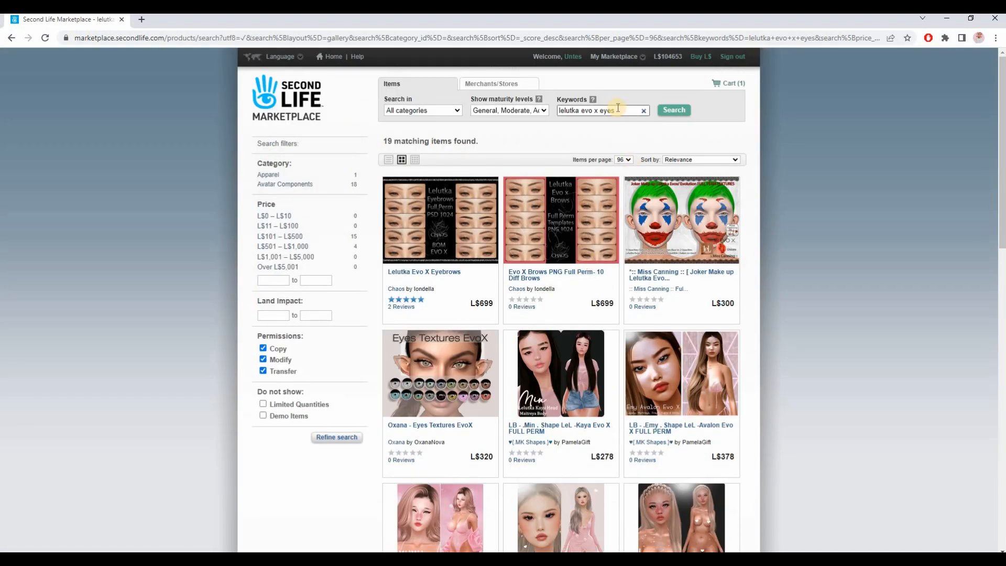
pyautogui.moveTo(597, 111); pyautogui.dragTo(488, 114)
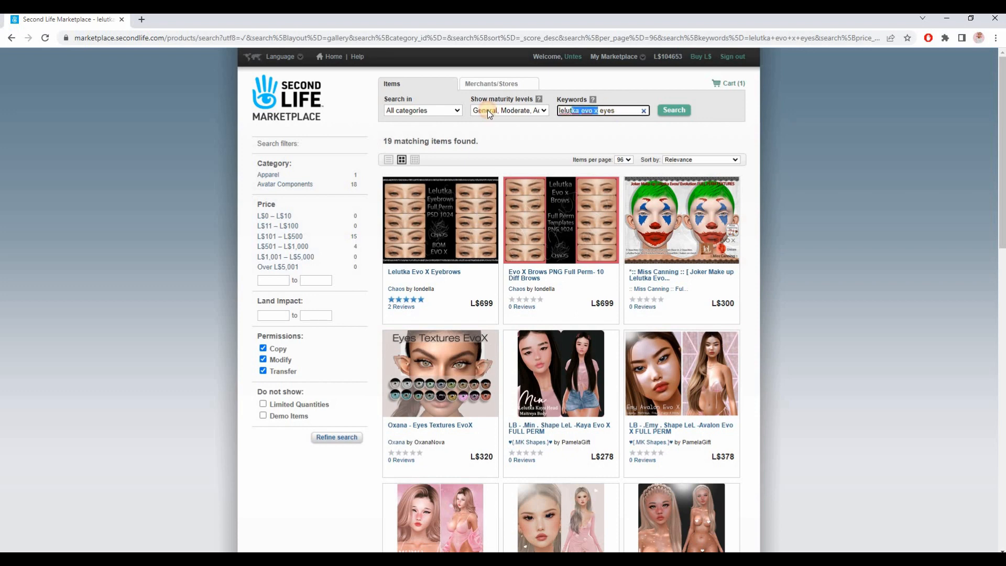
# Search the Marketplace for "eyes texture" and refine the results to items with copy, modify and transfer permissions.
pyautogui.press('BackSpace')
pyautogui.write('texture')
pyautogui.press('Return')
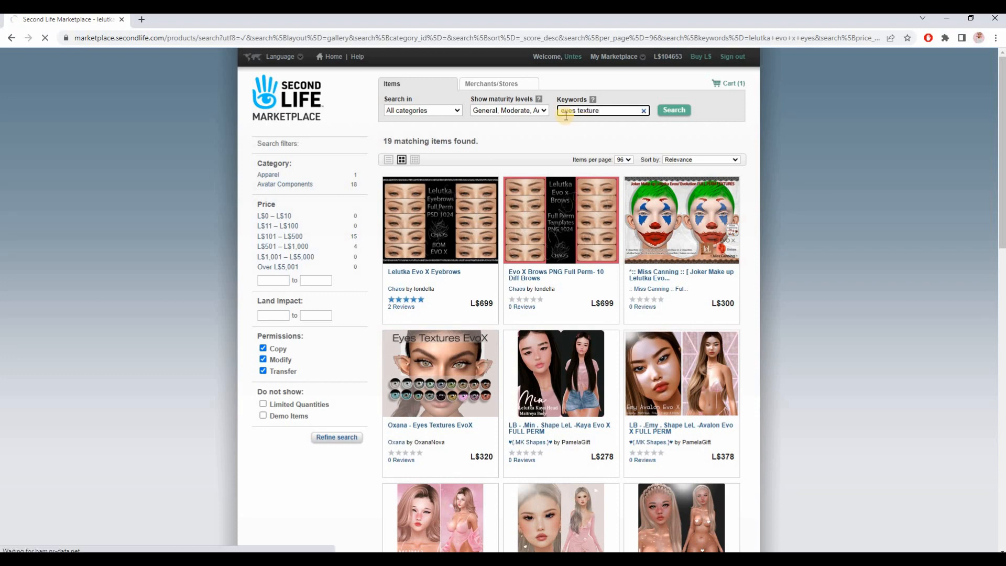
pyautogui.scroll(-3, 602, 285)
pyautogui.click(261, 397)
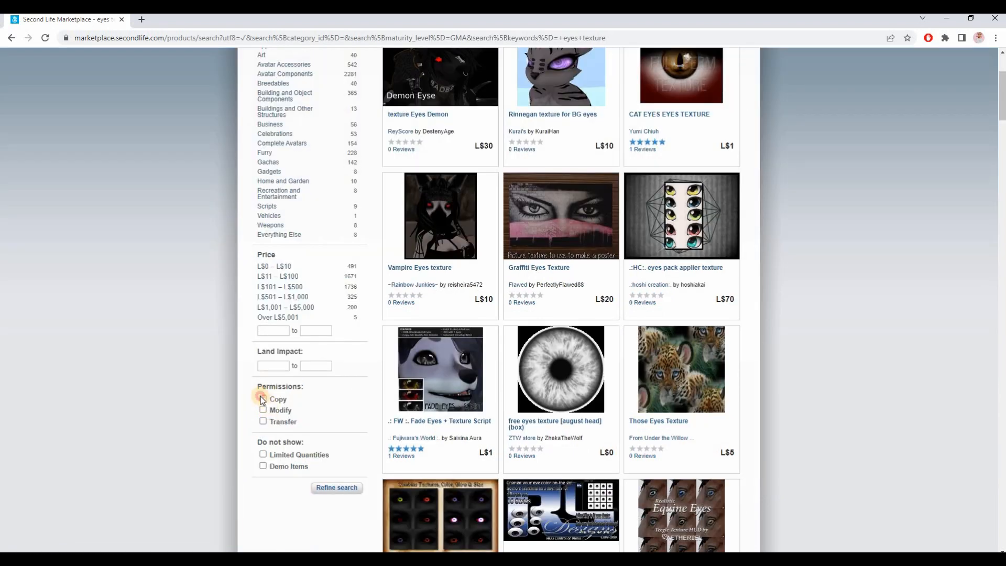
pyautogui.click(263, 410)
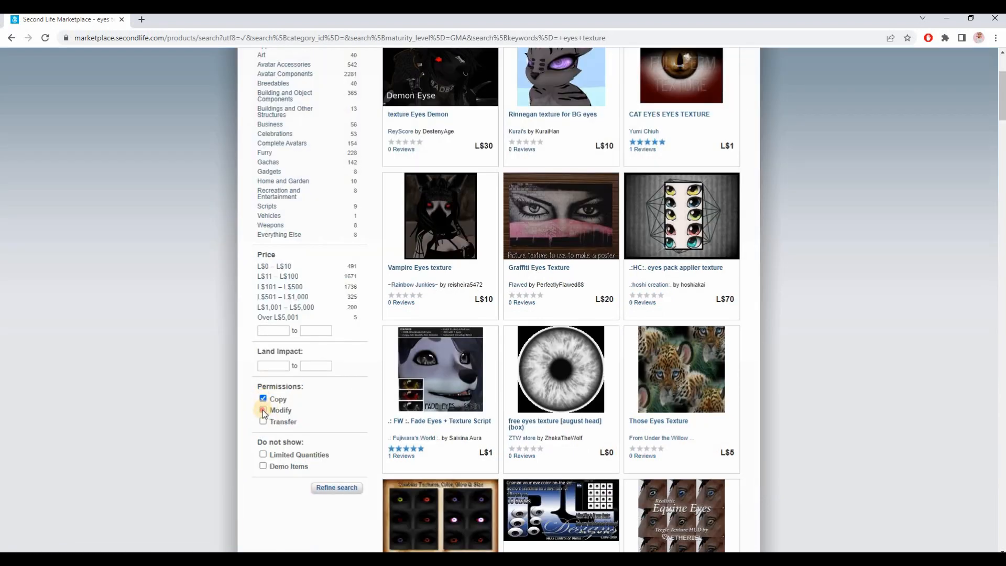
pyautogui.click(338, 487)
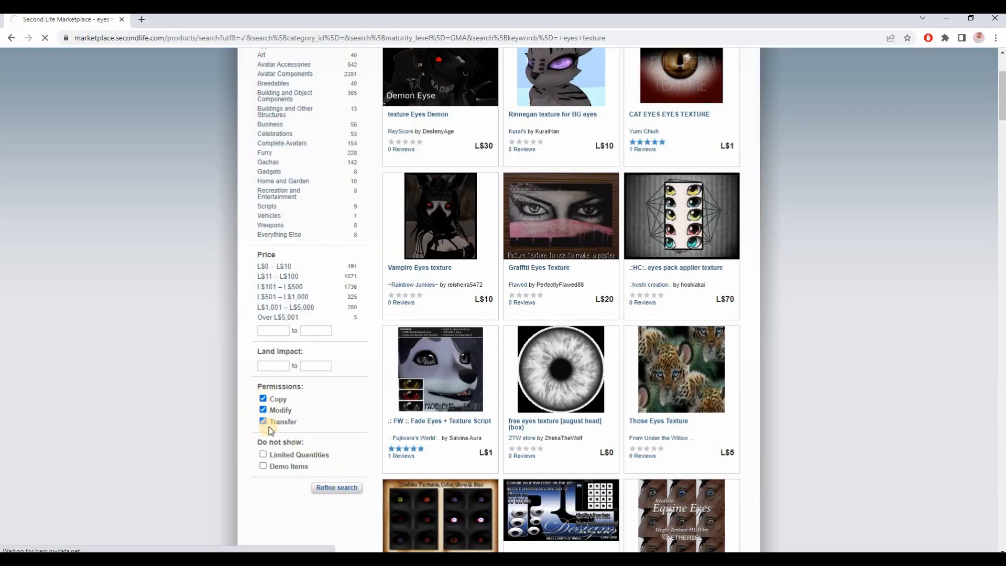
# Find the Miss Canning EYES TEXTURE FULL PERM SET 5 listing among the results and buy it now.
pyautogui.scroll(-6, 673, 387)
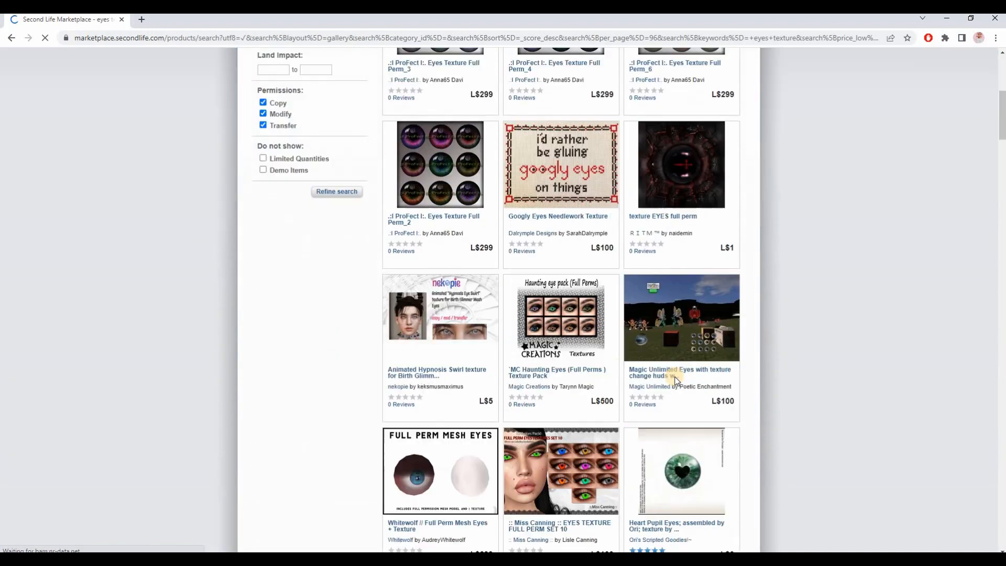
pyautogui.scroll(-1, 675, 380)
pyautogui.scroll(-10, 675, 382)
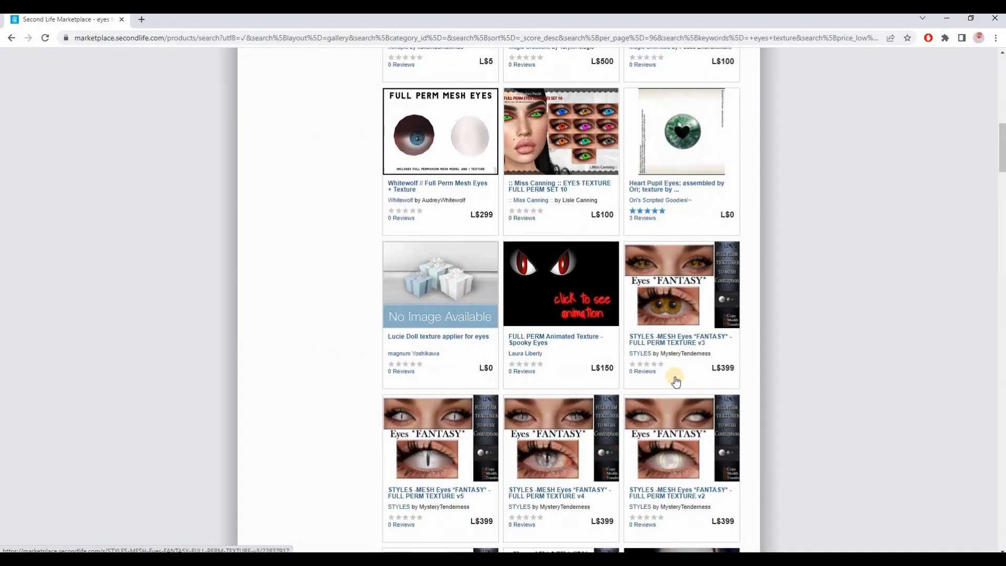
pyautogui.scroll(-5, 676, 381)
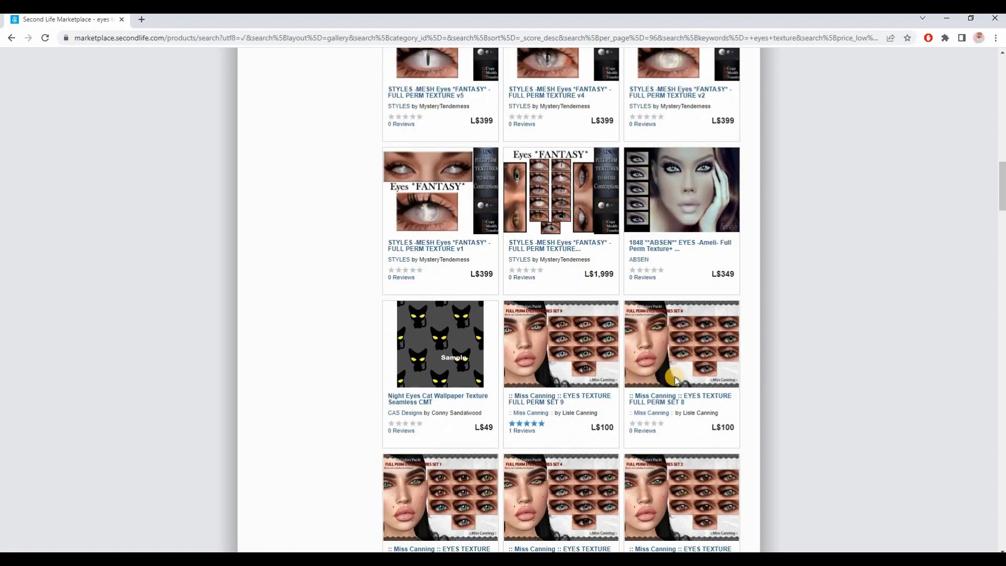
pyautogui.scroll(-3, 675, 380)
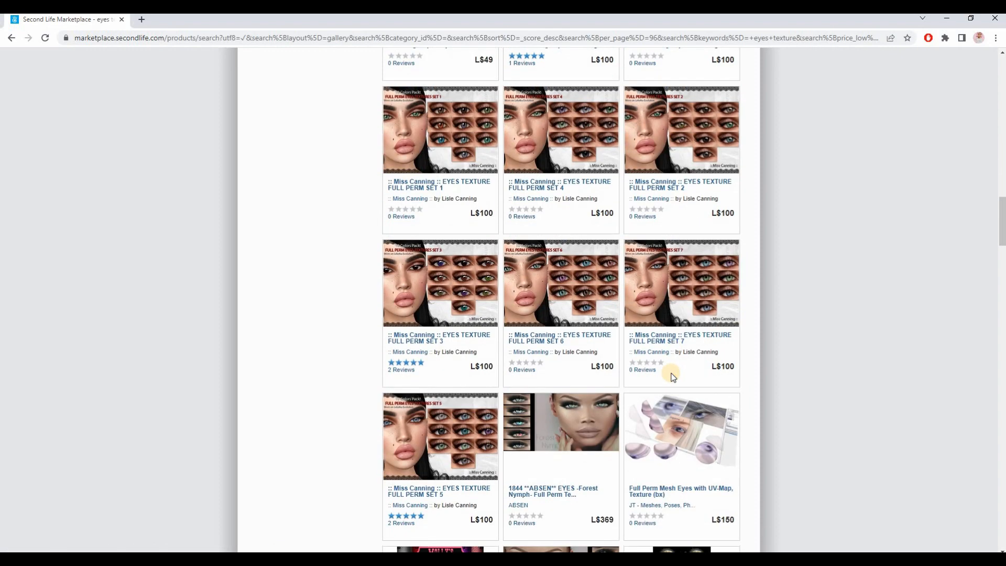
pyautogui.scroll(-4, 672, 376)
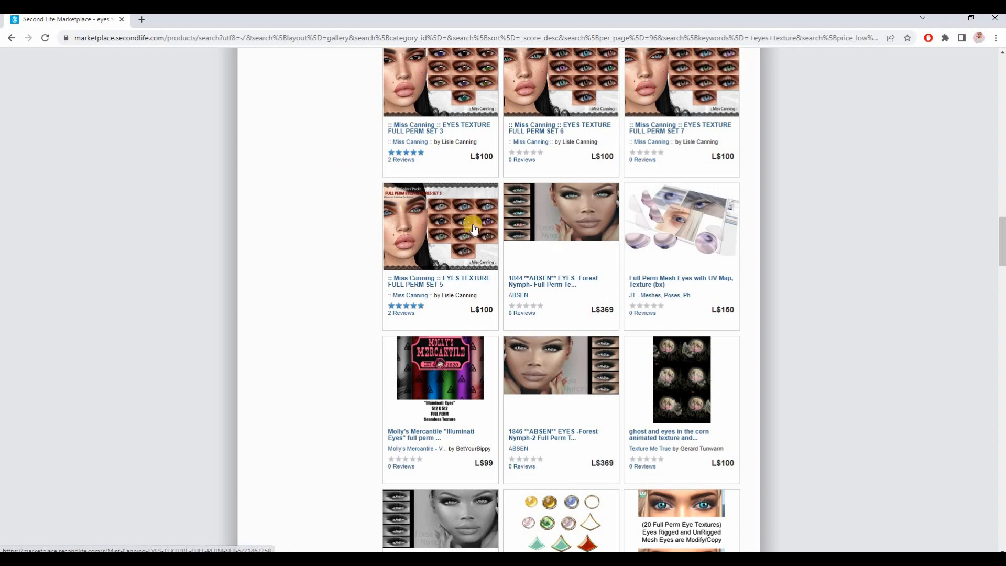
pyautogui.scroll(-3, 473, 229)
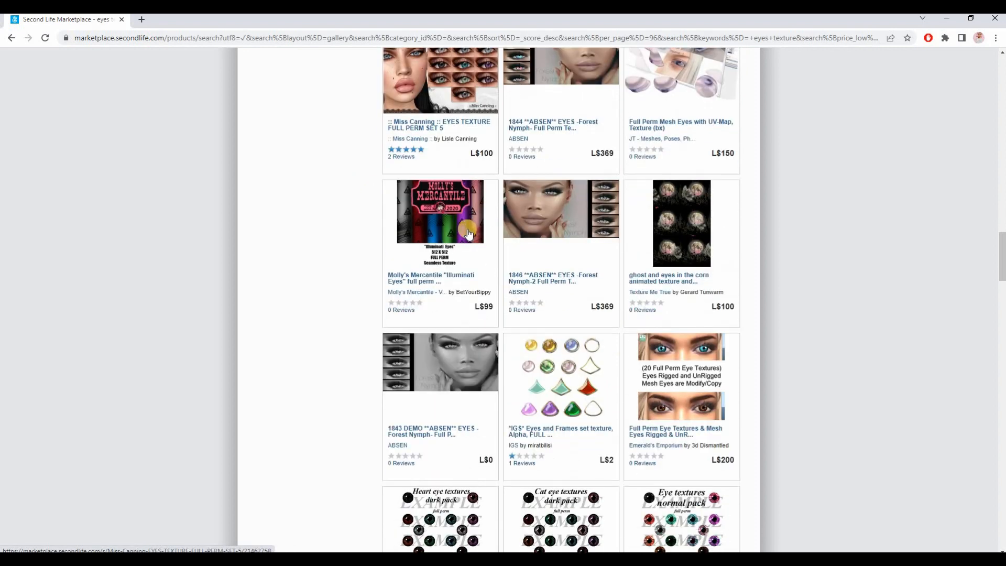
pyautogui.click(452, 110)
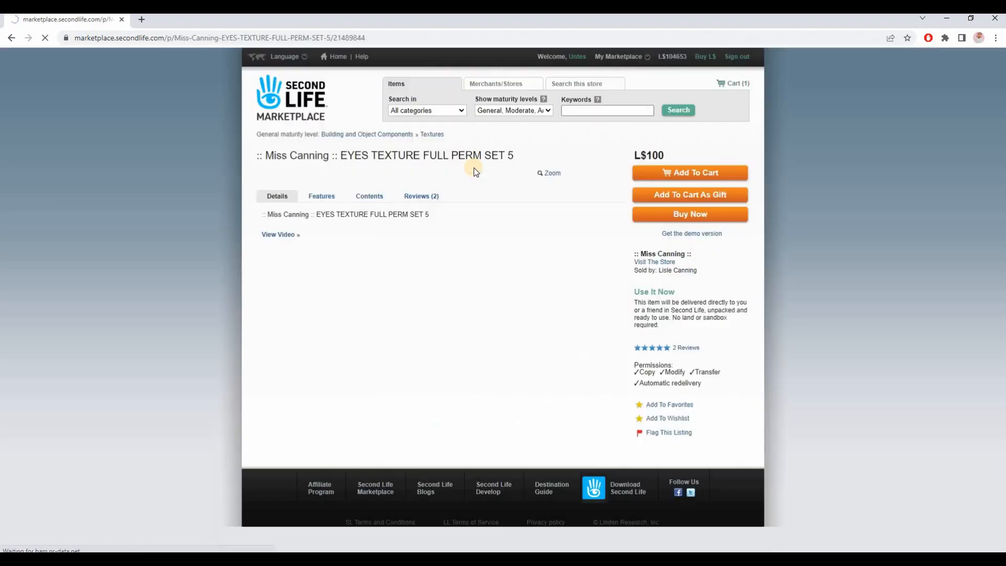
pyautogui.click(678, 222)
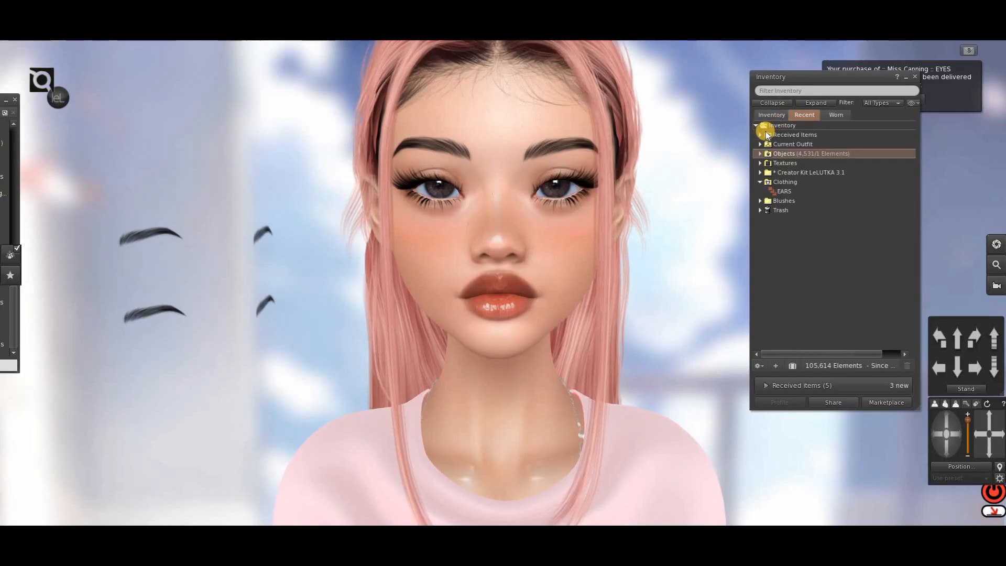
# In the Second Life inventory, open the received "eye set 5 brown 3" texture, save it as PNG and close its preview.
pyautogui.click(764, 145)
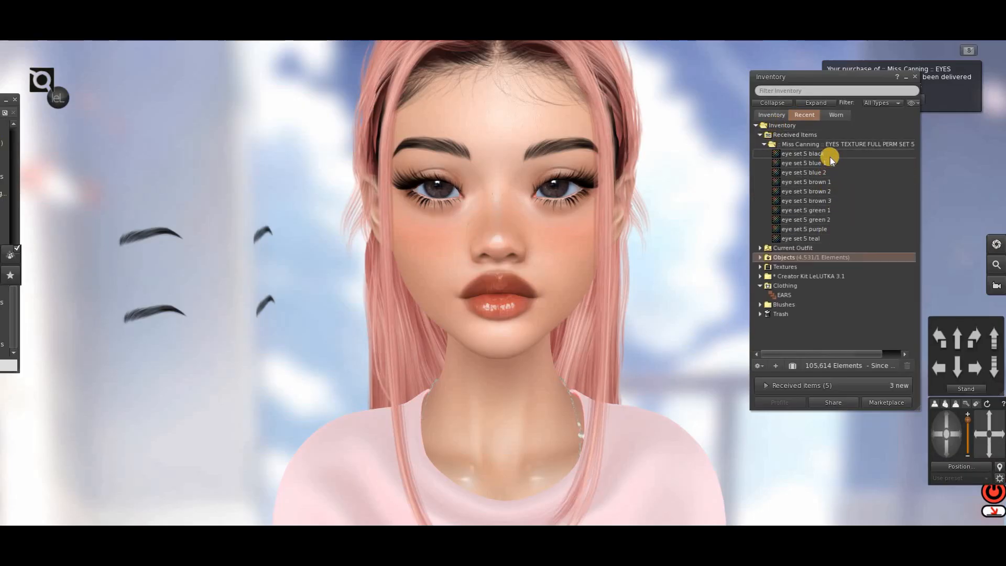
pyautogui.doubleClick(829, 201)
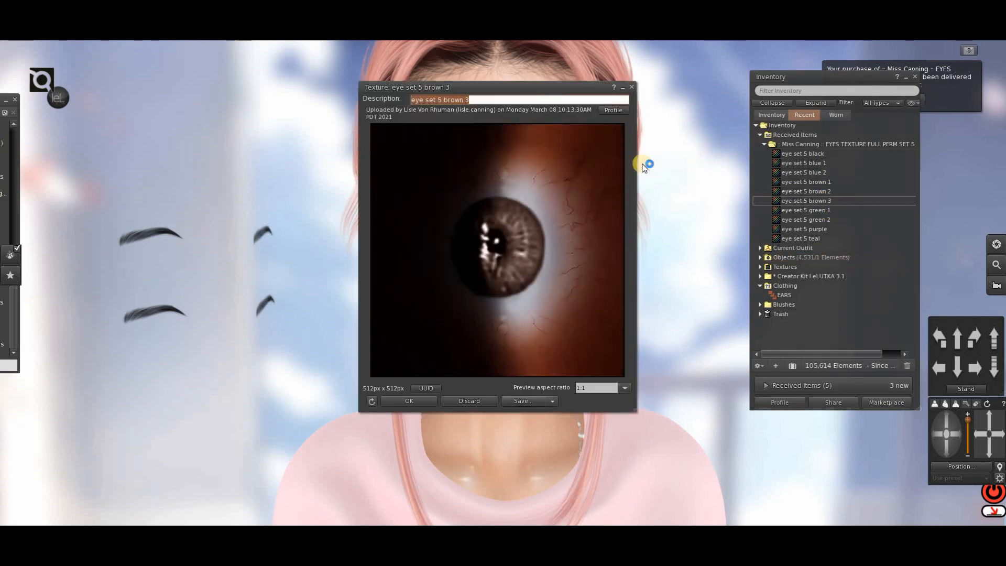
pyautogui.click(552, 397)
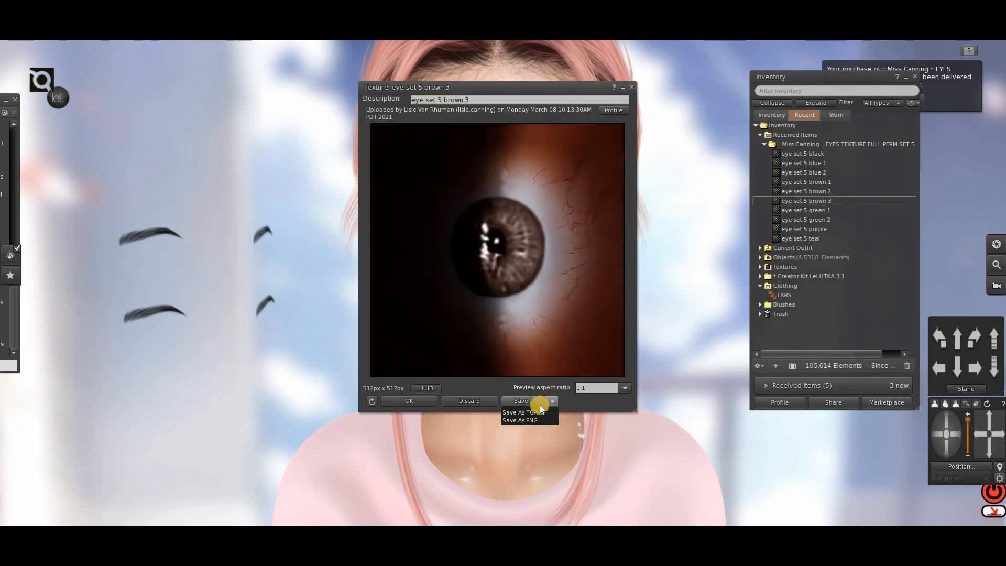
pyautogui.click(535, 423)
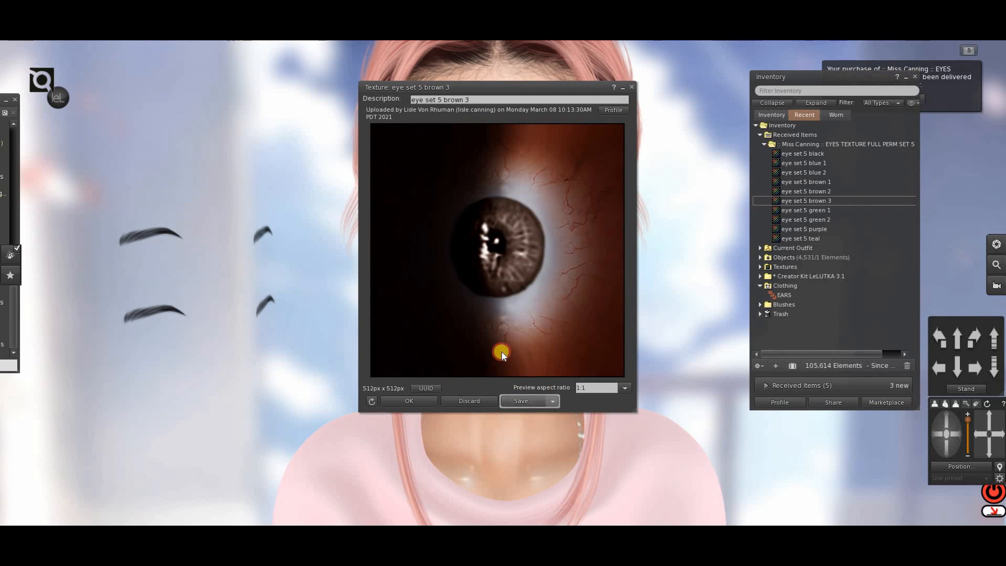
pyautogui.click(433, 264)
pyautogui.click(632, 86)
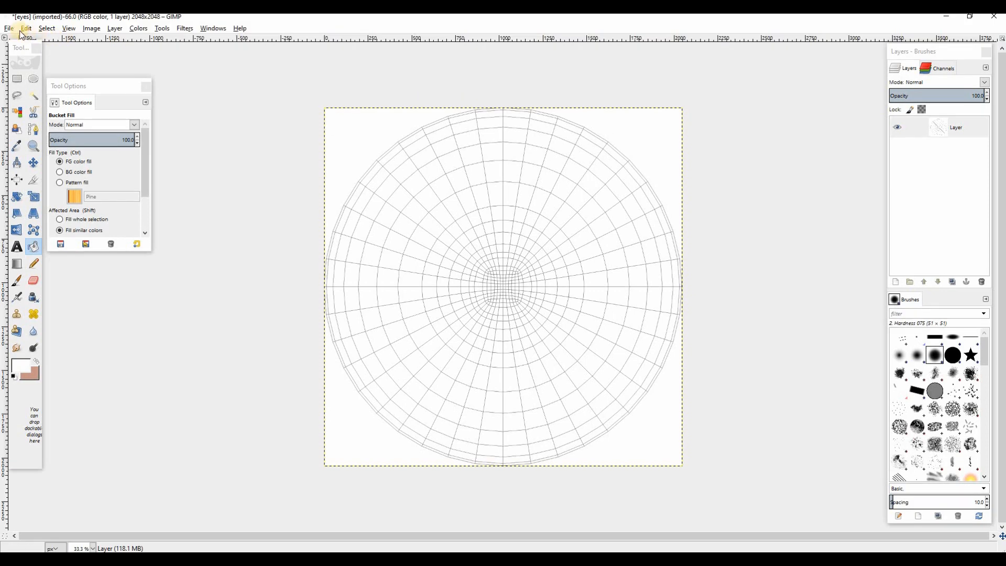
# In GIMP, open eye set 5 brown 3.png from Pictures as a new layer over the eye template.
pyautogui.click(11, 29)
pyautogui.click(53, 83)
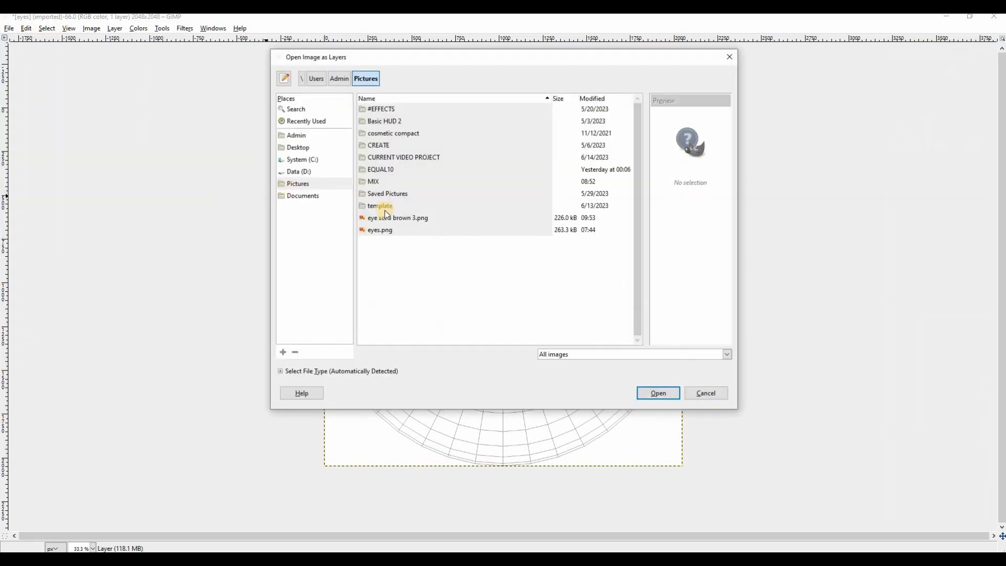
pyautogui.click(382, 227)
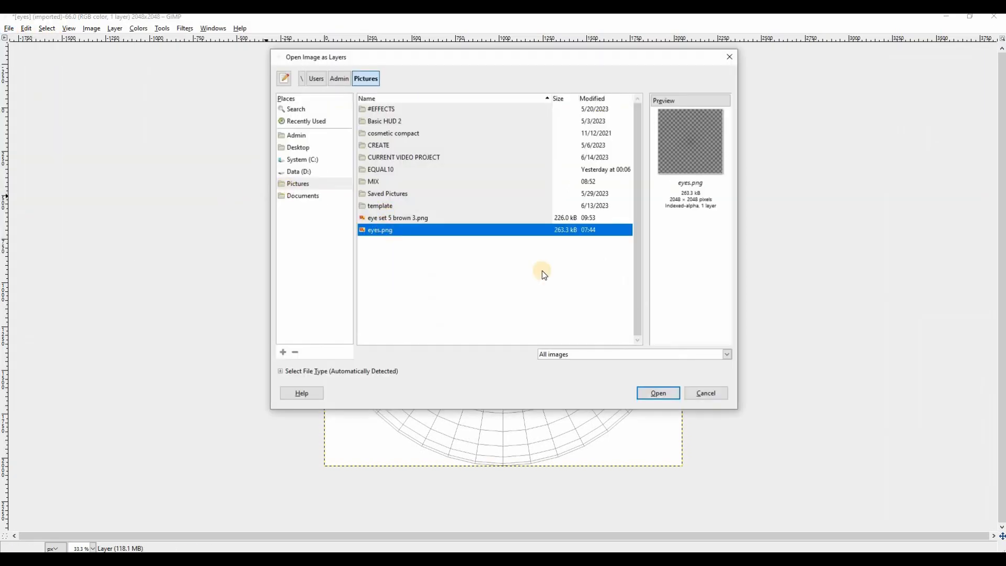
pyautogui.click(382, 217)
pyautogui.click(656, 392)
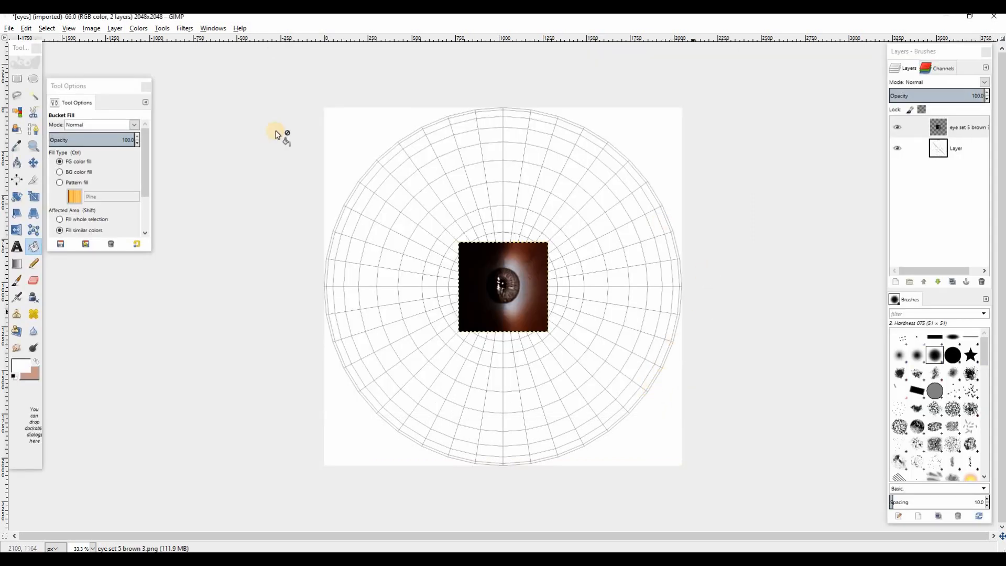
# Scale the eye set 5 brown 3.png layer up to cover the whole 2048 × 2048 px canvas.
pyautogui.click(33, 197)
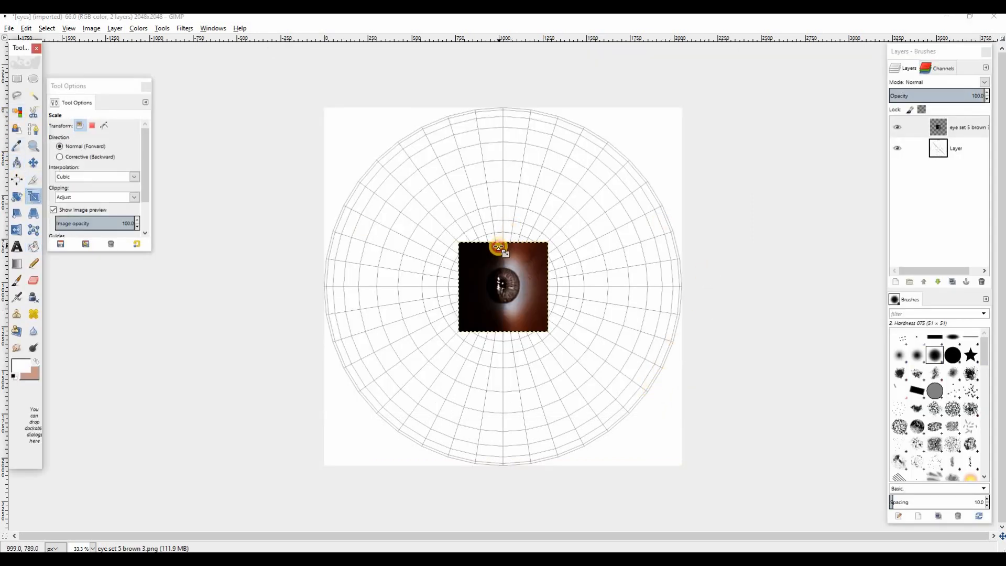
pyautogui.click(498, 247)
pyautogui.click(74, 74)
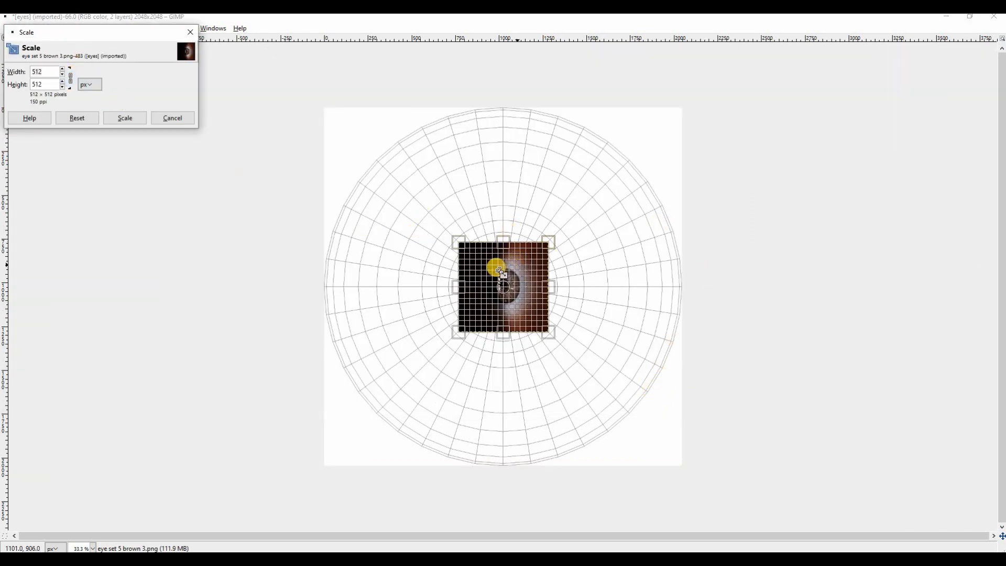
pyautogui.moveTo(497, 269); pyautogui.dragTo(385, 127)
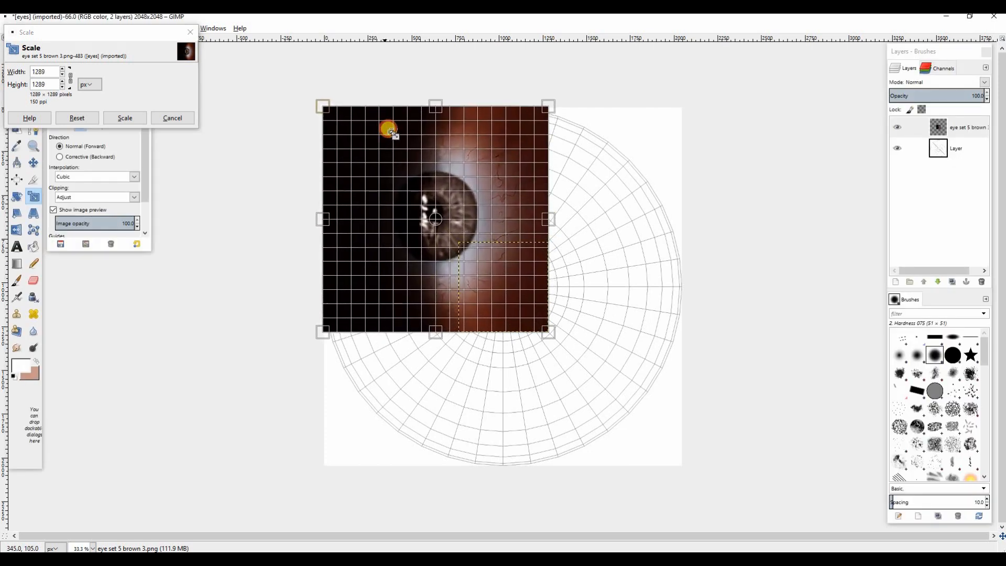
pyautogui.moveTo(520, 306); pyautogui.dragTo(621, 440)
pyautogui.click(125, 118)
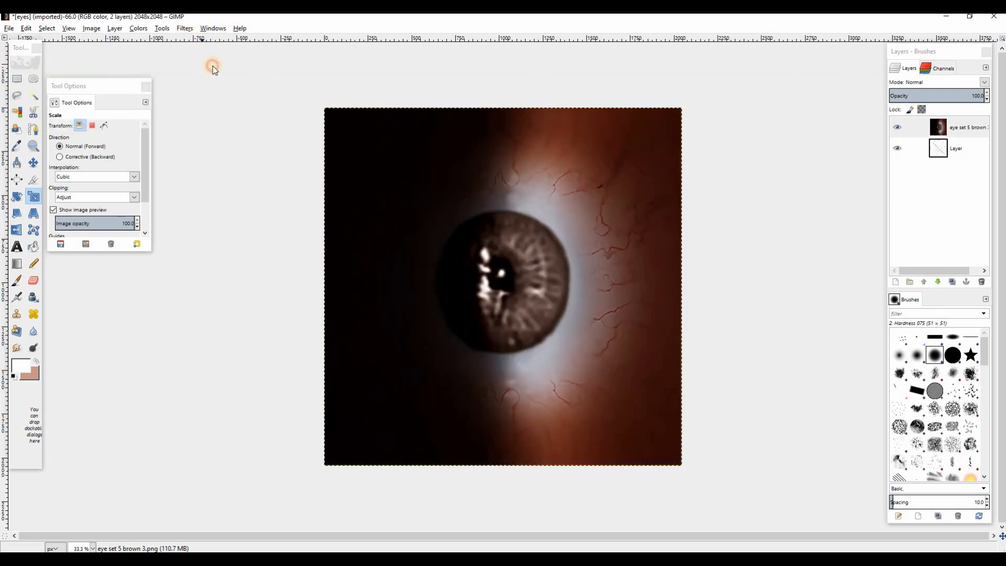
pyautogui.click(185, 27)
pyautogui.moveTo(201, 99)
pyautogui.click(338, 169)
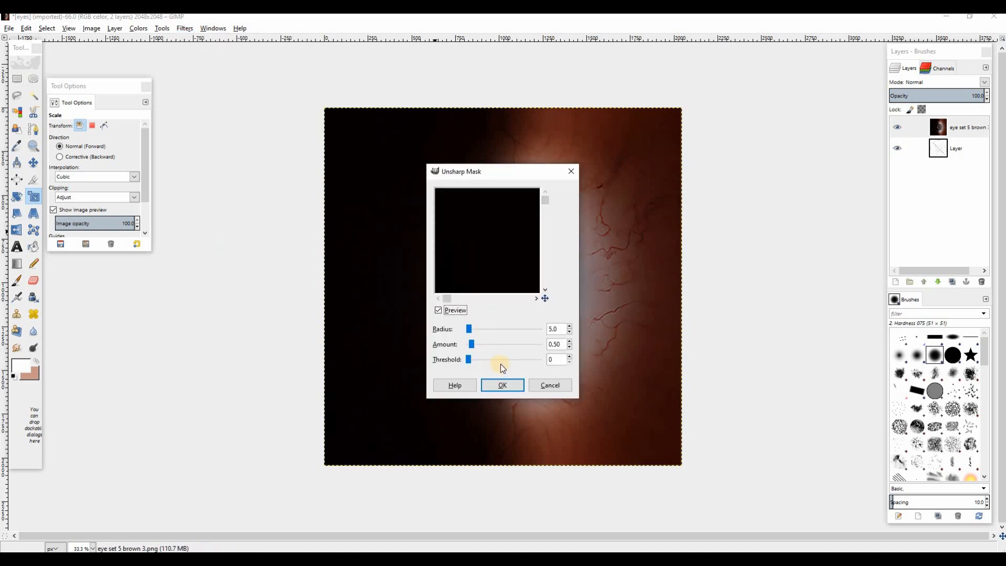
pyautogui.click(571, 173)
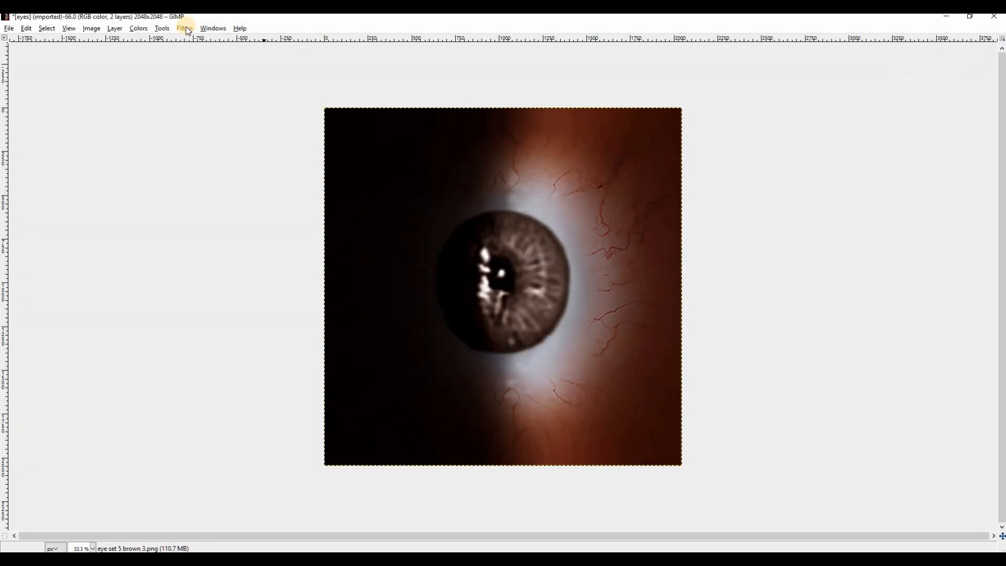
# Apply the Sharpen filter to the eye texture layer twice, using sharpness 40.
pyautogui.click(184, 28)
pyautogui.moveTo(269, 99)
pyautogui.click(343, 159)
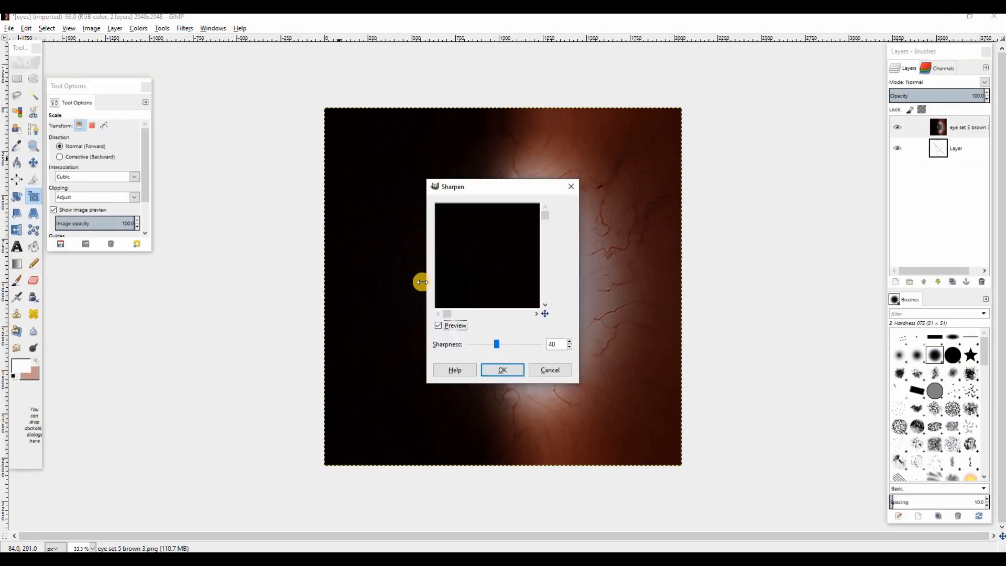
pyautogui.click(503, 370)
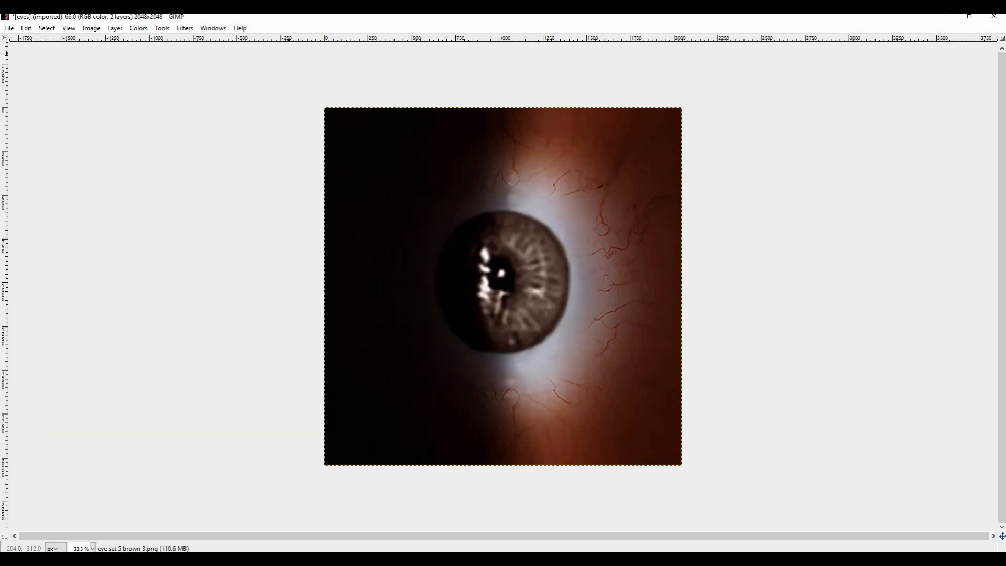
pyautogui.click(184, 28)
pyautogui.moveTo(294, 99)
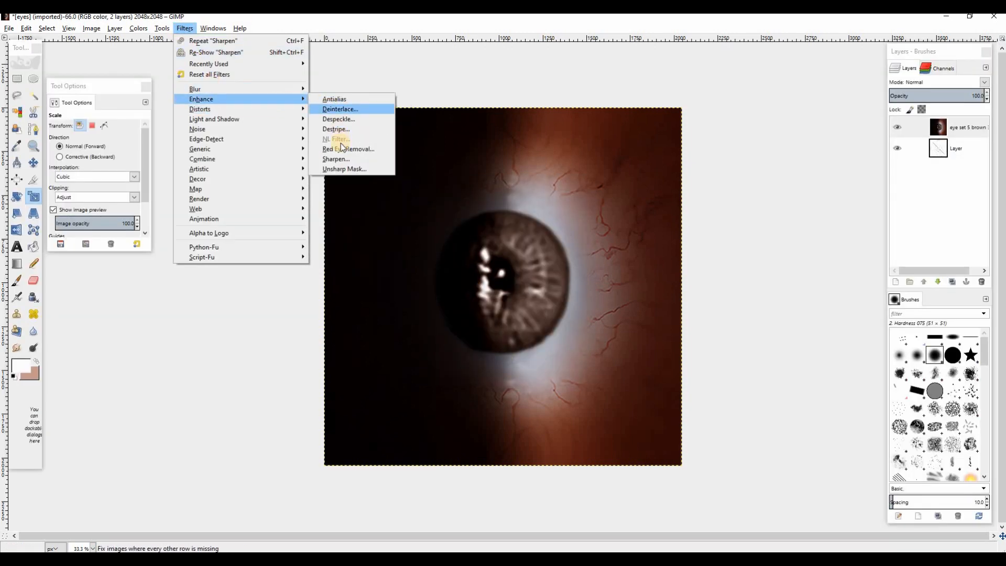
pyautogui.click(340, 156)
pyautogui.click(503, 370)
pyautogui.press('Tab')
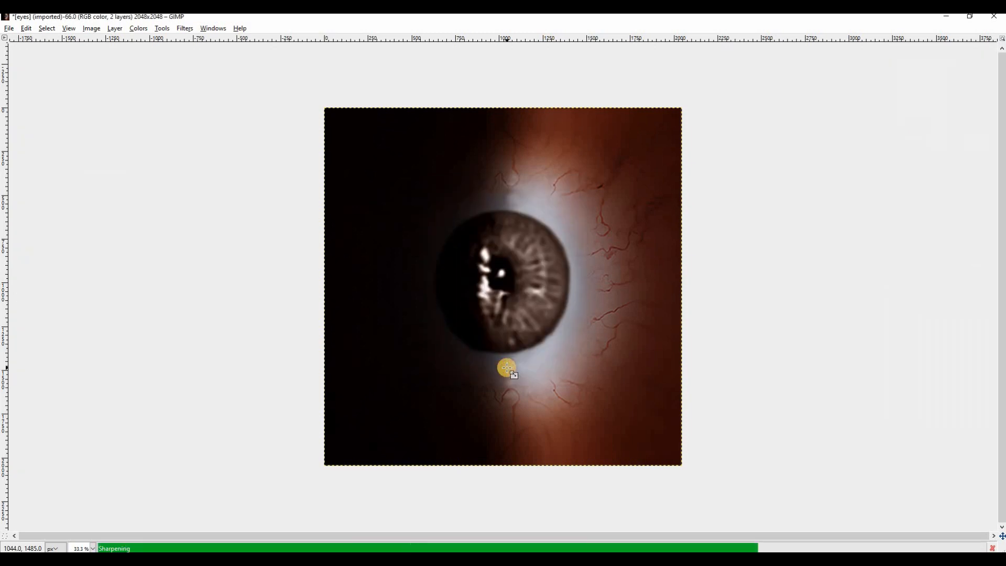
pyautogui.press('Tab')
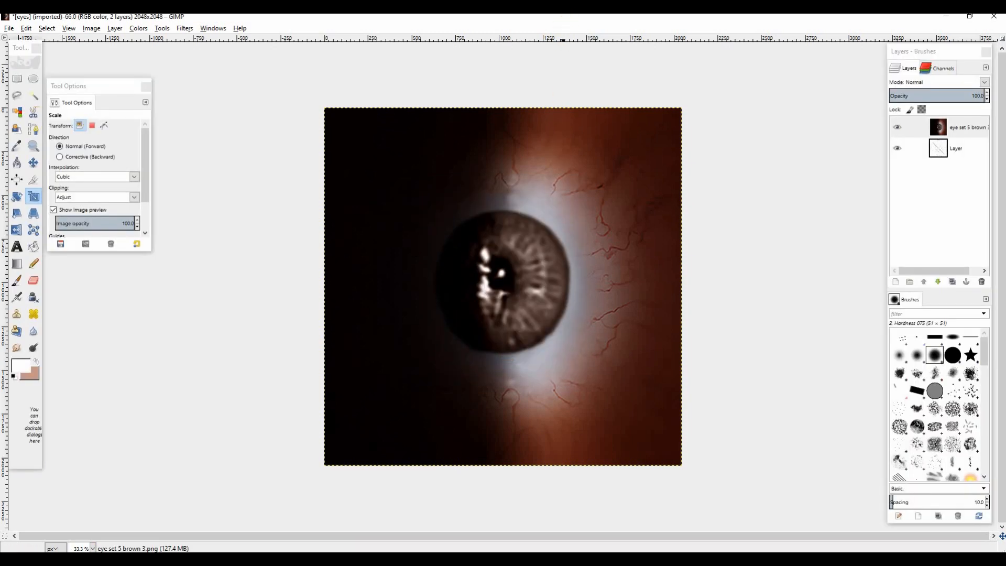
# Export the image to Pictures as eyes.png, replacing the existing file, and switch to the Second Life viewer.
pyautogui.press('Tab')
pyautogui.hotkey('ctrl', 'shift', 'e')
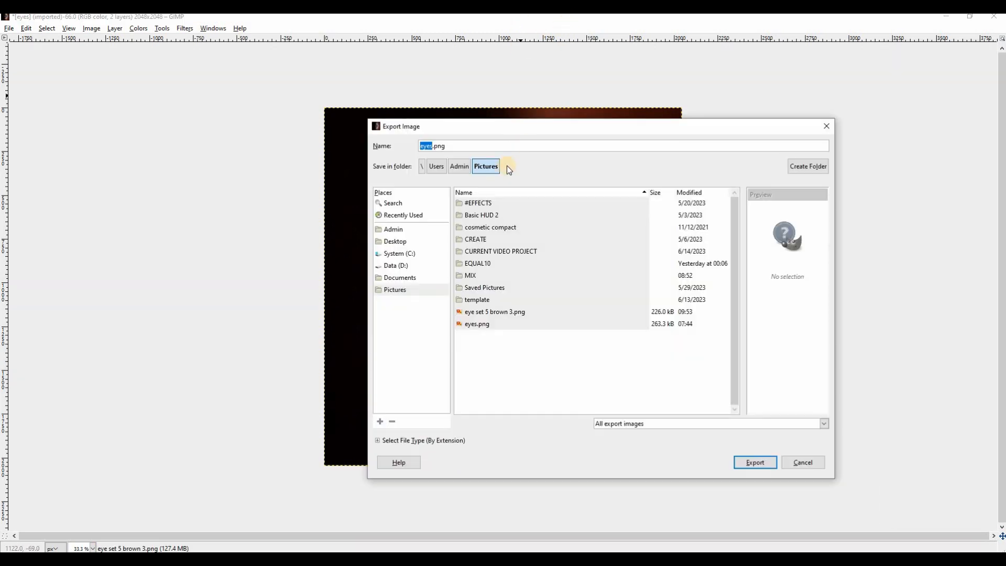
pyautogui.click(754, 461)
pyautogui.click(636, 347)
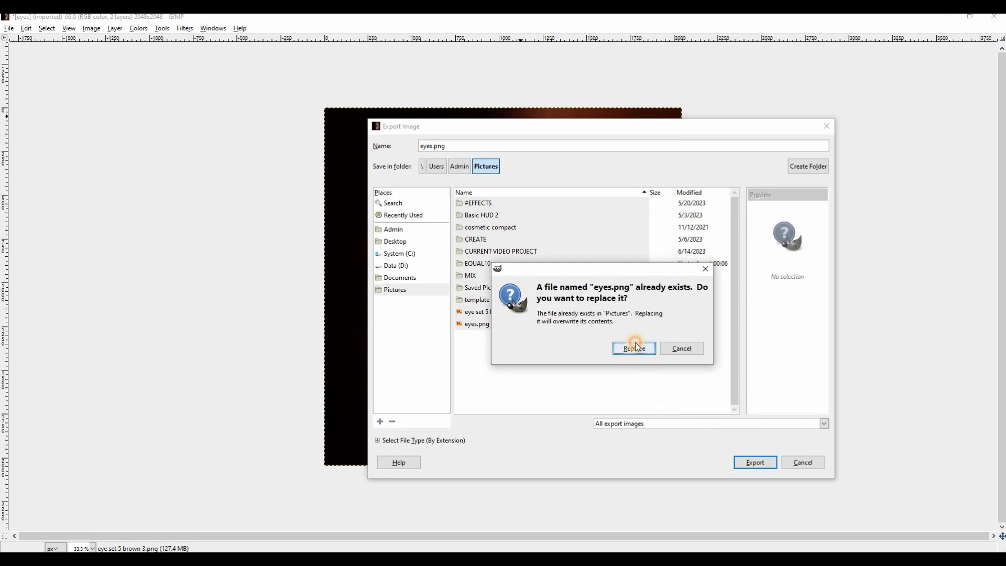
pyautogui.click(501, 365)
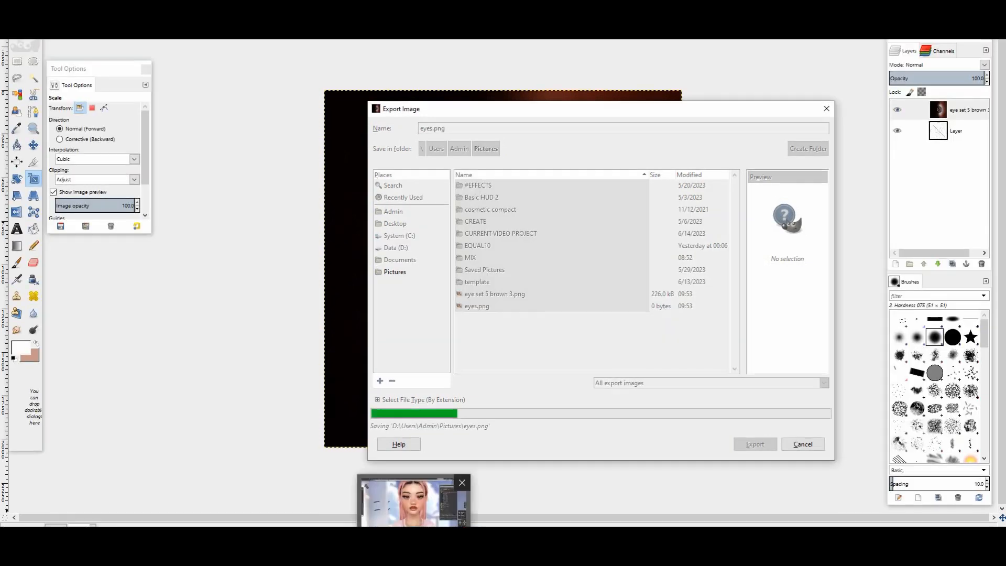
pyautogui.click(414, 509)
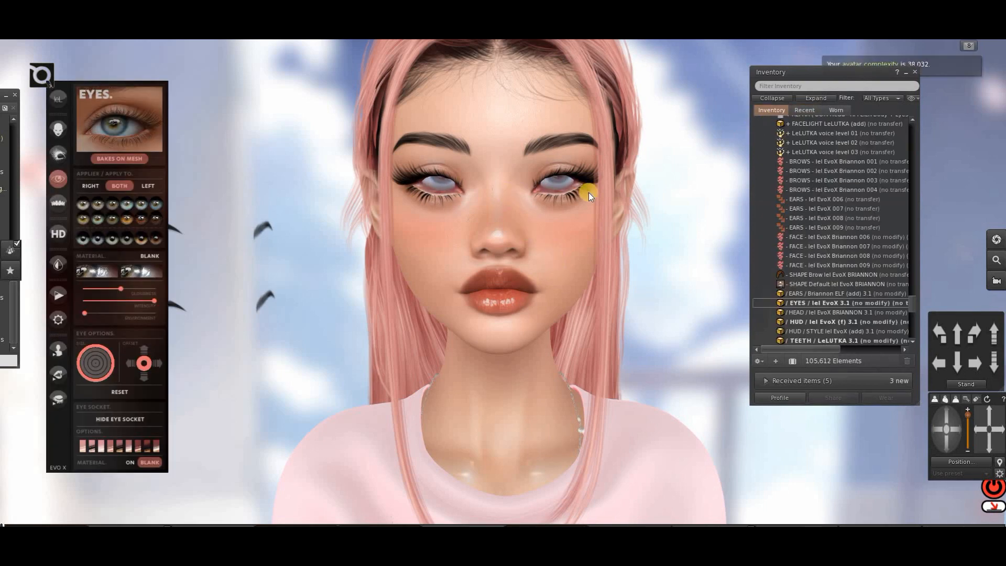
# Start editing the cube that shows the brows and open its texture picker on the local textures.
pyautogui.click(61, 100)
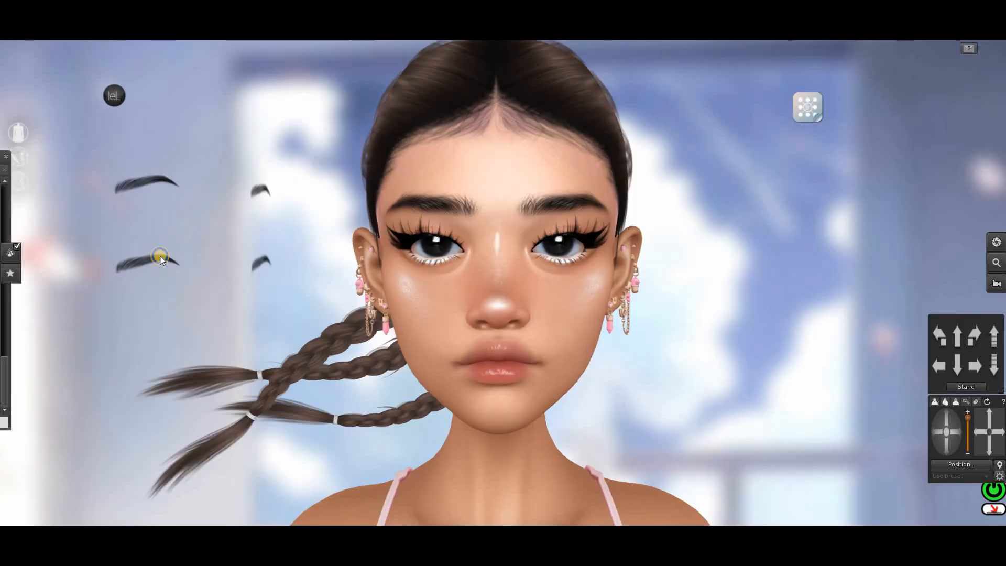
pyautogui.rightClick(154, 256)
pyautogui.click(168, 261)
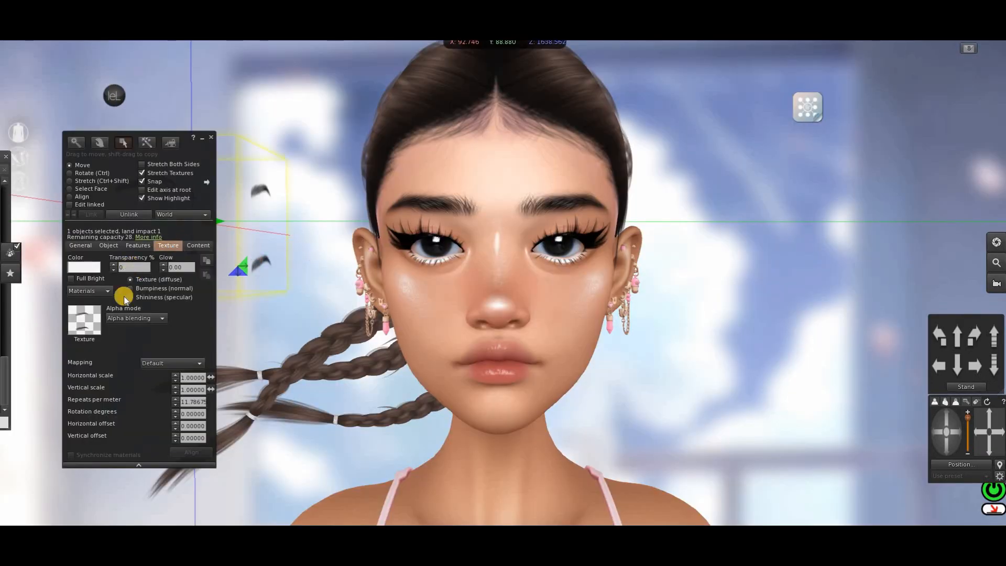
pyautogui.click(85, 317)
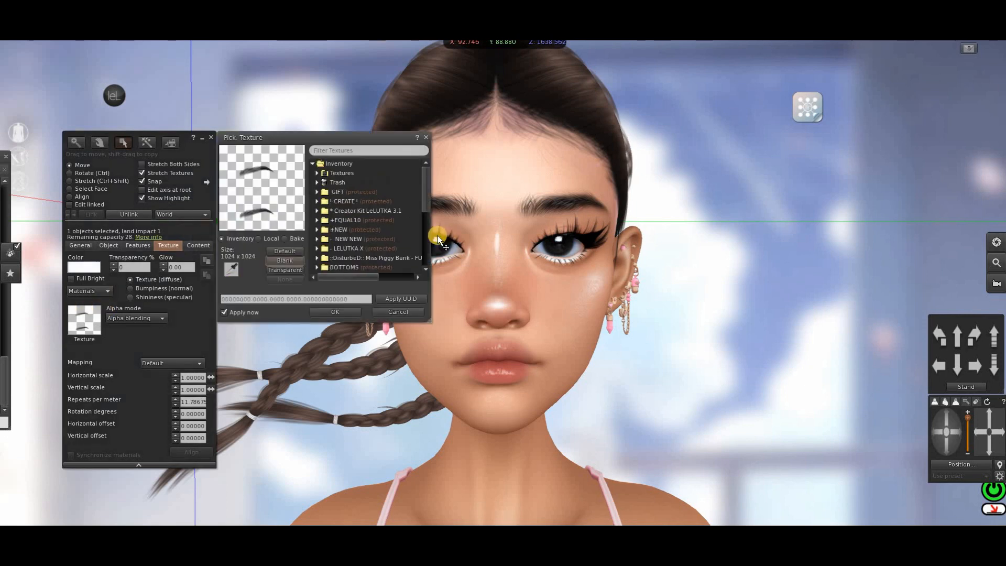
pyautogui.click(259, 239)
pyautogui.click(317, 164)
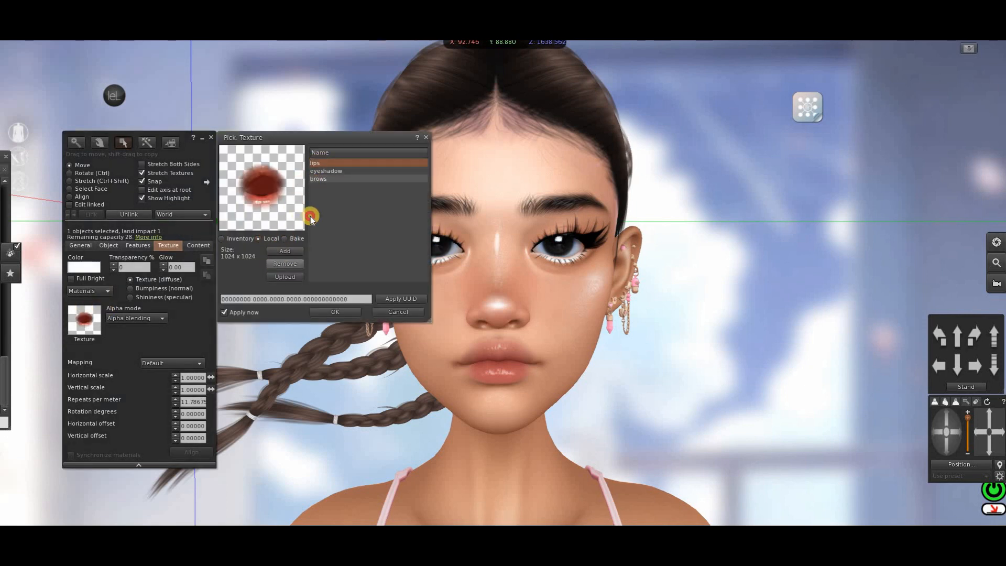
# Remove the lips, eyeshadow and brows entries from the local textures list.
pyautogui.click(285, 263)
pyautogui.click(332, 163)
pyautogui.click(284, 264)
pyautogui.click(342, 163)
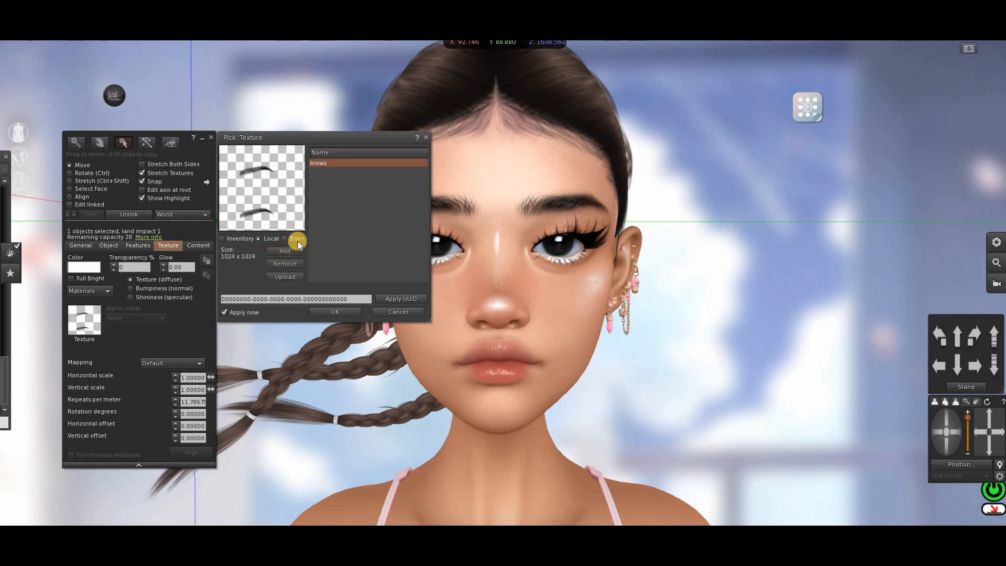
pyautogui.click(286, 262)
# Add the eyes image from Pictures as a local texture, apply it to the cube and finish editing.
pyautogui.click(287, 250)
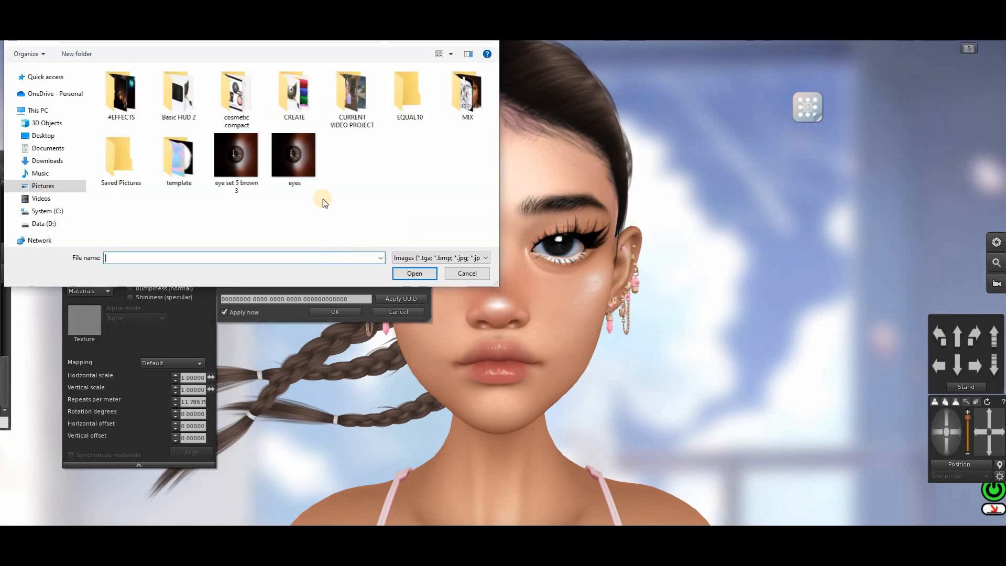
pyautogui.click(294, 155)
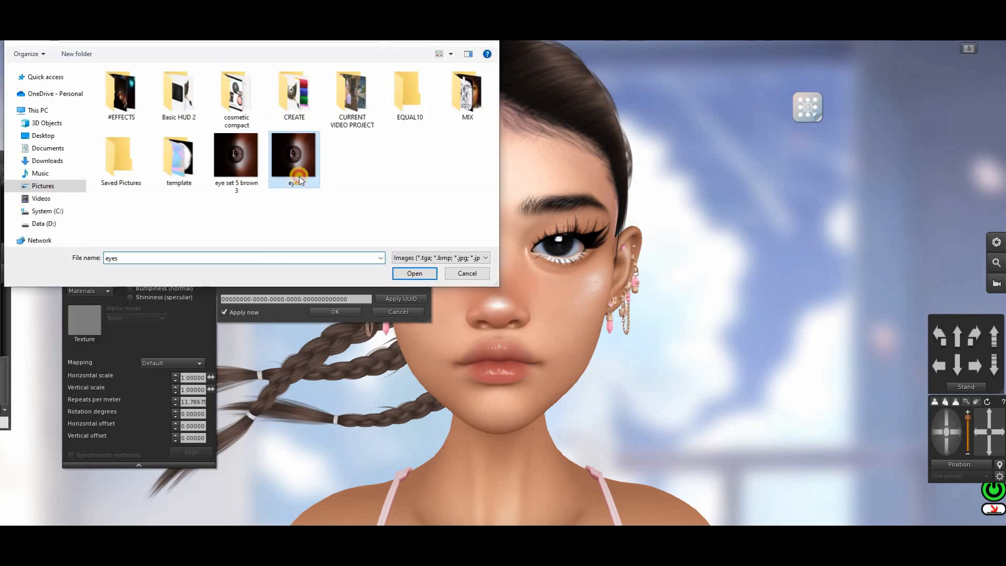
pyautogui.click(407, 272)
pyautogui.click(321, 164)
pyautogui.click(341, 312)
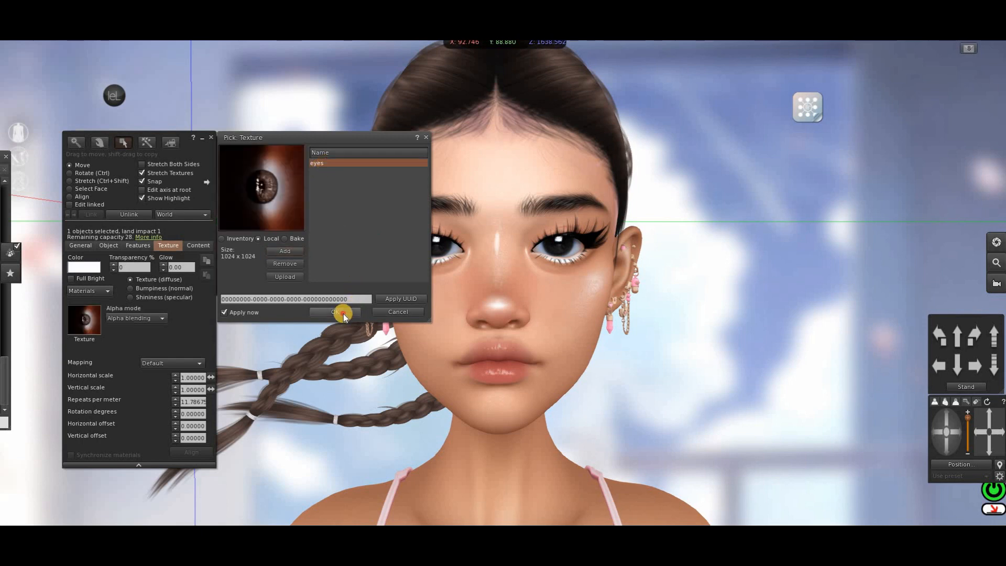
pyautogui.click(211, 137)
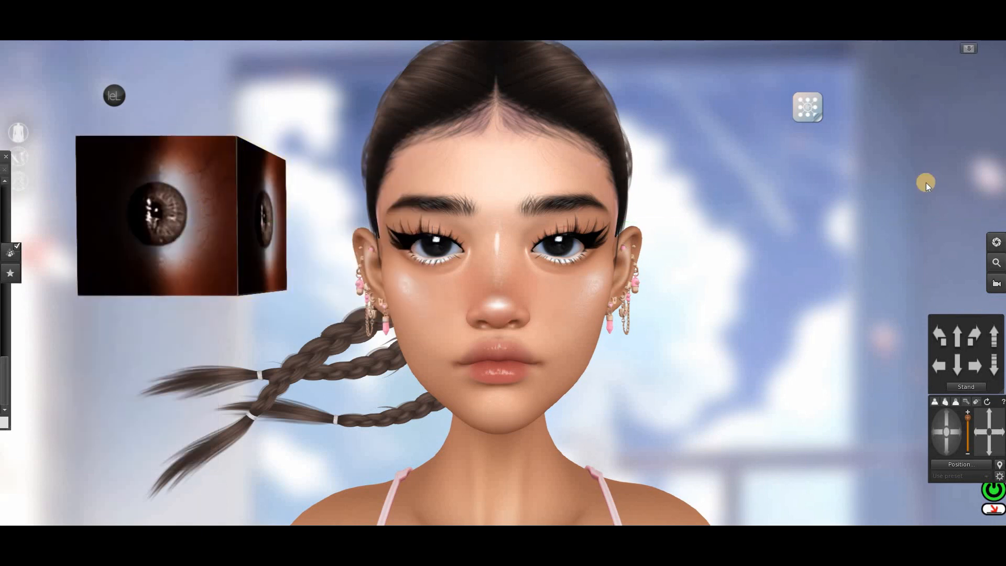
# Apply the new eye texture to the avatar's eyes with the worn HUD and examine it close up.
pyautogui.click(828, 100)
pyautogui.click(849, 116)
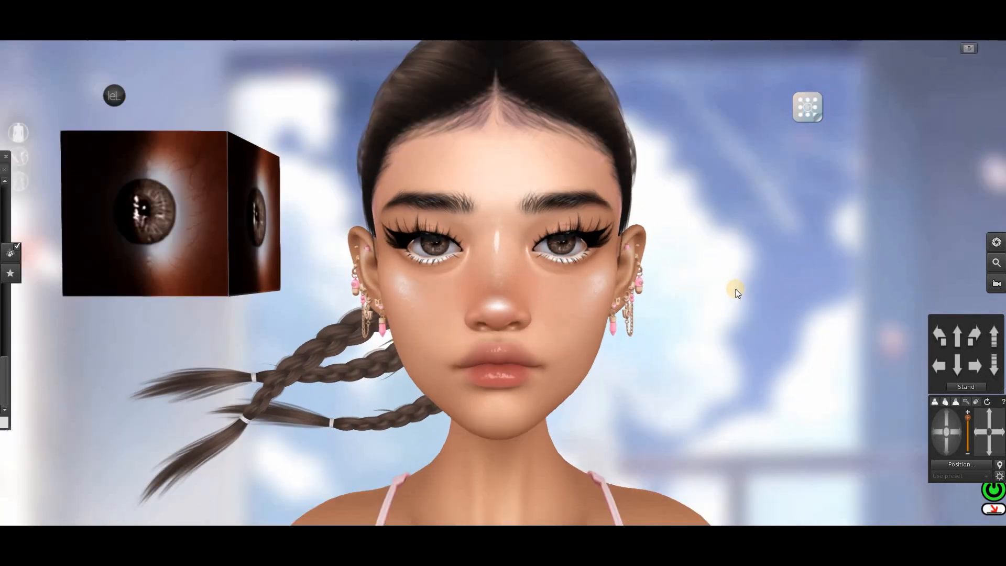
pyautogui.scroll(2, 728, 279)
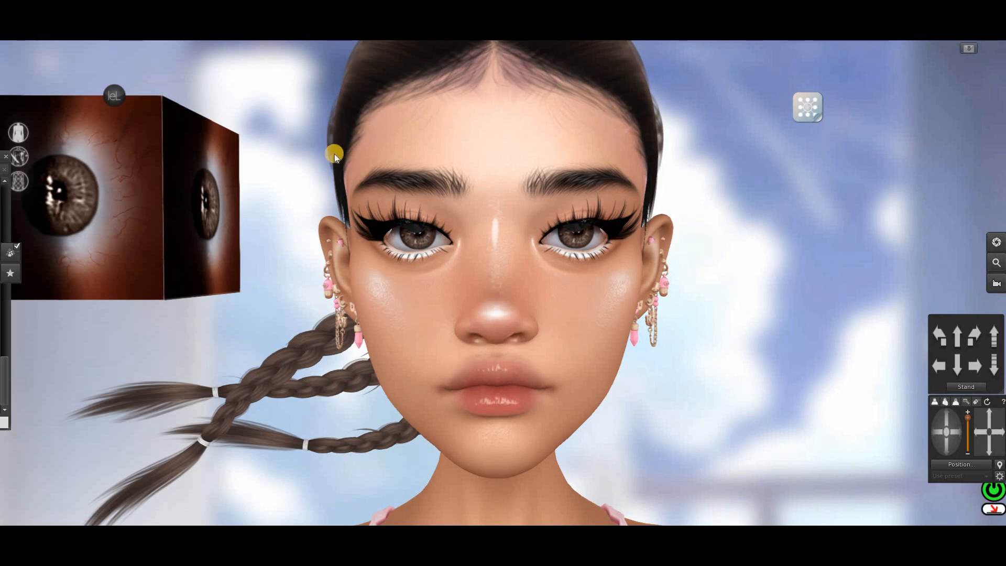
pyautogui.scroll(-2, 457, 212)
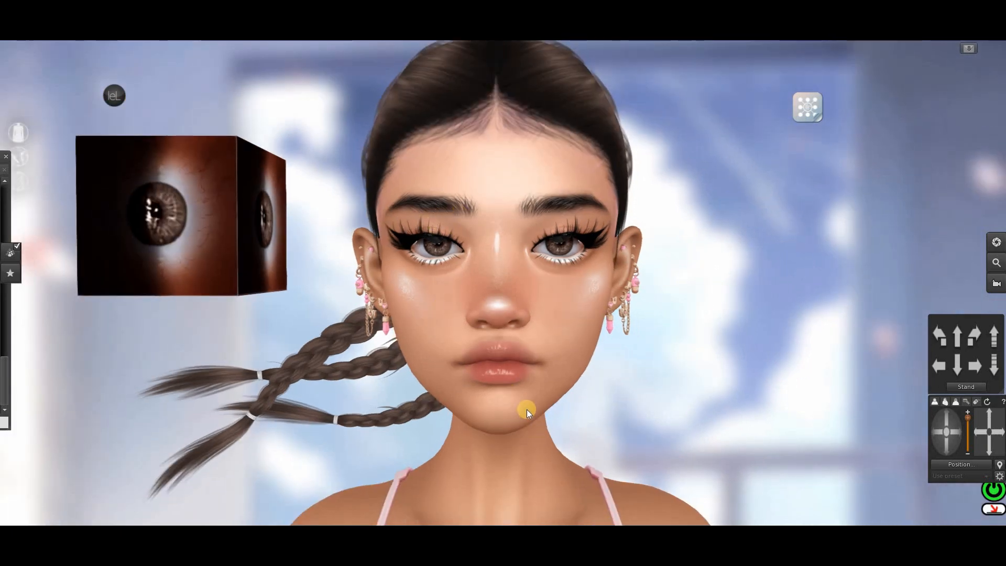
pyautogui.scroll(2, 524, 406)
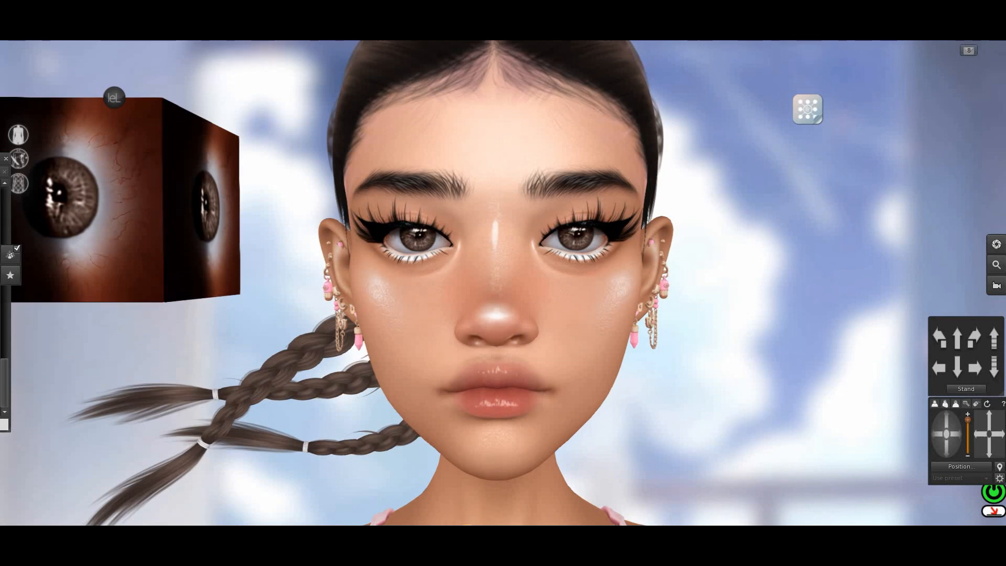
pyautogui.click(461, 534)
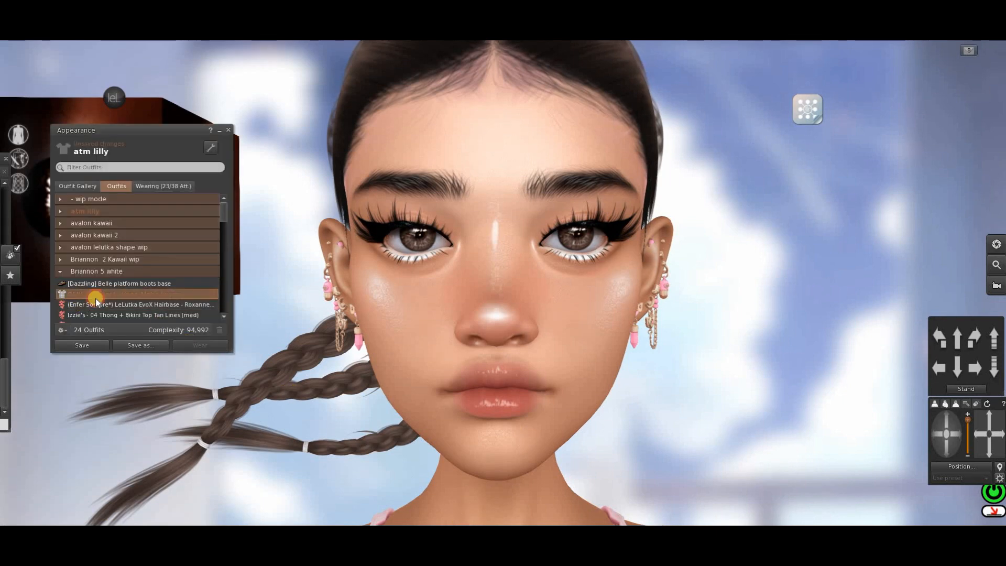
pyautogui.click(111, 304)
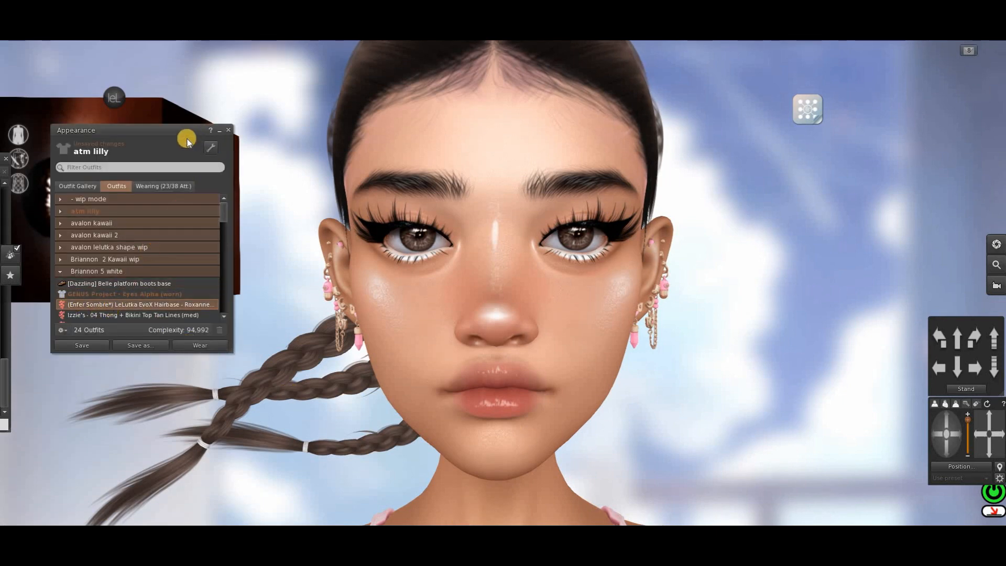
pyautogui.click(227, 129)
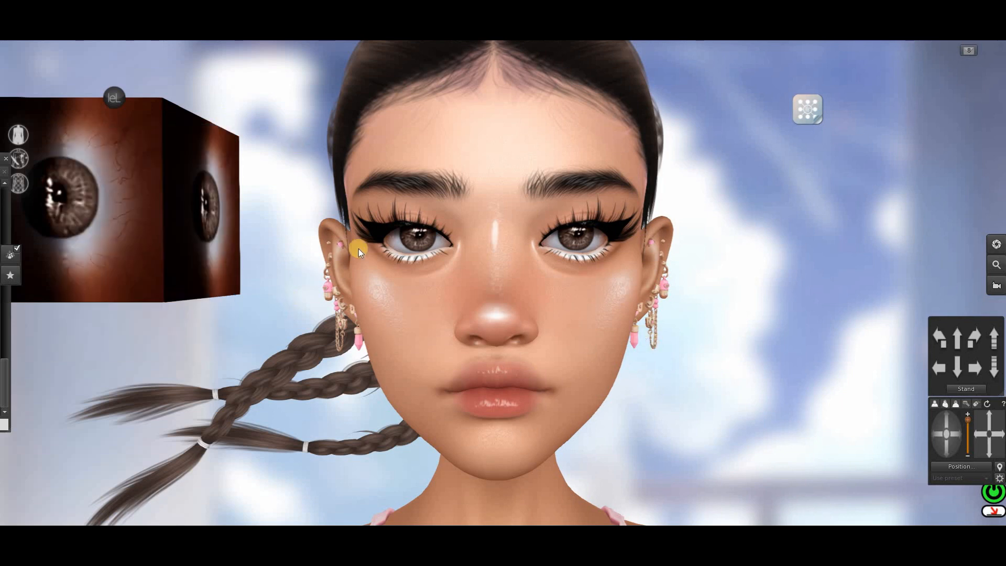
# Switch to GIMP and make Layer #1, Layer #2, Layer #3 and Layer #4 of the eye image visible.
pyautogui.moveTo(525, 547)
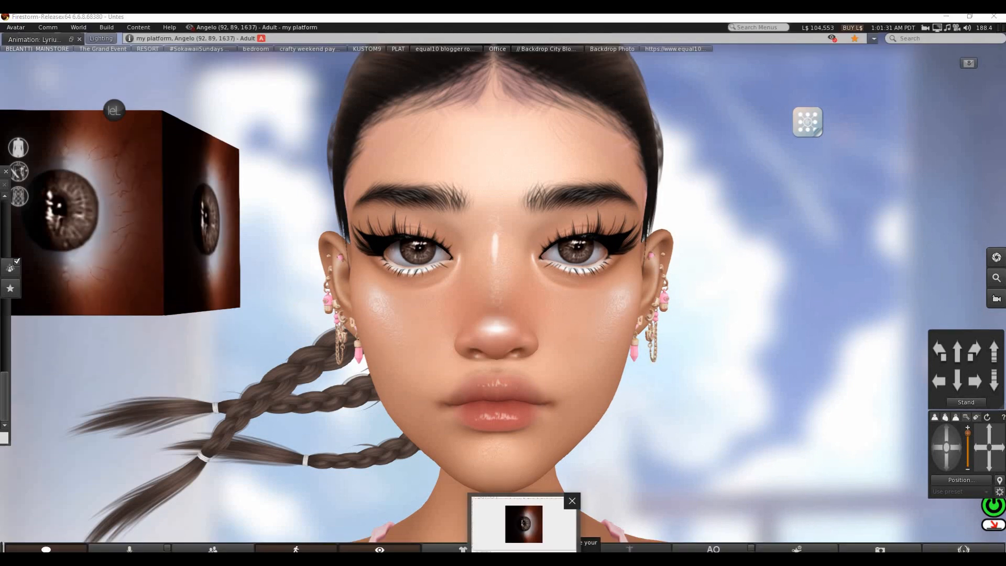
pyautogui.click(525, 513)
pyautogui.click(898, 191)
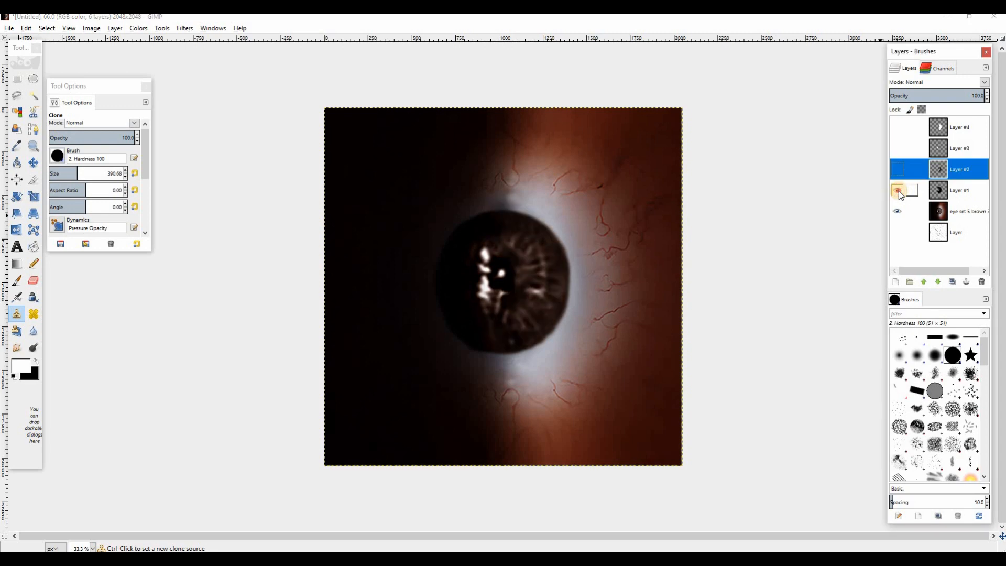
pyautogui.click(898, 169)
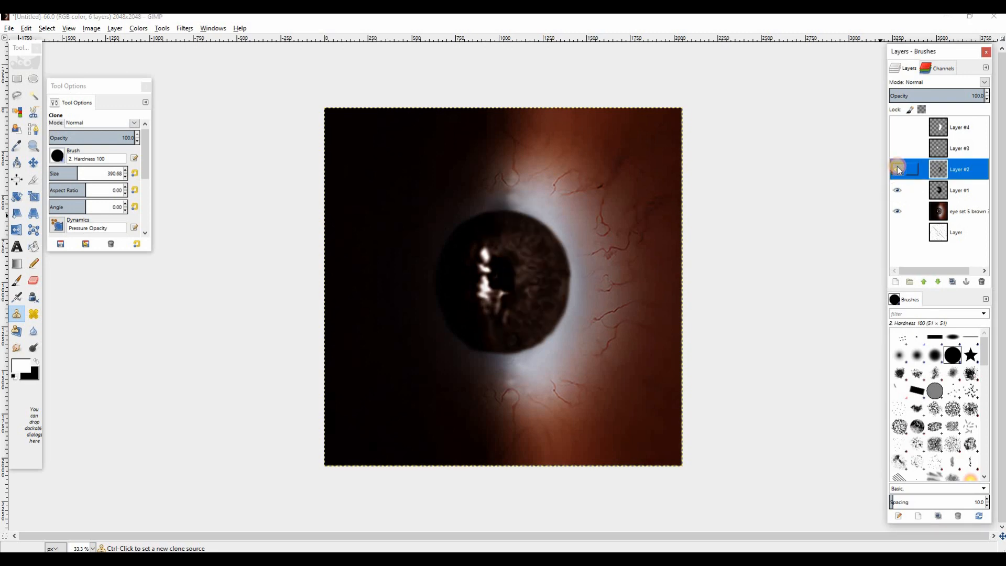
pyautogui.click(898, 169)
pyautogui.click(898, 169)
pyautogui.click(898, 168)
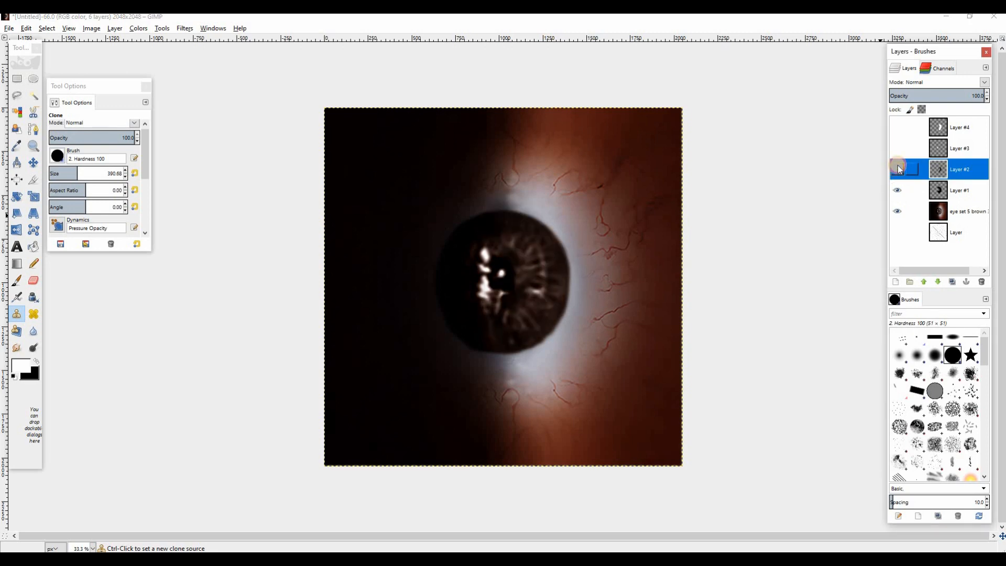
pyautogui.click(898, 169)
pyautogui.click(898, 148)
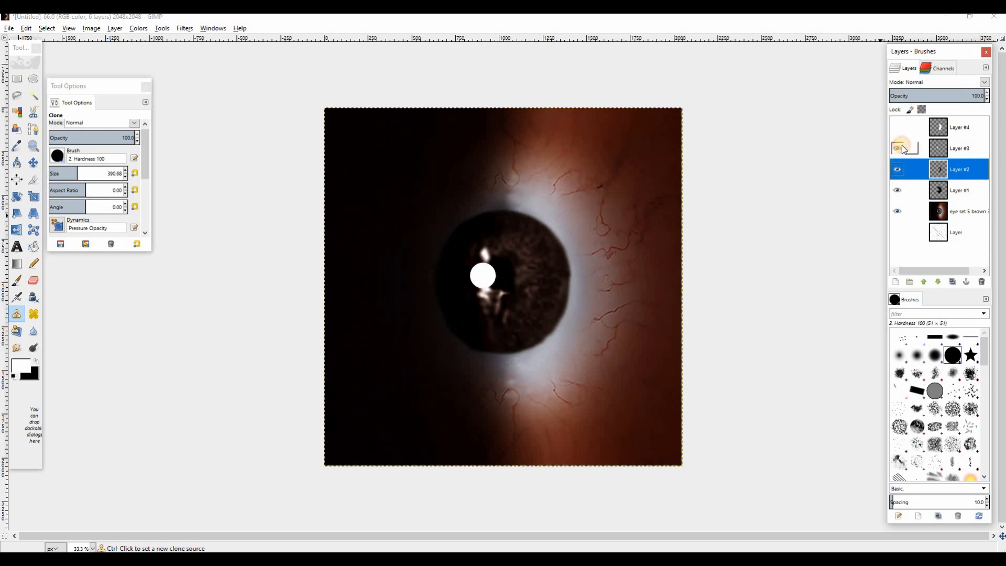
pyautogui.click(897, 129)
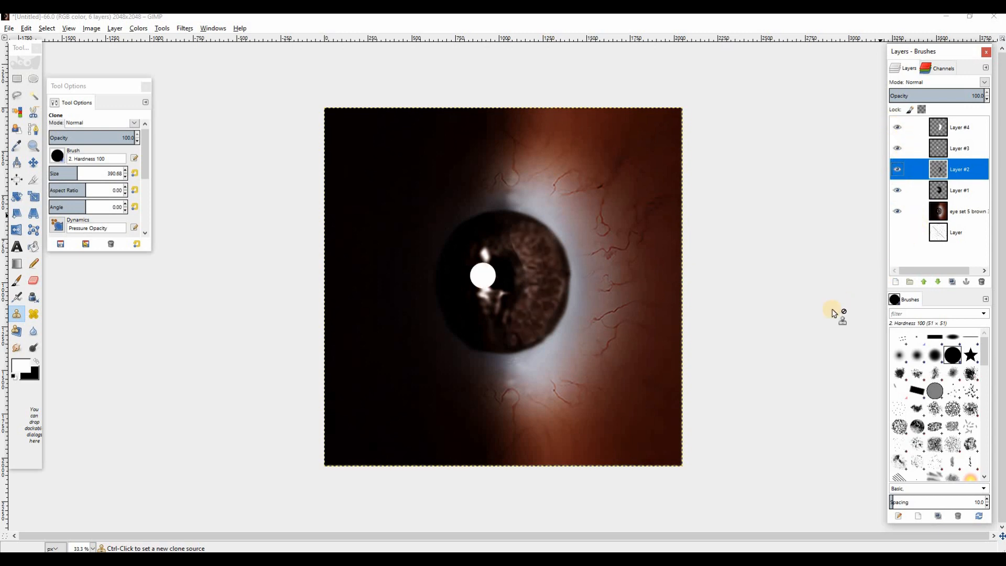
# Export the layered eye image over the eyes file and examine the updated eyes on the avatar in the Second Life viewer.
pyautogui.hotkey('ctrl', 'e')
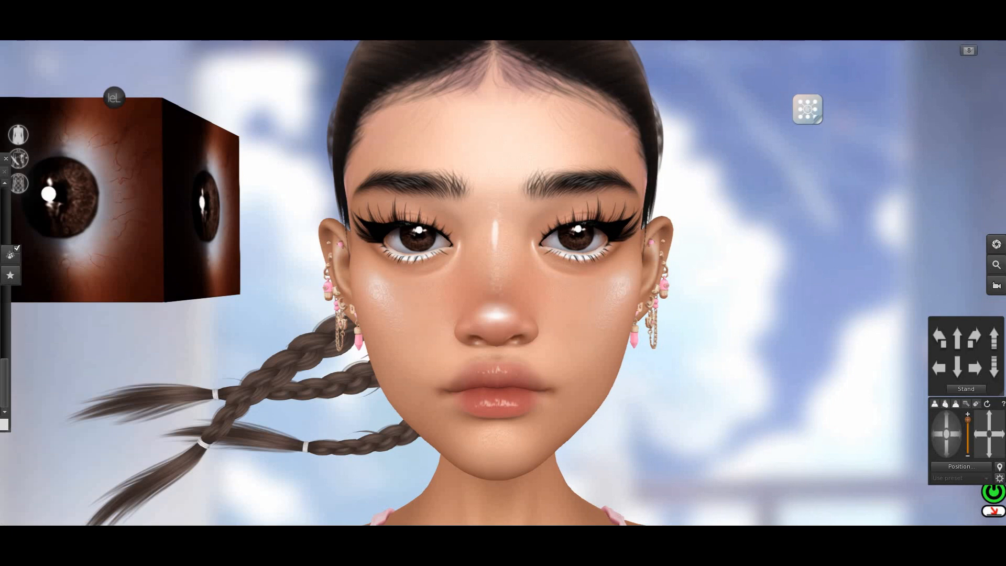
pyautogui.scroll(-5, 548, 340)
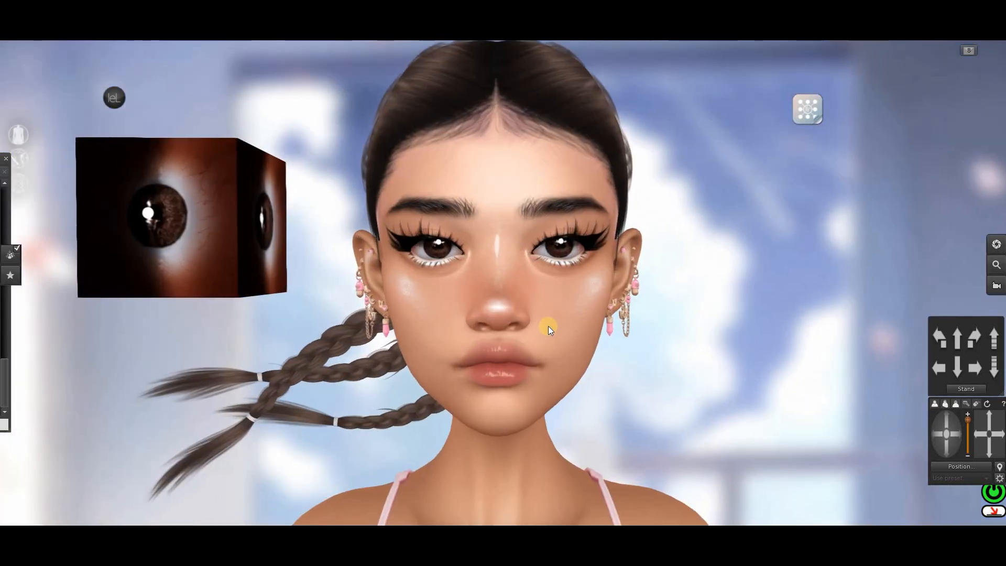
pyautogui.scroll(3, 548, 325)
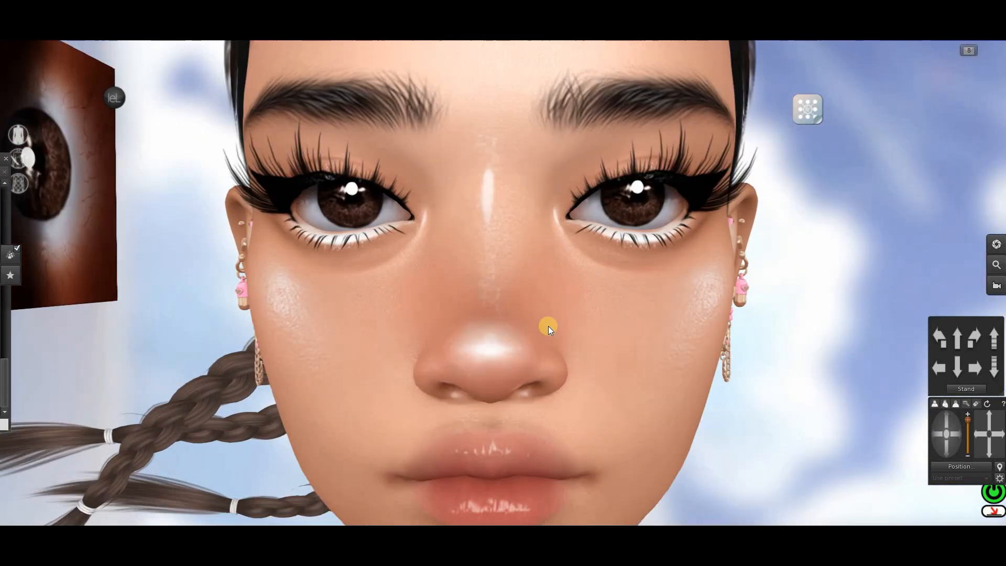
pyautogui.scroll(-5, 548, 326)
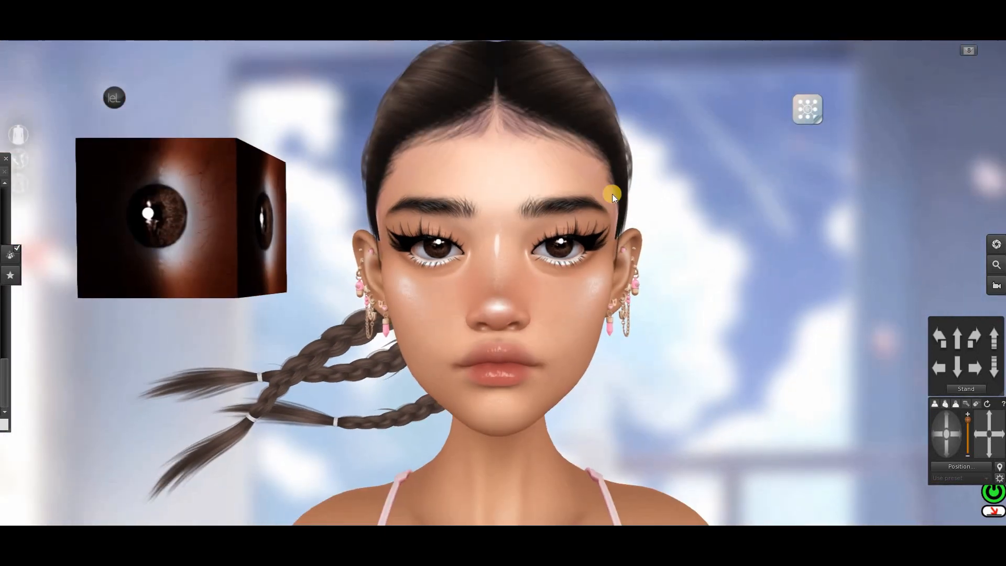
# Open the inventory and its options for adding new items.
pyautogui.hotkey('ctrl', 'i')
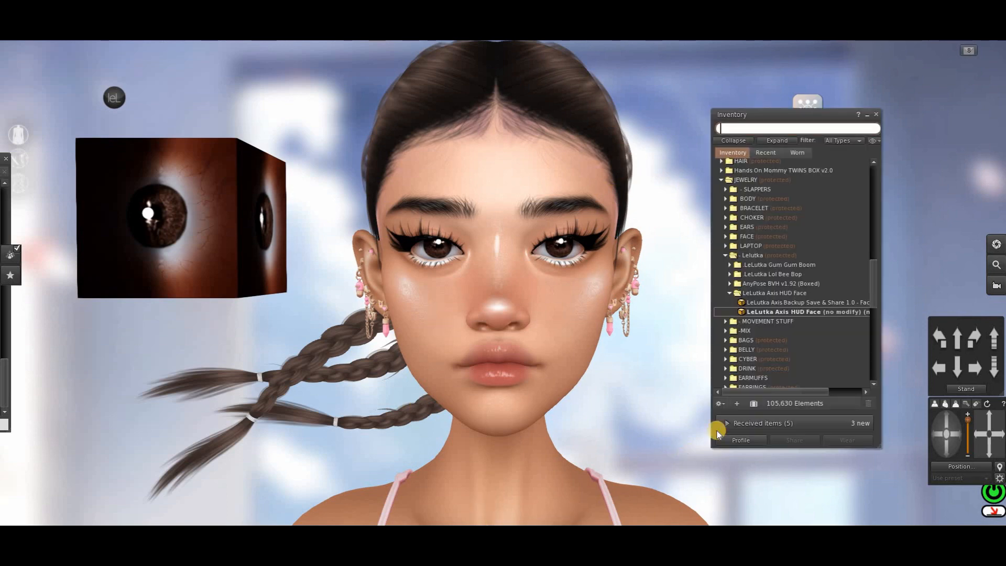
pyautogui.click(736, 403)
pyautogui.moveTo(755, 328)
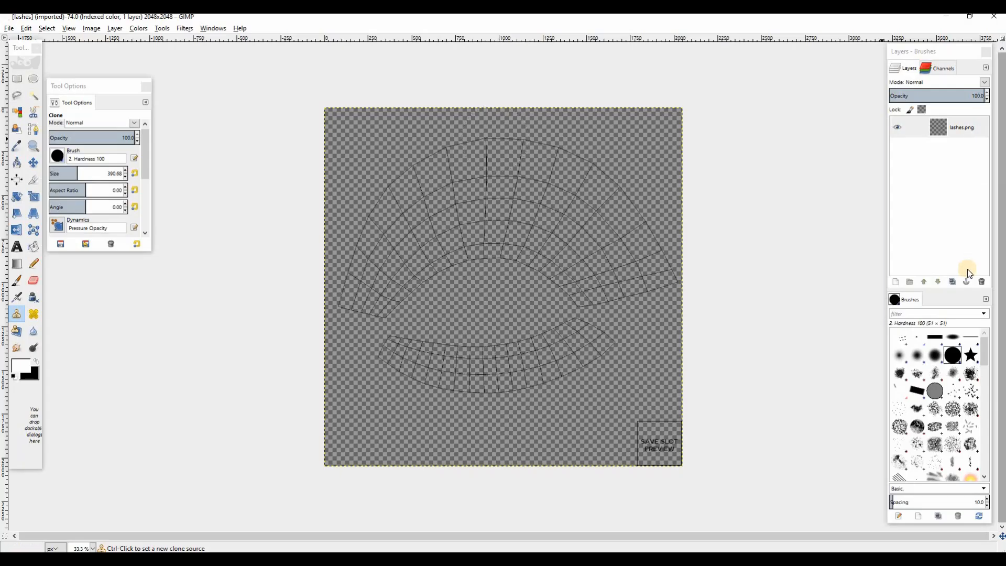
# In GIMP, add a new layer above the lashes.png template and fill it with the foreground color.
pyautogui.click(896, 282)
pyautogui.click(478, 357)
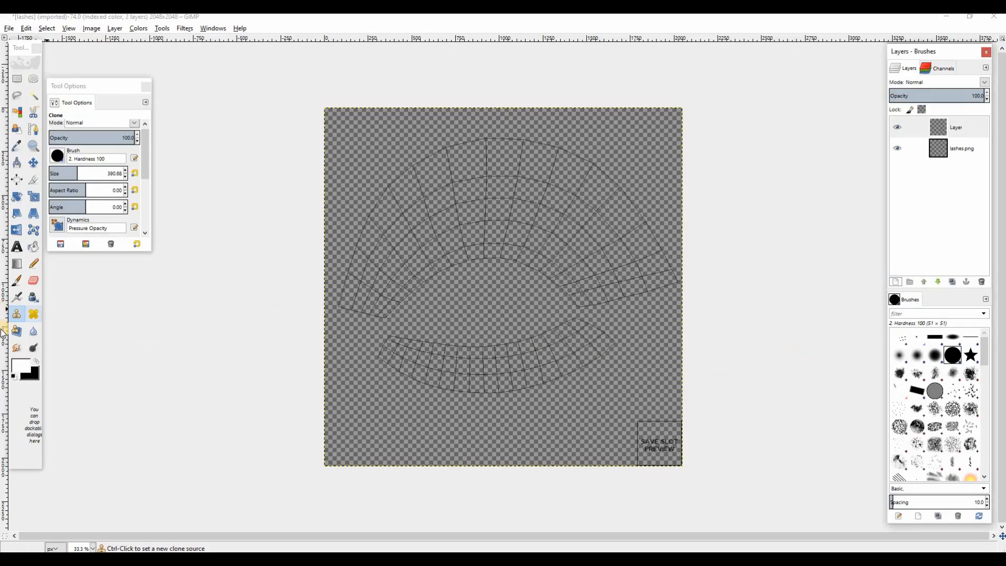
pyautogui.click(33, 246)
pyautogui.click(578, 242)
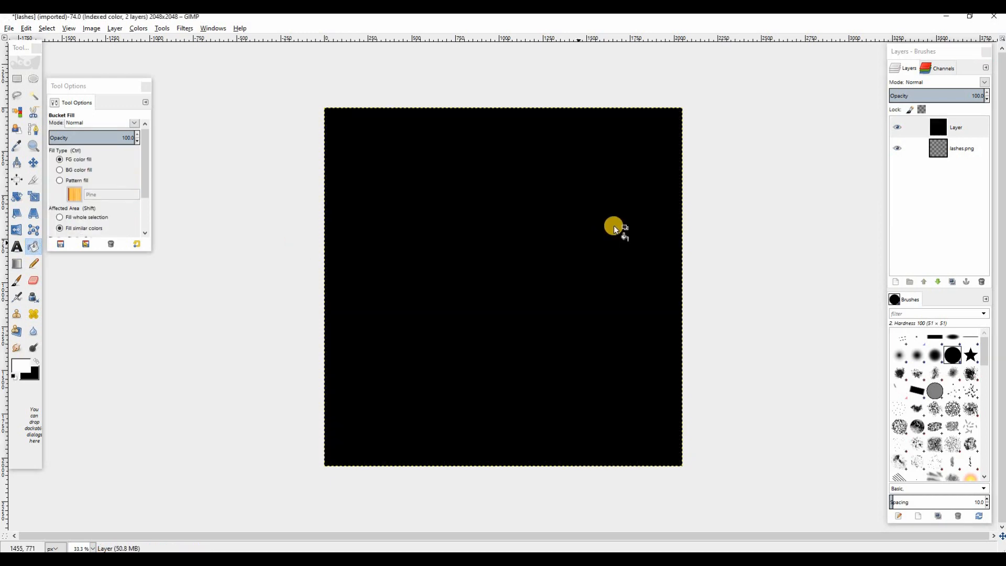
# Convert the lashes image from indexed to RGB mode and fill the new layer with white.
pyautogui.click(71, 29)
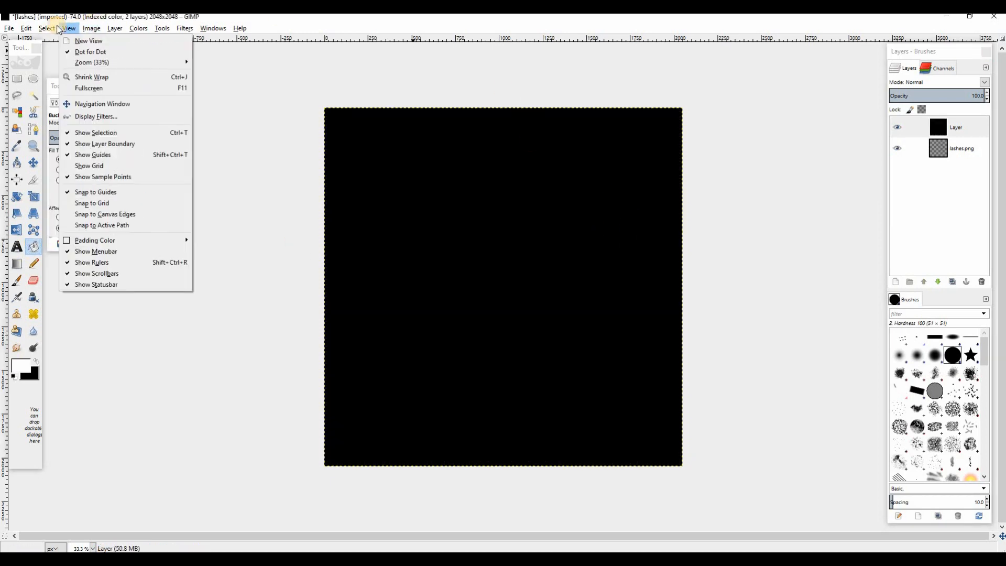
pyautogui.moveTo(91, 28)
pyautogui.moveTo(184, 54)
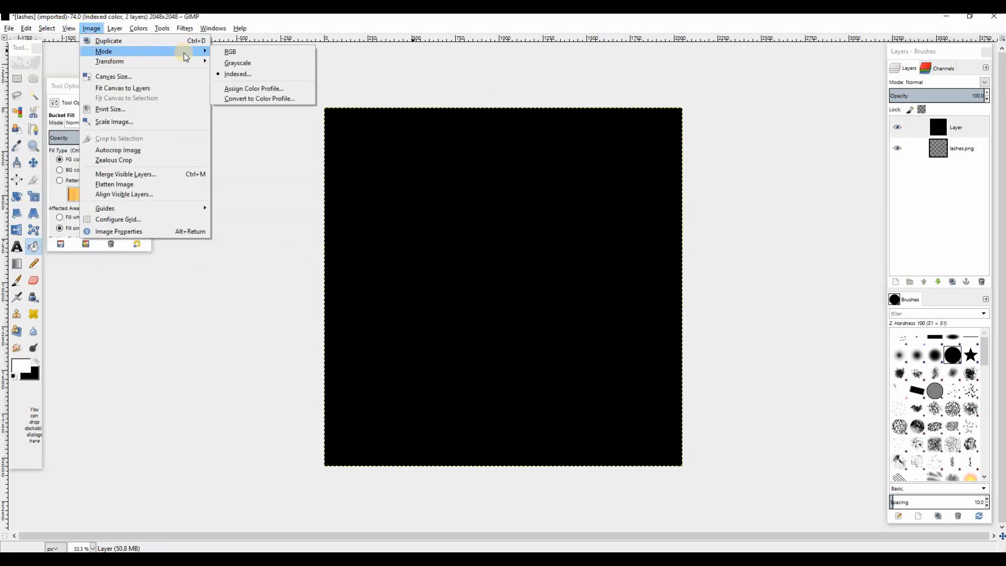
pyautogui.click(230, 51)
pyautogui.click(570, 268)
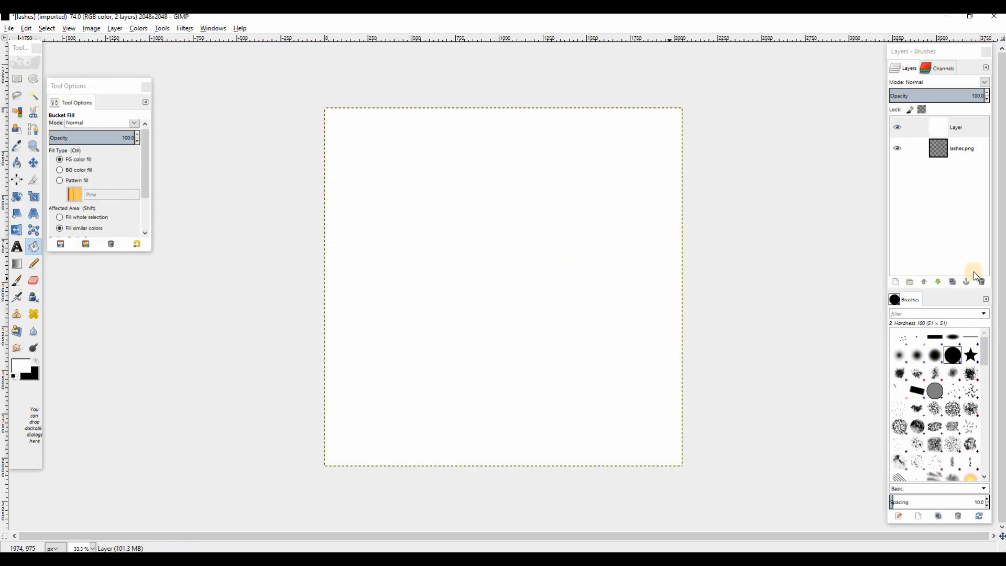
# Move the white layer below the lashes.png layer and merge lashes.png down onto it.
pyautogui.click(938, 282)
pyautogui.rightClick(944, 127)
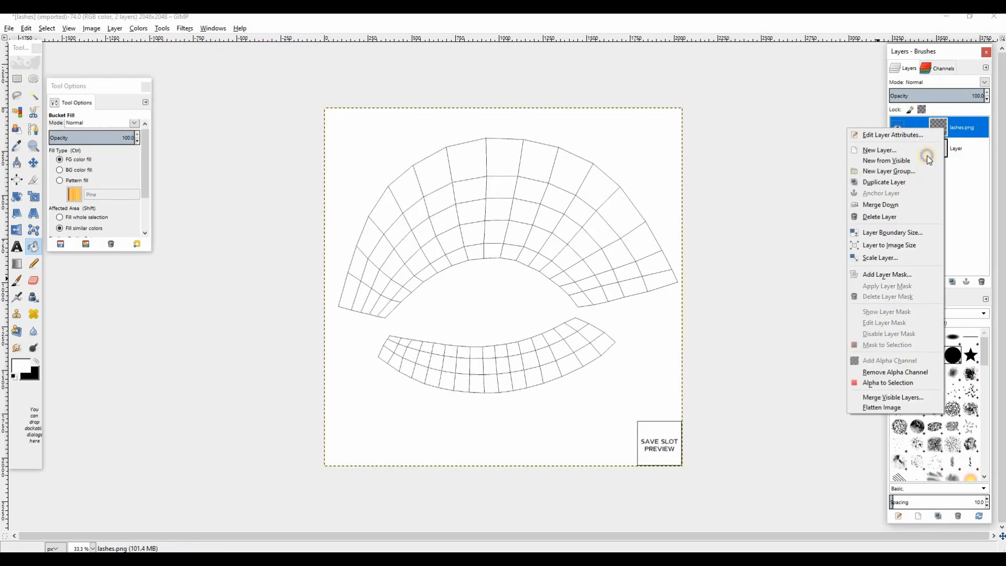
pyautogui.click(880, 204)
pyautogui.moveTo(246, 560)
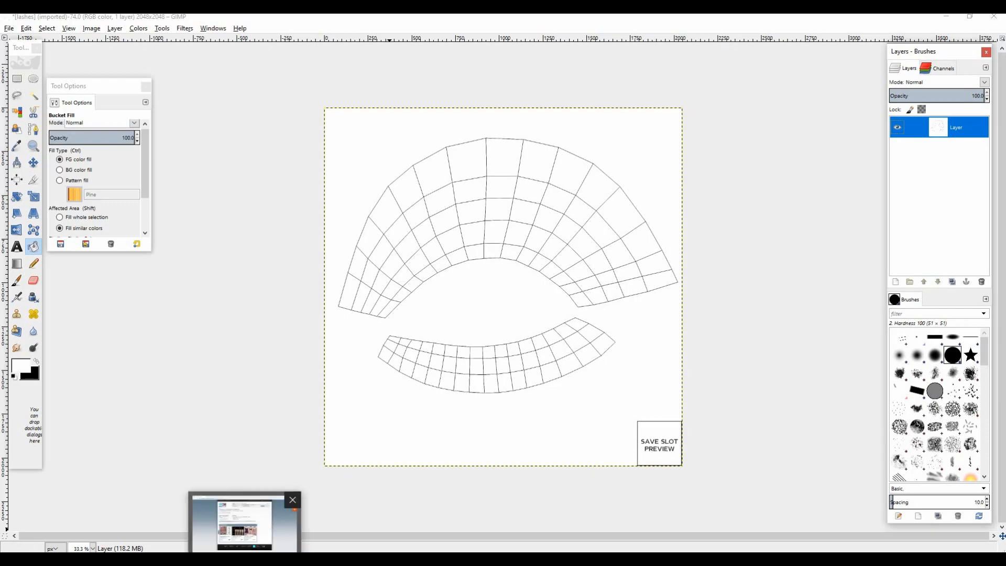
# Switch to the web browser, open Gmail in a new tab and open the newest self-sent message without a subject.
pyautogui.click(247, 525)
pyautogui.click(142, 20)
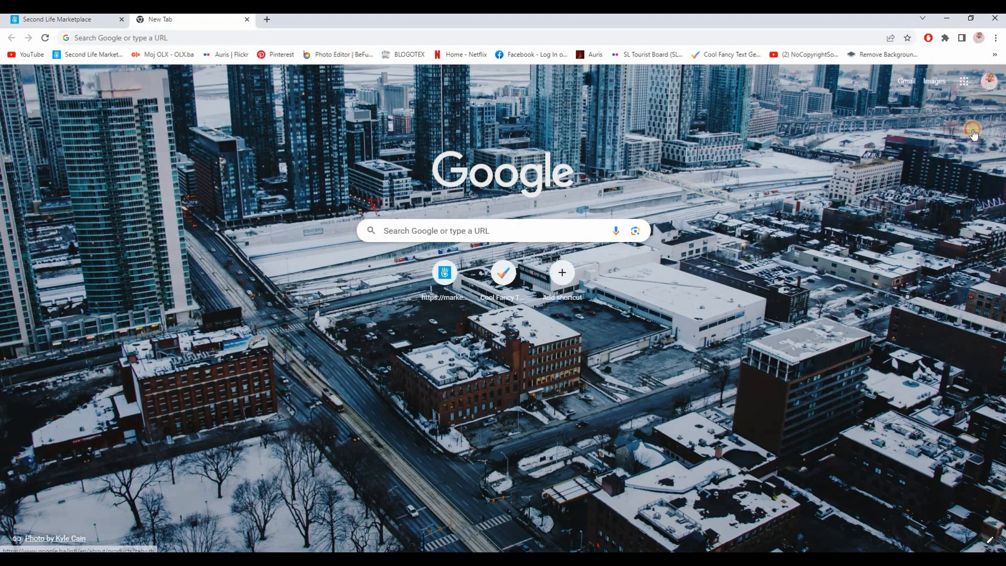
pyautogui.click(963, 81)
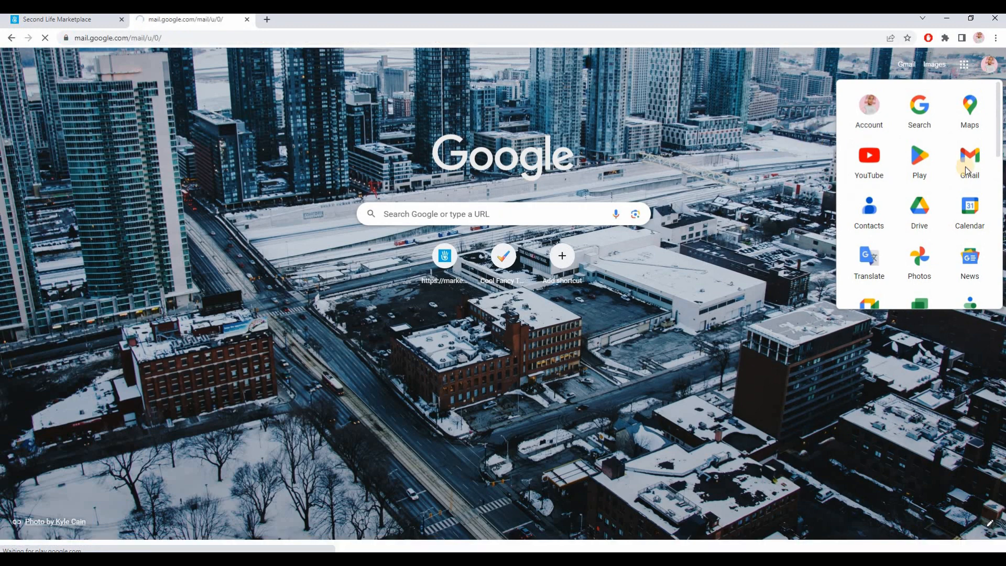
pyautogui.click(969, 170)
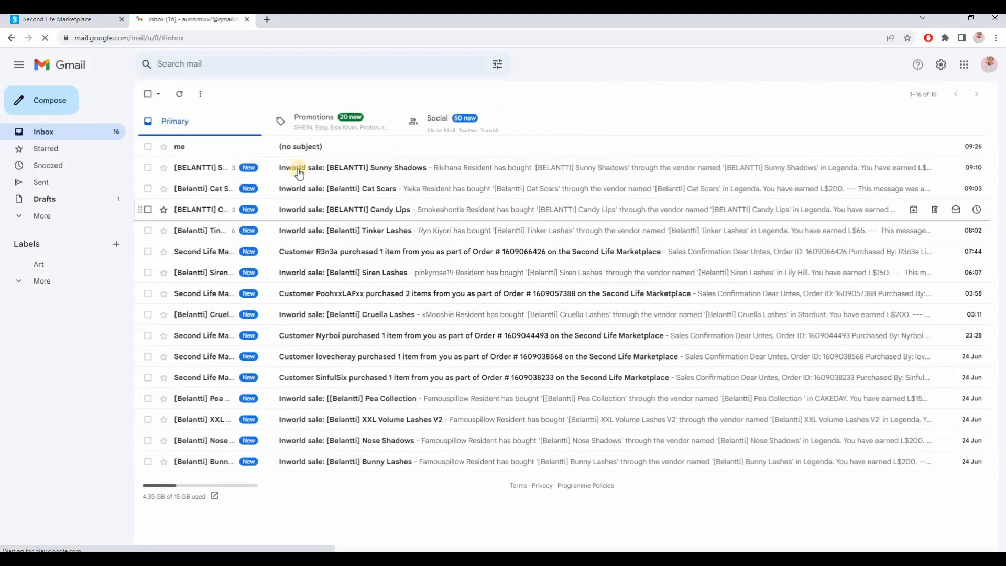
pyautogui.click(227, 145)
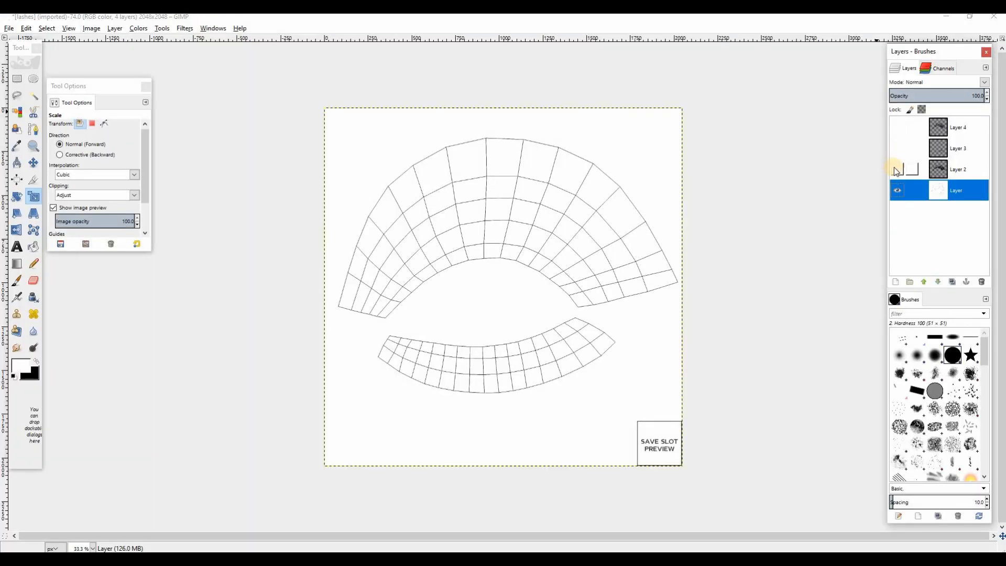
# In GIMP, show the upper lashes on Layer 2 and the lower lashes on Layer 3 over the lash template.
pyautogui.click(897, 170)
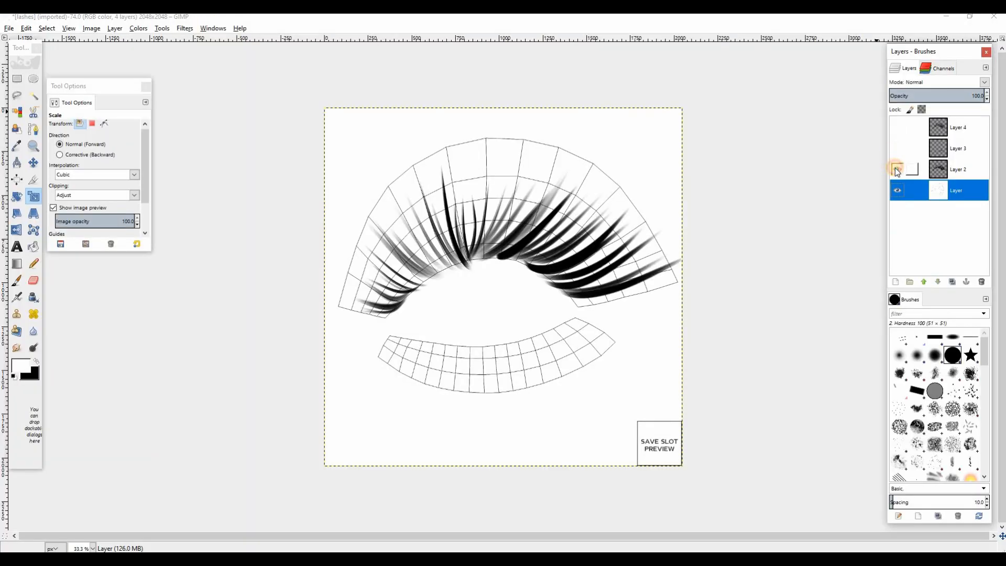
pyautogui.click(897, 169)
pyautogui.click(897, 170)
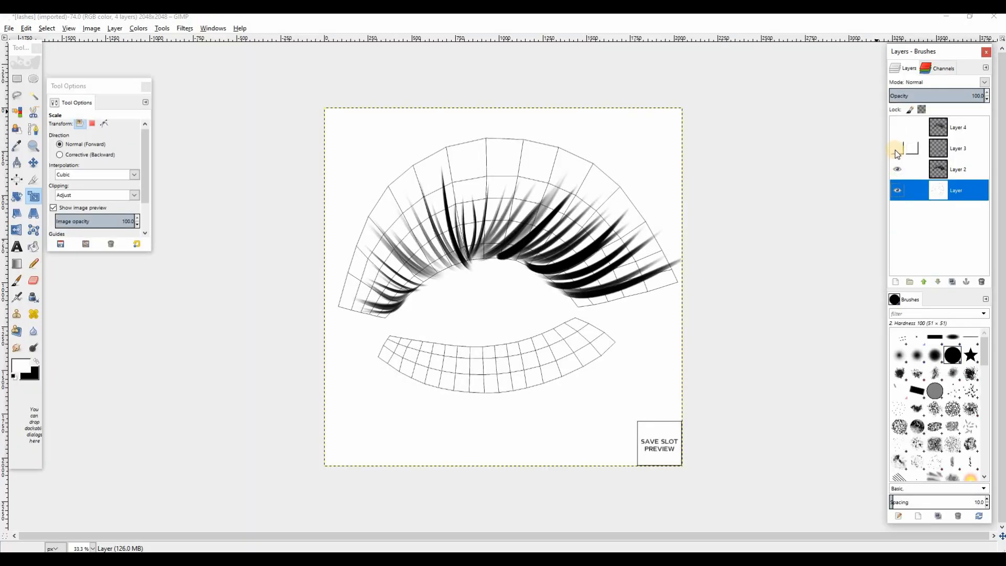
pyautogui.click(897, 149)
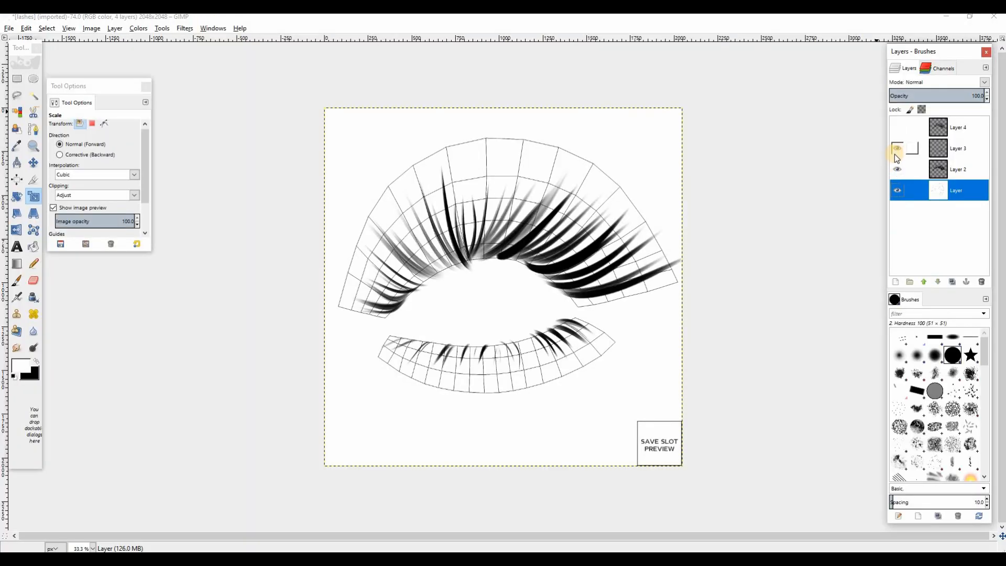
# Hide the white template layer and export the lashes as lashes.png to the Pictures folder, replacing the existing file.
pyautogui.click(897, 190)
pyautogui.hotkey('ctrl', 'shift', 'e')
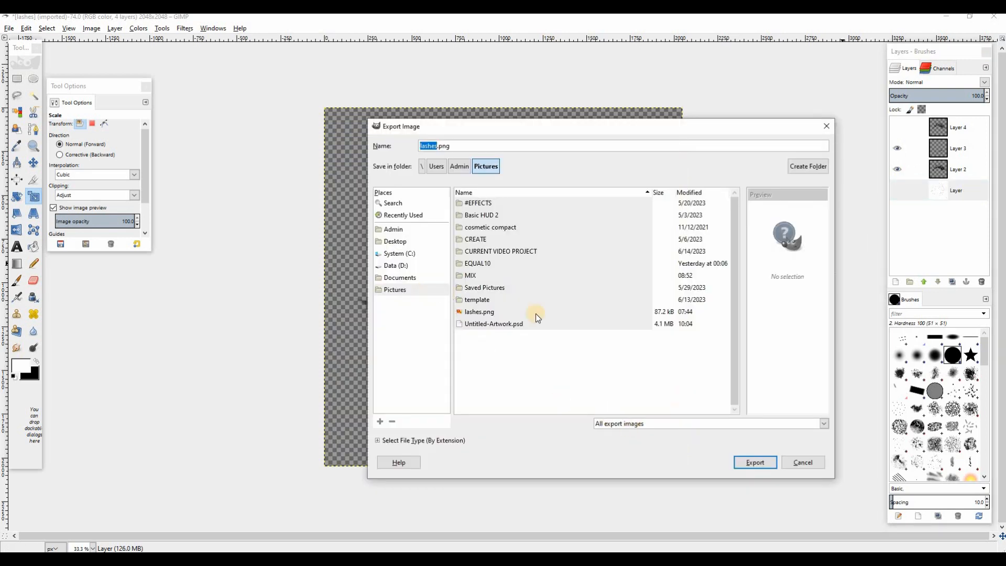
pyautogui.click(755, 462)
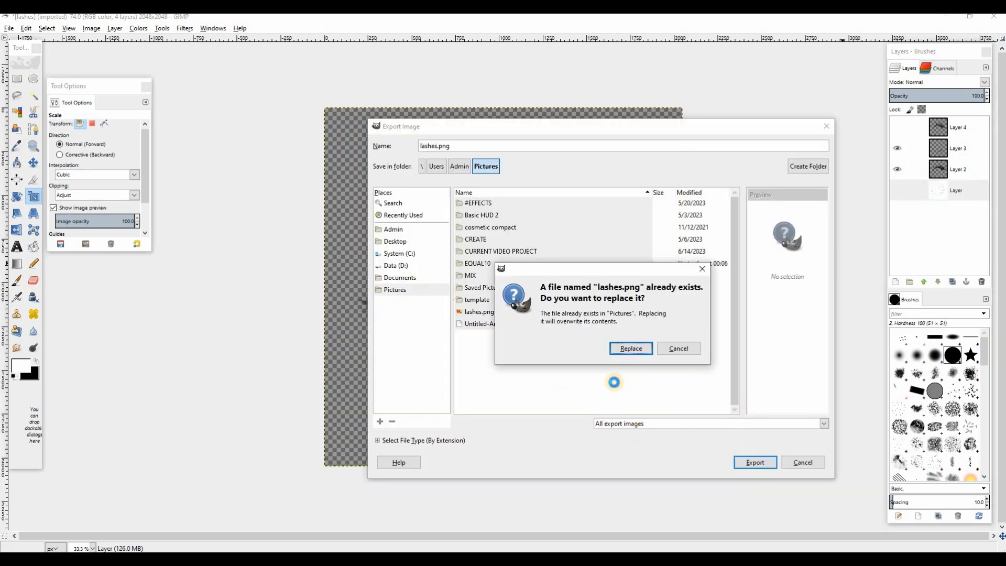
pyautogui.click(635, 349)
pyautogui.click(507, 369)
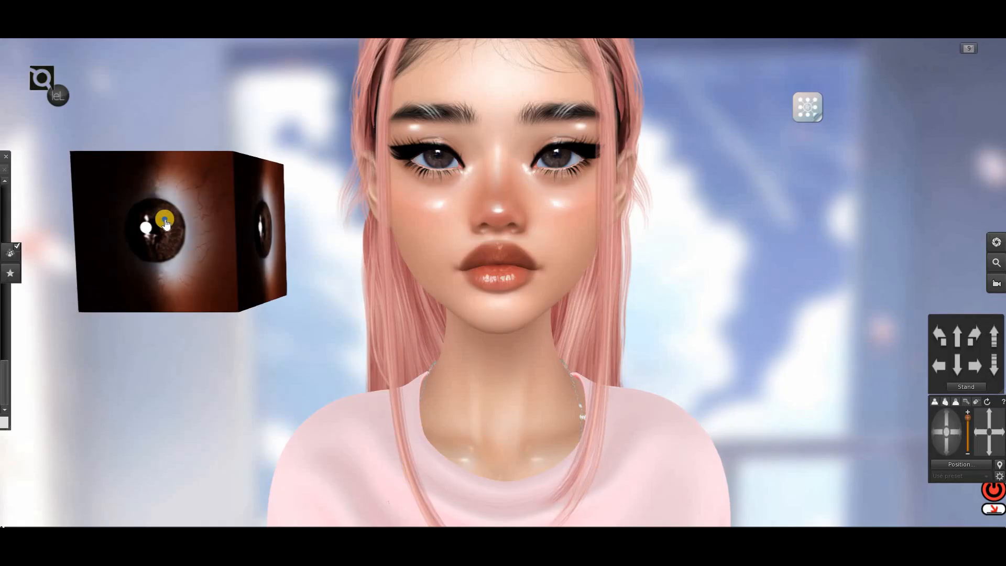
# In Second Life, edit the eye-textured cube and start adding a local texture for it.
pyautogui.rightClick(173, 226)
pyautogui.click(190, 244)
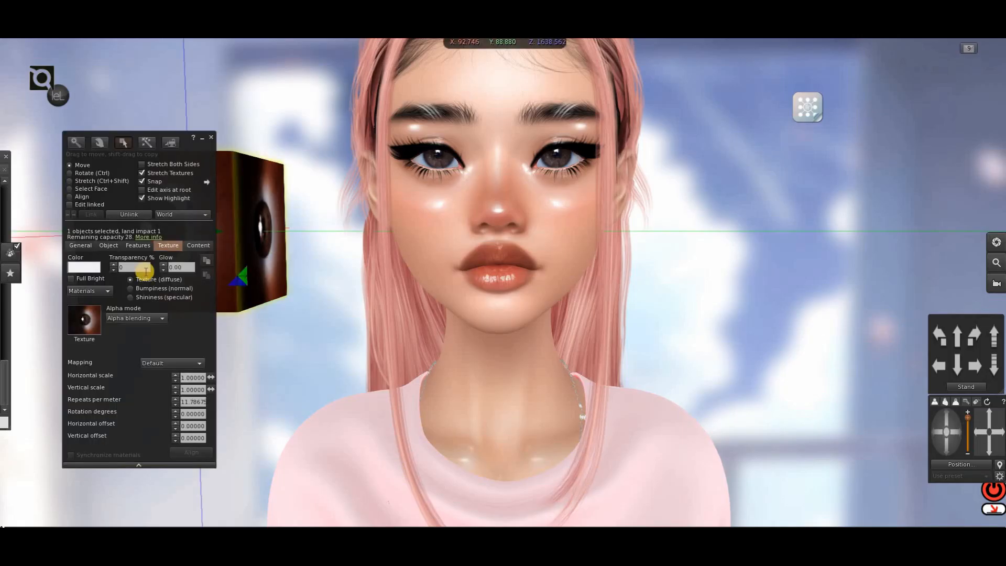
pyautogui.click(88, 319)
pyautogui.click(259, 238)
pyautogui.click(282, 251)
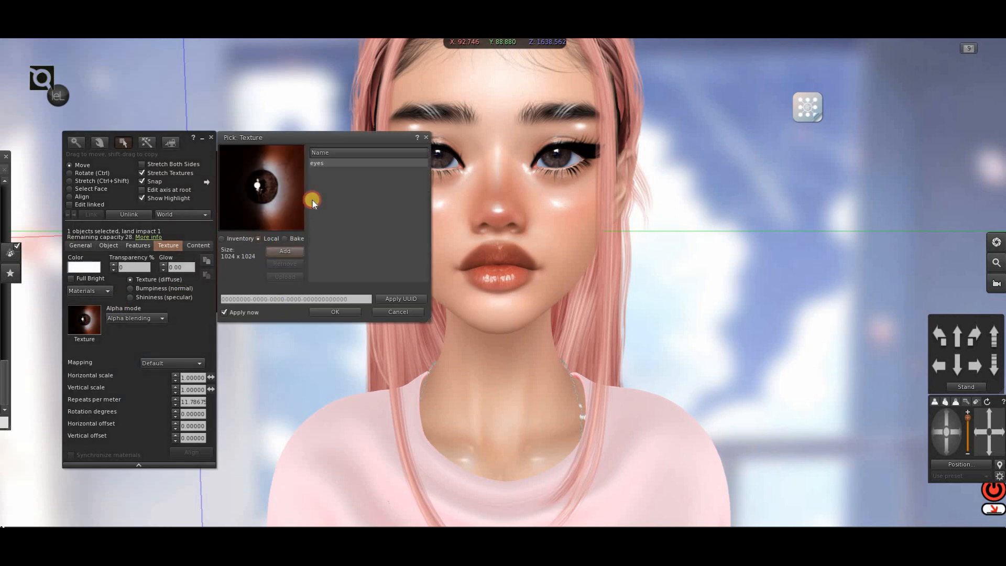
# Load lashes.png as a local texture, apply it to the cube and finish editing the cube.
pyautogui.click(236, 157)
pyautogui.click(406, 271)
pyautogui.click(319, 177)
pyautogui.click(335, 312)
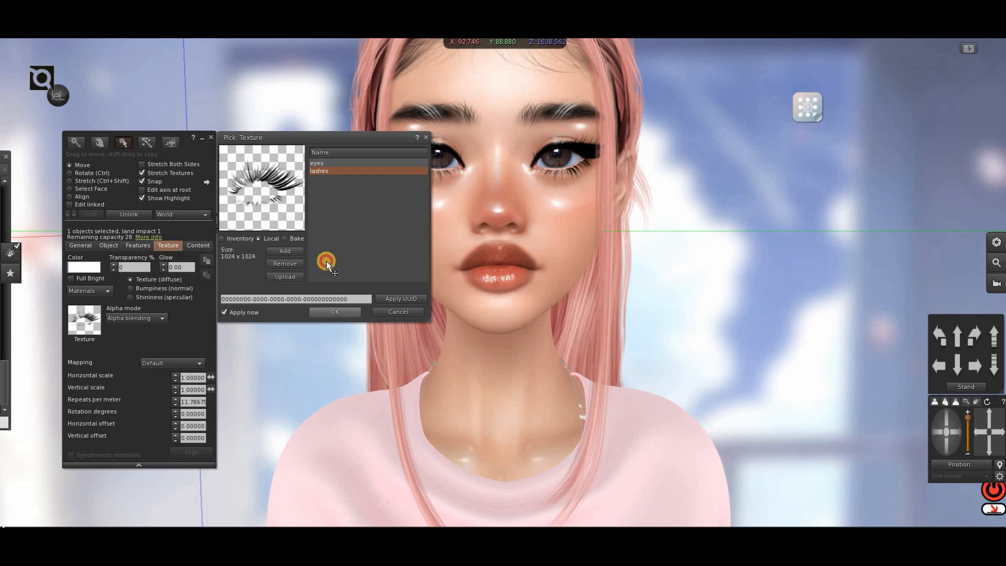
pyautogui.click(210, 138)
# Apply the cube's texture to the head's Lashes layer as the Diffuse material.
pyautogui.click(268, 216)
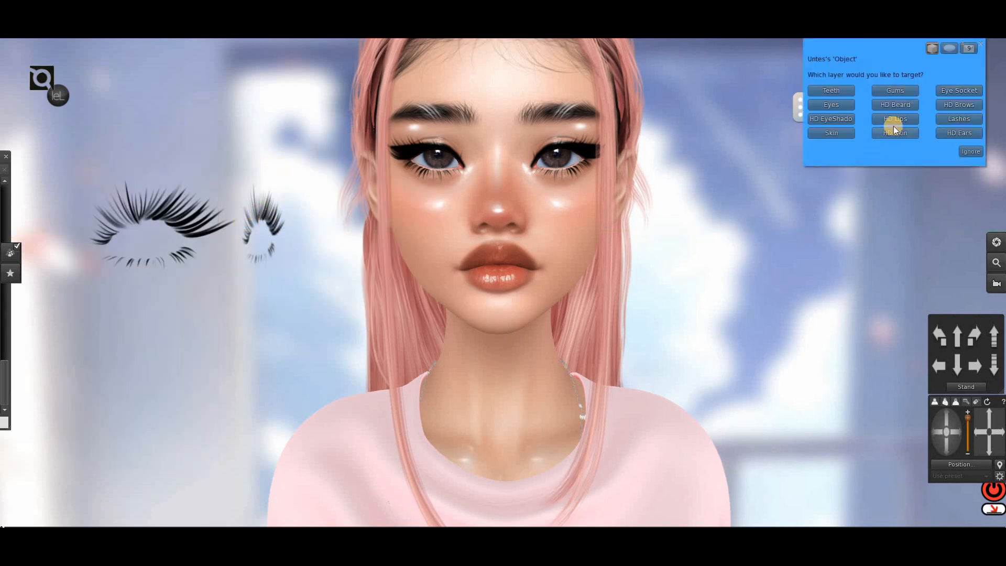
pyautogui.click(947, 117)
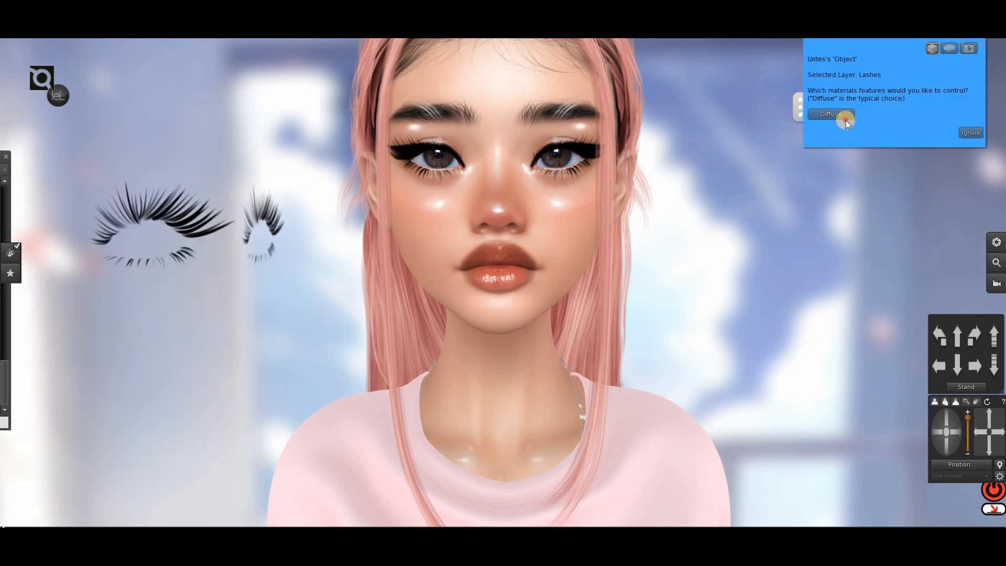
pyautogui.click(844, 120)
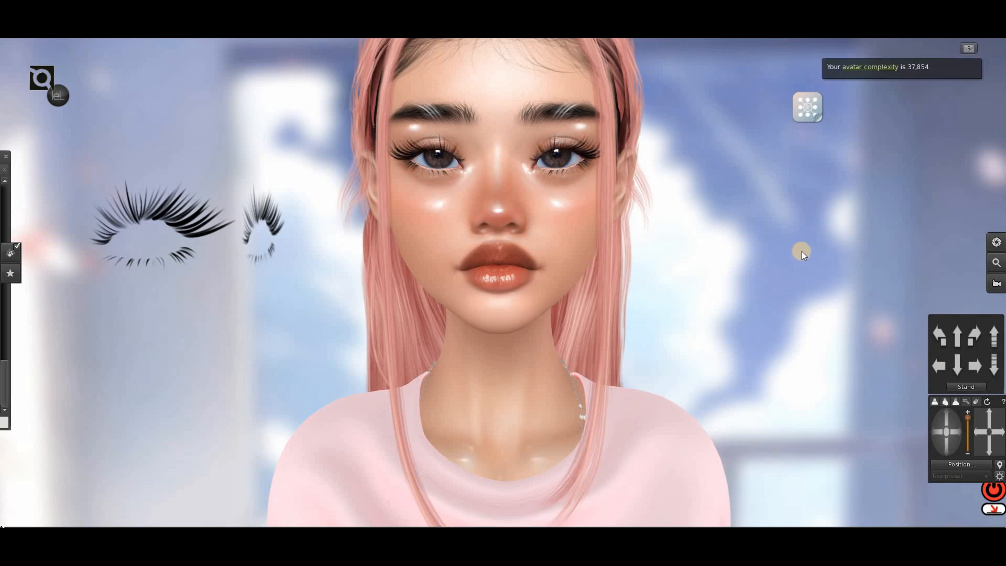
pyautogui.click(963, 64)
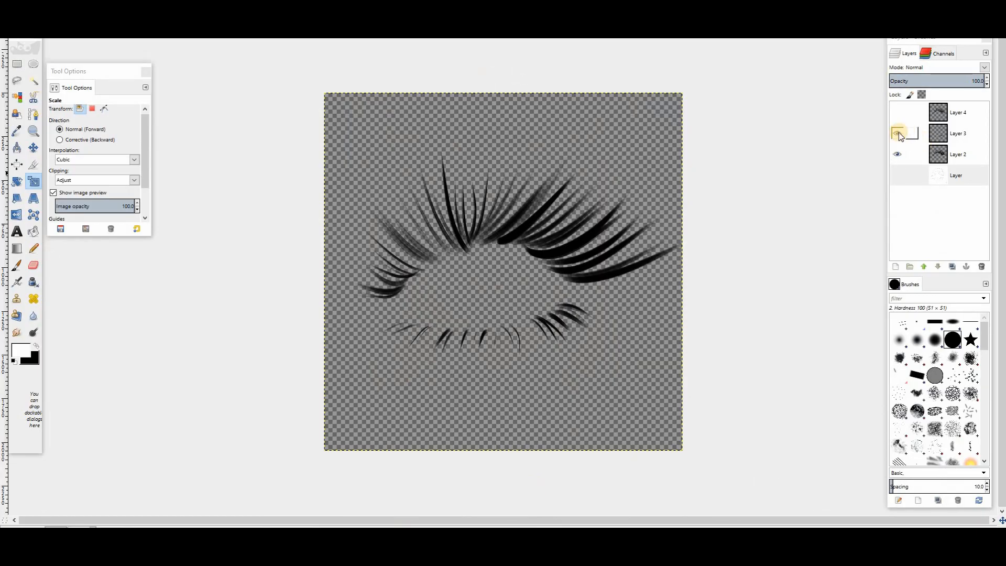
# In GIMP, hide Layer 2 and show the alternative upper lashes on Layer 4.
pyautogui.click(896, 152)
pyautogui.click(898, 112)
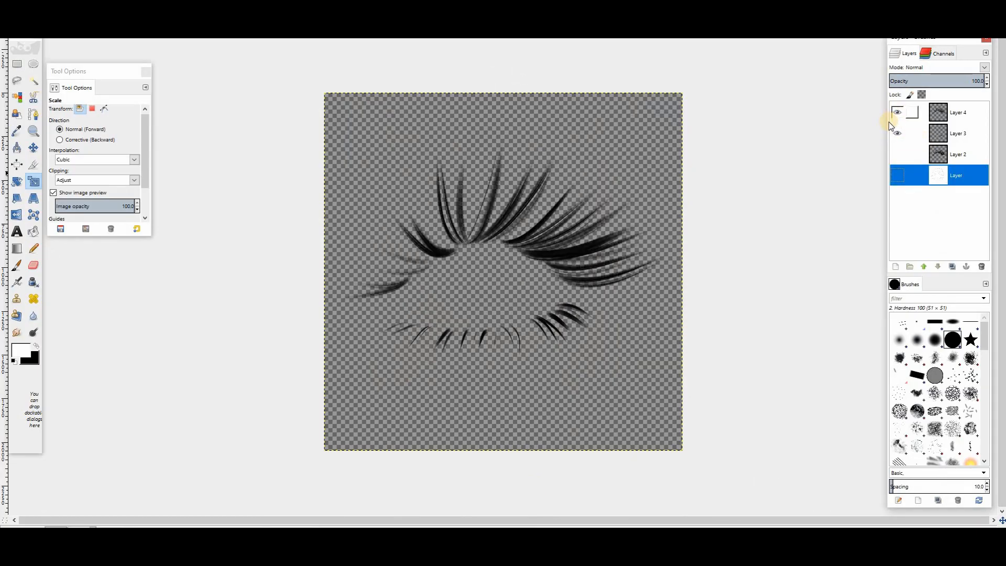